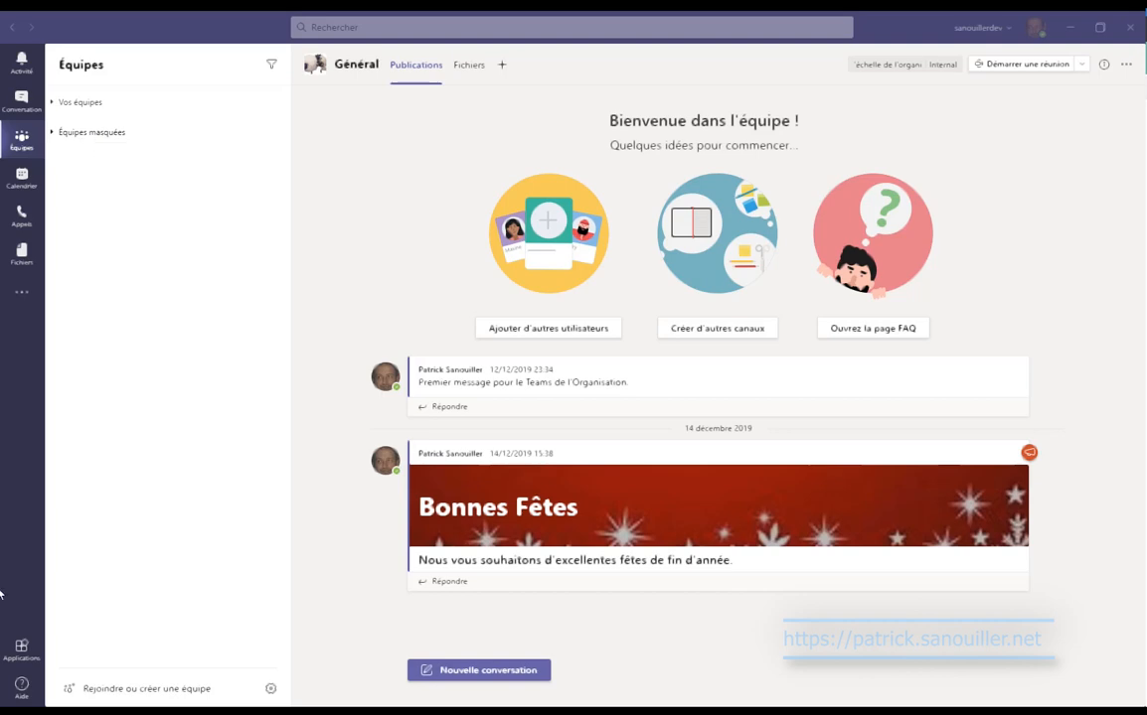
Create a private team from scratch named 'Absences' and skip adding members.
click(139, 688)
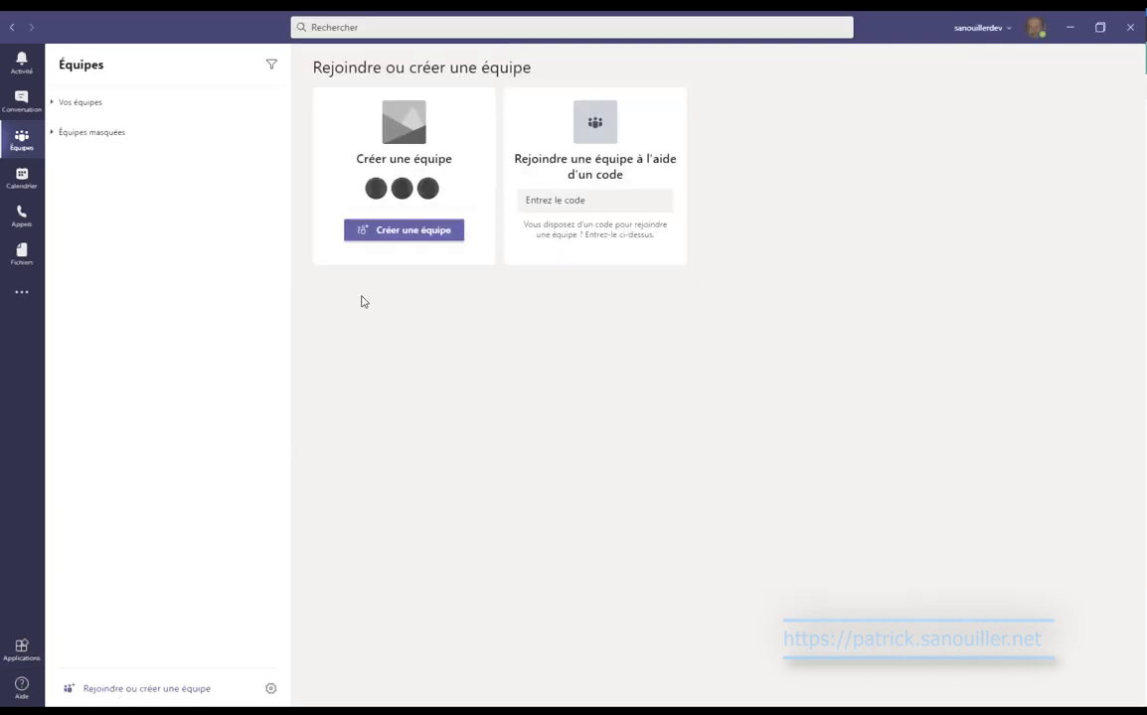
click(427, 229)
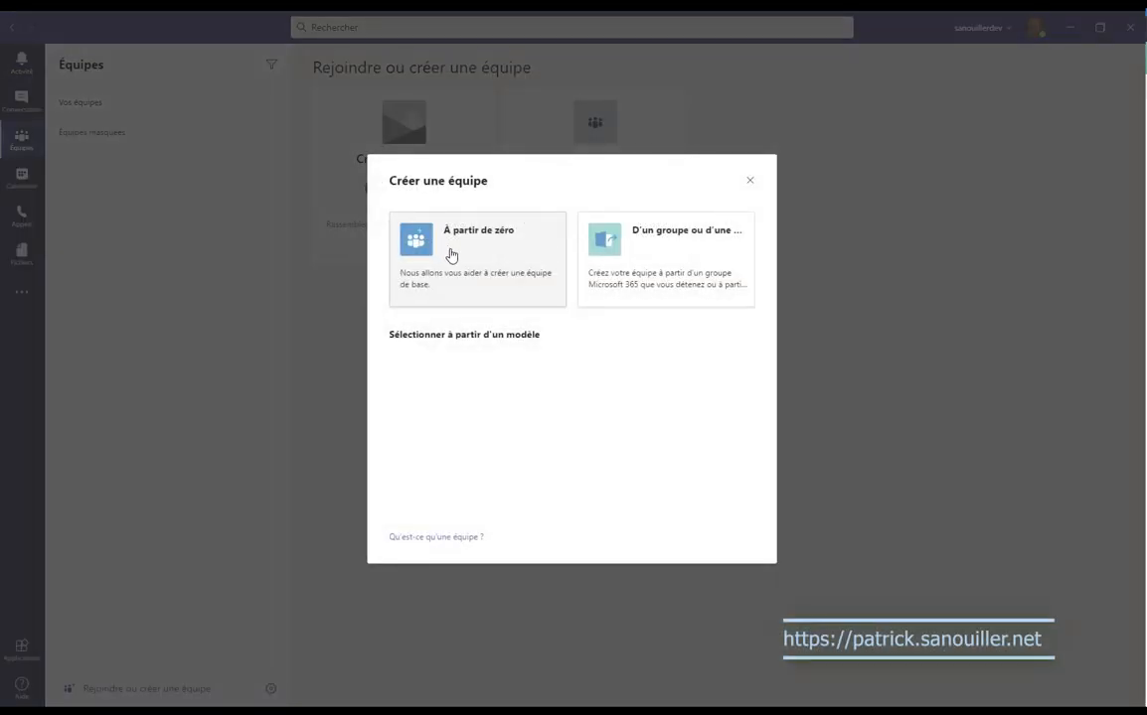
click(451, 256)
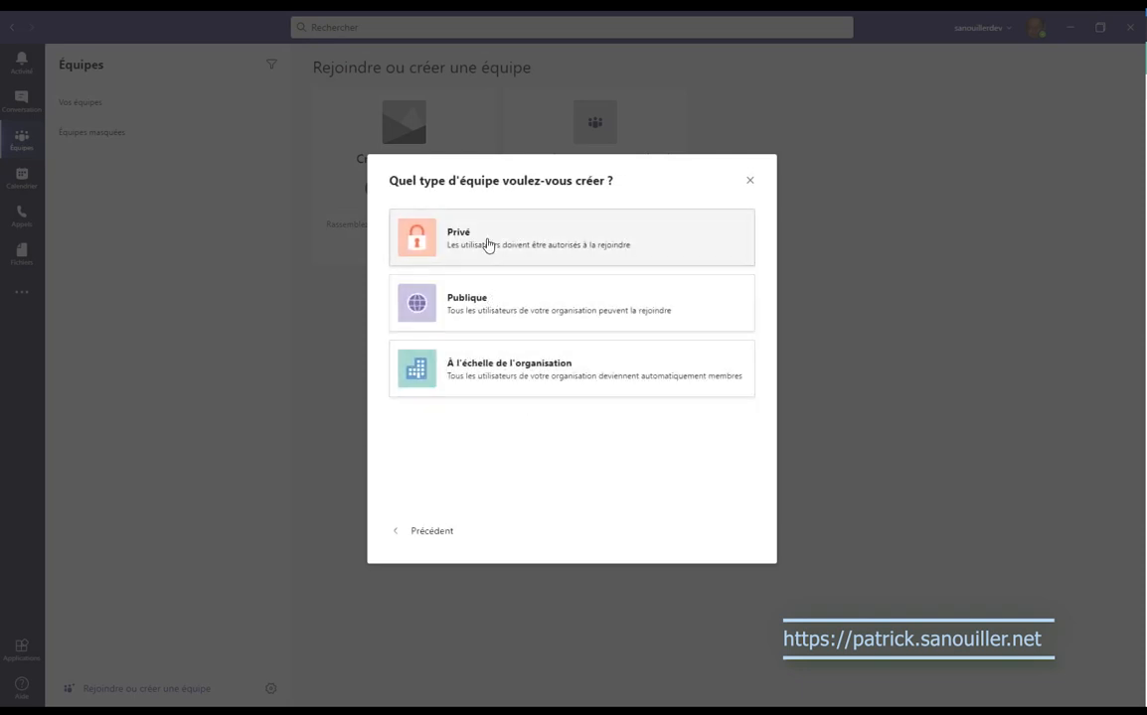
click(487, 245)
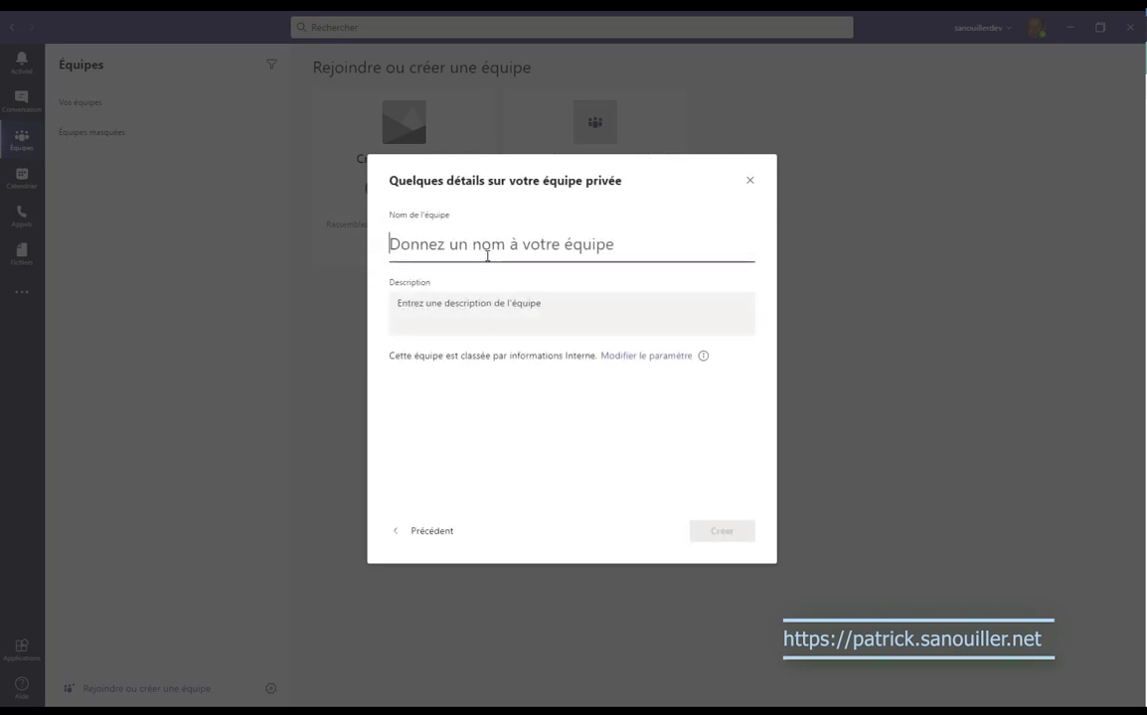
text(Absen)
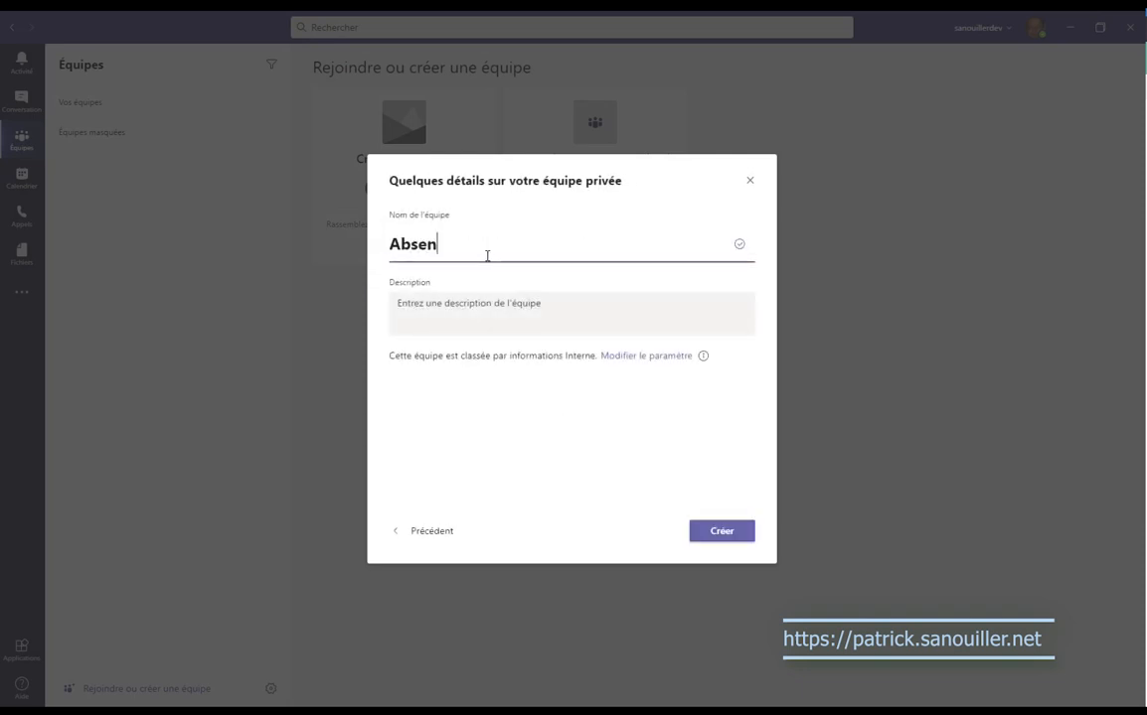
text(ces)
click(722, 535)
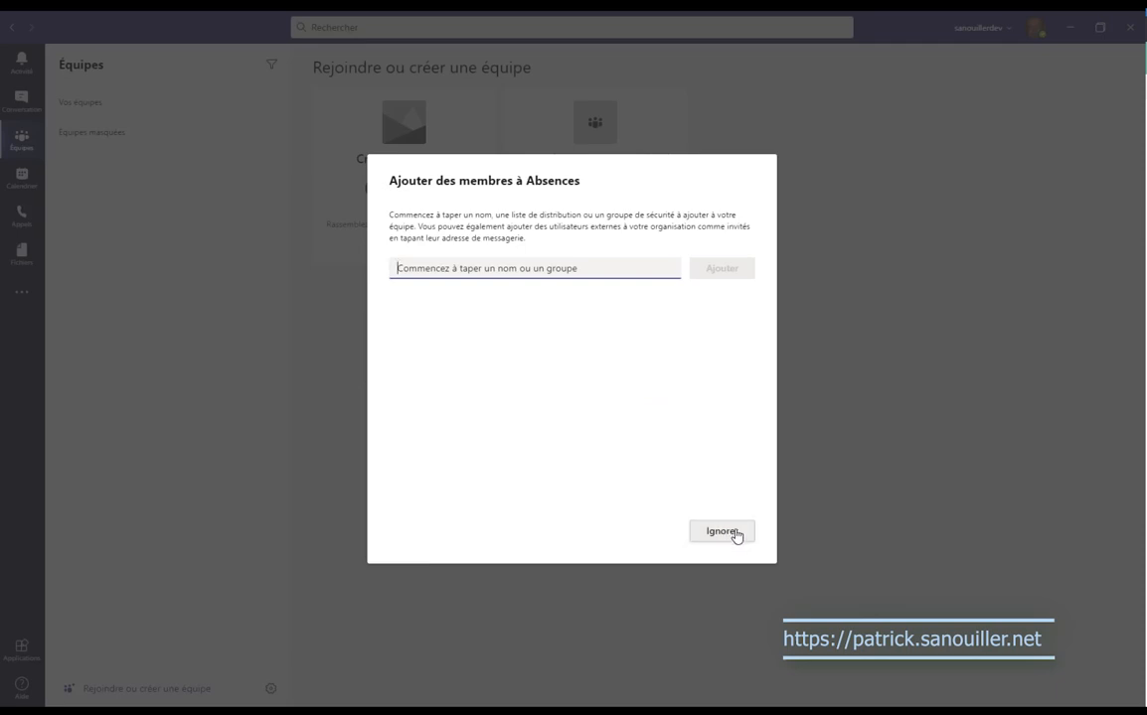
click(736, 535)
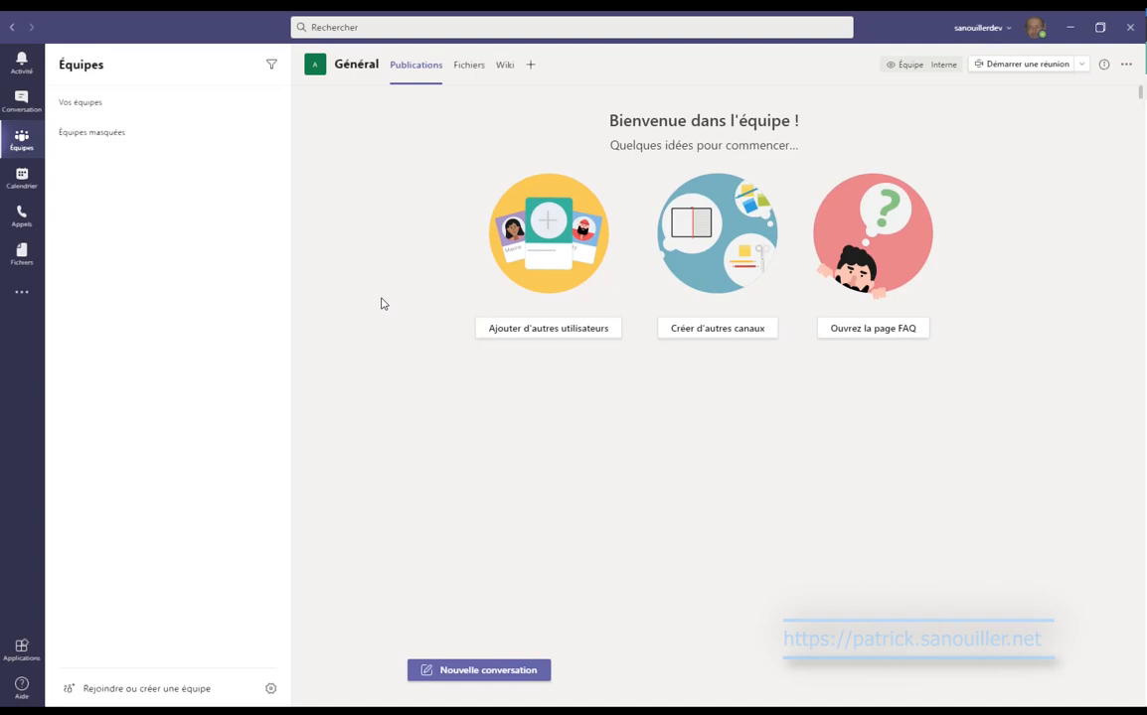
Show the Général channel's Fichiers tab and bring up the list of more apps.
click(464, 84)
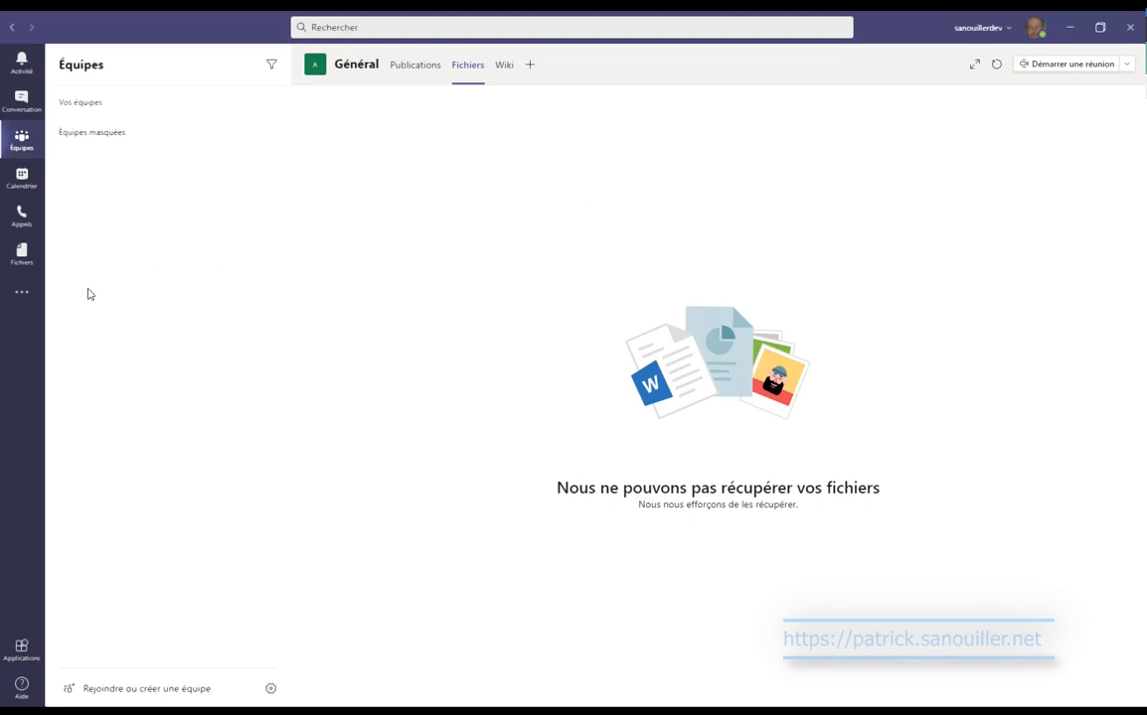
click(20, 294)
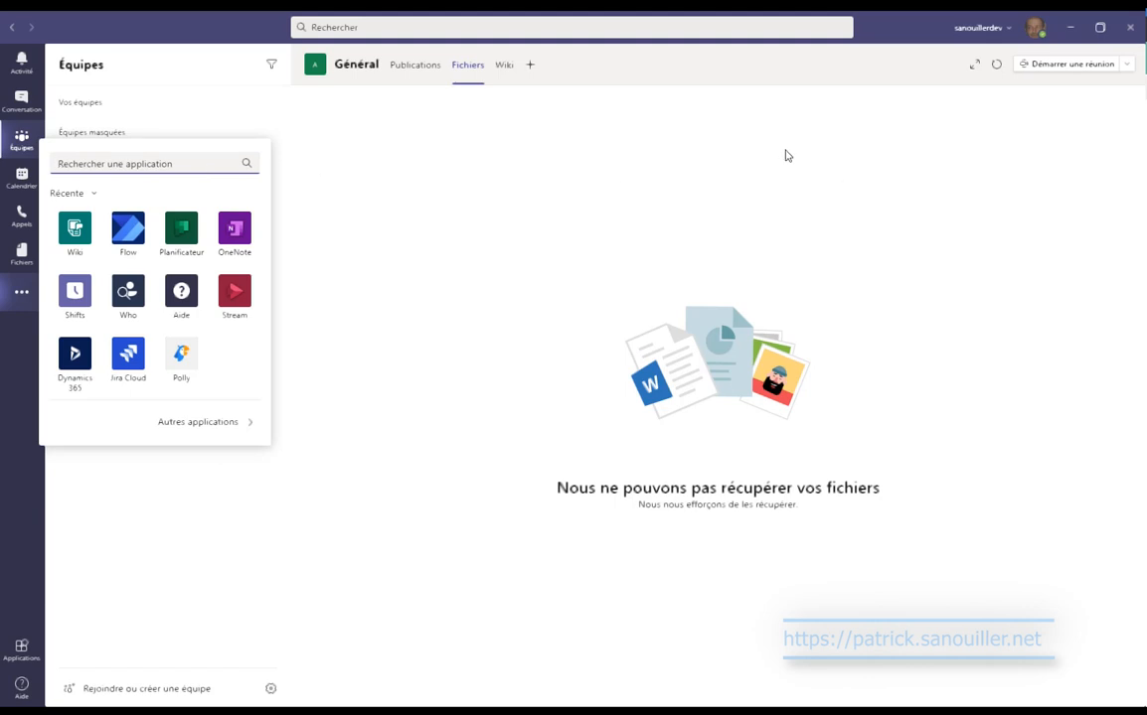
Add a Power Apps tab to the Général channel without posting about it, and create a new app.
click(537, 67)
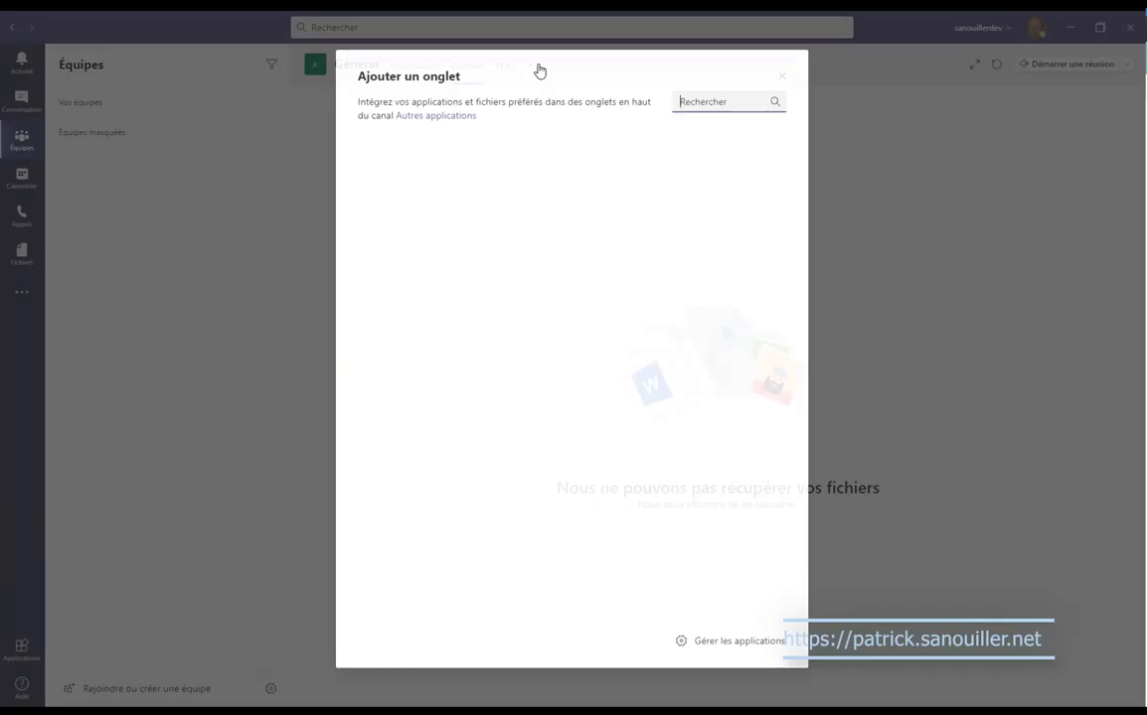
text(powerapps)
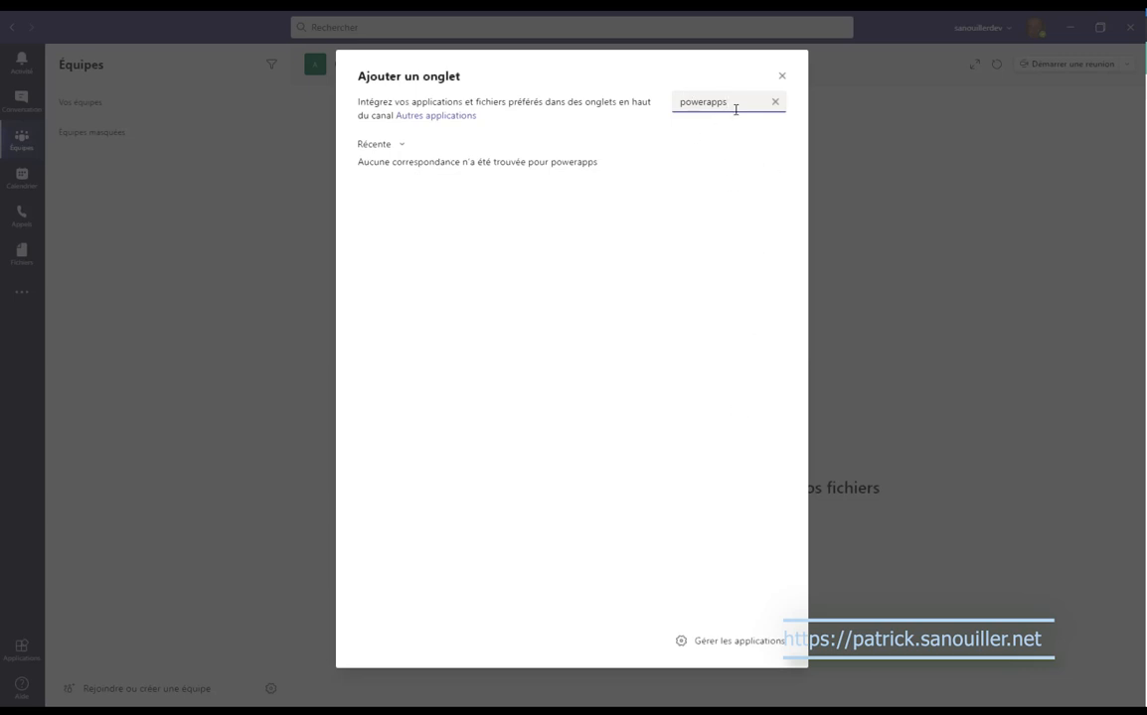
drag(727, 104, 706, 103)
key(BackSpace)
click(388, 334)
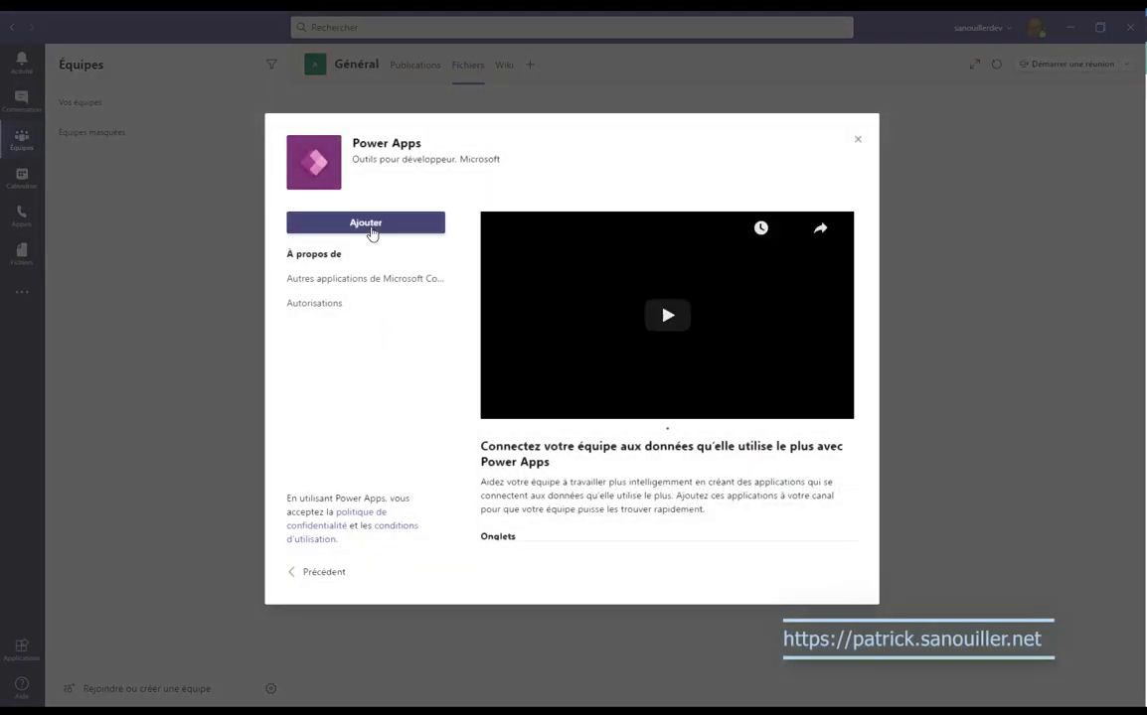
click(370, 228)
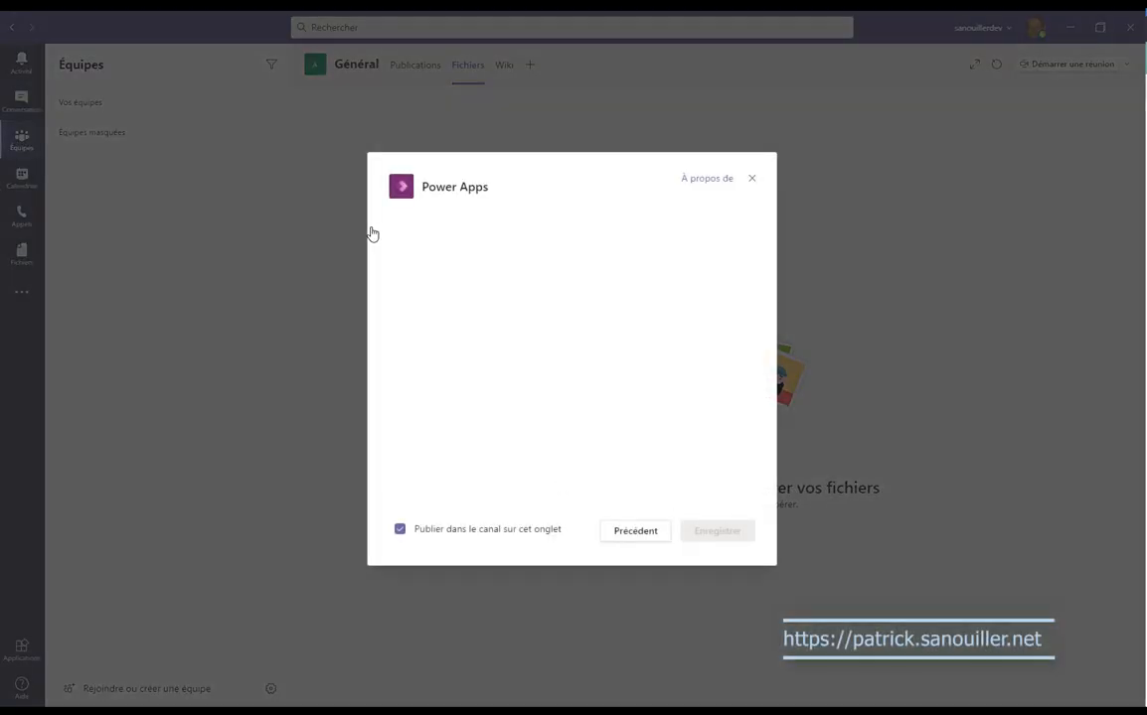
click(481, 529)
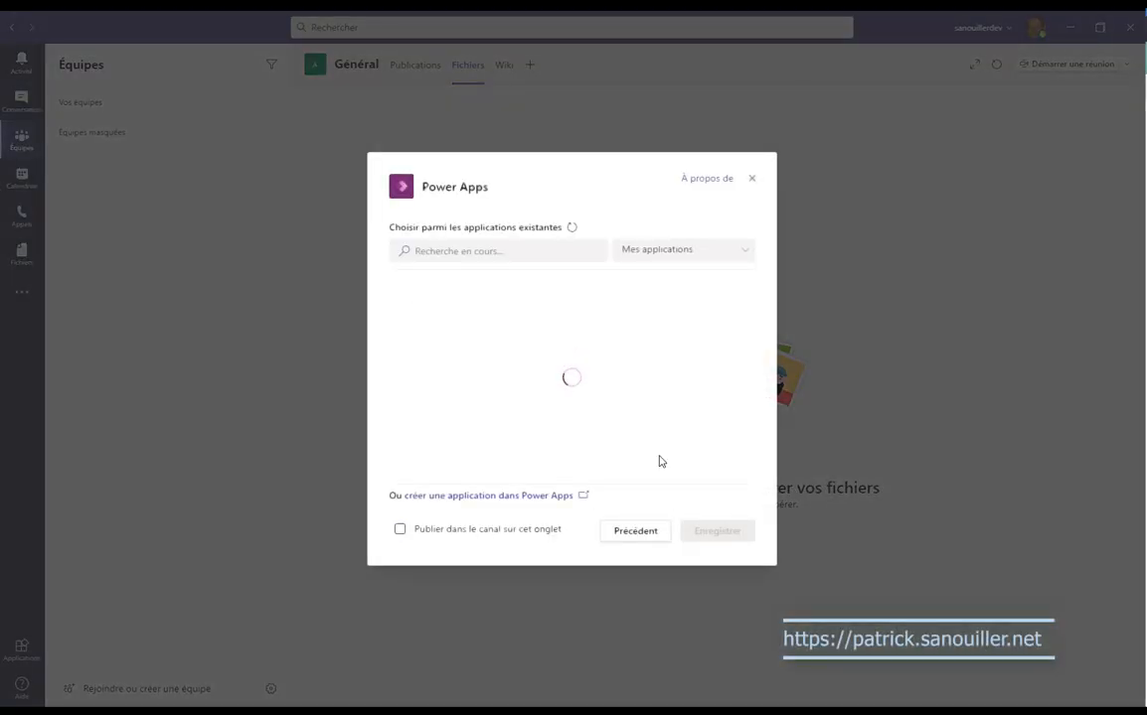
click(541, 496)
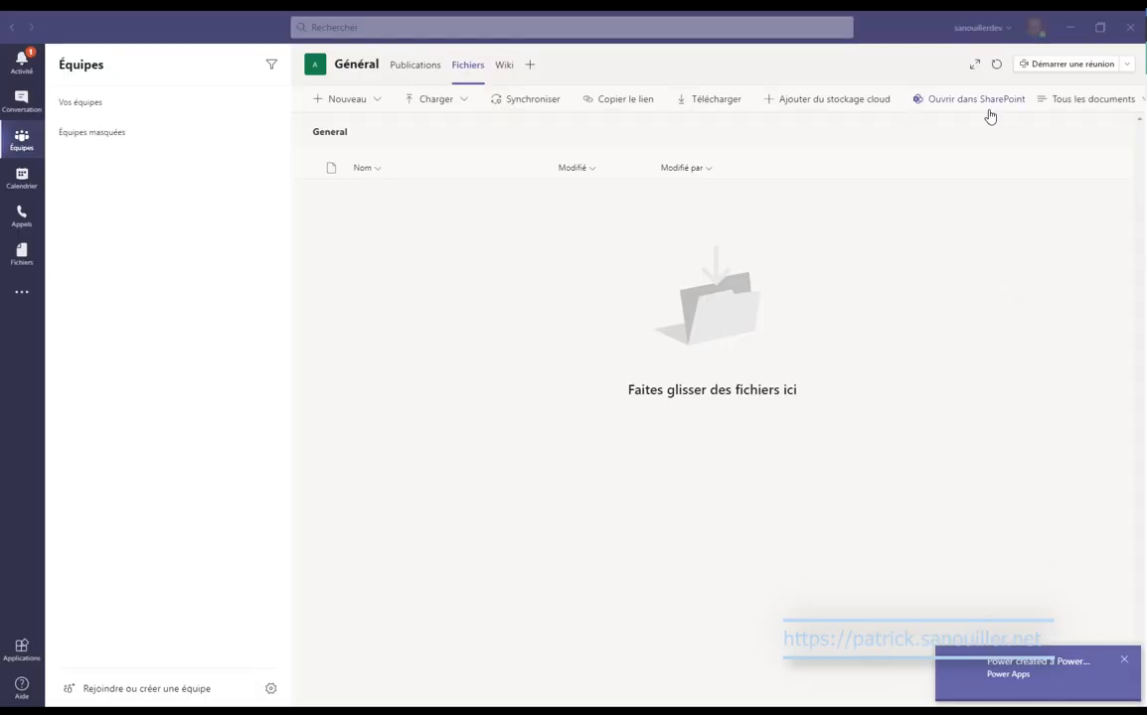
Open the Général channel's files in SharePoint from the Fichiers tab.
click(937, 105)
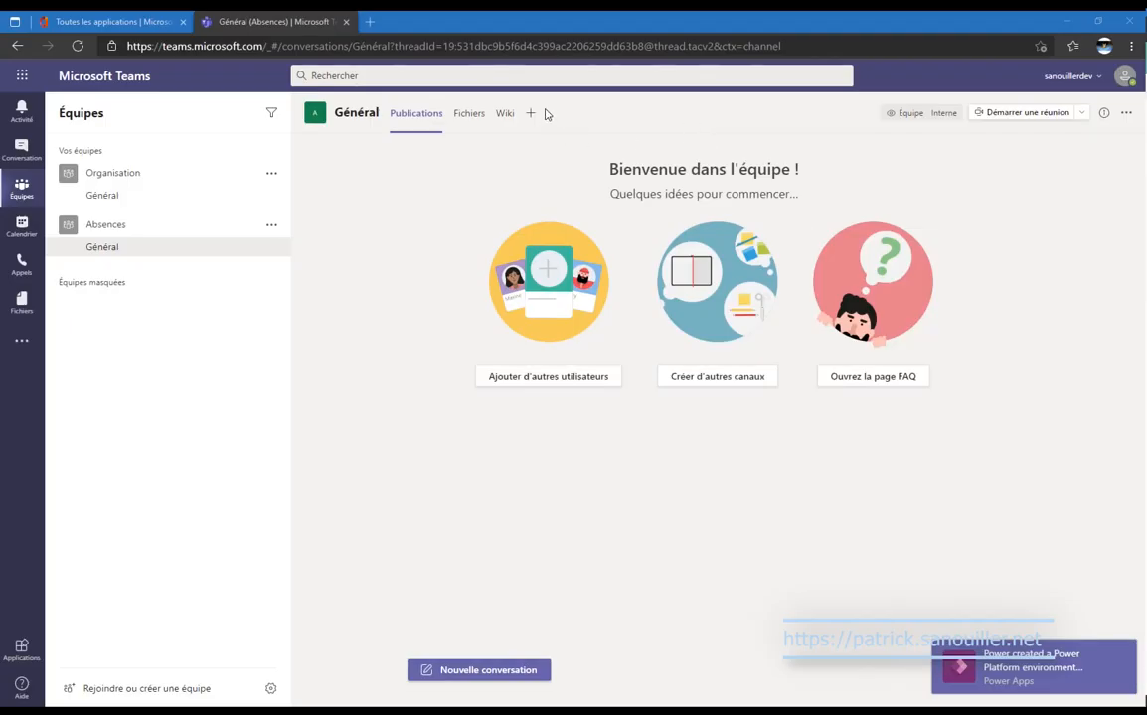
click(468, 116)
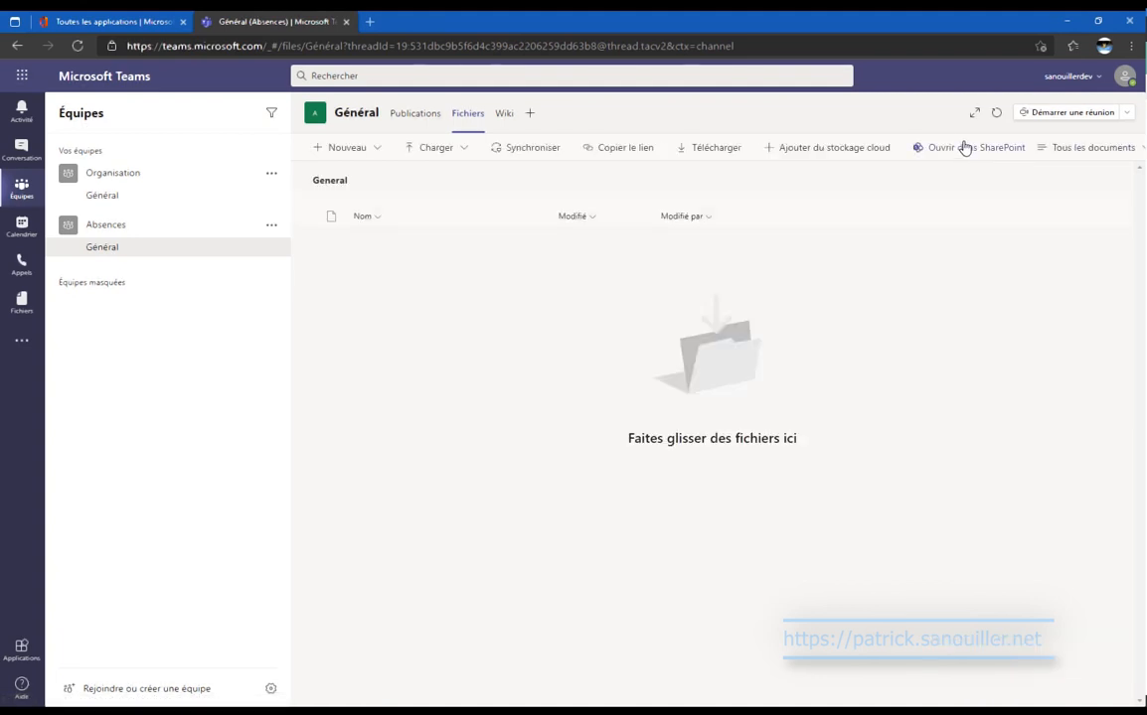
click(947, 150)
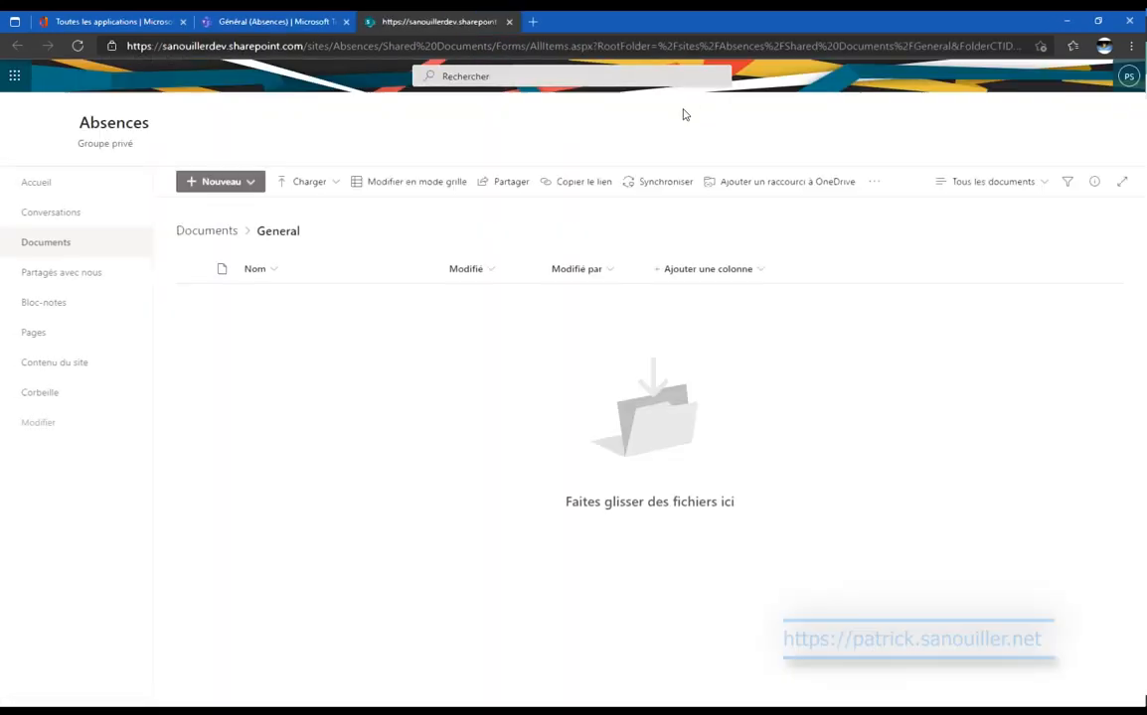
From Contenu du site, choose Nouveau > Application to browse addable apps.
click(73, 365)
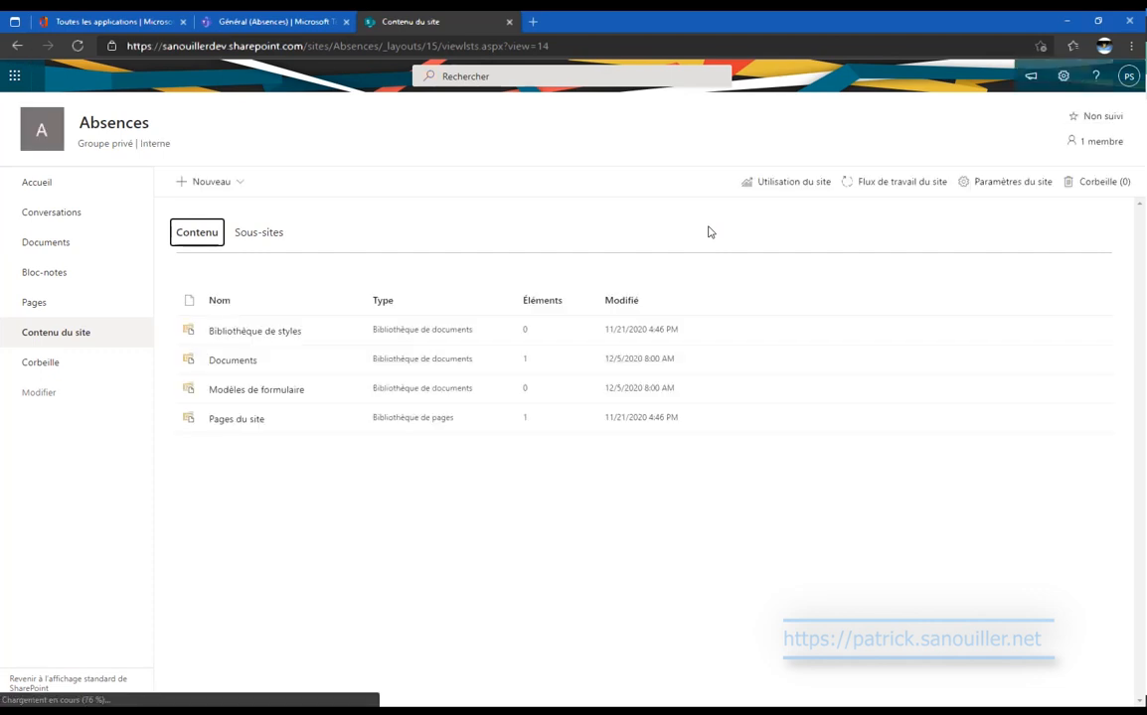
click(238, 185)
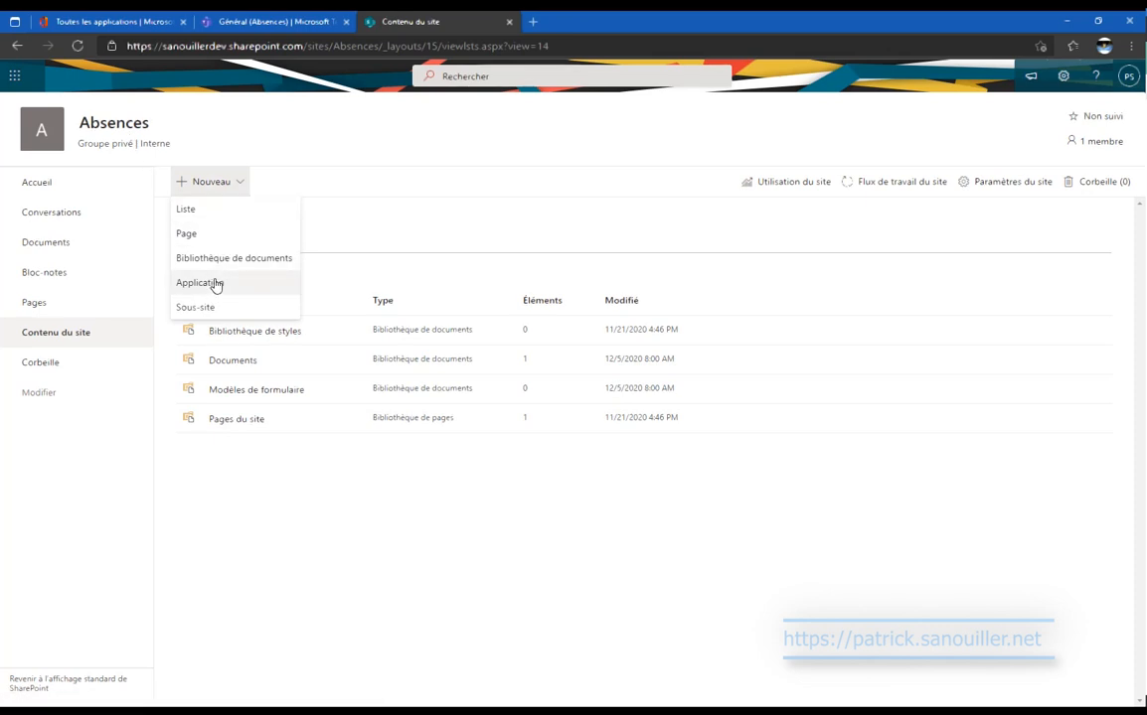
click(216, 284)
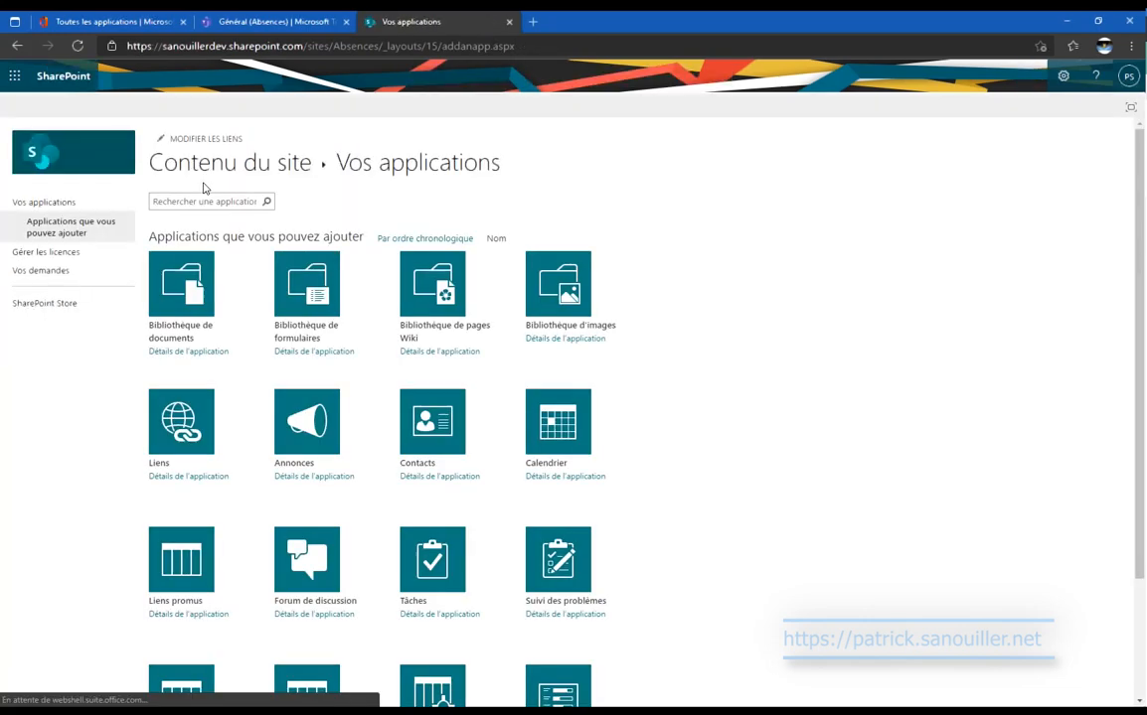
Search for 'calendrier' and add a Calendrier app named 'Absences' to the site.
click(241, 201)
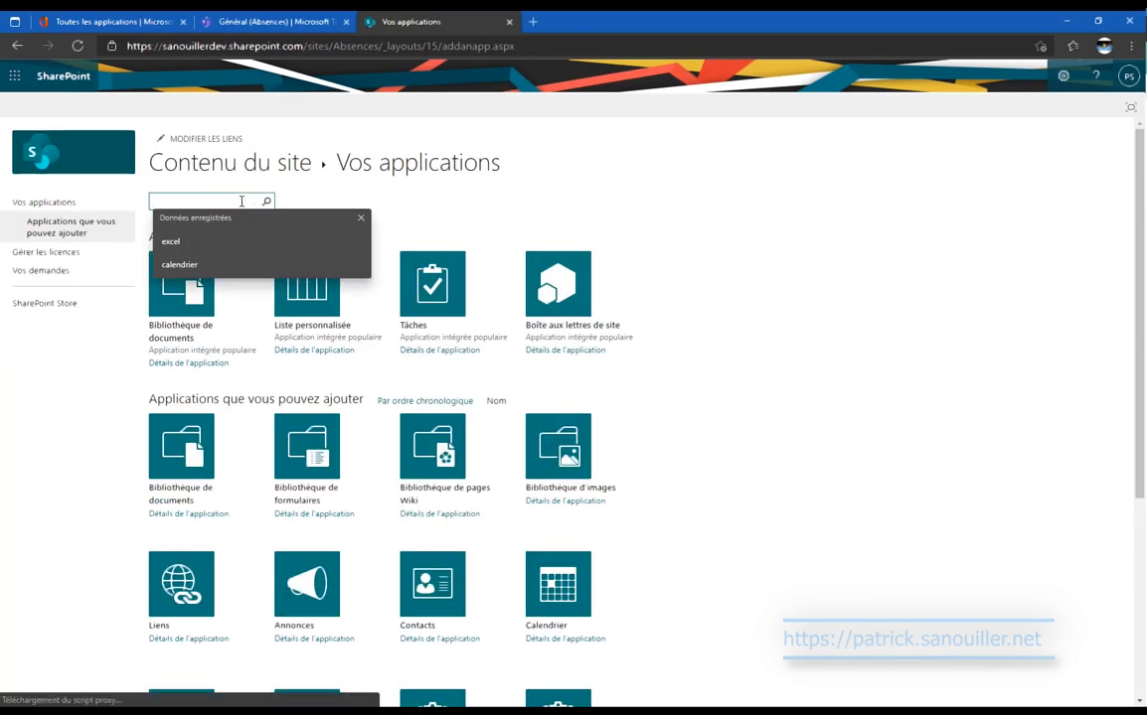
text(calendri)
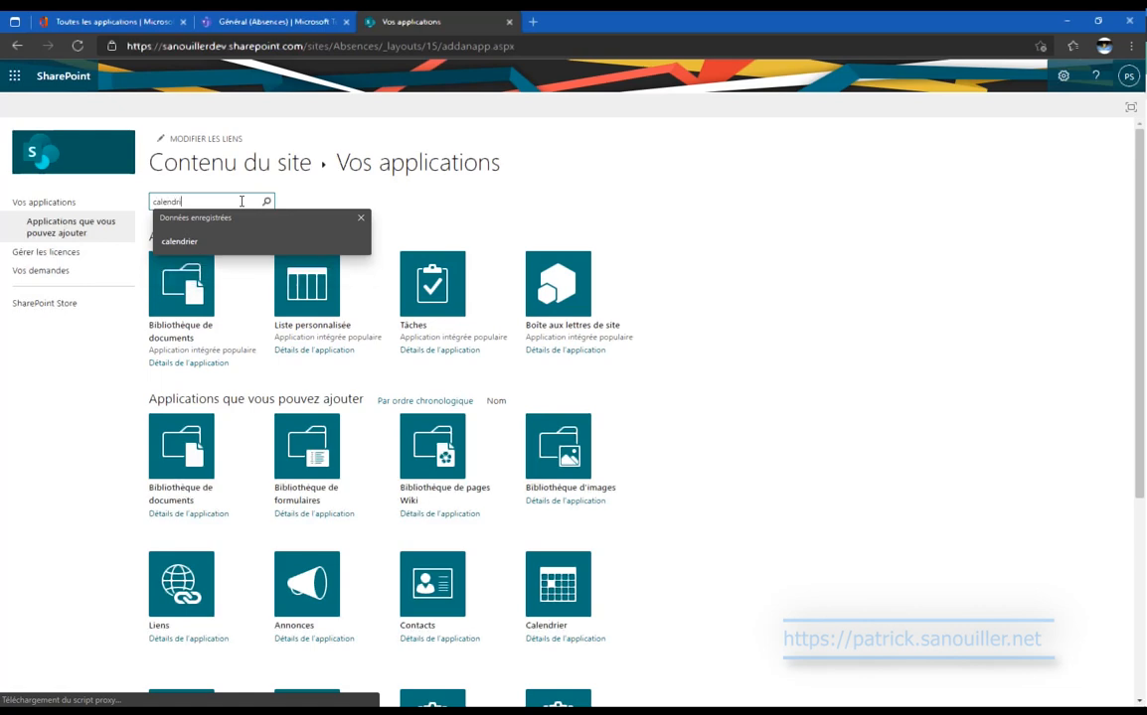
text(er)
key(Return)
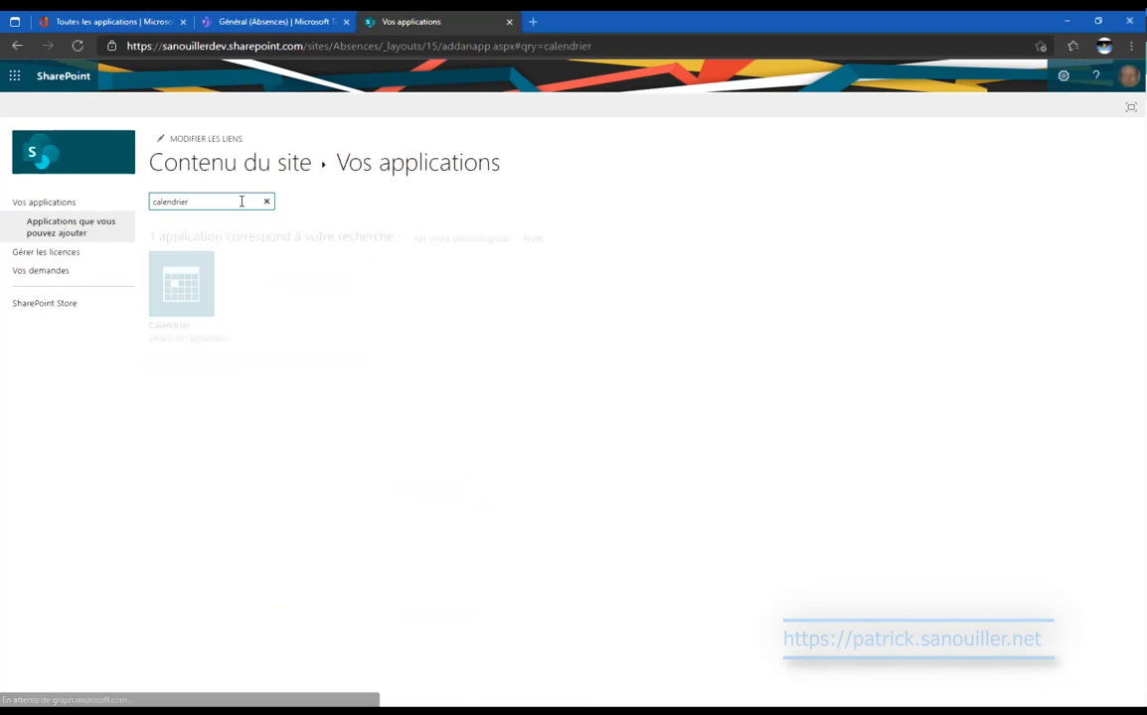
click(194, 275)
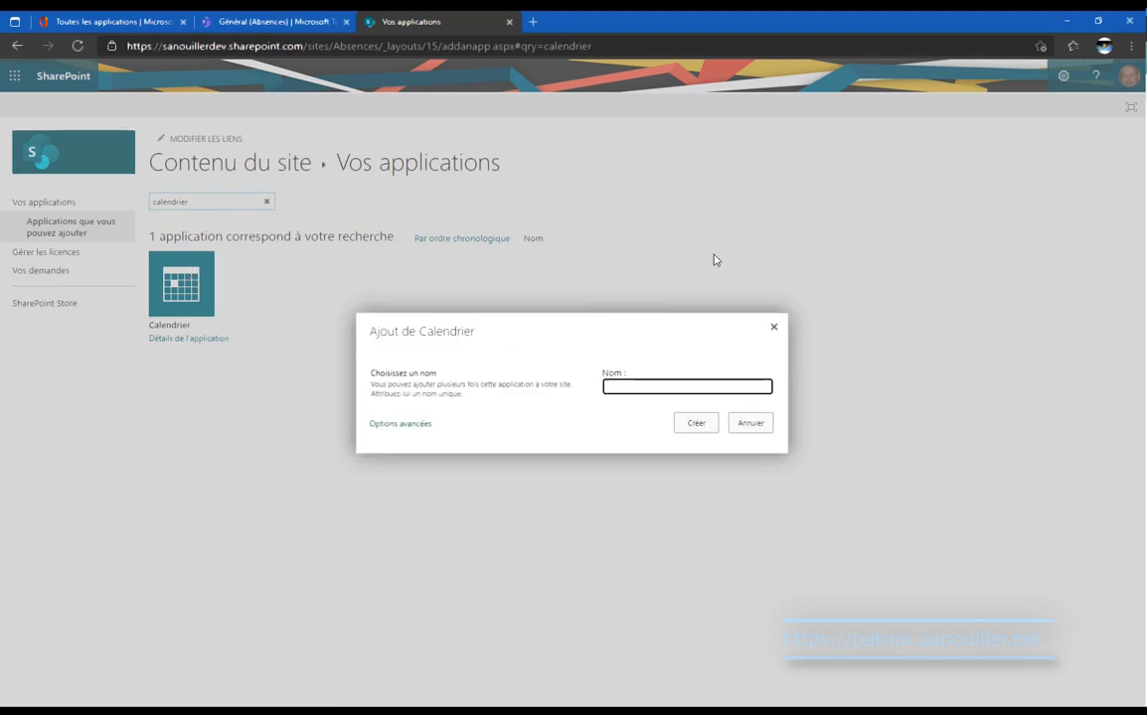
text(A)
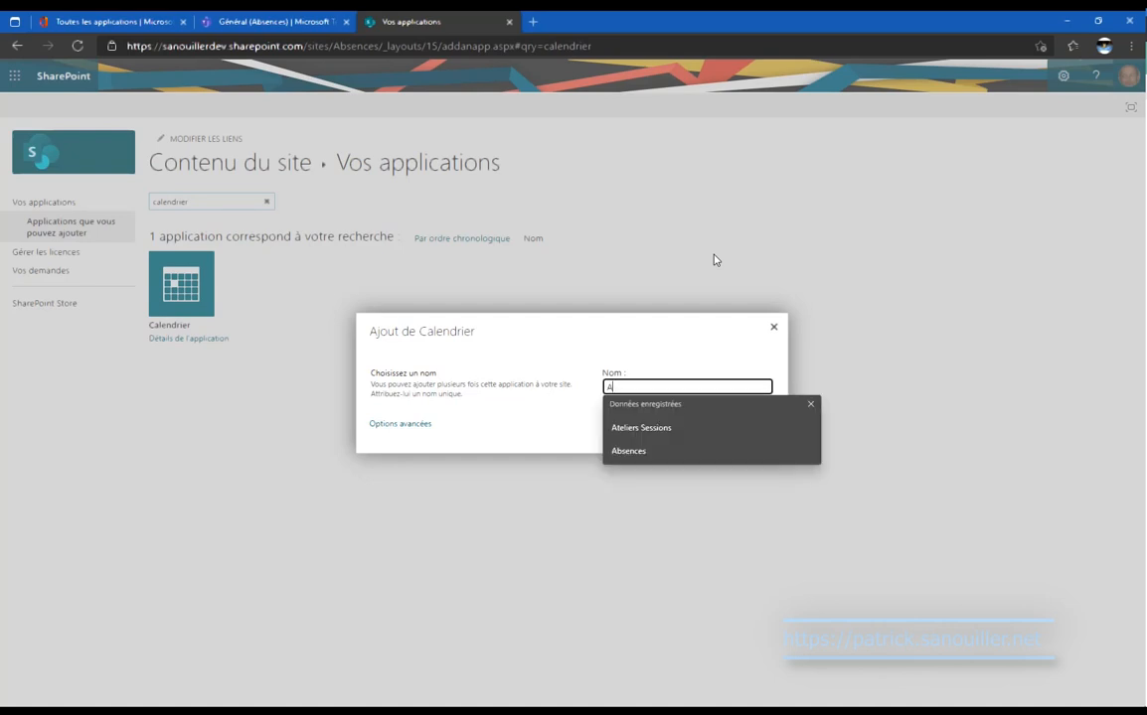
text(bsences)
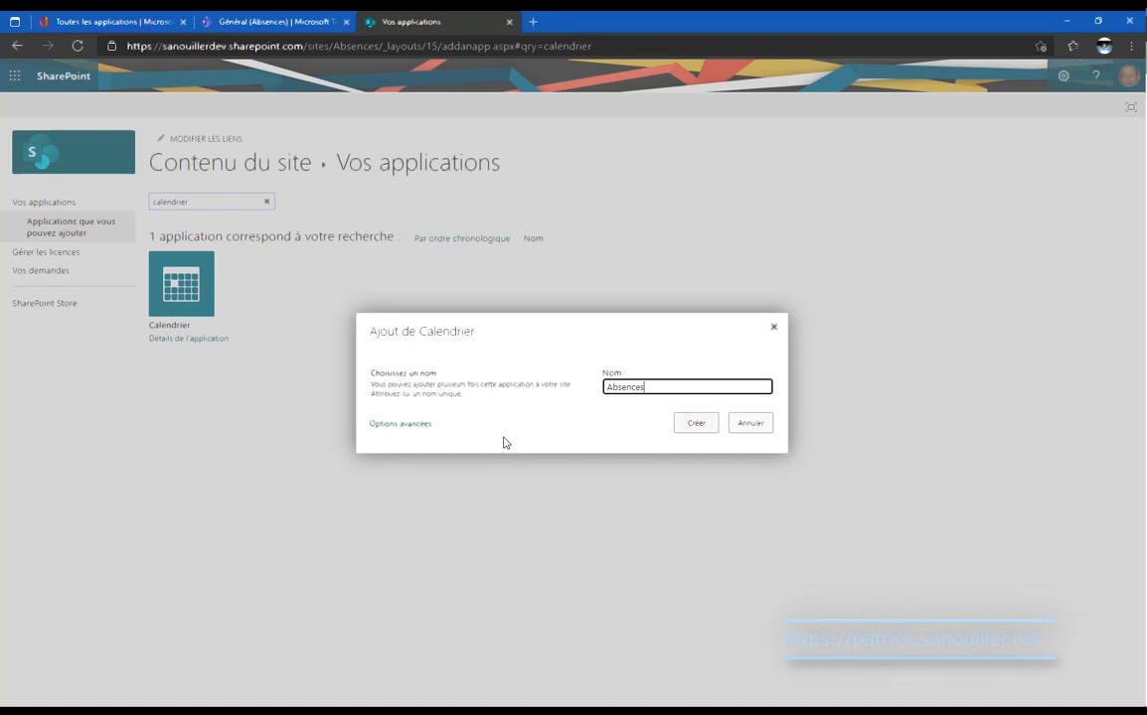
click(696, 423)
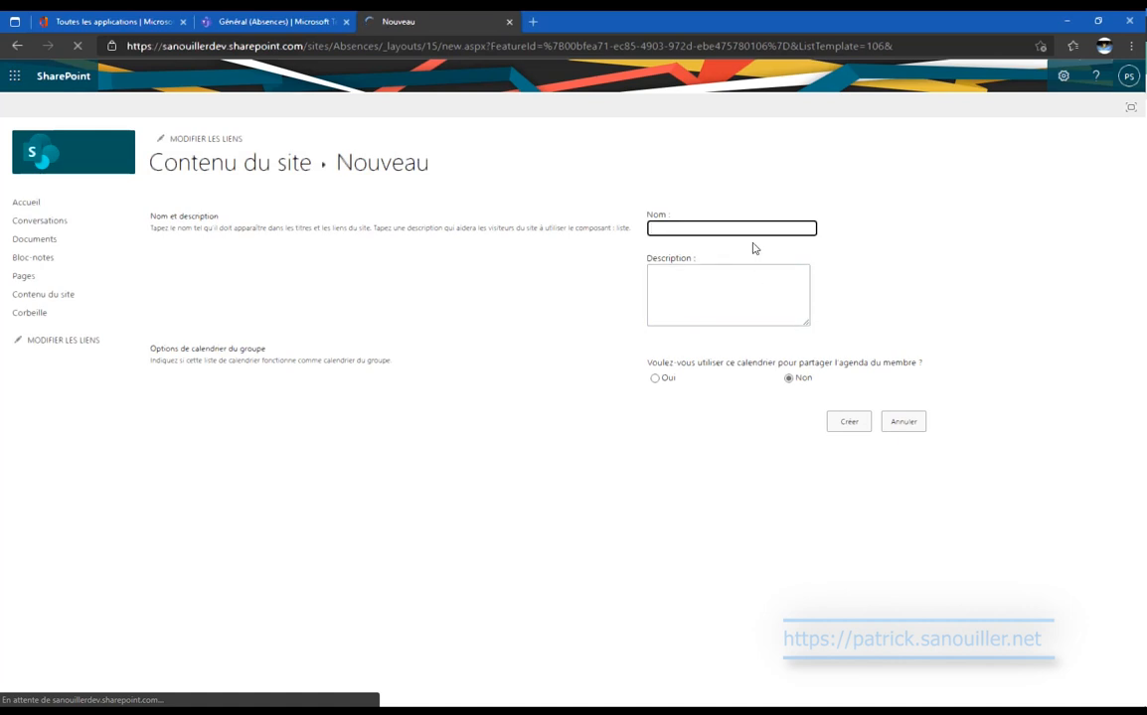
click(757, 228)
text(Absences)
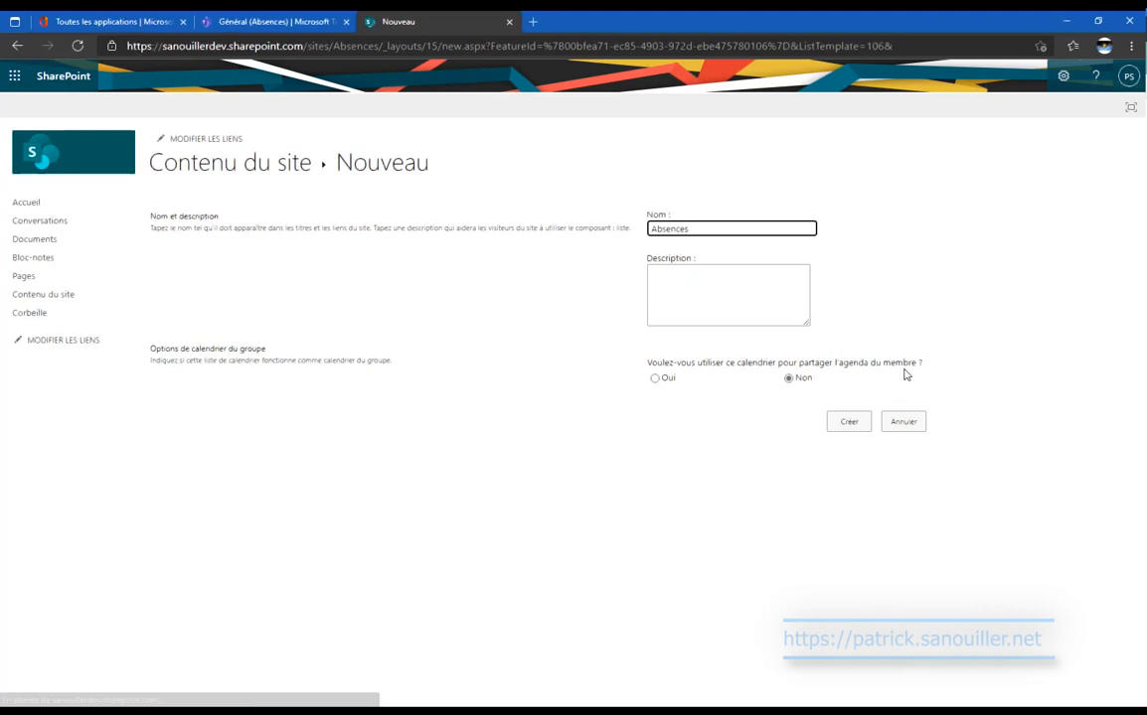
click(862, 429)
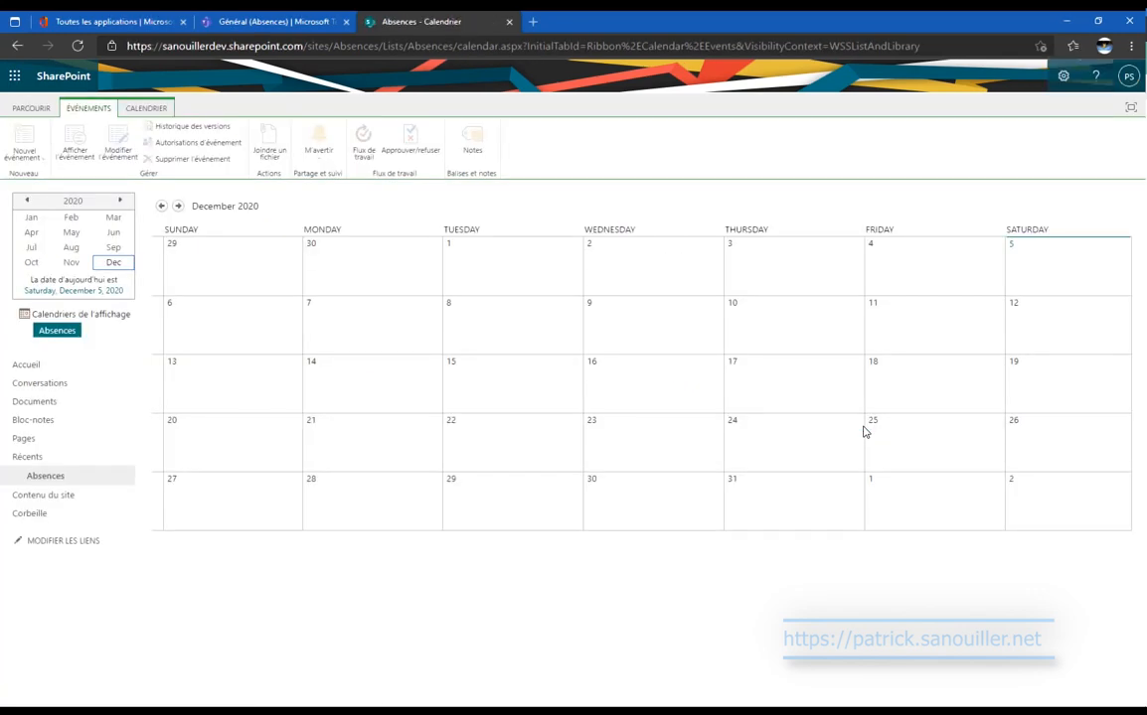
Open the Absences list's settings and edit its Catégorie column.
click(66, 495)
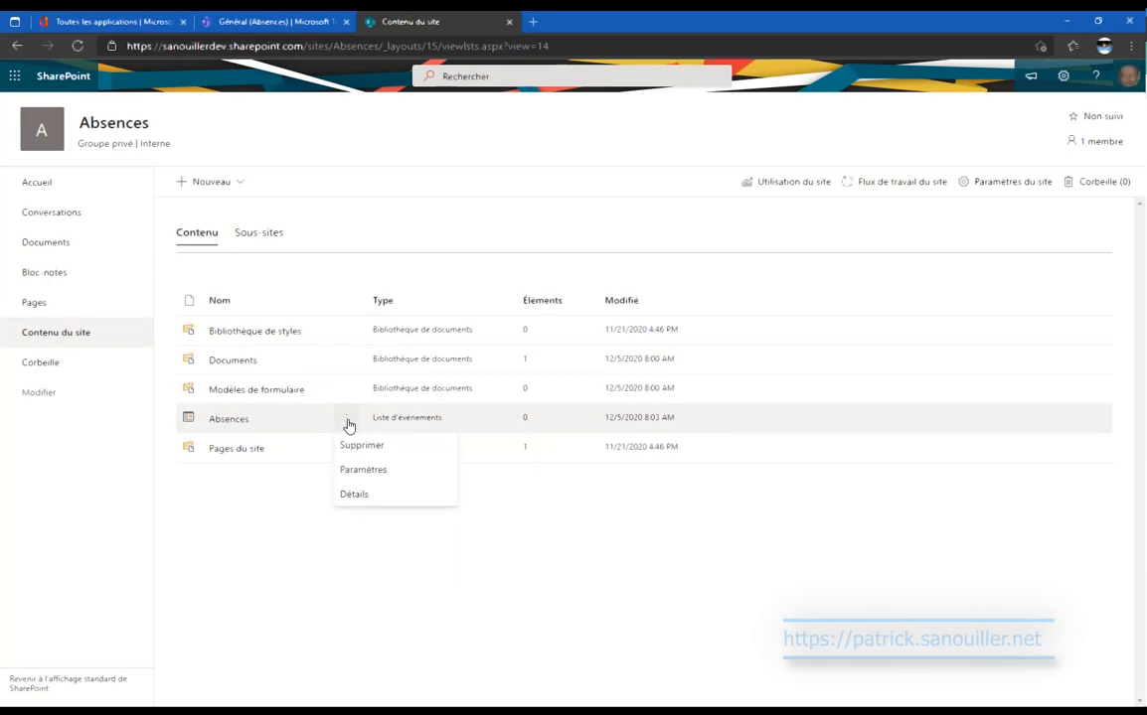
click(369, 473)
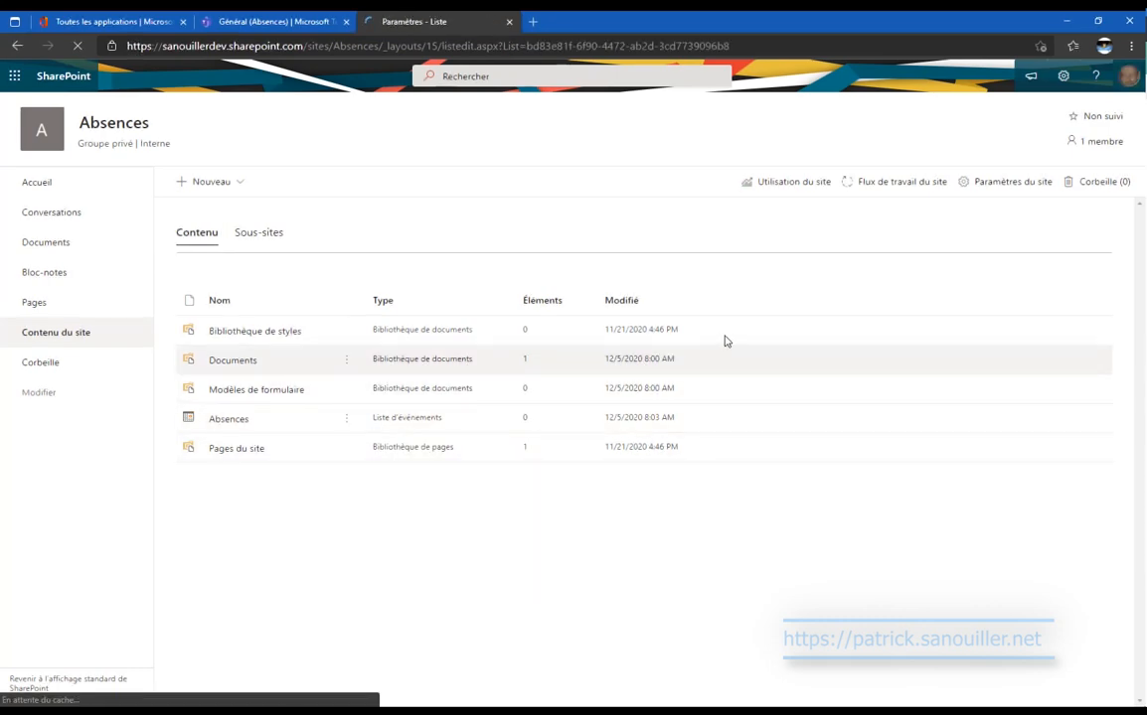
scroll(725, 340, down, 5)
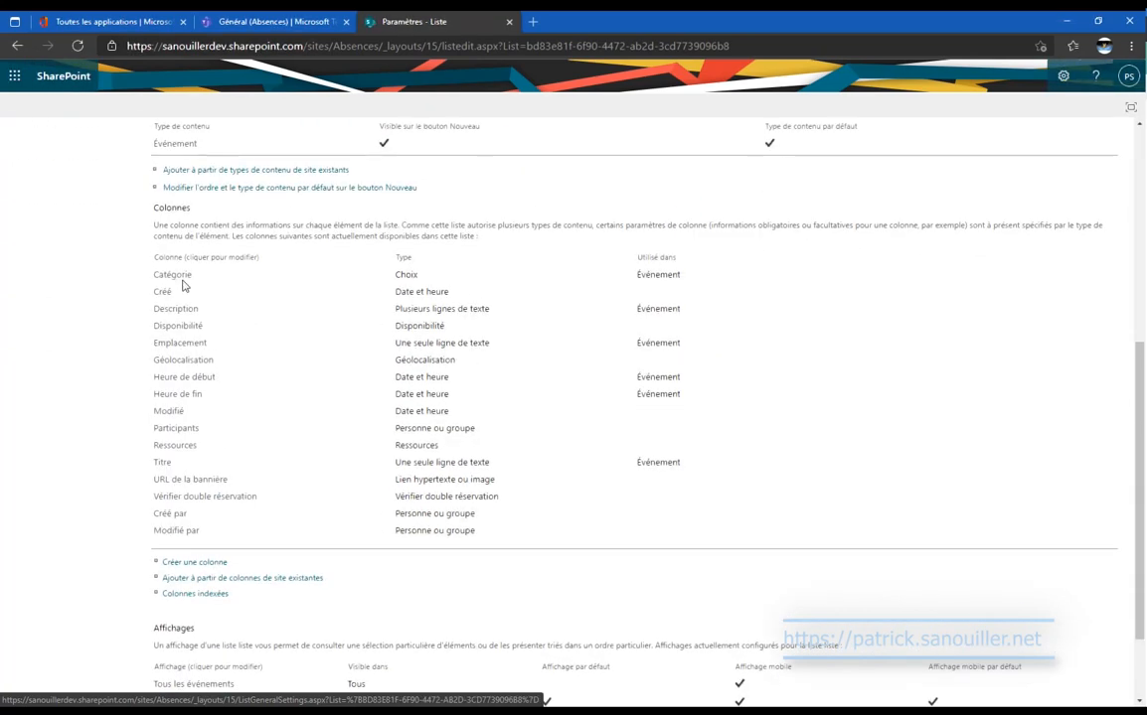
click(167, 275)
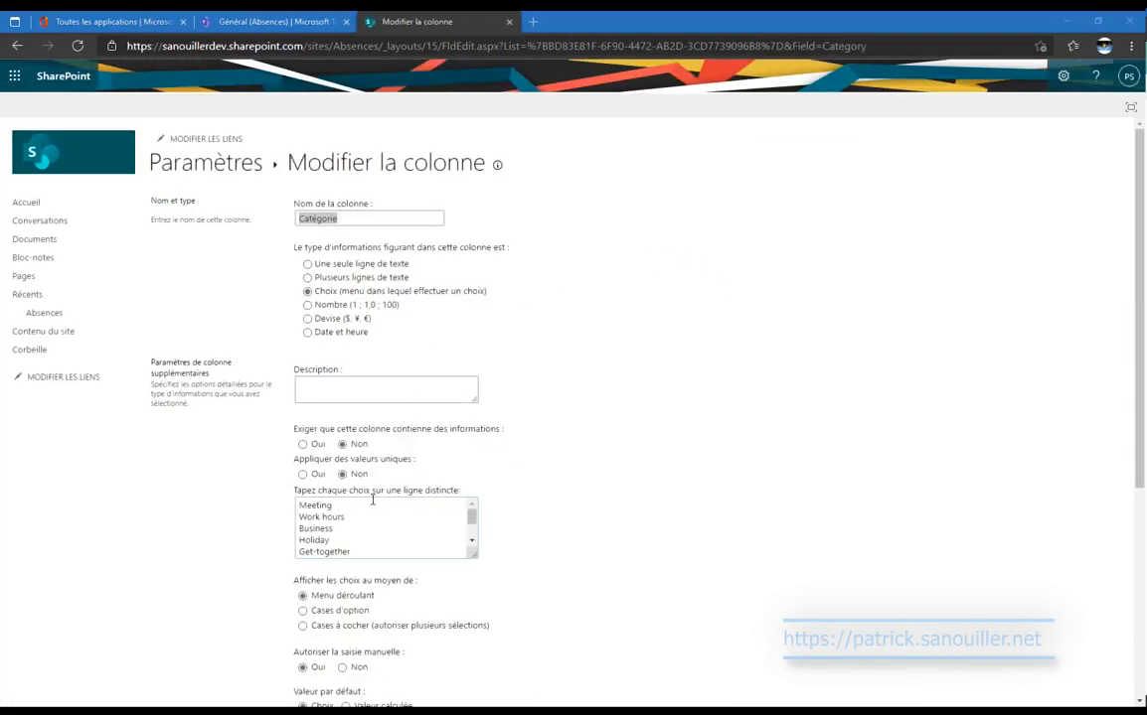
Replace the first Catégorie choices with Vacances, Jour Férié, Maladie and Maternité.
drag(350, 515, 298, 506)
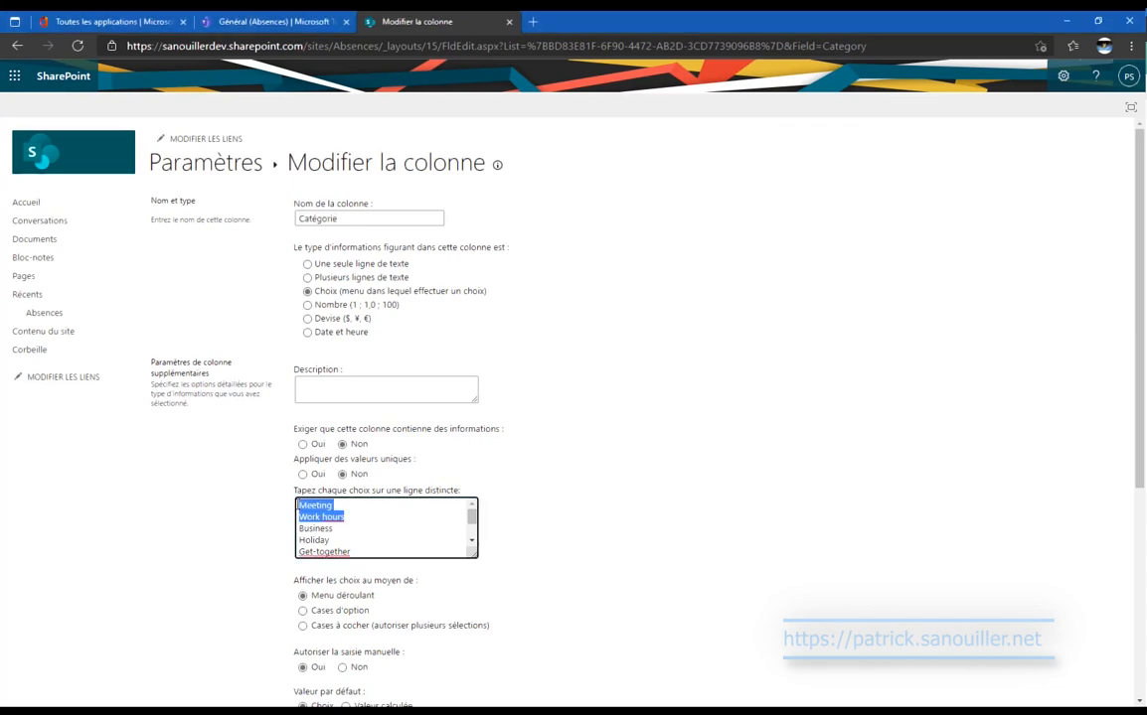
text(Vacances)
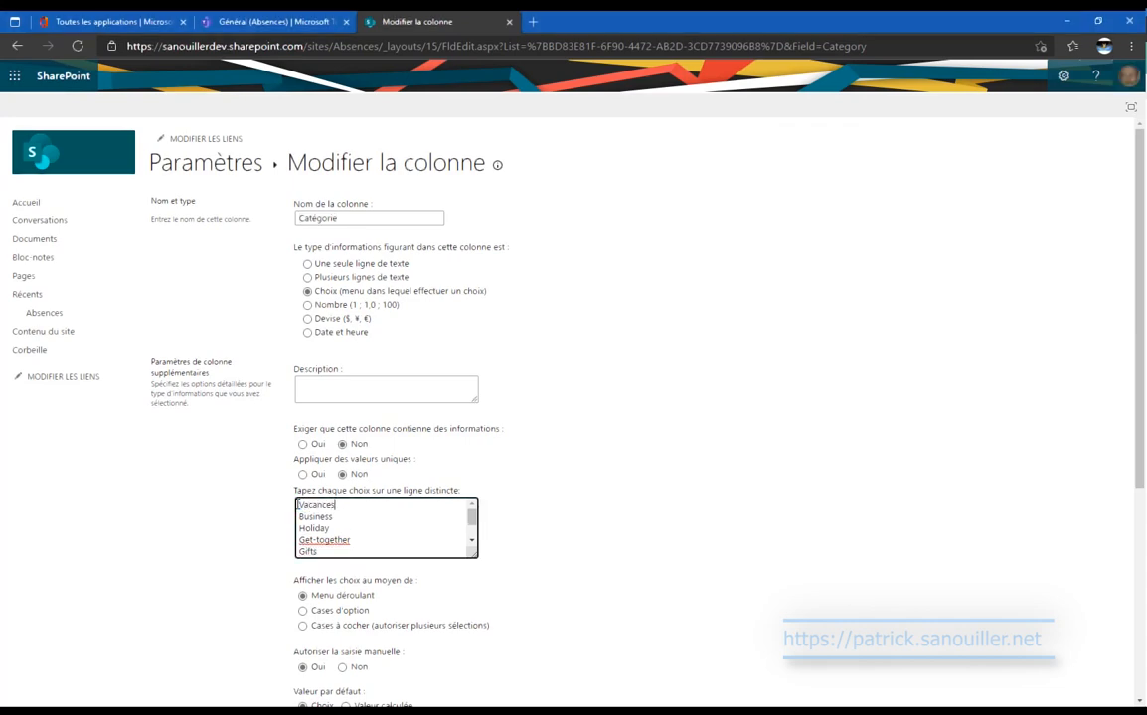
key(Down)
key(shift+Home)
text(Jour Férié)
key(shift+Home)
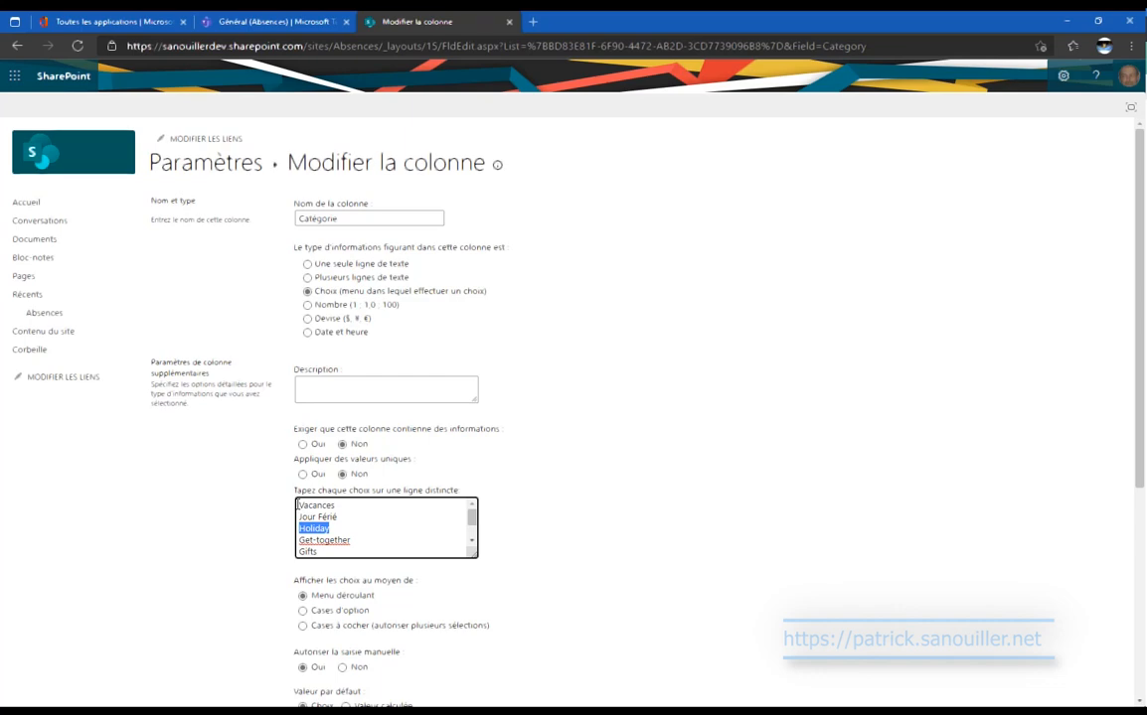
text(Maladie)
key(shift+Home)
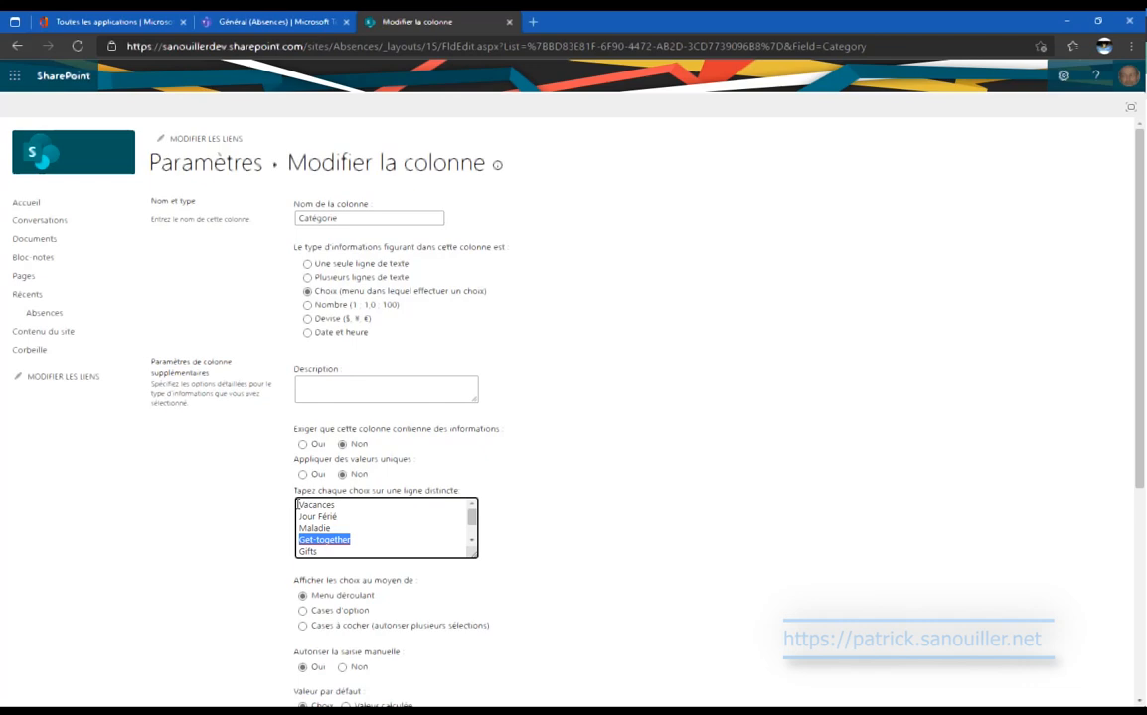
text(Maternité)
Add the Enfant Malade and Formation choices, save the column, and start a new column.
key(Down)
key(shift+Home)
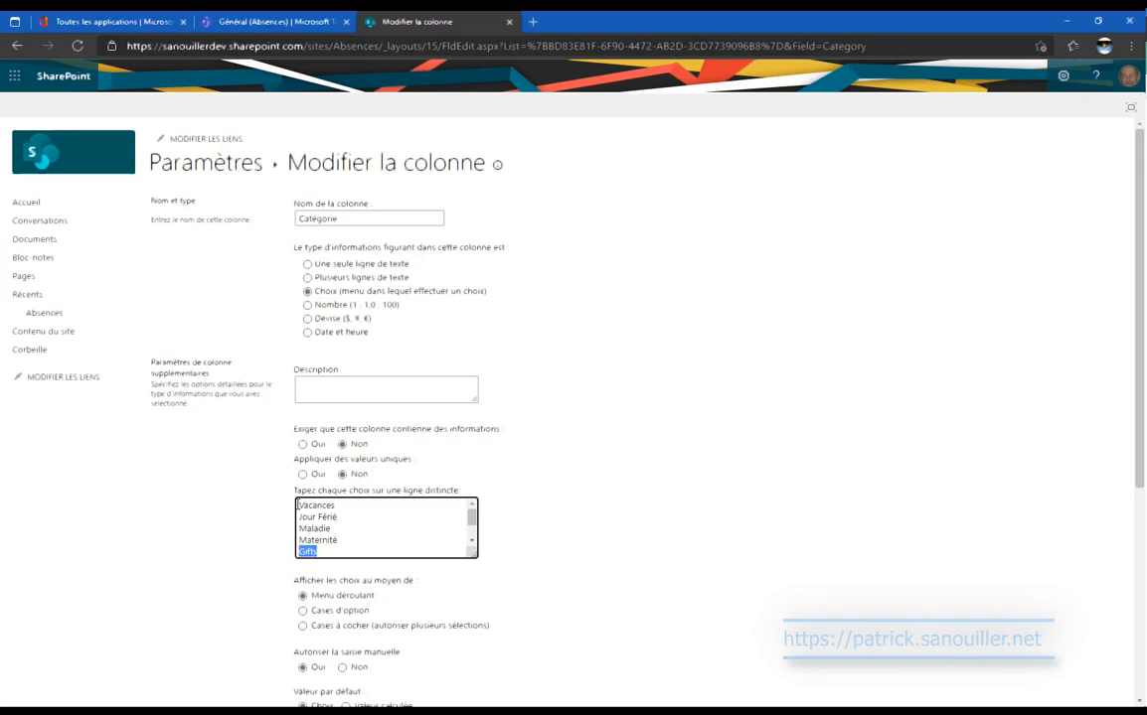
text(Enfant Malade)
scroll(806, 386, down, 3)
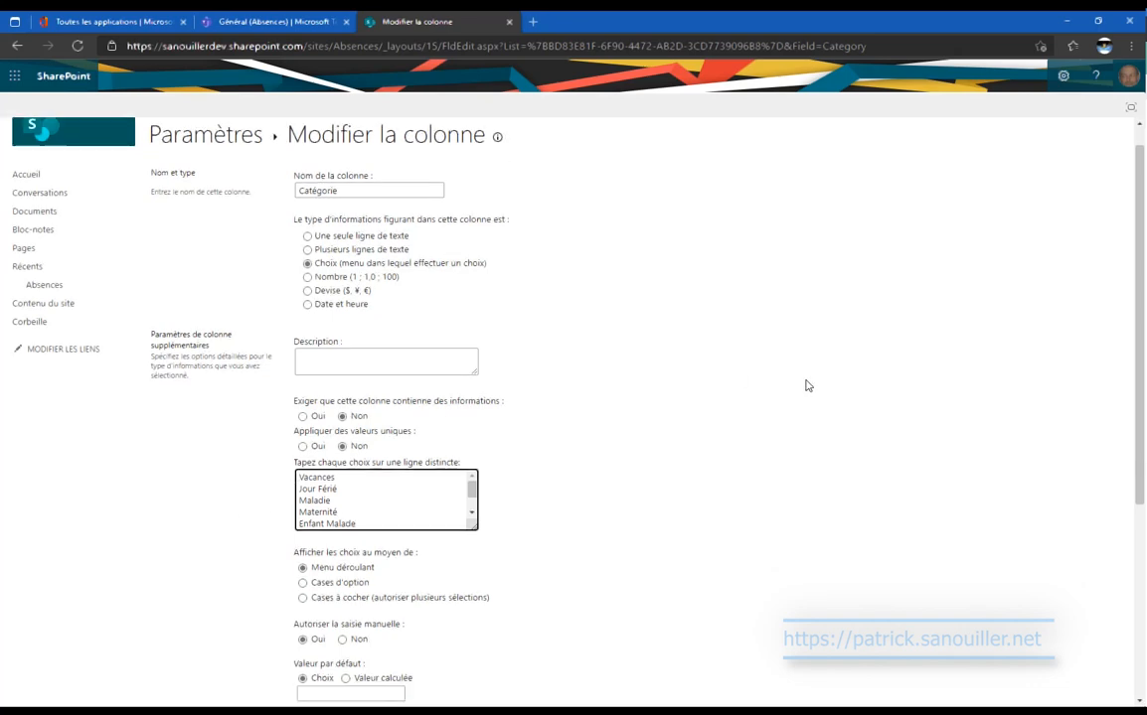
scroll(806, 386, down, 2)
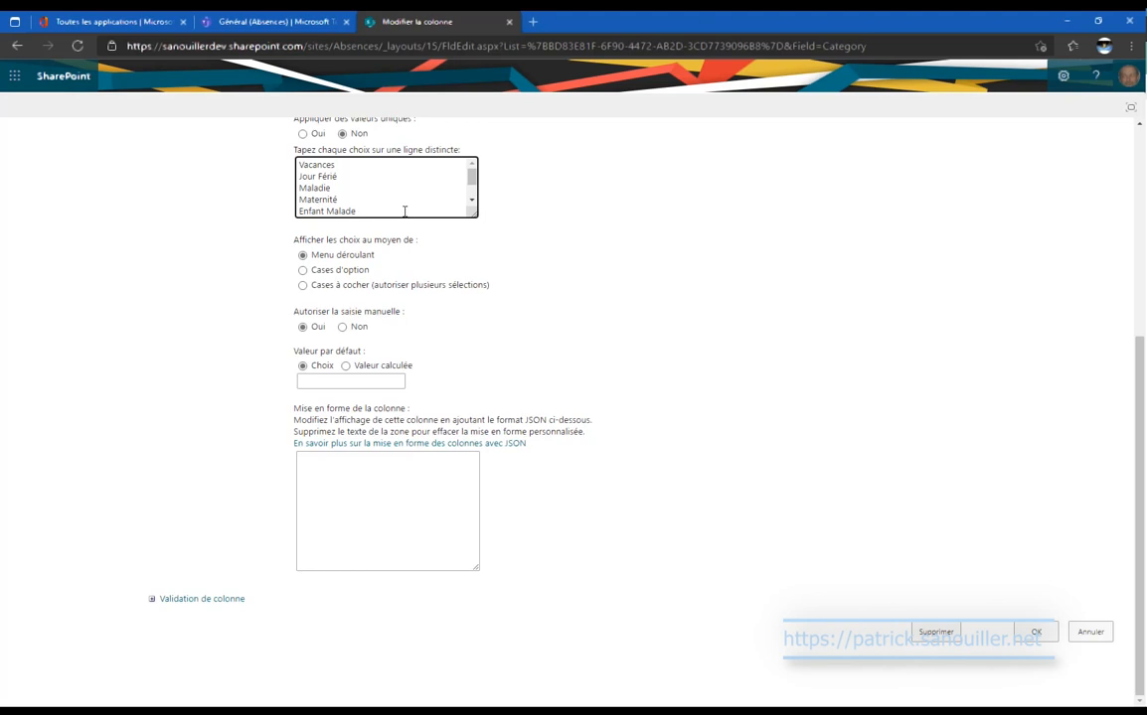
key(Return)
text(Formation)
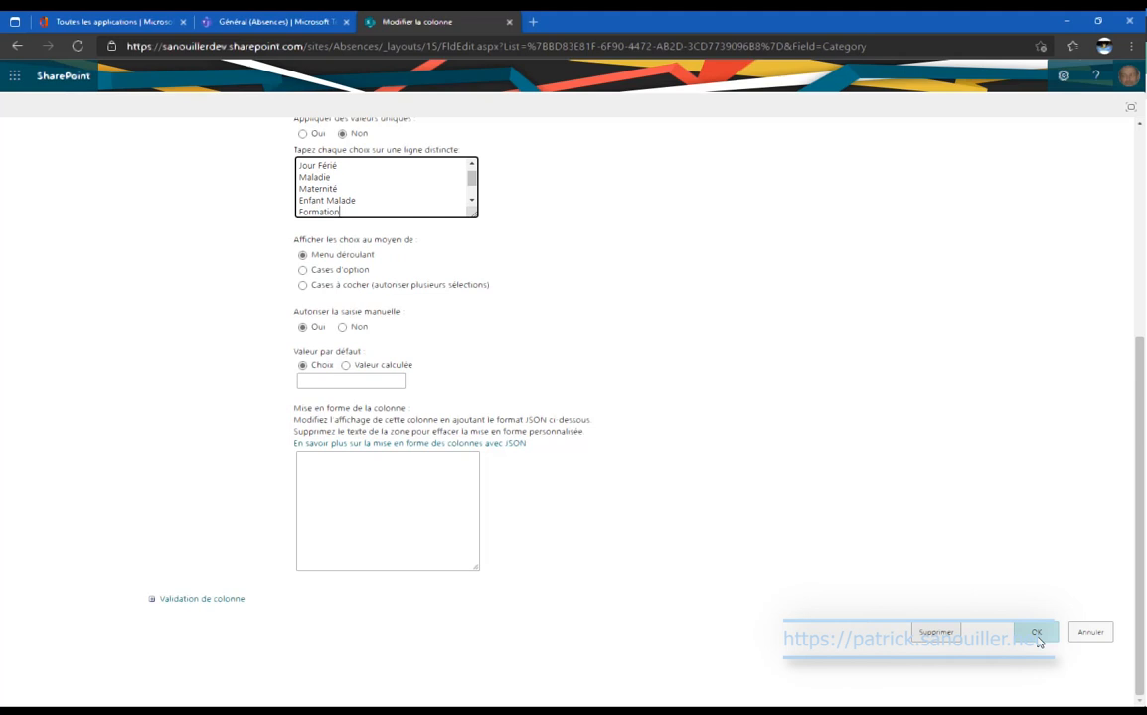
click(1037, 641)
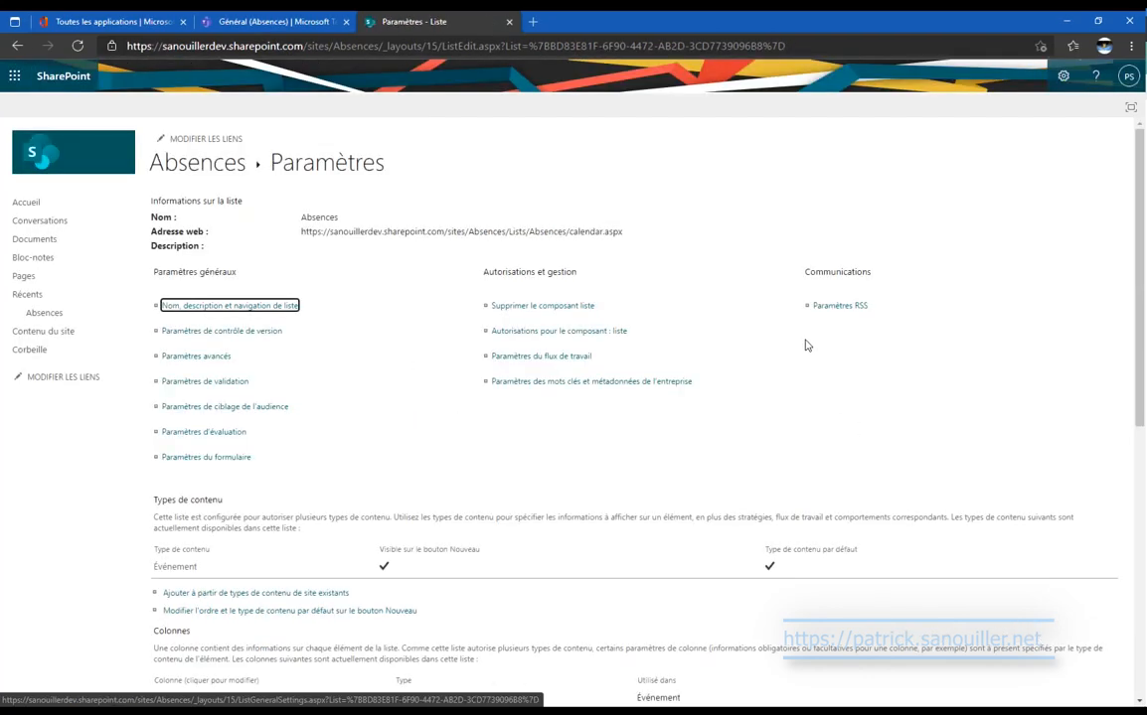
scroll(806, 344, down, 5)
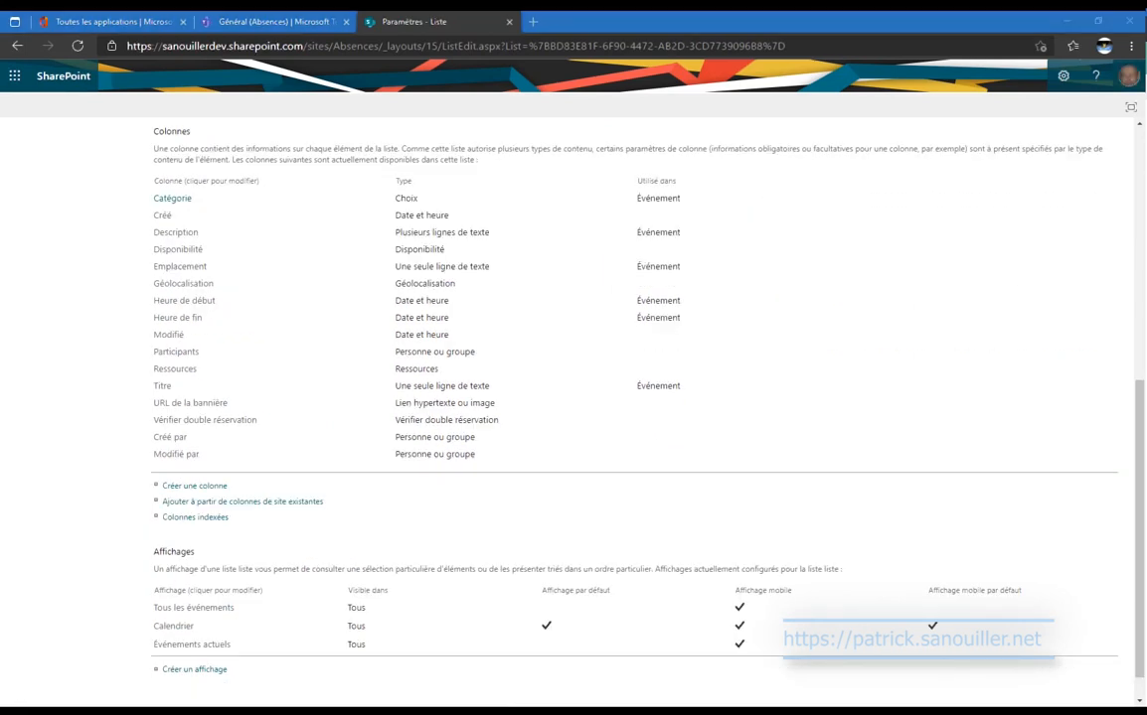
click(202, 486)
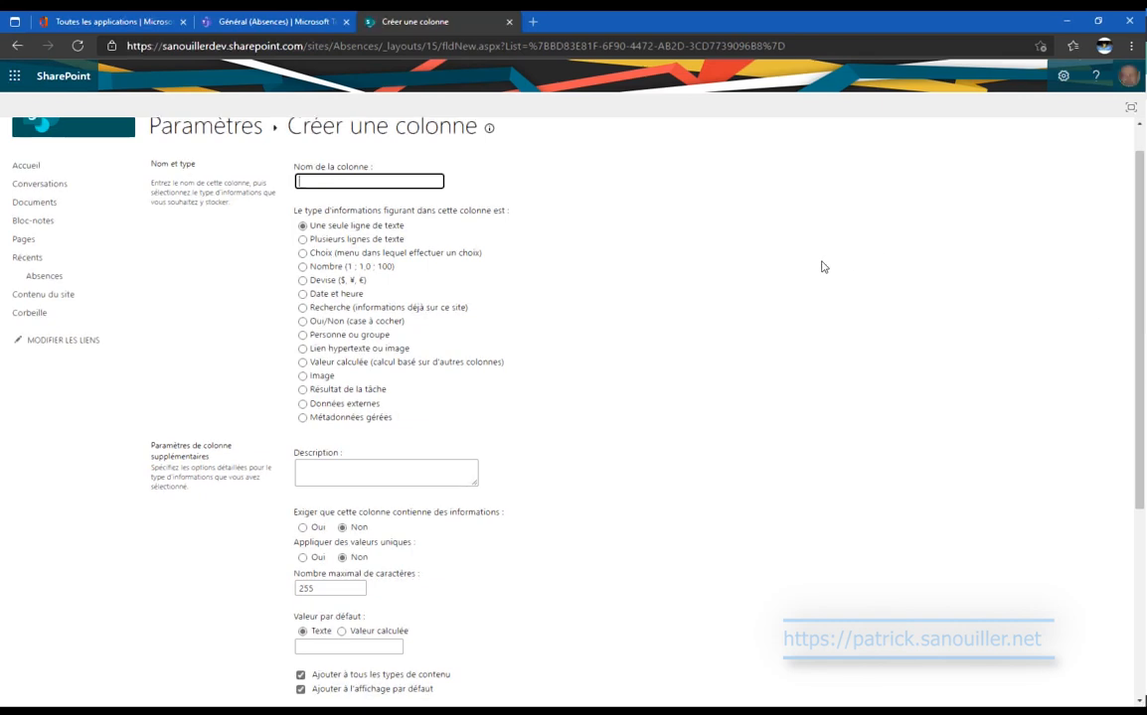
Create a column named ValidePar of type Personne ou groupe in the Absences list.
click(331, 181)
text(Val)
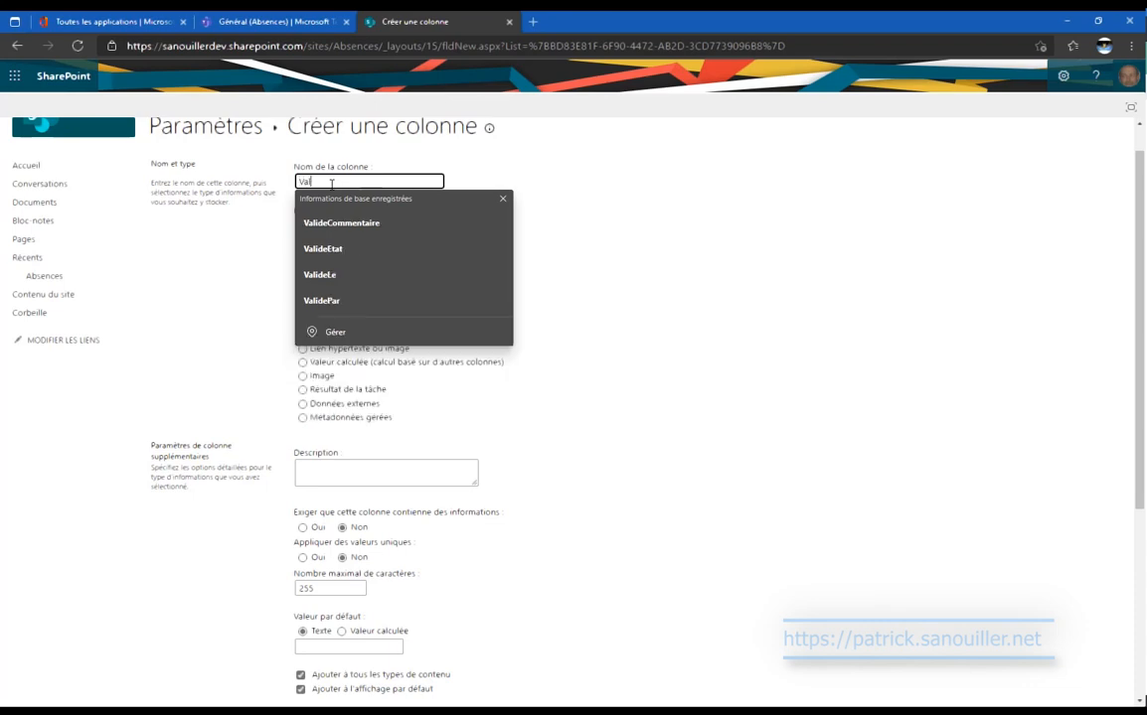
text(idePar)
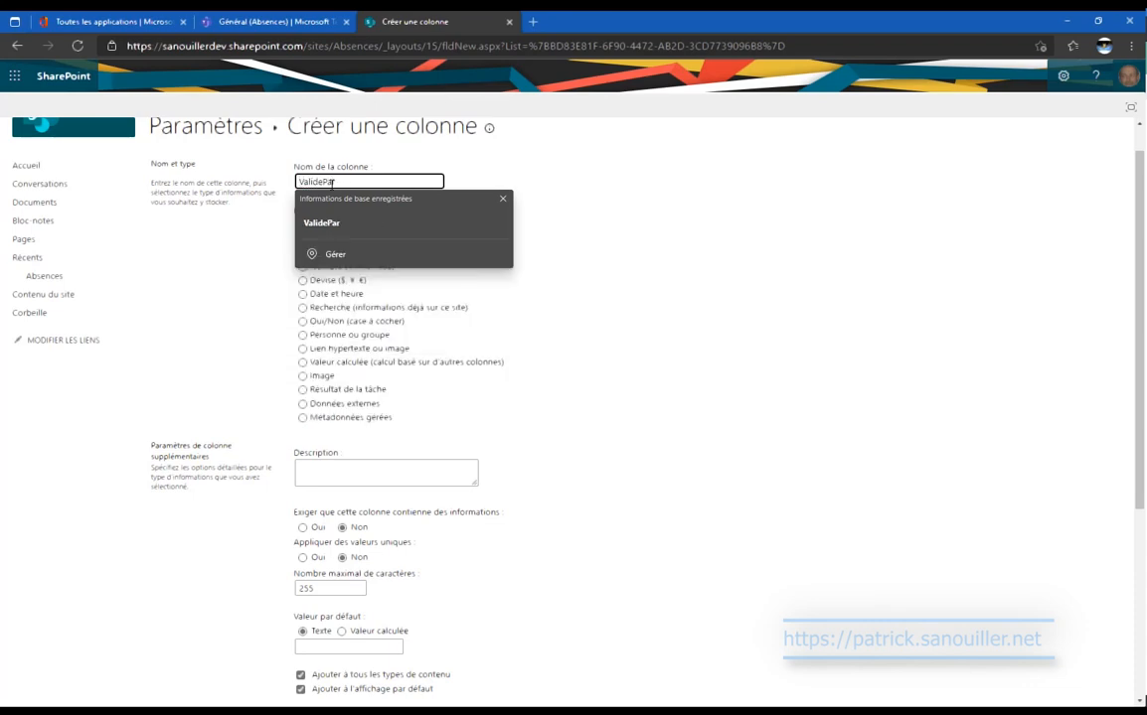
click(318, 222)
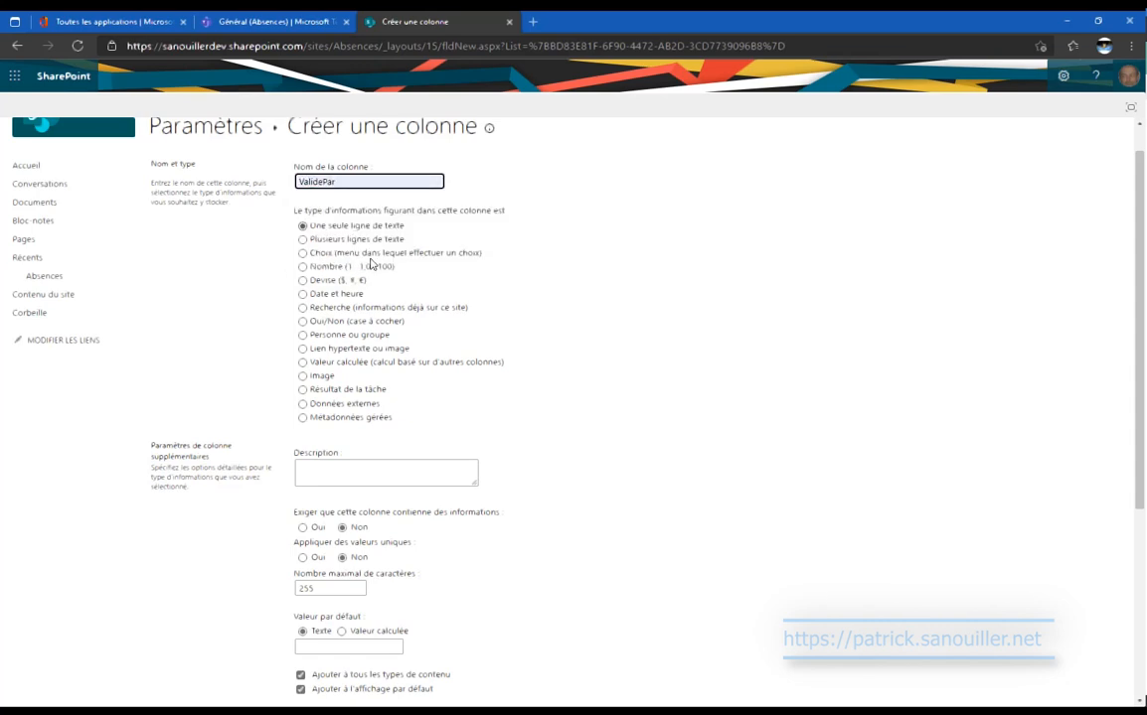
click(356, 337)
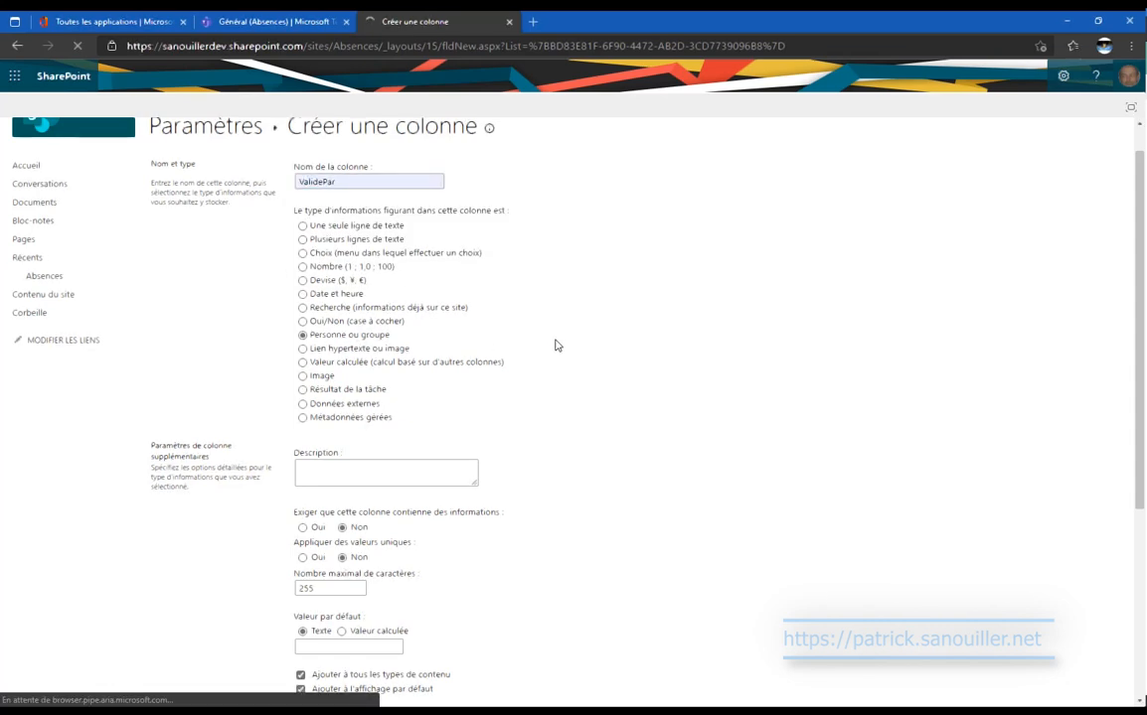
scroll(707, 340, down, 3)
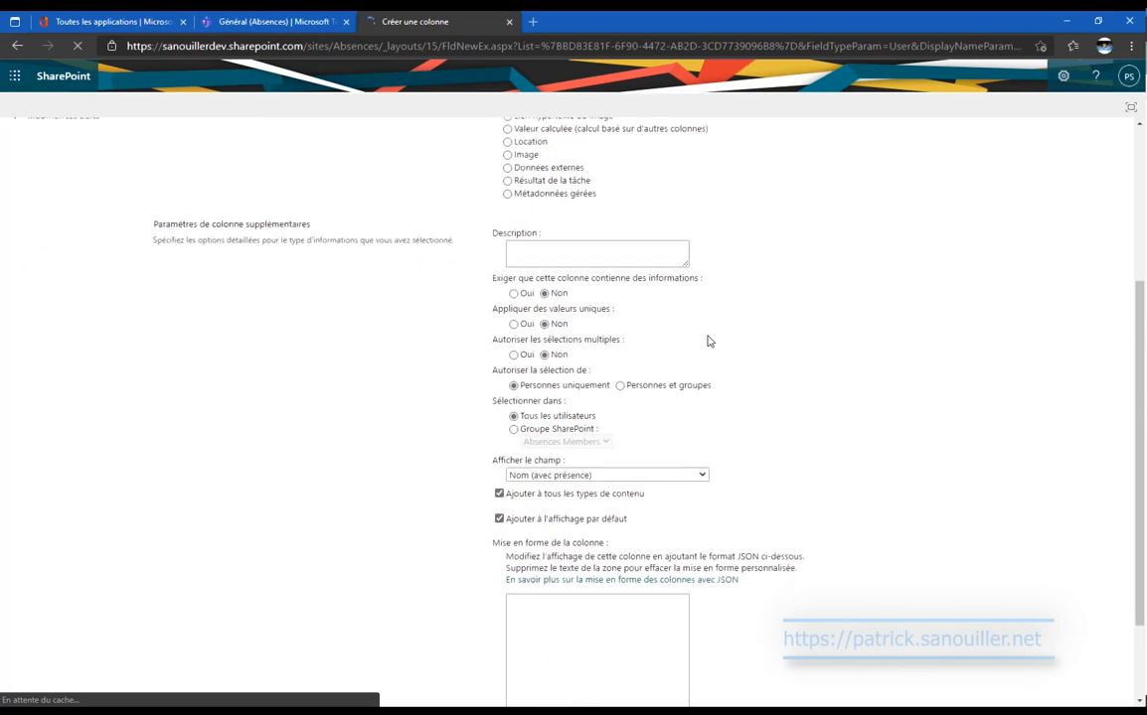
scroll(830, 408, down, 1)
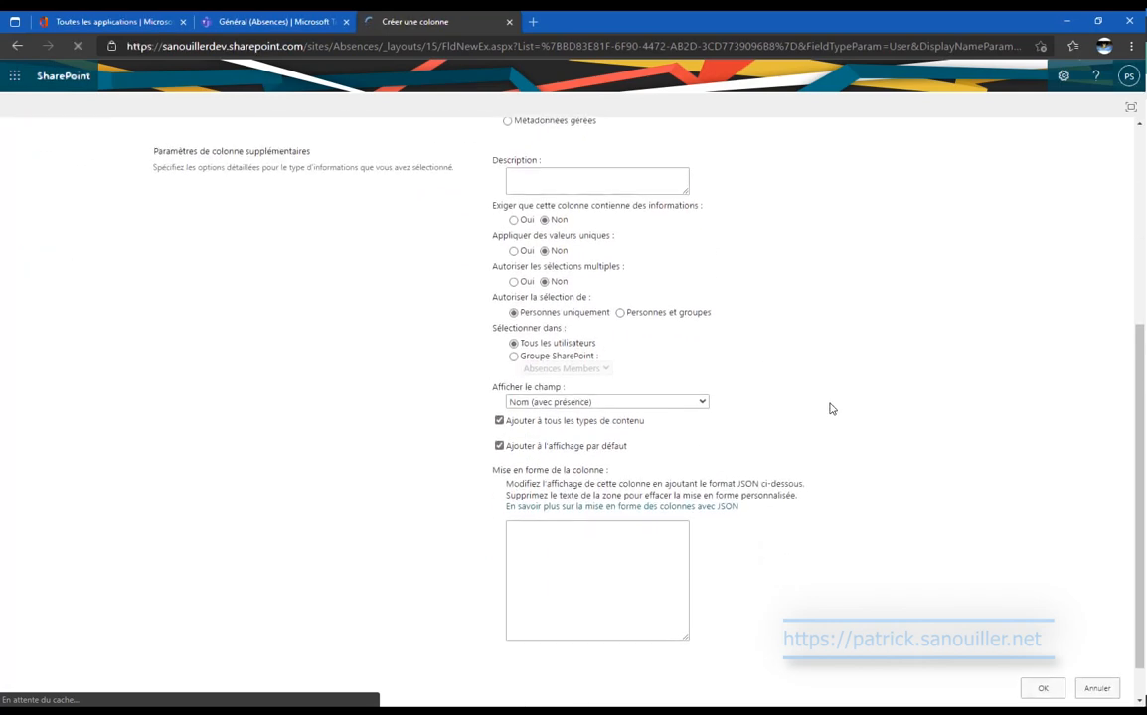
scroll(831, 408, down, 1)
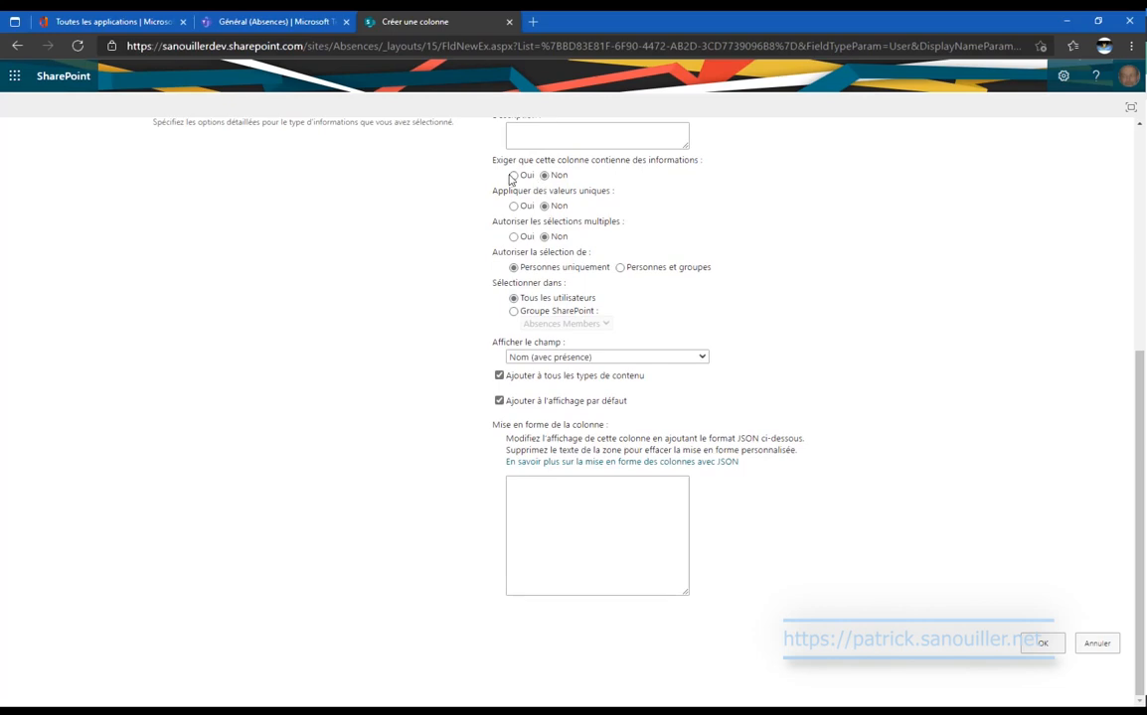
click(1040, 644)
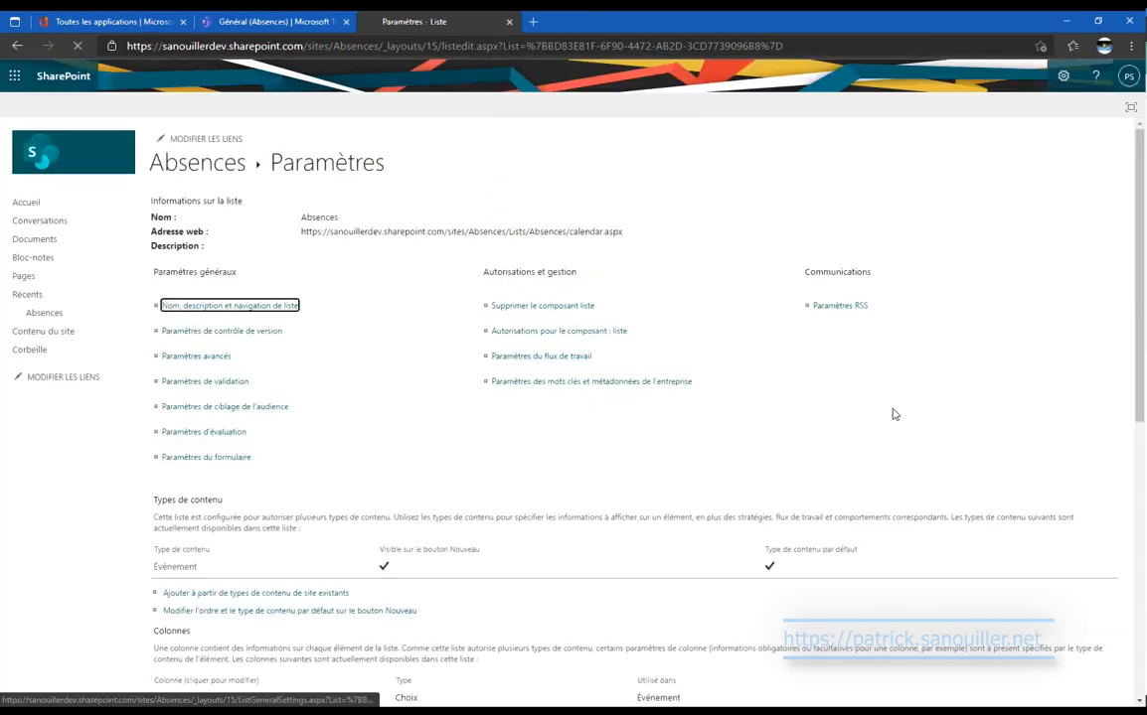
scroll(320, 468, down, 5)
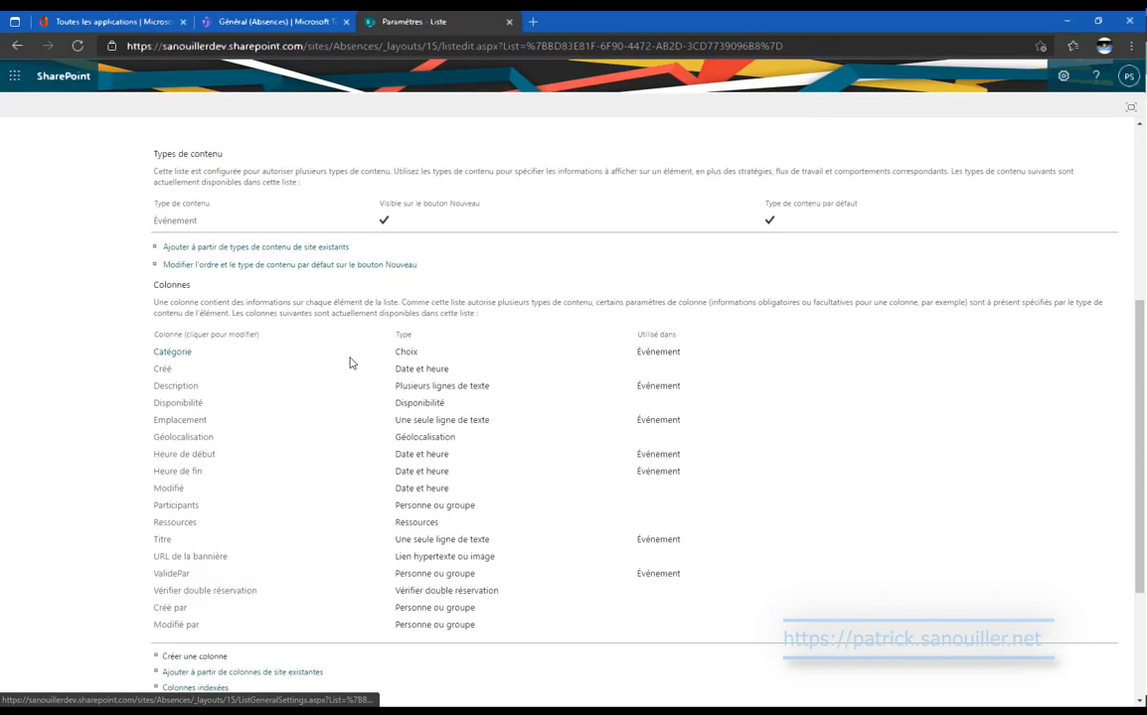
Create a ValideLe Date et heure column with no default value, storing date and time.
click(218, 497)
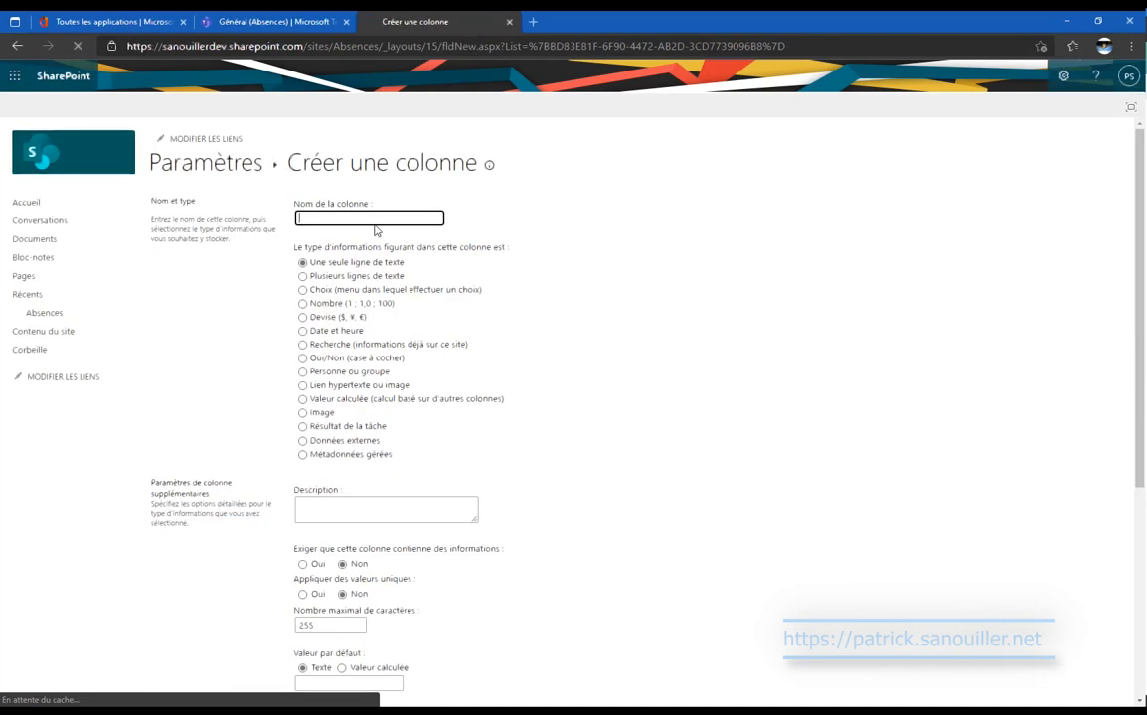
text(Valide)
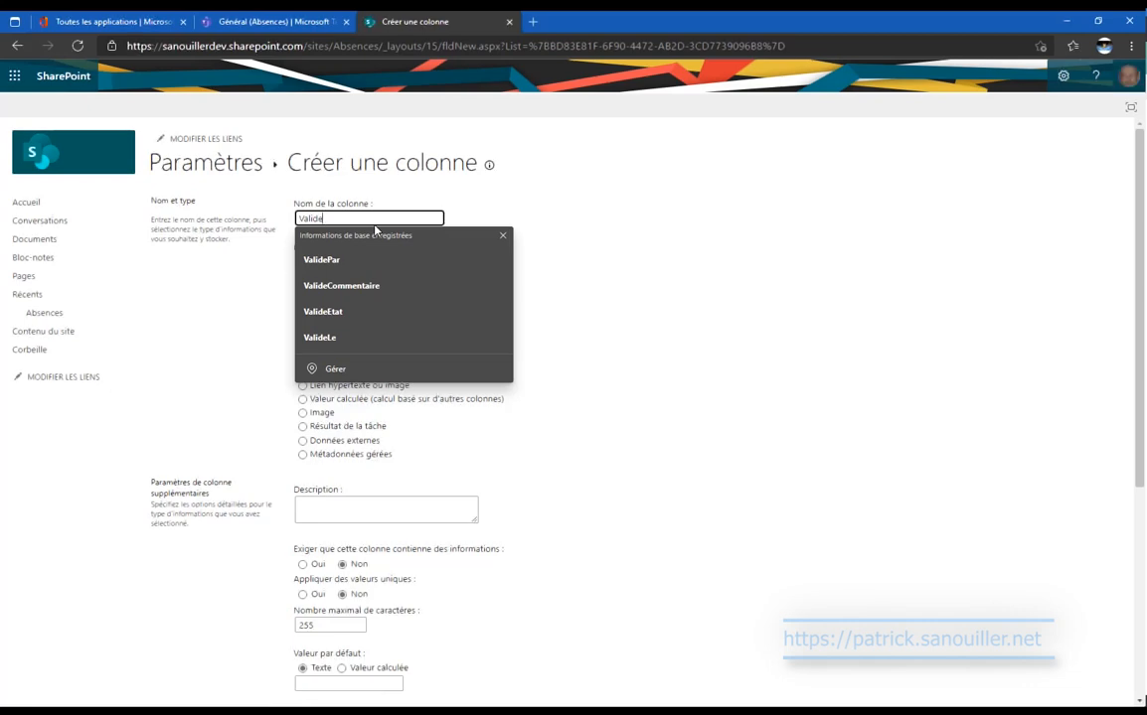
text(Le)
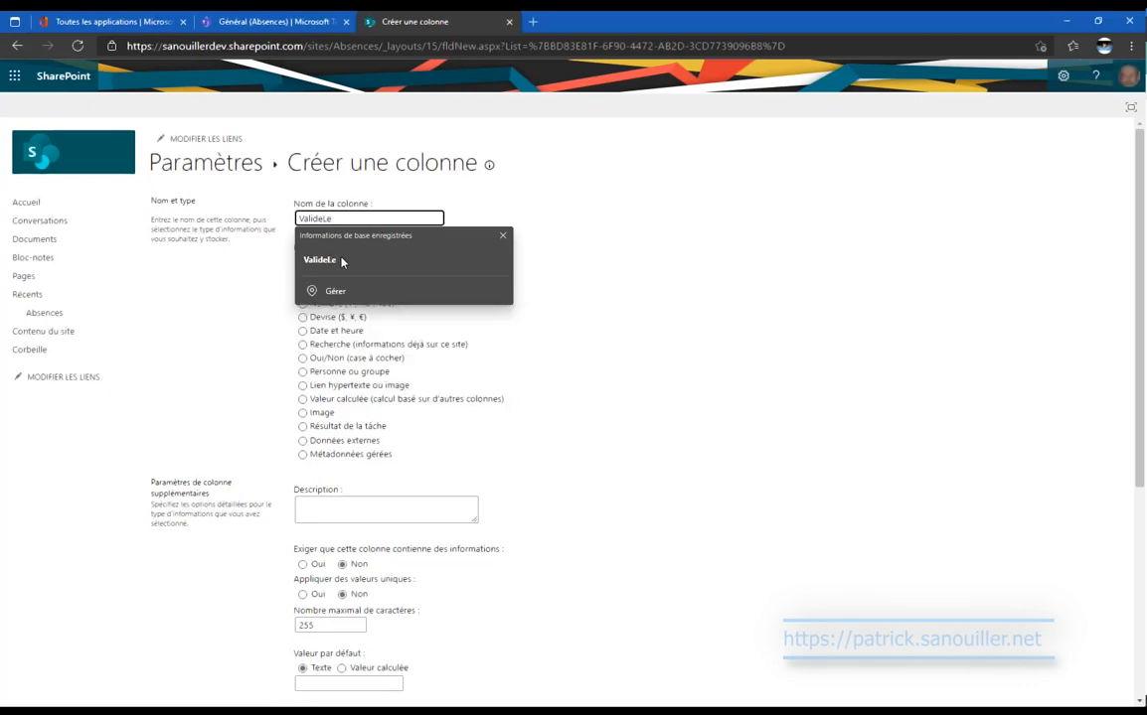
click(342, 260)
click(303, 330)
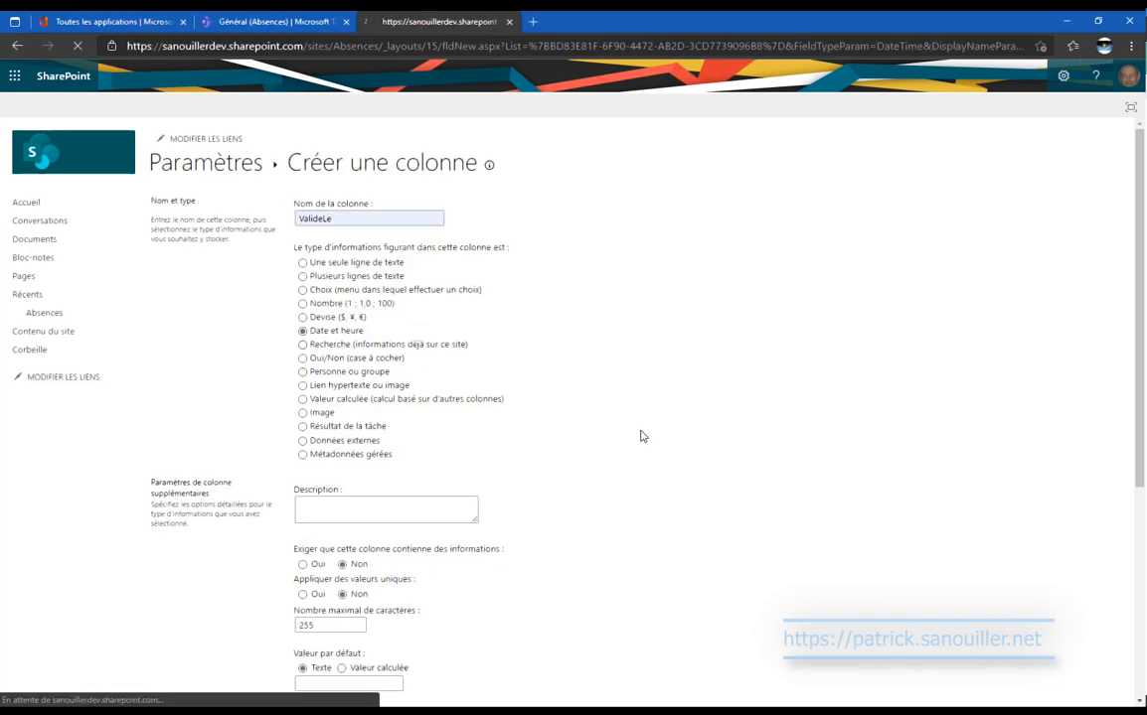
scroll(641, 436, down, 4)
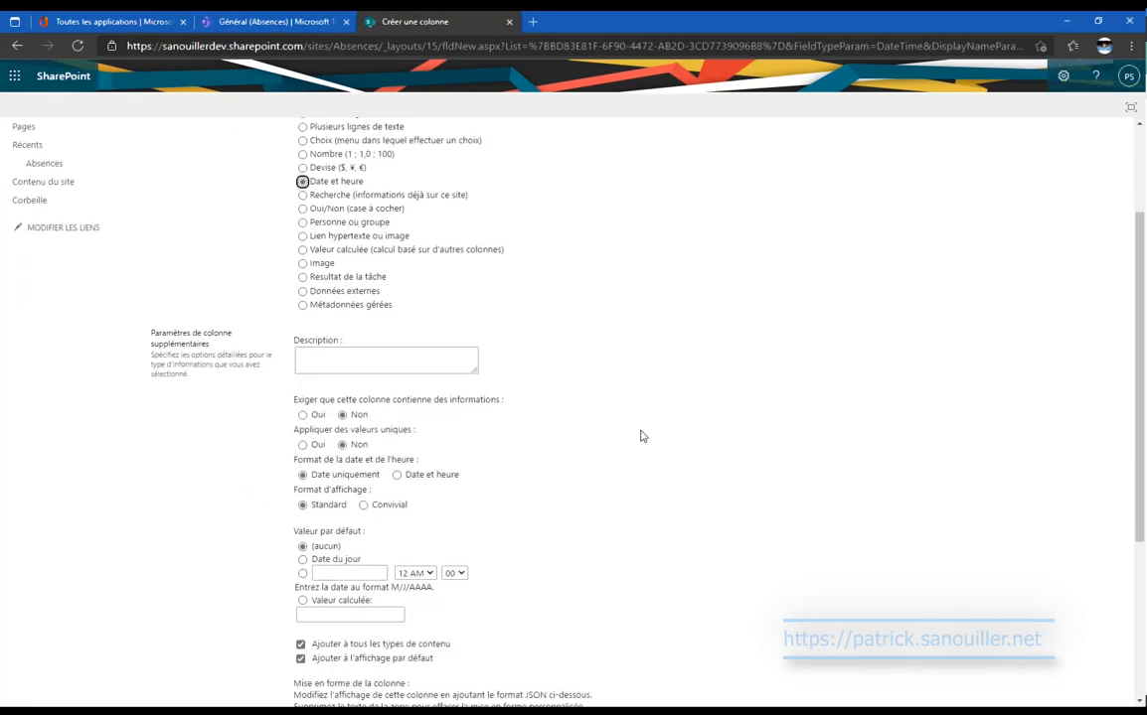
click(303, 364)
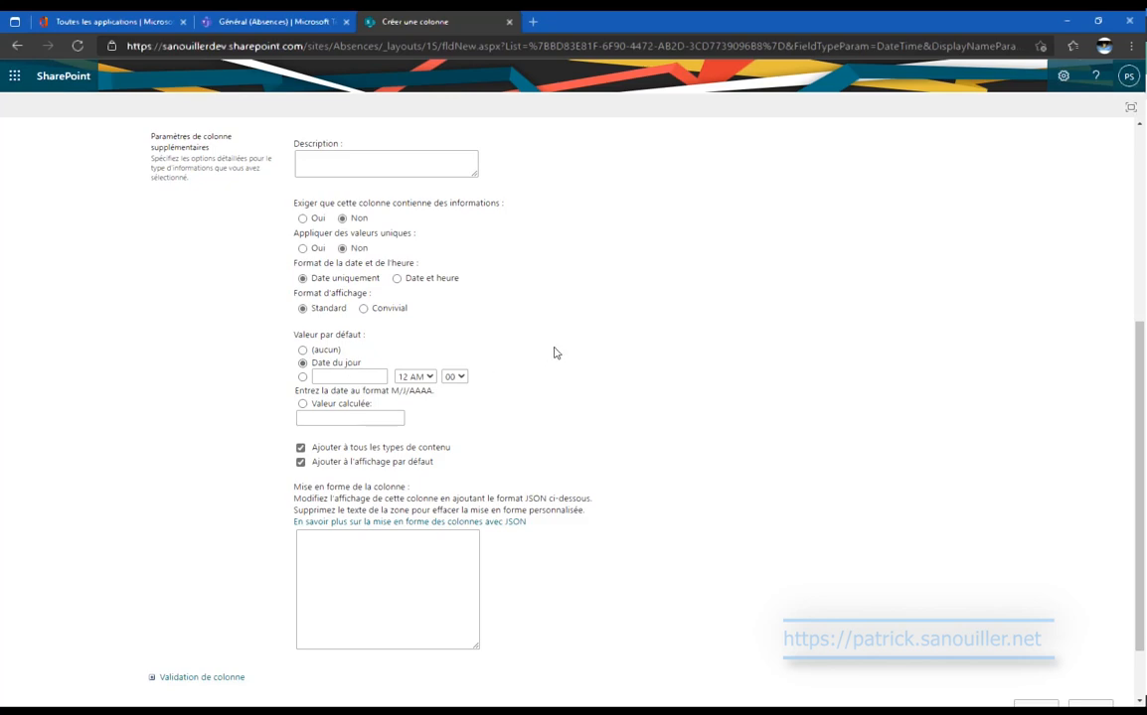
click(304, 350)
click(419, 280)
scroll(894, 487, down, 2)
click(1048, 643)
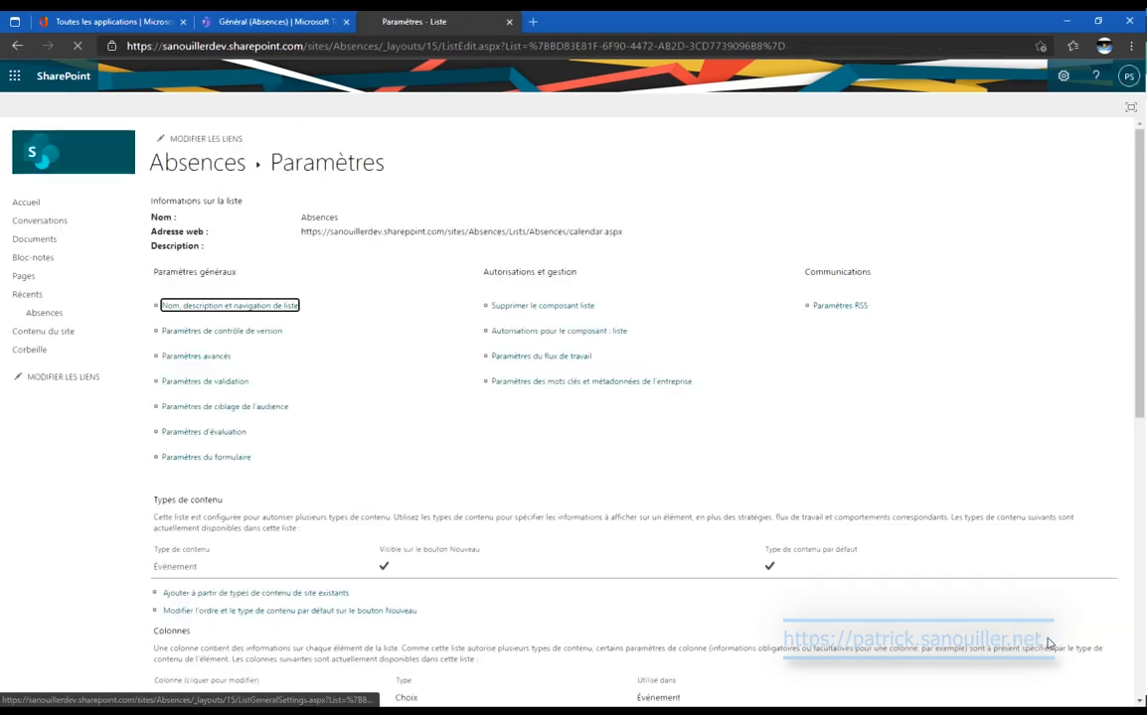
scroll(352, 399, down, 1)
scroll(352, 398, down, 5)
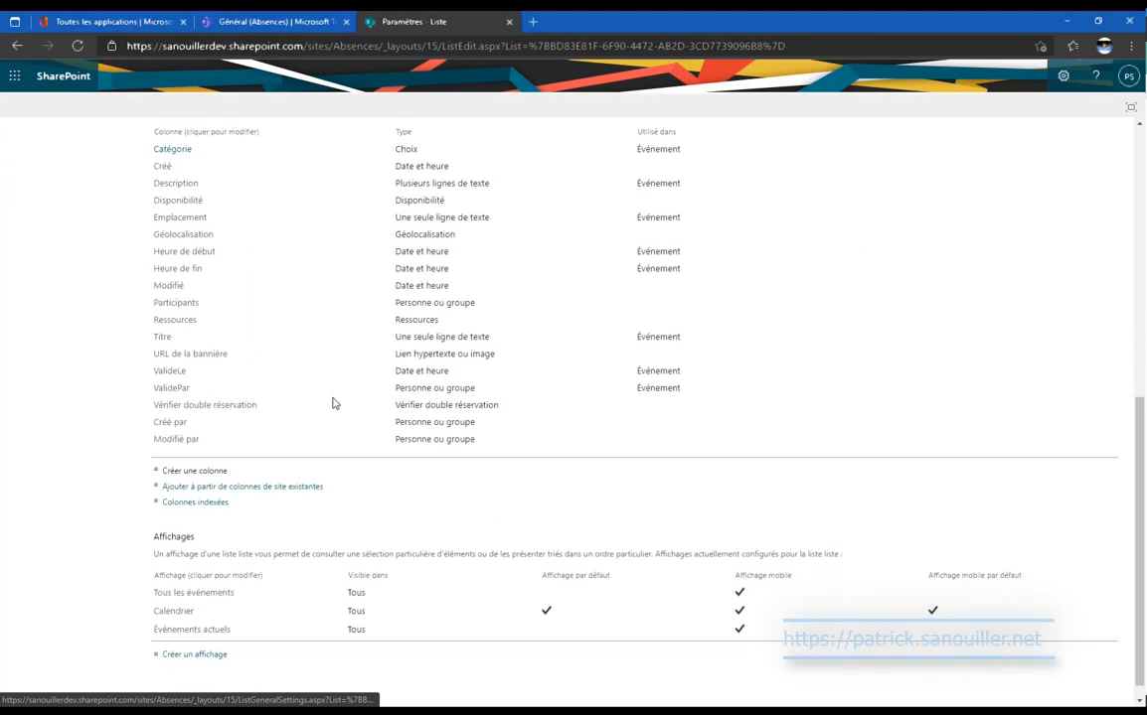
Create a new column named ValideEtat of type Choix.
click(225, 470)
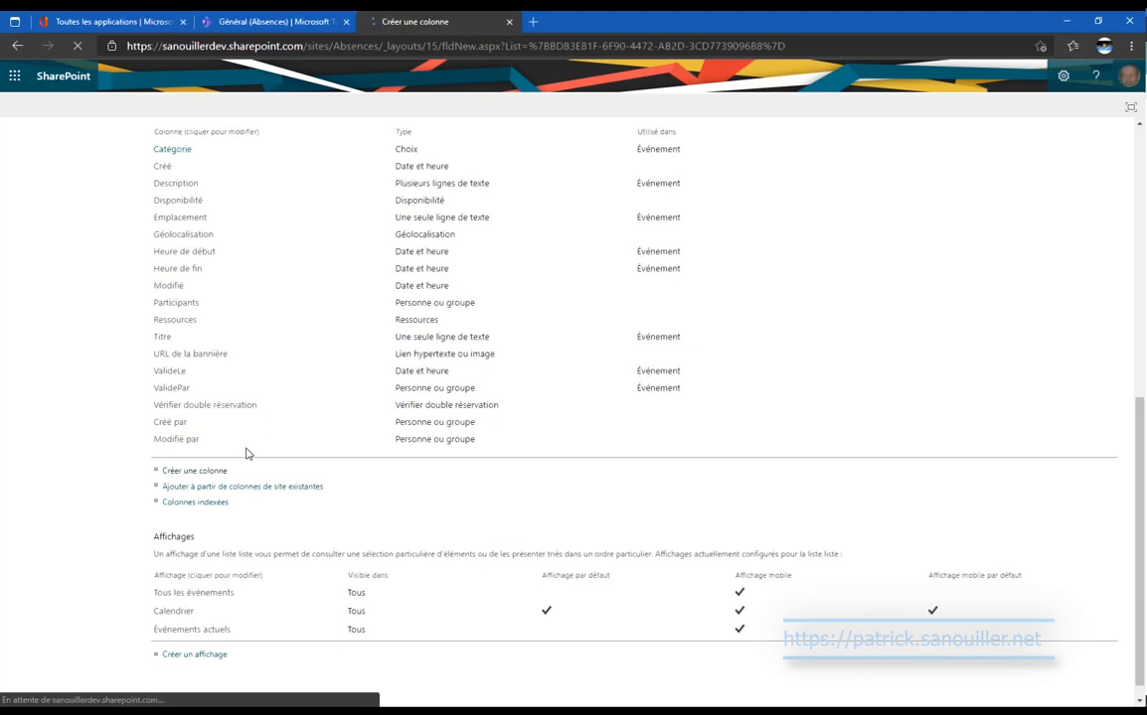
text(Valide)
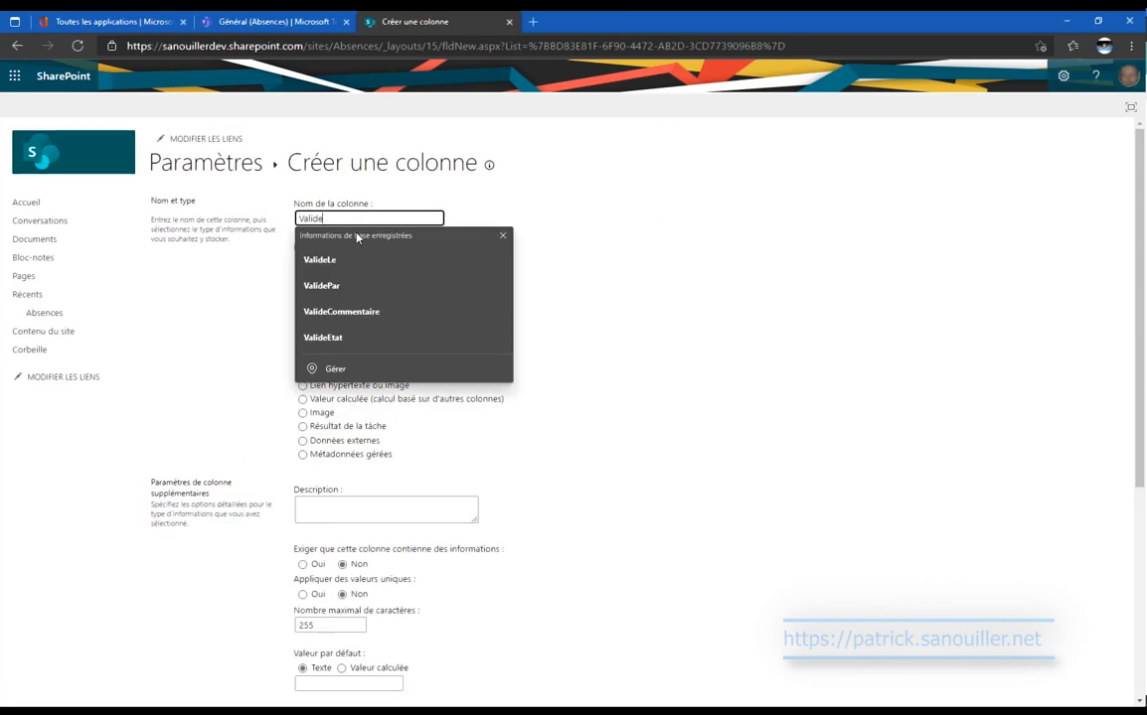
text(Etat)
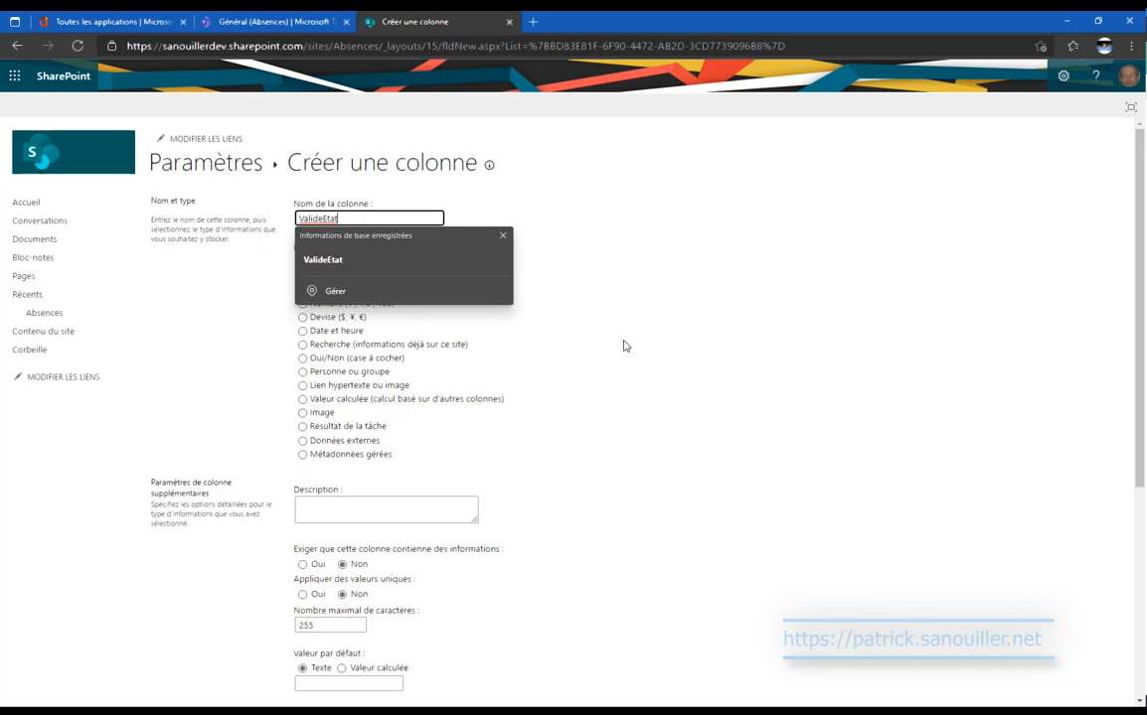
click(563, 310)
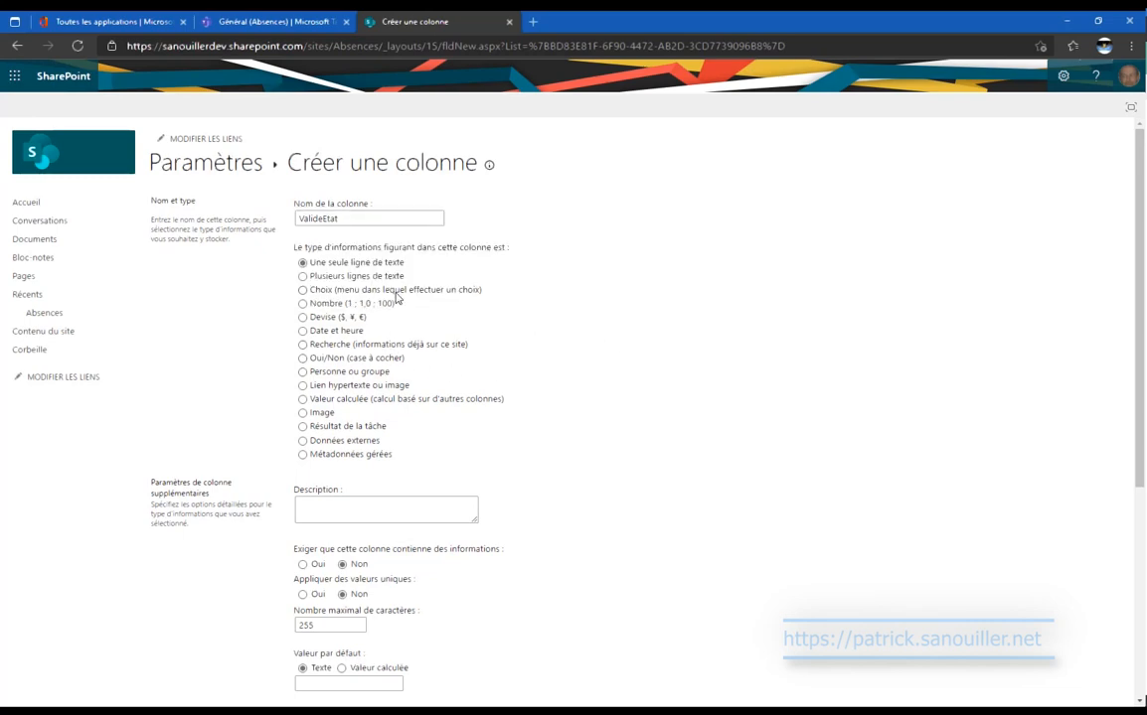
click(353, 290)
Enter the choices Oui, Non and ---, make --- the default, and save the column.
scroll(476, 443, down, 3)
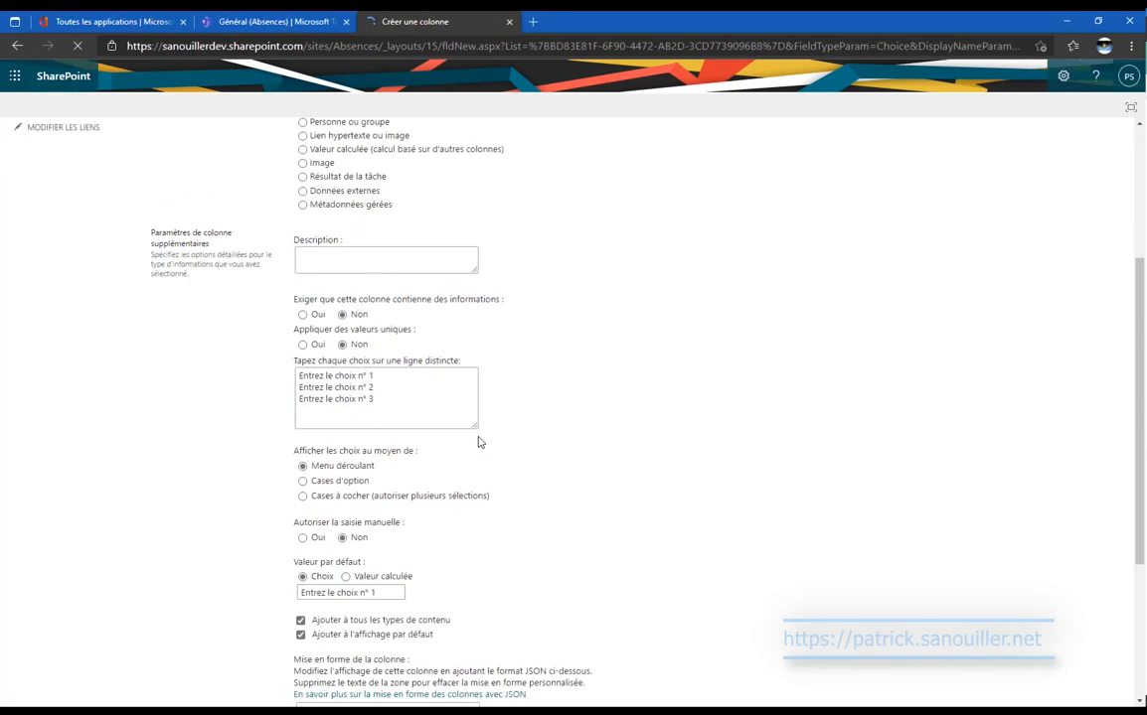
drag(383, 399, 219, 348)
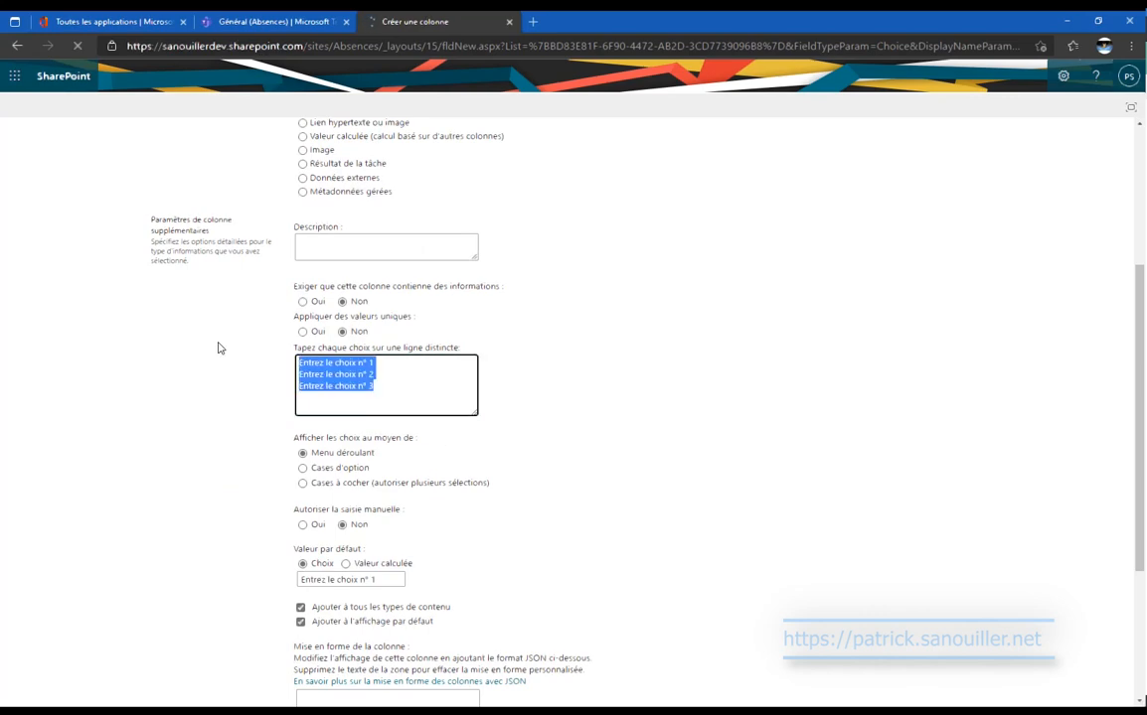
text(Oui)
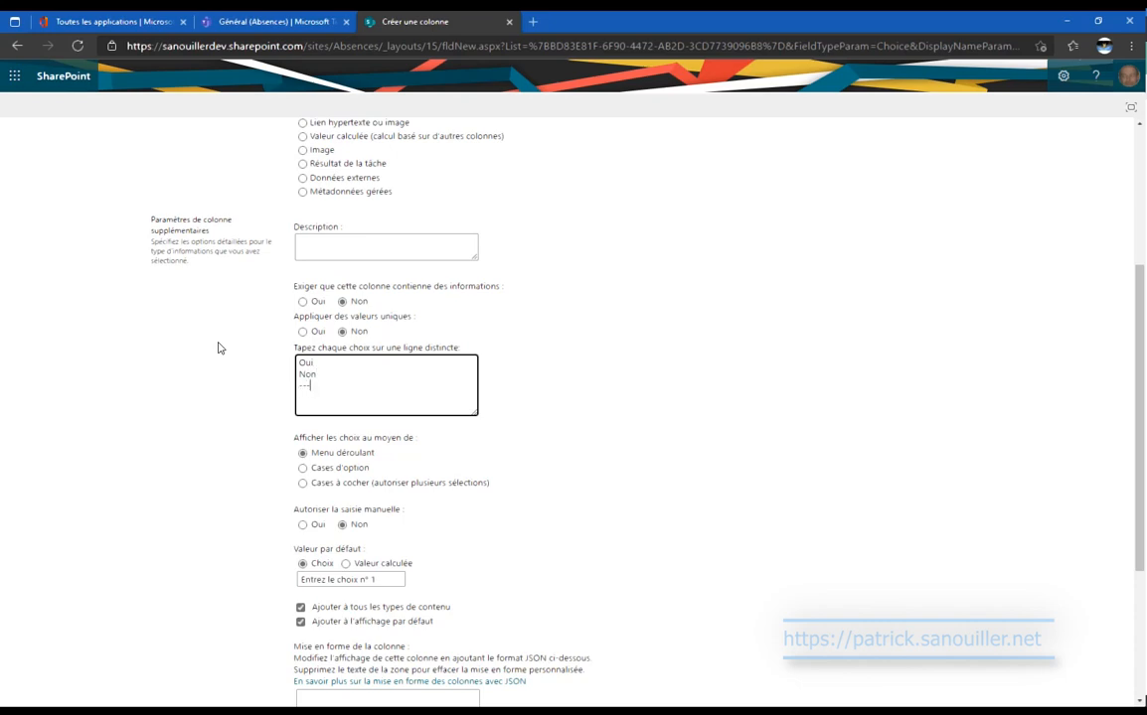
scroll(529, 430, down, 3)
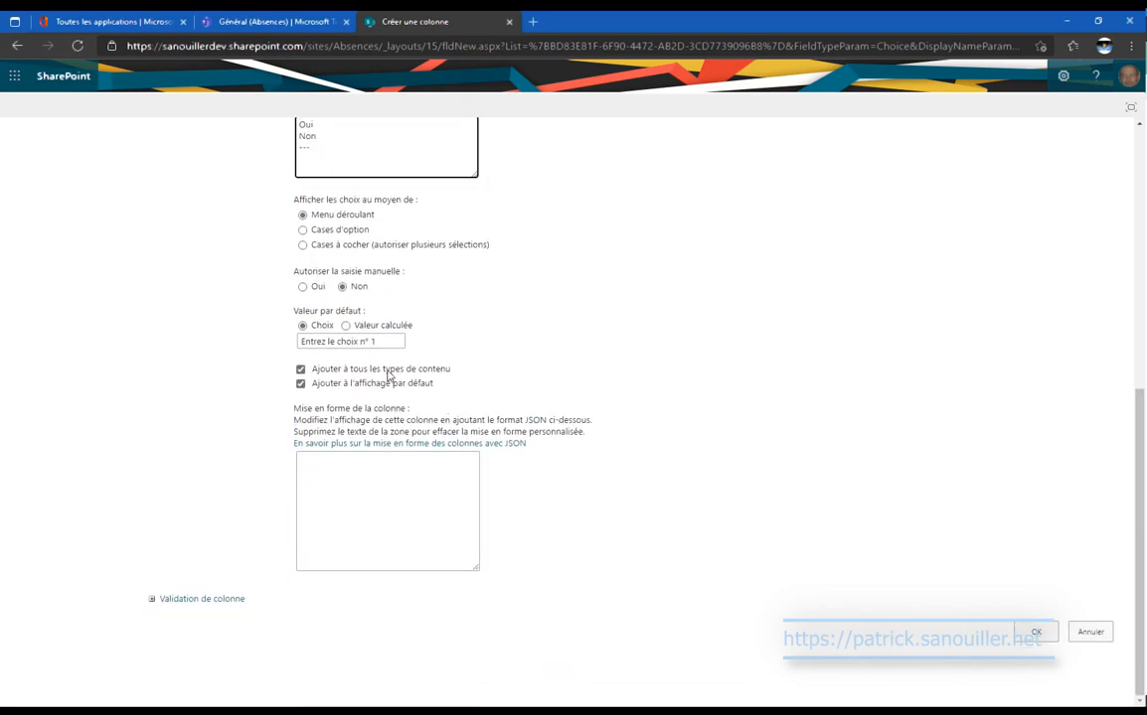
click(388, 339)
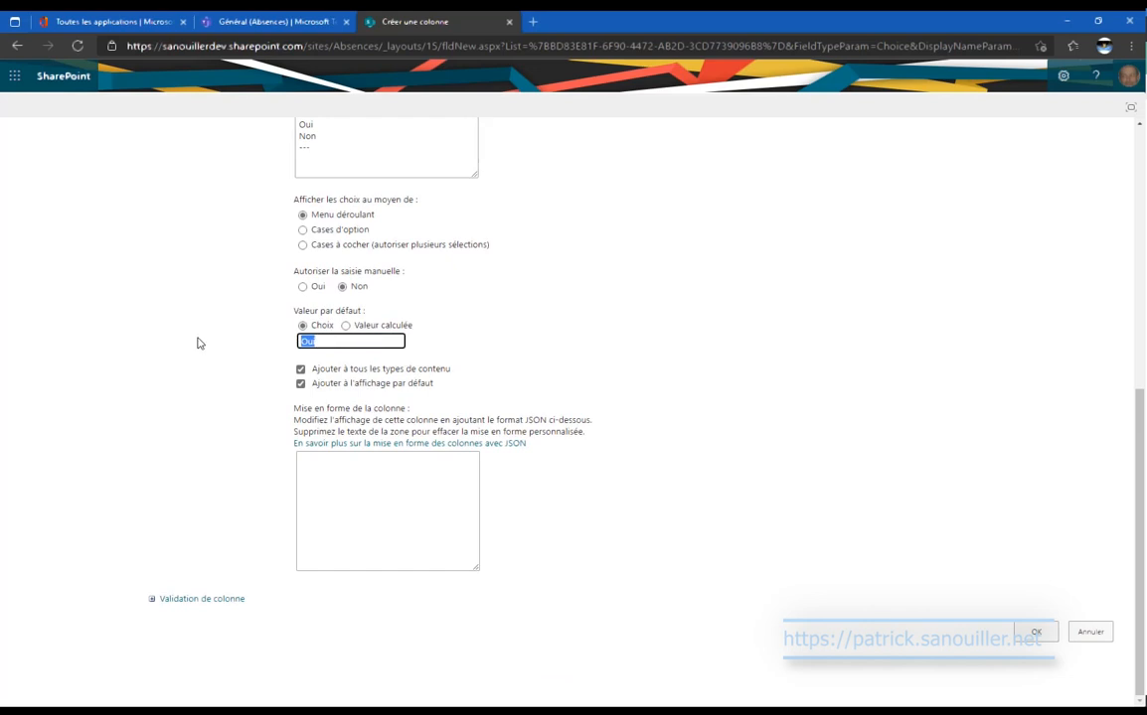
text(---)
click(1038, 634)
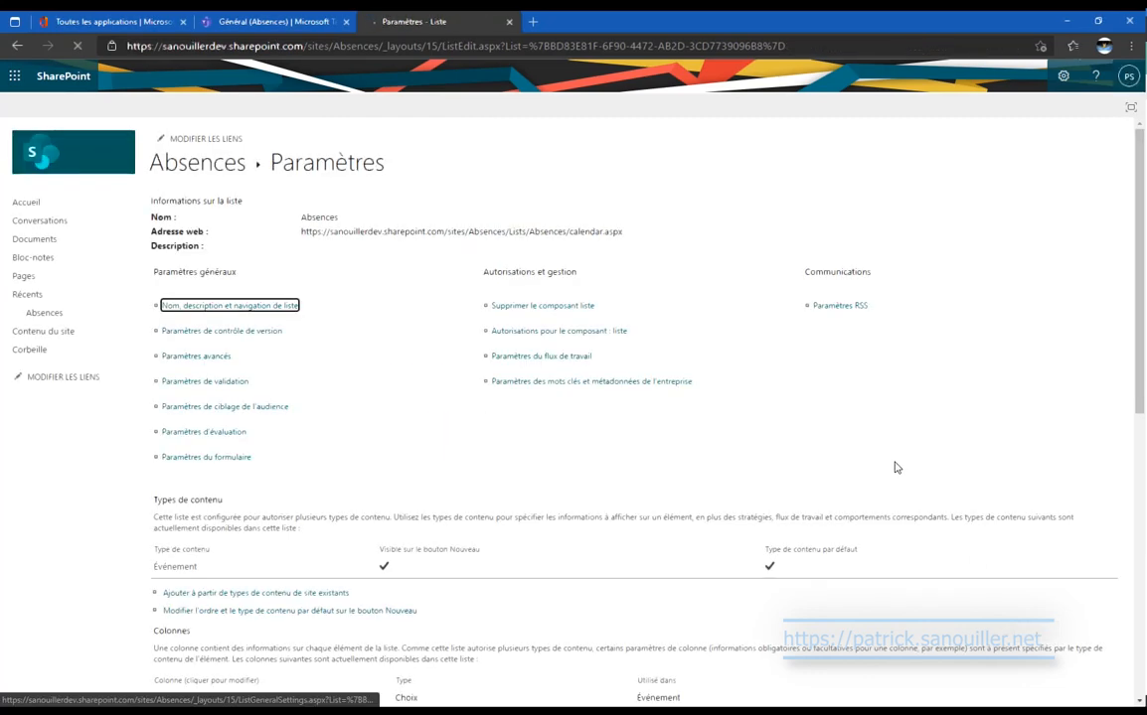
scroll(894, 467, down, 5)
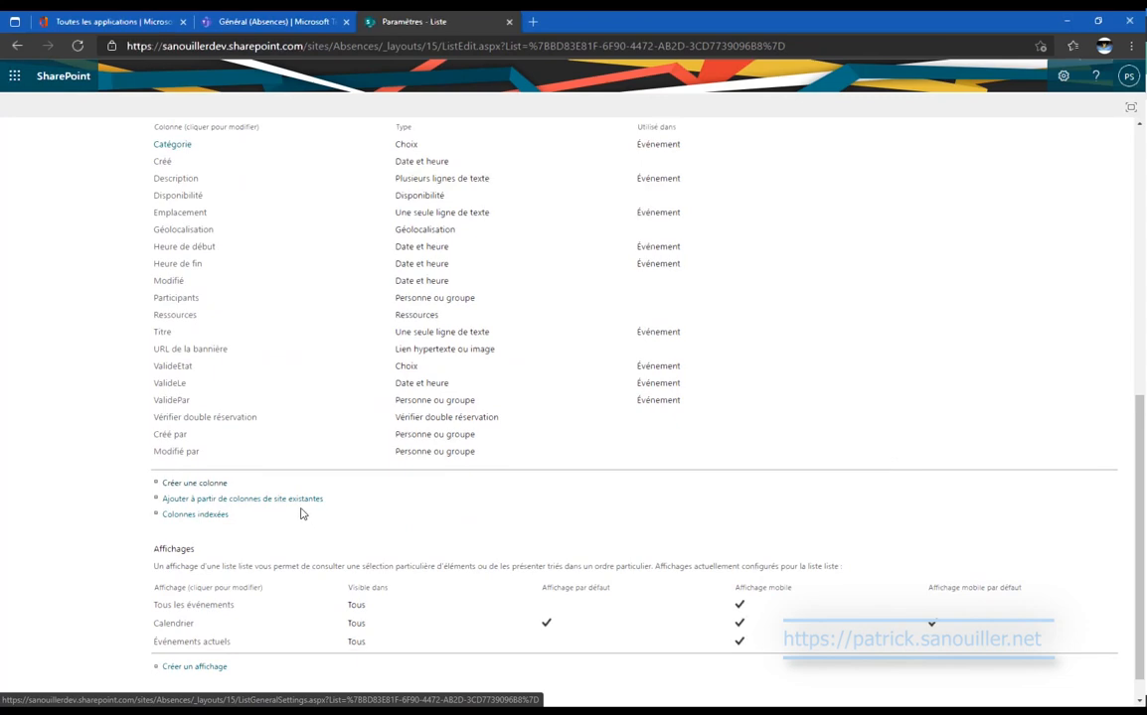
Add a ValideCommentaire column of type Plusieurs lignes de texte and save it.
click(207, 485)
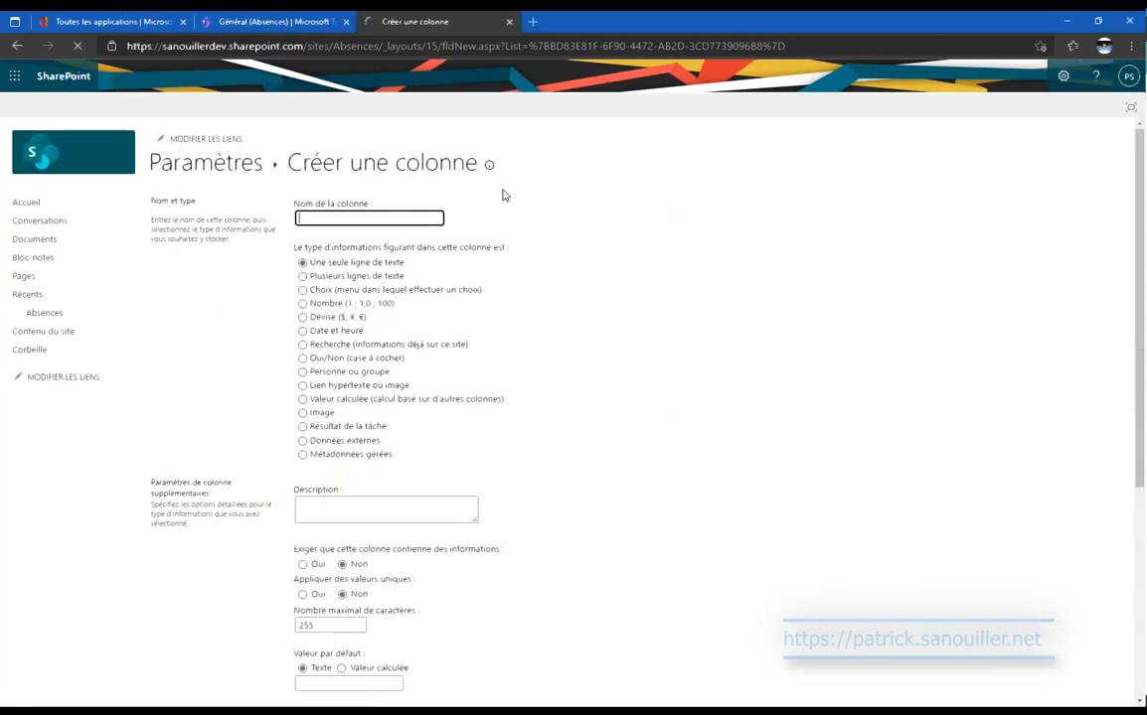
text(Valide)
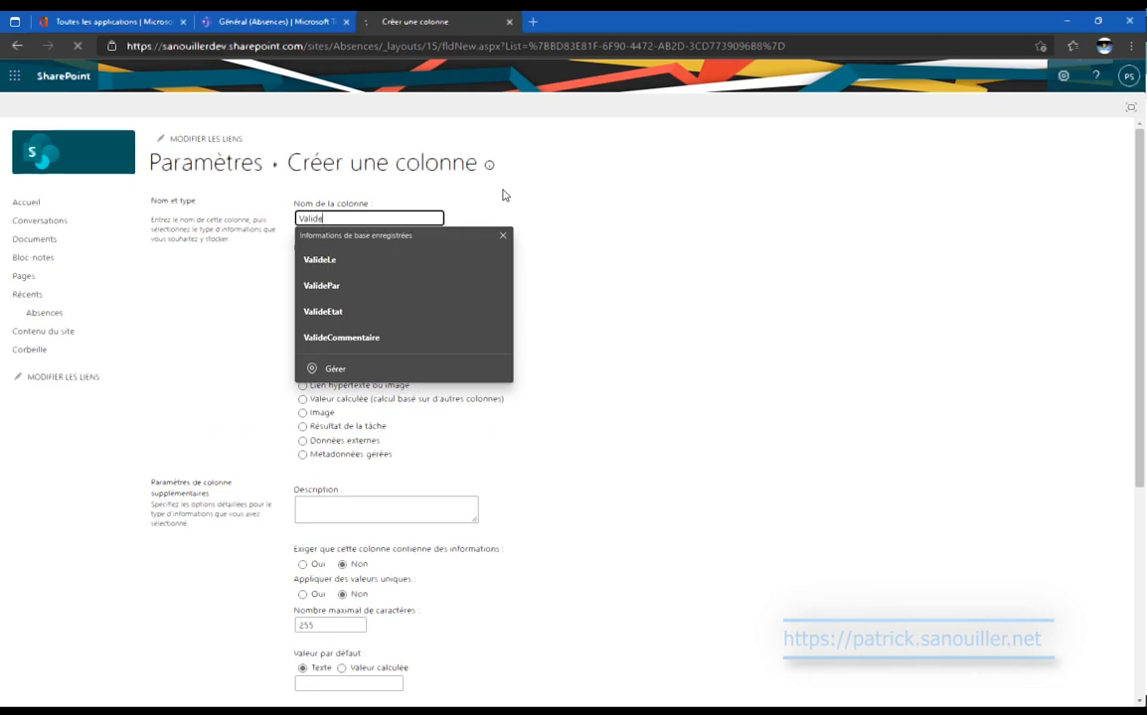
key(Down)
key(Down)
key(Down)
key(Down)
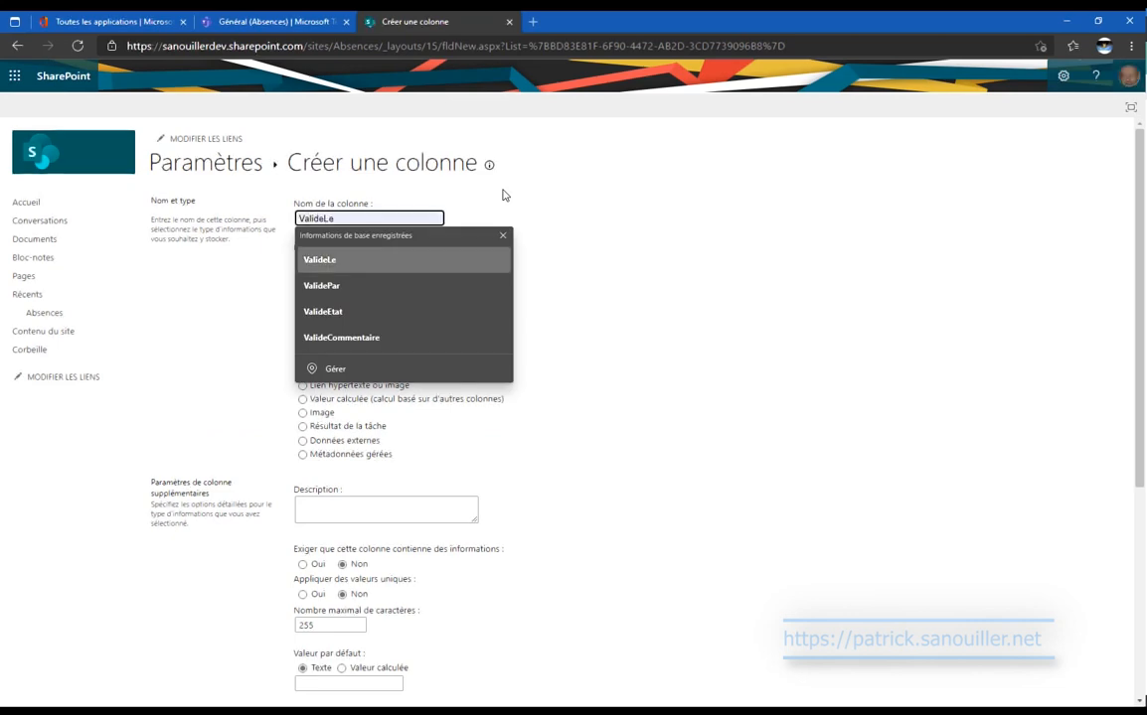
key(Return)
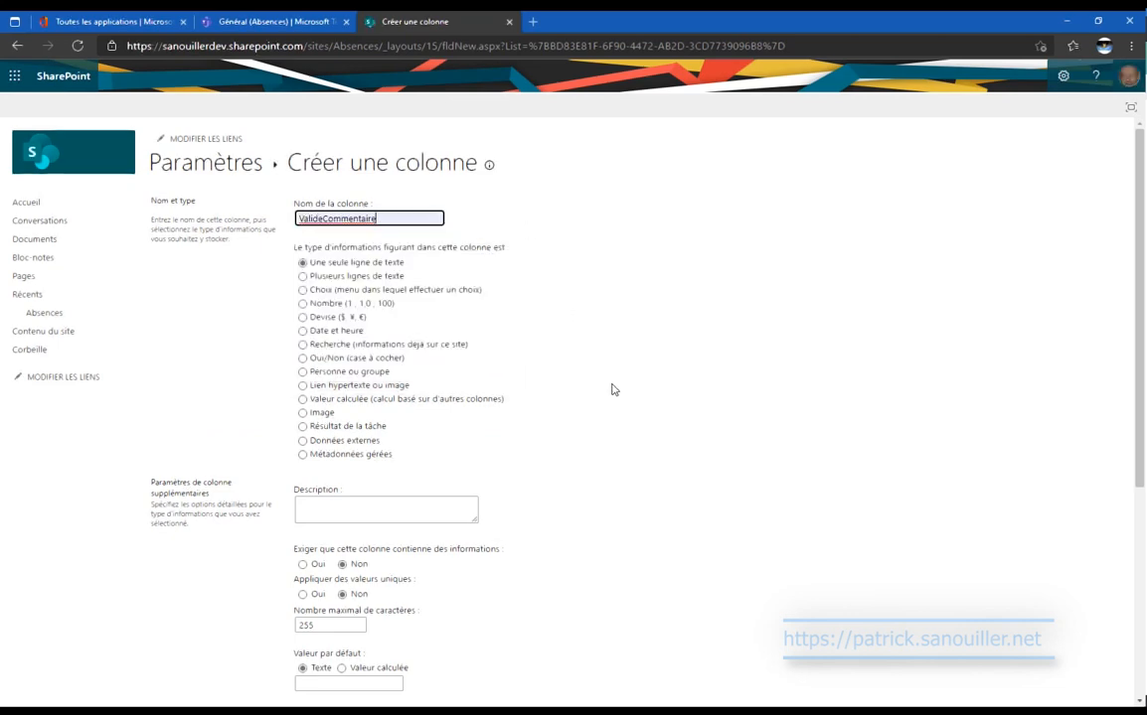
click(388, 276)
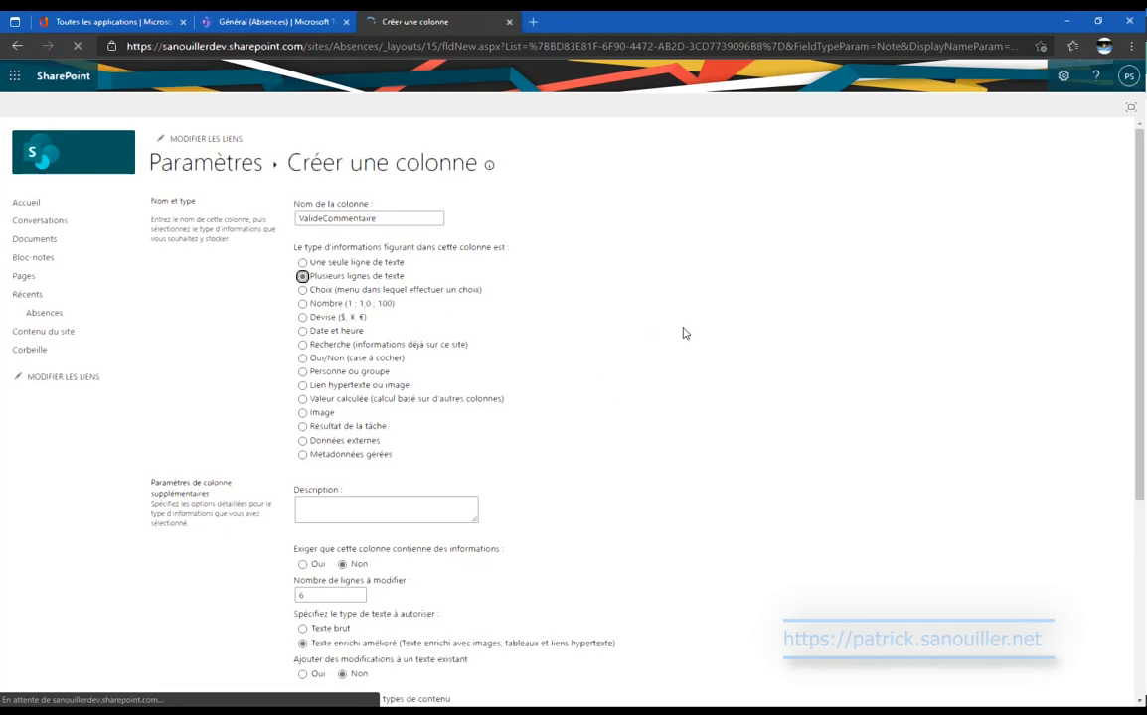
scroll(682, 333, down, 5)
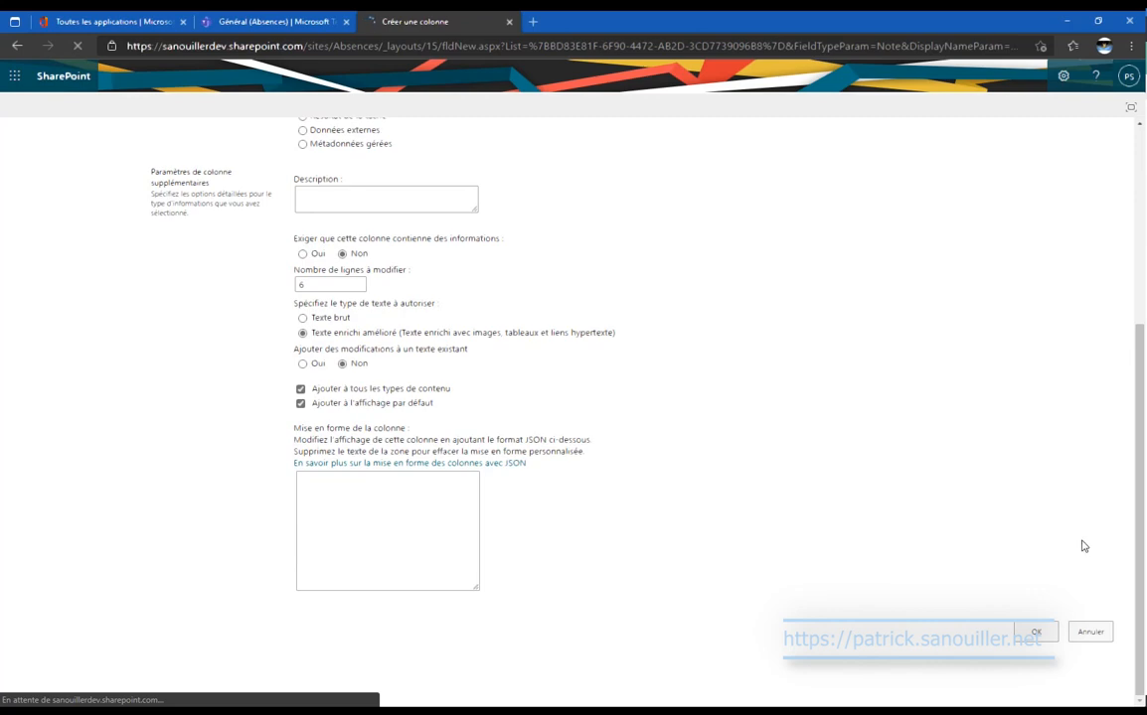
click(1035, 632)
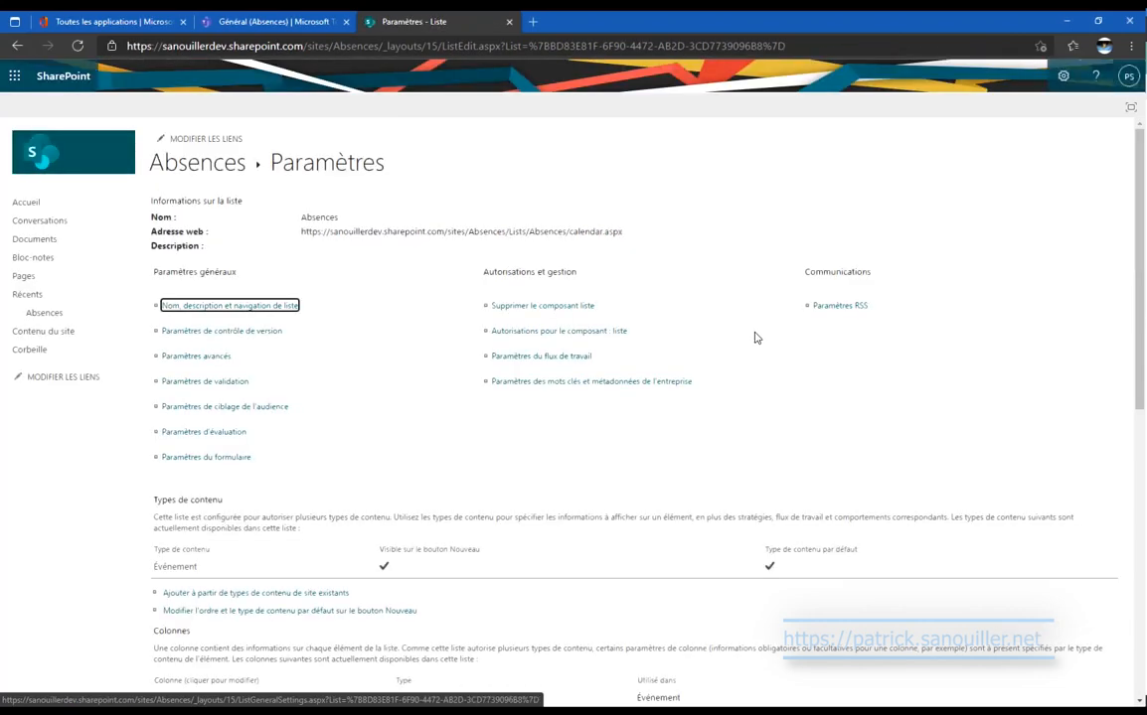
Return to the Absences calendar and start a Nouvel événement from the ÉVÉNEMENTS ribbon.
click(680, 341)
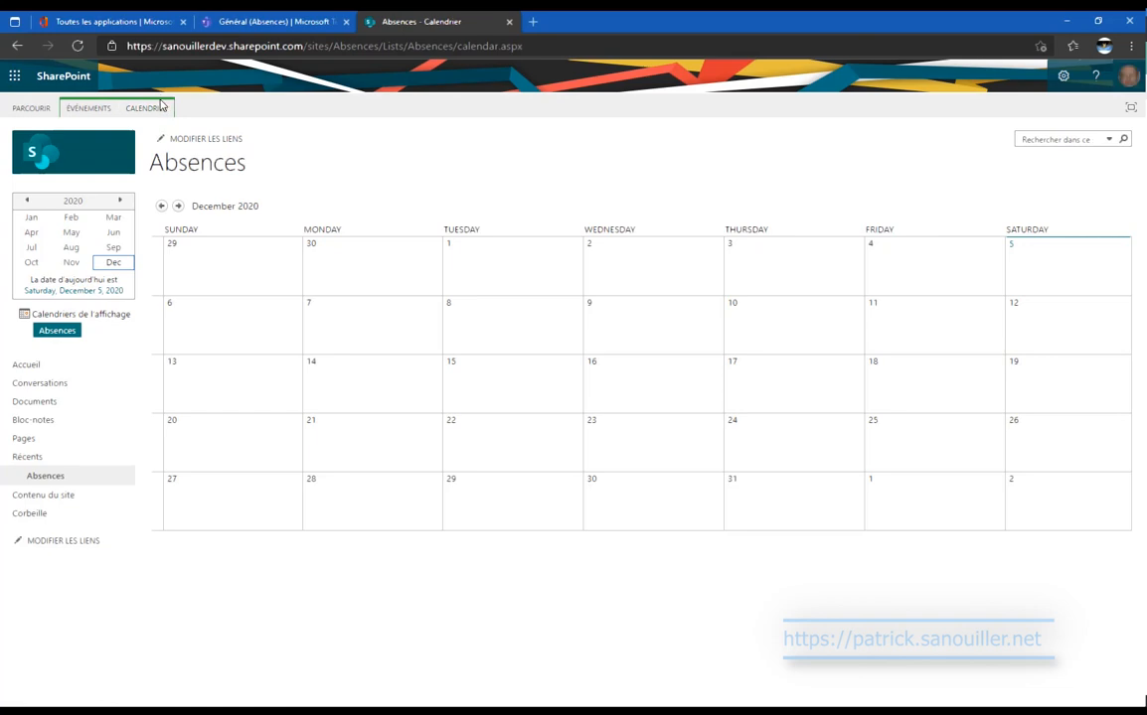
click(80, 109)
click(25, 127)
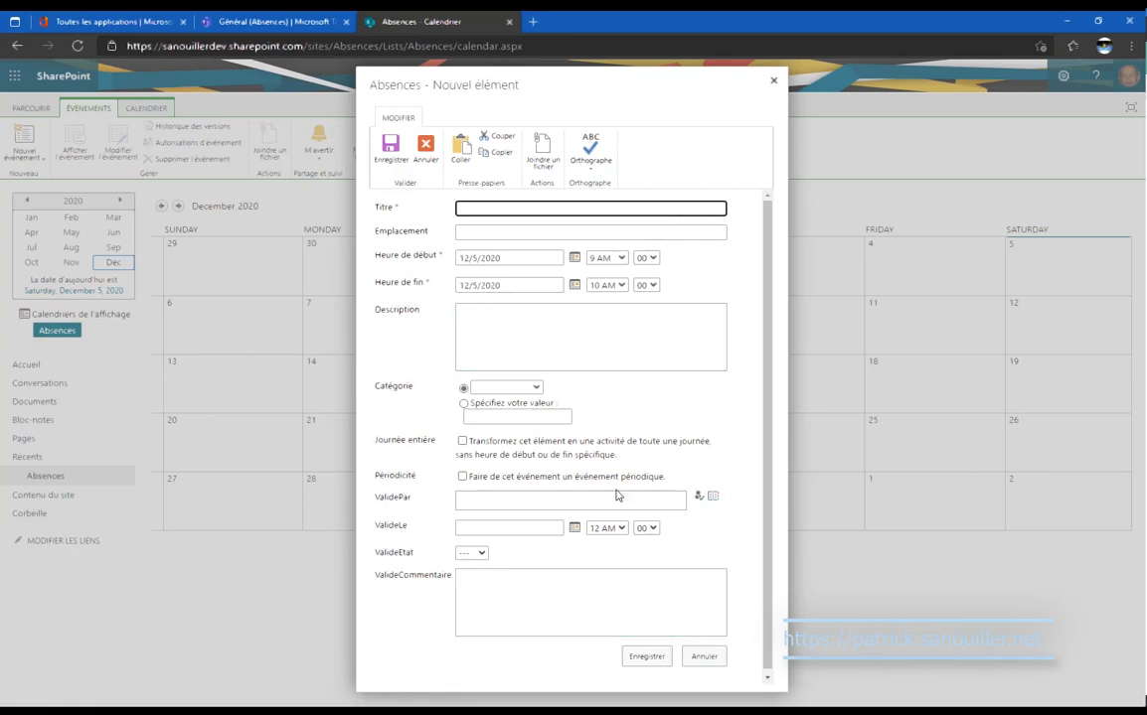
click(536, 390)
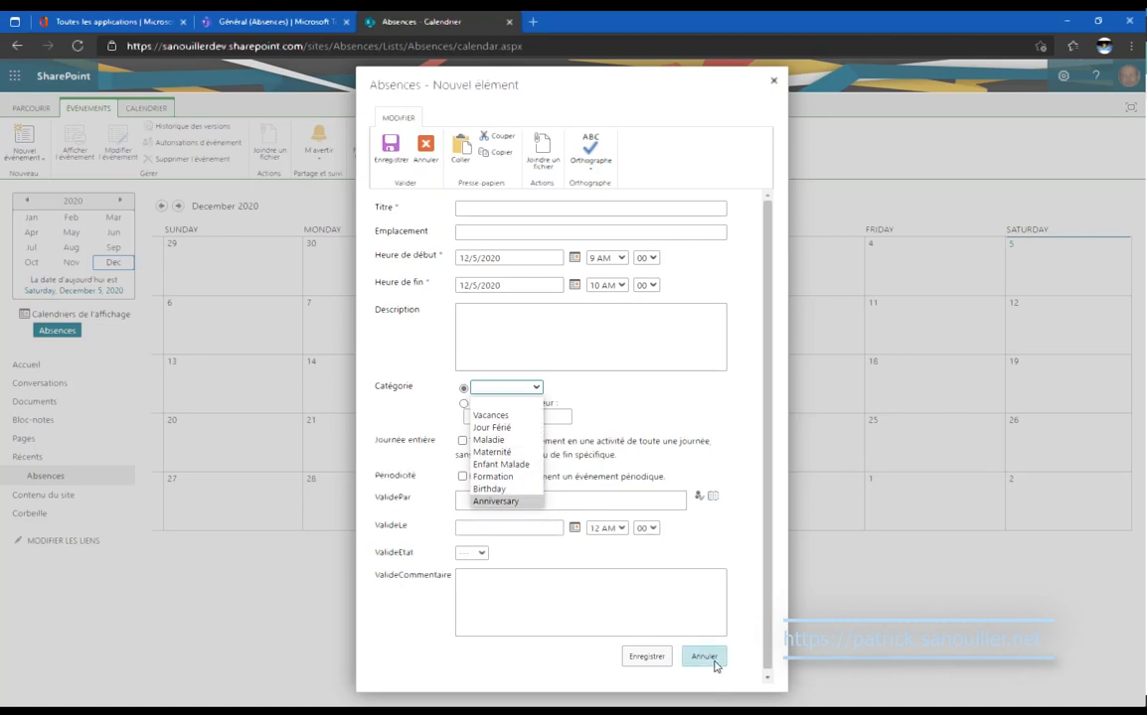
click(705, 657)
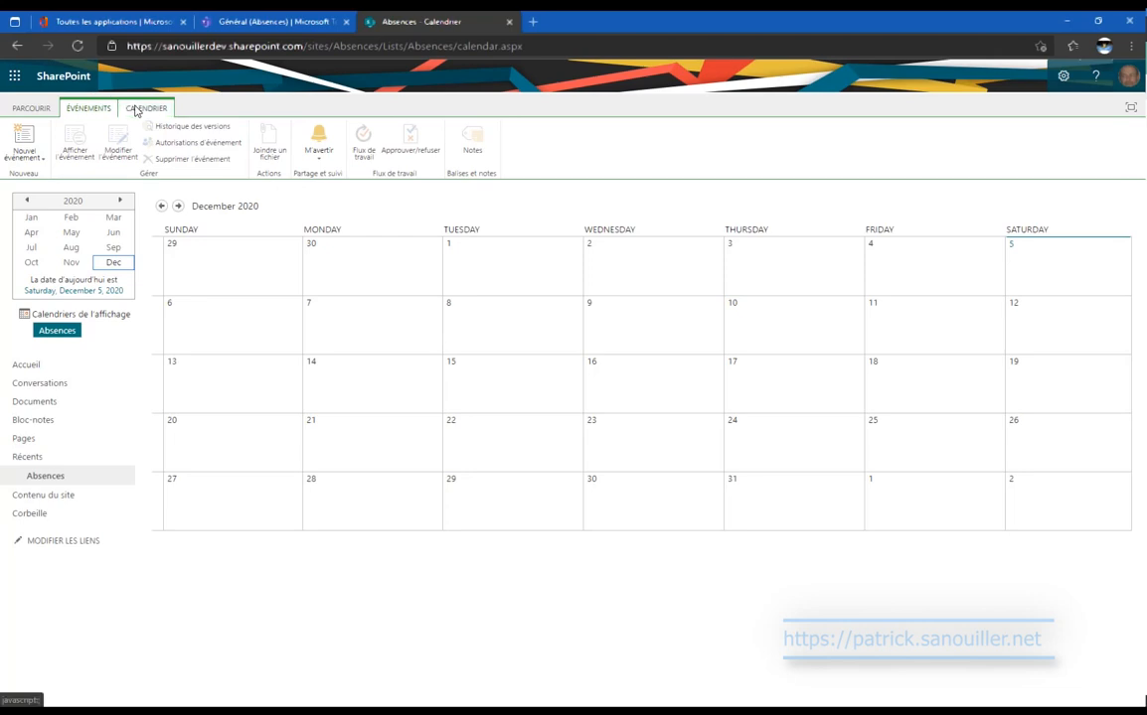
Open the Absences list settings from Contenu du site.
click(57, 499)
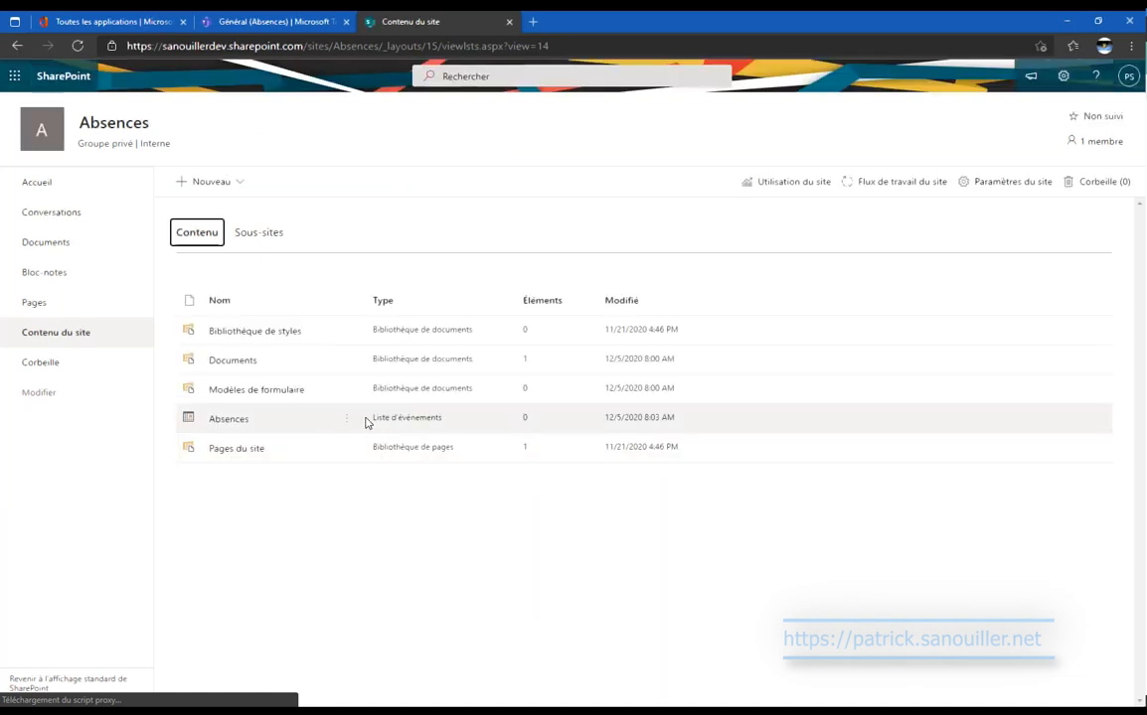
click(347, 421)
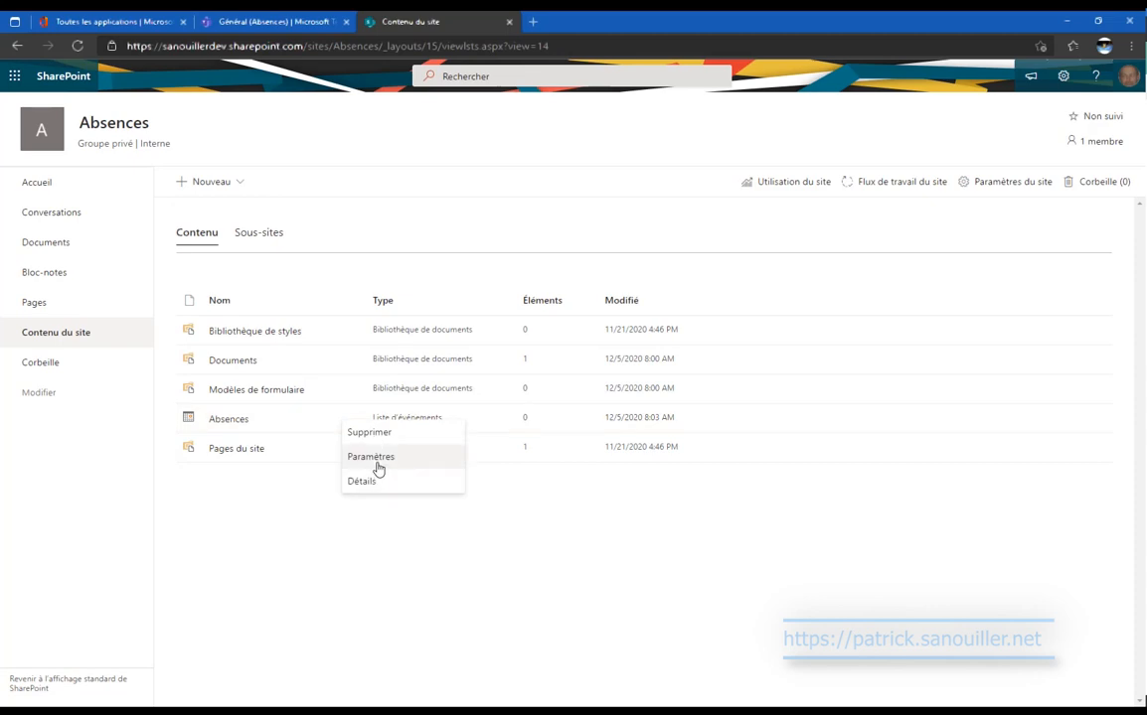
click(379, 457)
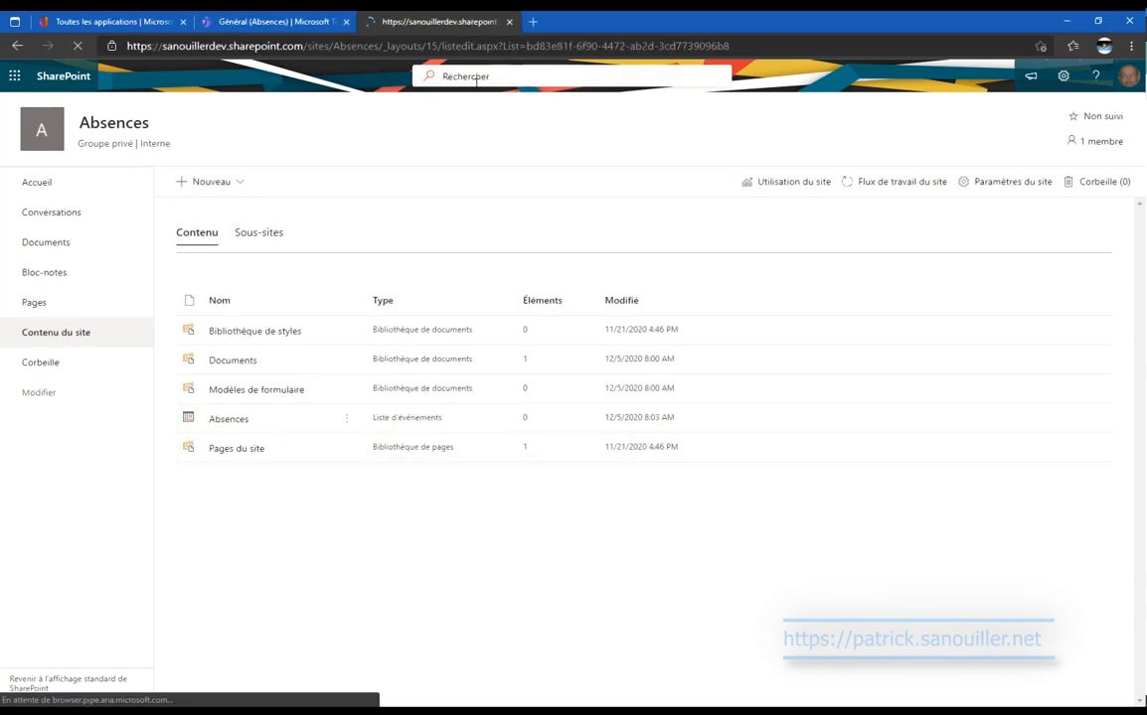
Delete Birthday and Anniversary from the Catégorie choices and save the column.
scroll(398, 409, down, 5)
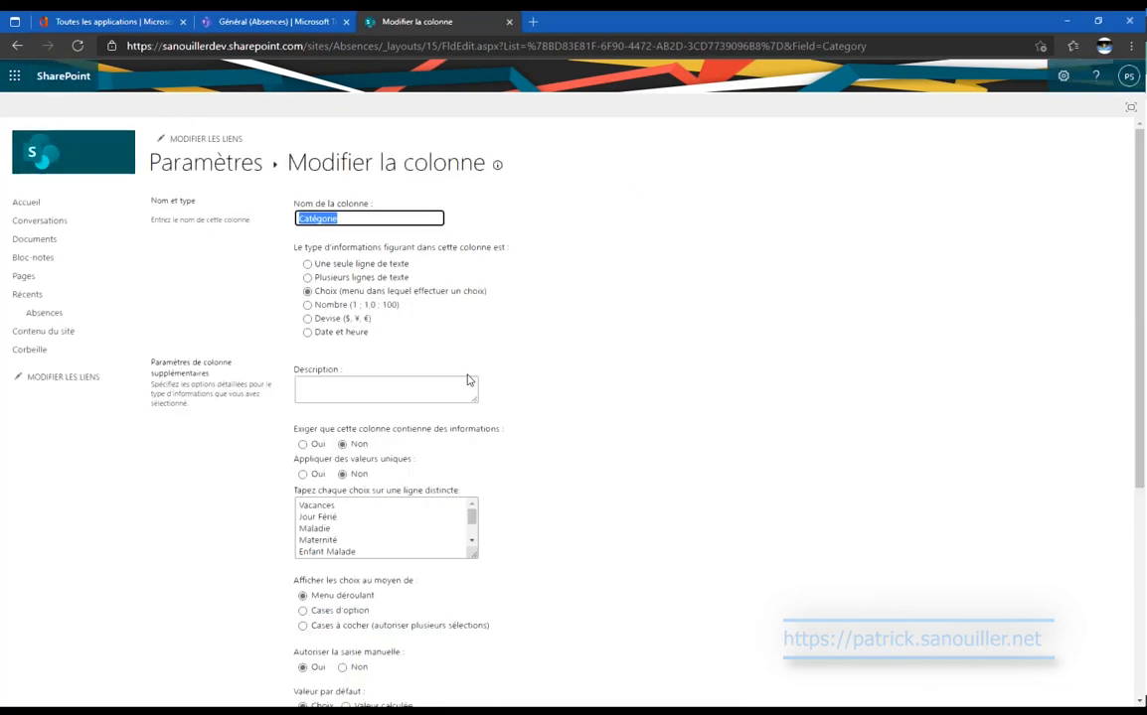
scroll(415, 353, down, 3)
scroll(394, 277, down, 2)
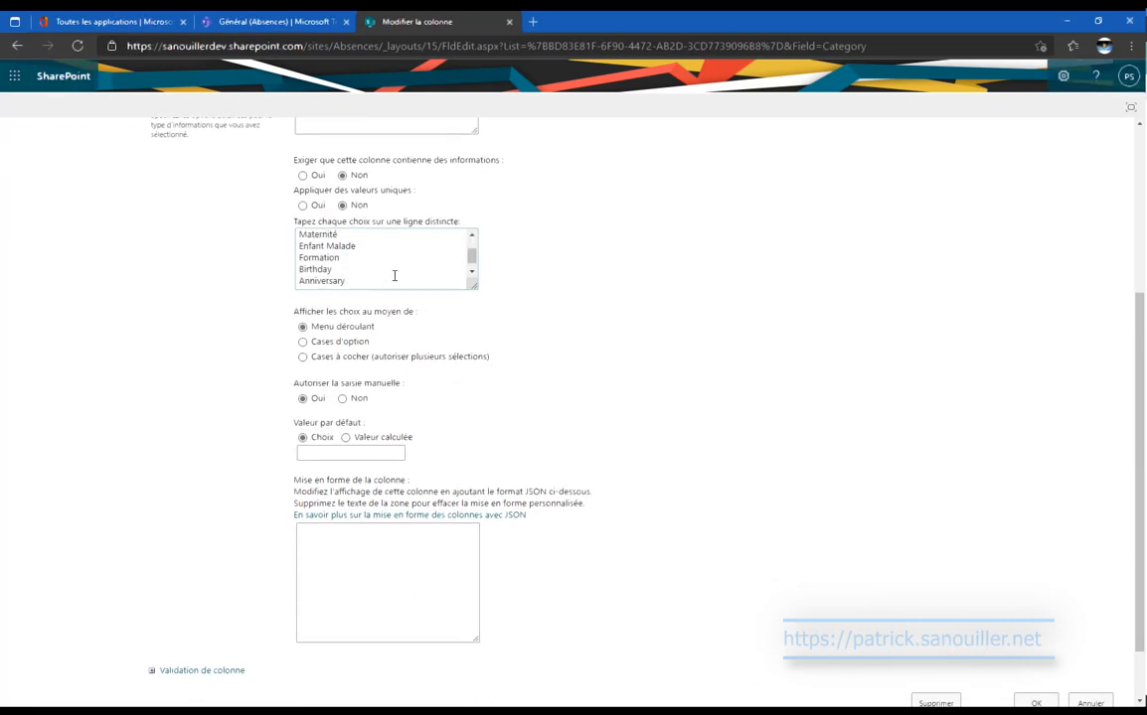
drag(383, 257, 394, 286)
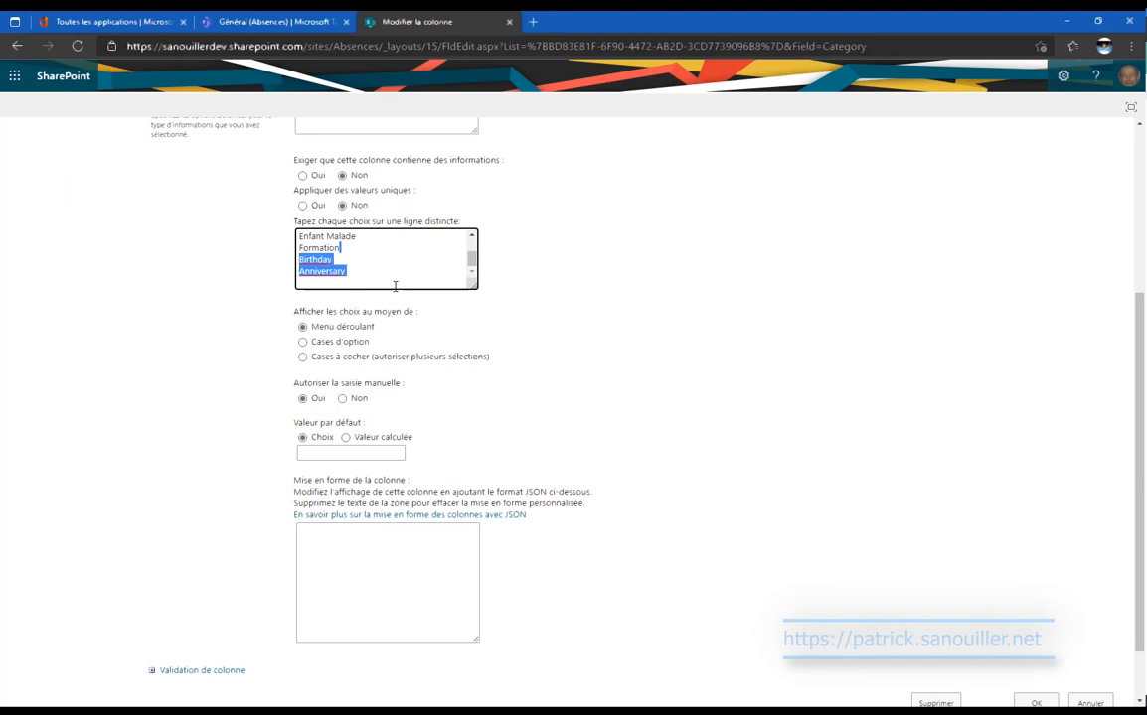
key(Delete)
scroll(952, 520, down, 1)
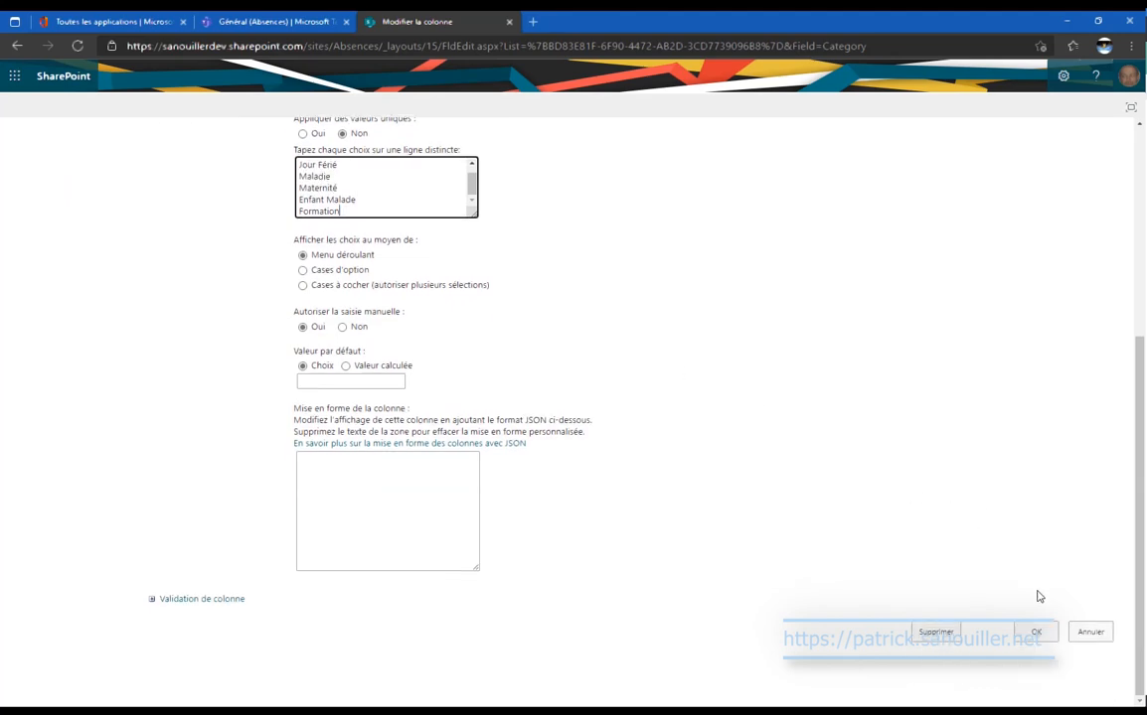
click(1039, 637)
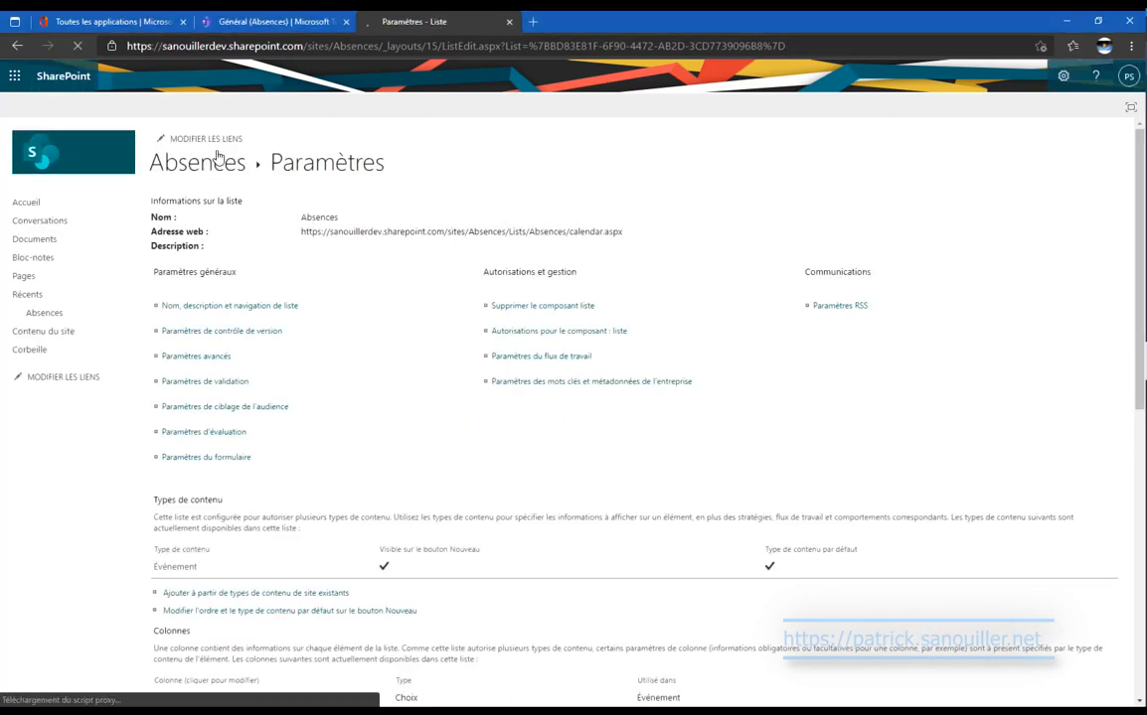
click(268, 20)
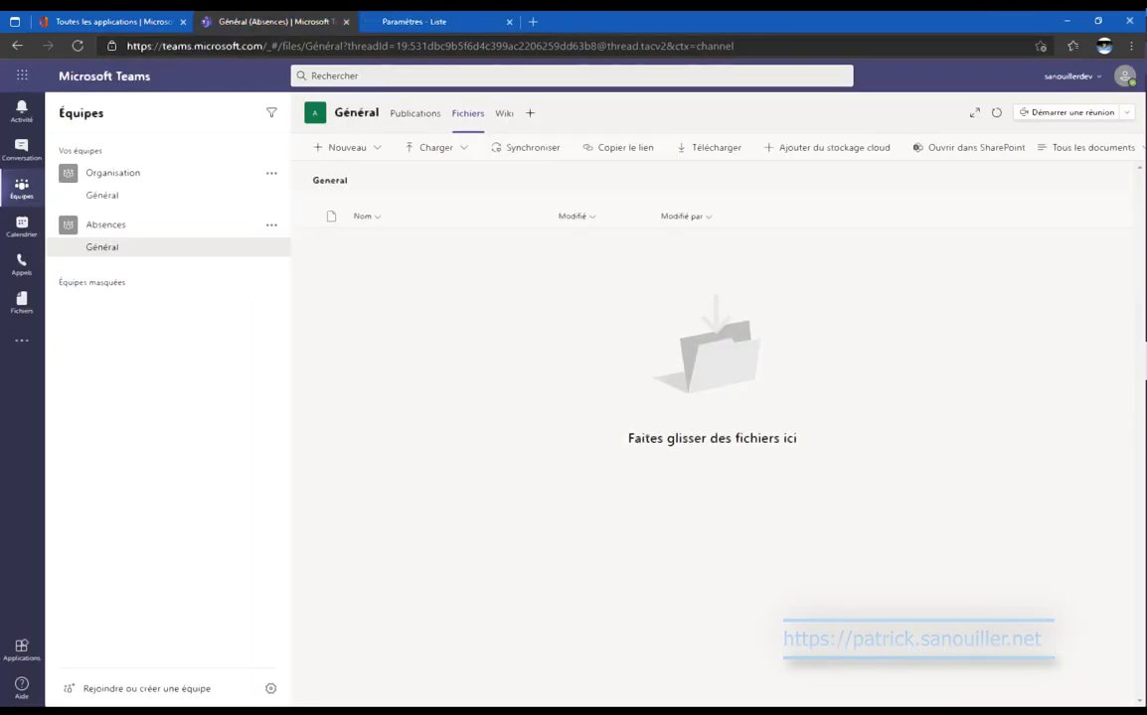
Try to delete the Général channel's Wiki tab, which fails with an error.
click(30, 201)
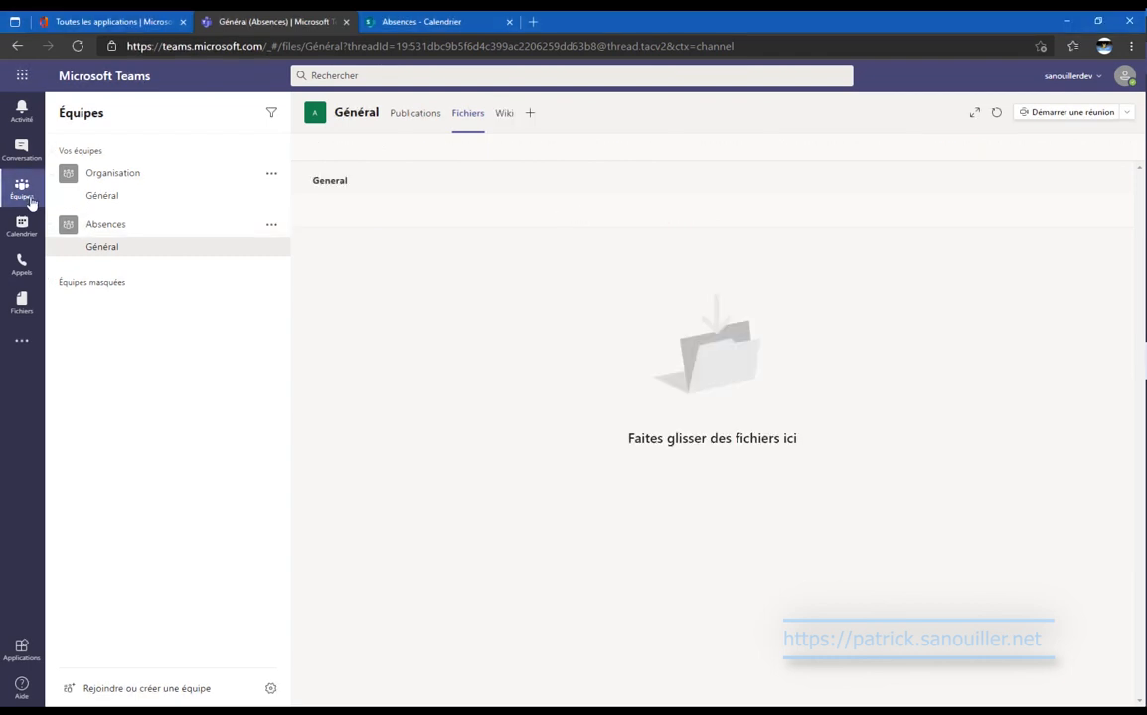
click(507, 117)
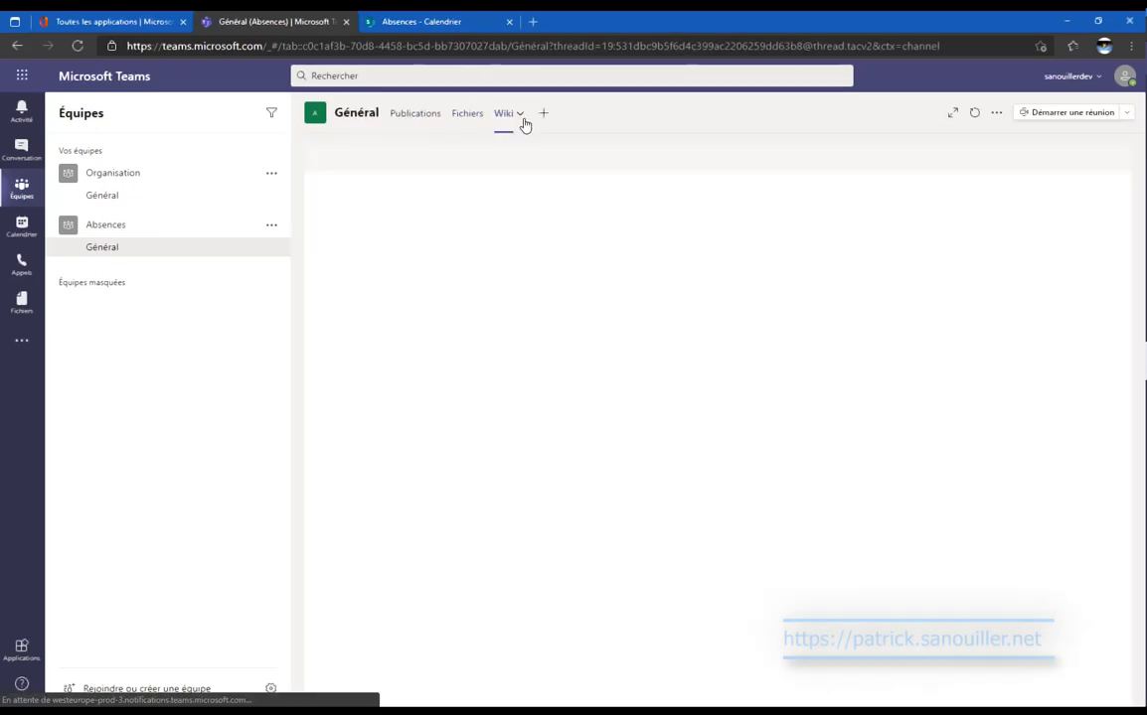
click(519, 114)
click(537, 176)
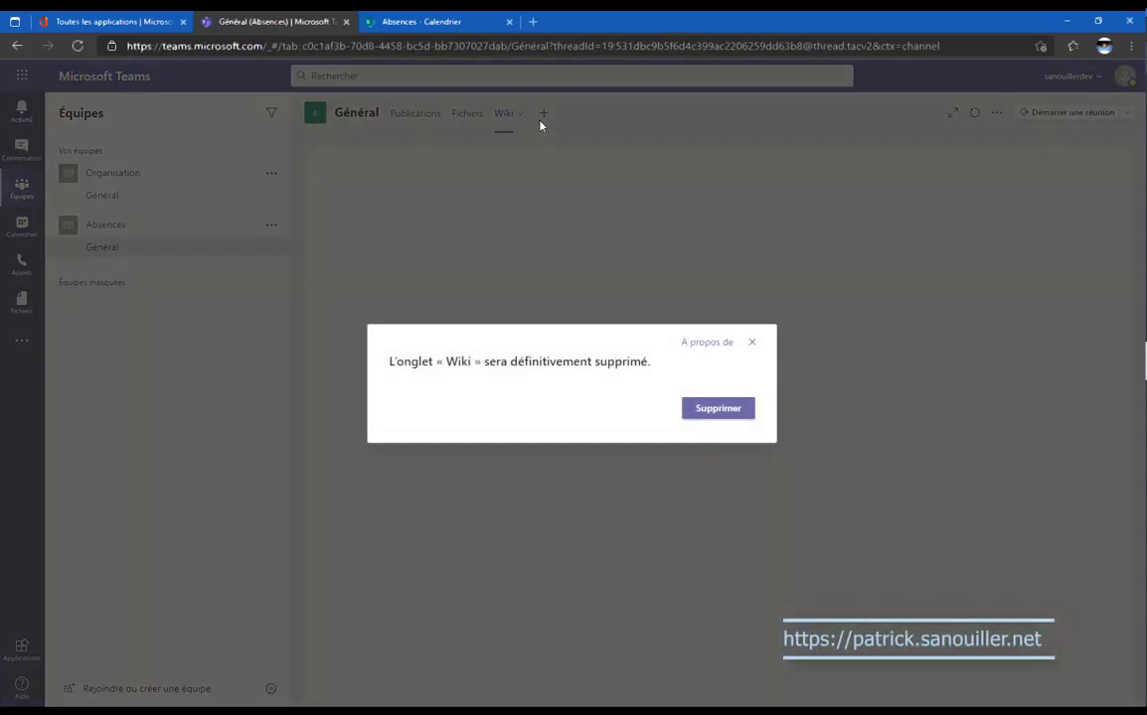
click(714, 417)
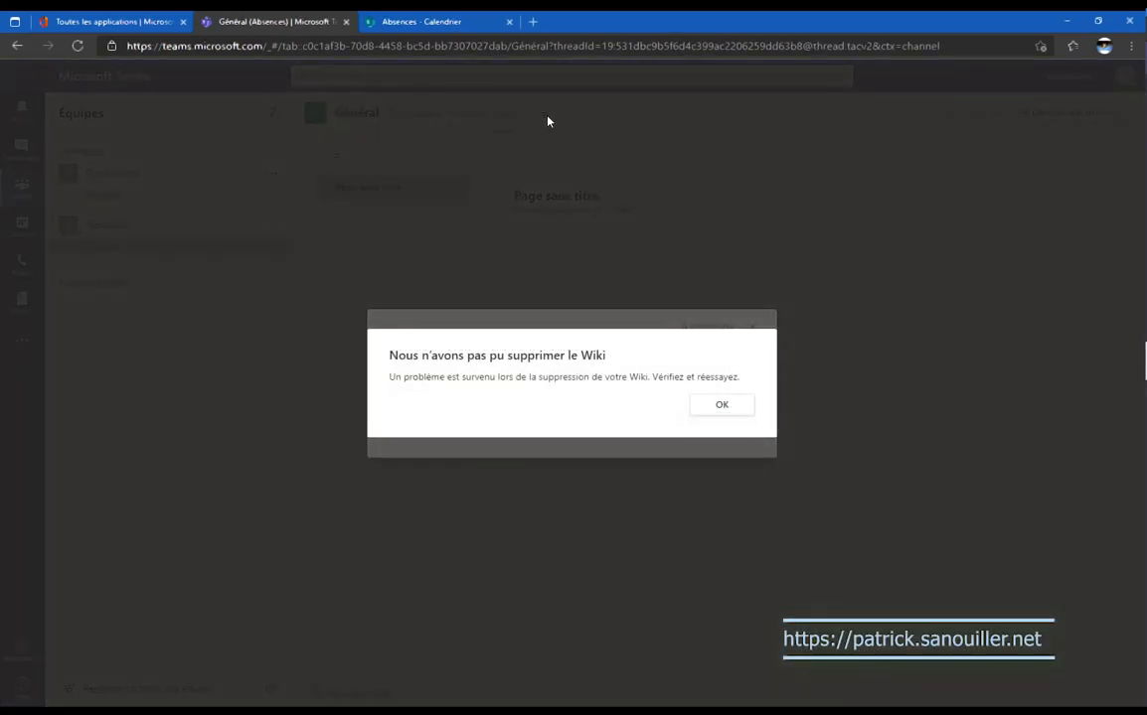
click(721, 408)
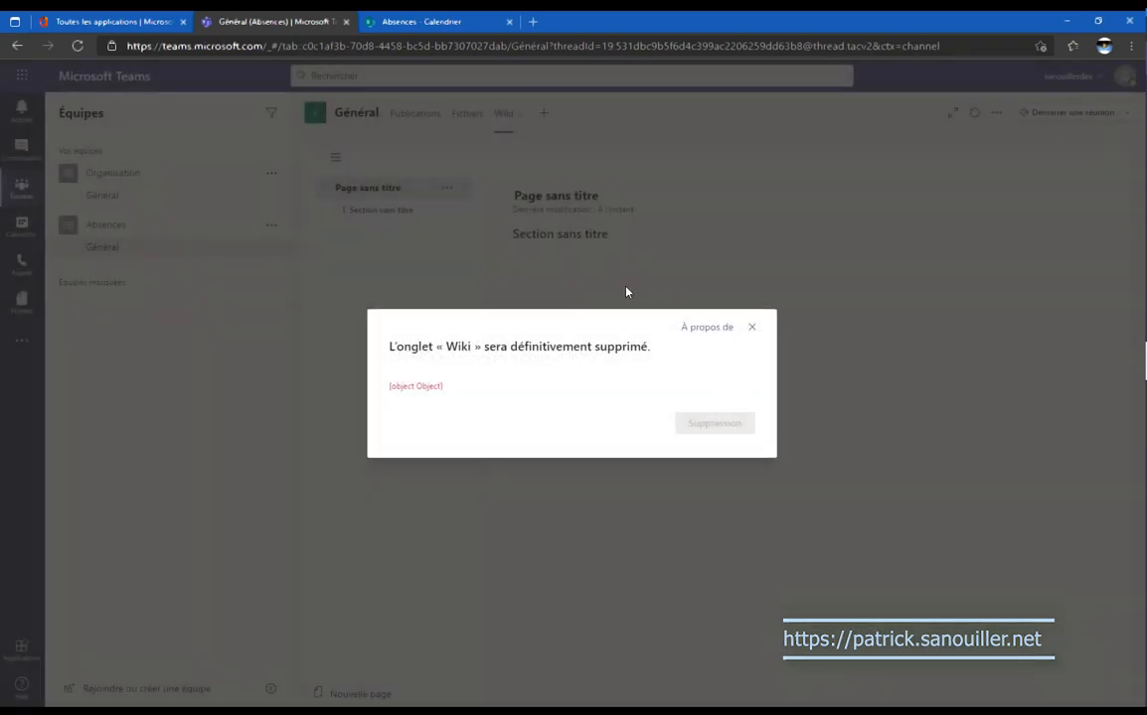
Delete the Wiki tab again successfully and open the dialog for adding a tab.
click(751, 328)
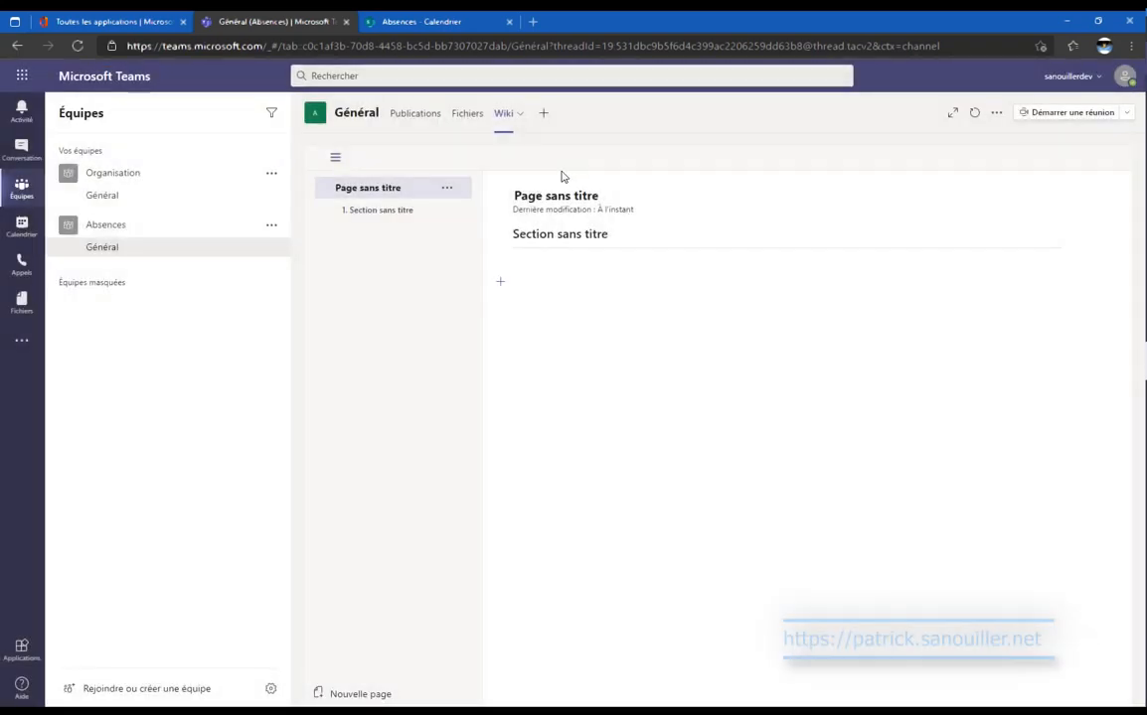
click(514, 117)
click(521, 180)
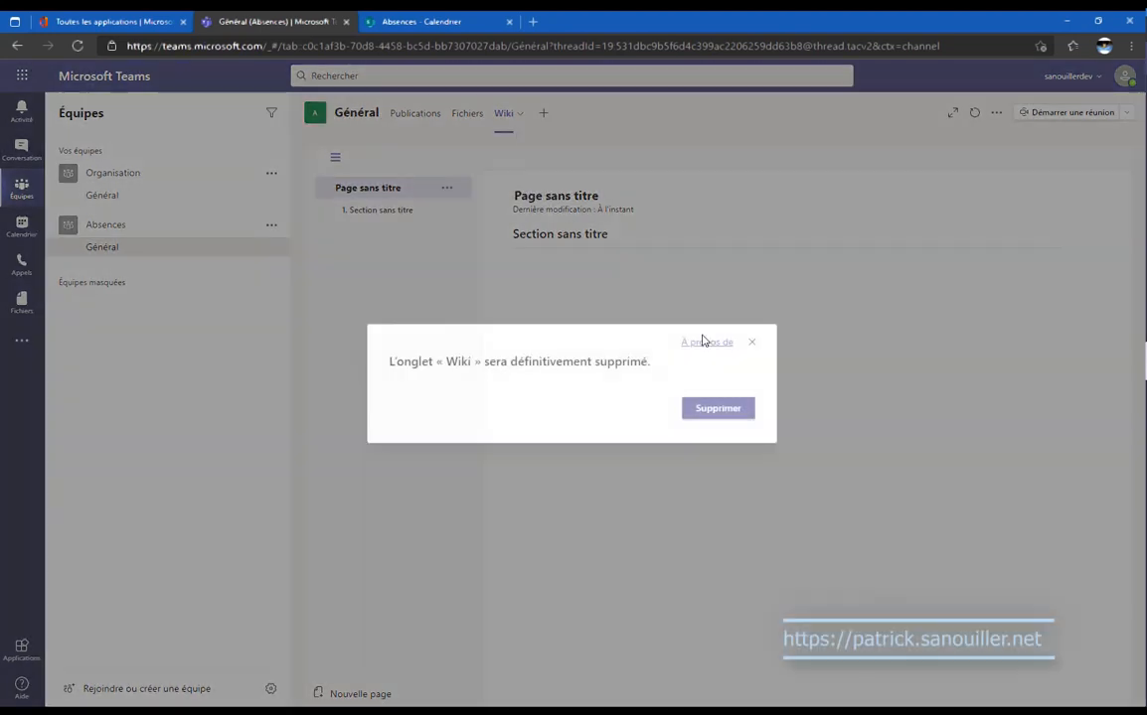
click(725, 417)
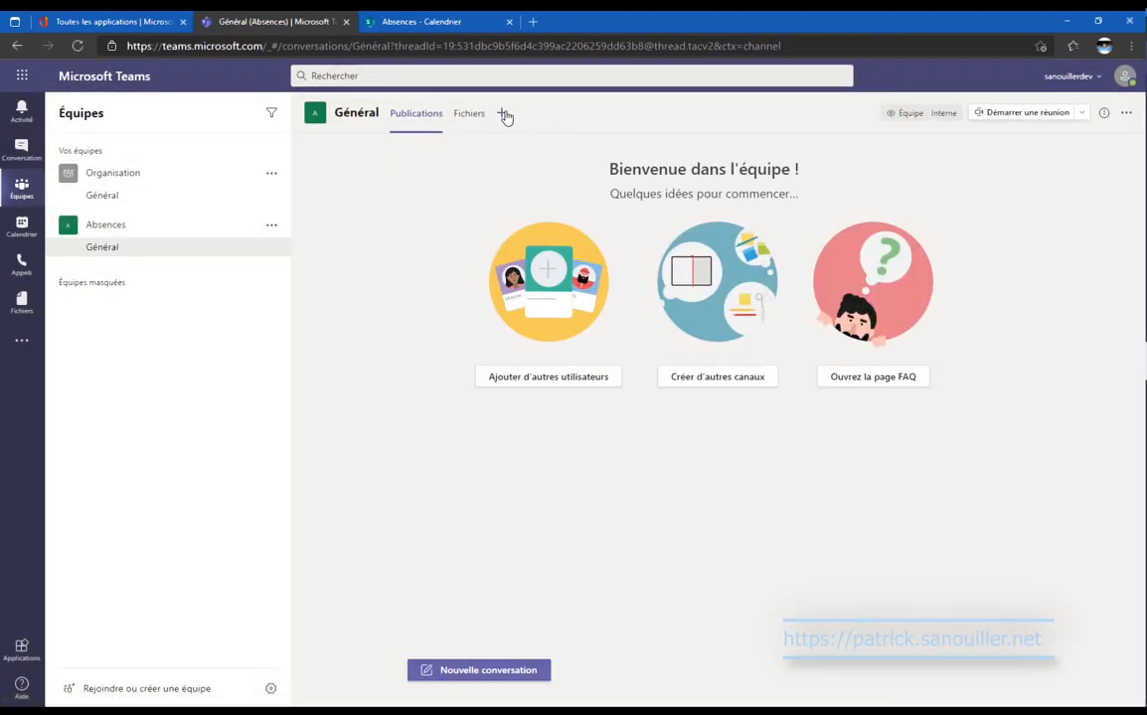
click(503, 114)
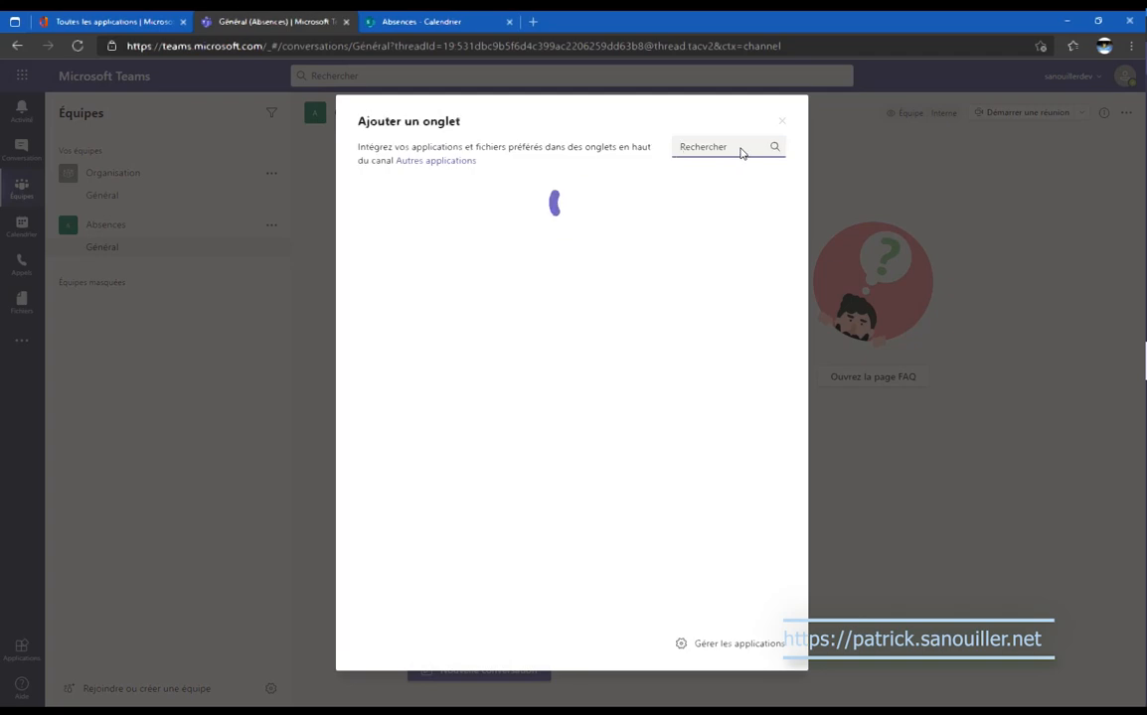
Pick the Power Apps tab without posting to the channel and create a new app.
click(447, 253)
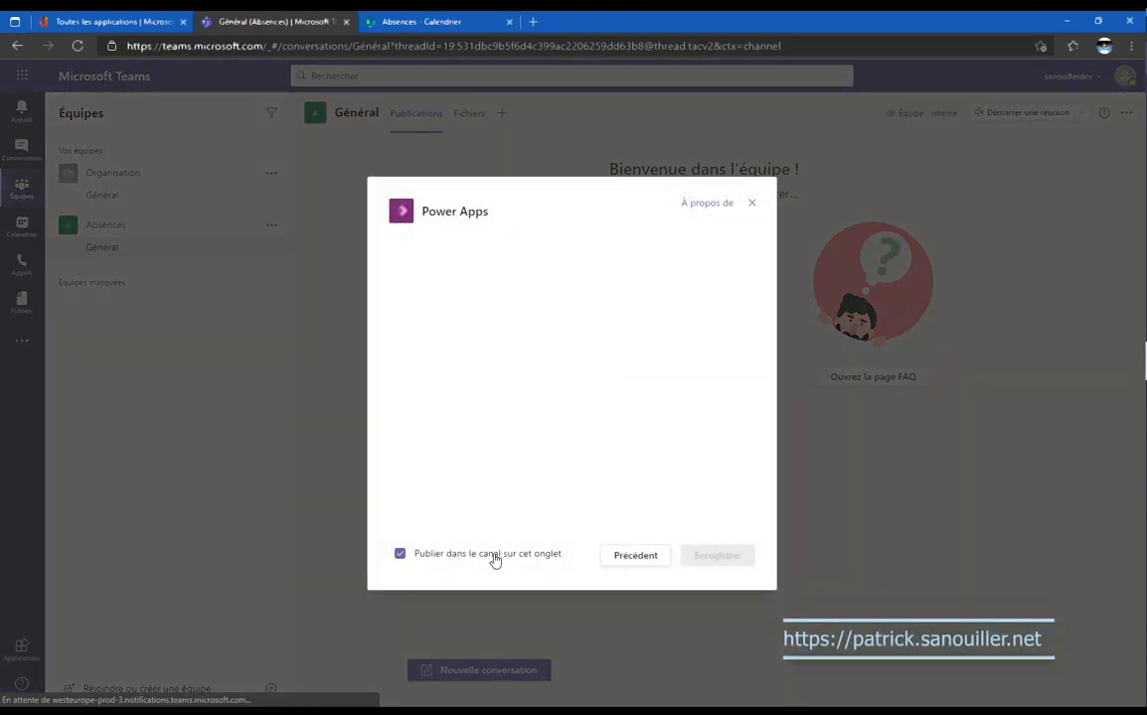
click(494, 556)
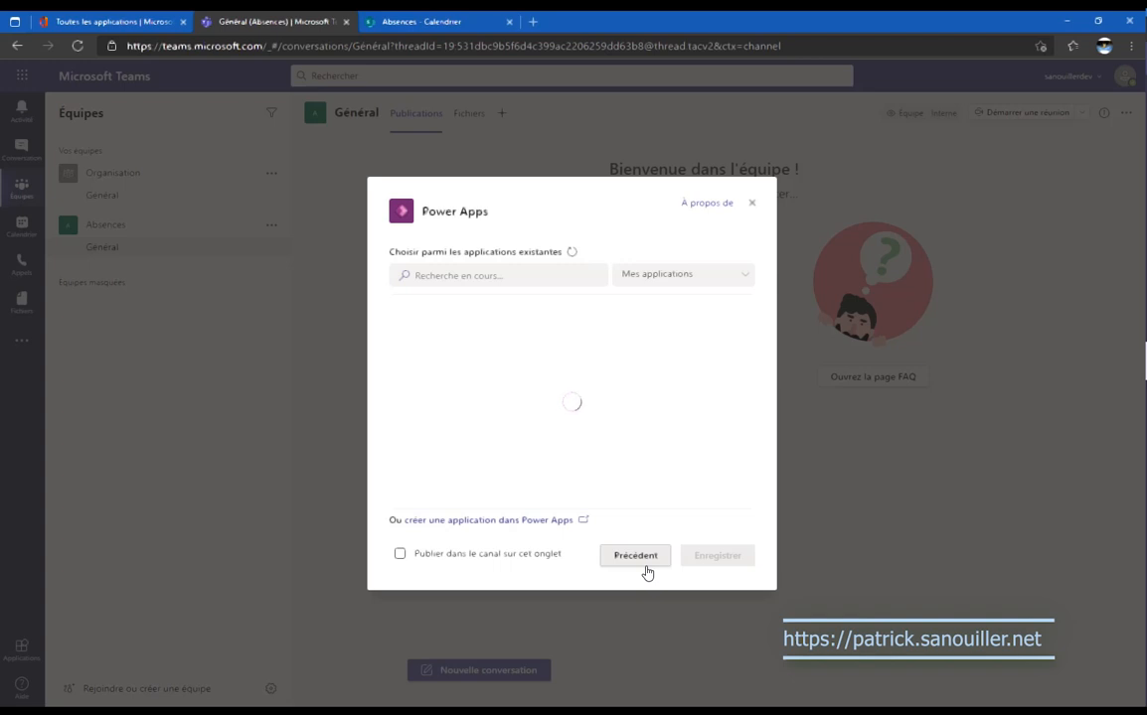
scroll(618, 390, down, 2)
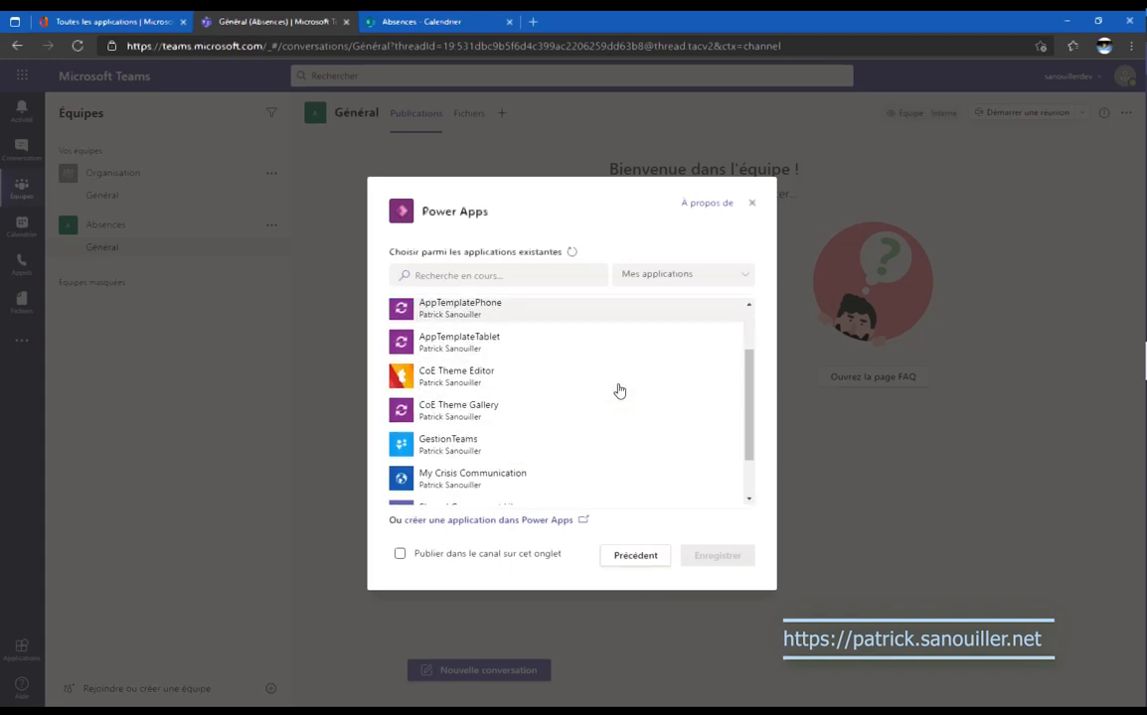
scroll(618, 391, down, 2)
scroll(617, 391, up, 5)
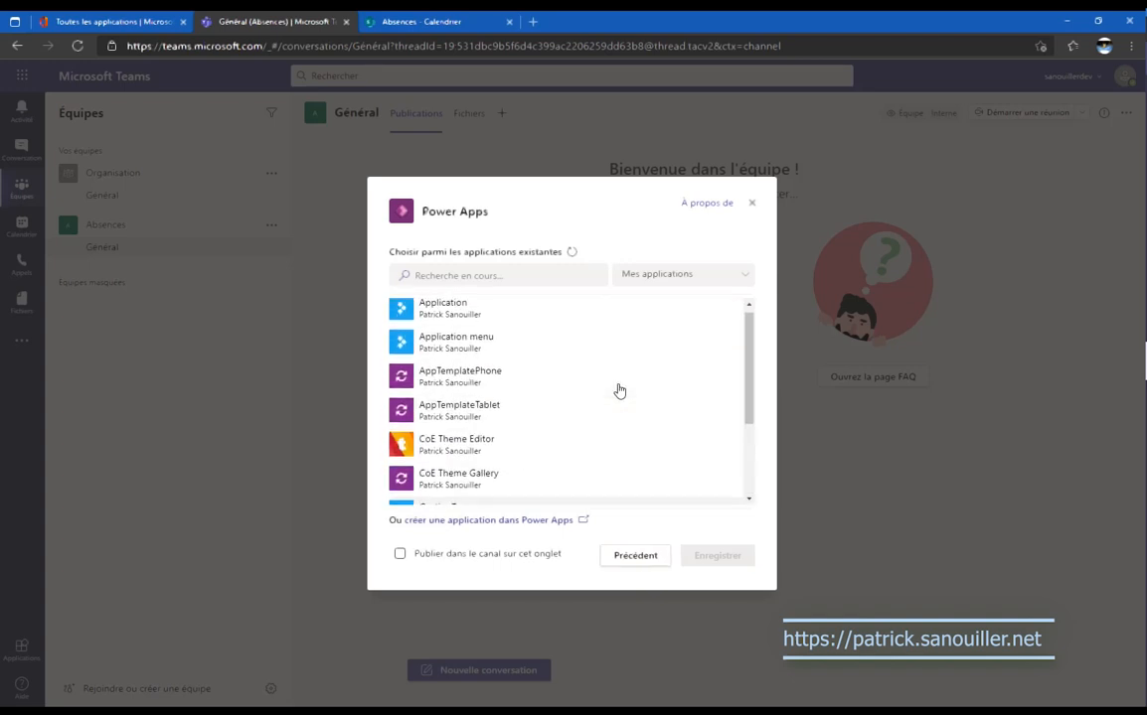
click(542, 520)
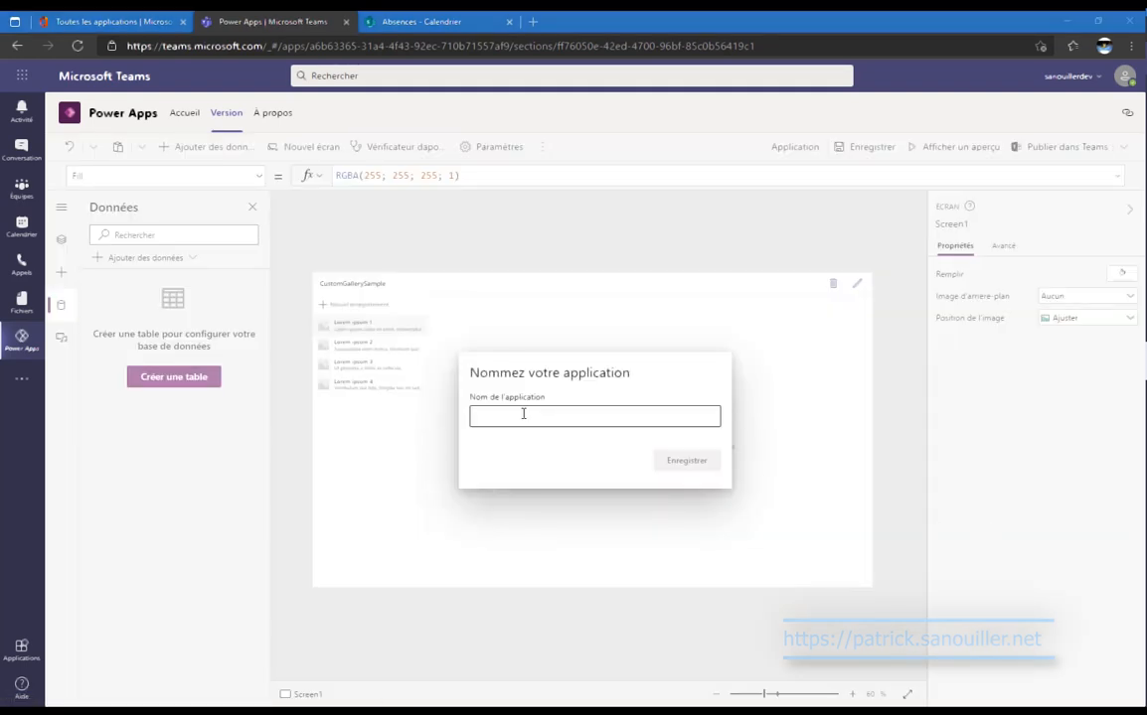
Name the new app 'Absences' and save it.
click(524, 413)
text(Abs)
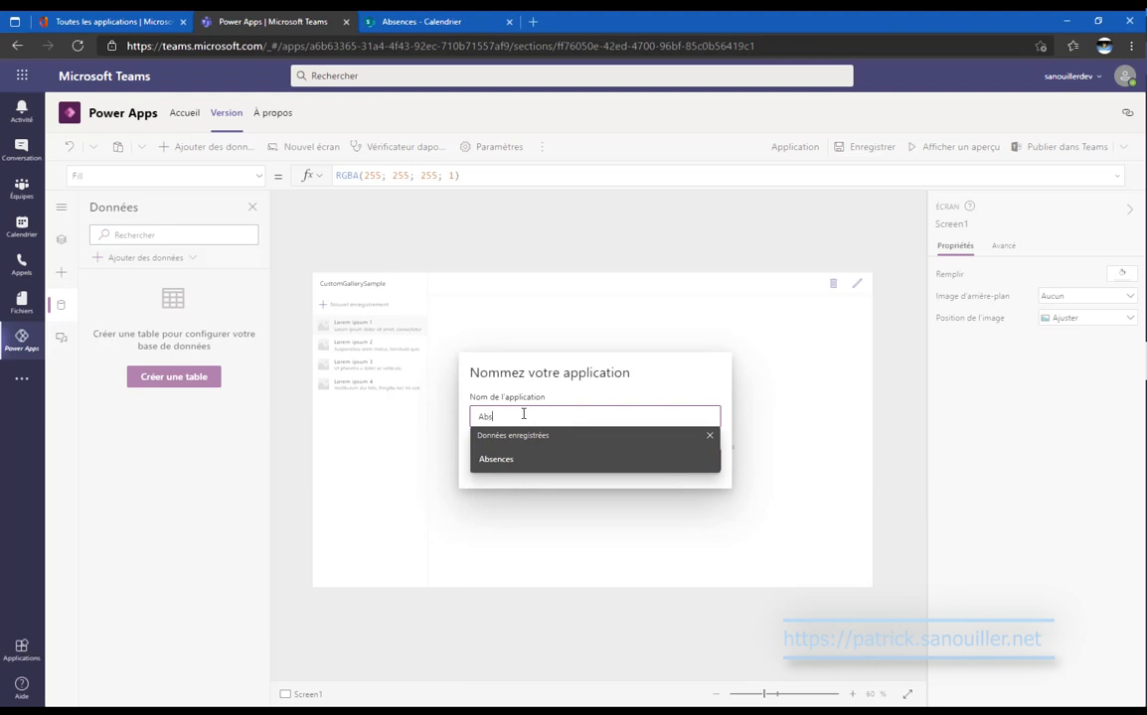
text(ences)
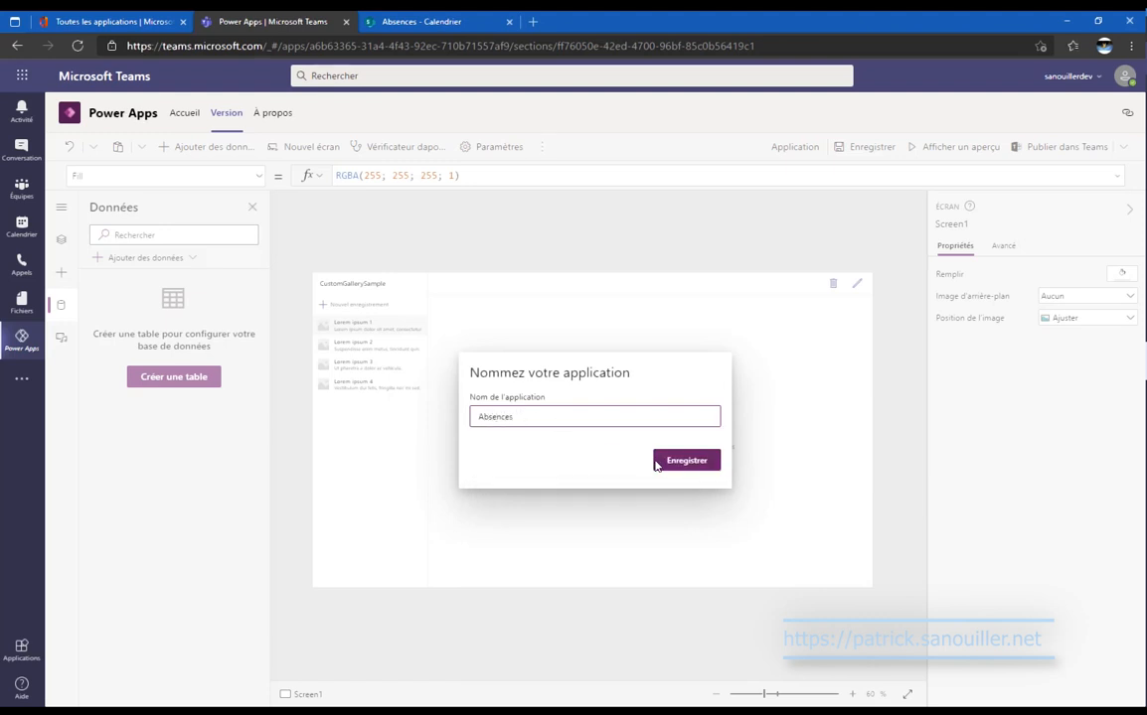
click(672, 465)
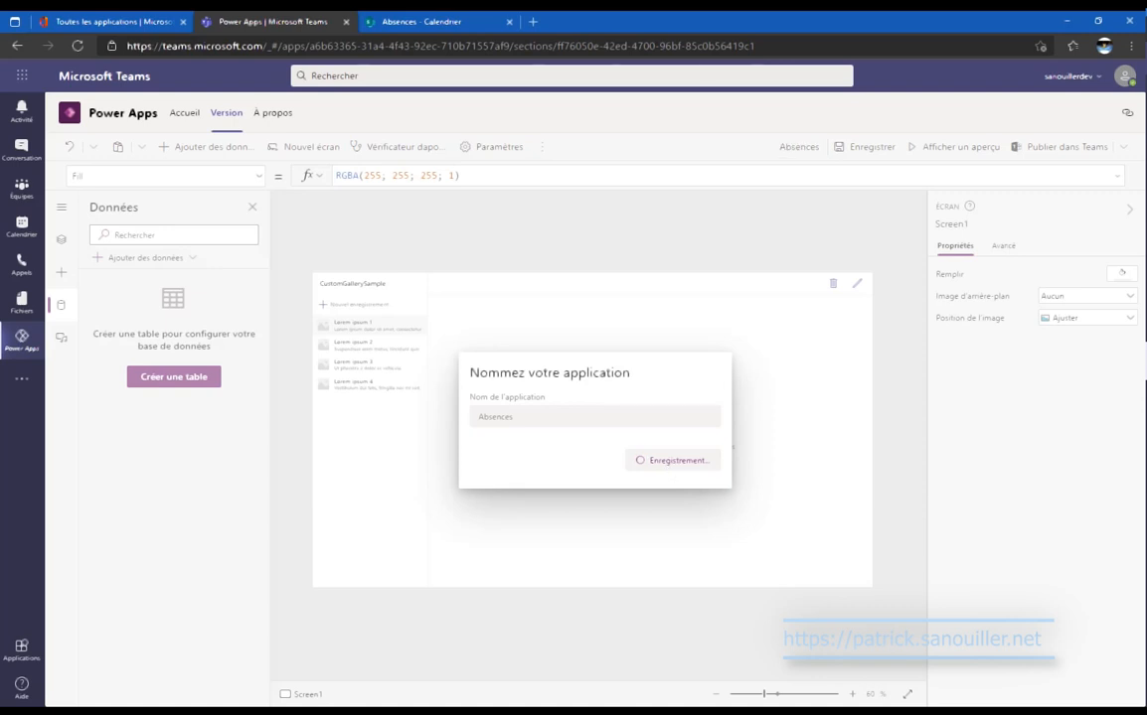
right_click(16, 346)
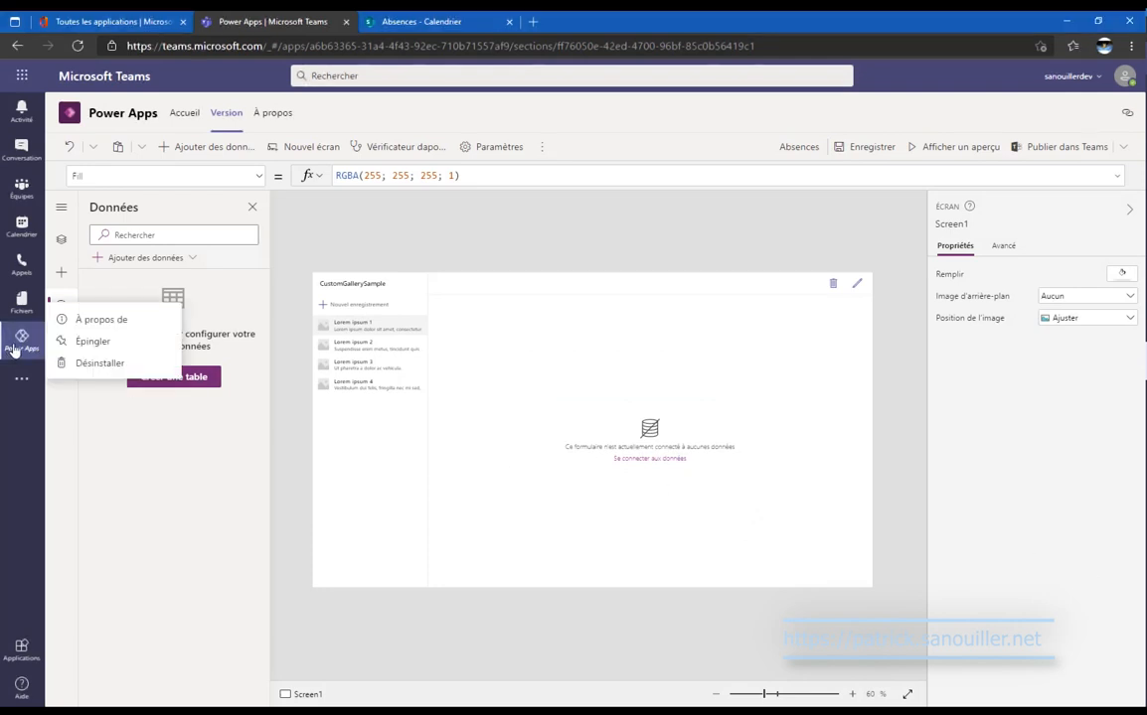
Pin Power Apps and Flow to the Teams rail, then reopen the Absences app.
click(85, 341)
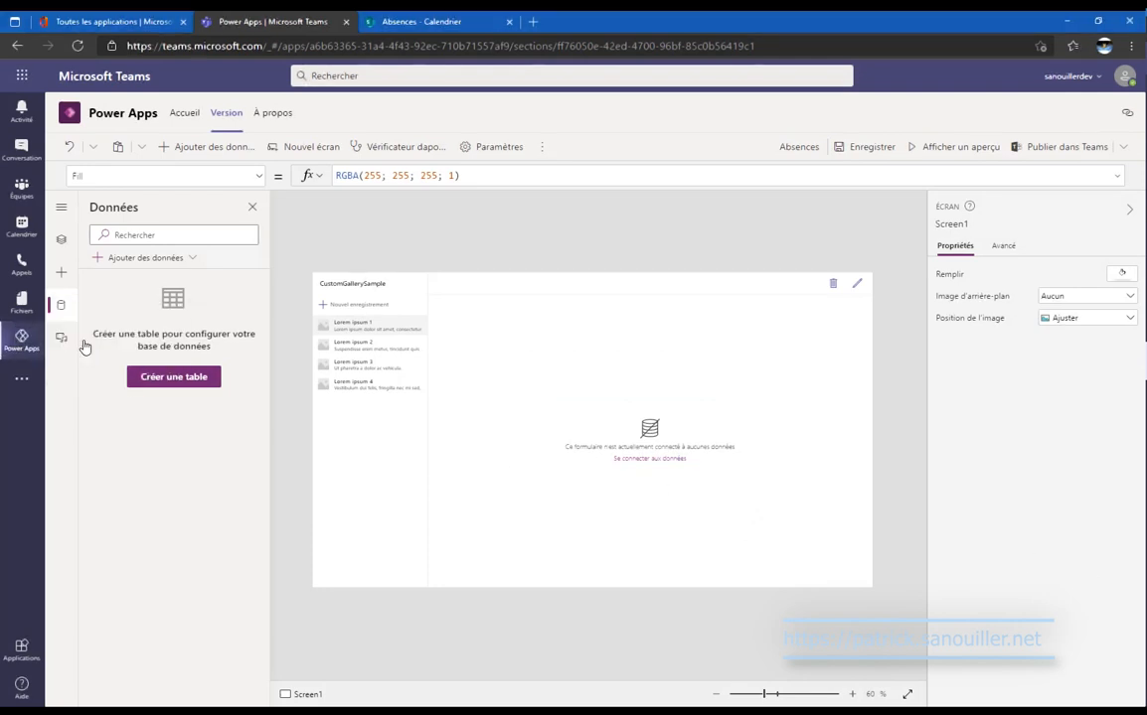
click(30, 380)
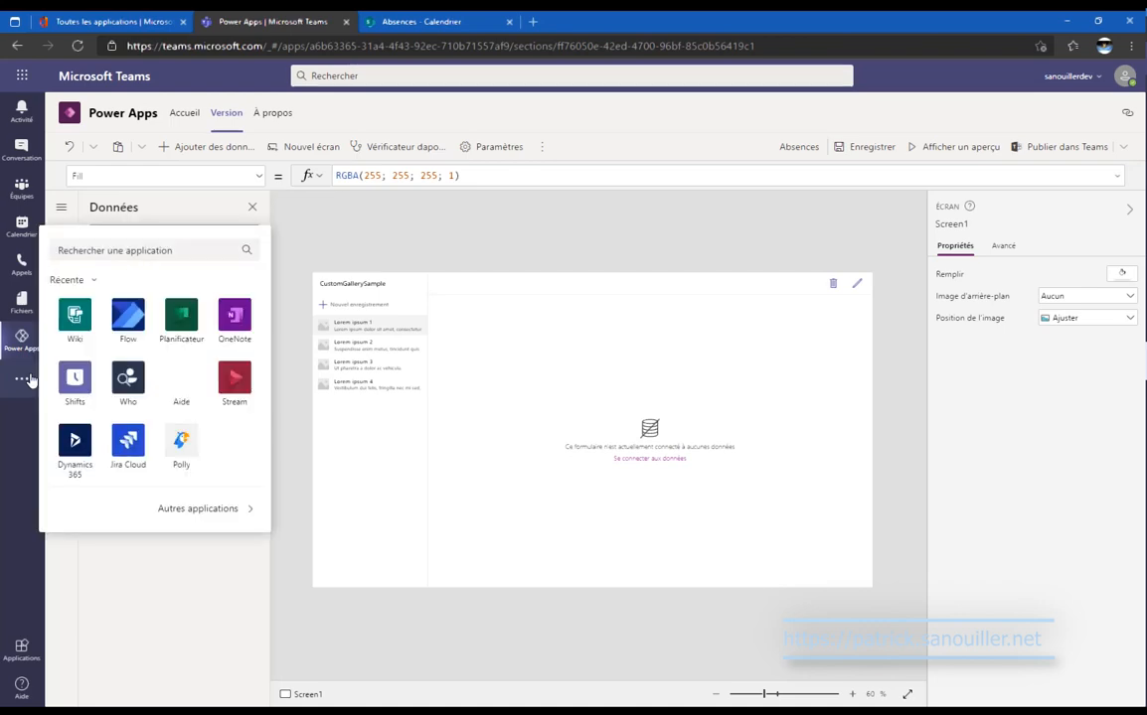
click(127, 308)
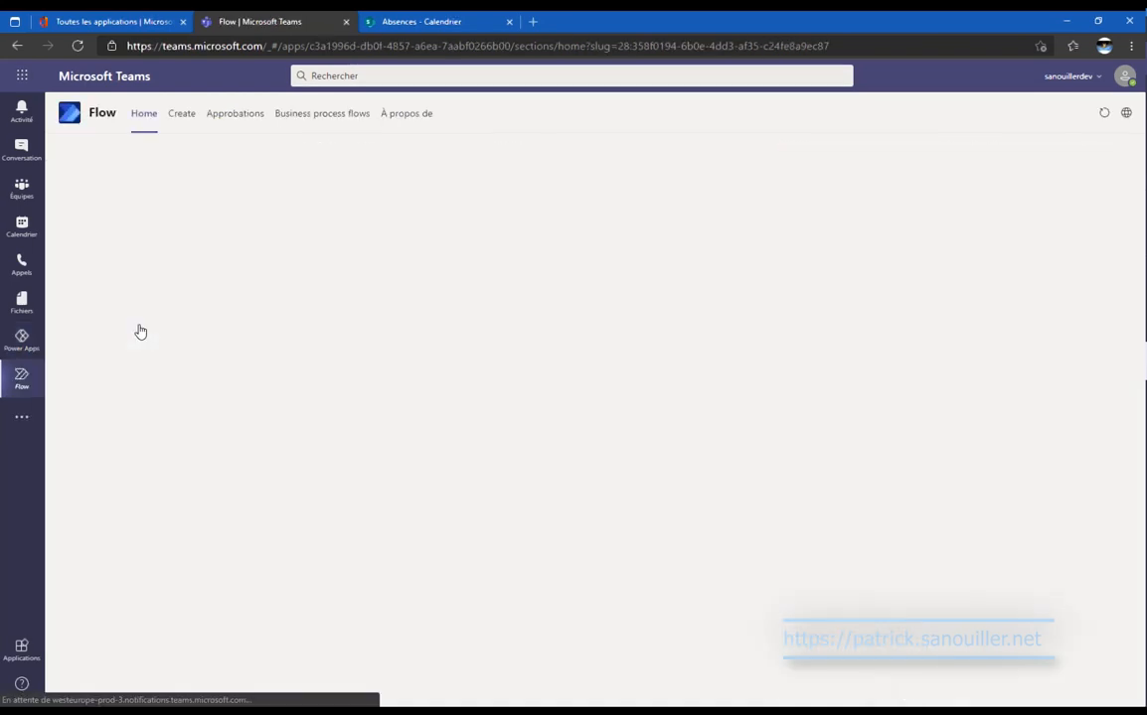
right_click(21, 381)
click(102, 373)
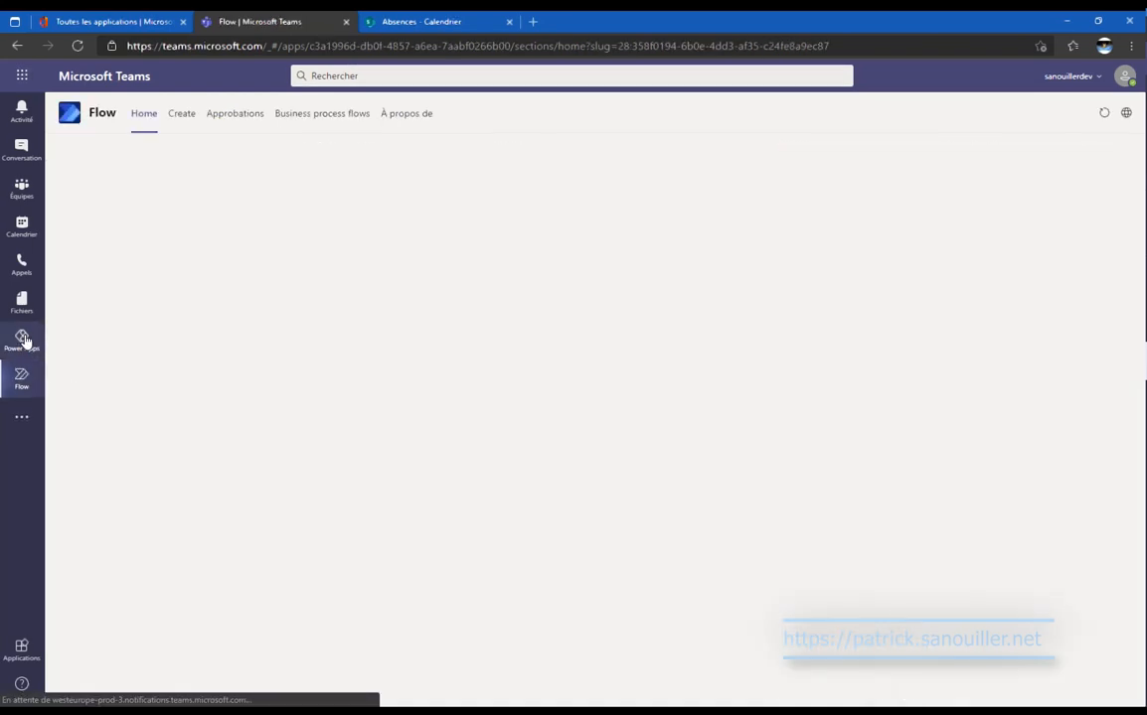
click(22, 338)
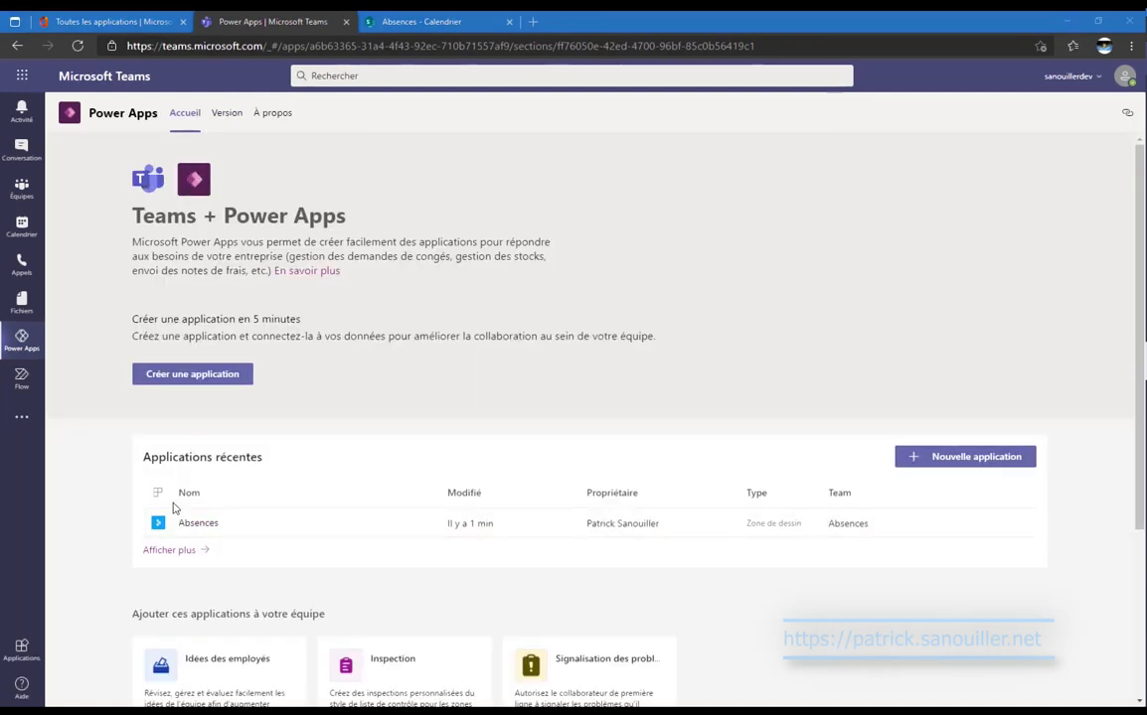
click(187, 531)
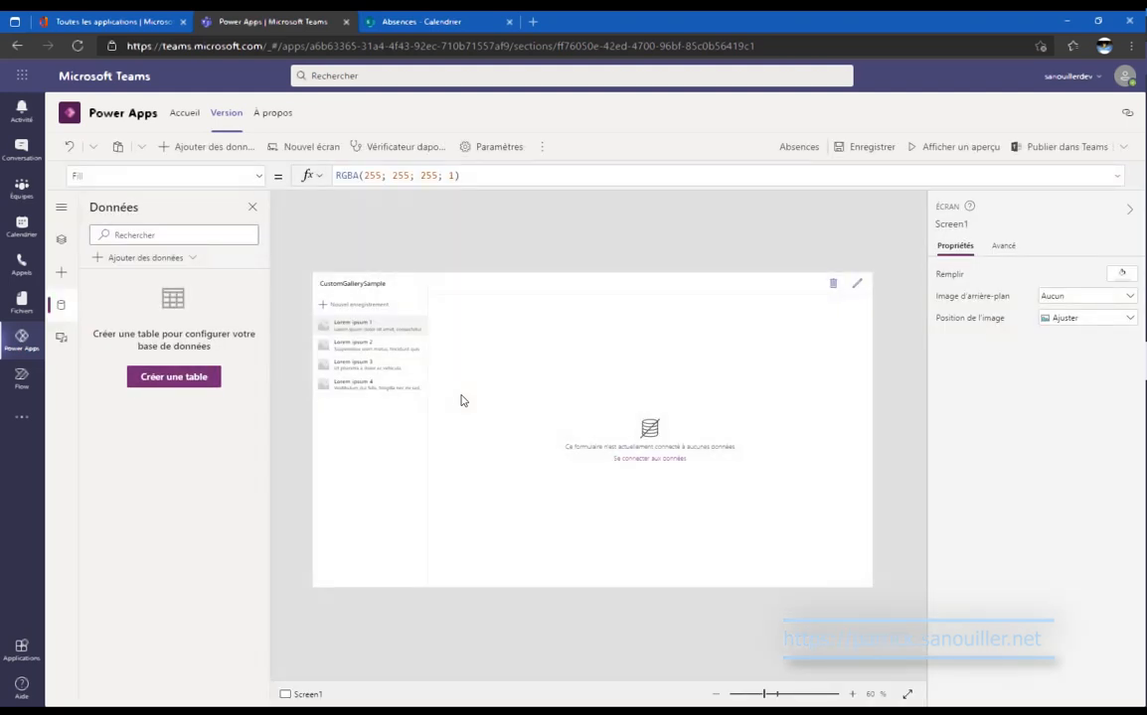
Add SharePoint as a data source, found by searching 'sharepo', with a direct connection.
click(144, 260)
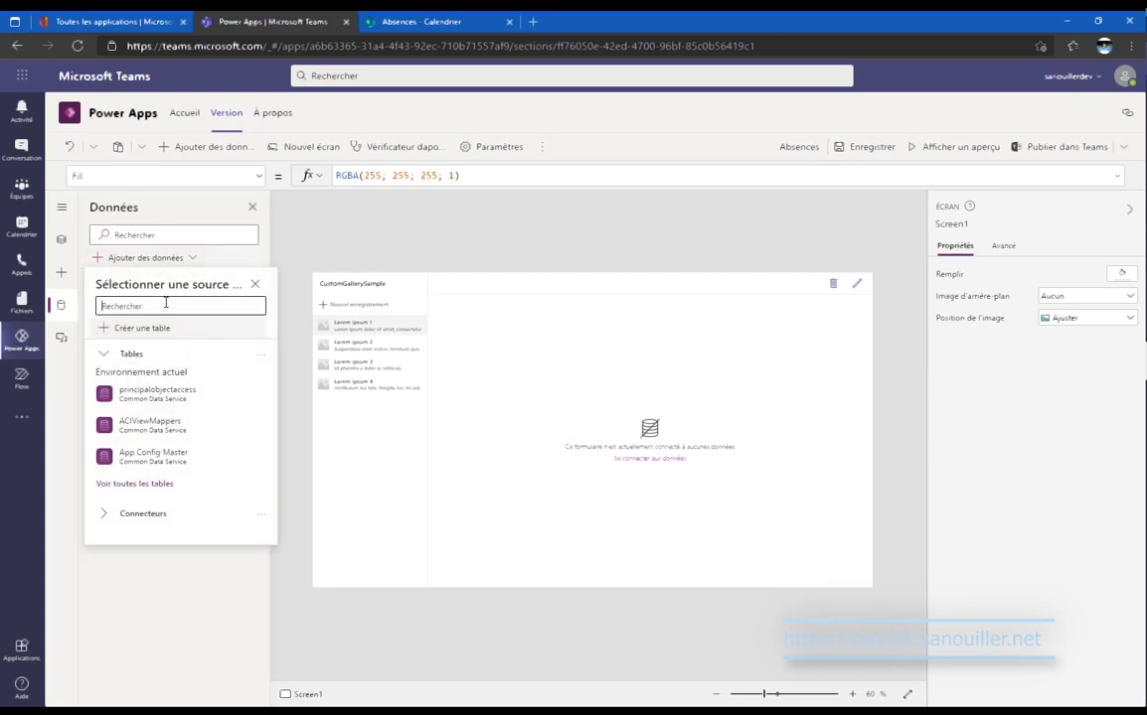
text(sharepoi)
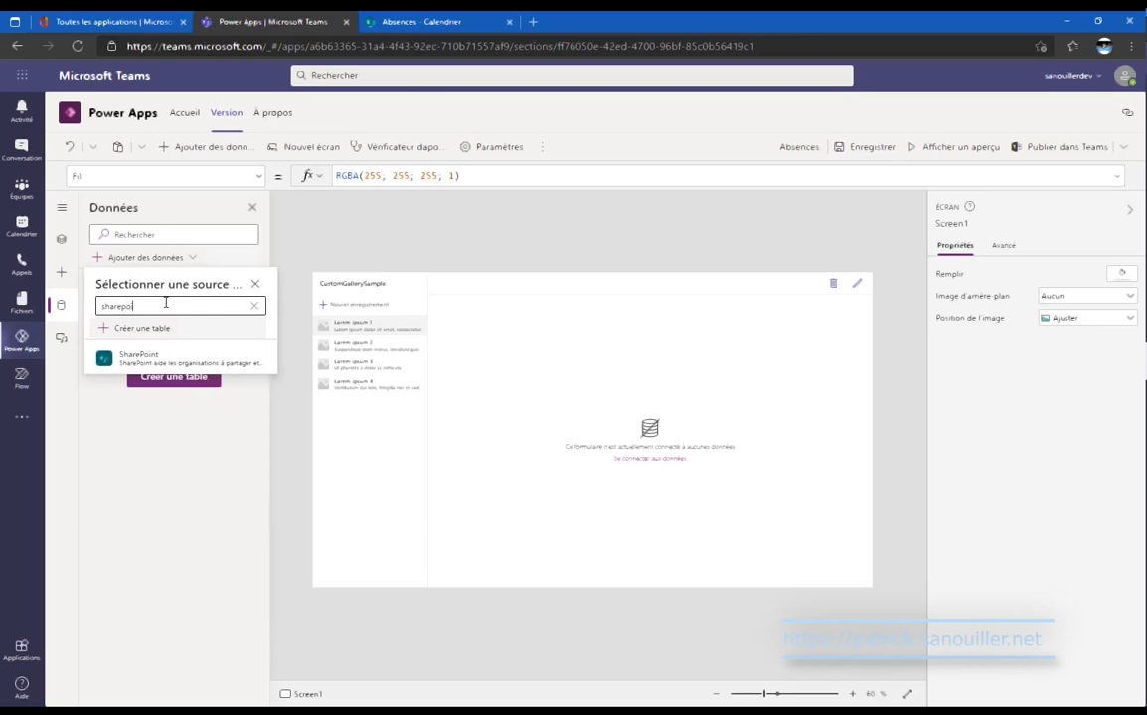
click(159, 358)
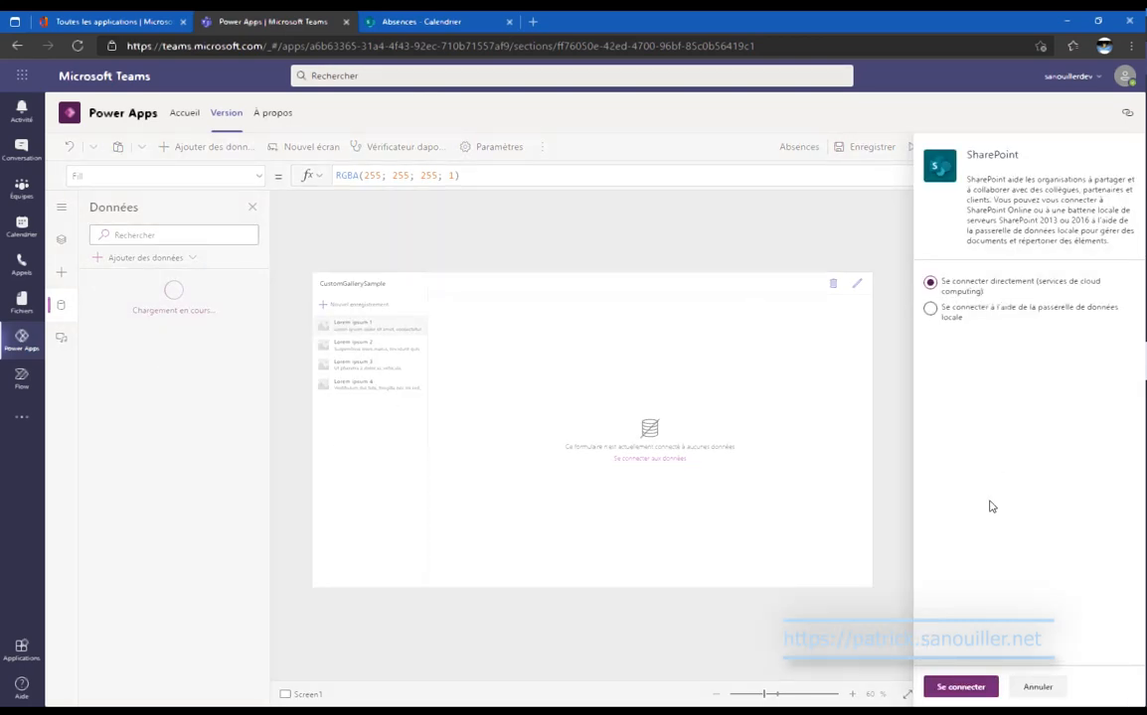
click(975, 687)
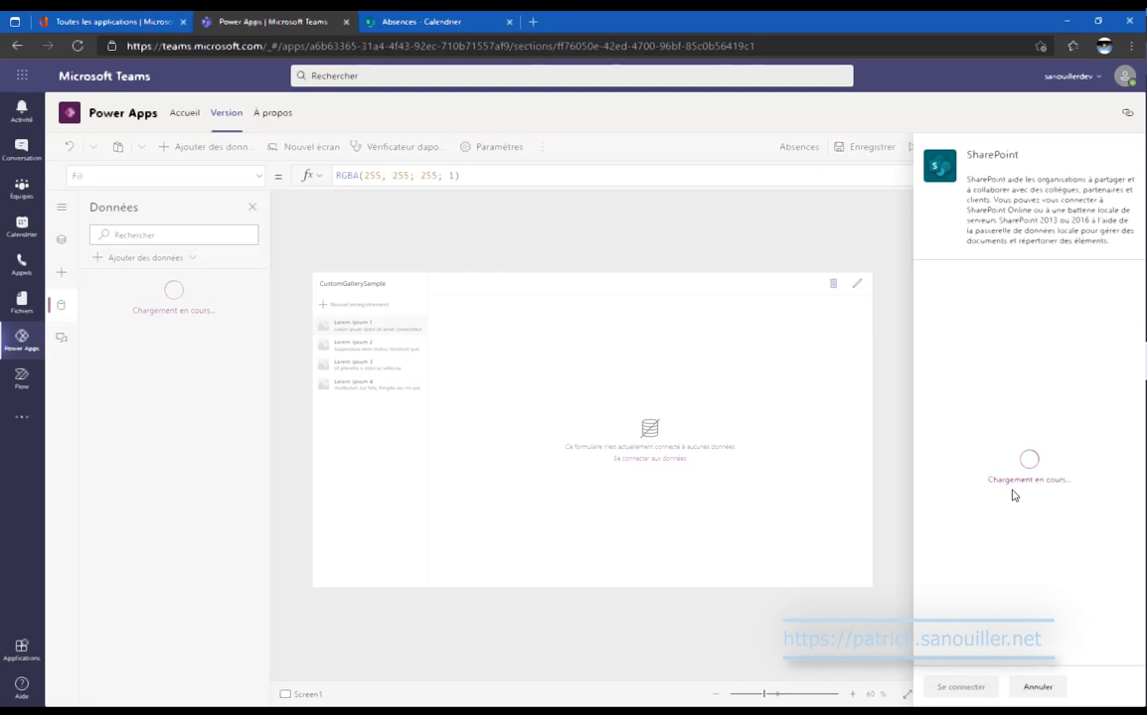
Copy the Absences calendar address from SharePoint and trim it to the site path.
click(454, 22)
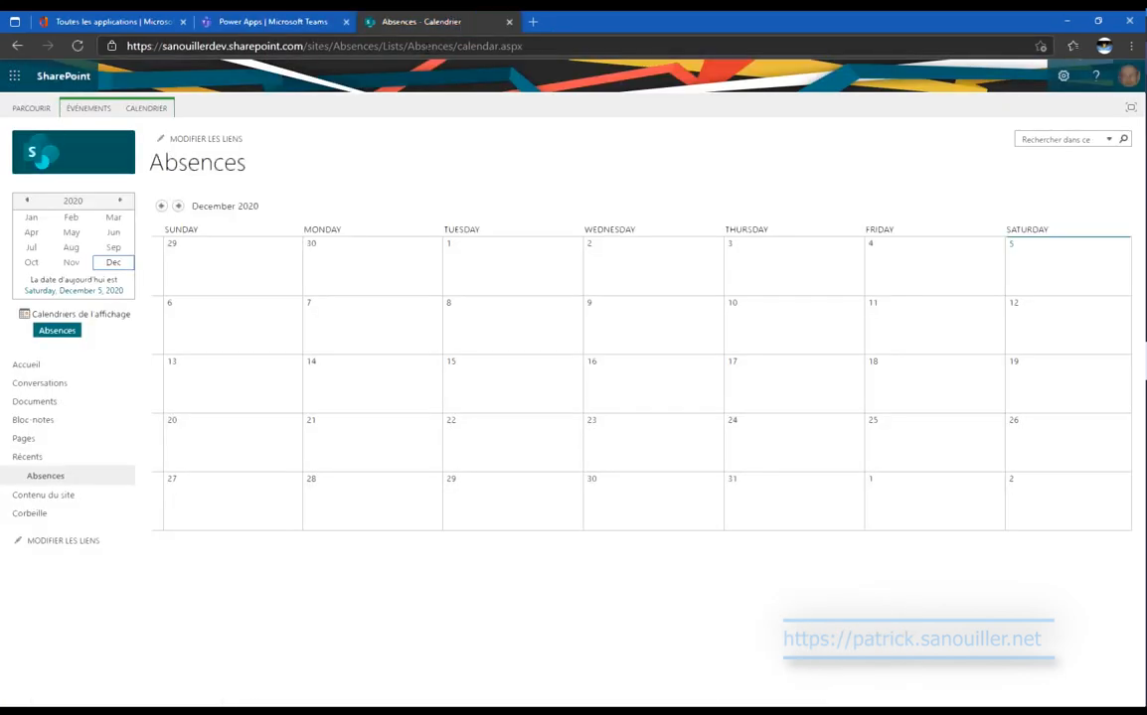
click(531, 46)
key(ctrl+c)
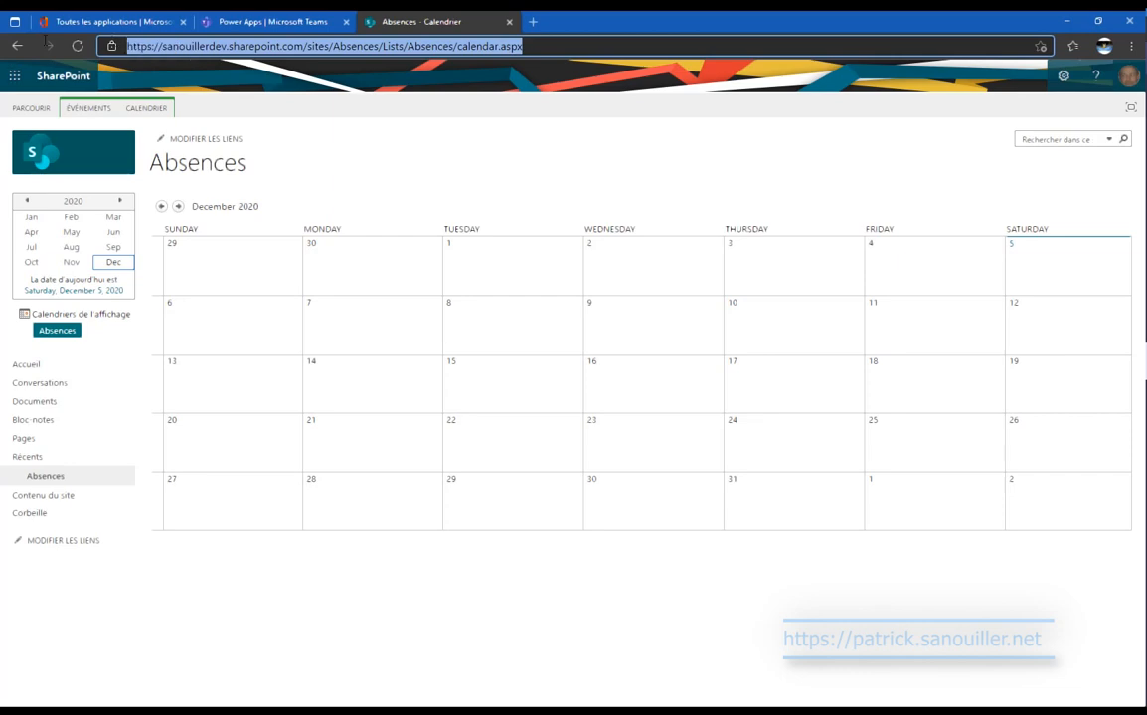
click(230, 21)
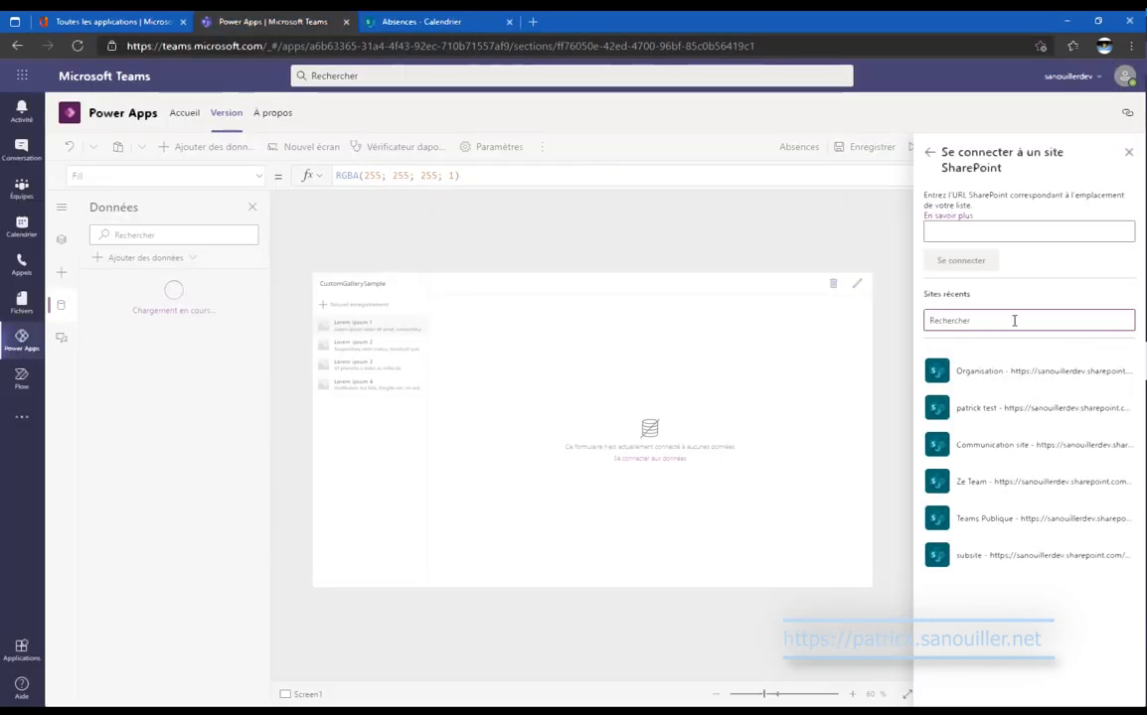
key(ctrl+v)
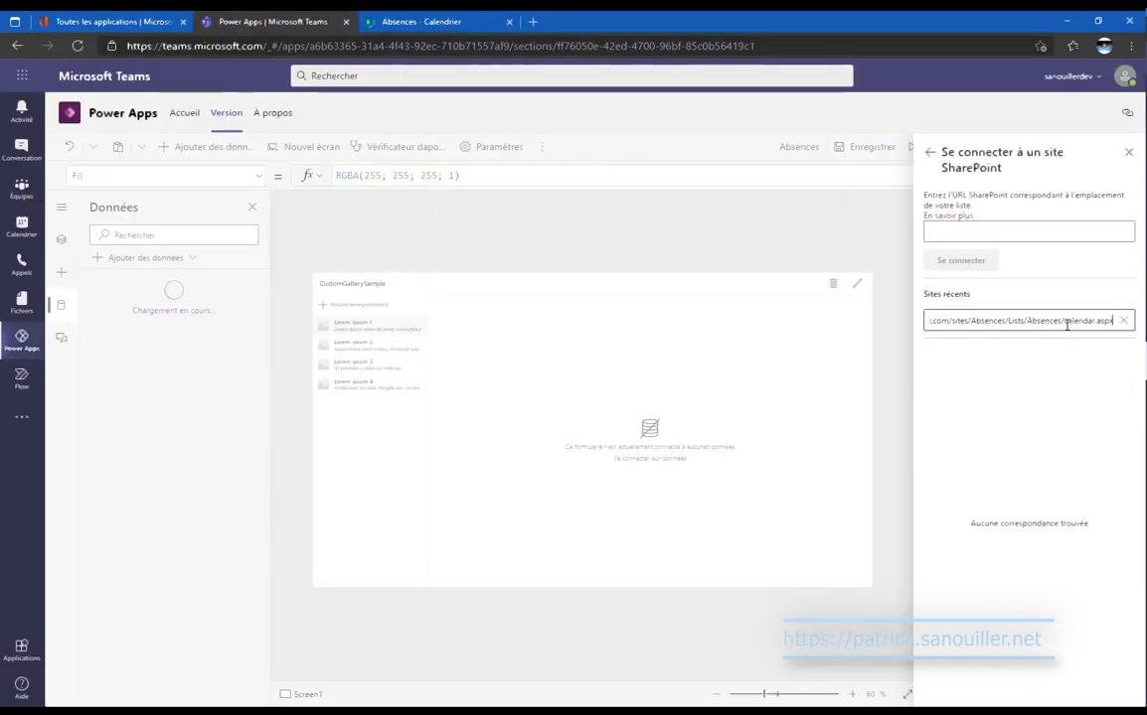
drag(1062, 321, 1128, 325)
key(BackSpace)
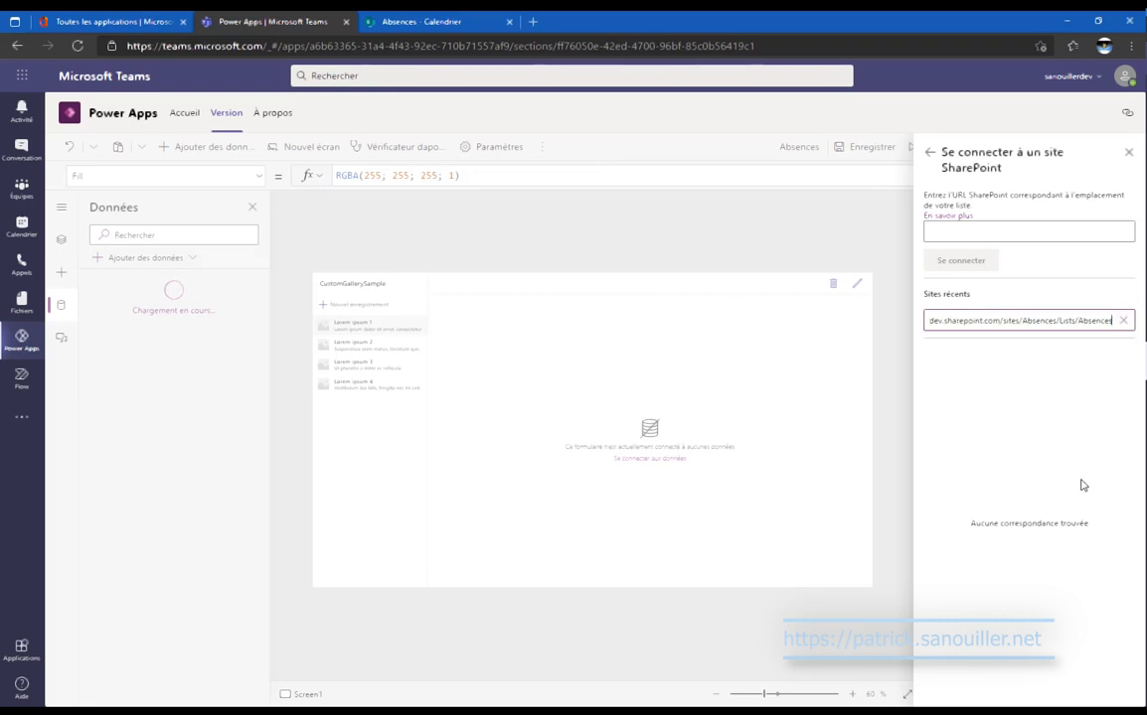
drag(1059, 321, 1139, 328)
key(BackSpace)
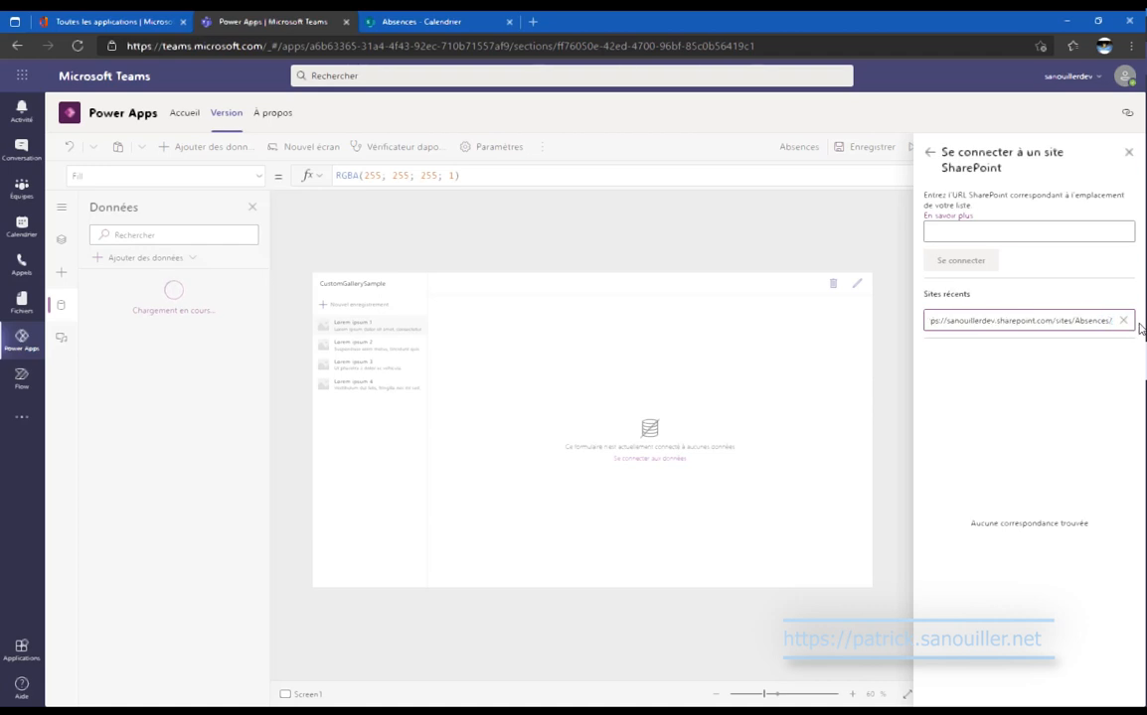
key(BackSpace)
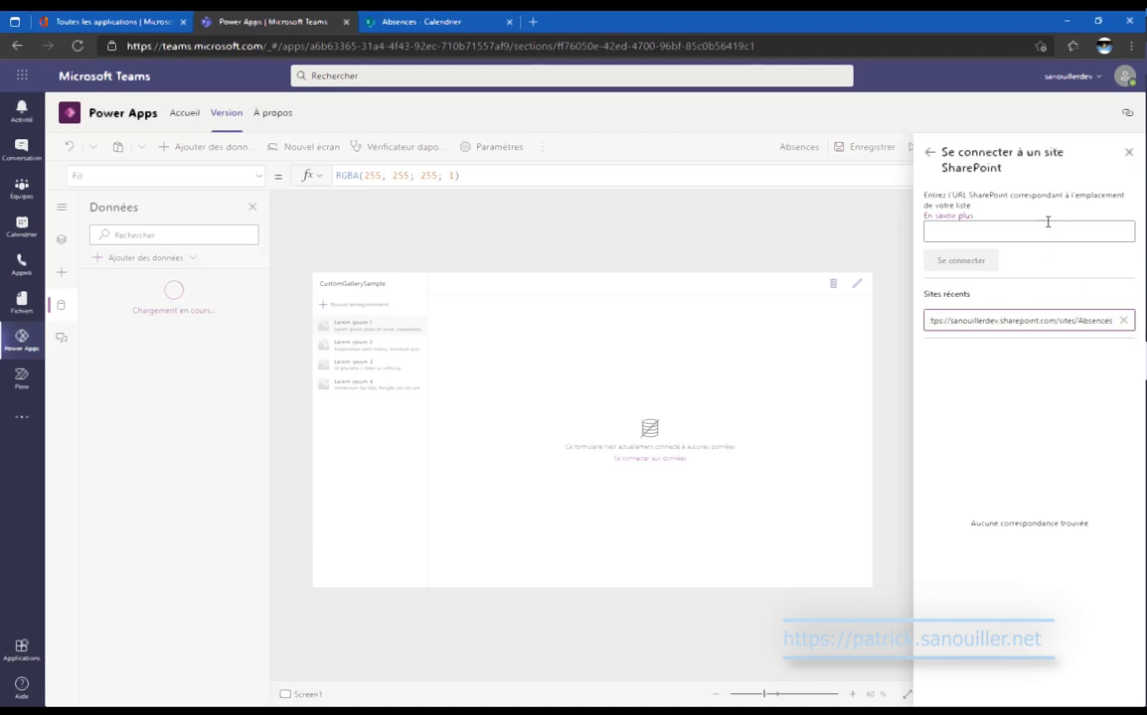
Paste the Absences address into the SharePoint URL field and connect to the site.
click(1046, 227)
key(ctrl+v)
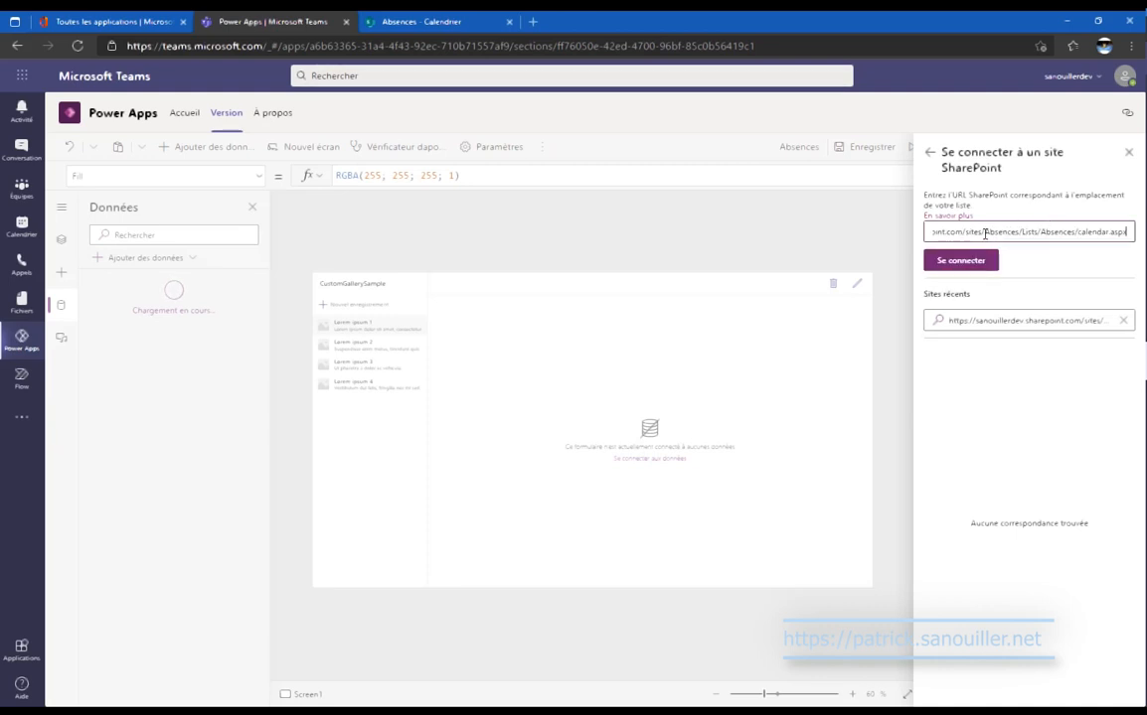
drag(1021, 232, 1129, 236)
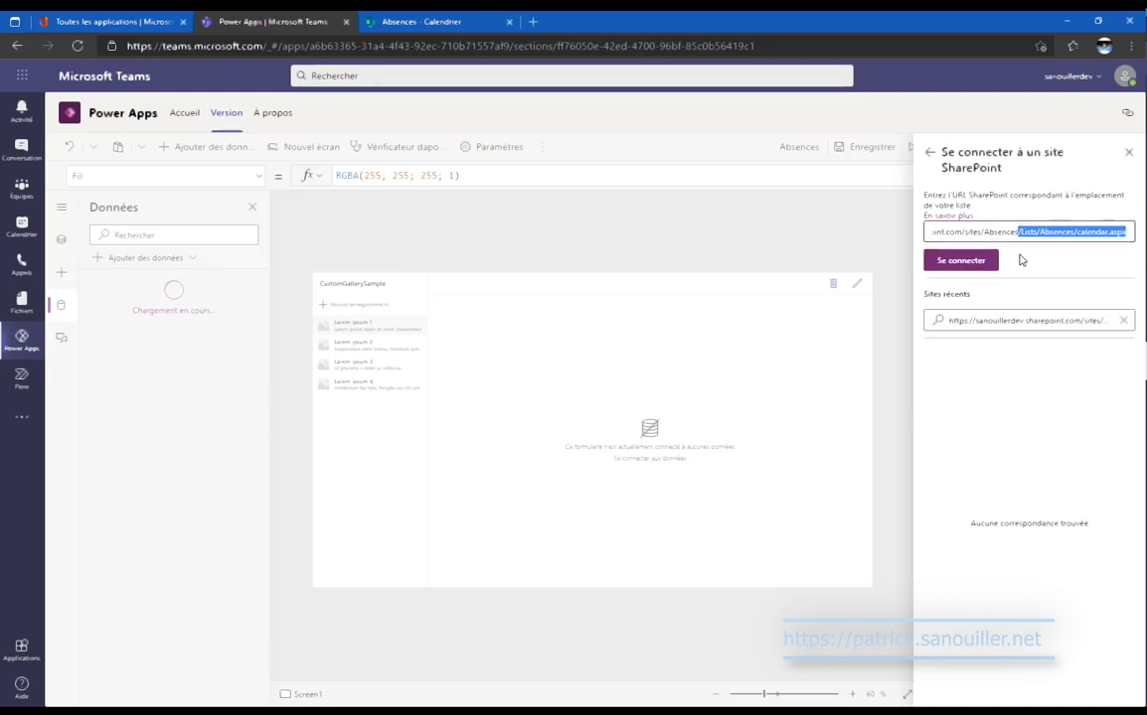
click(975, 265)
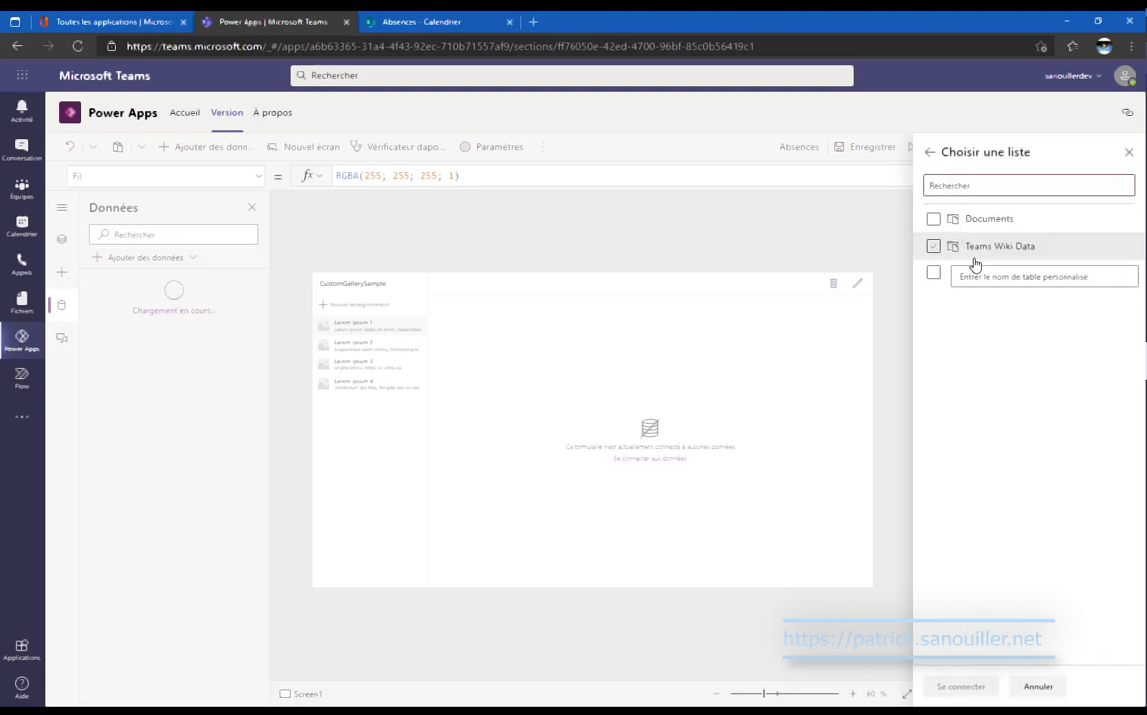
Connect the app to the SharePoint list by entering the custom list name 'Absences'.
click(953, 280)
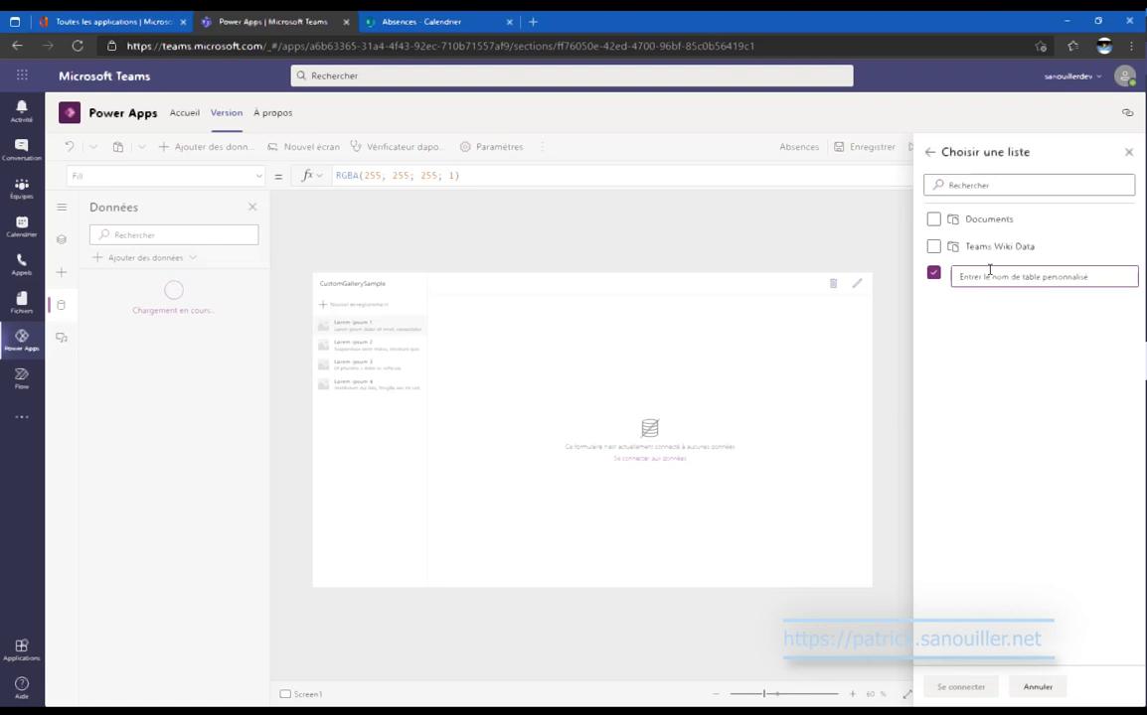
text(A)
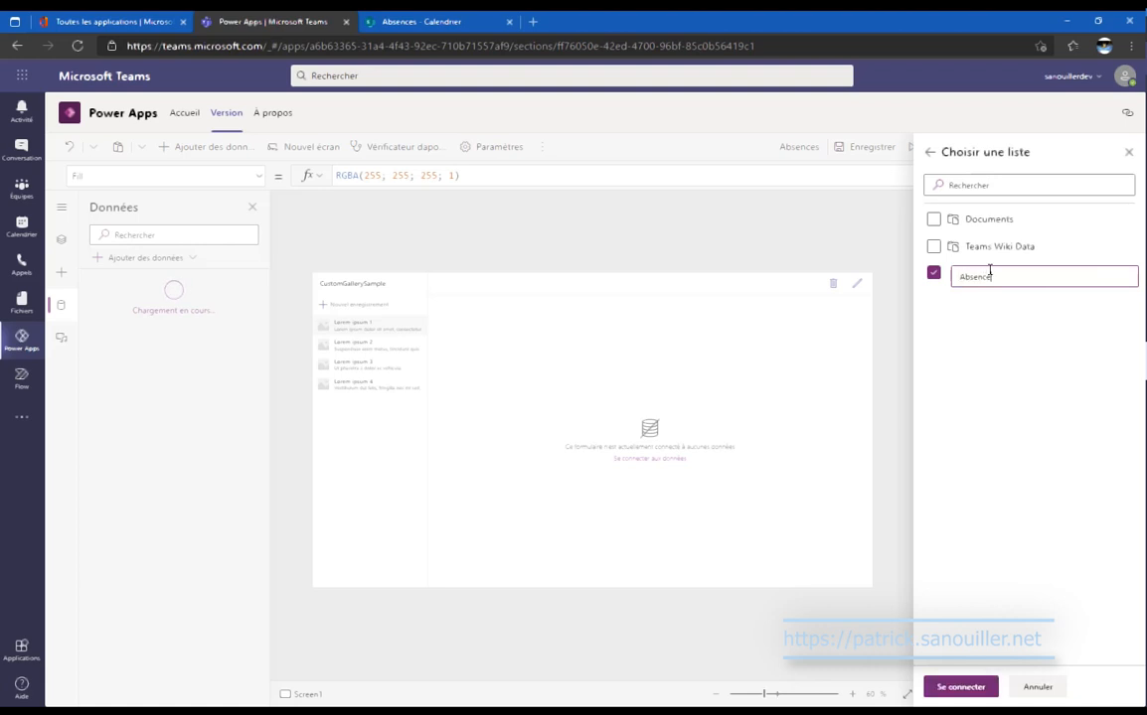
text(bsences)
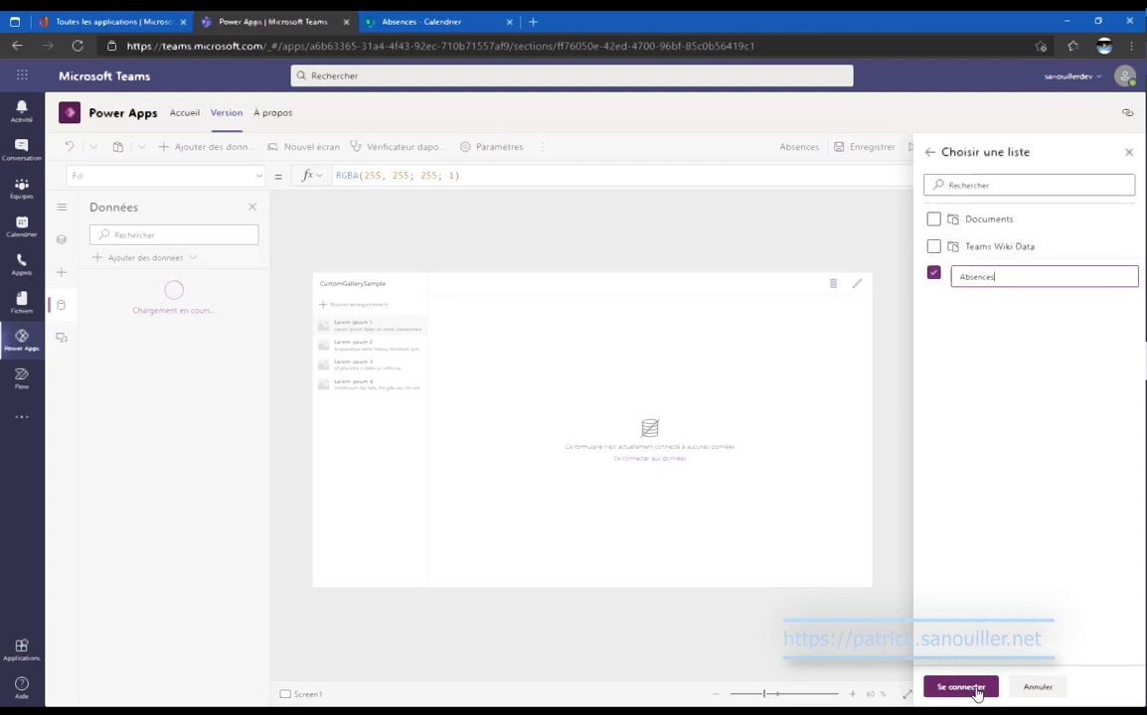
click(960, 687)
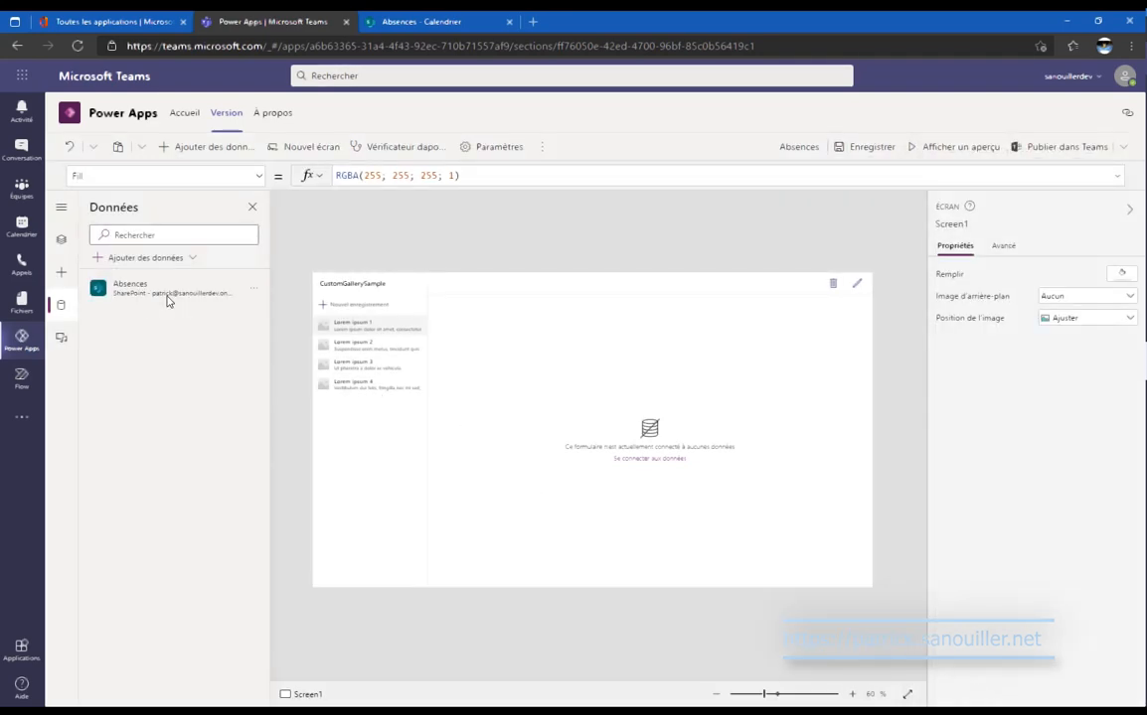
Set BrowseGallery1's Items to Absences in place of the sample data.
mouse_move(167, 300)
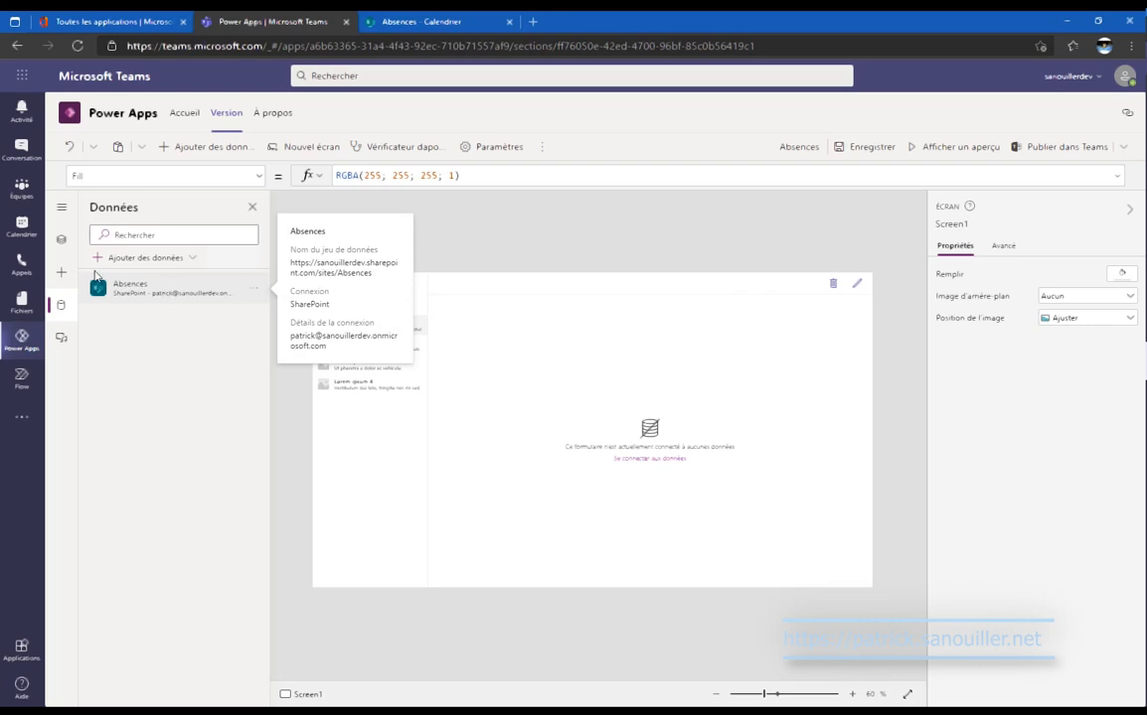
click(61, 242)
click(379, 492)
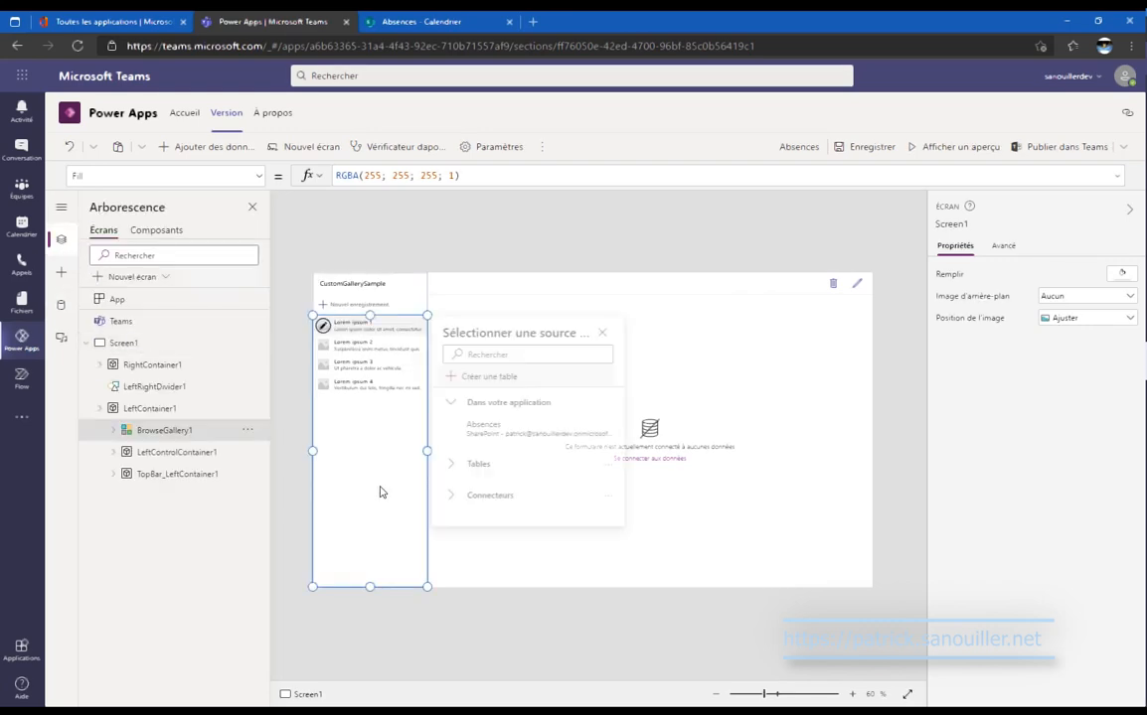
double_click(479, 172)
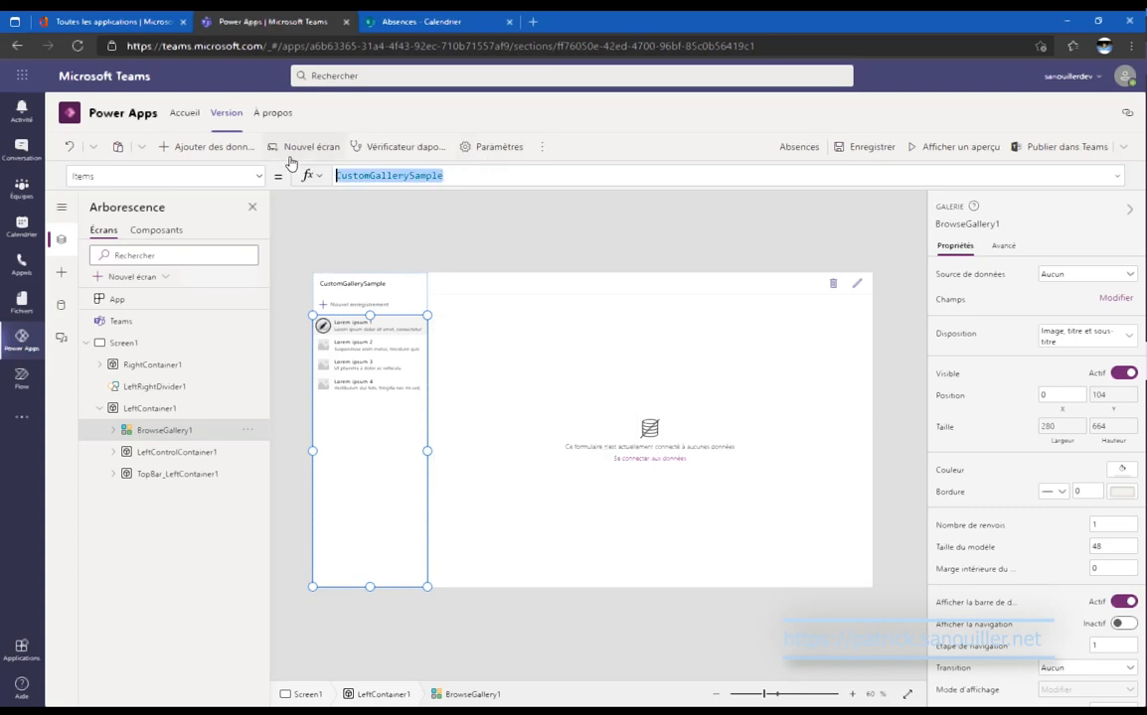
text(Absences)
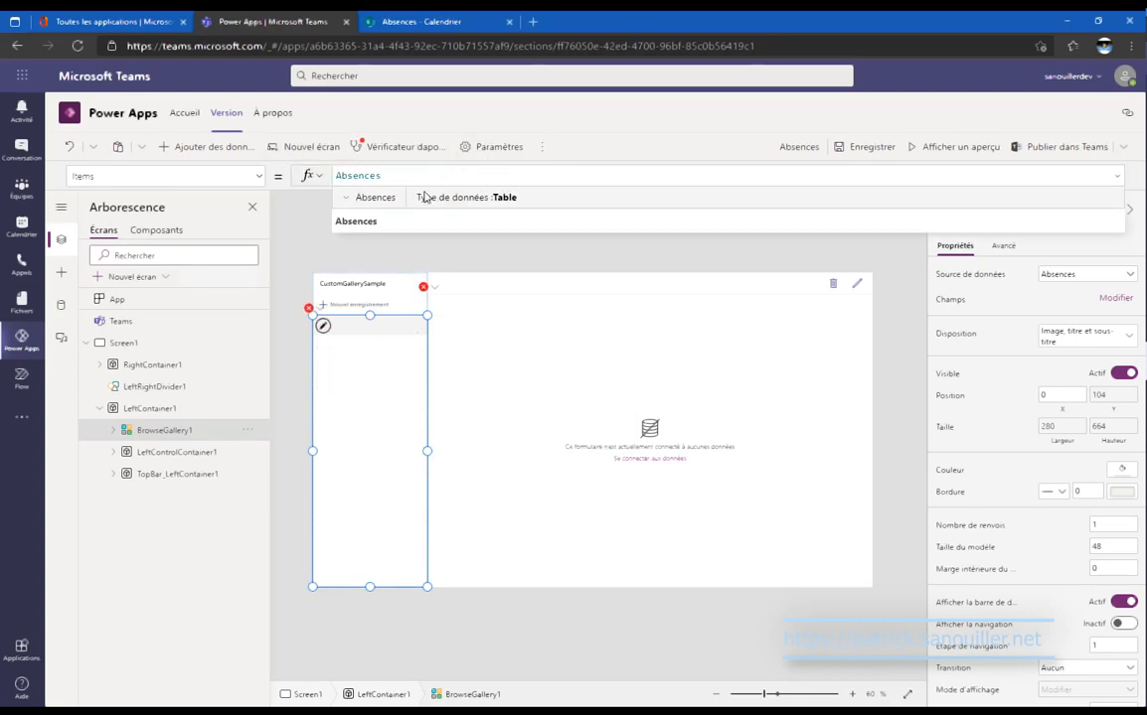
click(383, 221)
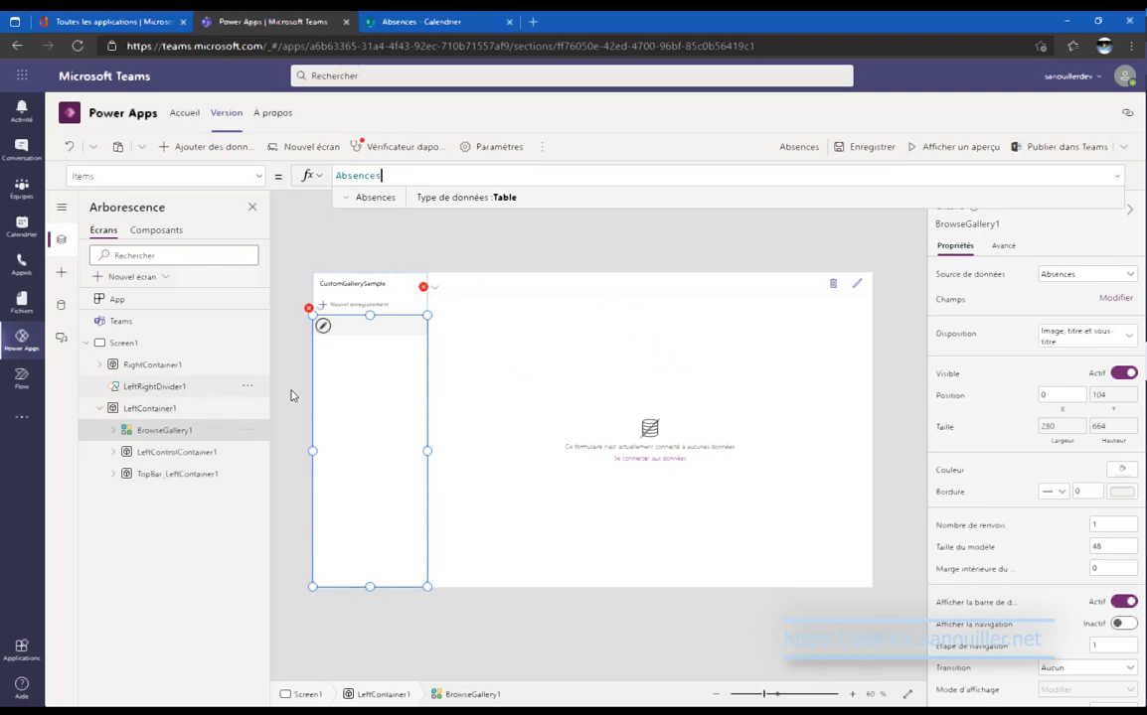
Set EditForm1's DataSource to Absences.
click(528, 409)
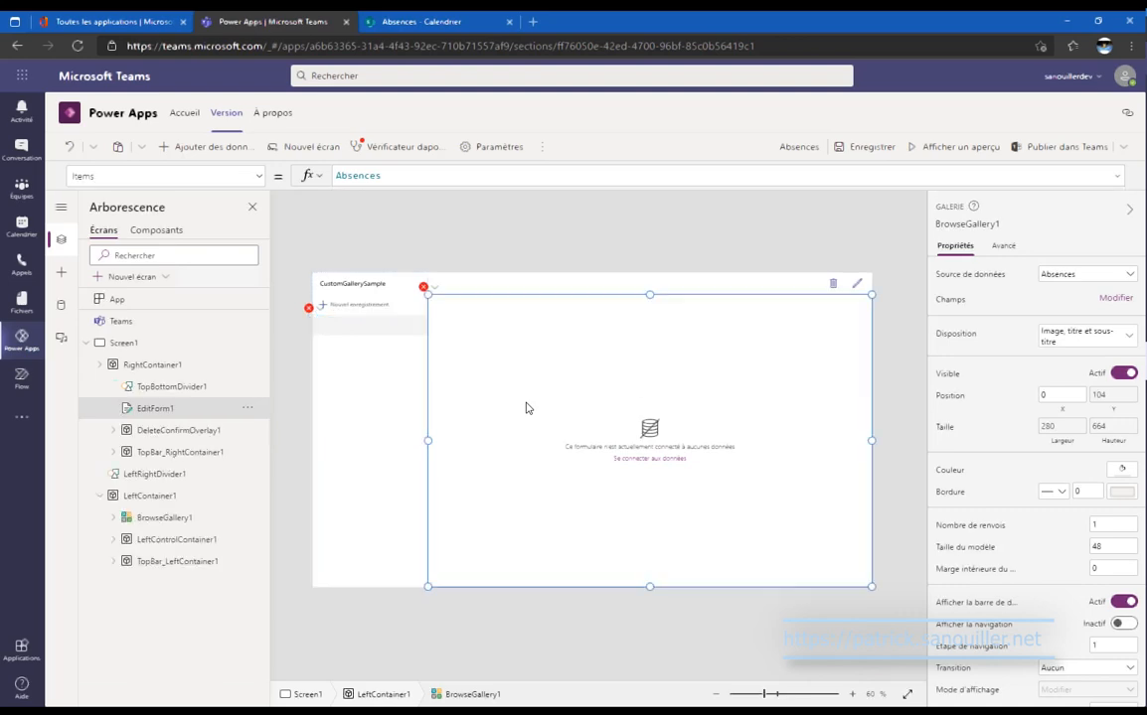
double_click(457, 173)
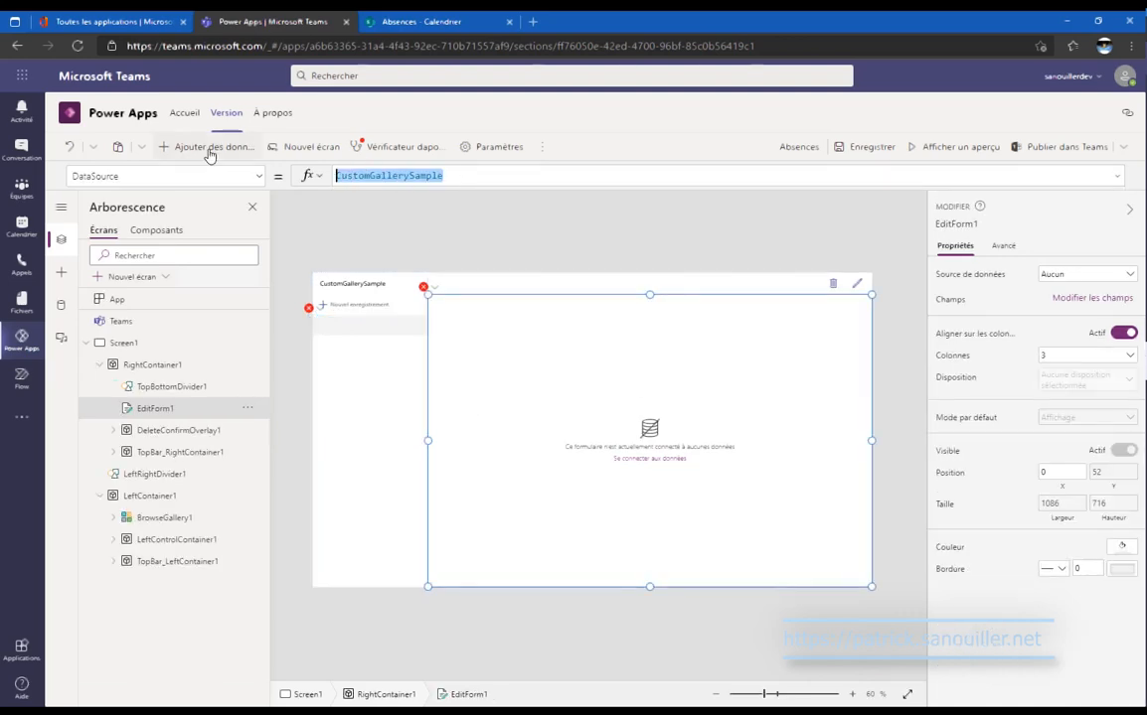
text(Abse)
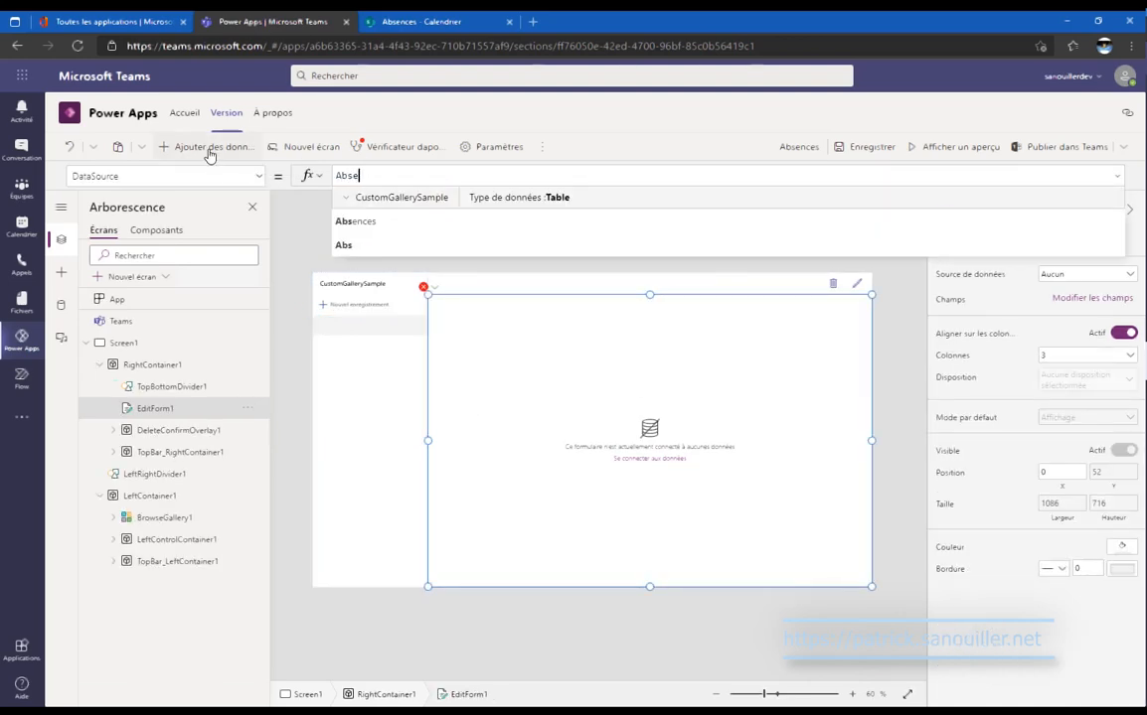
text(nces)
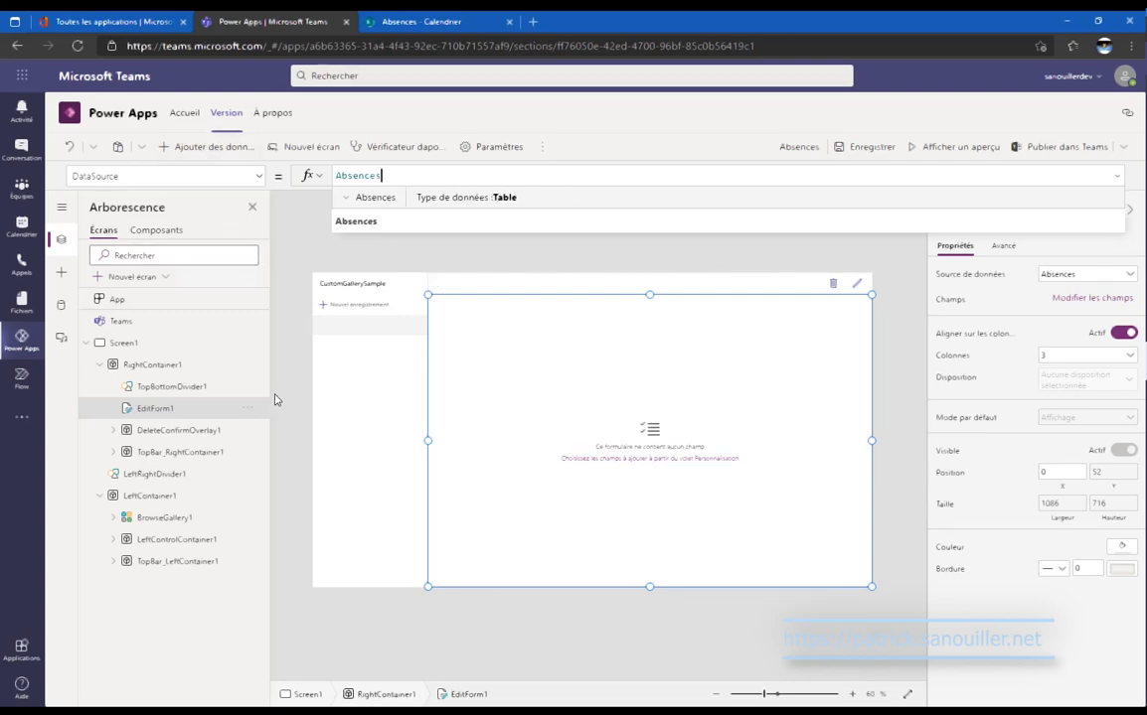
click(860, 284)
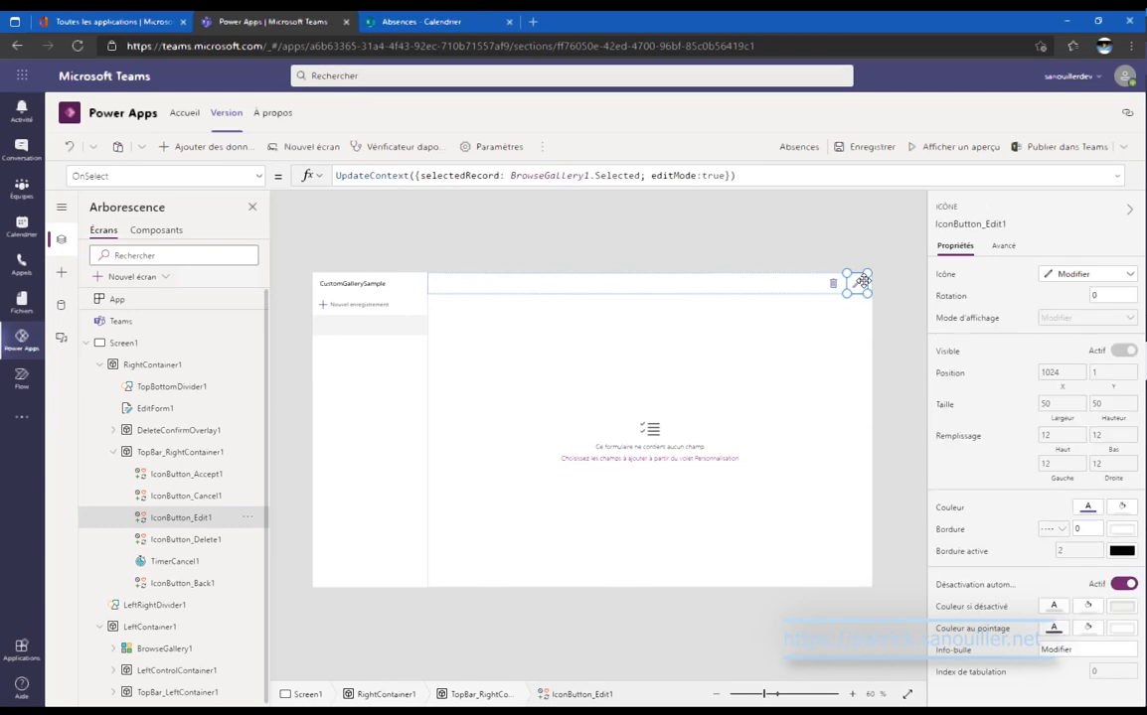
Delete the edit icon and locate the delete icon's broken X formula.
key(Delete)
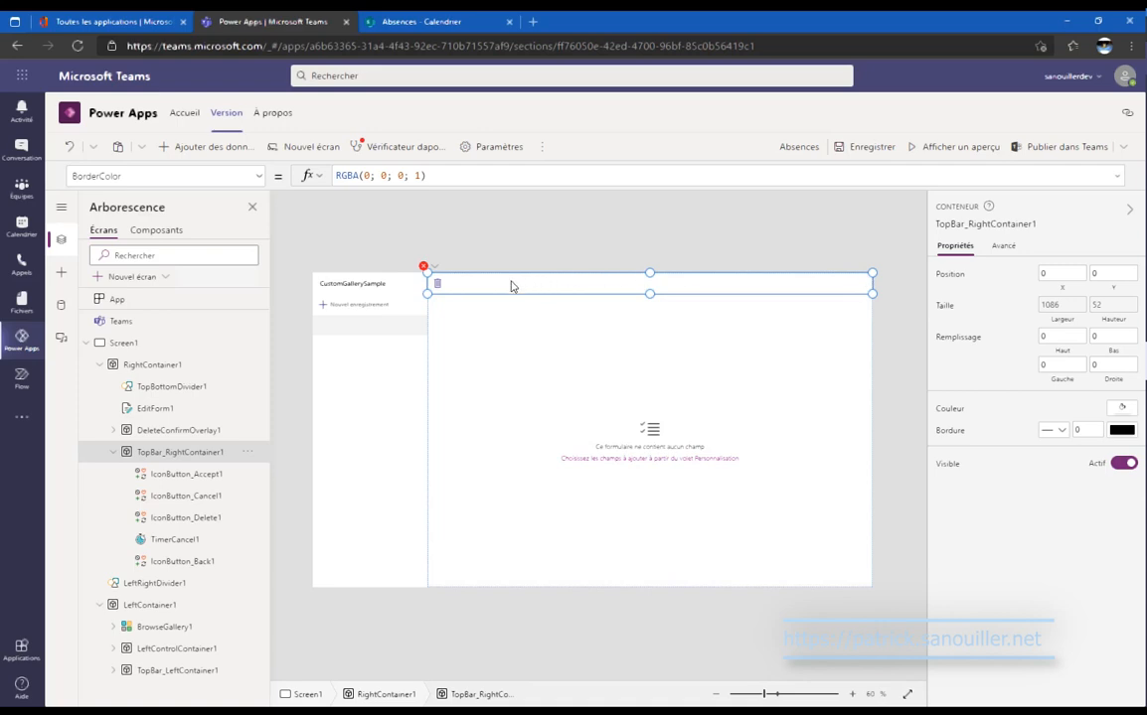
click(434, 268)
click(440, 288)
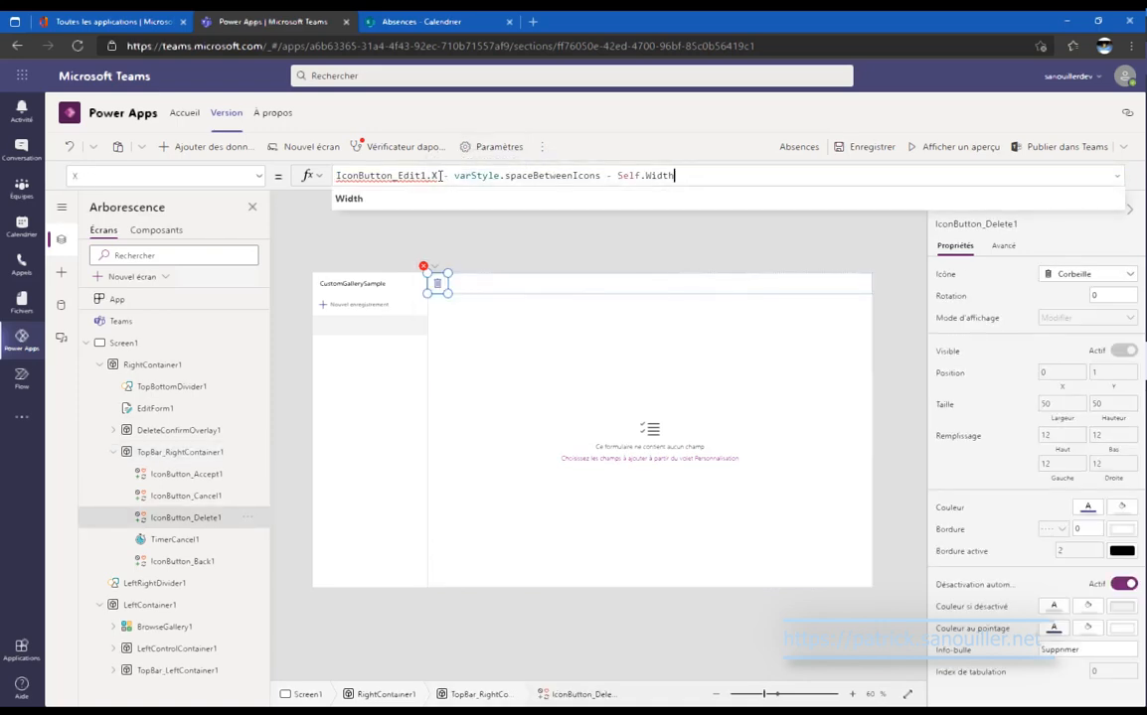
drag(440, 175, 144, 171)
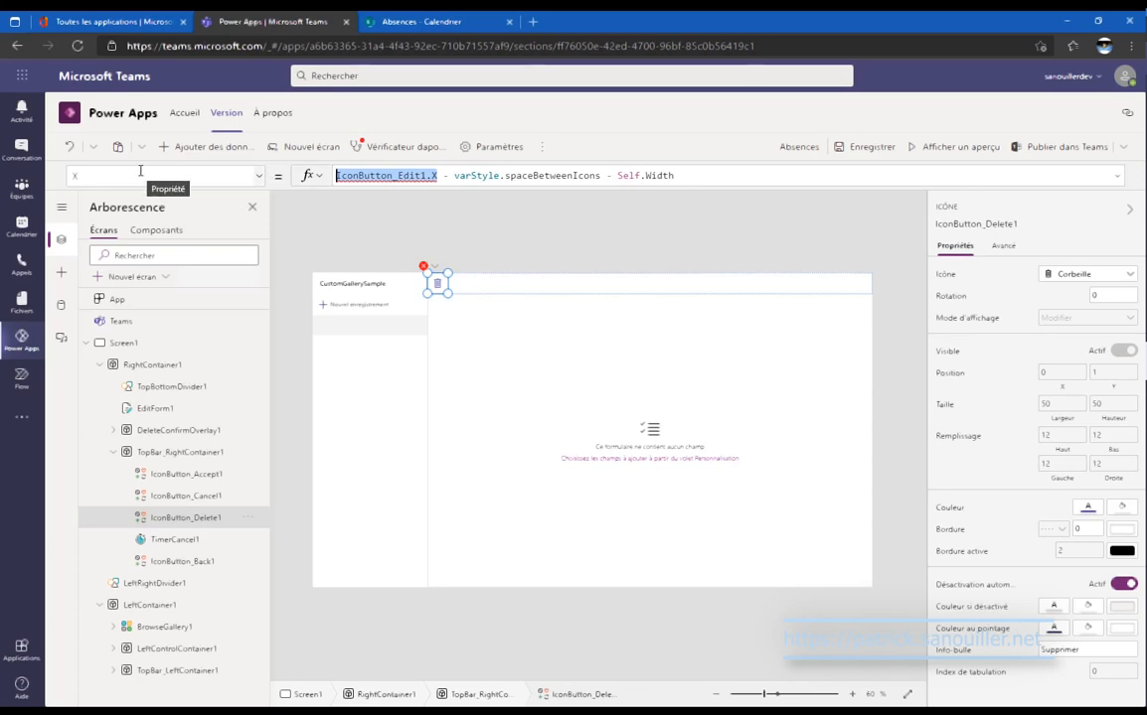
Rewrite IconButton_Delete1's X formula as App.Width - Self.Width.
text(App.)
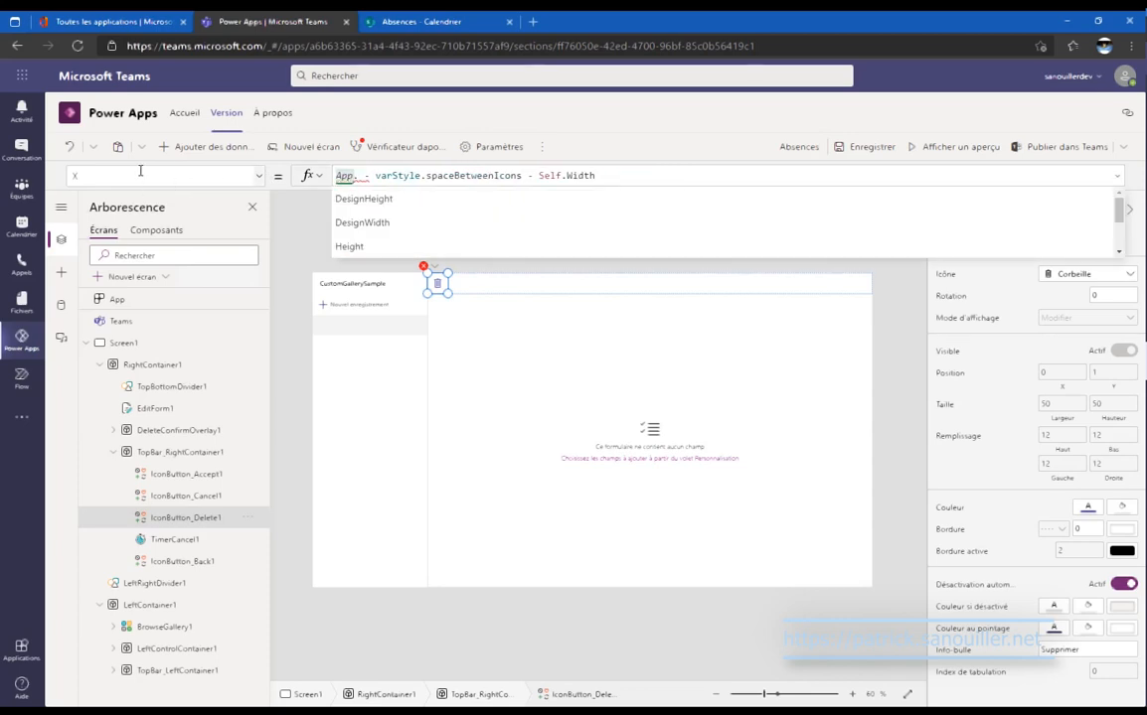
text(with)
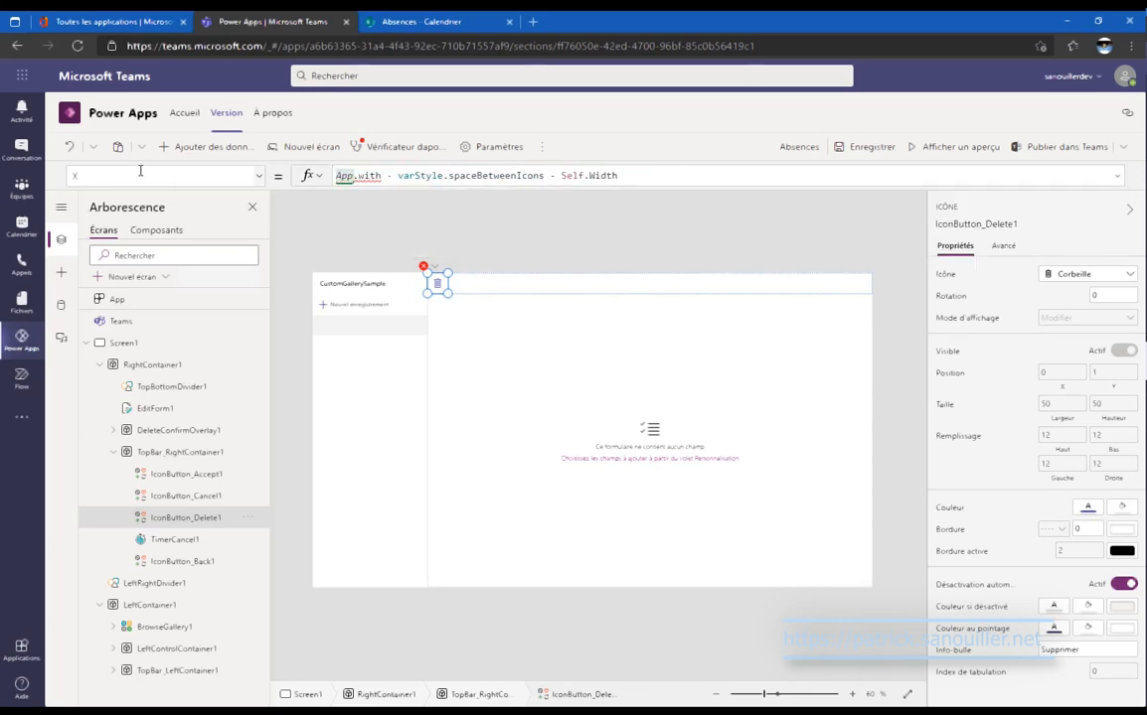
key(BackSpace)
key(BackSpace)
key(BackSpace)
key(BackSpace)
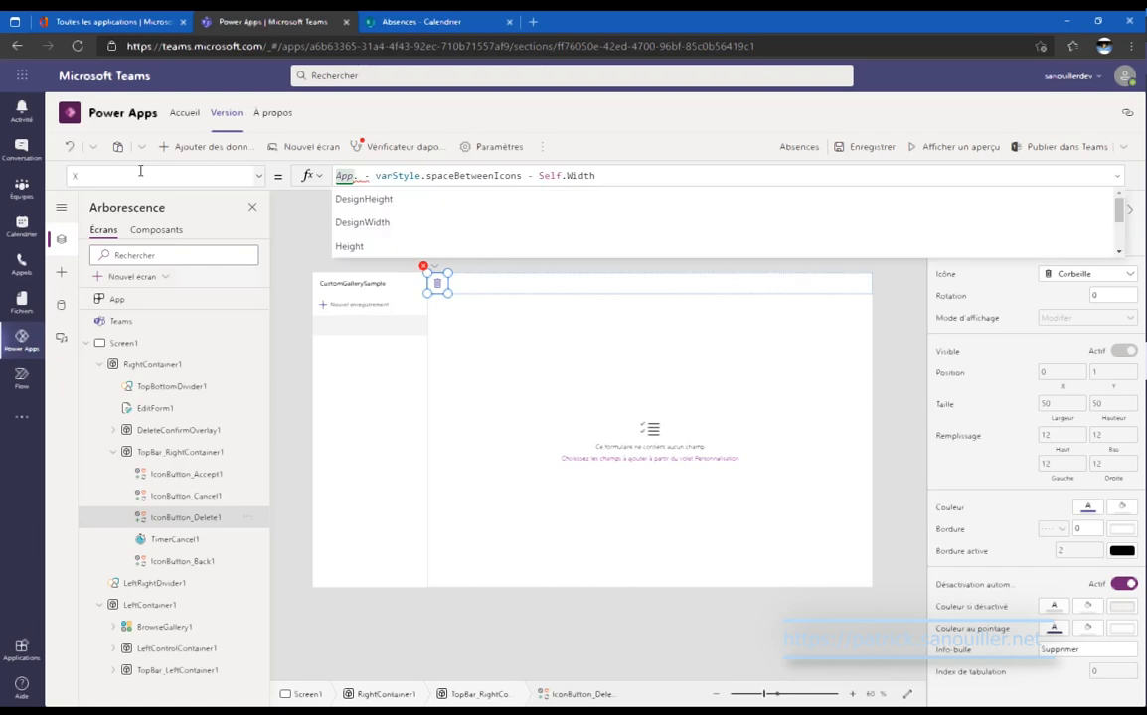
text(Wi)
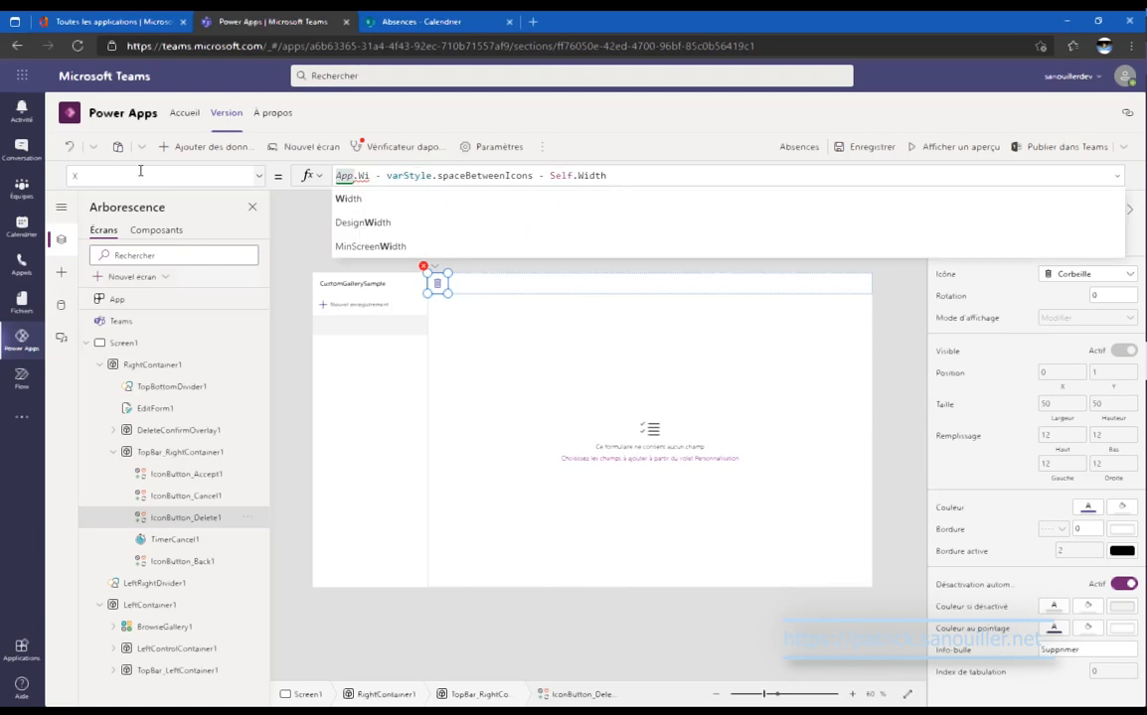
key(Tab)
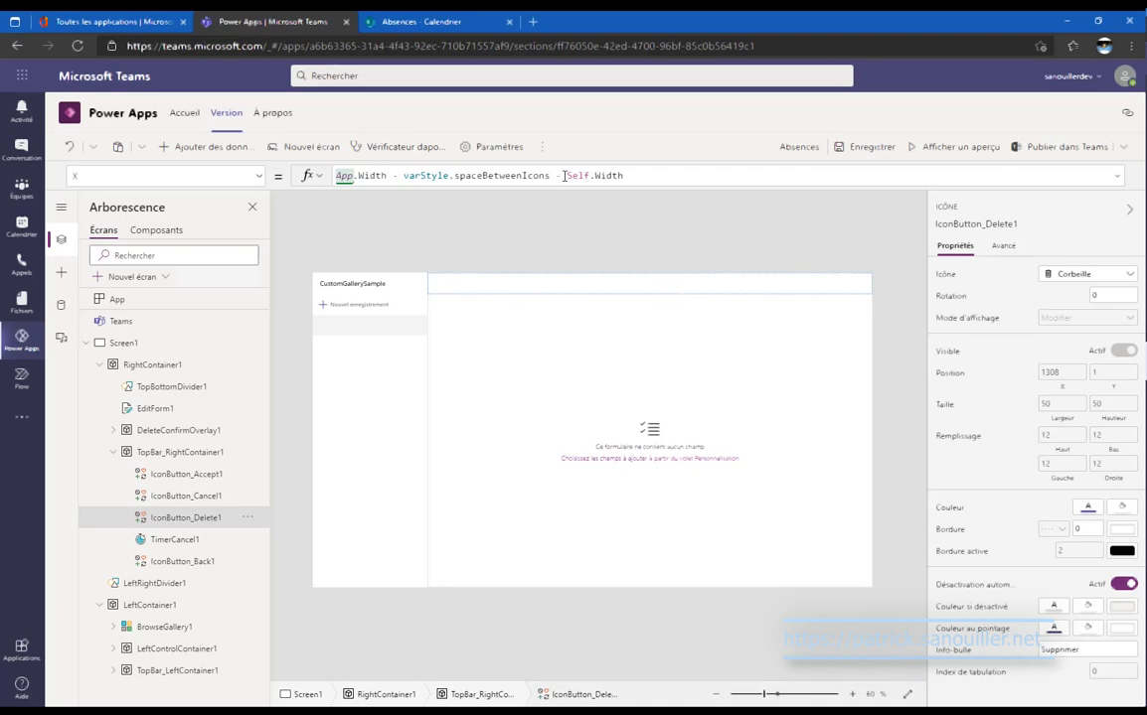
drag(549, 180, 388, 174)
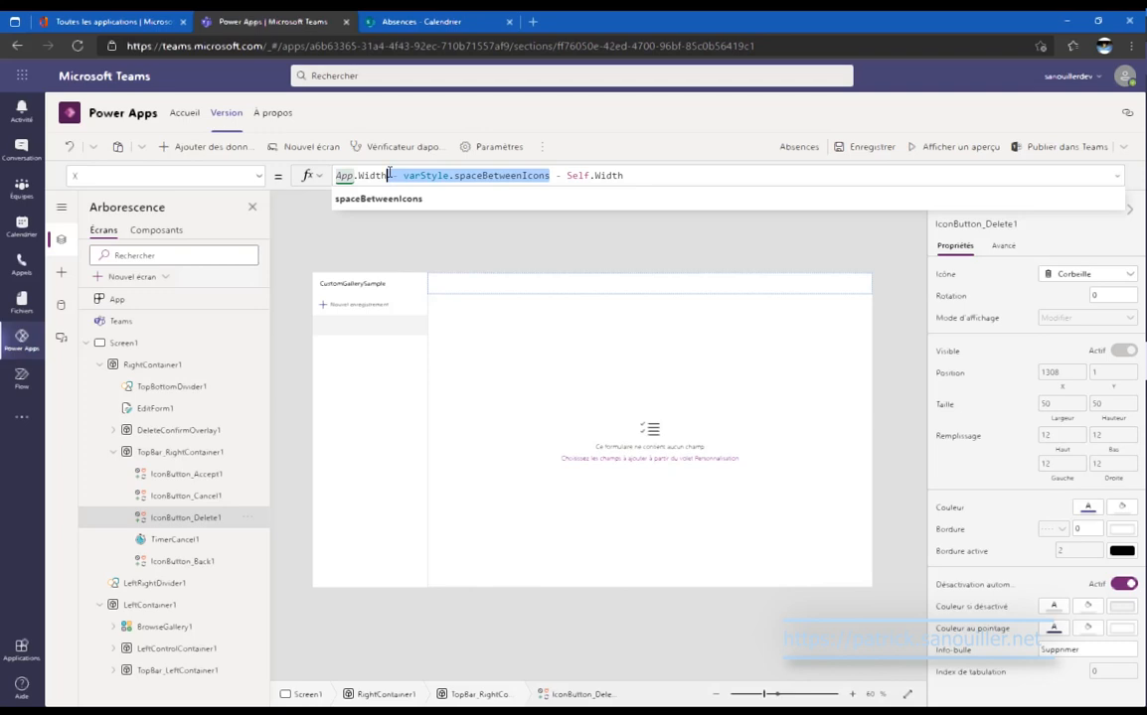
key(Delete)
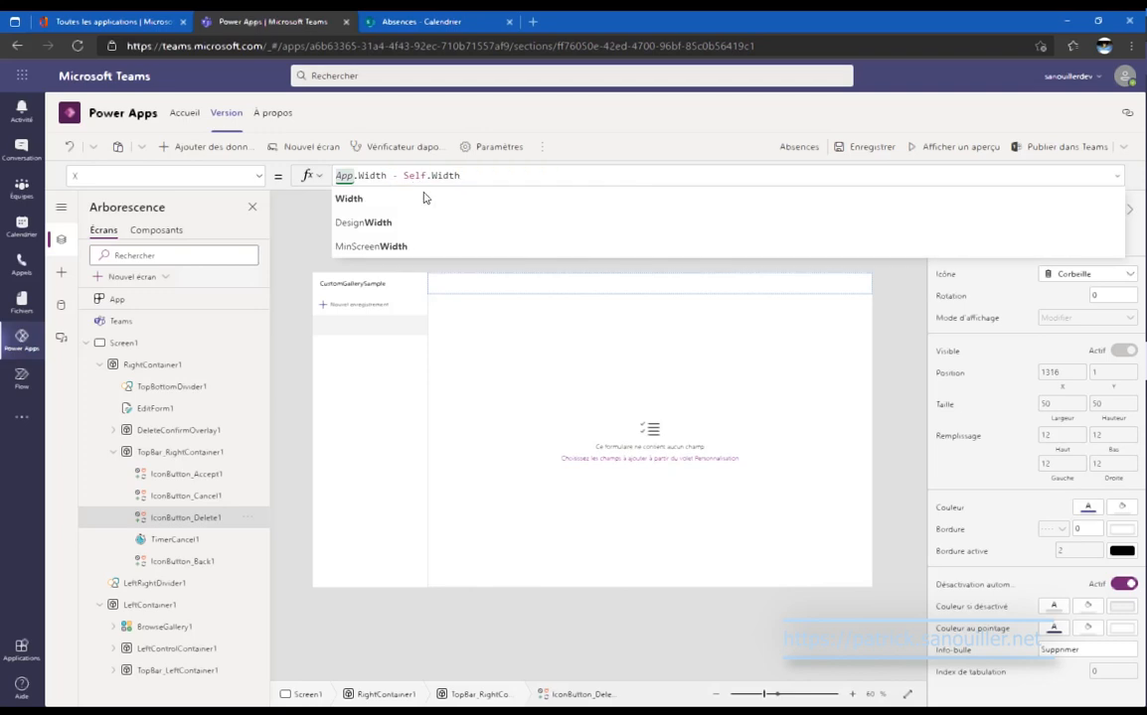
click(483, 172)
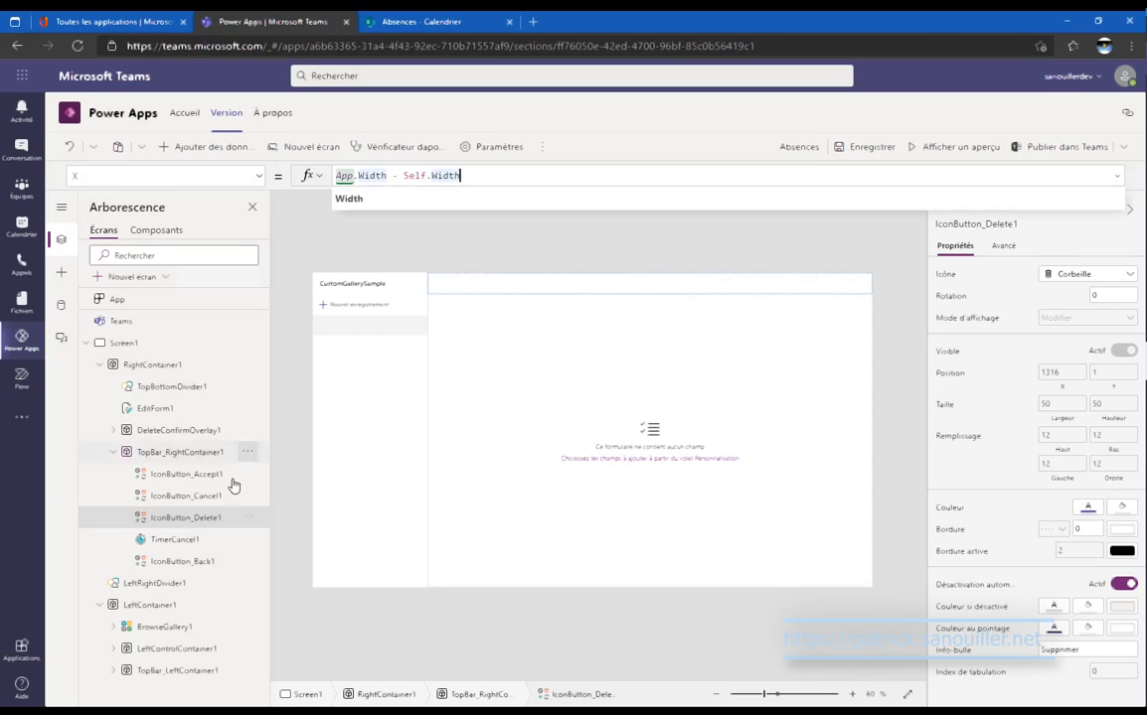
click(210, 525)
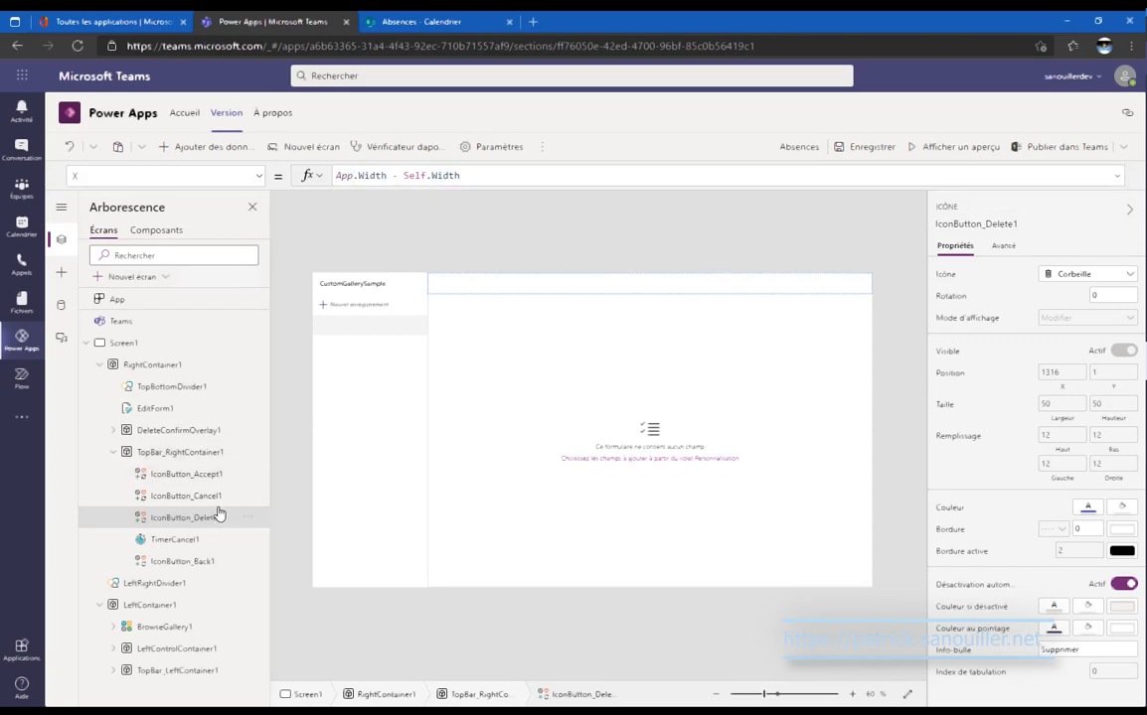
click(243, 616)
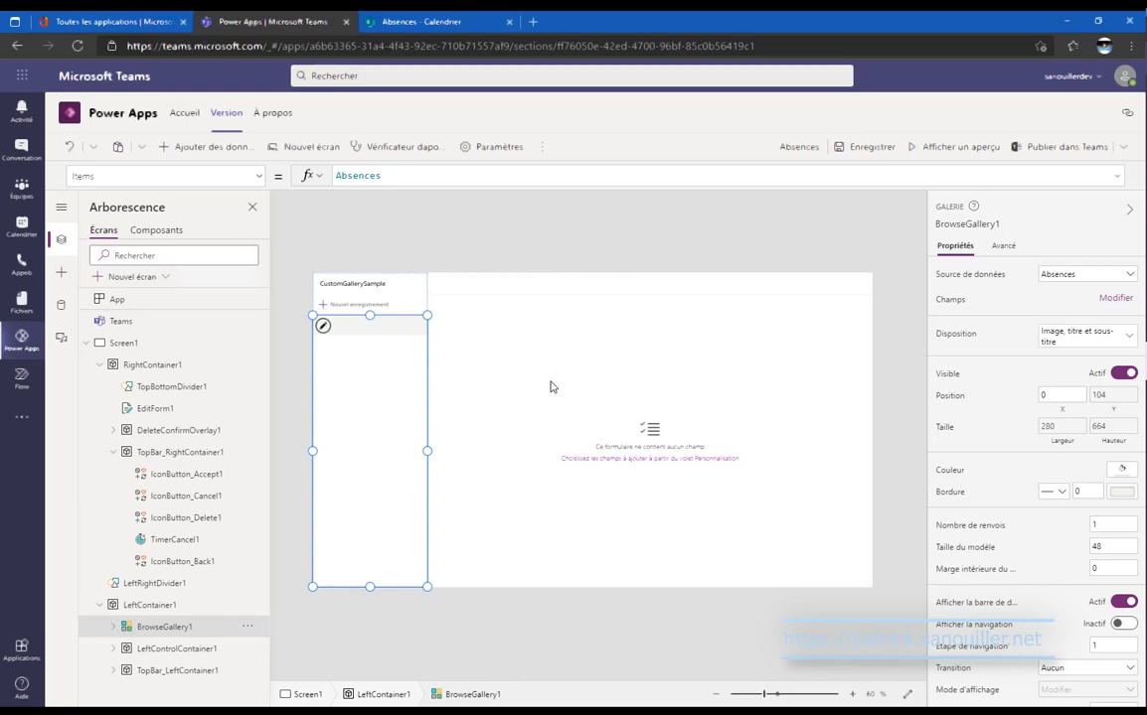
Delete the Image1 control from the gallery template.
click(112, 627)
scroll(206, 450, down, 1)
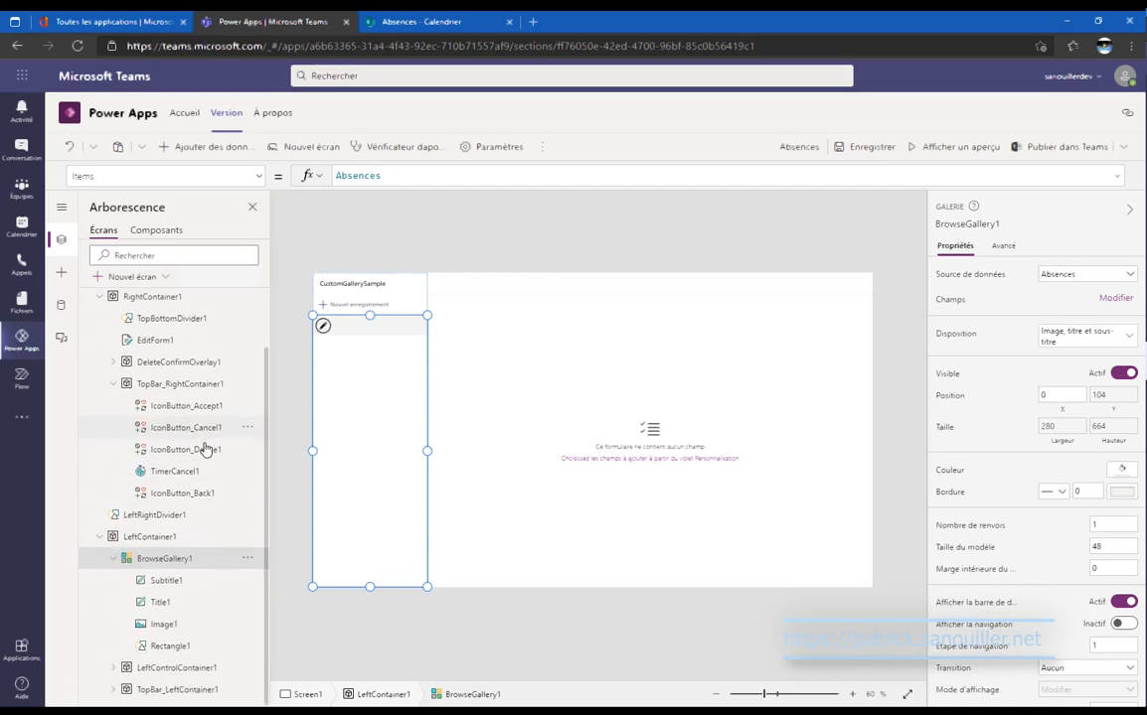
click(193, 635)
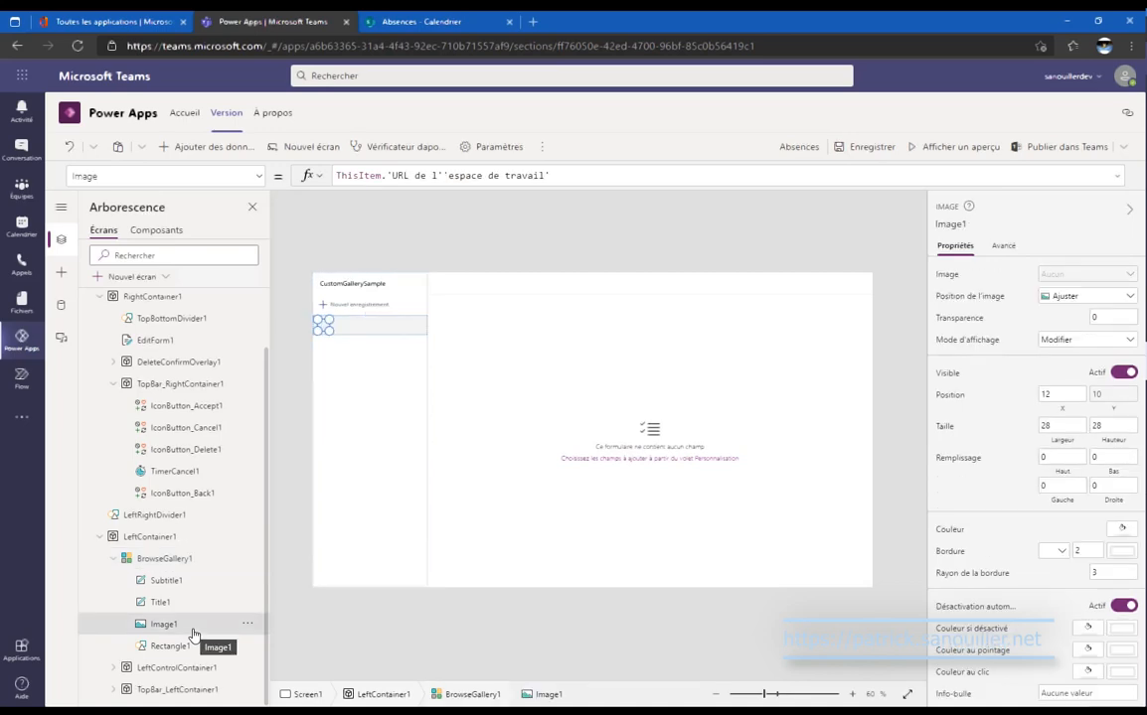
key(Delete)
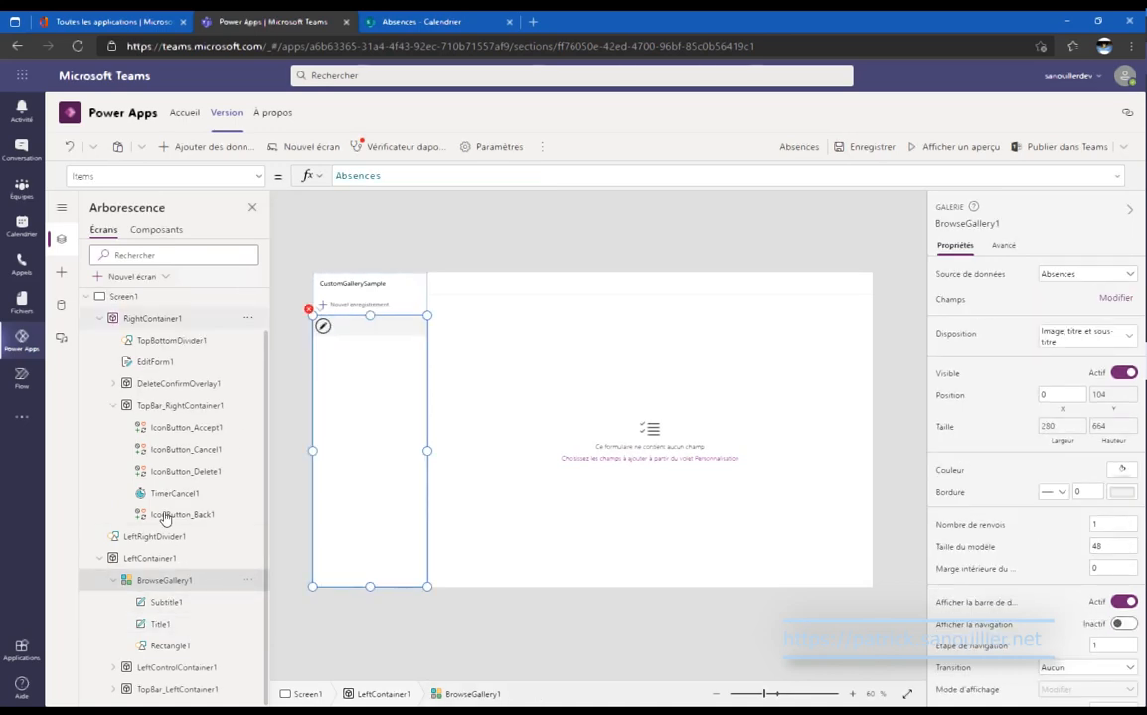
click(197, 609)
Insert an Add icon into the gallery row and move it to the left edge.
click(60, 271)
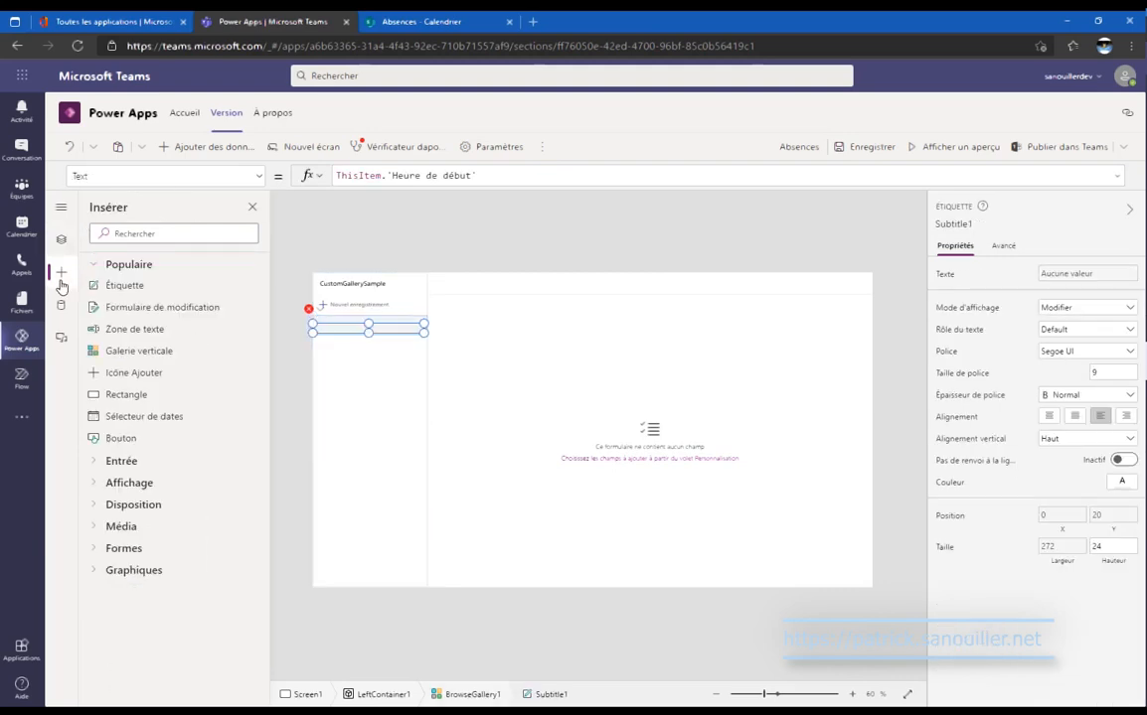
scroll(206, 359, down, 1)
click(204, 354)
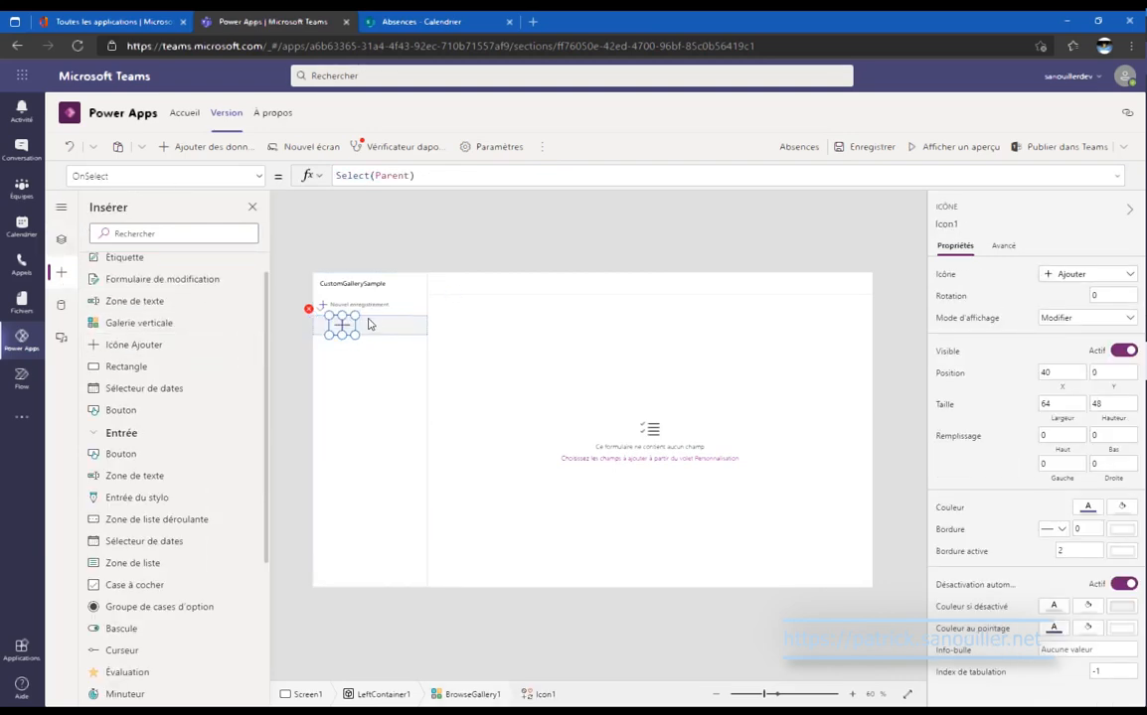
drag(347, 323, 332, 324)
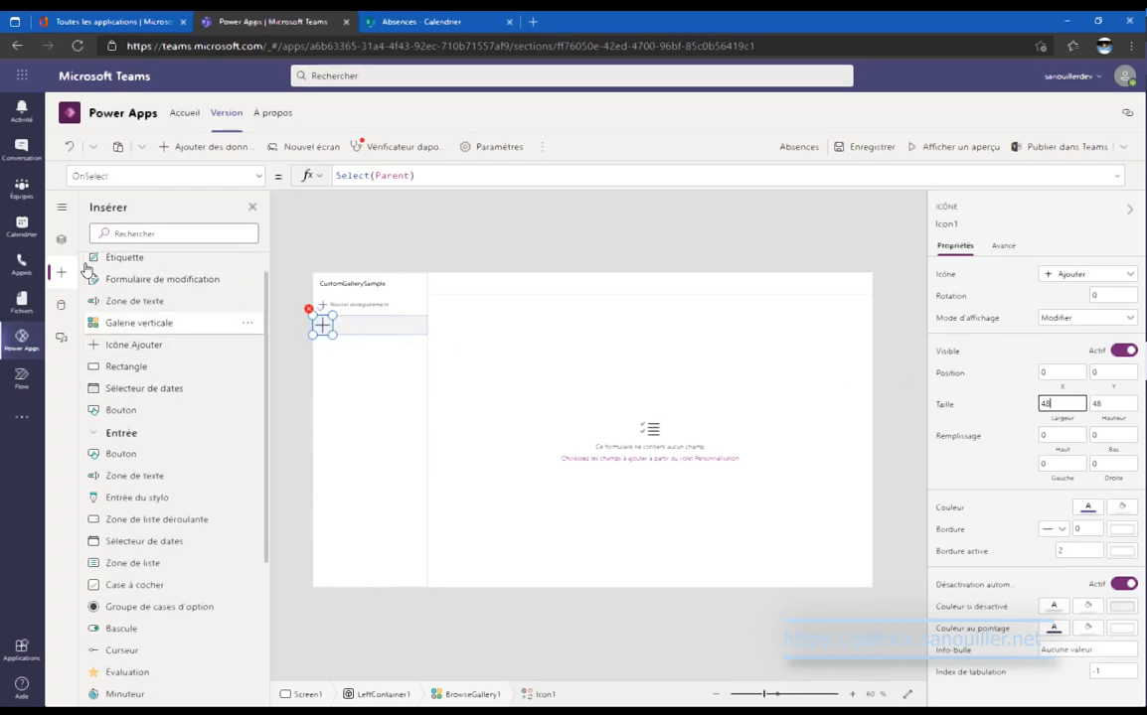
Review the new Icon1 control in the Tree view, keeping its name as Icon1.
click(60, 240)
scroll(185, 600, down, 1)
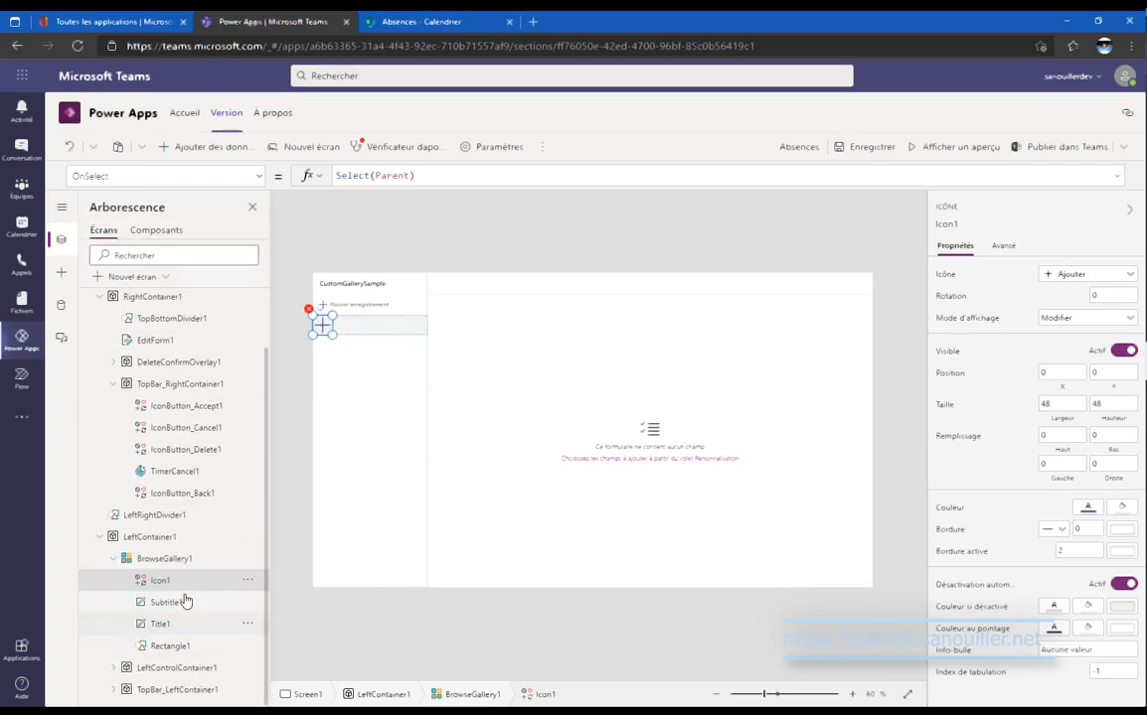
click(174, 623)
click(248, 584)
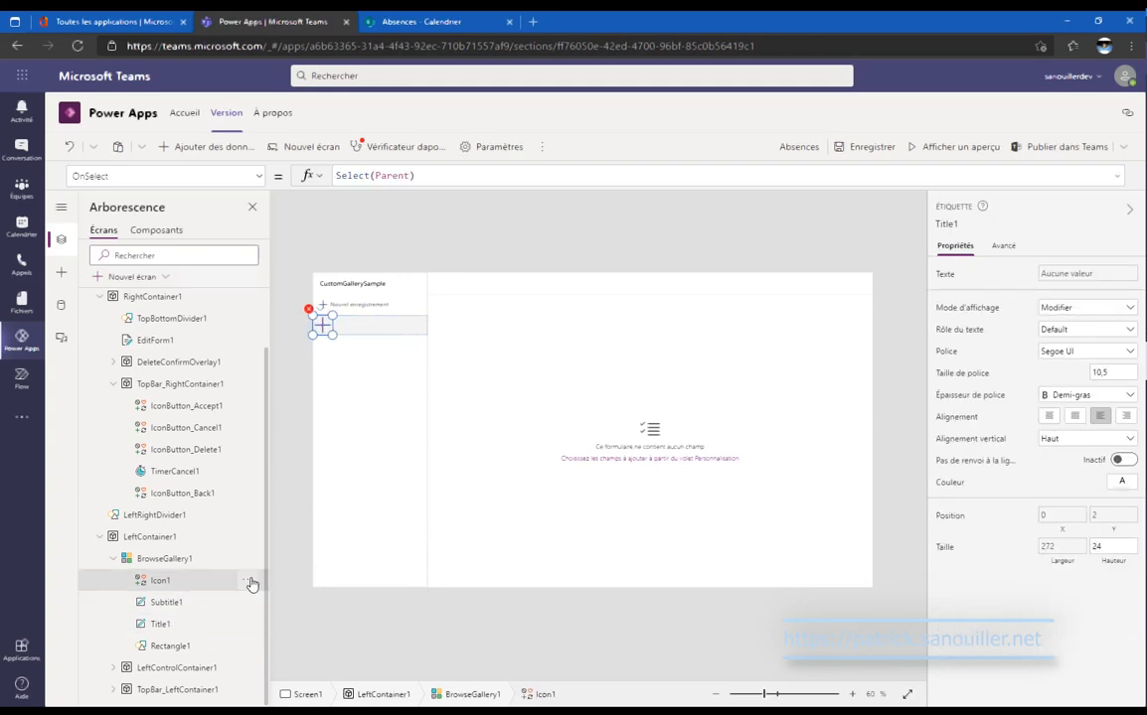
click(252, 585)
click(260, 517)
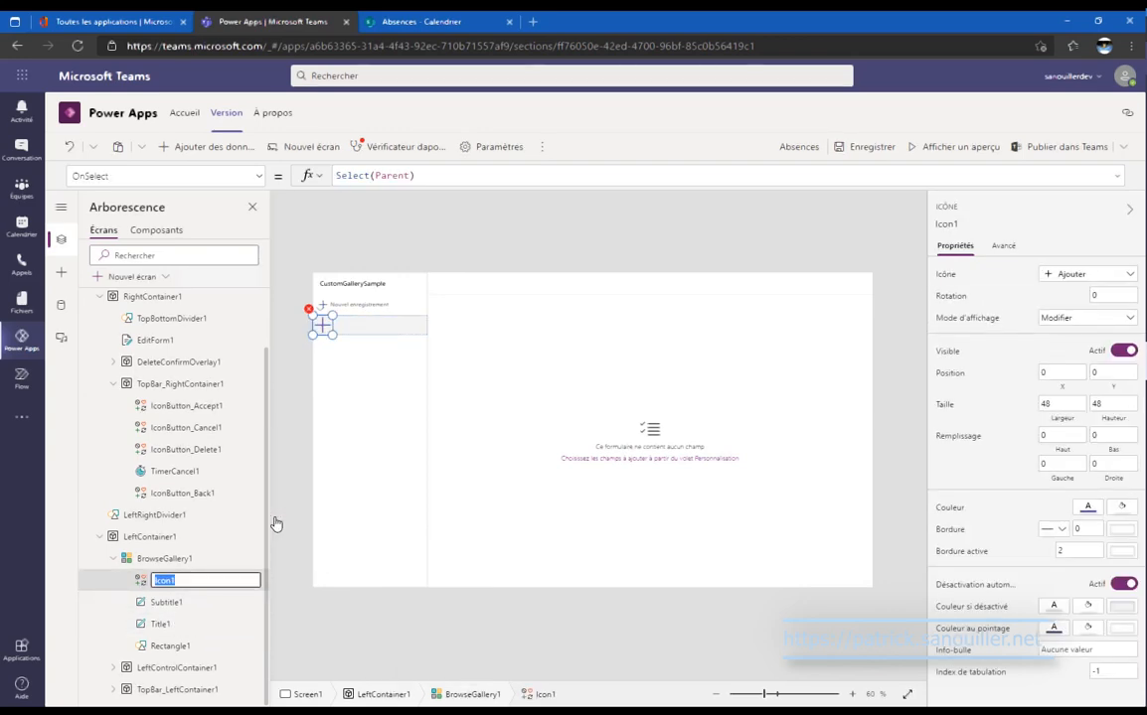
click(194, 622)
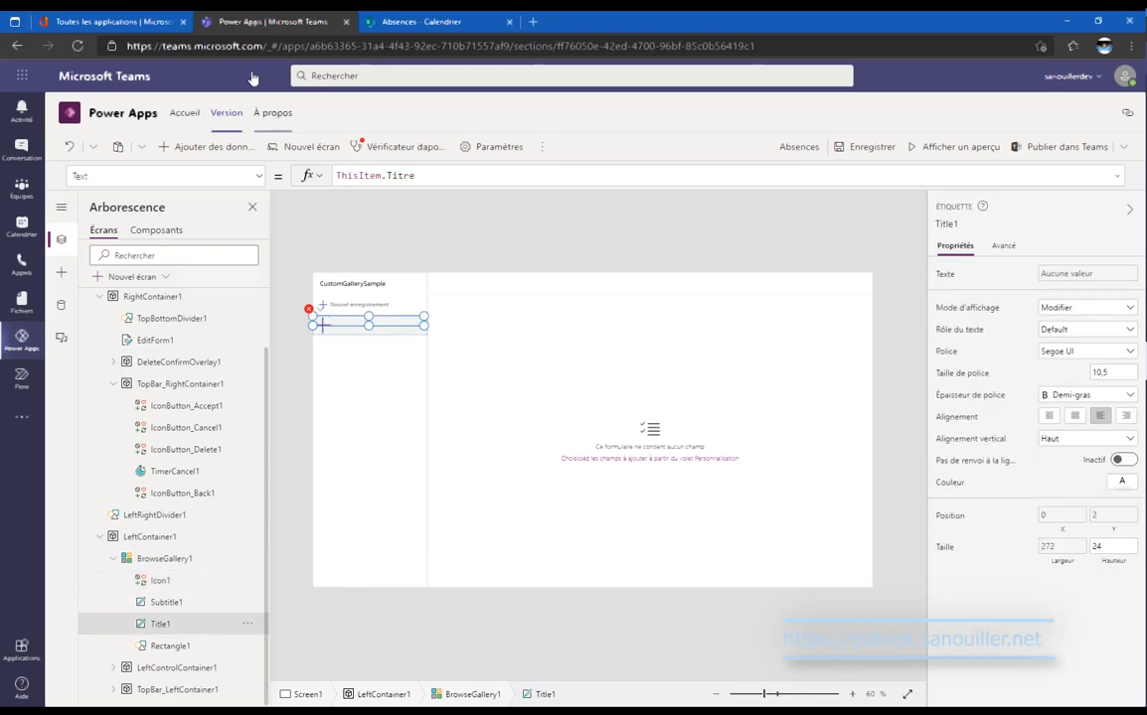
Select Title1 and Subtitle1 together and set their X to Icon1.Width.
ctrl+click(198, 602)
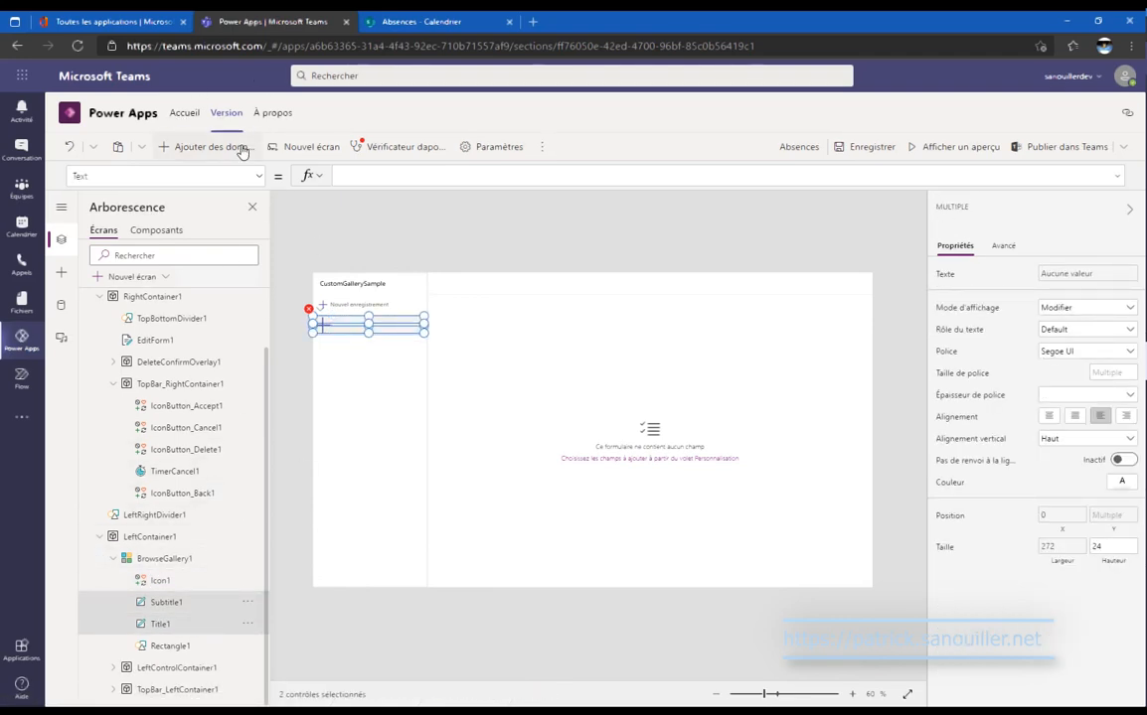
click(256, 176)
scroll(187, 394, down, 2)
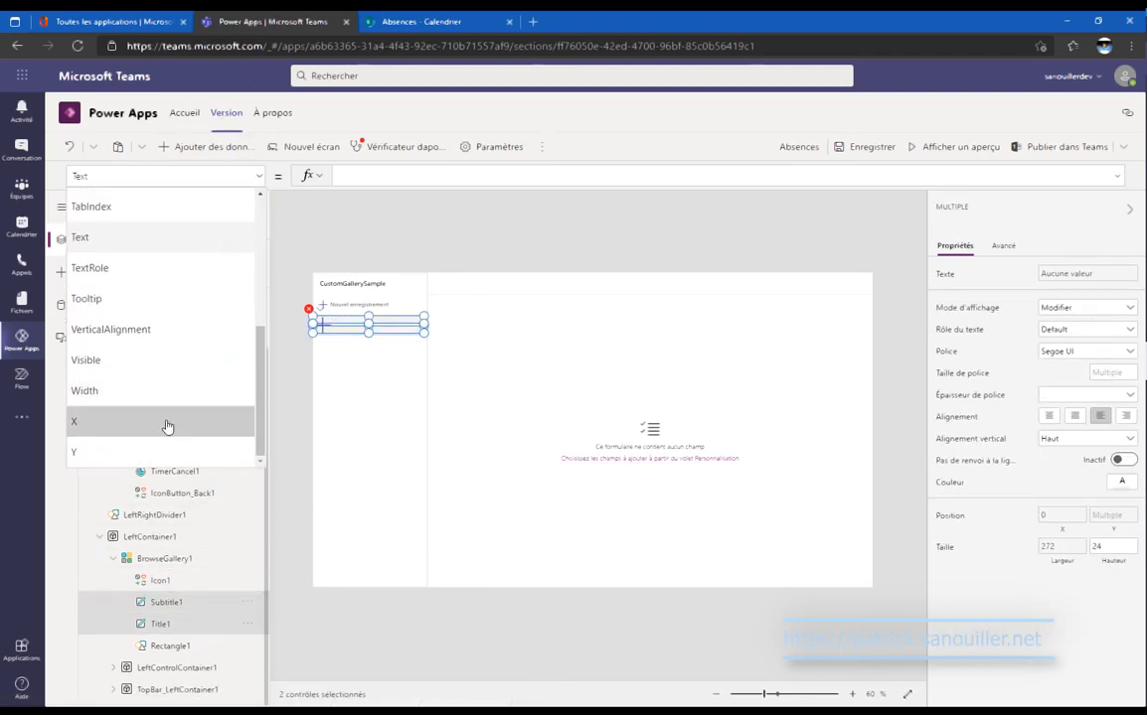
click(164, 427)
click(364, 176)
text(Icon1)
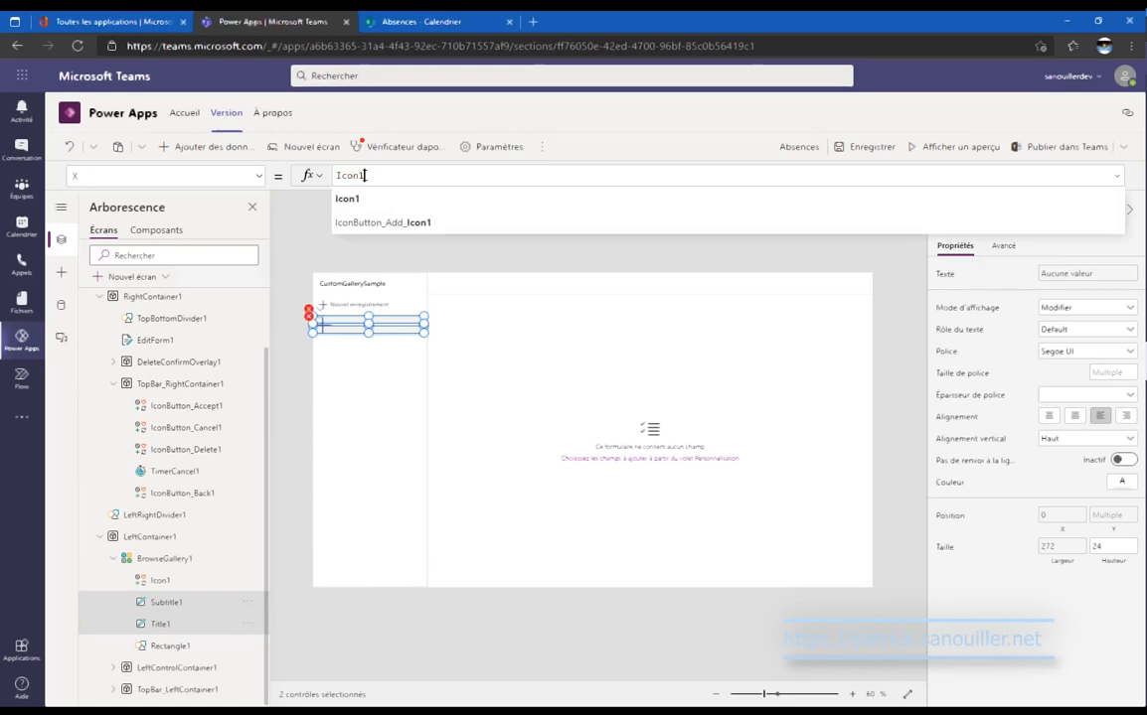
text(.Width)
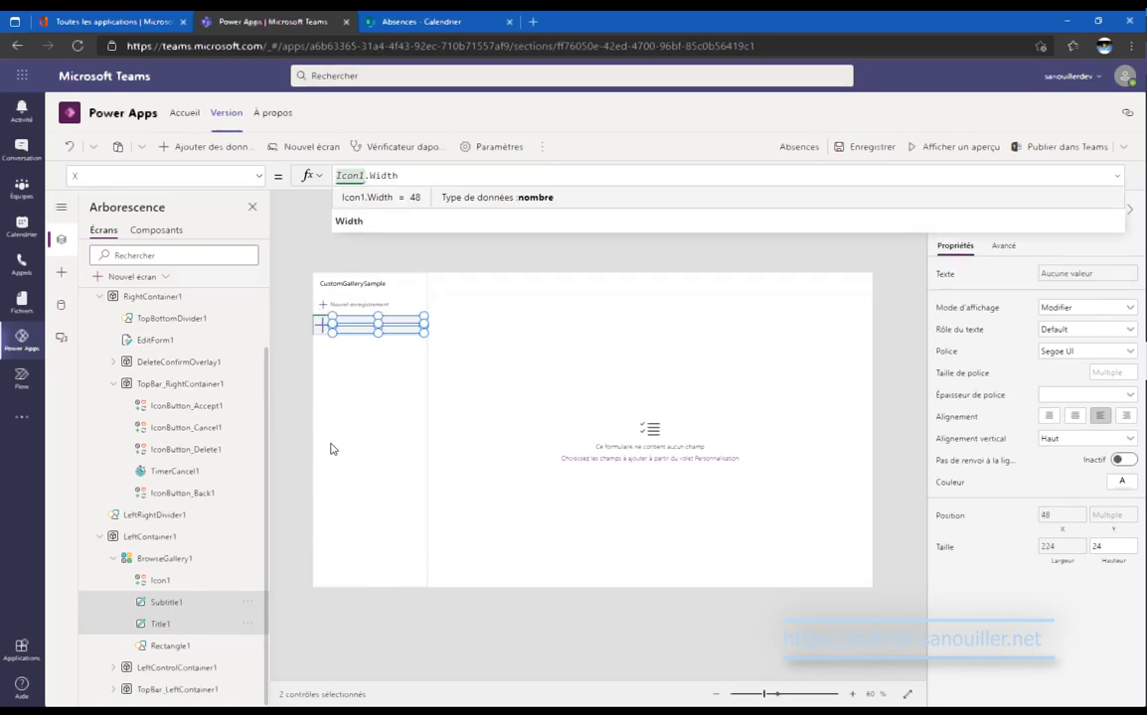
click(259, 184)
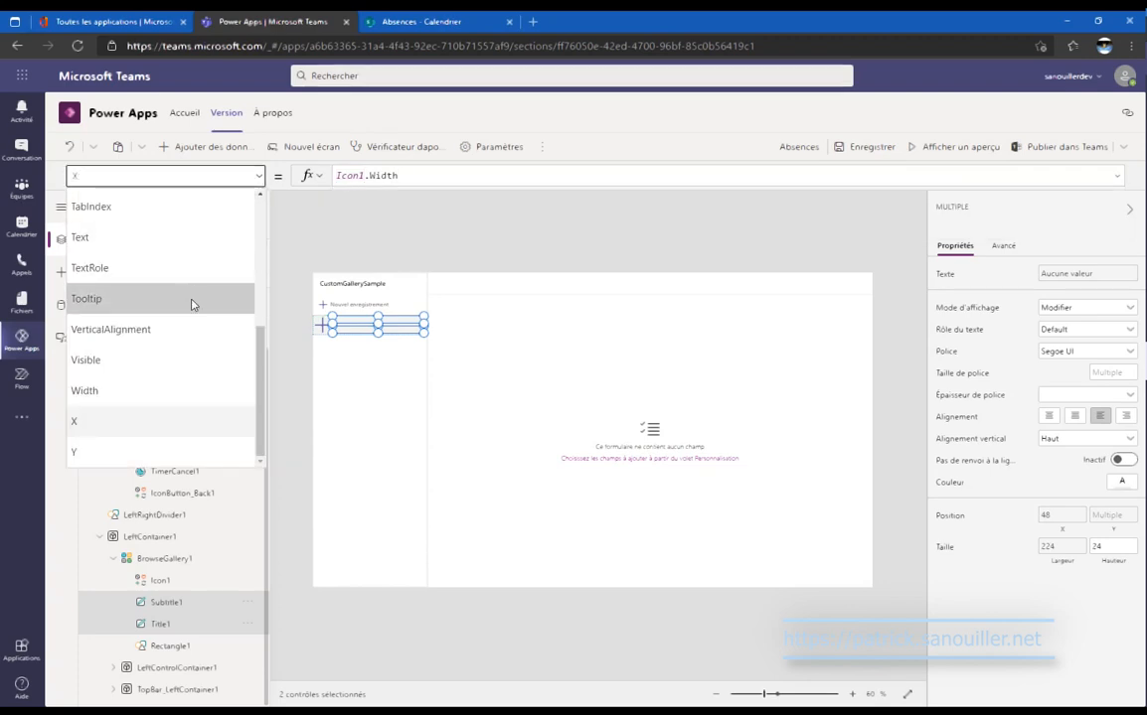
Set both labels' Width to Parent.Width-Self.X.
click(159, 397)
click(392, 174)
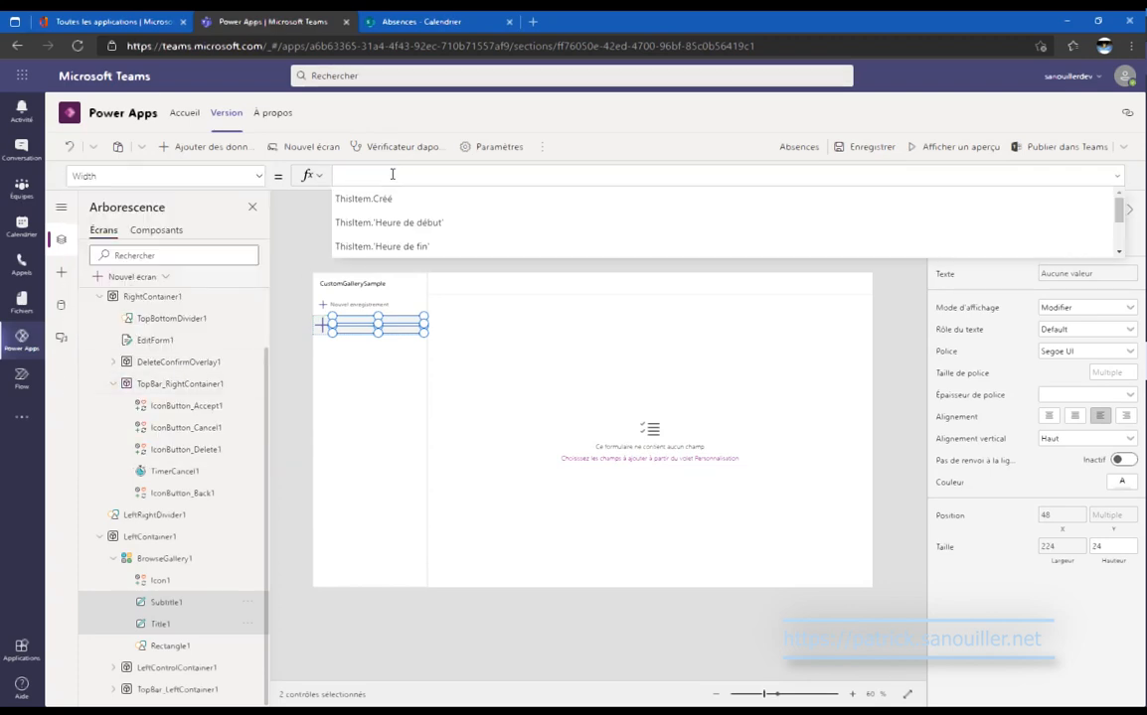
text(pare)
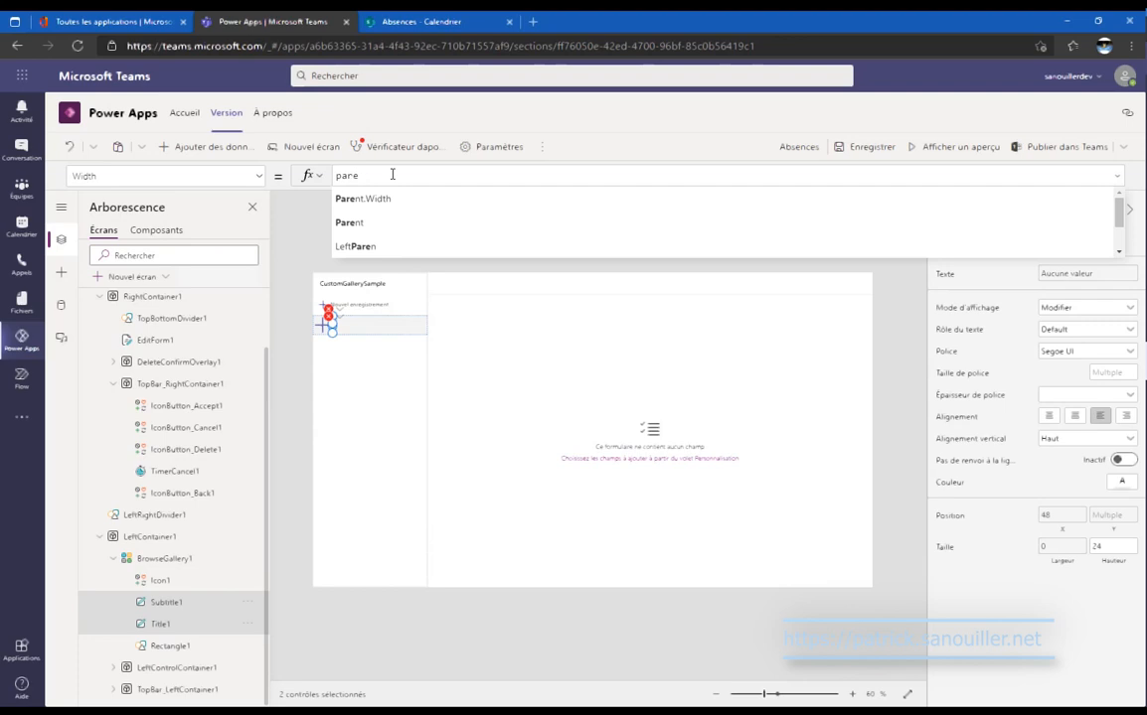
key(Tab)
text(-)
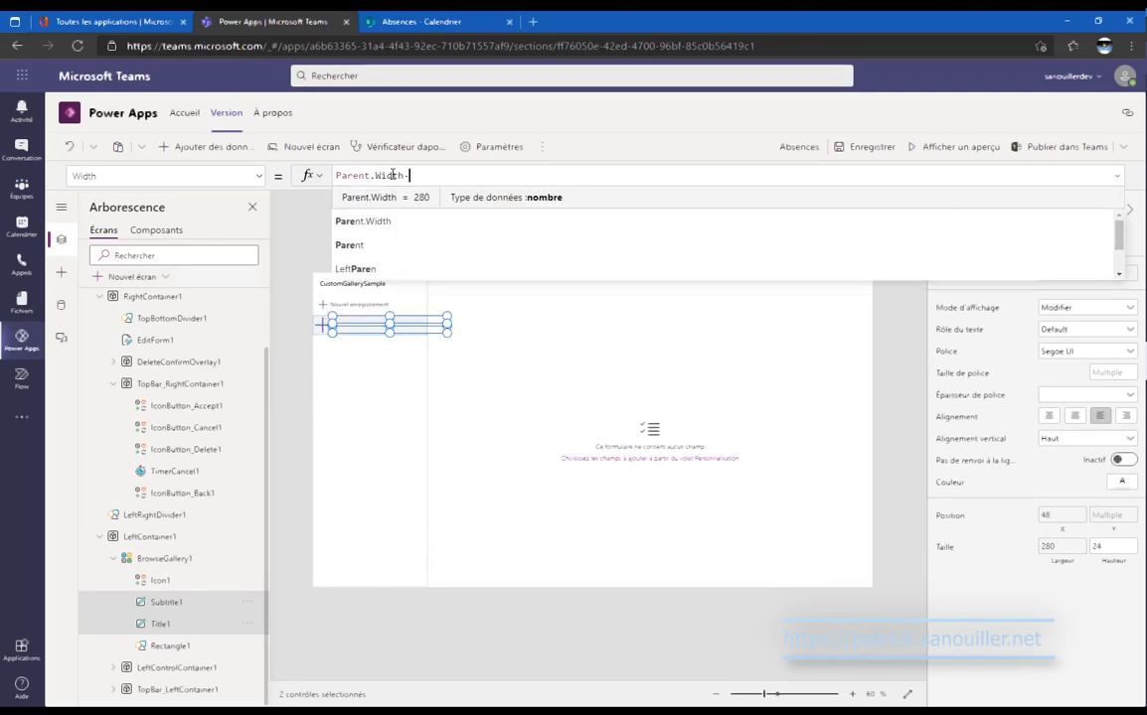
text(Sel)
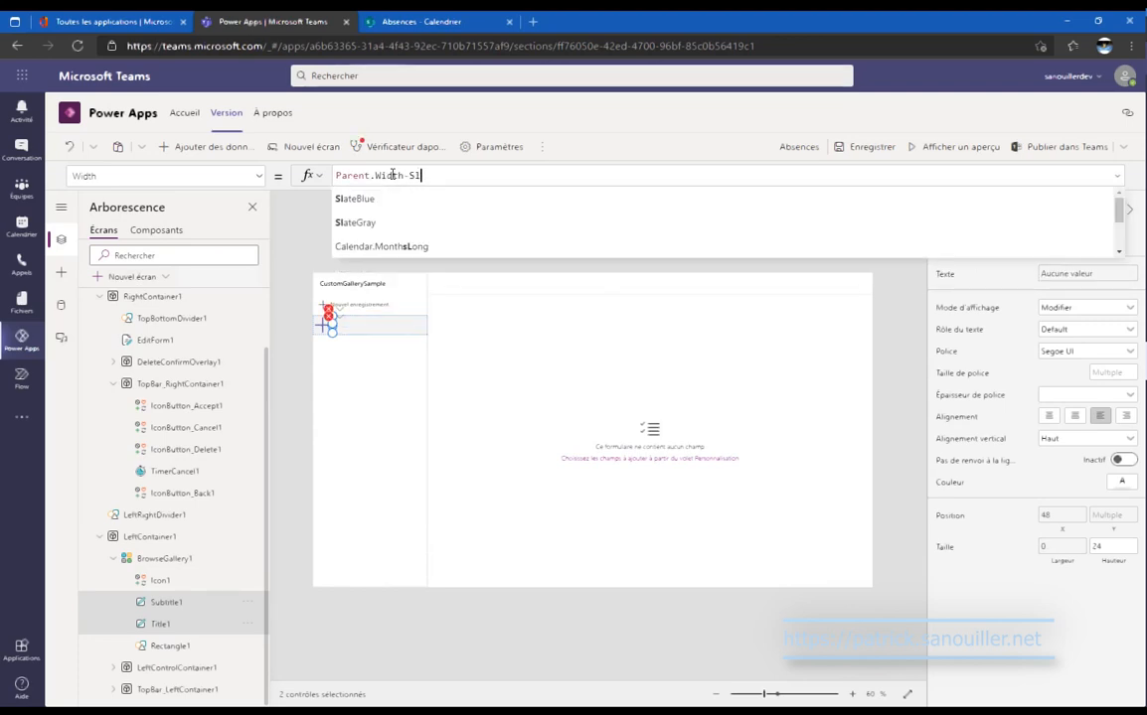
text(f-)
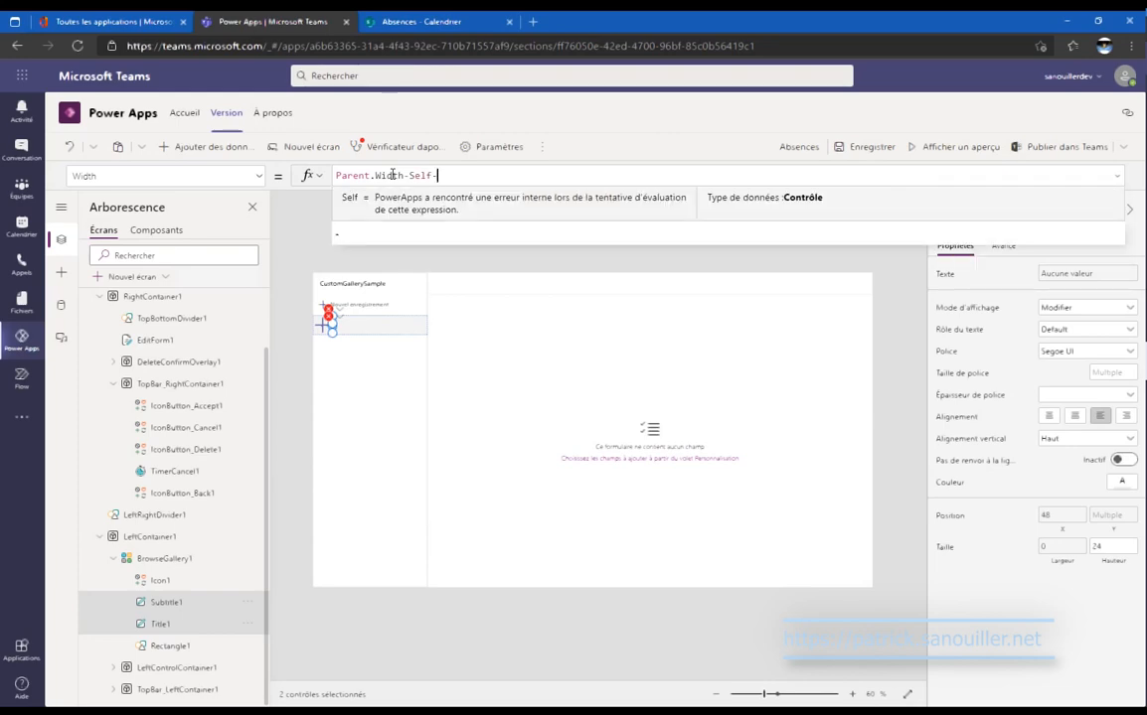
key(BackSpace)
text(.)
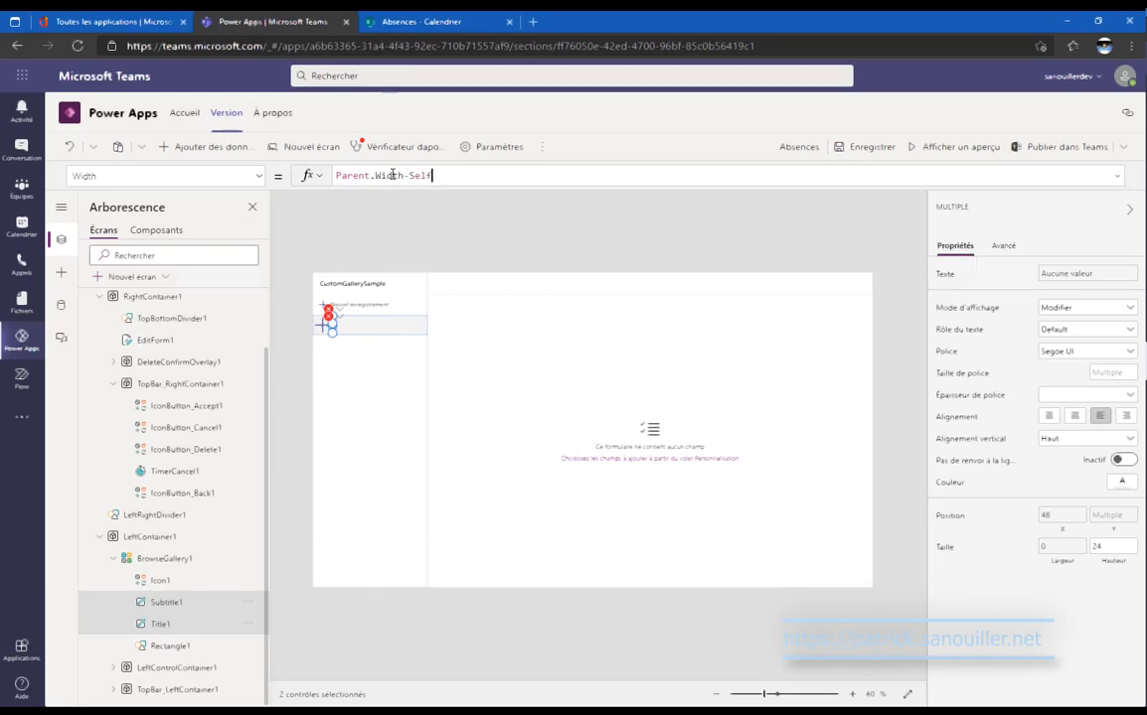
text(X)
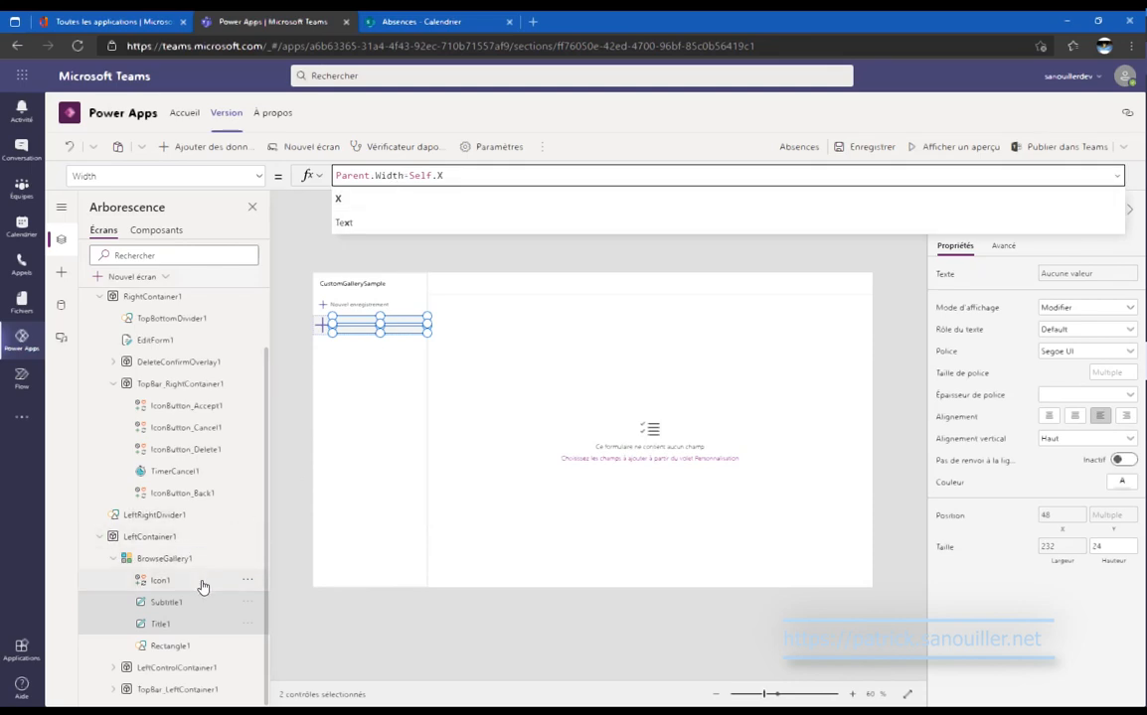
click(197, 564)
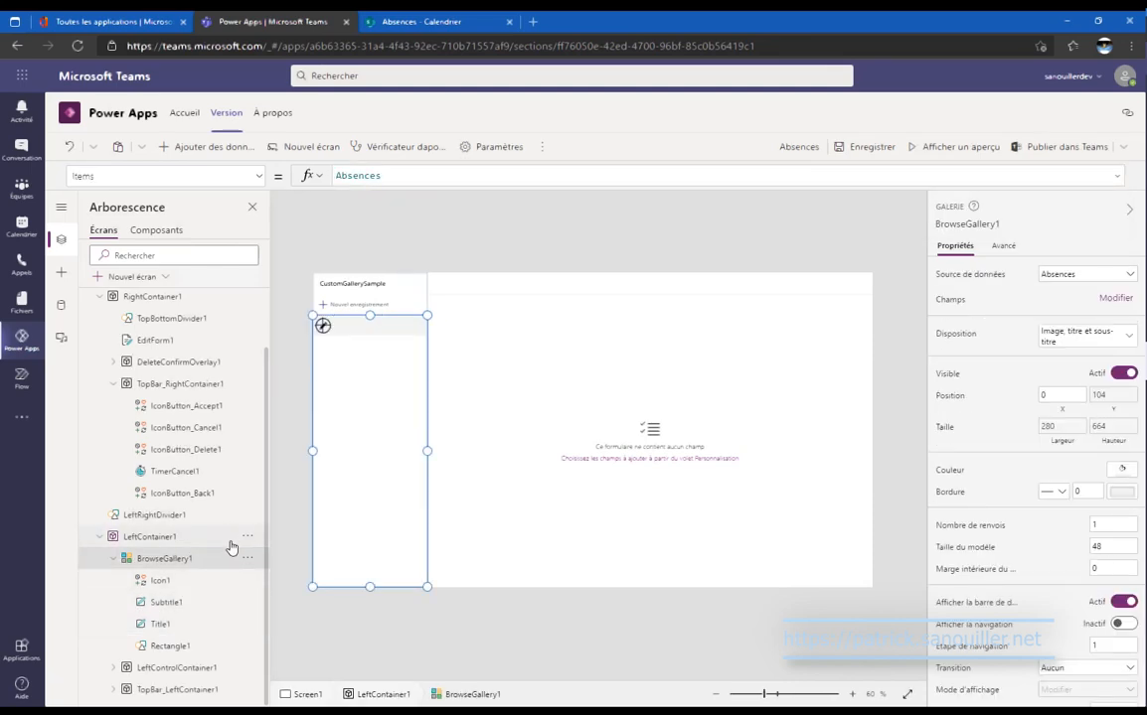
click(214, 623)
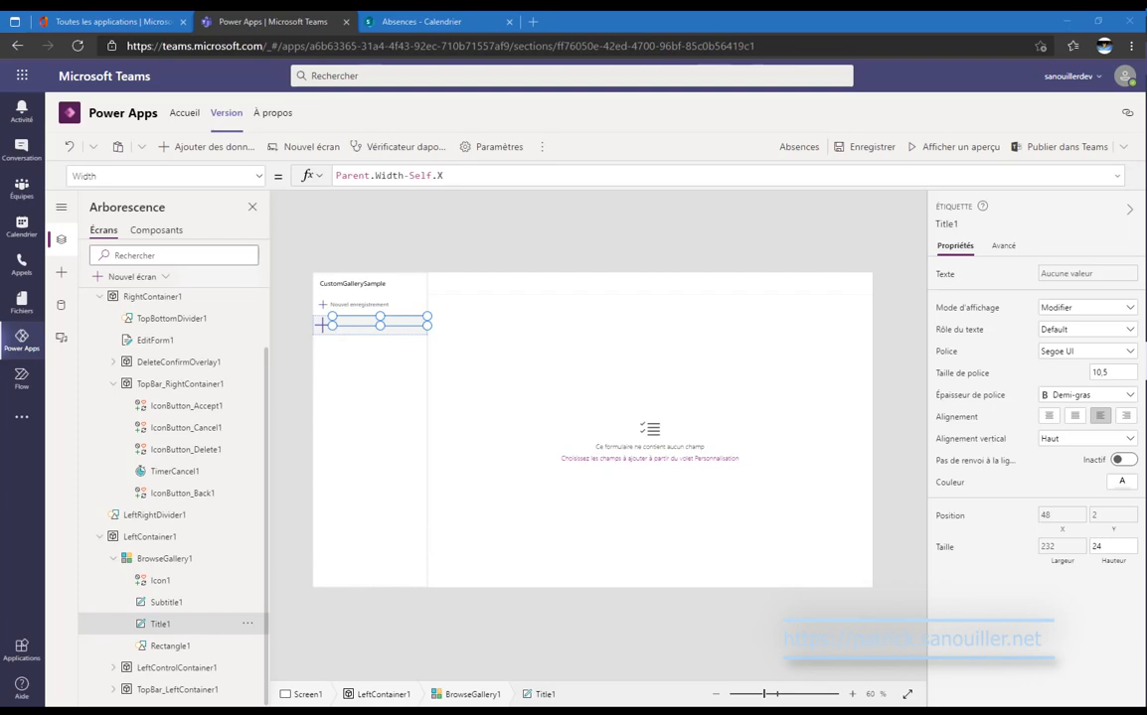
Change Title1's Text from ThisItem.Titre to ThisItem.Description.
click(448, 179)
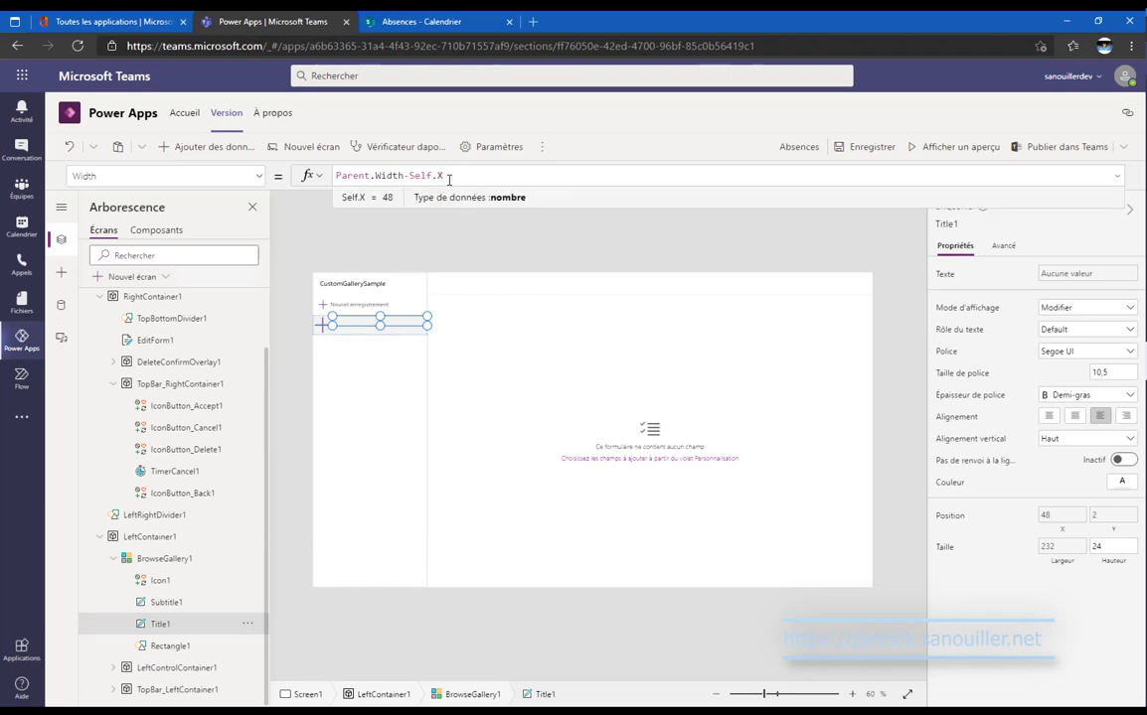
click(253, 179)
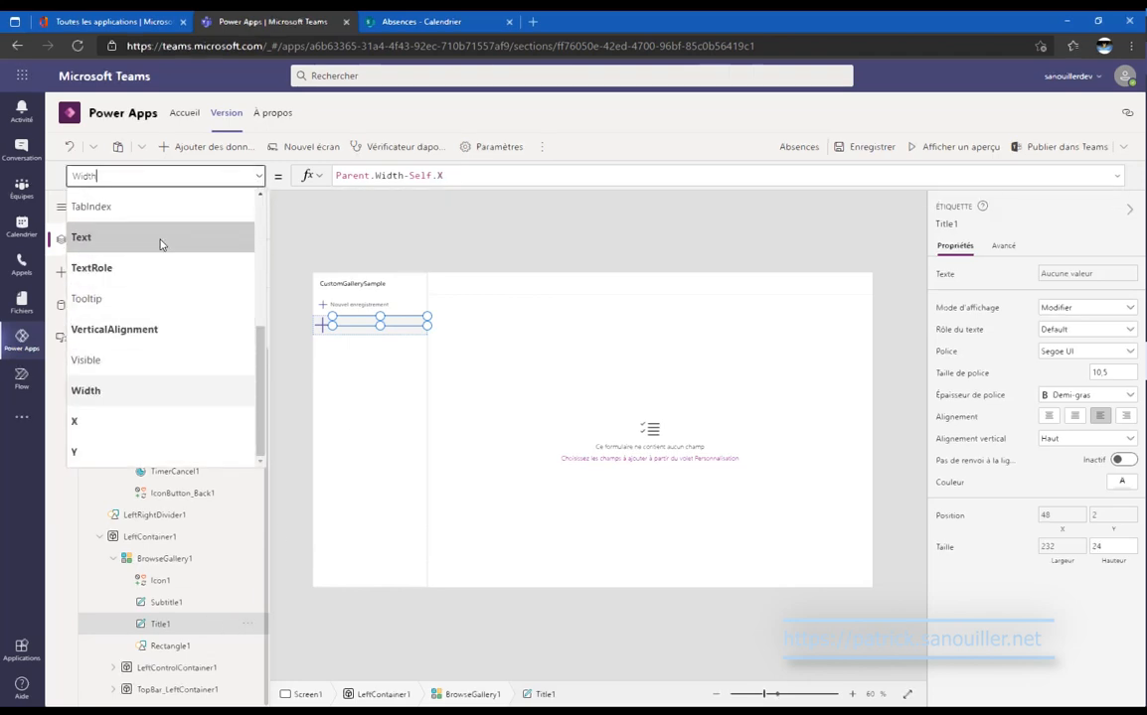
click(162, 241)
double_click(395, 174)
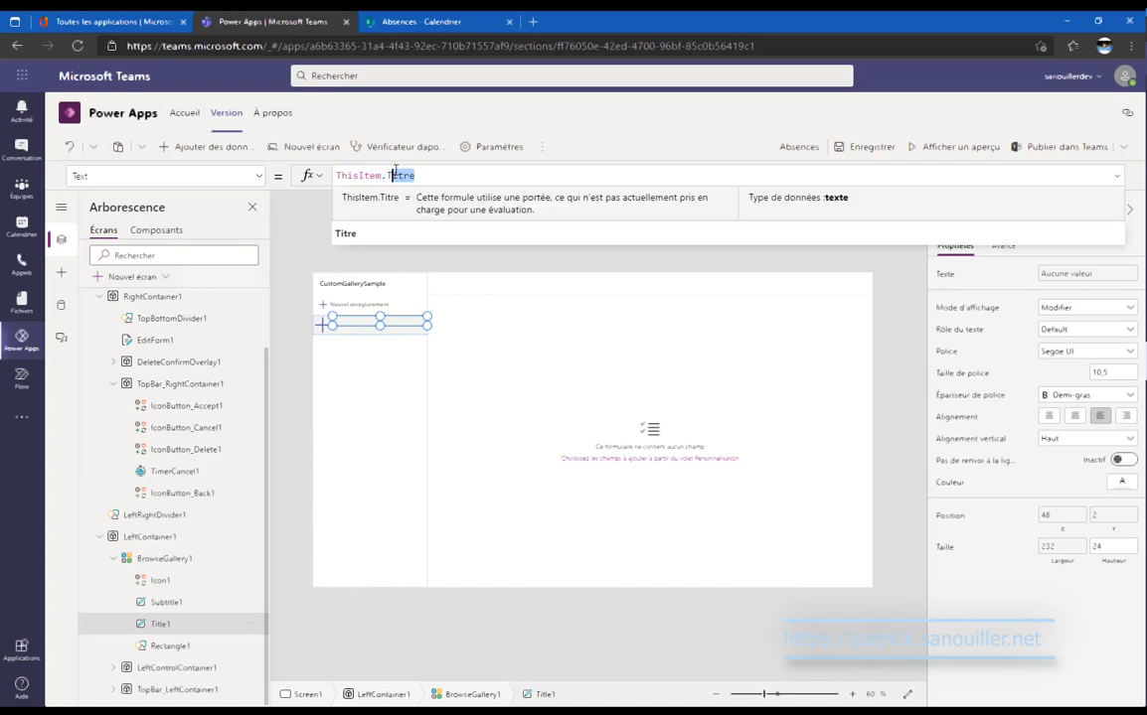
text(Descripti)
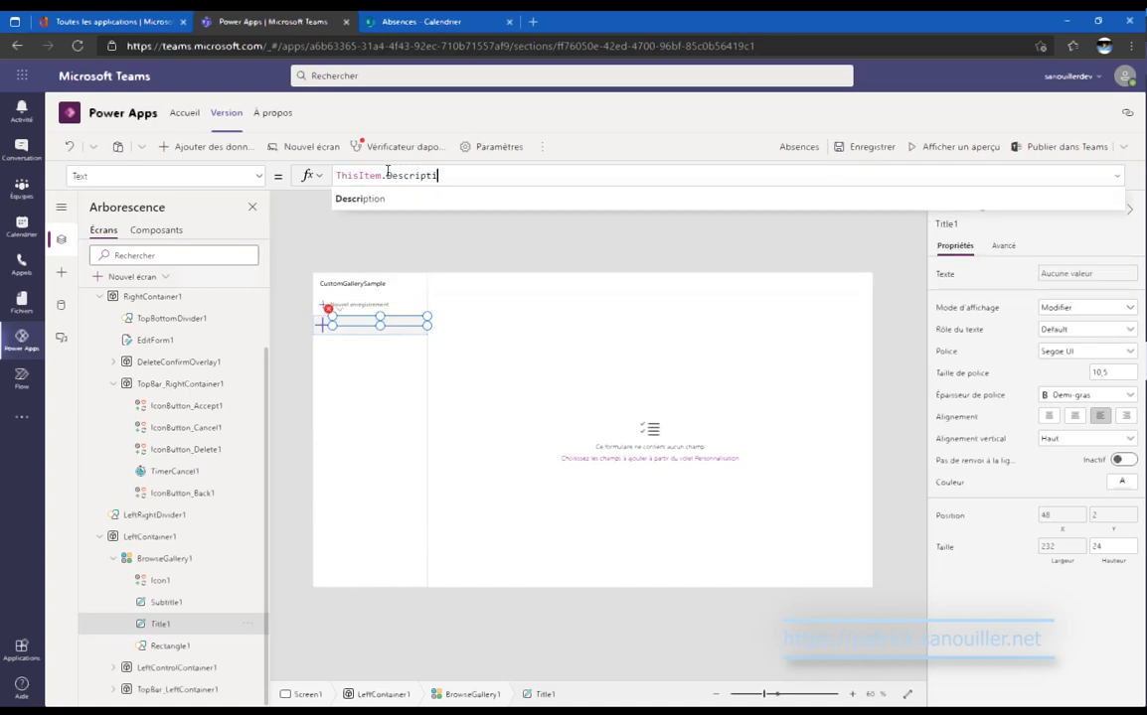
text(on)
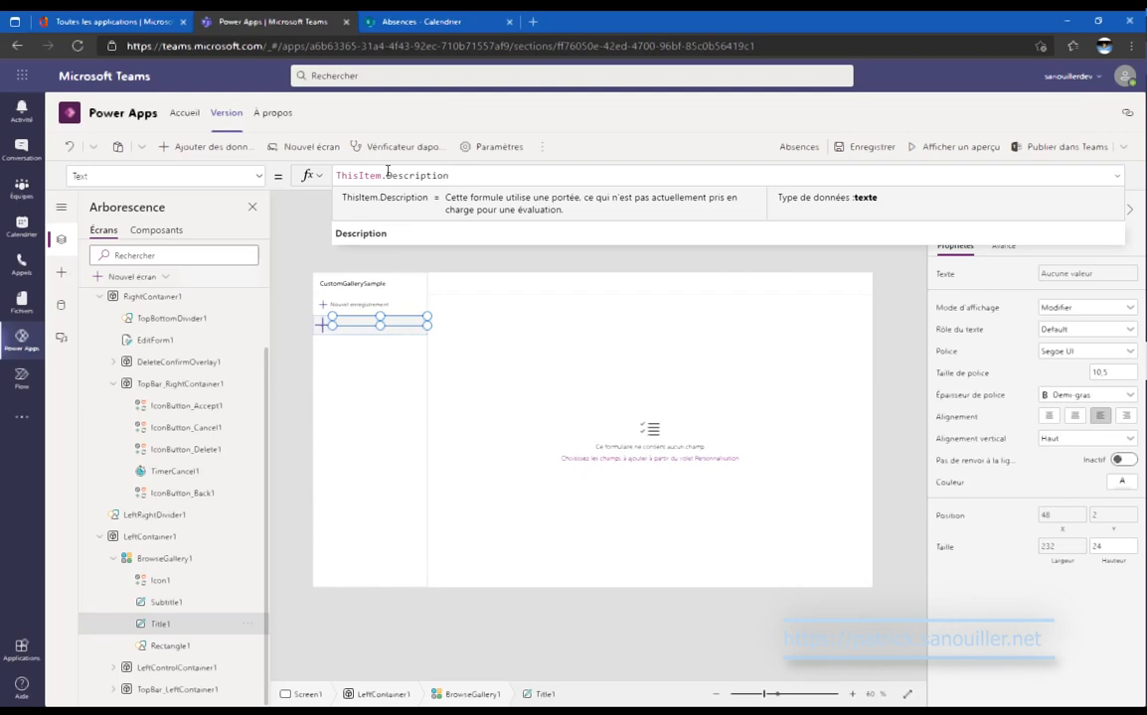
click(368, 341)
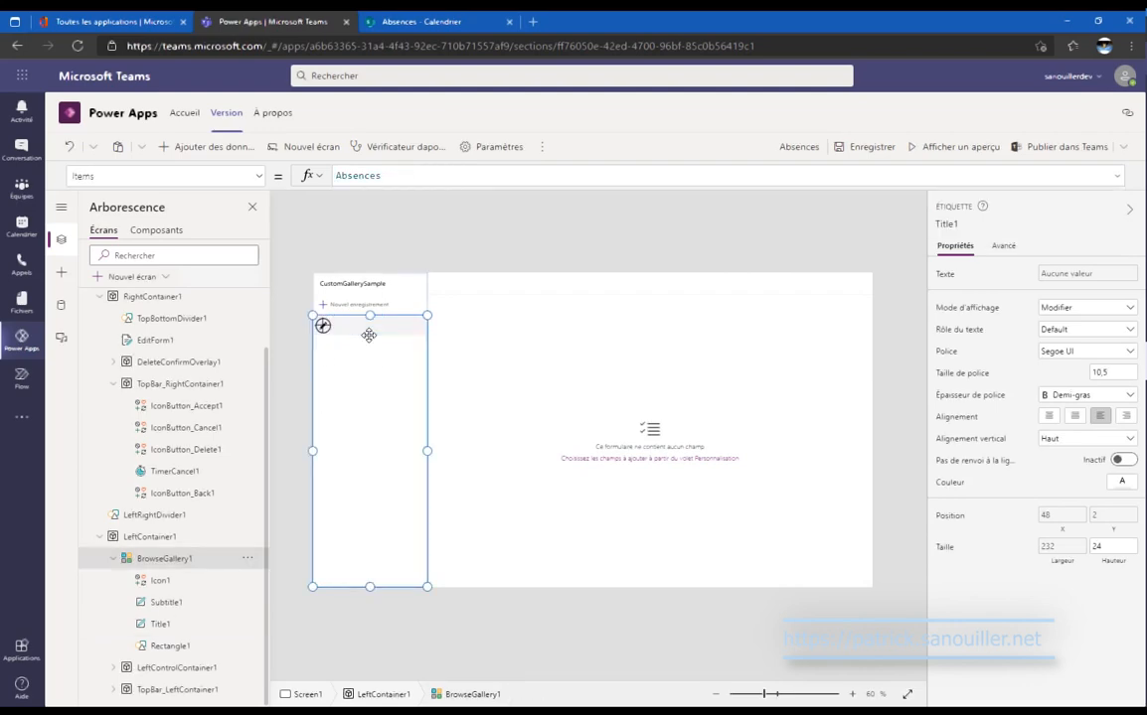
click(166, 602)
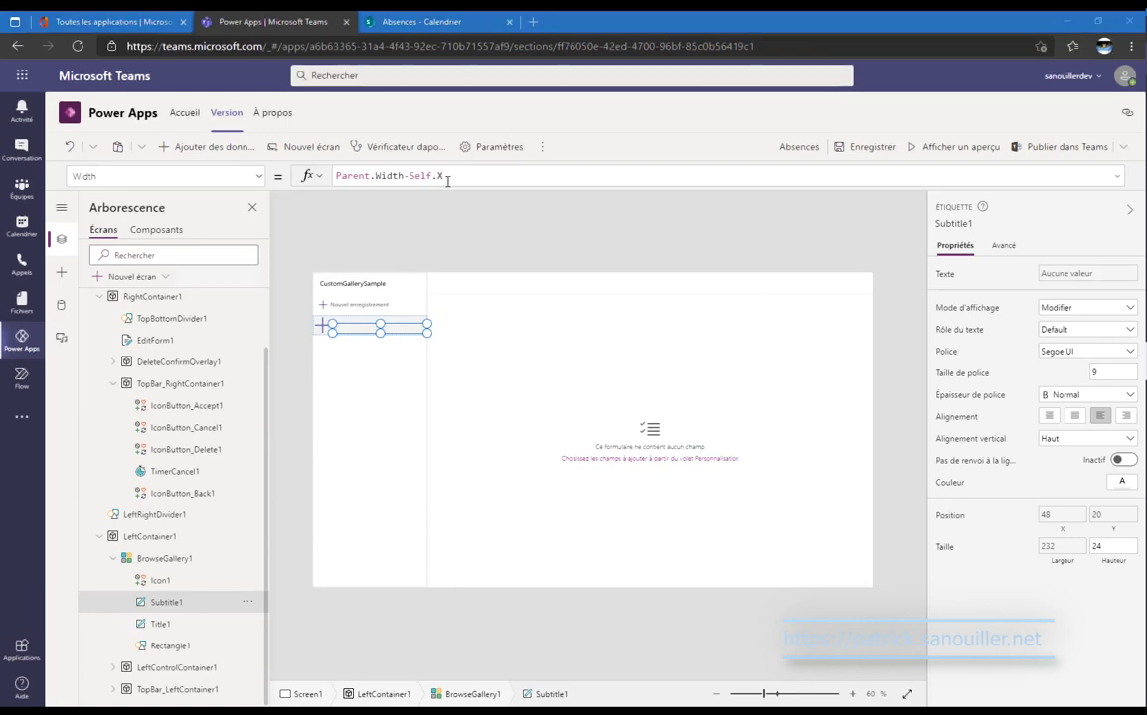
Set Subtitle1's Text to ThisItem.'Heure de début' & " - " & ThisItem.'Heure de fin'.
click(234, 176)
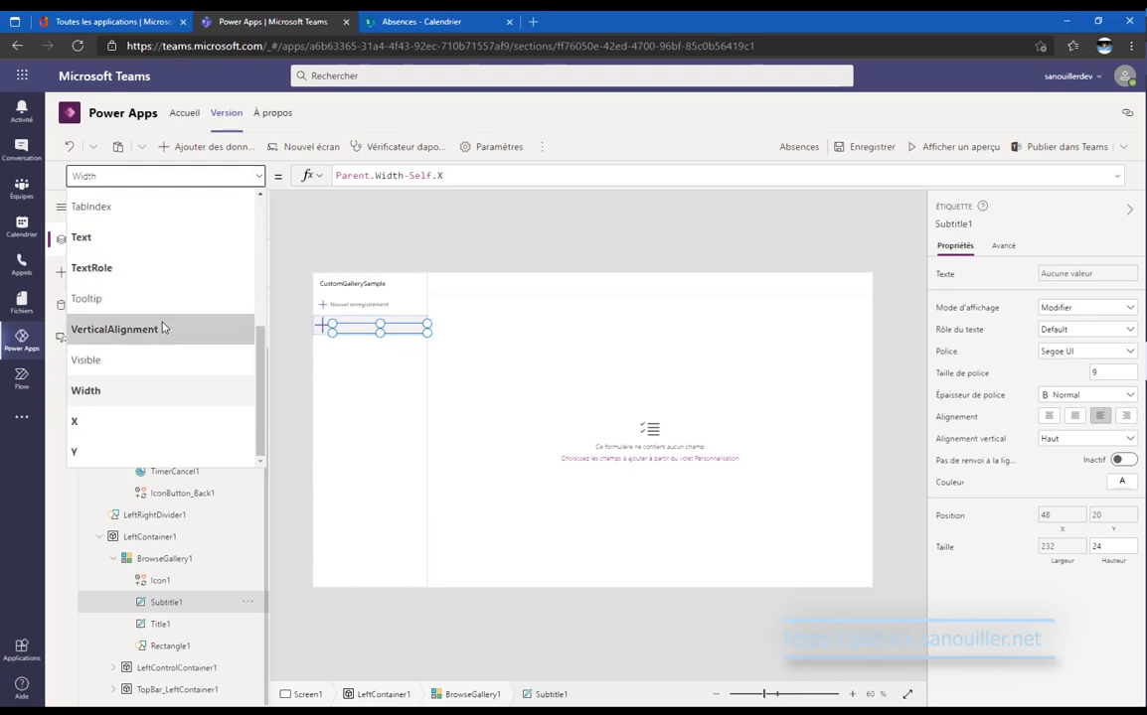
click(159, 239)
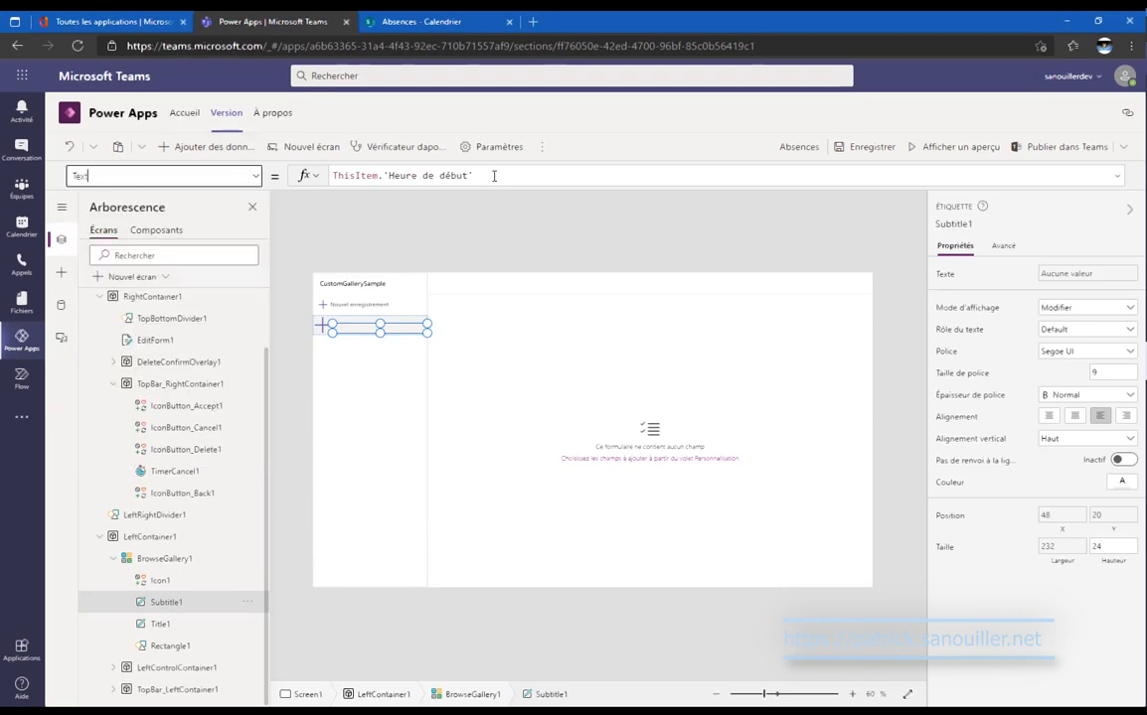
click(494, 175)
key(ctrl+a)
text(ThisItem.'Heure de début' & " - " & ThisItem.'Heure de fin')
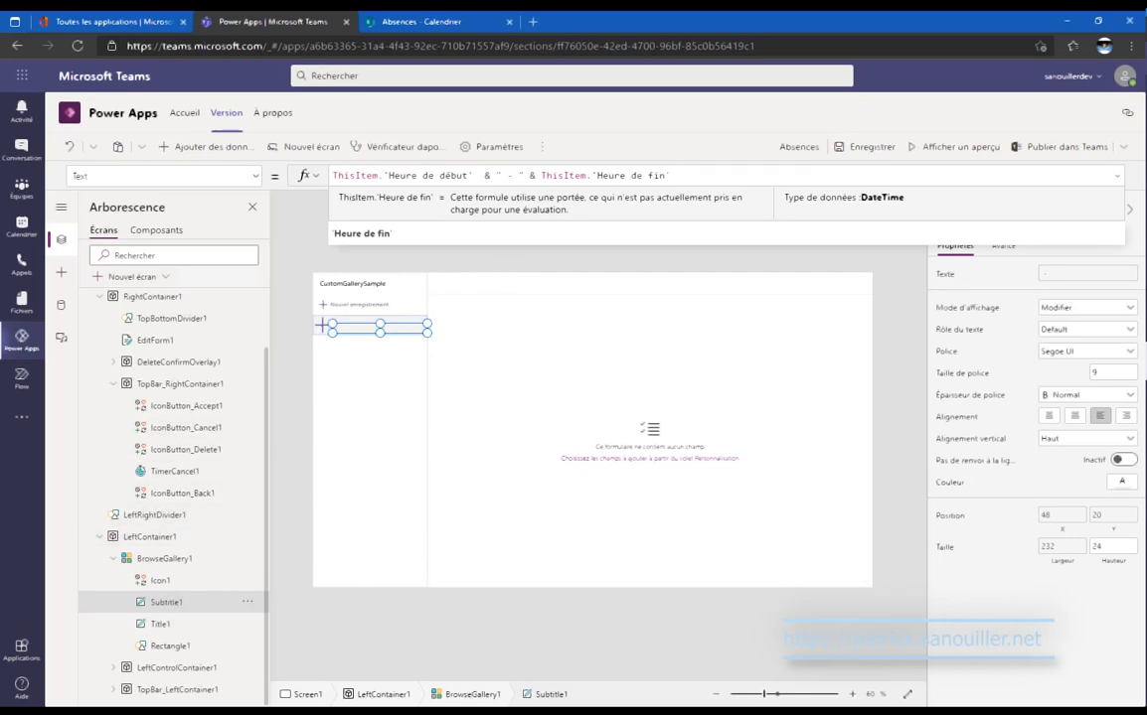
click(1126, 146)
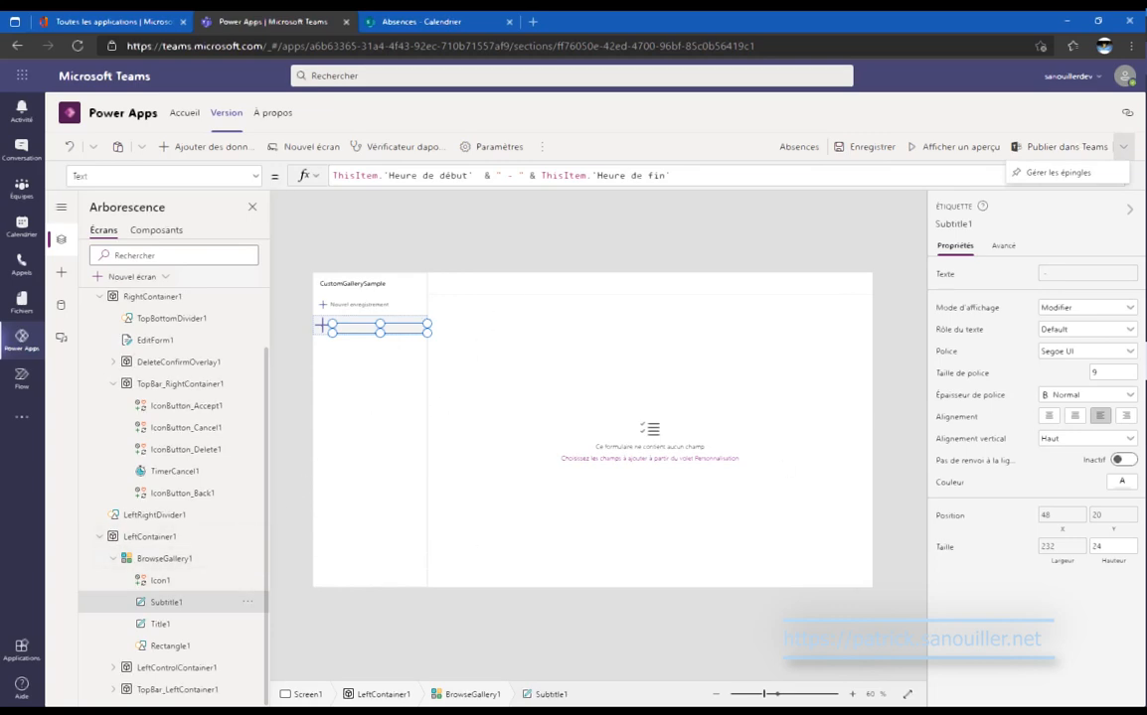
click(197, 581)
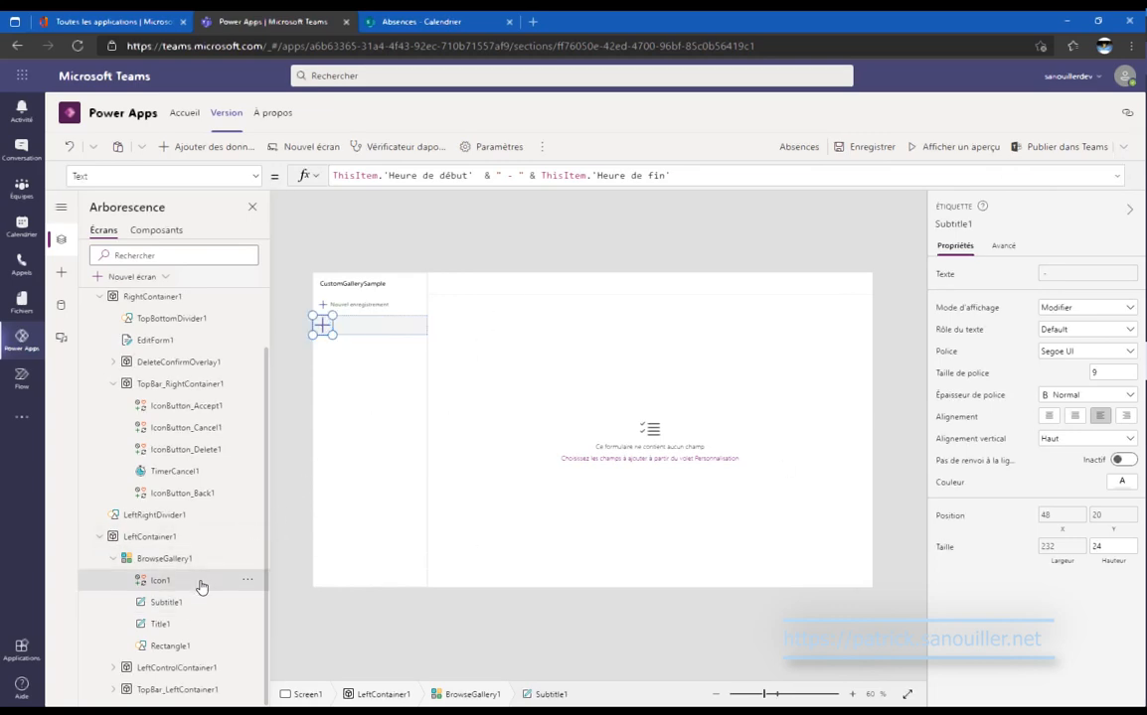
click(256, 178)
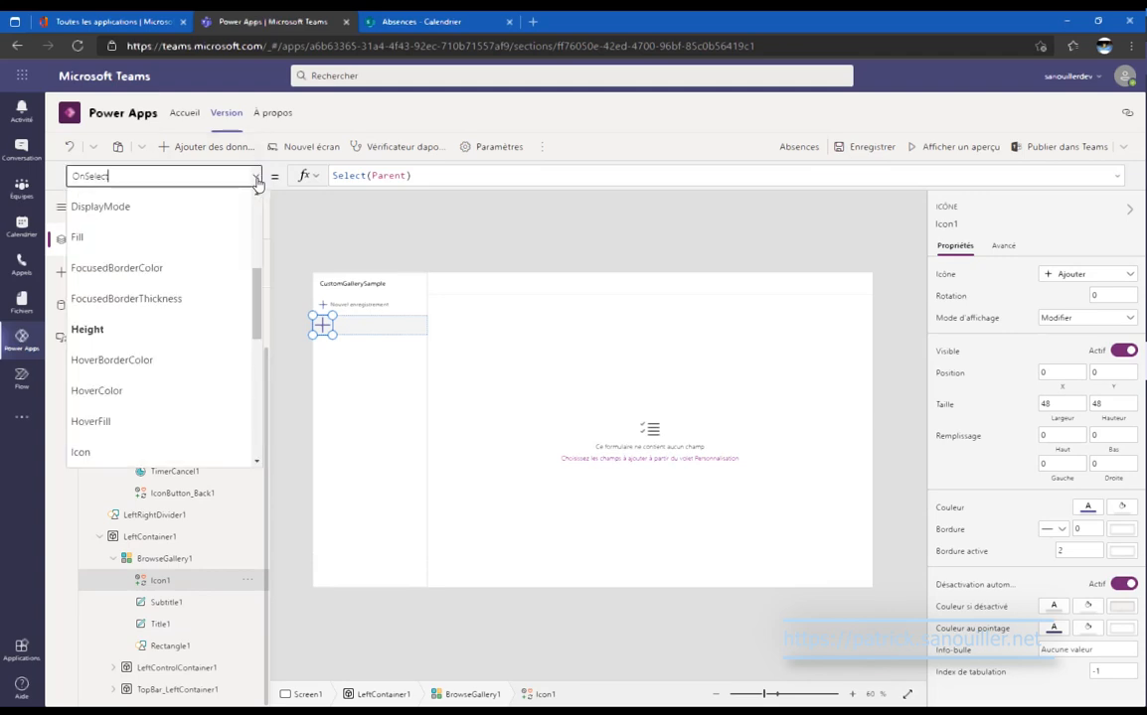
Open the Absences list's Paramètres from SharePoint Site contents, then return to Power Apps.
click(401, 25)
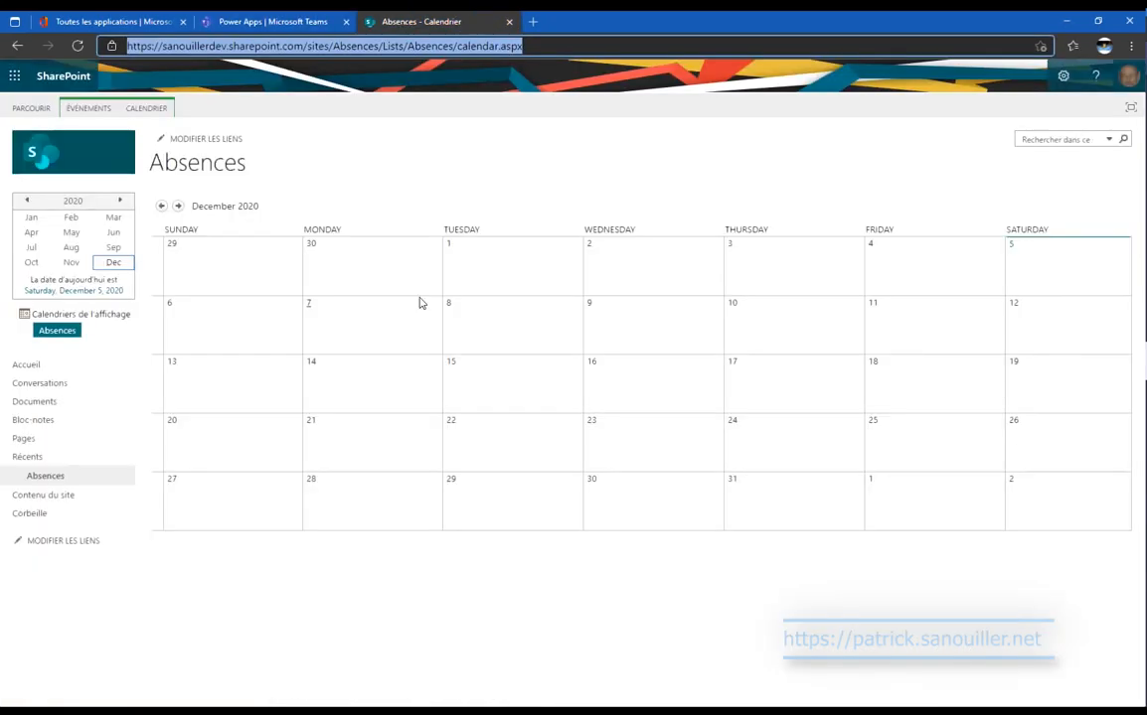
click(44, 495)
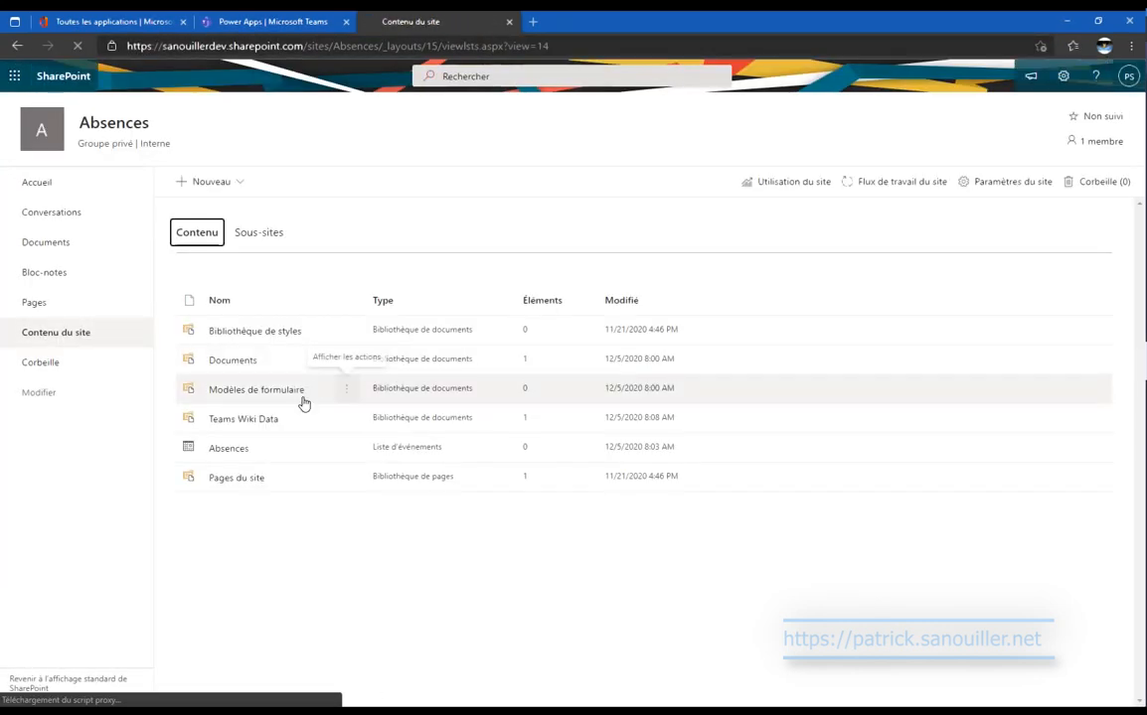
click(348, 452)
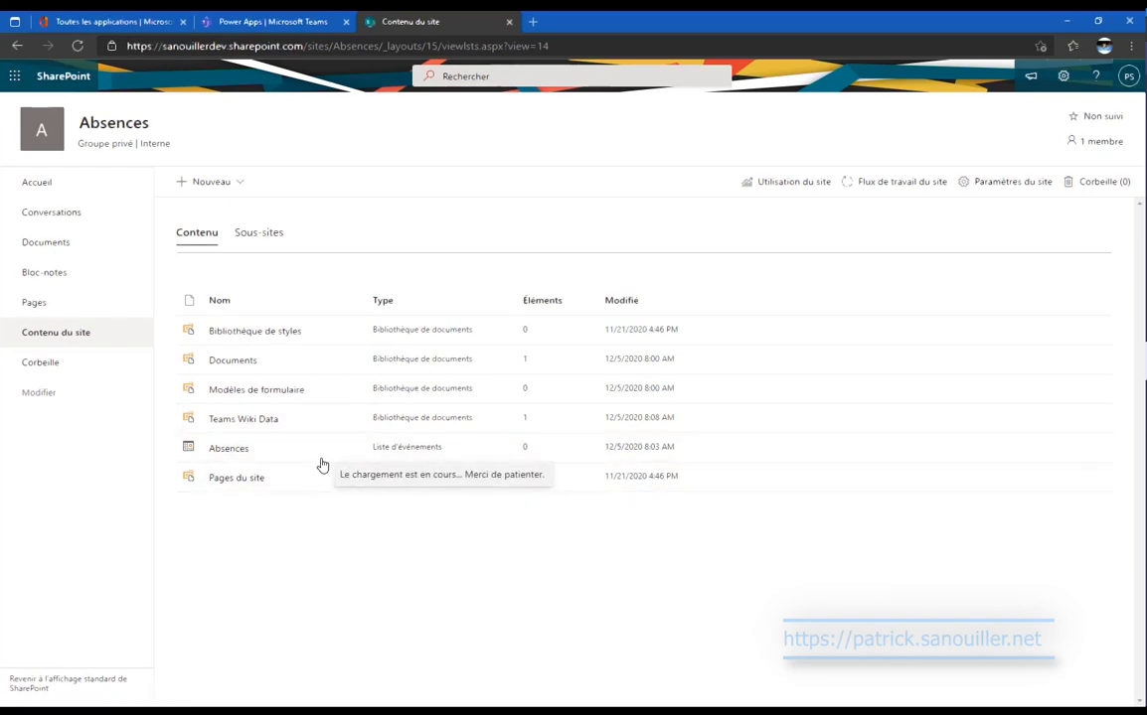
click(356, 498)
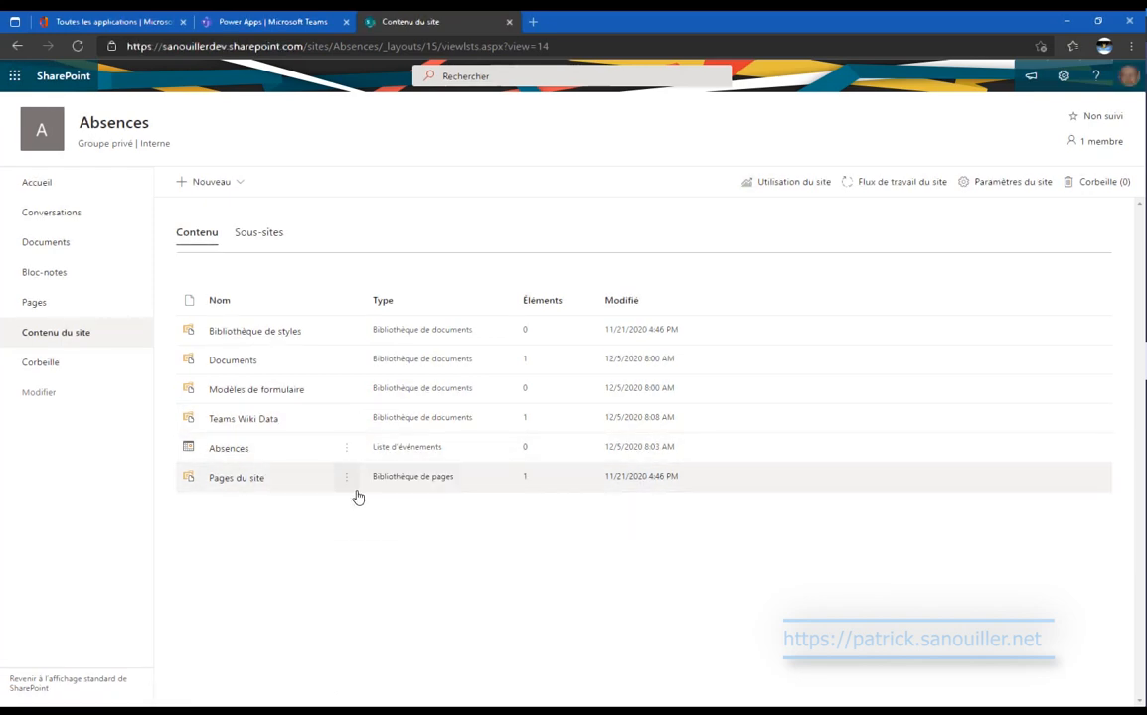
click(280, 14)
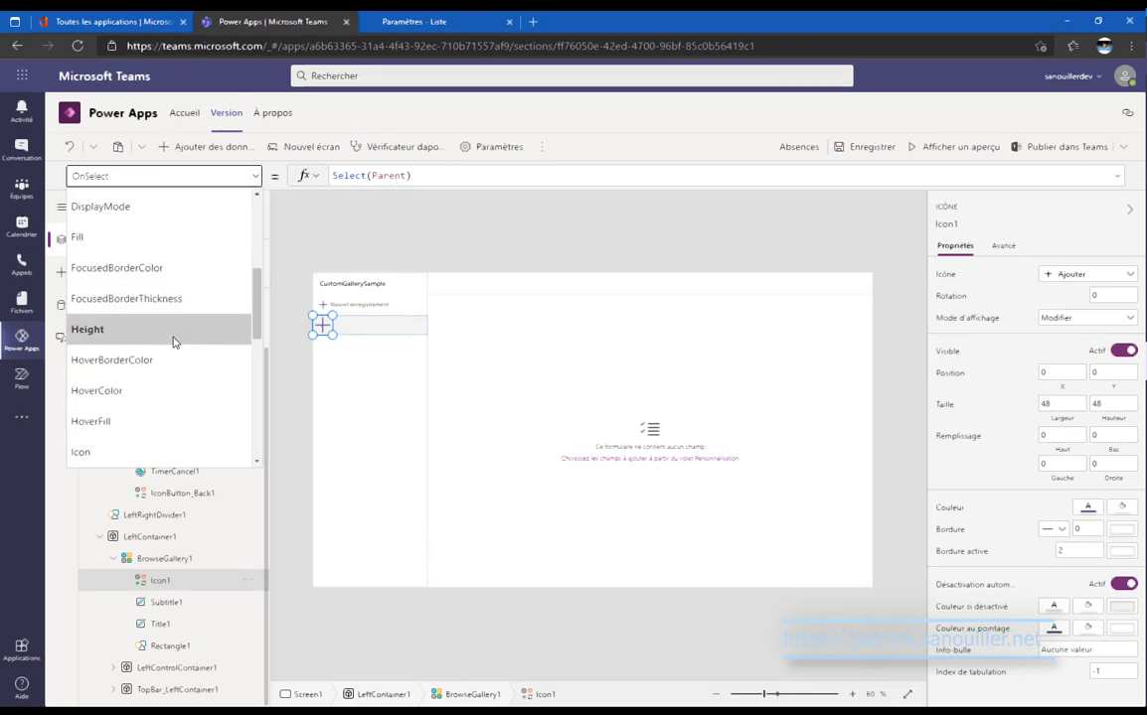
Replace Icon1's Icon formula Icon.Add with a Switch function.
scroll(173, 342, up, 1)
scroll(171, 341, down, 2)
click(169, 403)
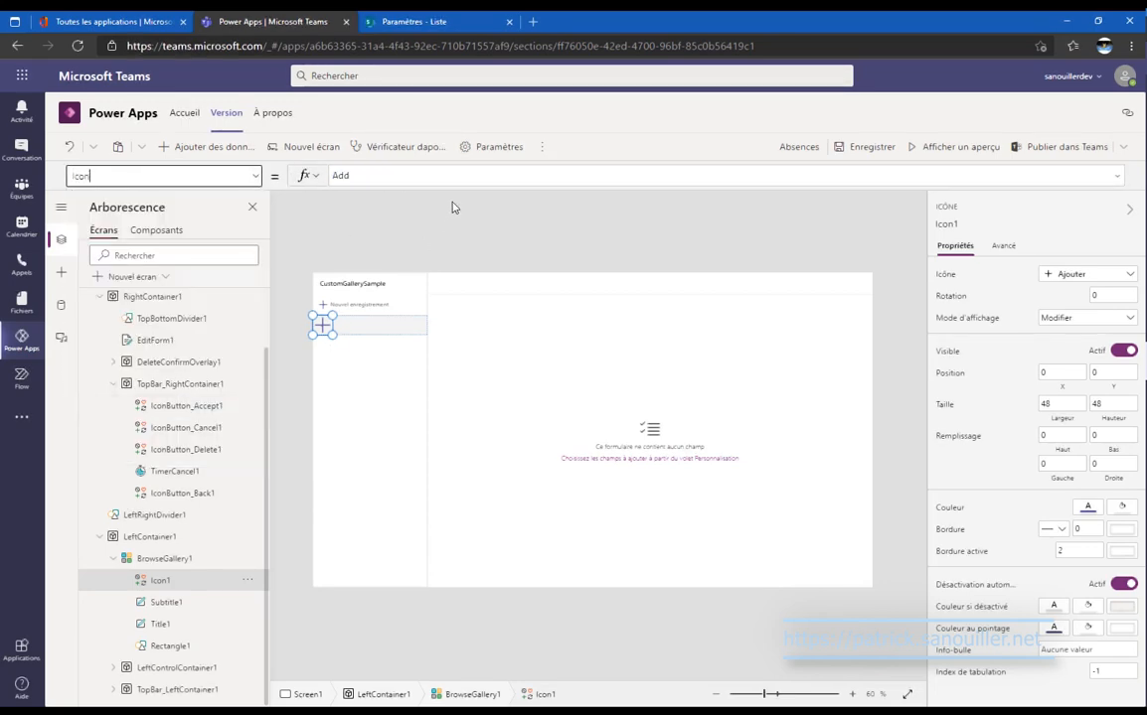
click(338, 175)
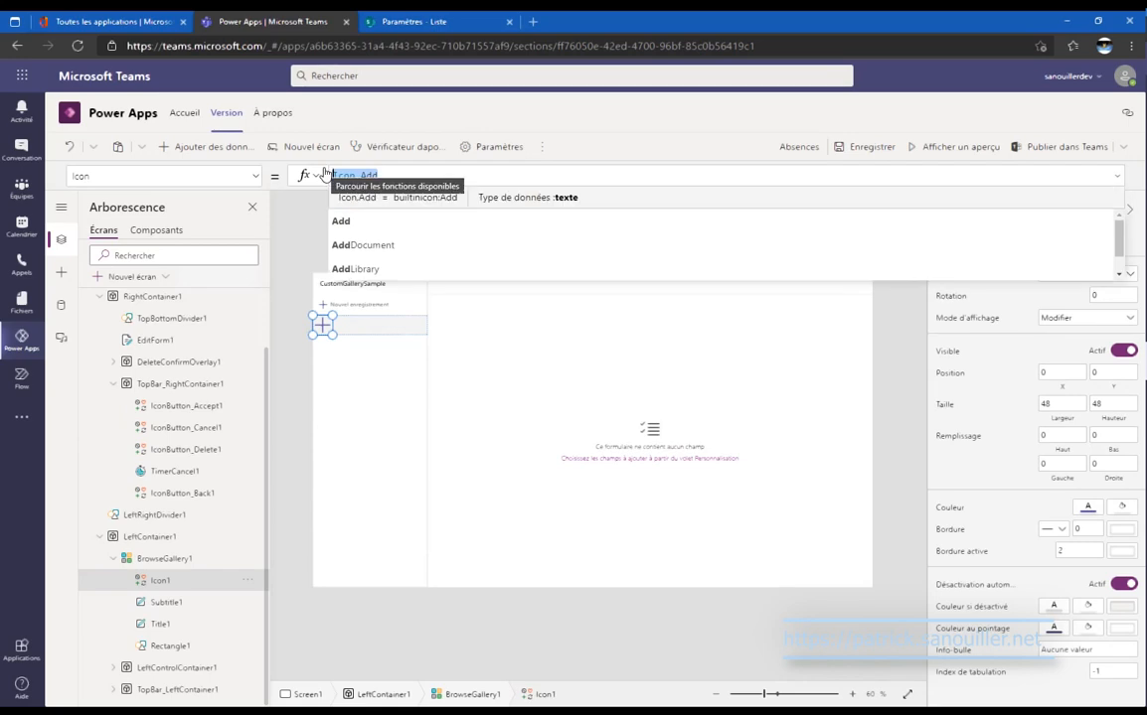
text(siw)
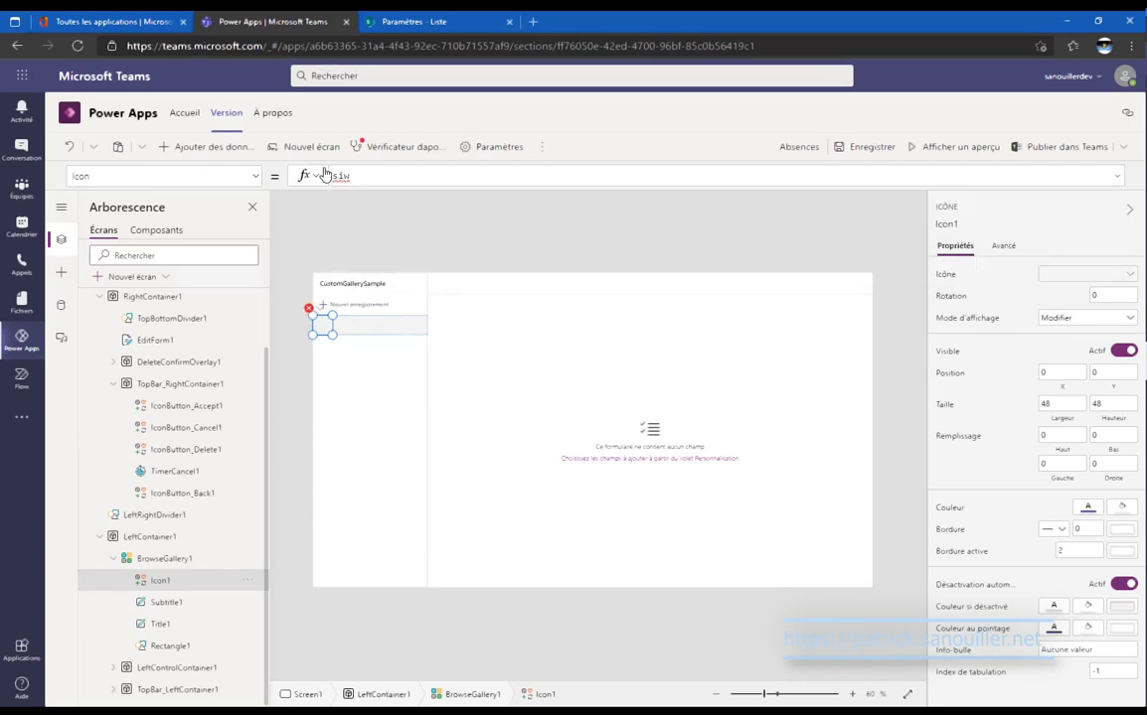
key(BackSpace)
key(BackSpace)
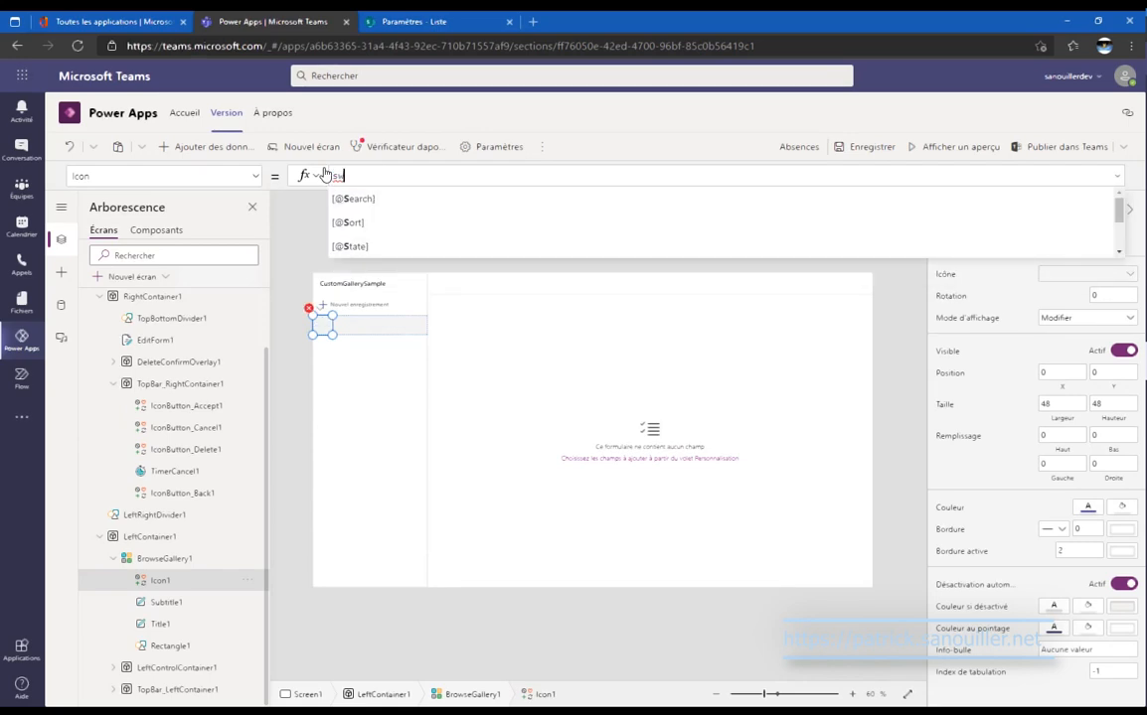
text(wi)
key(Tab)
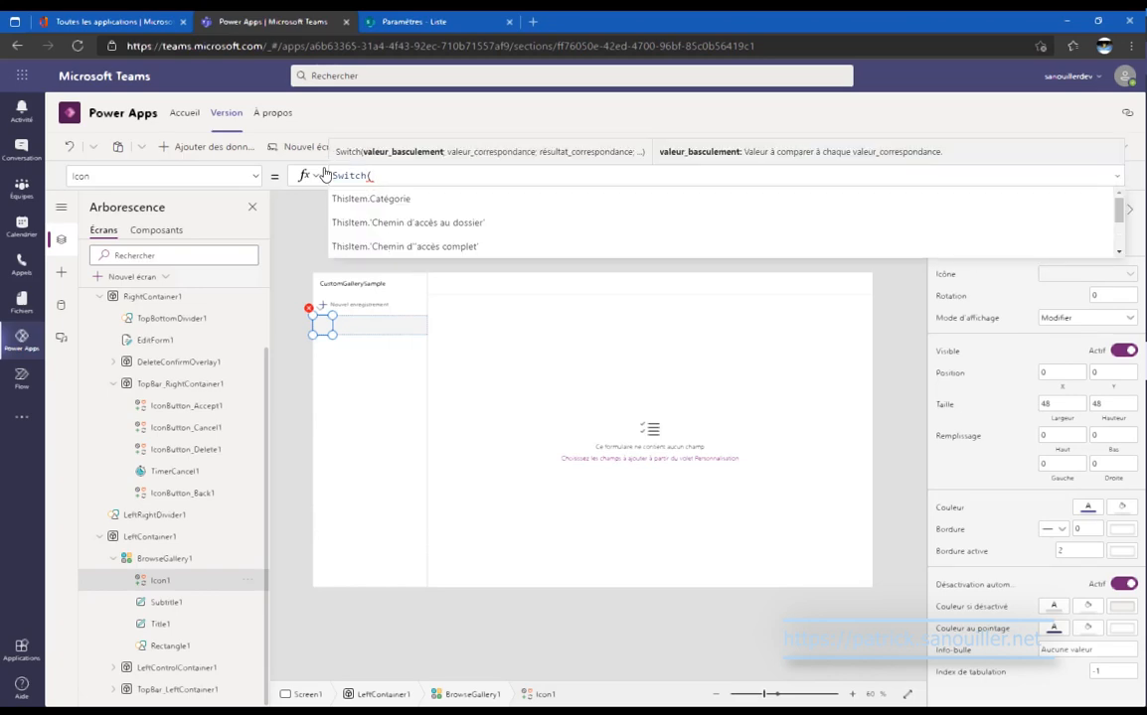
Enter ThisItem.Catégorie; as the Switch subject and start a new line for the first case.
text(Thi)
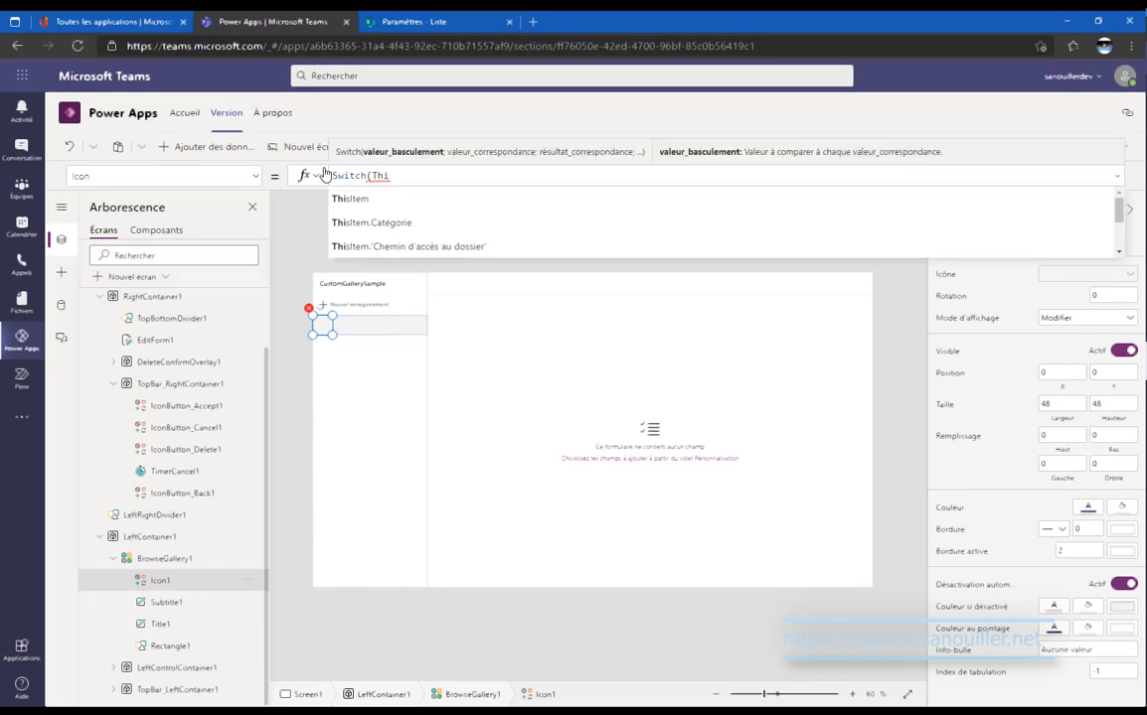
text(sItem.)
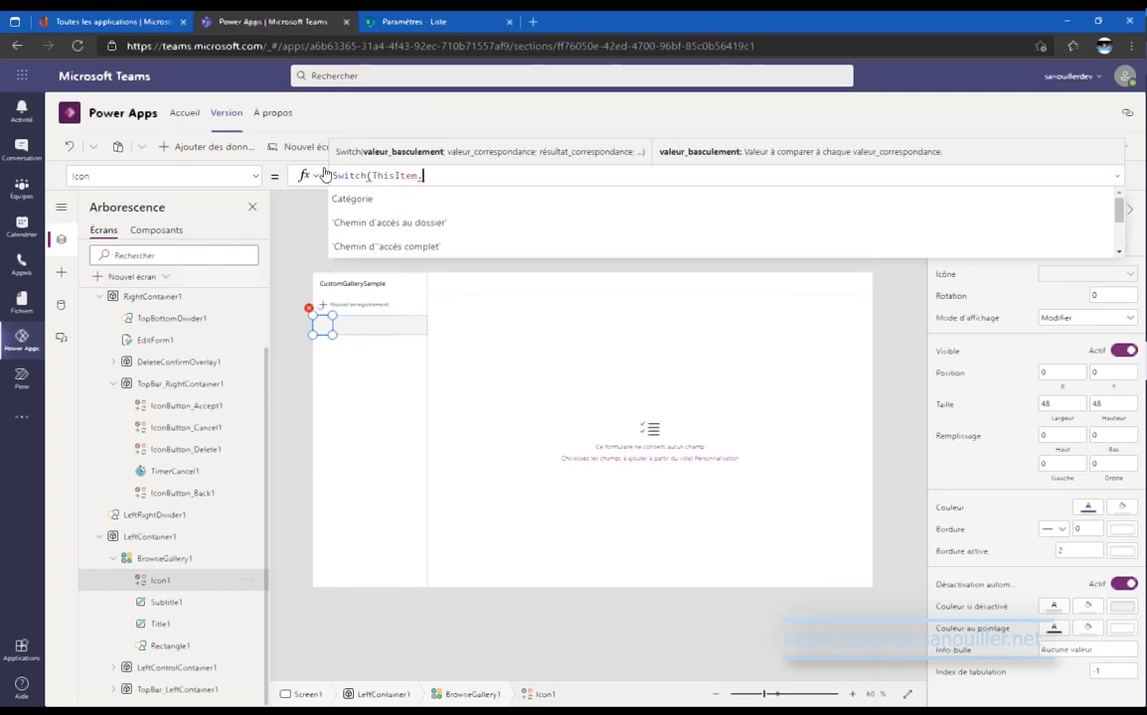
text(cat)
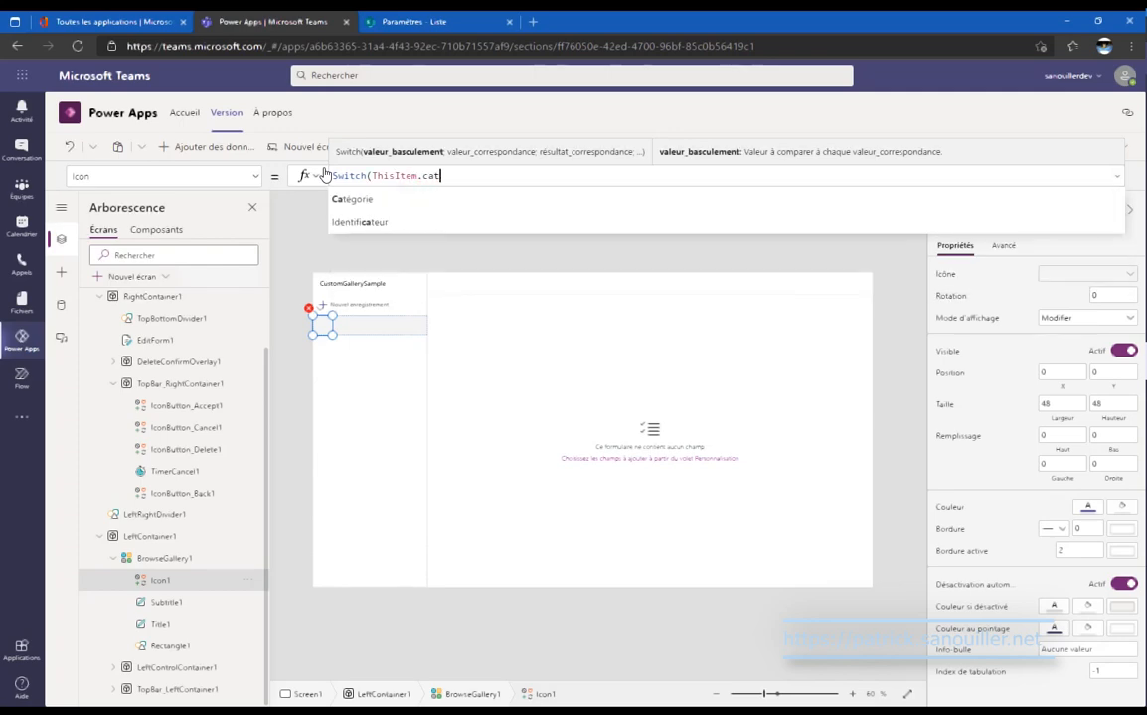
key(Tab)
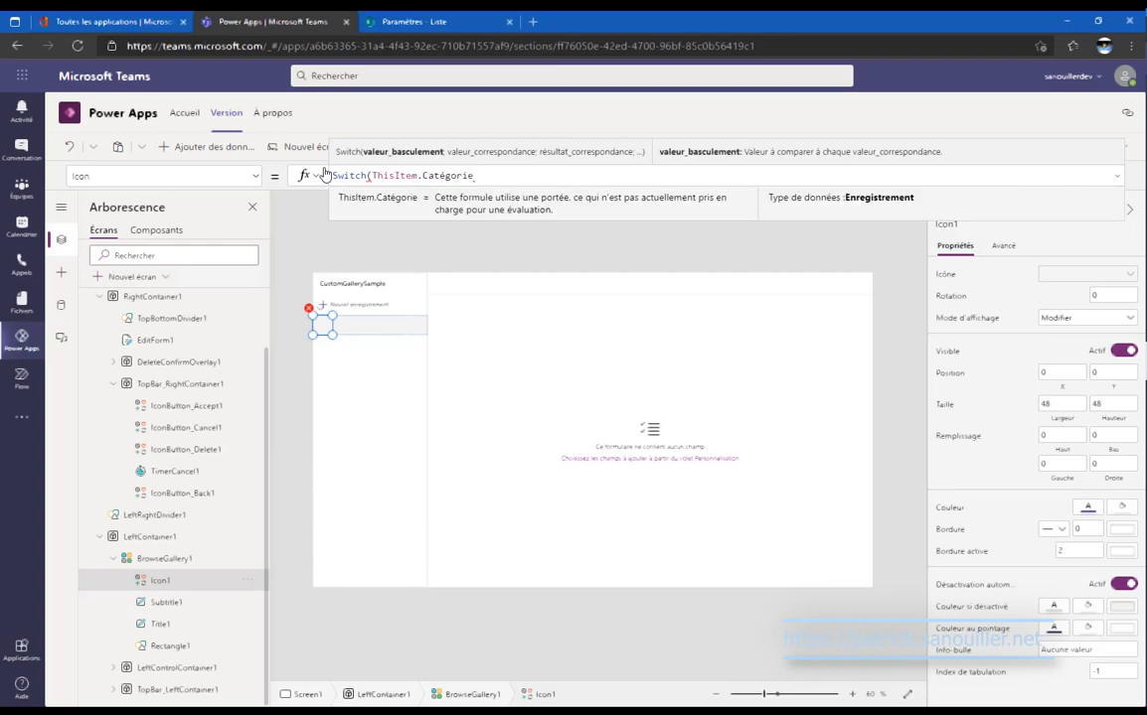
text(;)
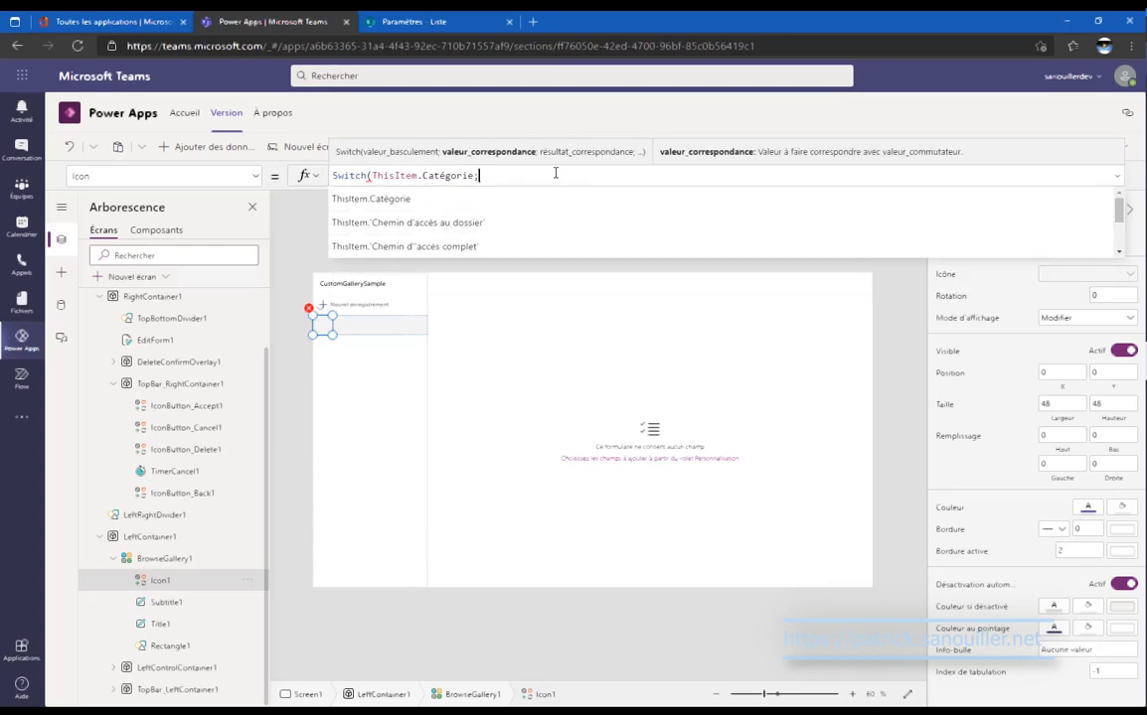
key(shift+Return)
key(Tab)
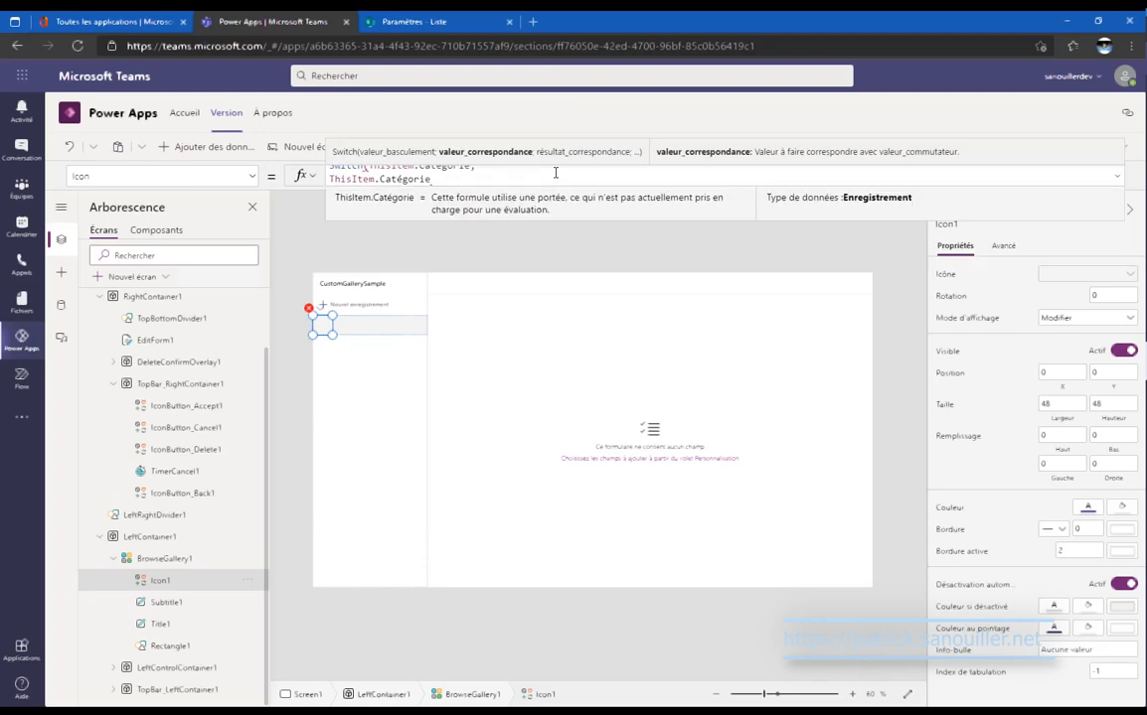
key(BackSpace)
key(BackSpace)
key(BackSpace)
key(BackSpace)
key(BackSpace)
key(BackSpace)
key(BackSpace)
key(BackSpace)
key(BackSpace)
key(BackSpace)
key(BackSpace)
key(BackSpace)
key(BackSpace)
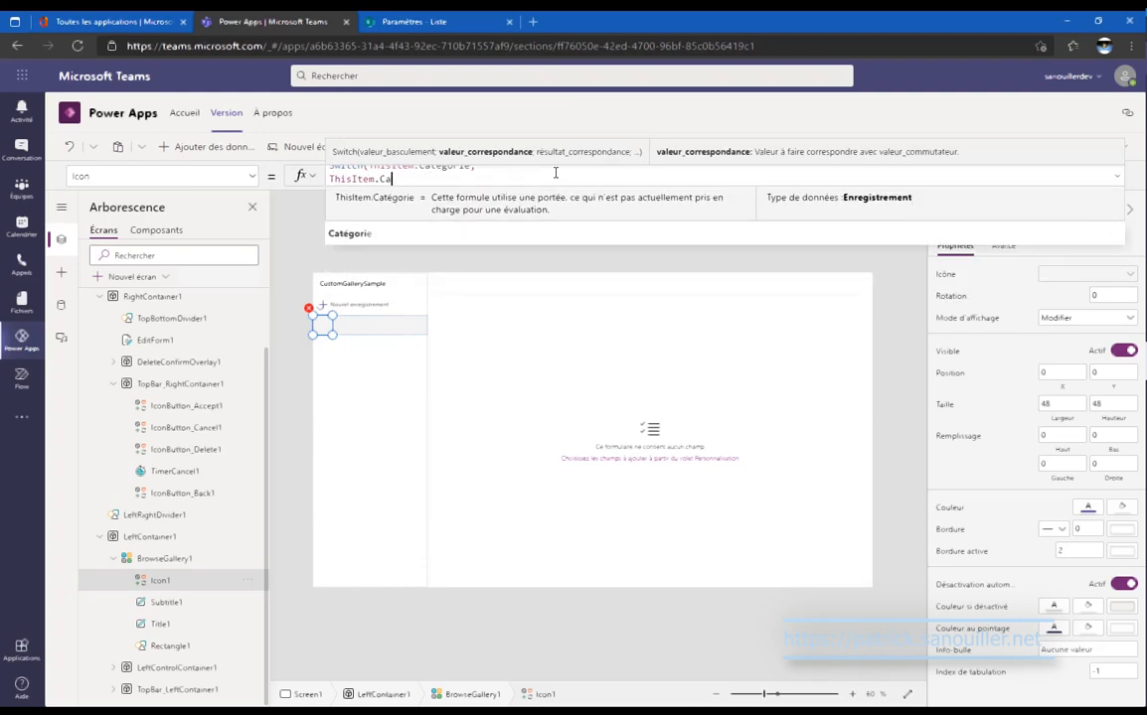
key(BackSpace)
key(BackSpace)
key(BackSpace)
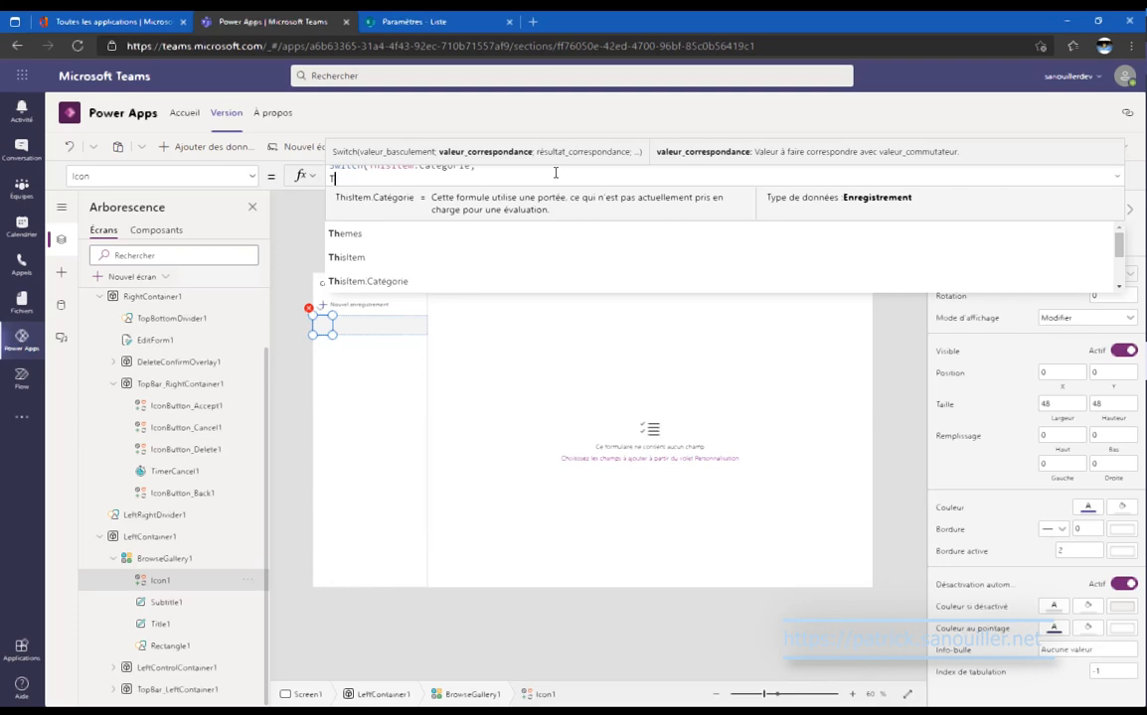
Copy the Vacances choice from the Catégorie column settings and return to Power Apps.
click(397, 21)
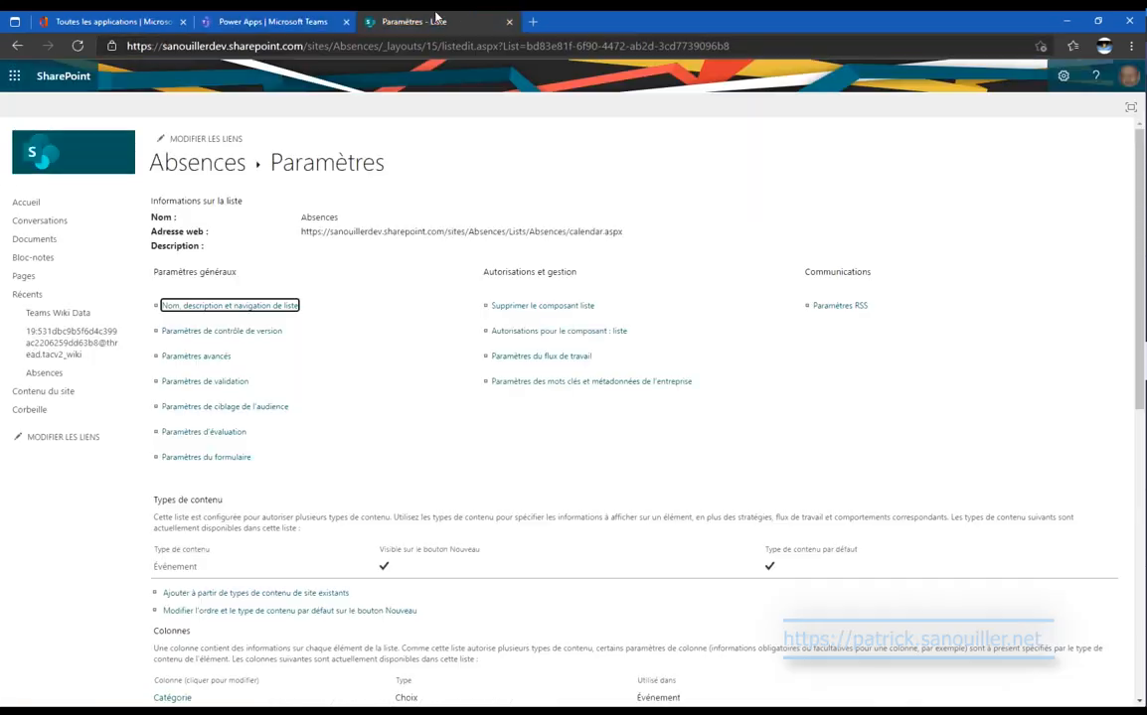
scroll(400, 454, down, 1)
scroll(399, 454, down, 3)
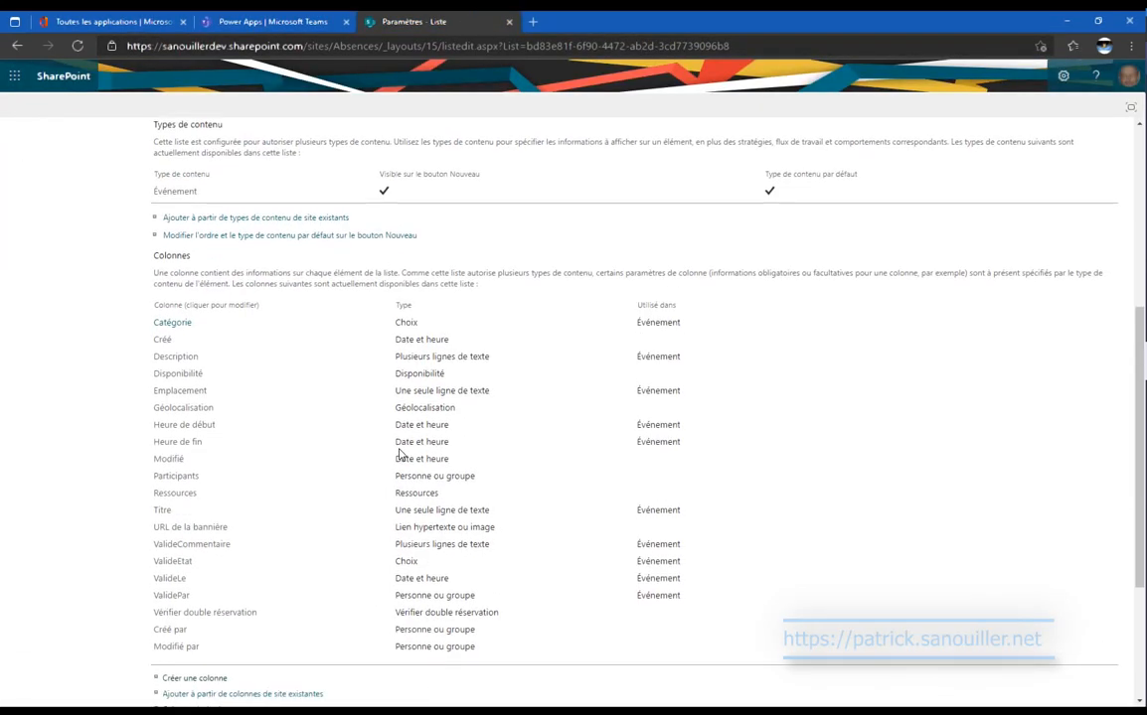
click(164, 322)
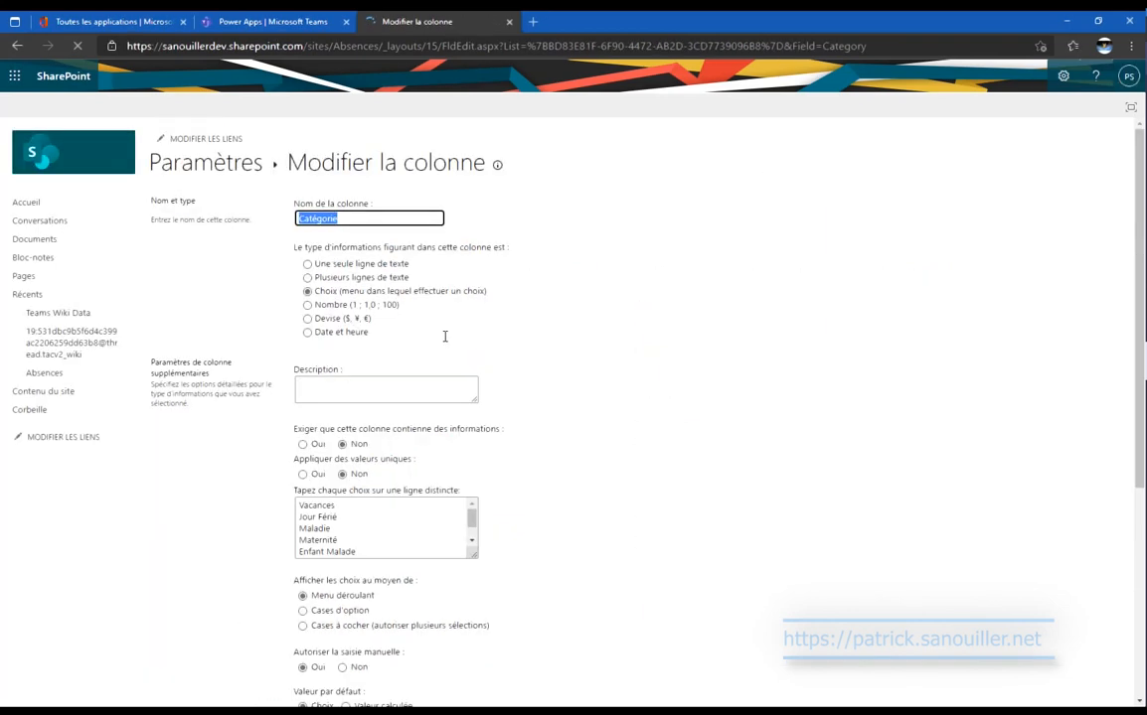
drag(371, 505, 285, 510)
key(ctrl+c)
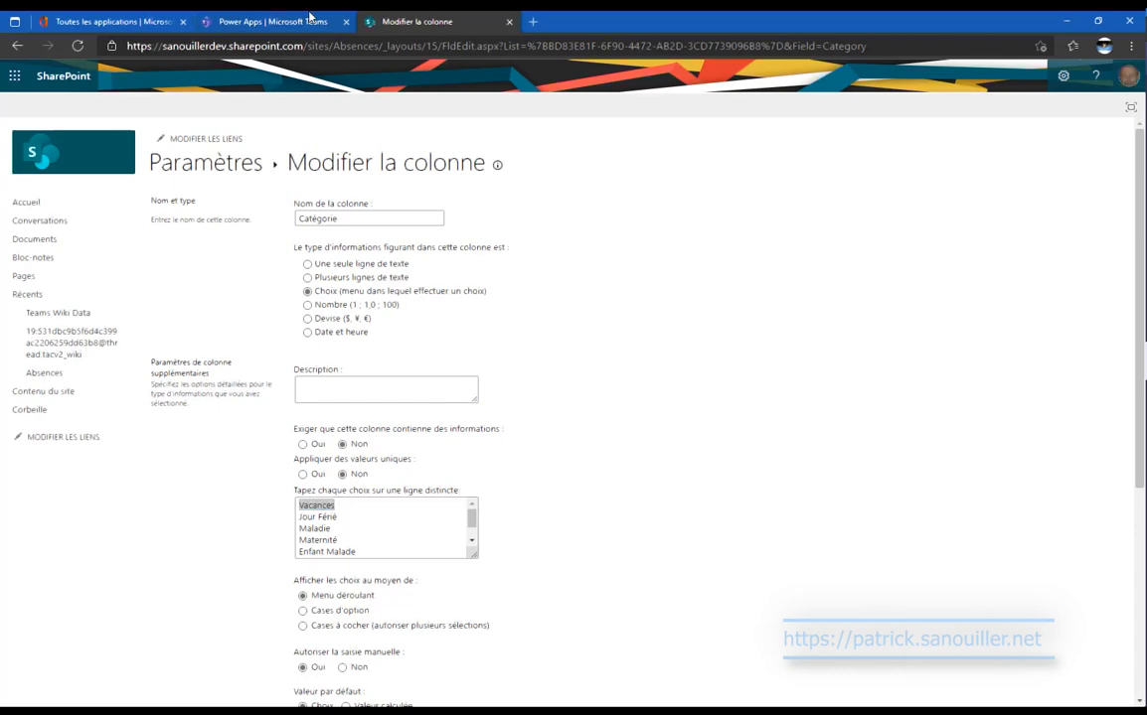
click(263, 21)
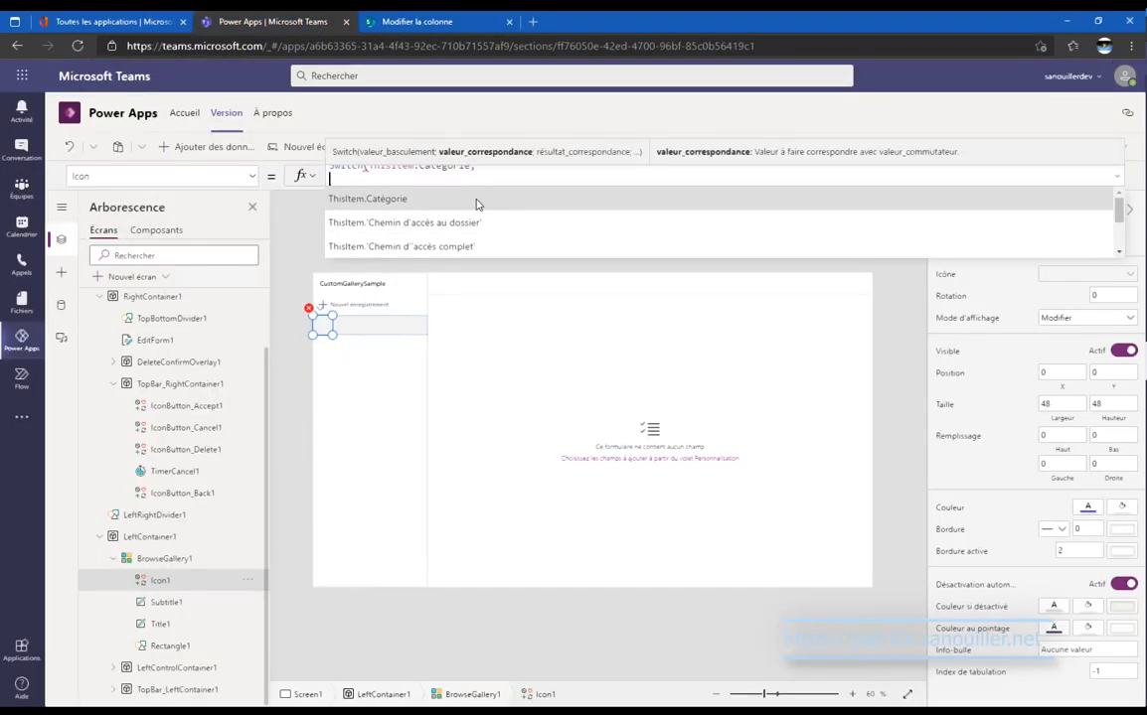
Write the first Switch case line as "Vacances";Icon.Airplane;.
text(")
key(ctrl+v)
text(";)
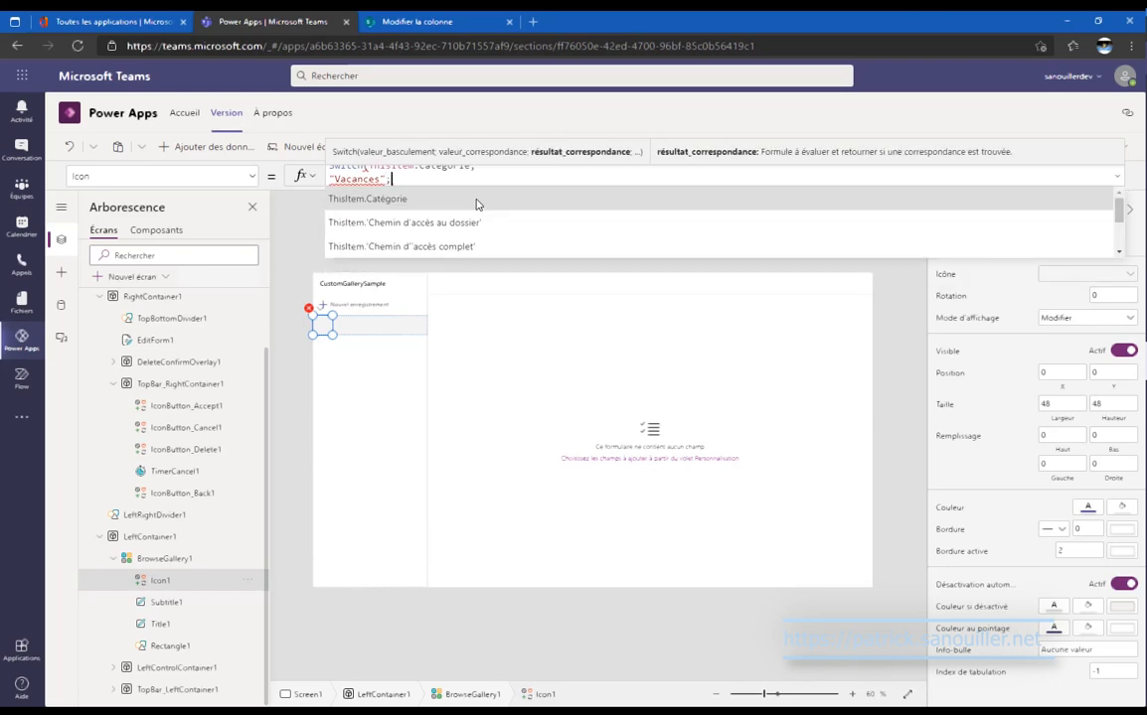
text(icon)
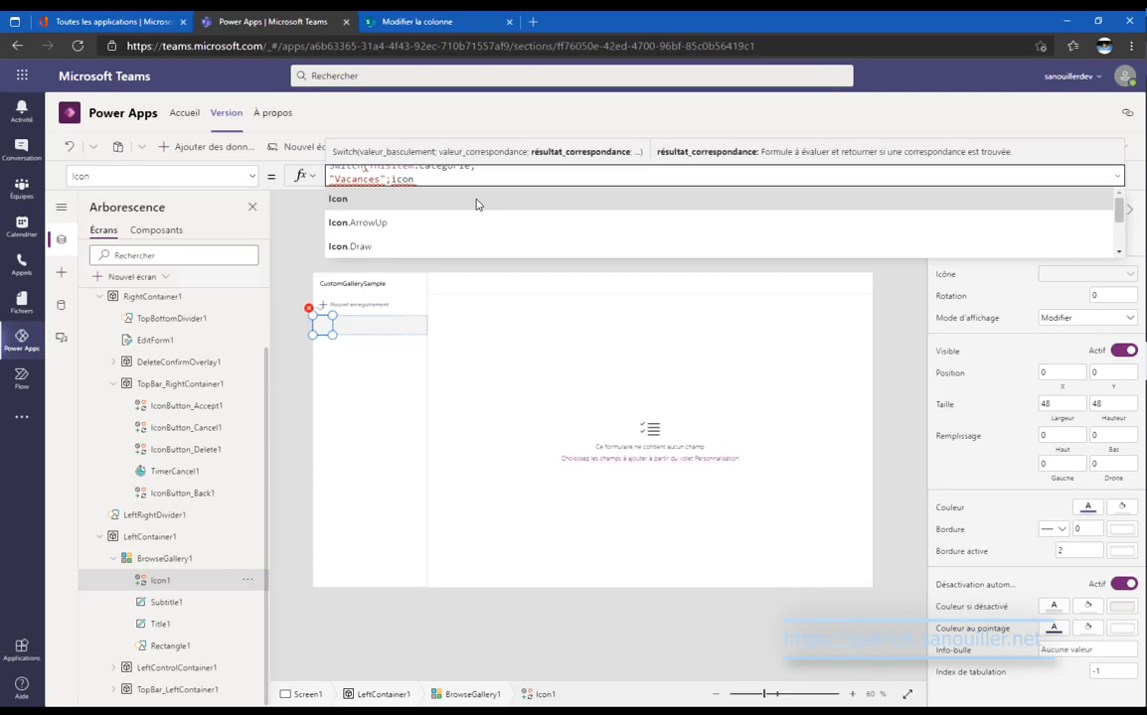
click(476, 202)
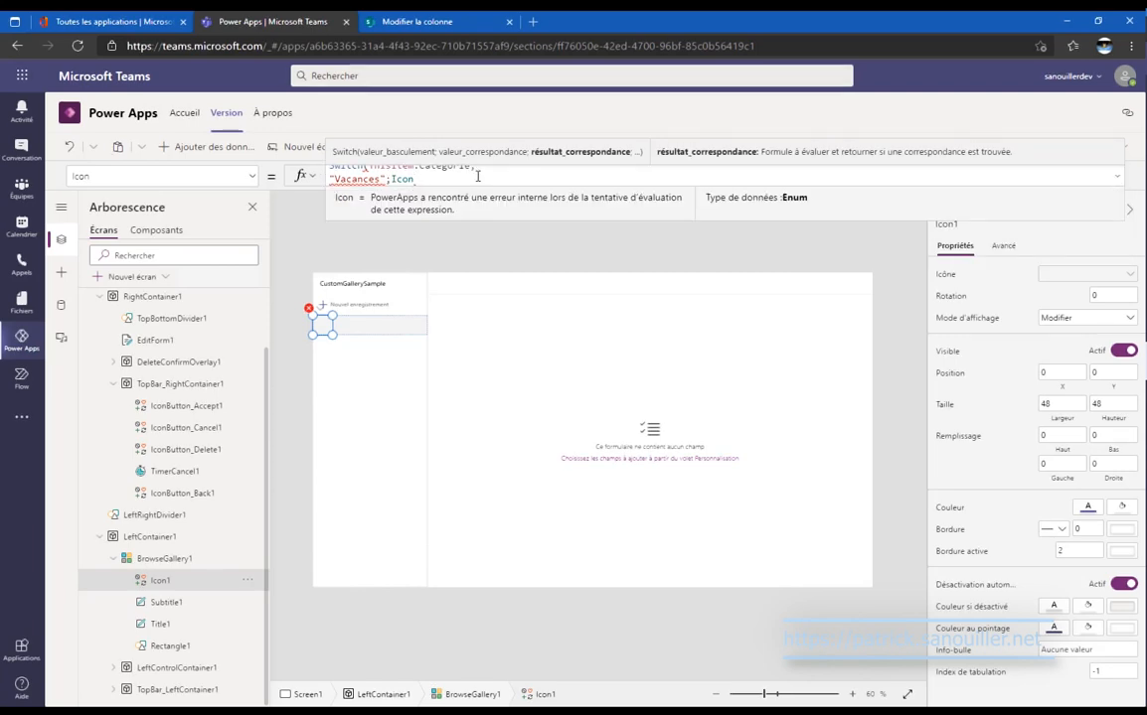
text(.ai)
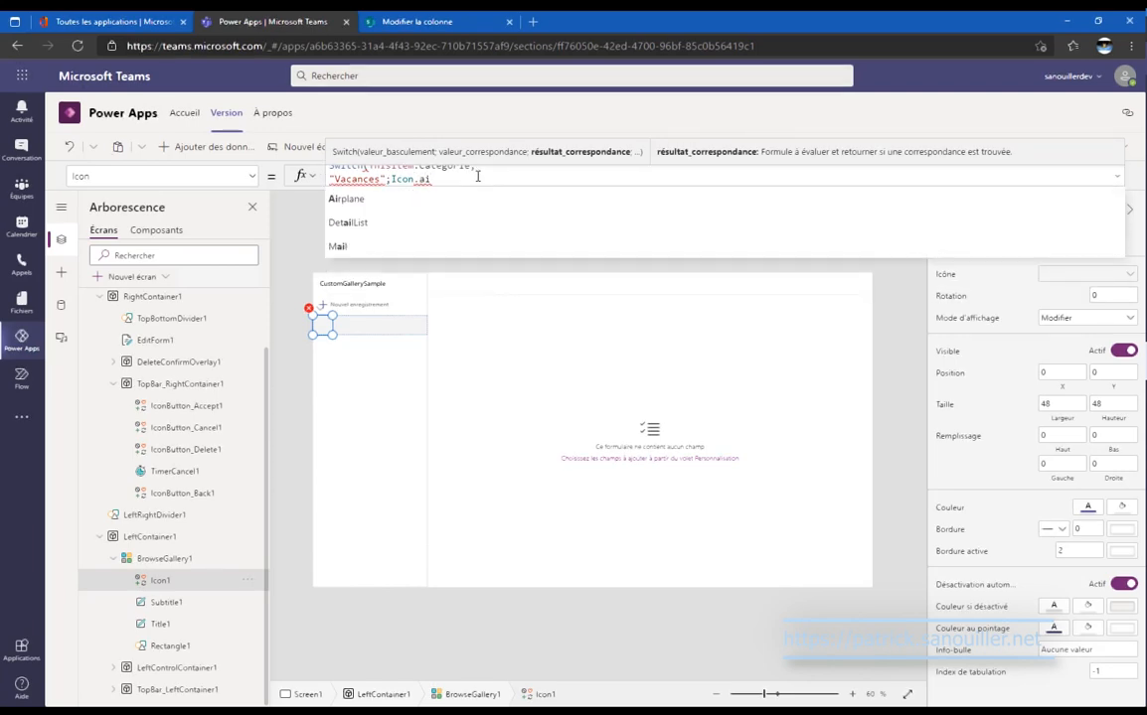
key(Tab)
text(;)
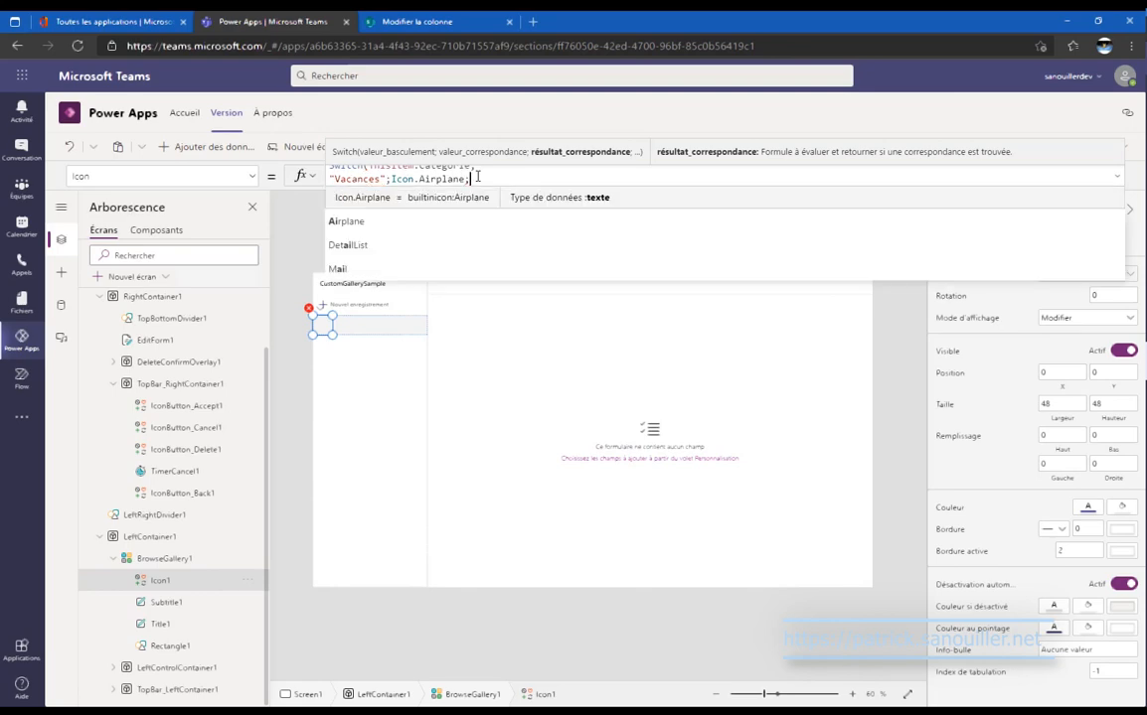
Duplicate the Vacances case line five more times and expand the formula bar.
click(477, 173)
key(shift+Down)
key(ctrl+c)
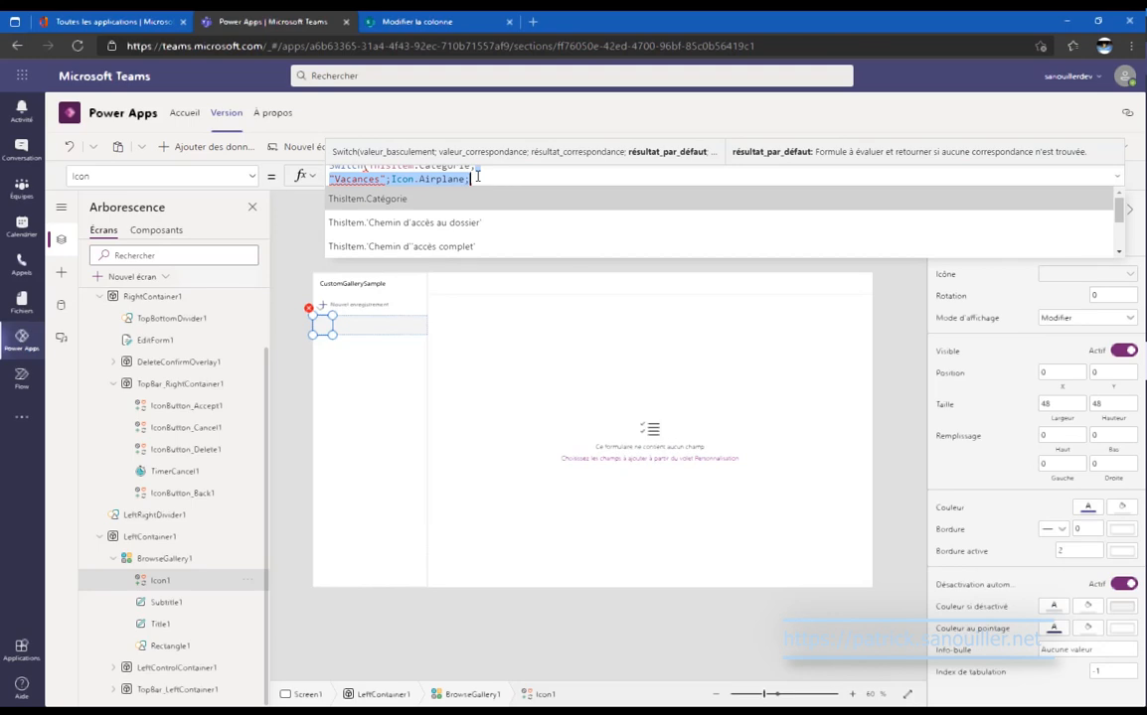
click(485, 179)
key(ctrl+v)
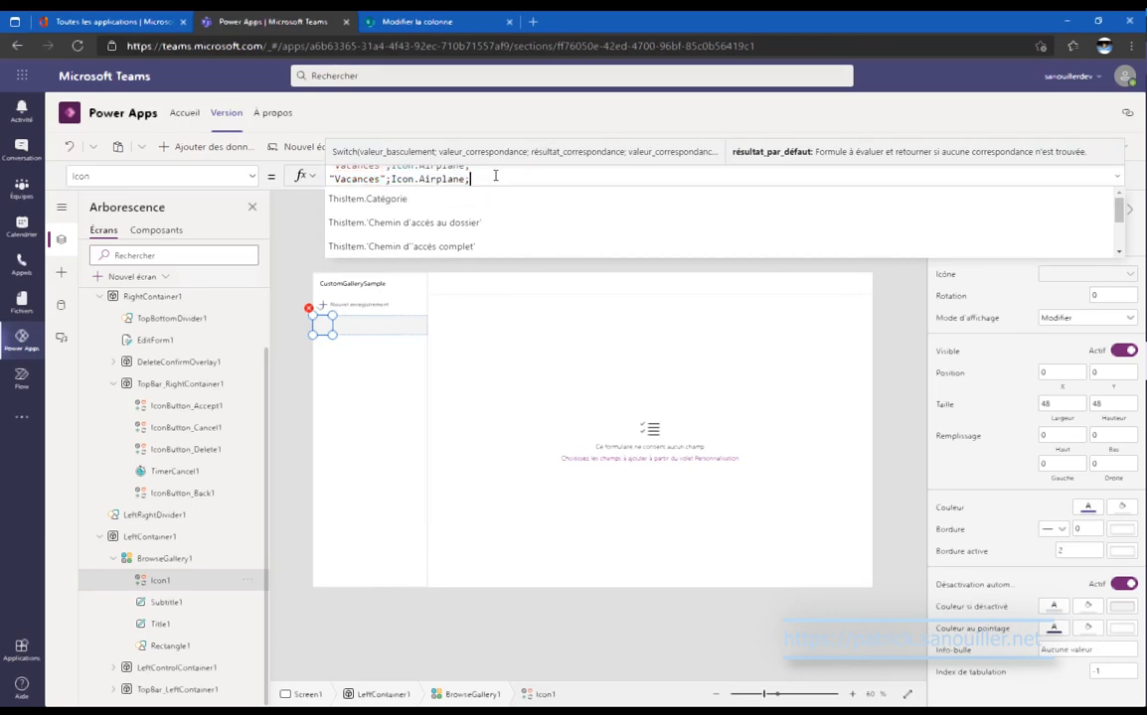
click(1116, 183)
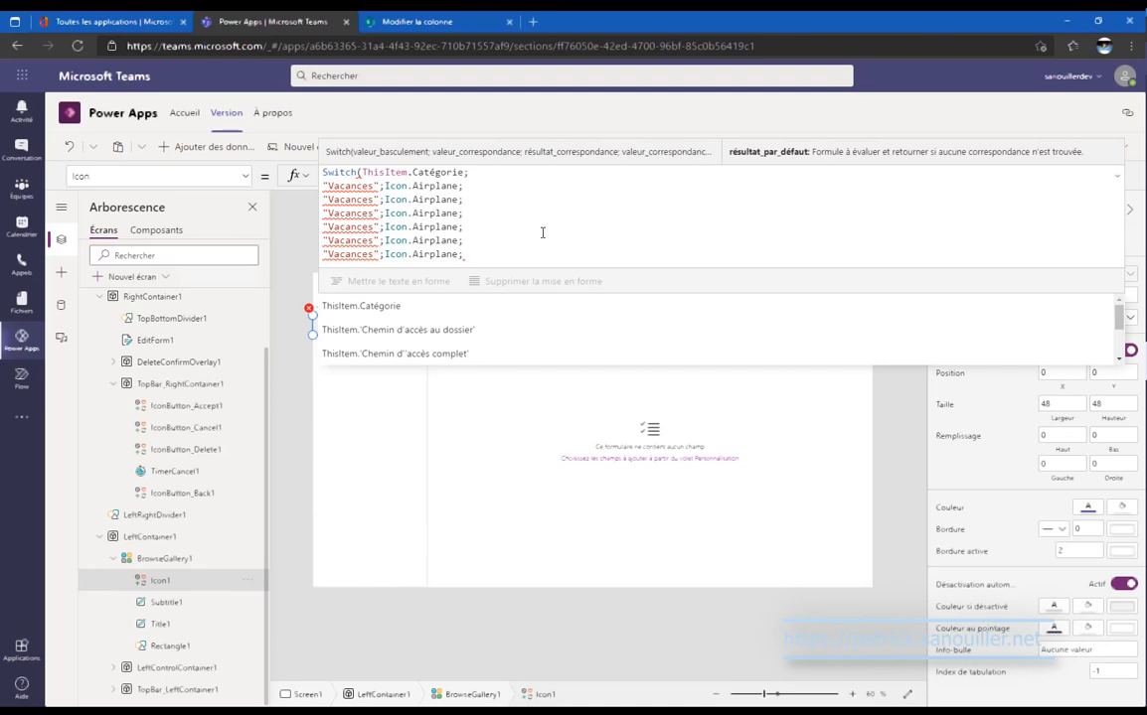
Change the second and third cases to Jour Férié (from SharePoint) and Maladie.
click(417, 21)
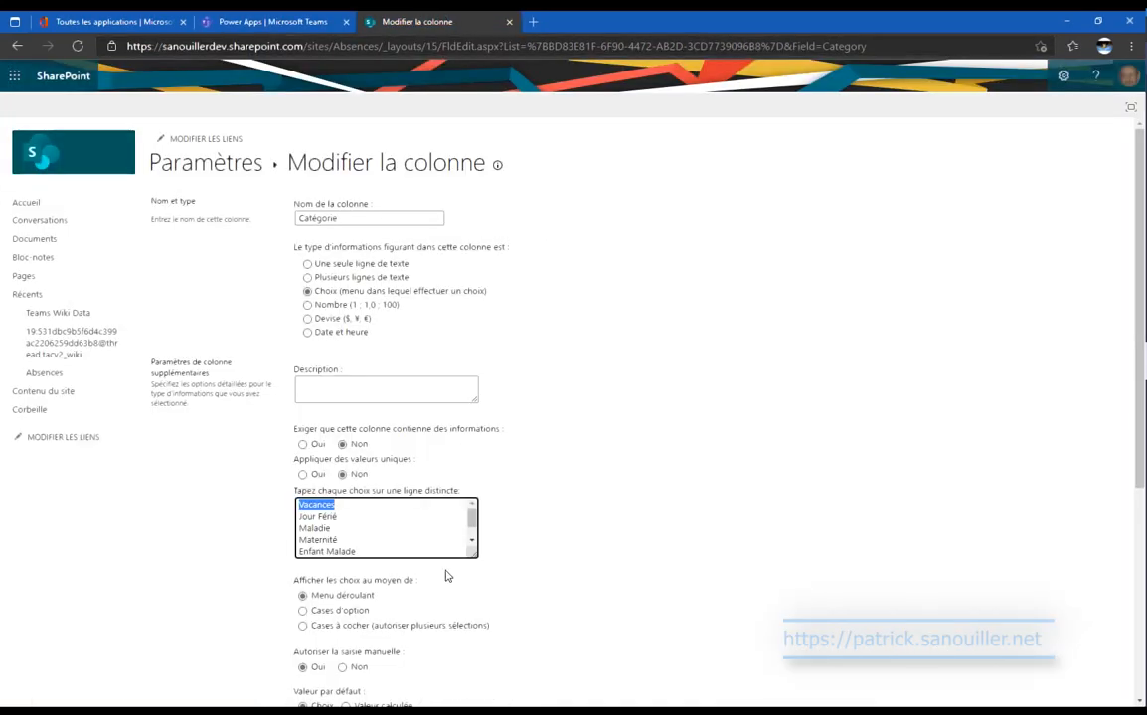
drag(337, 517, 301, 516)
key(ctrl+c)
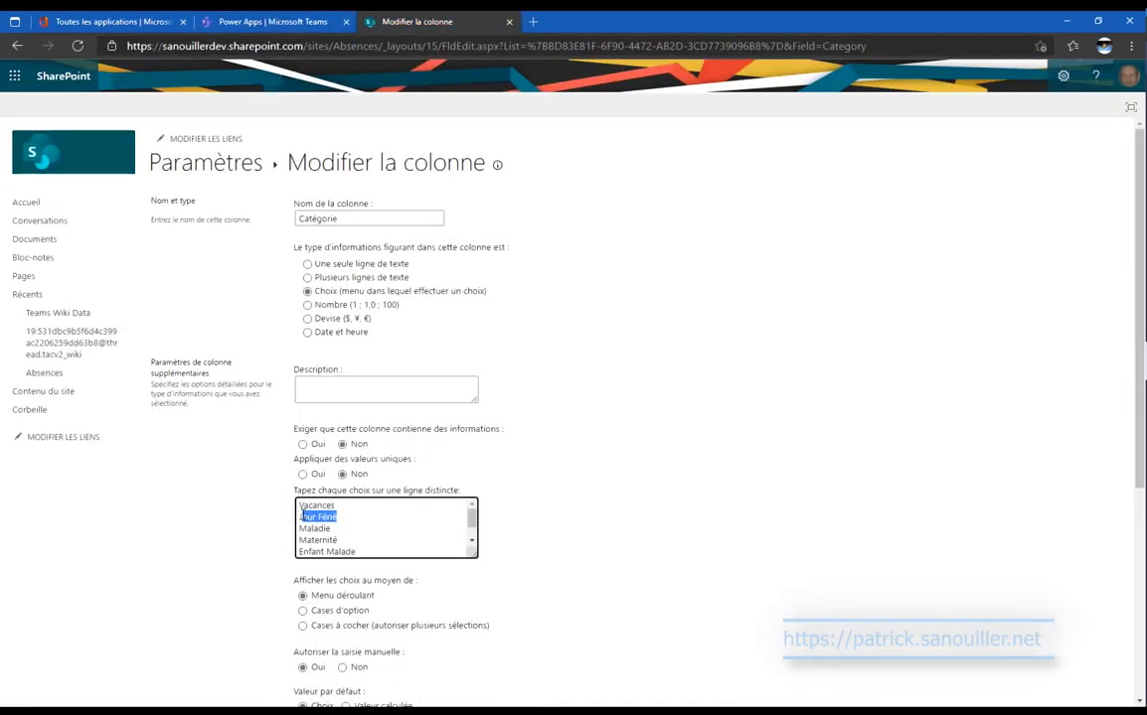
click(281, 21)
double_click(344, 201)
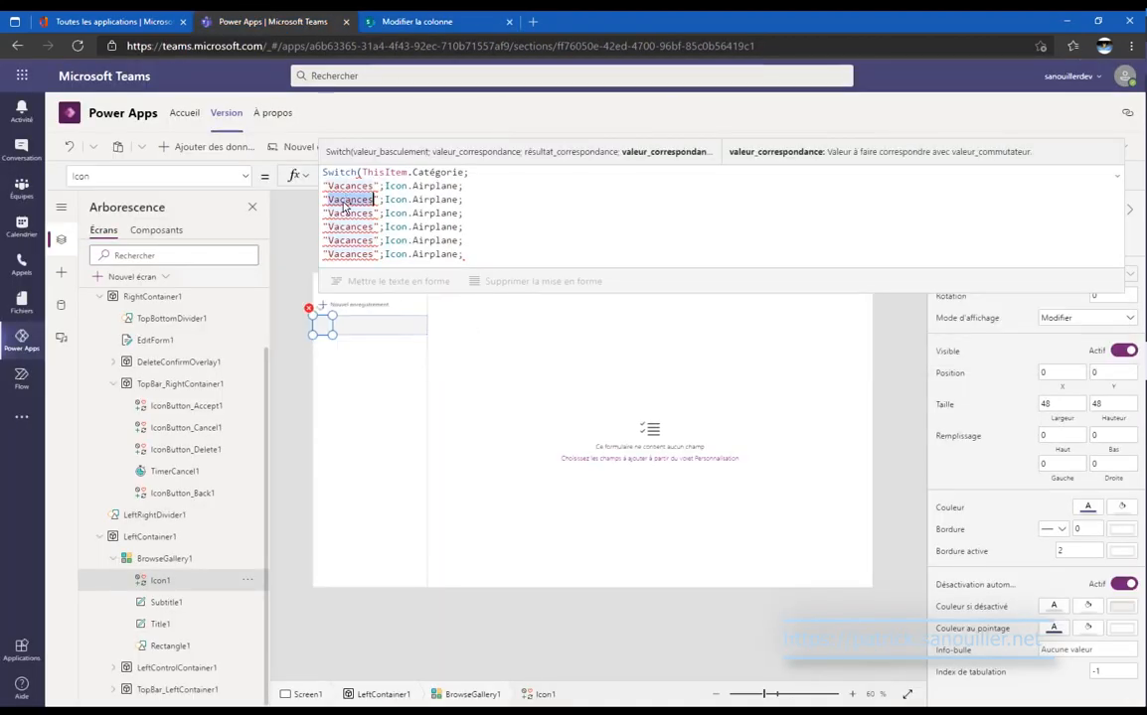
key(ctrl+v)
double_click(348, 213)
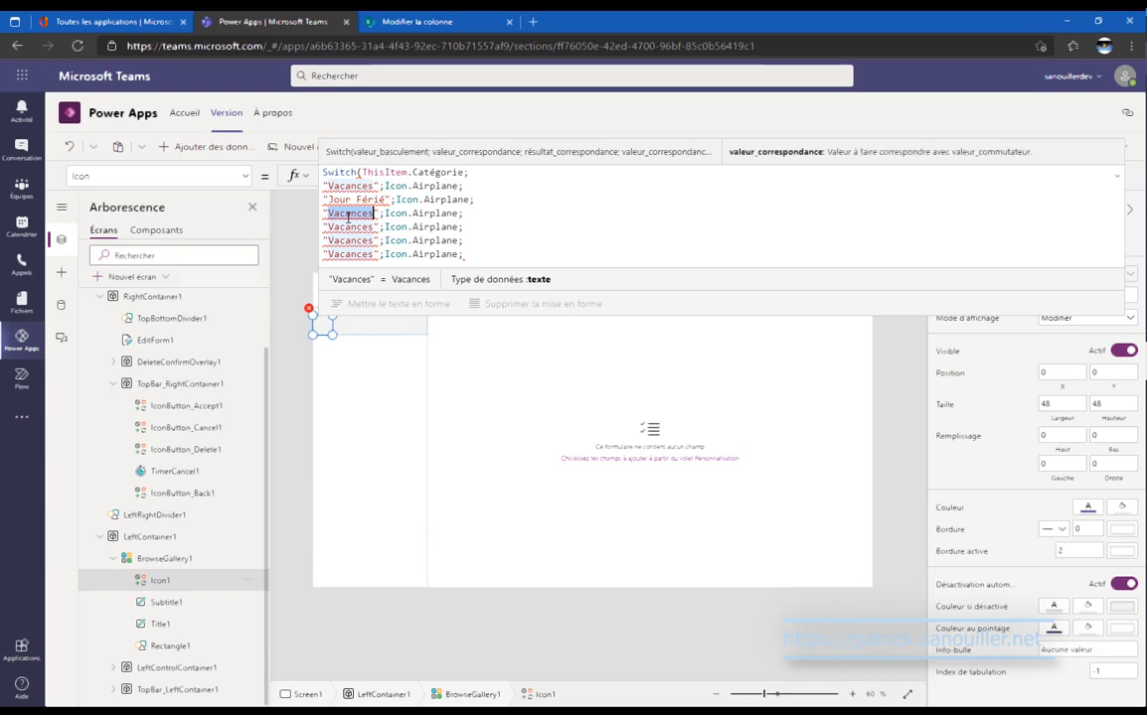
text(Maladie)
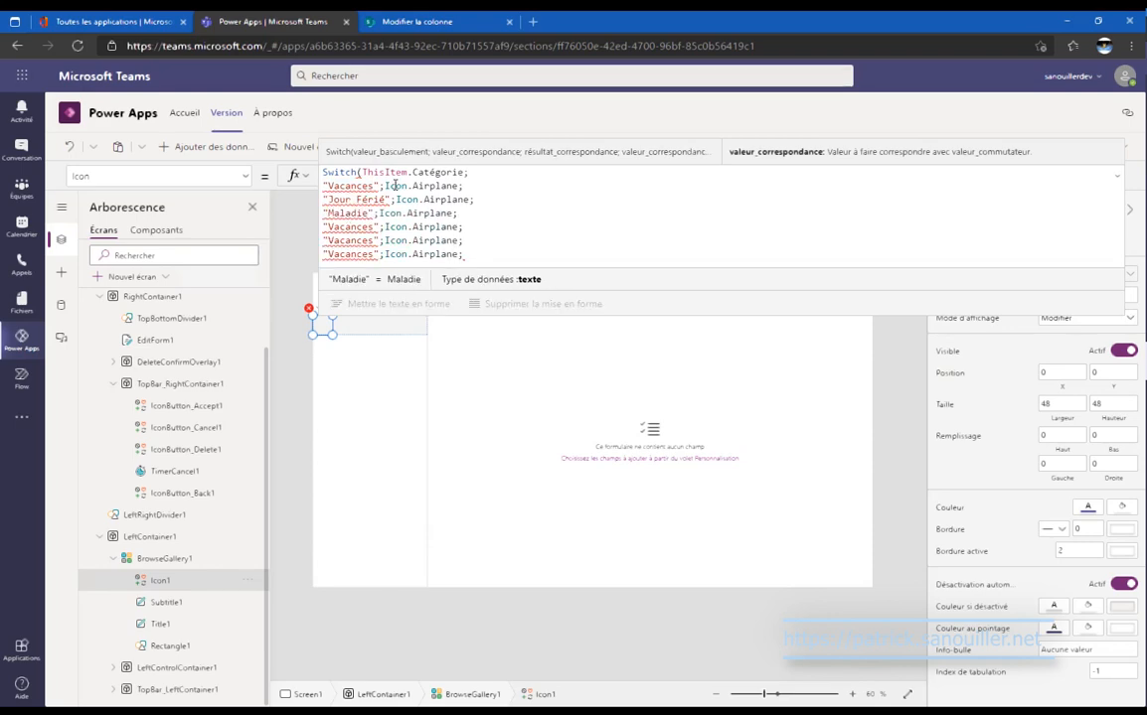
Change the fourth and fifth cases to Maternité and Enfant Malade, copied from SharePoint.
click(415, 21)
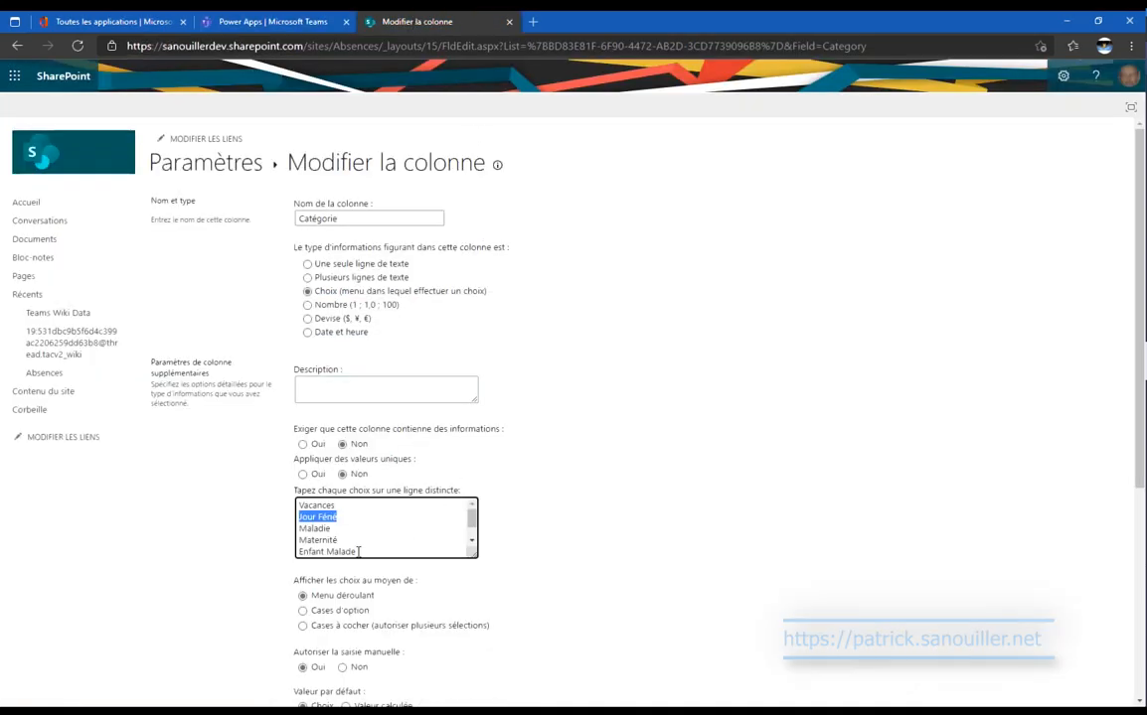
double_click(300, 540)
key(ctrl+c)
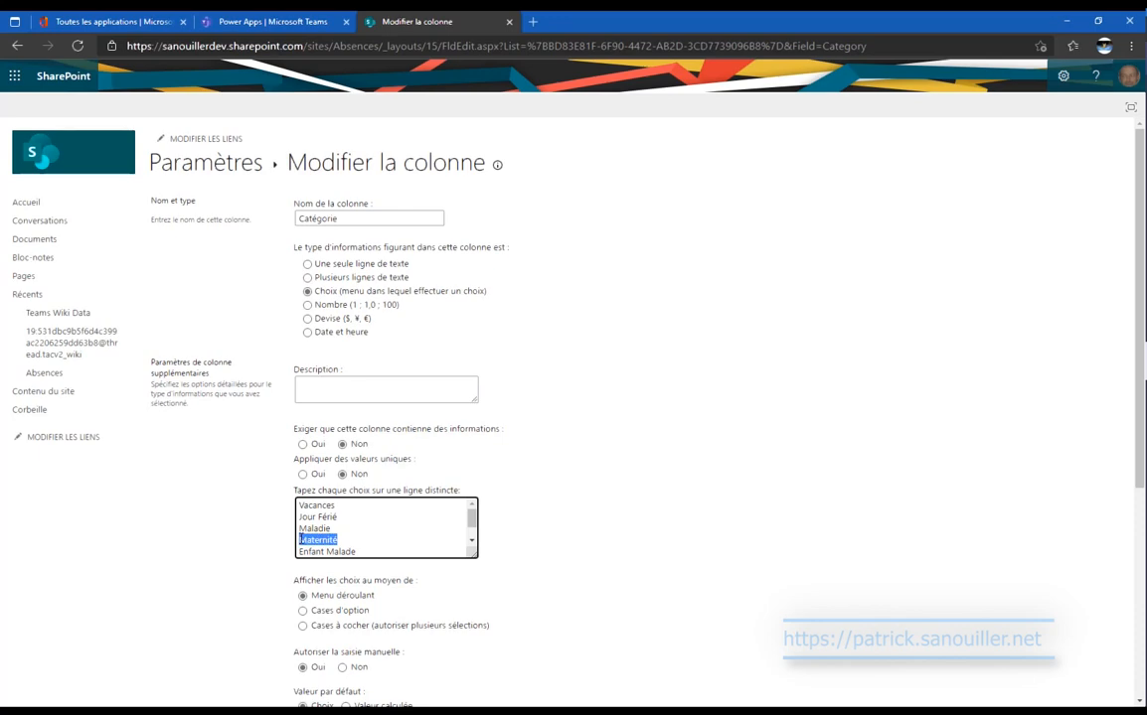
click(316, 20)
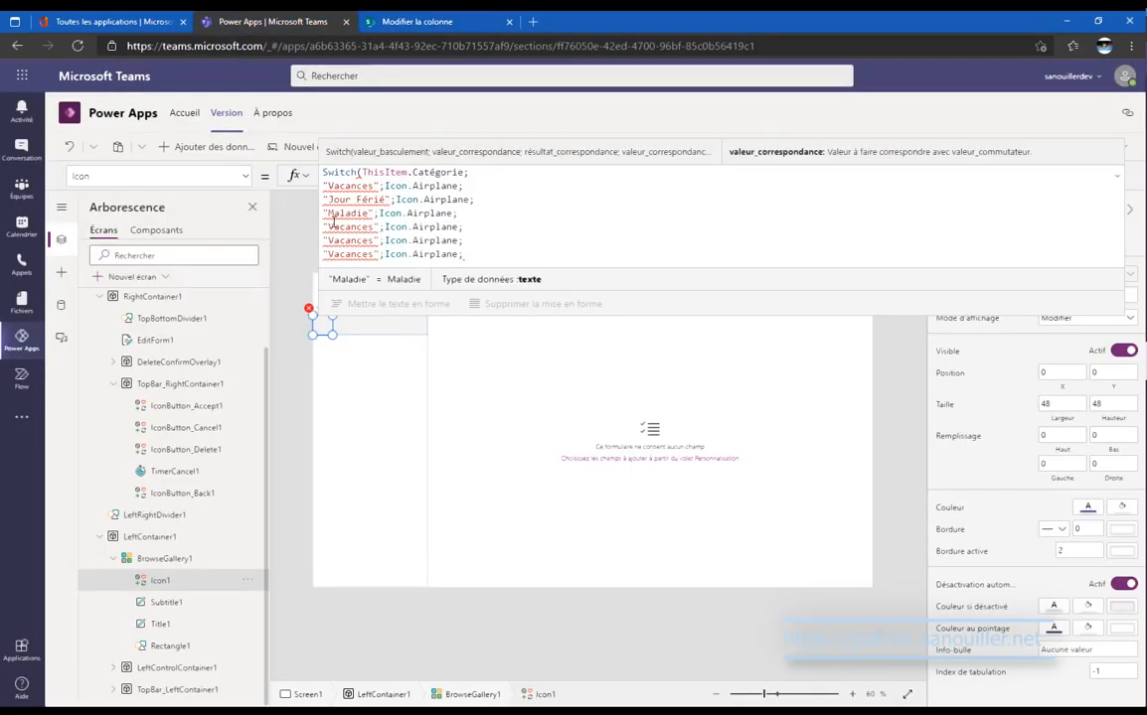
double_click(343, 228)
key(ctrl+v)
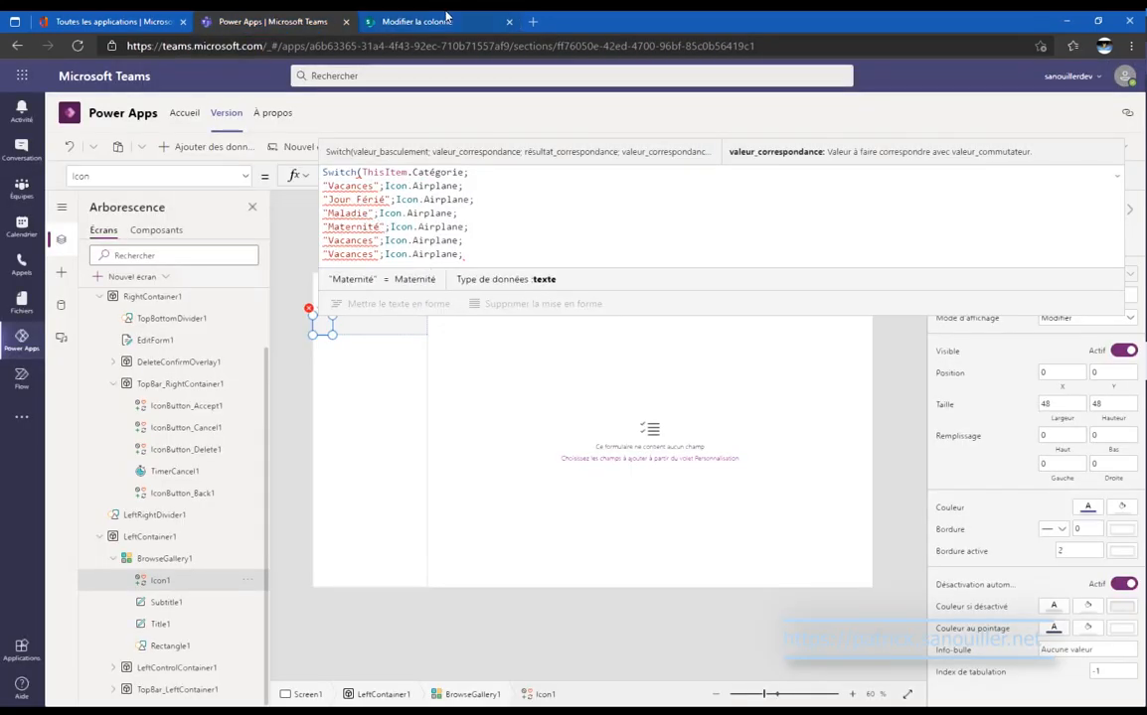
click(446, 17)
drag(356, 554, 298, 534)
key(ctrl+c)
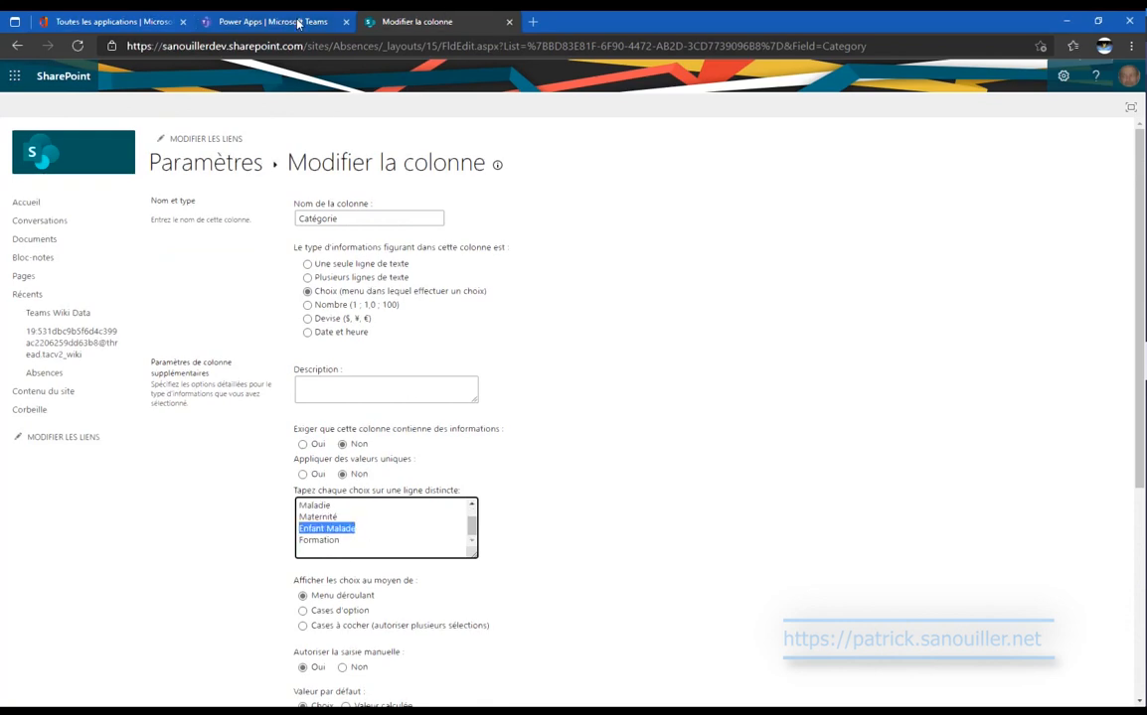
click(272, 21)
double_click(363, 241)
key(ctrl+v)
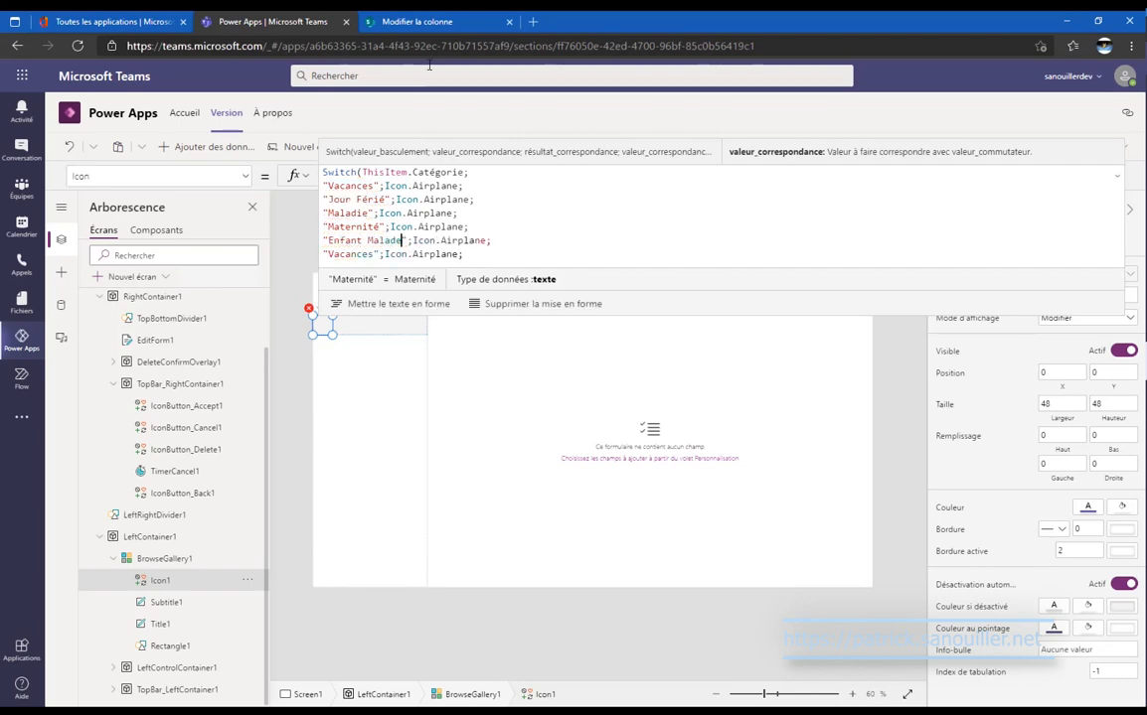
Paste the Formation choice from SharePoint into the last case line.
click(417, 21)
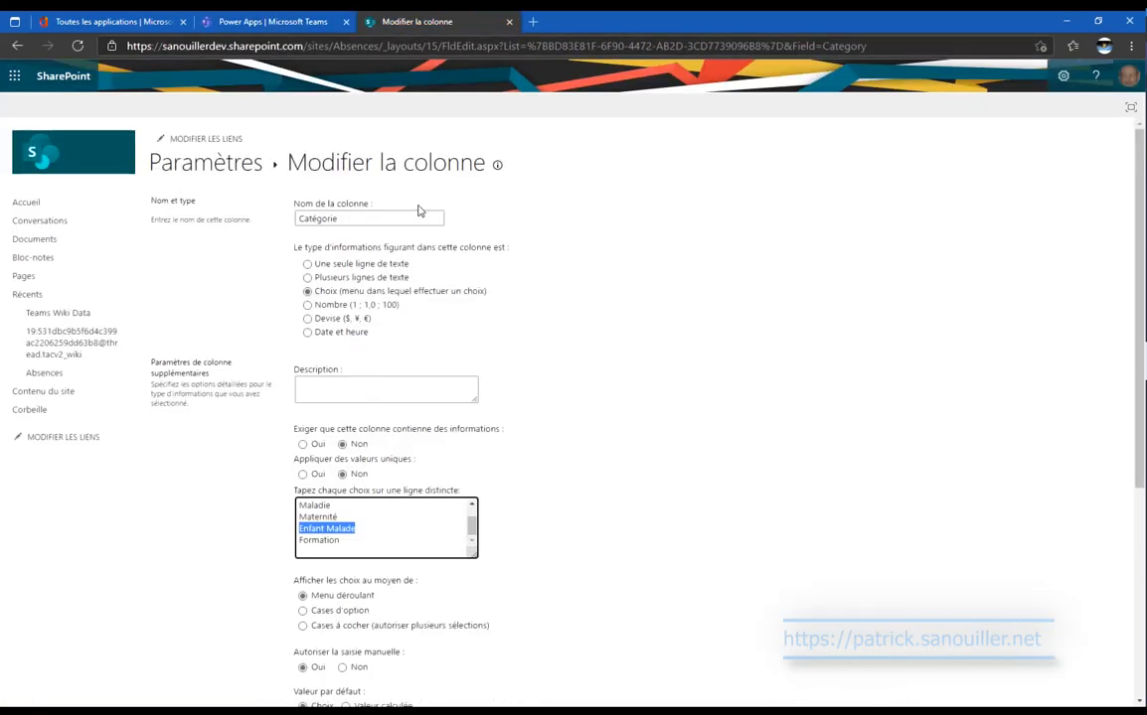
double_click(322, 541)
key(ctrl+c)
click(273, 21)
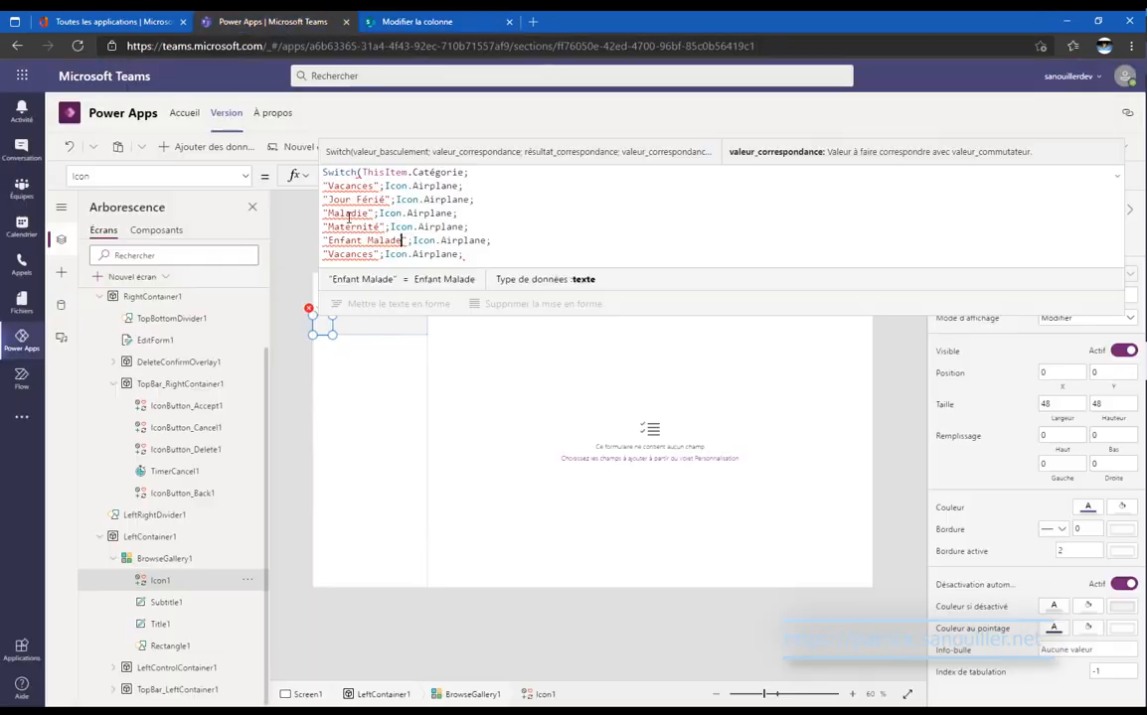
double_click(357, 255)
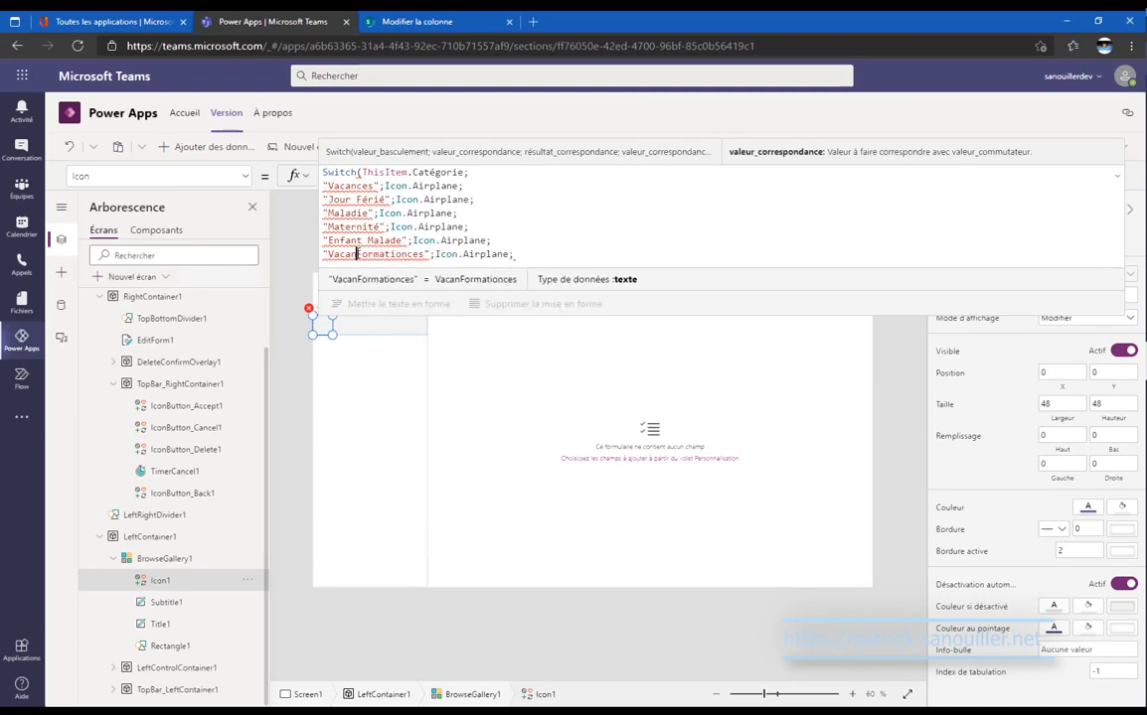
key(ctrl+v)
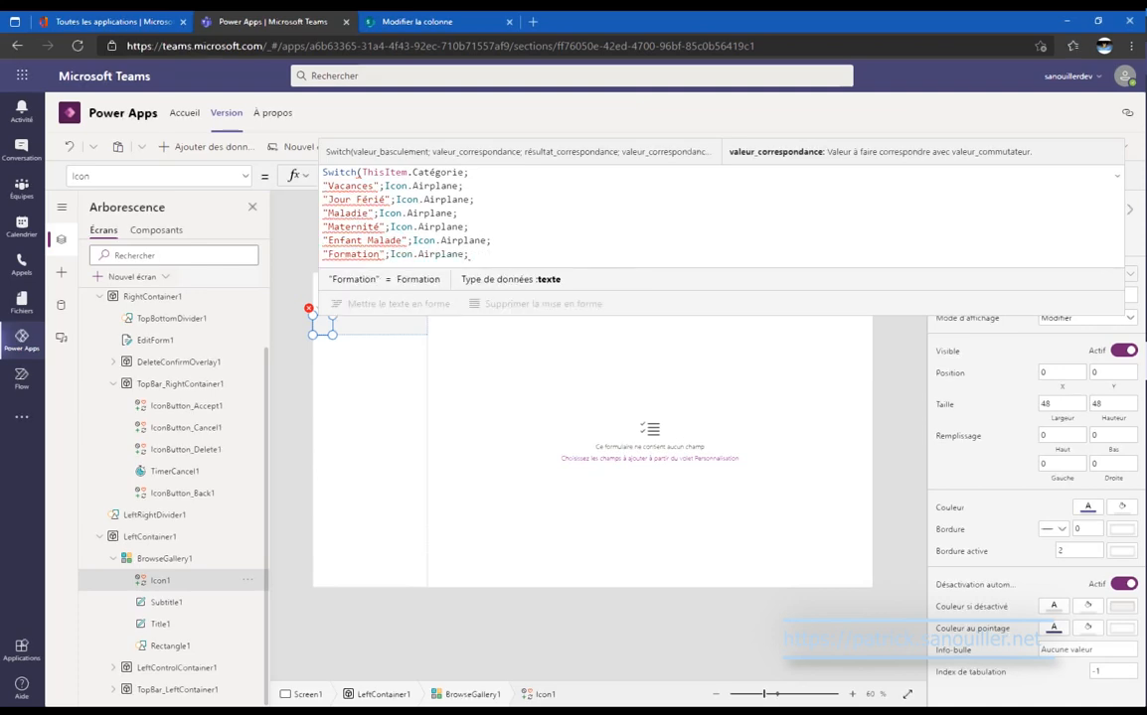
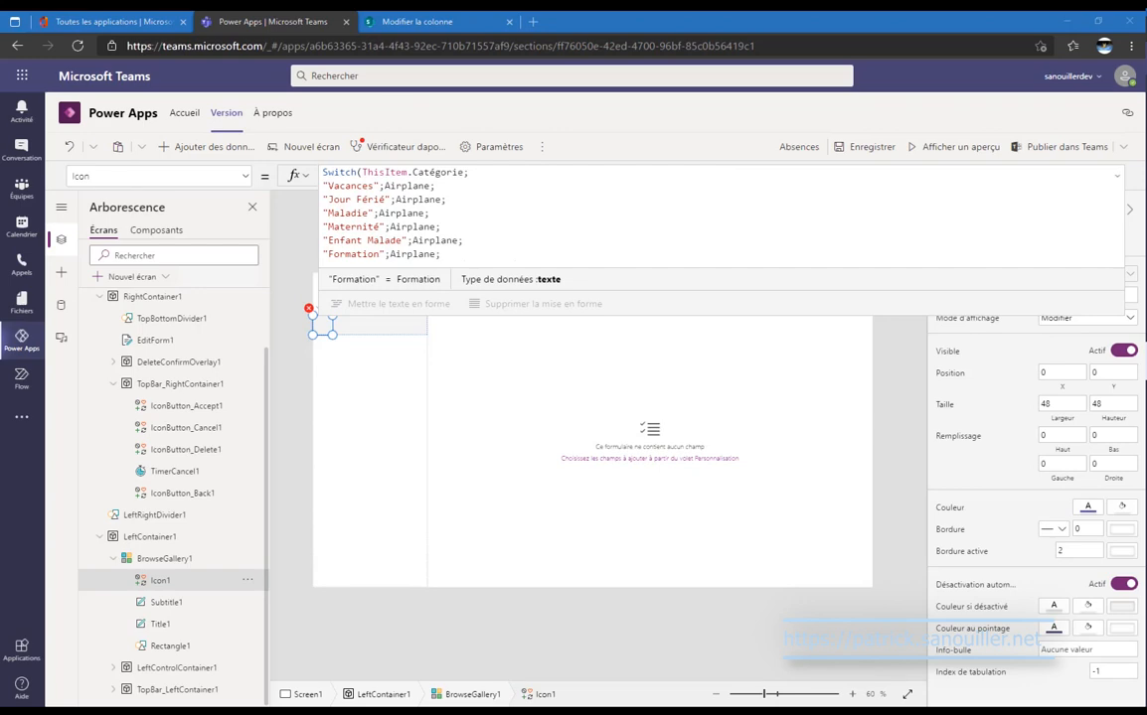
Replace Airplane with CalendarBlank for Jour Férié and EmojiSad for Maladie.
click(397, 198)
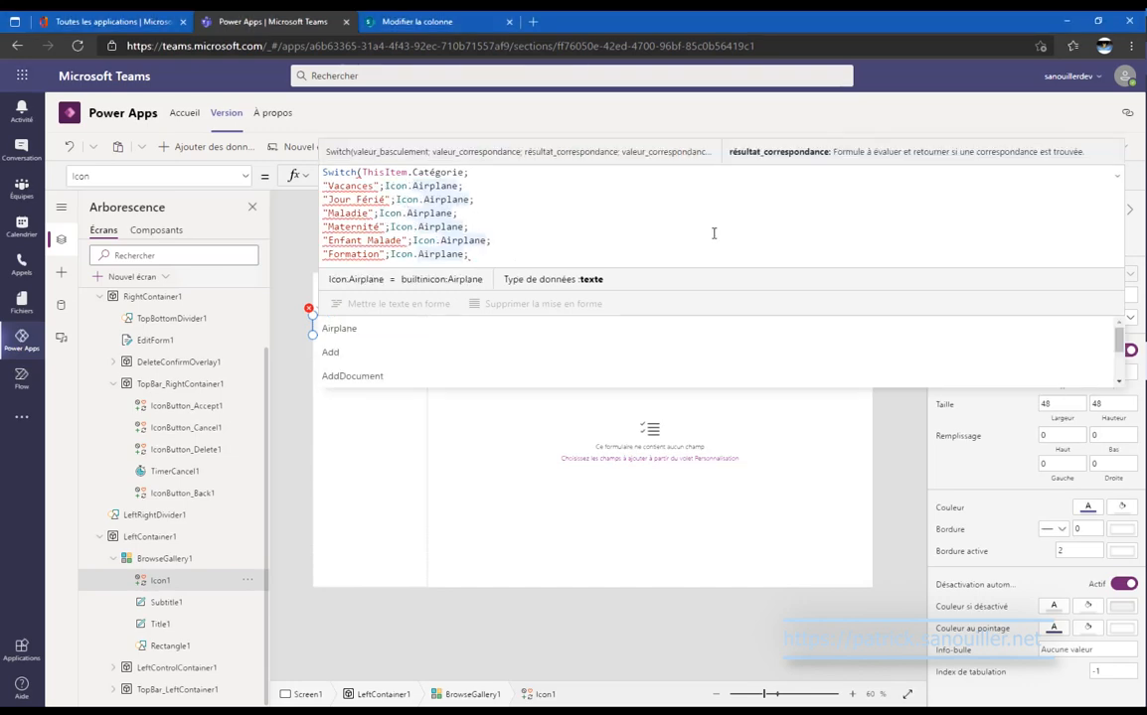
key(shift+Right)
key(shift+Right)
key(shift+Right)
key(shift+Right)
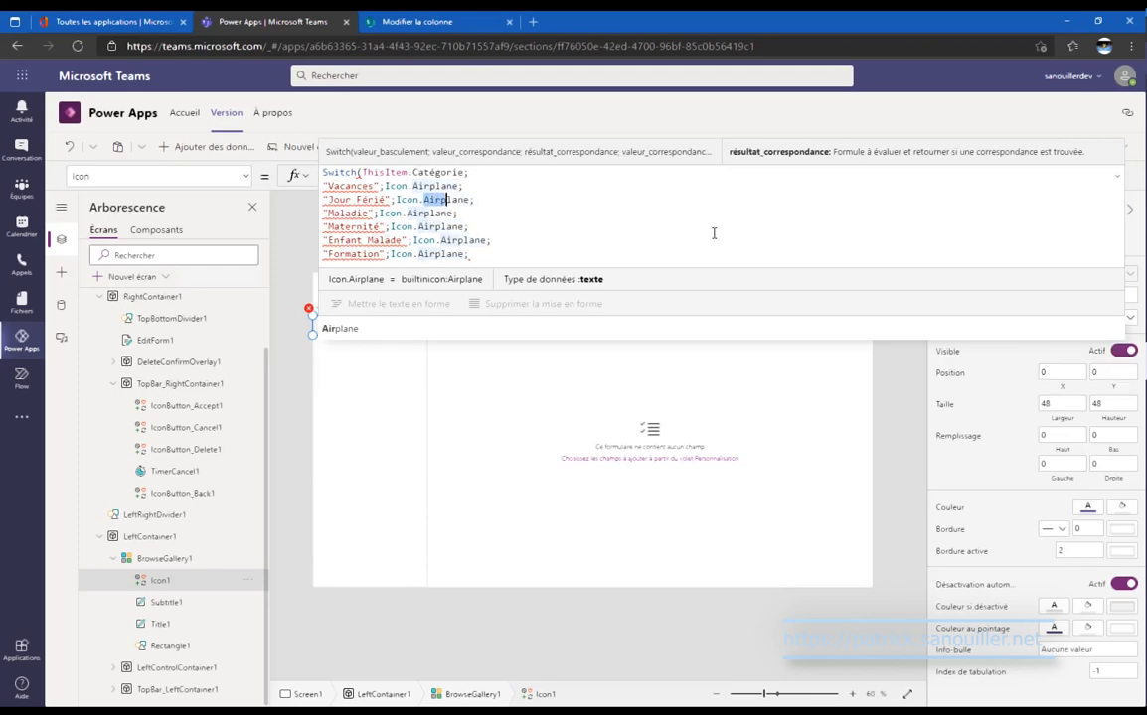
key(shift+Right)
key(shift+Right)
key(shift+Right)
key(shift+Right)
text(Calen)
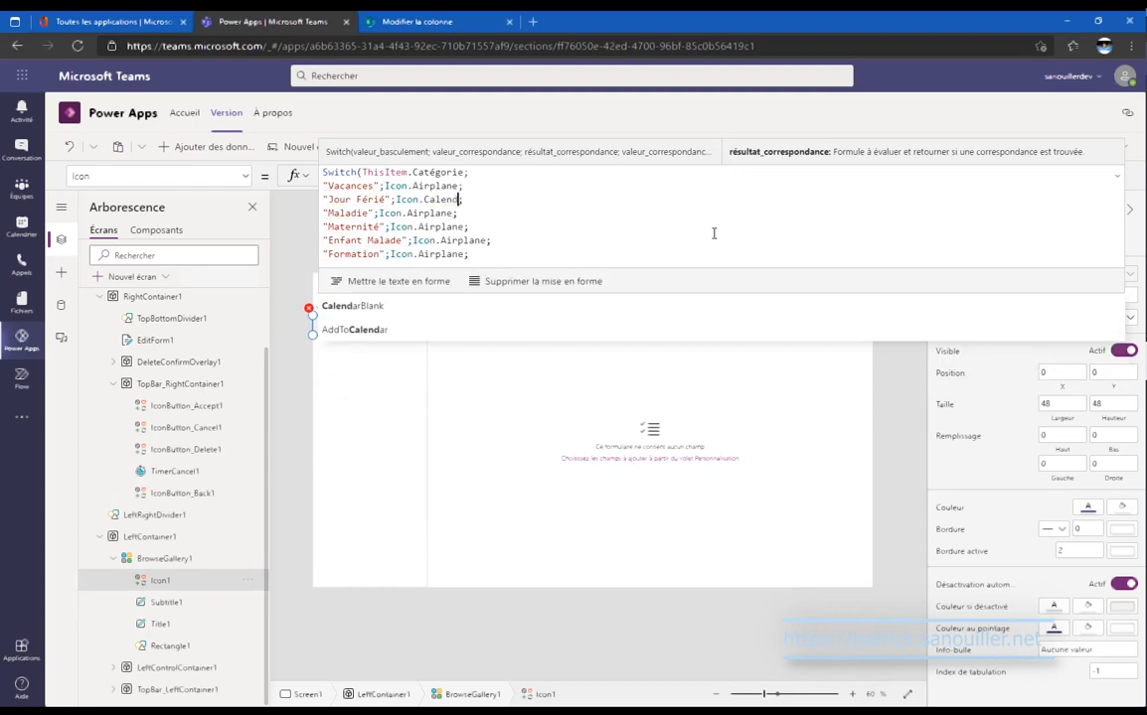
key(Tab)
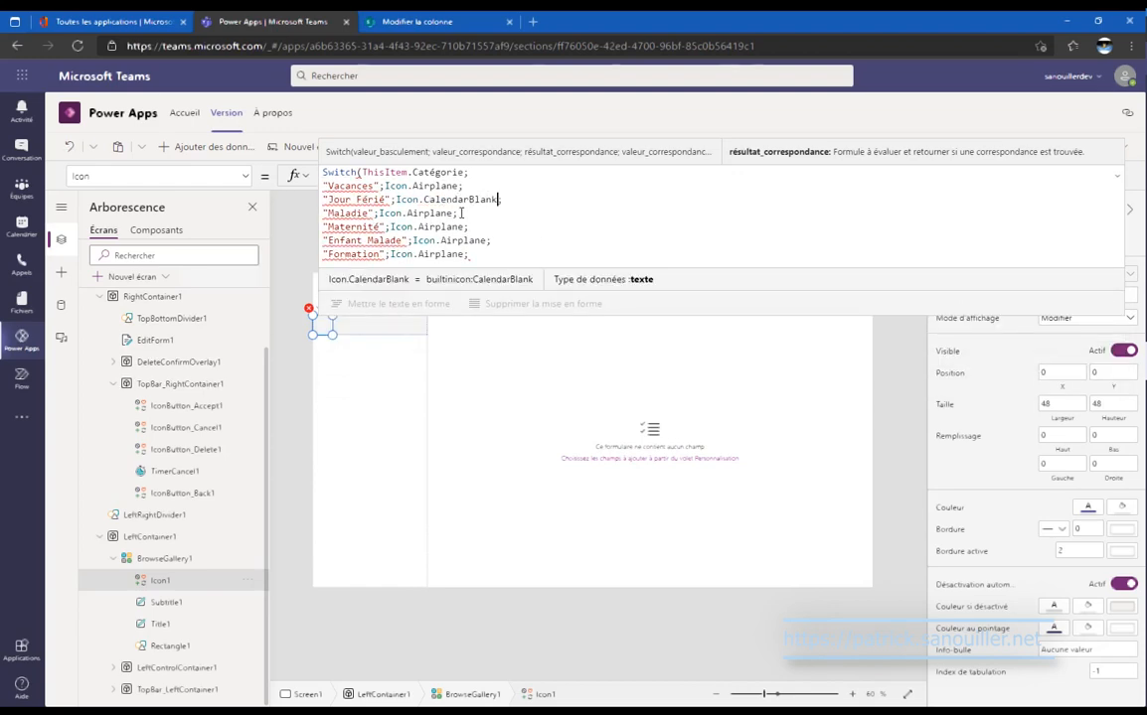
double_click(447, 215)
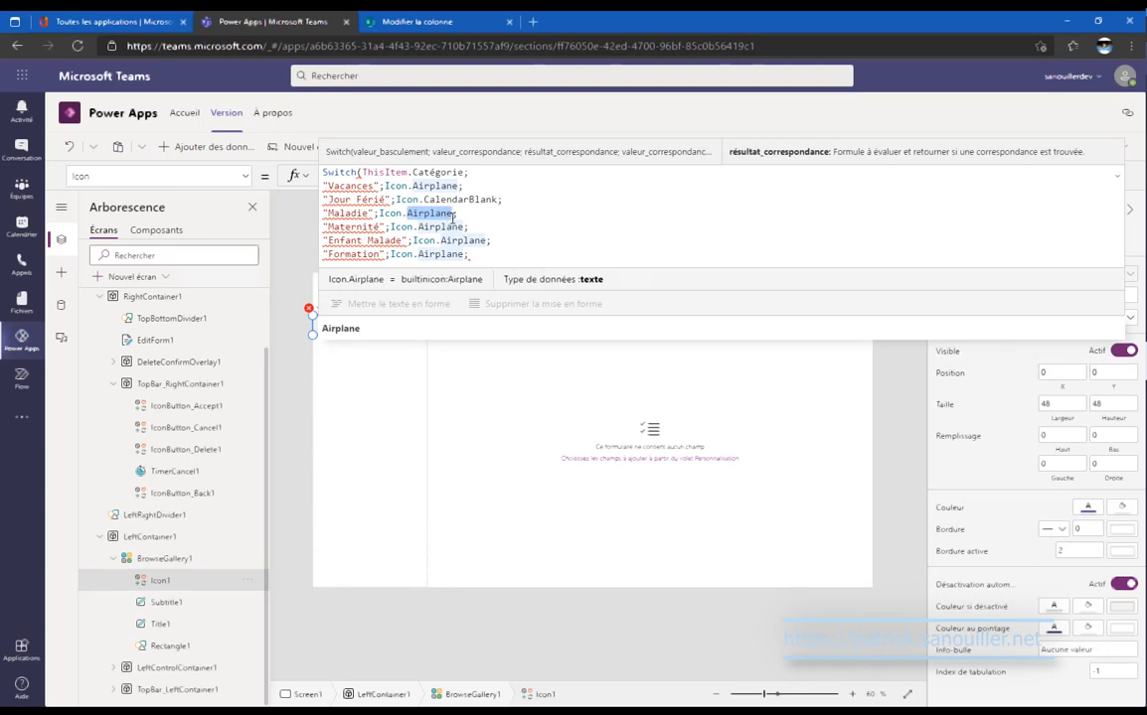
text(emoji)
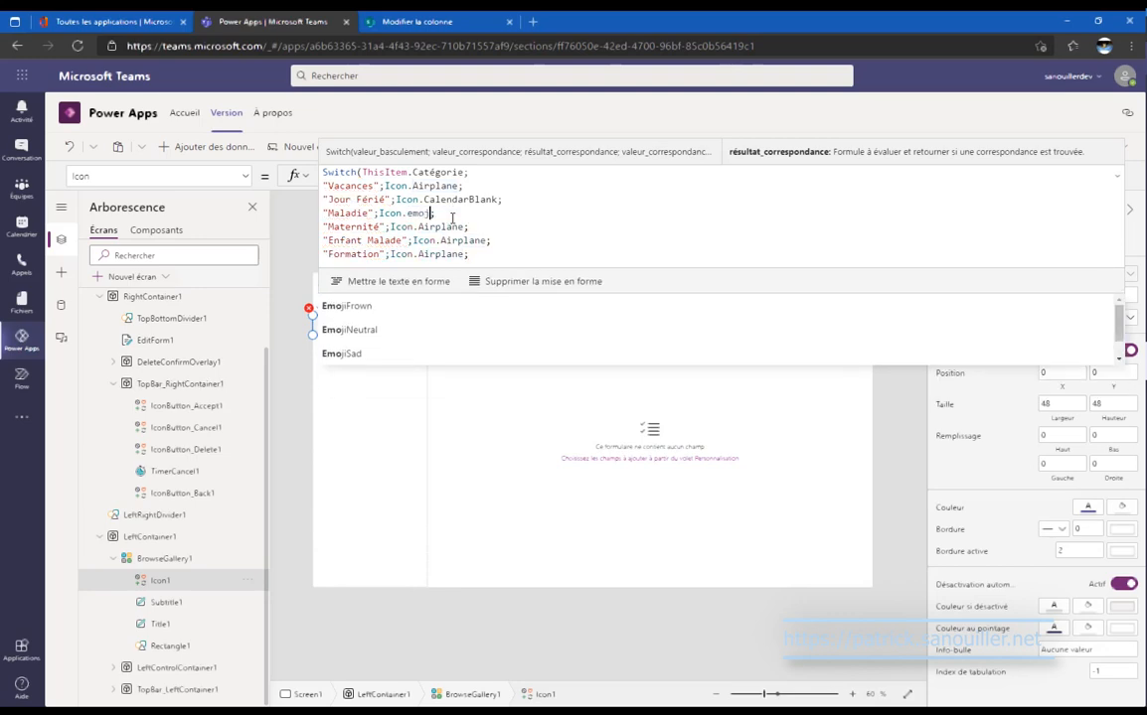
text(sa)
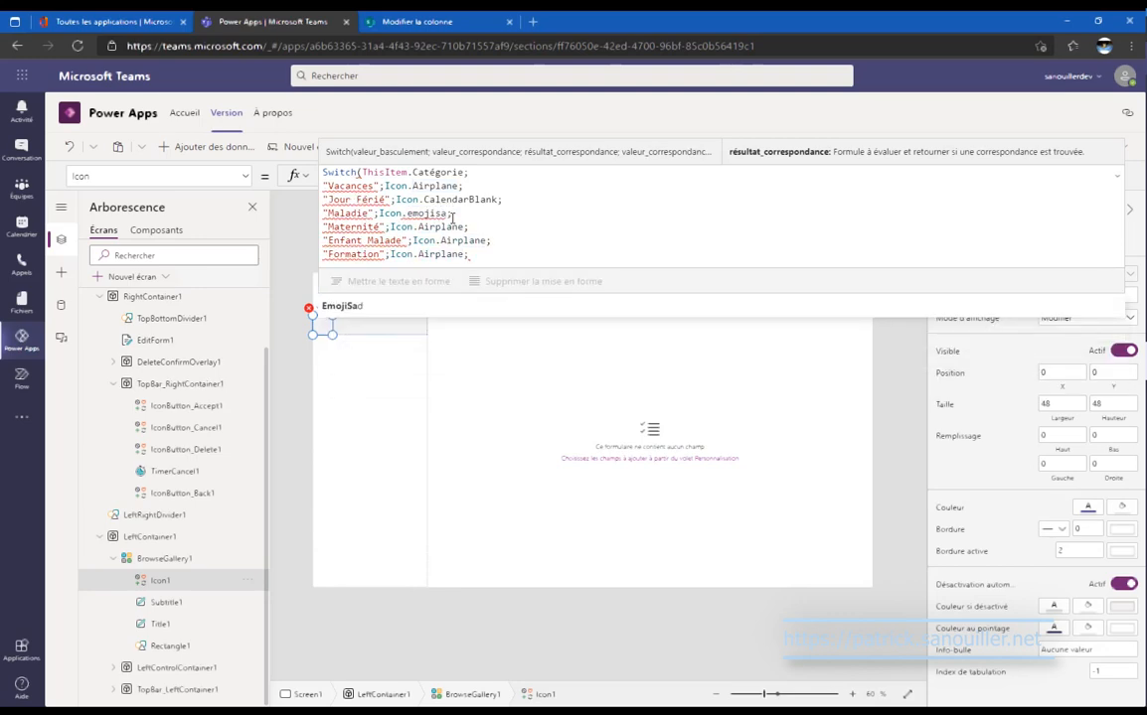
key(Tab)
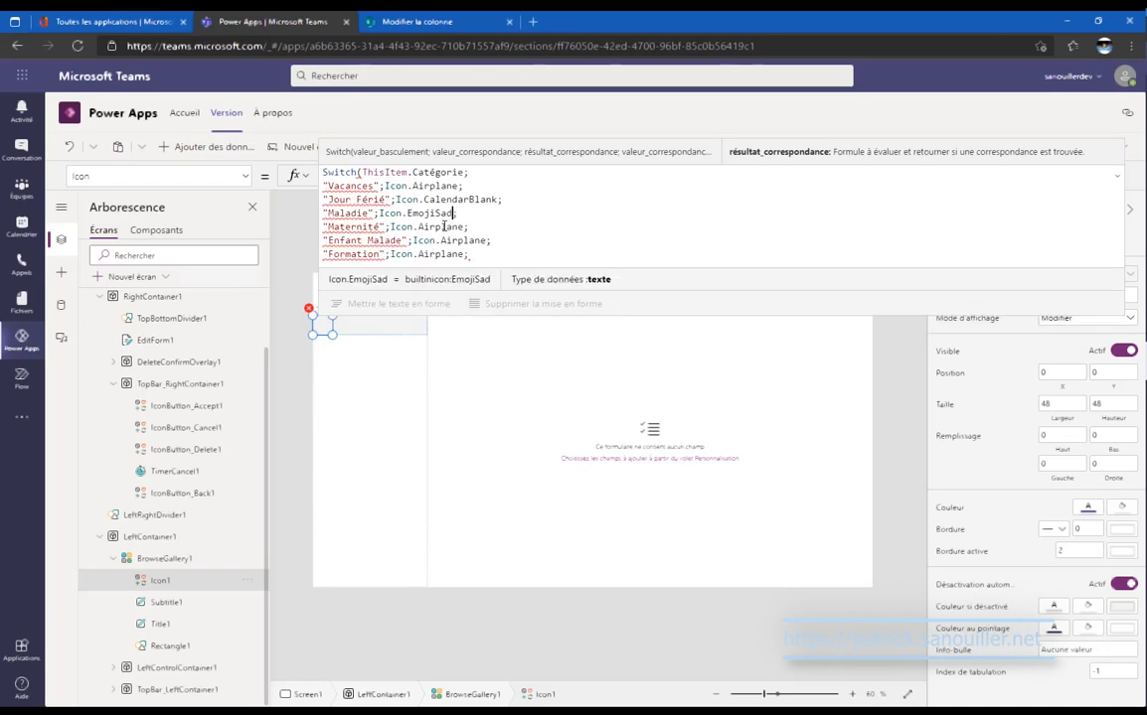
Use Camera for Maternité, EmojiNeutral for Enfant Malade and Information for Formation.
double_click(443, 227)
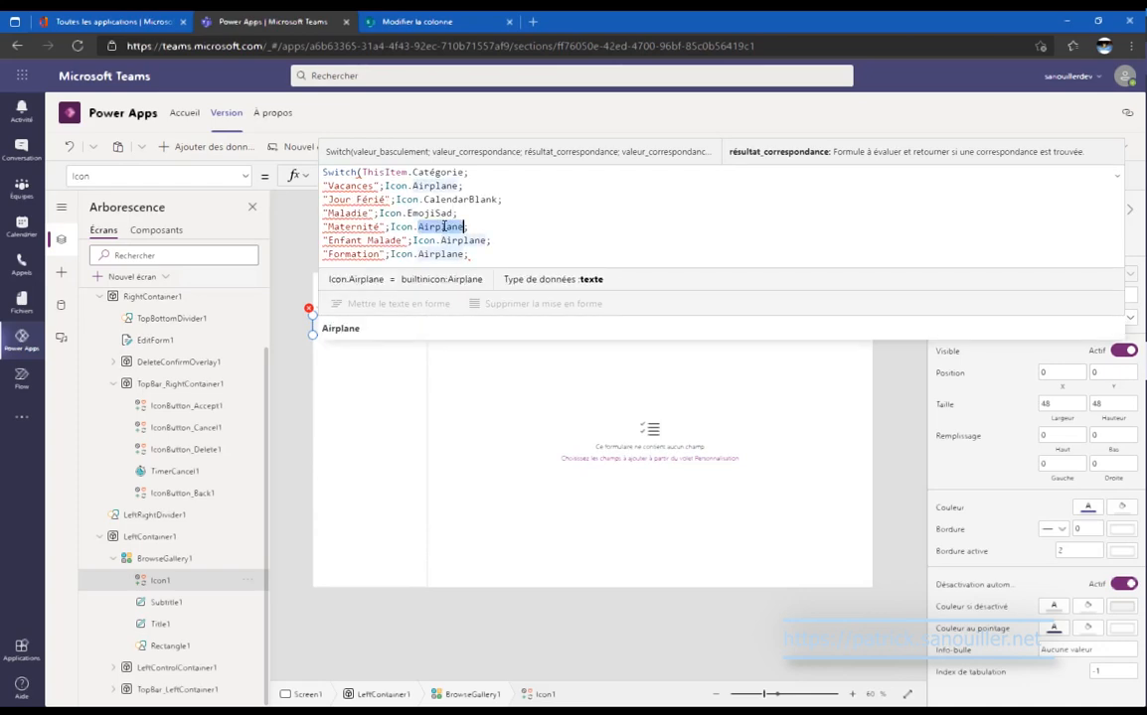
text(Camera)
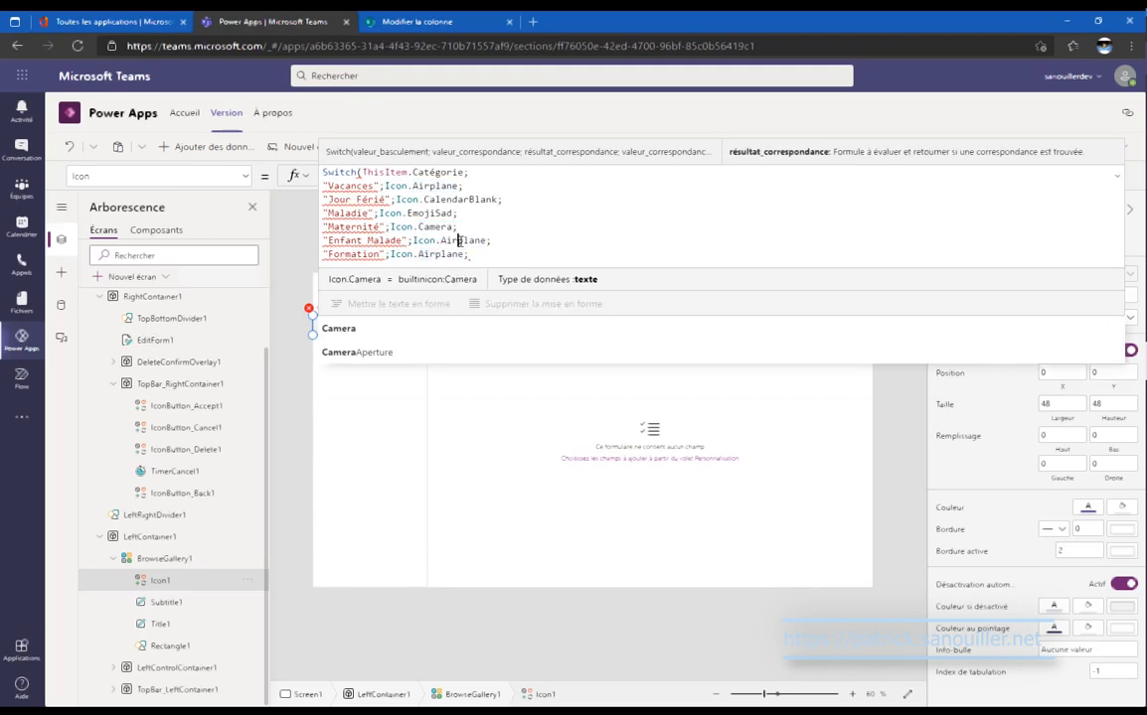
double_click(458, 241)
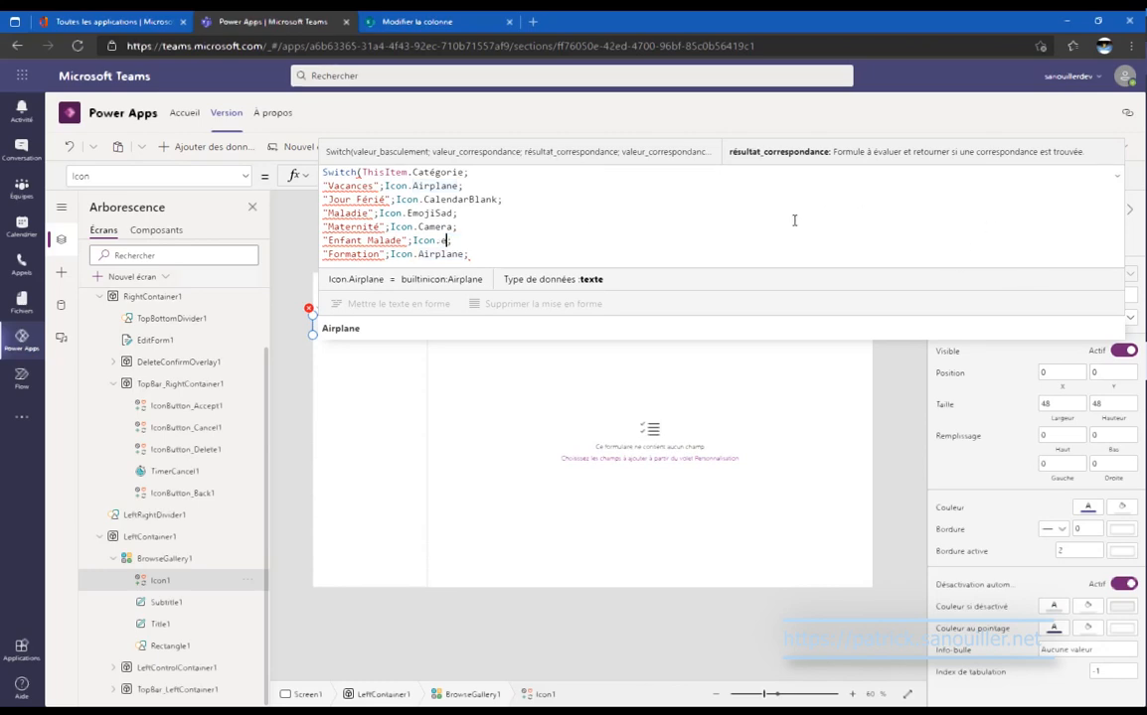
text(emoji)
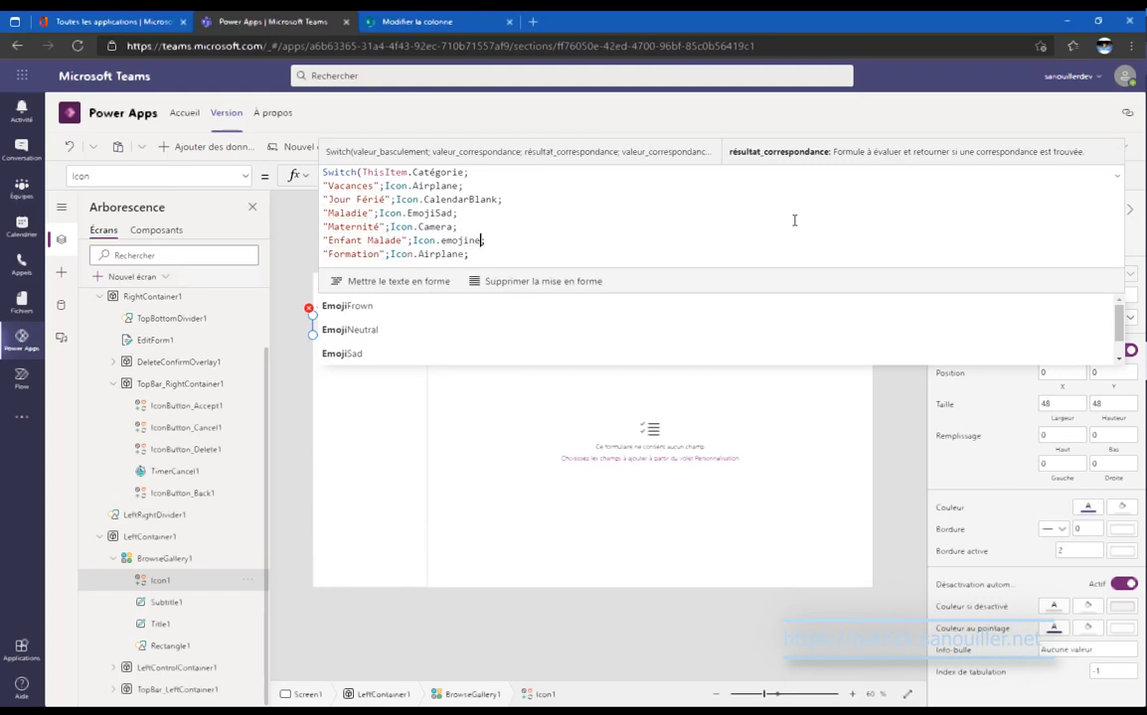
text(ne)
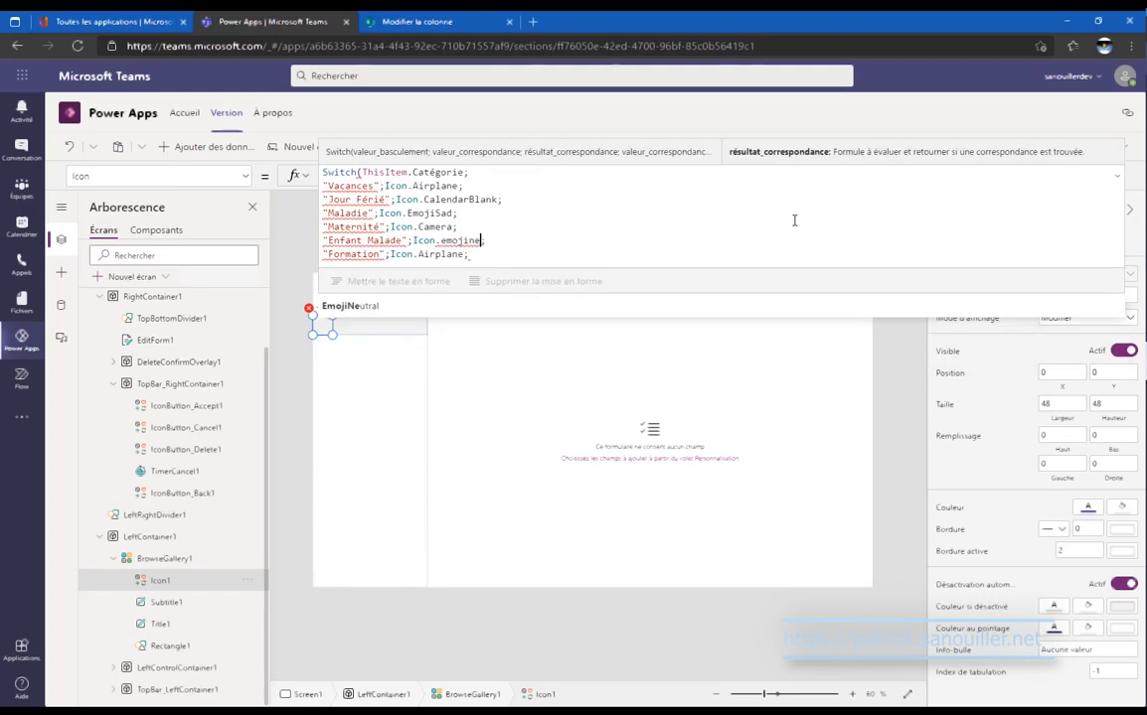
key(Tab)
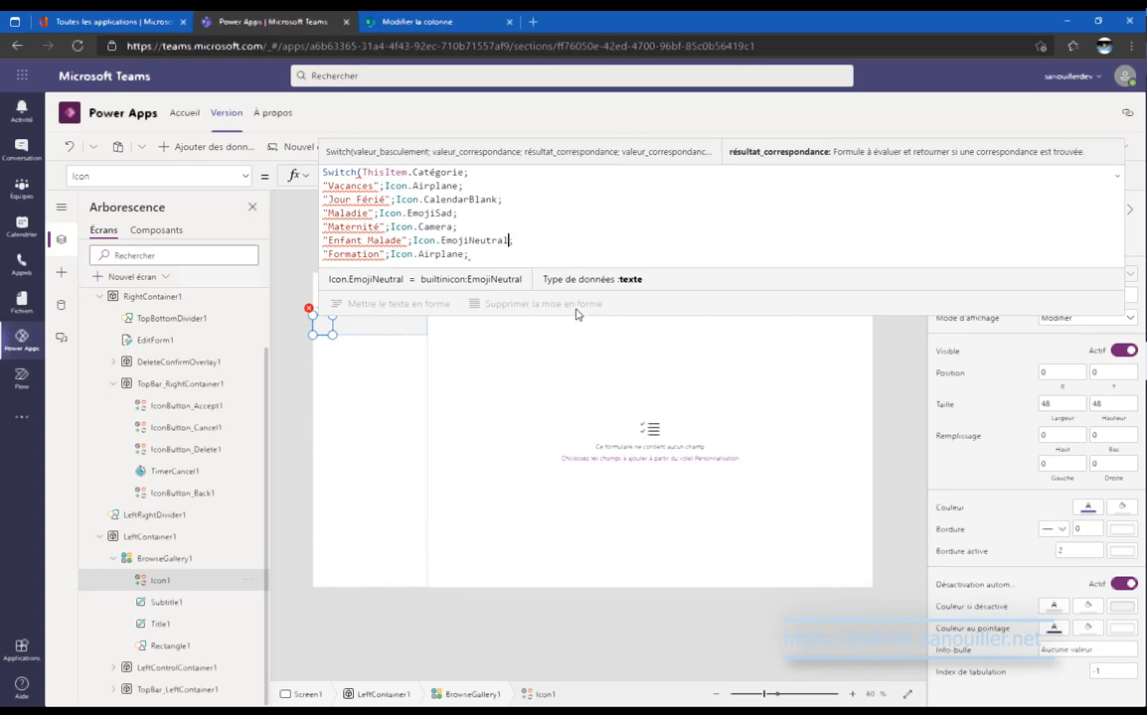
double_click(430, 255)
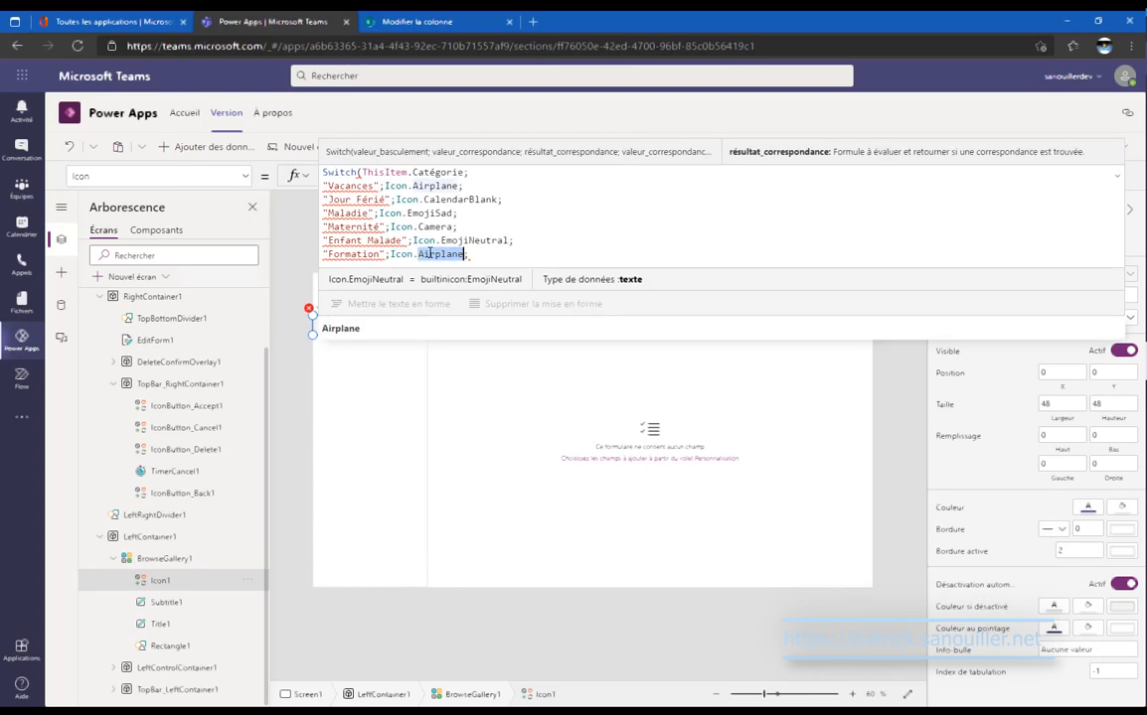
text(Info)
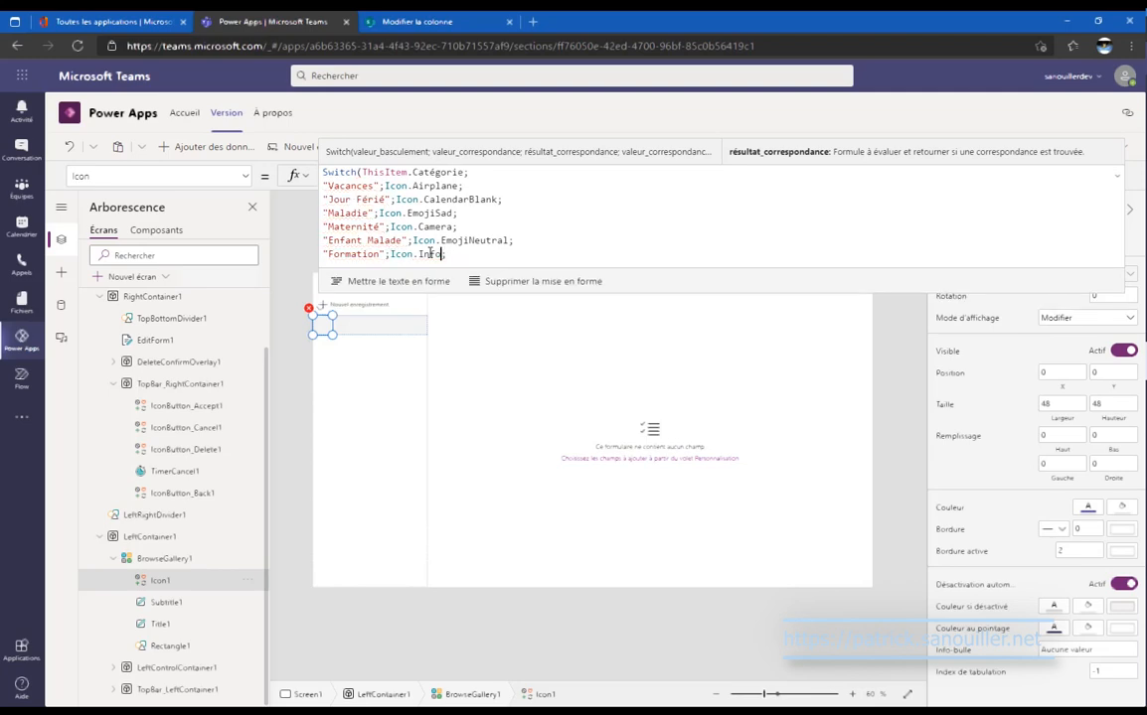
text(rmatio)
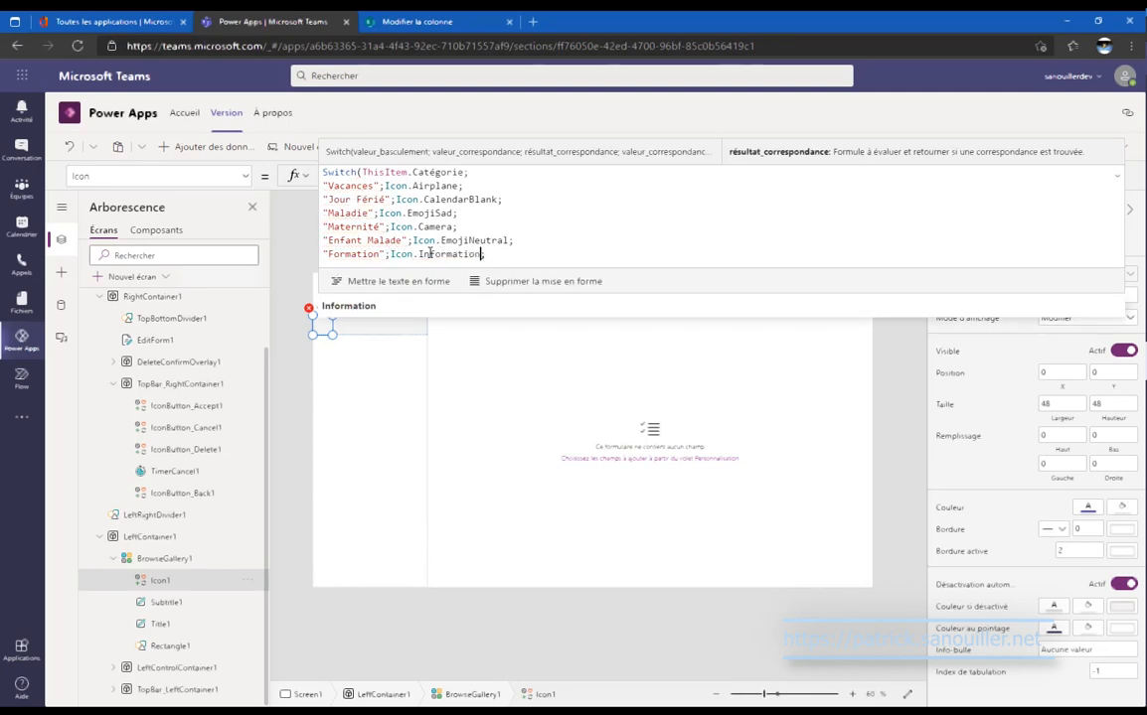
text(n)
click(346, 329)
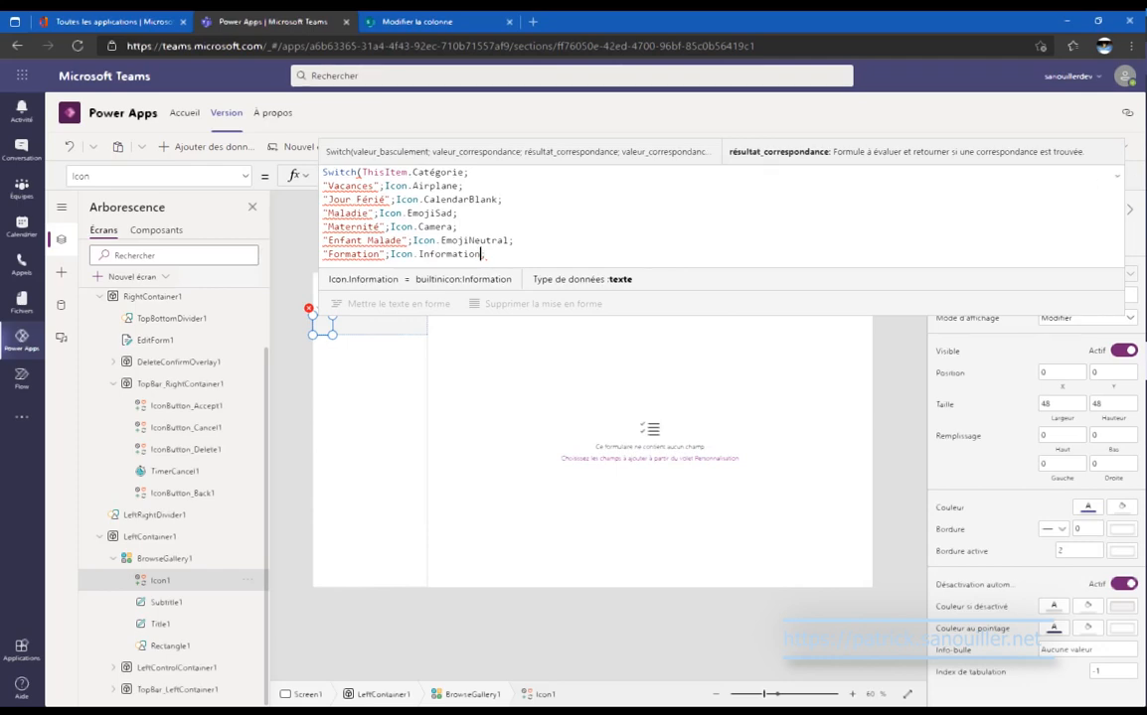
Make the Switch test ThisItem.Catégorie.Value and add the closing parenthesis after Icon.Information.
click(466, 174)
text(.)
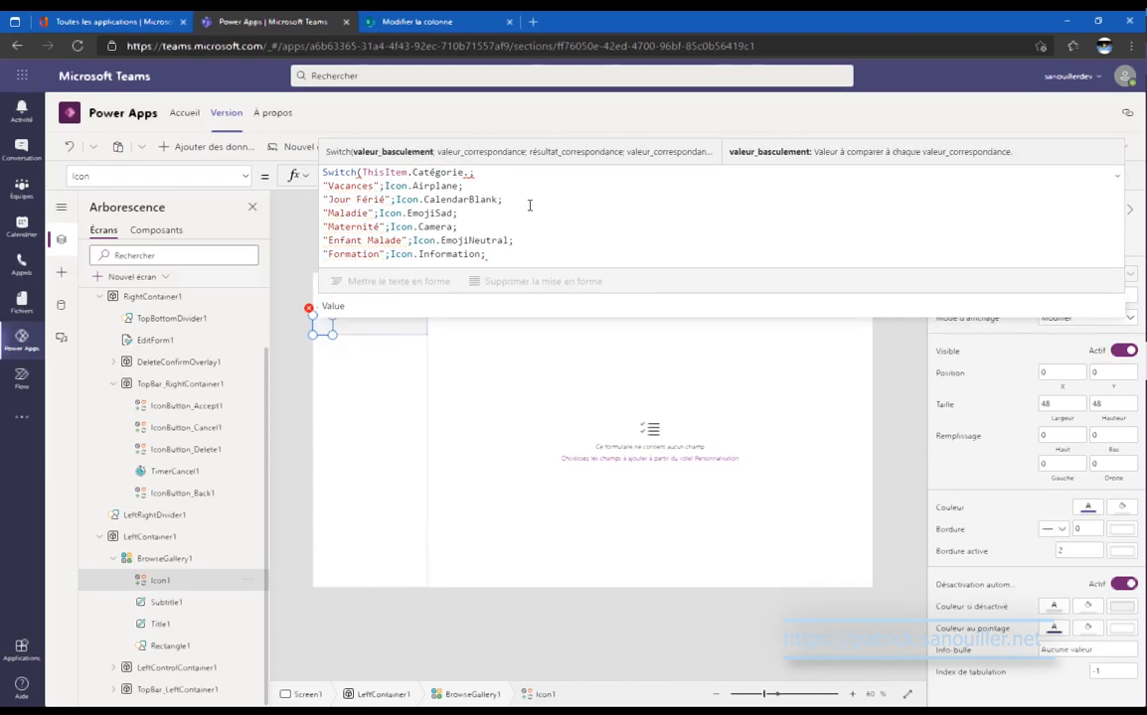
text(Value)
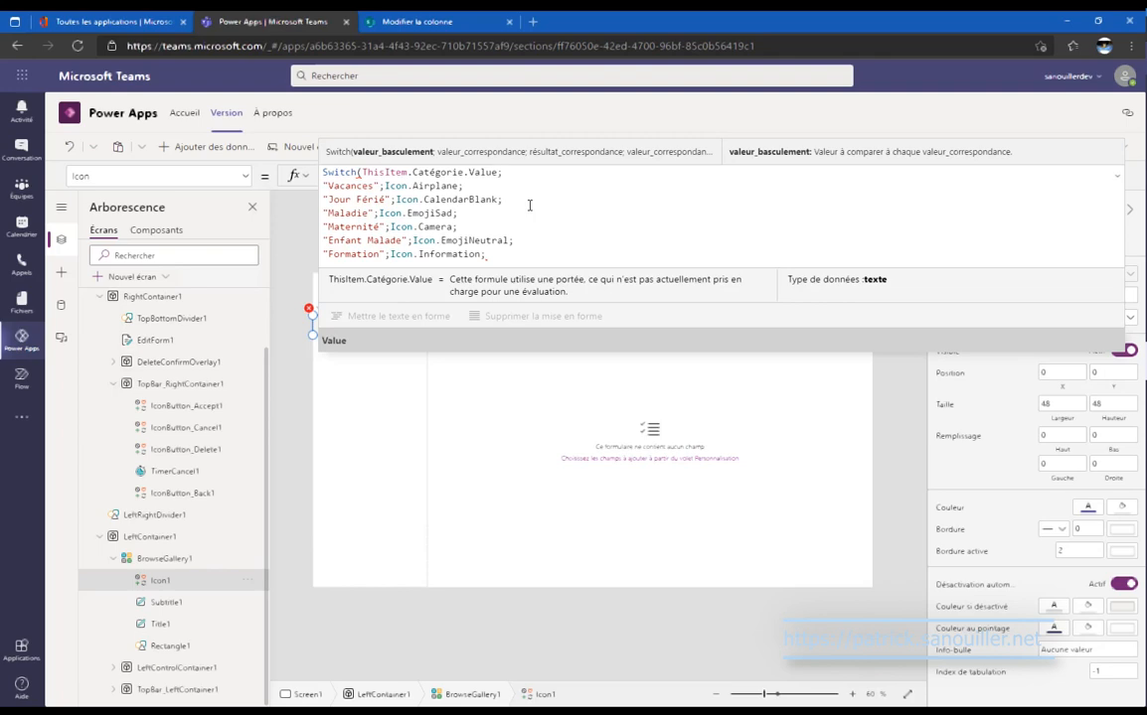
click(570, 253)
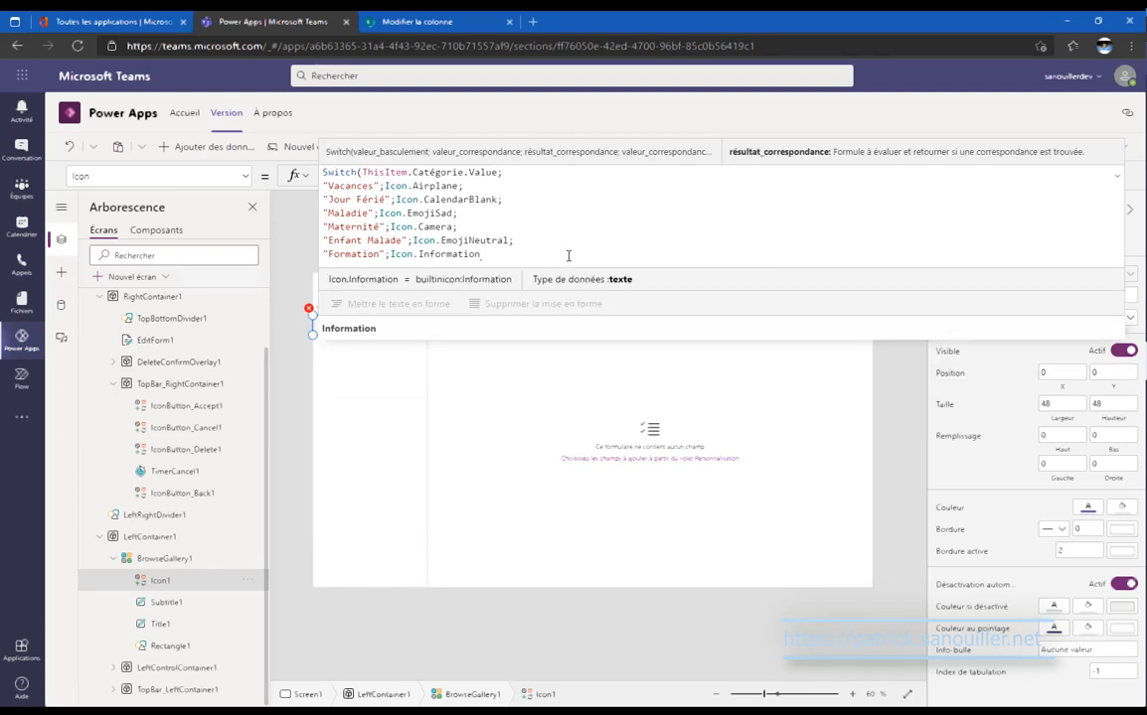
key(shift+Return)
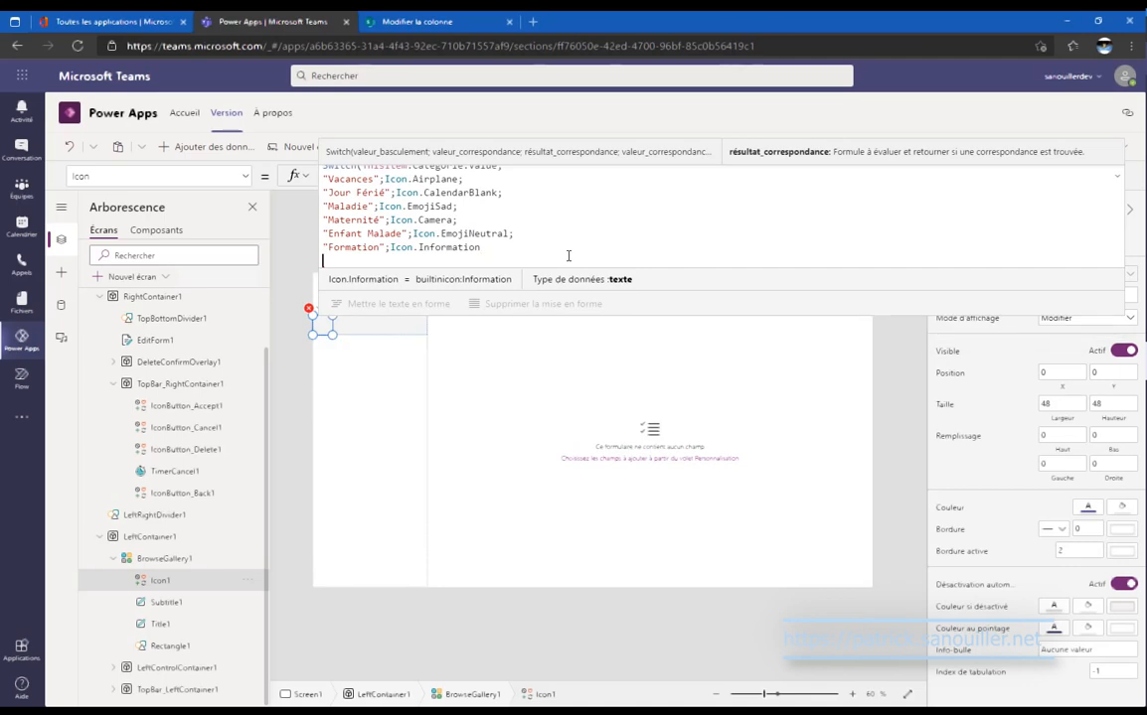
text())
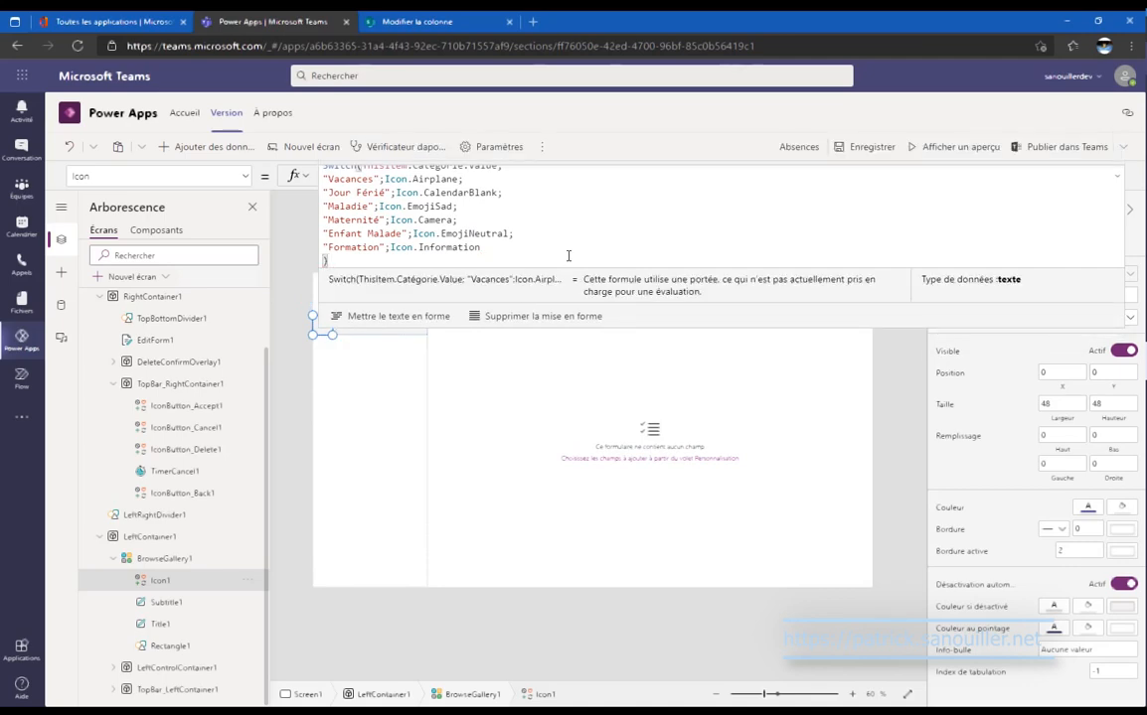
click(1116, 177)
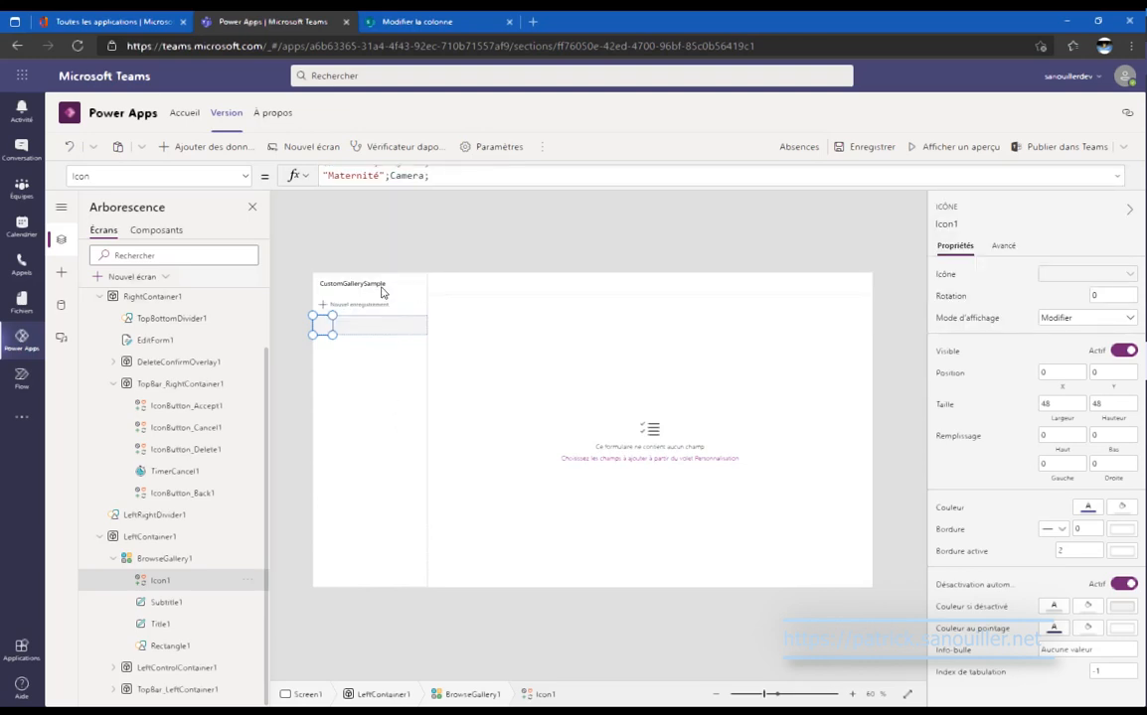
Replace the CustomGallerySample title label's text with "Absences".
click(348, 283)
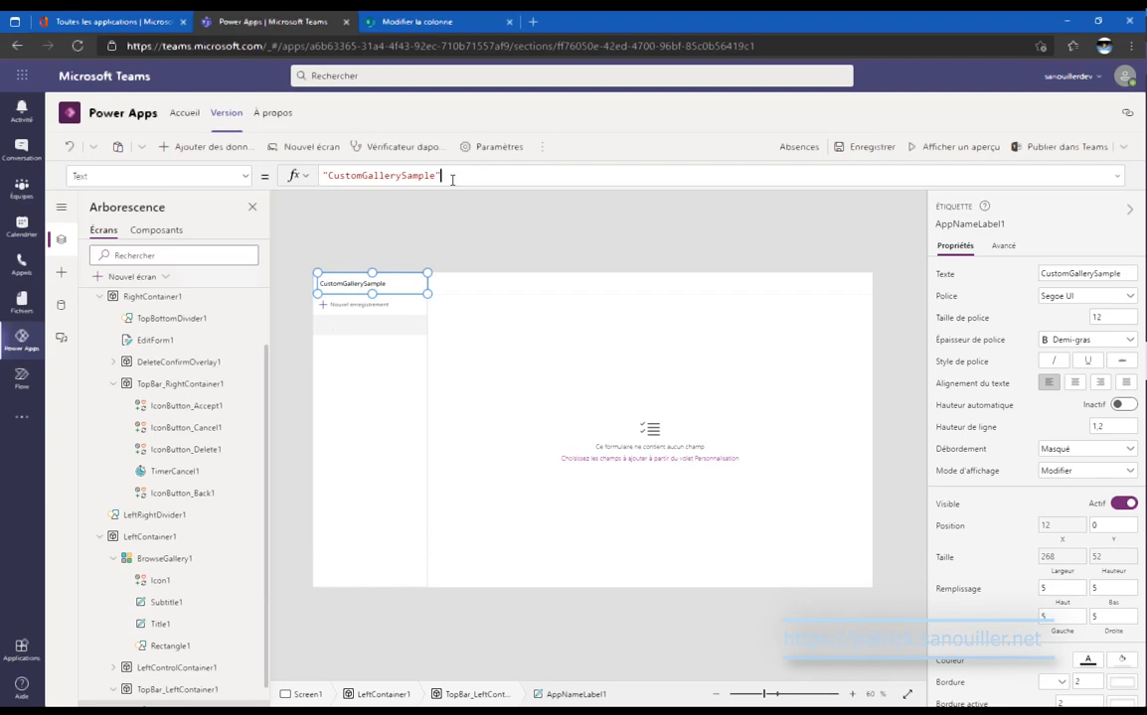
key(ctrl+a)
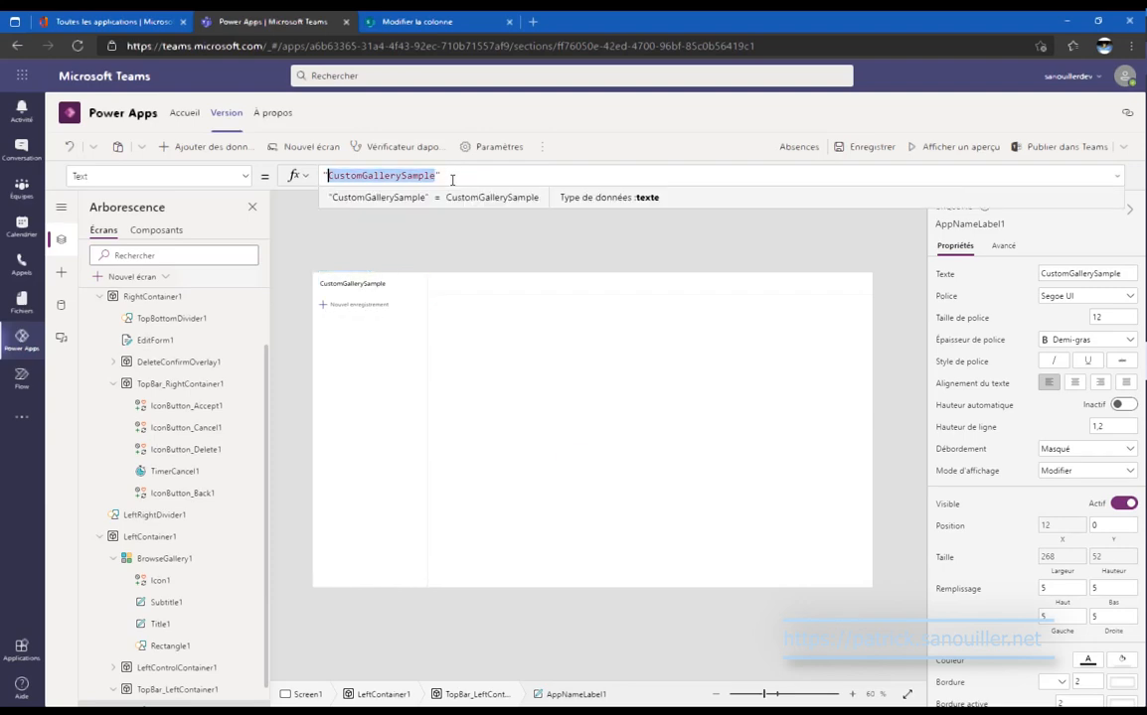
text("An)
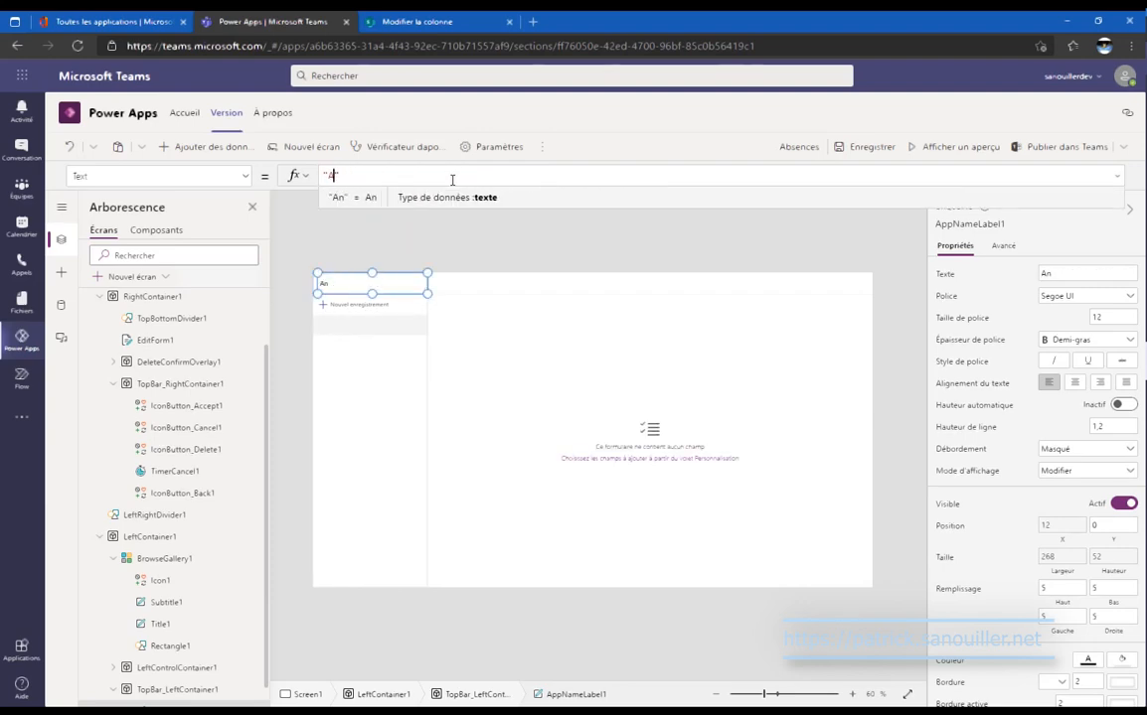
text(sences)
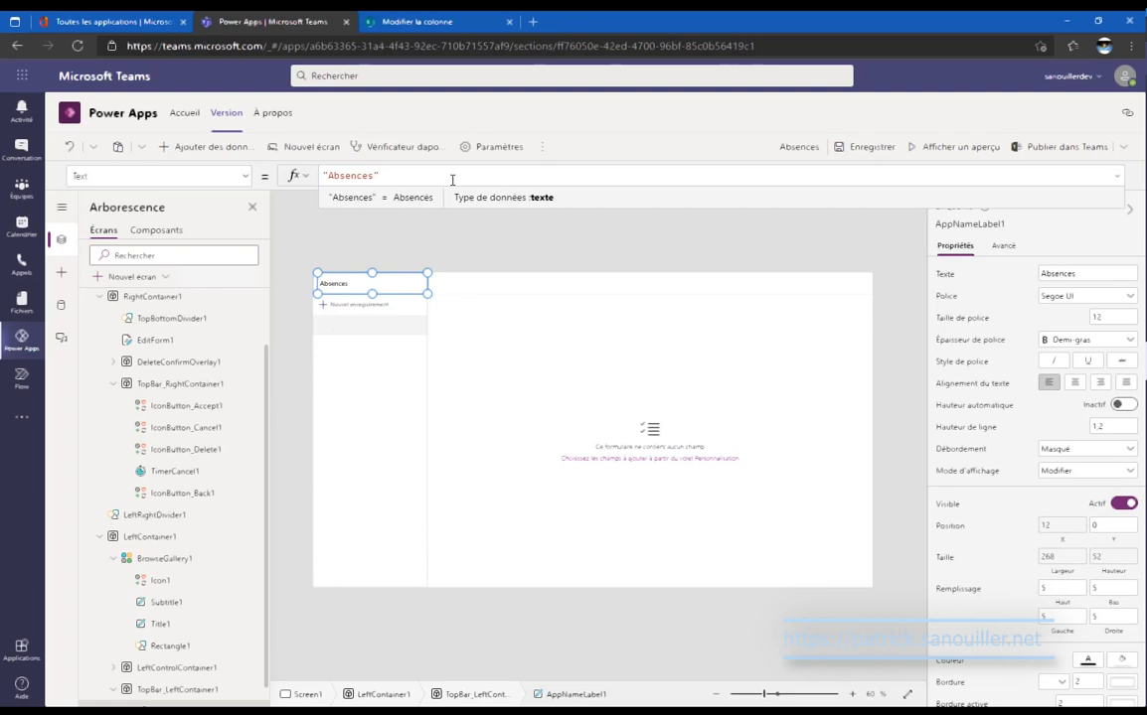
alt+click(388, 308)
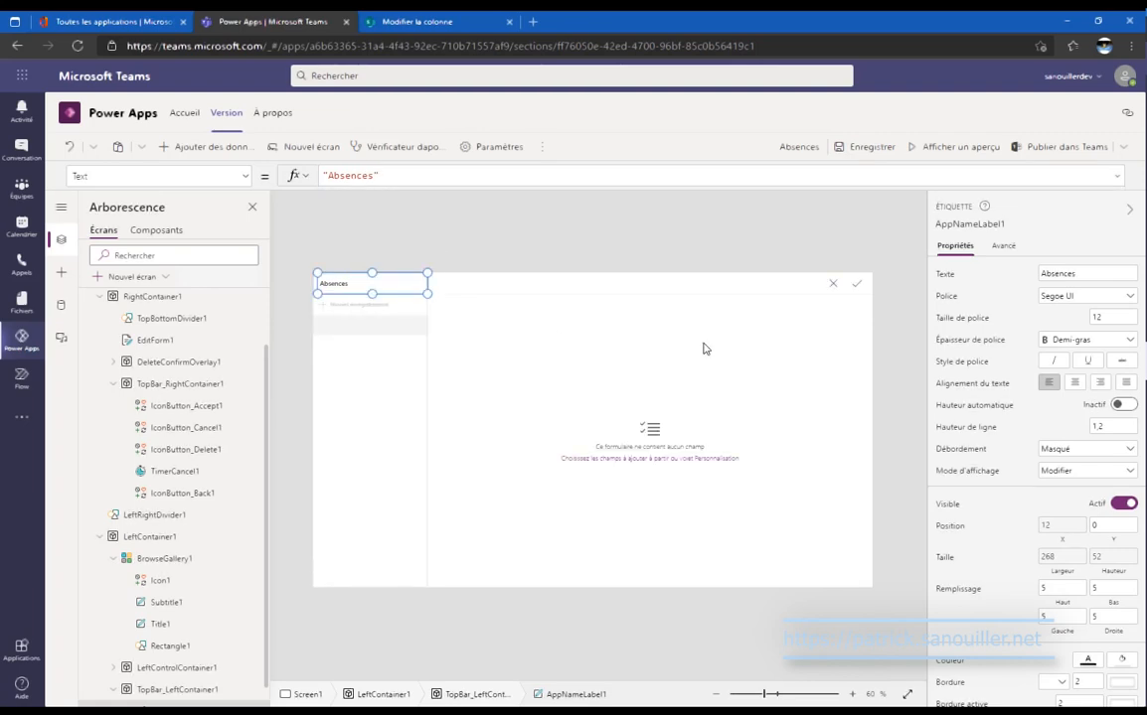
Check Catégorie, Heure de début, Heure de fin and Description in the form's field list.
click(469, 304)
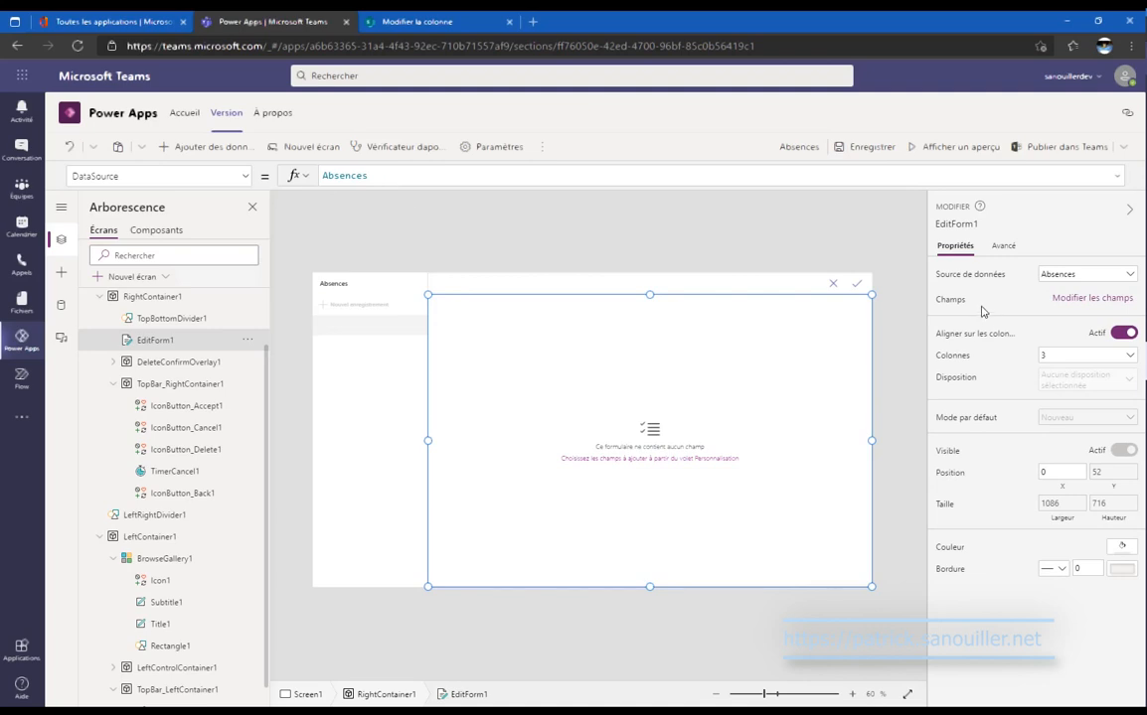
click(1090, 299)
click(766, 240)
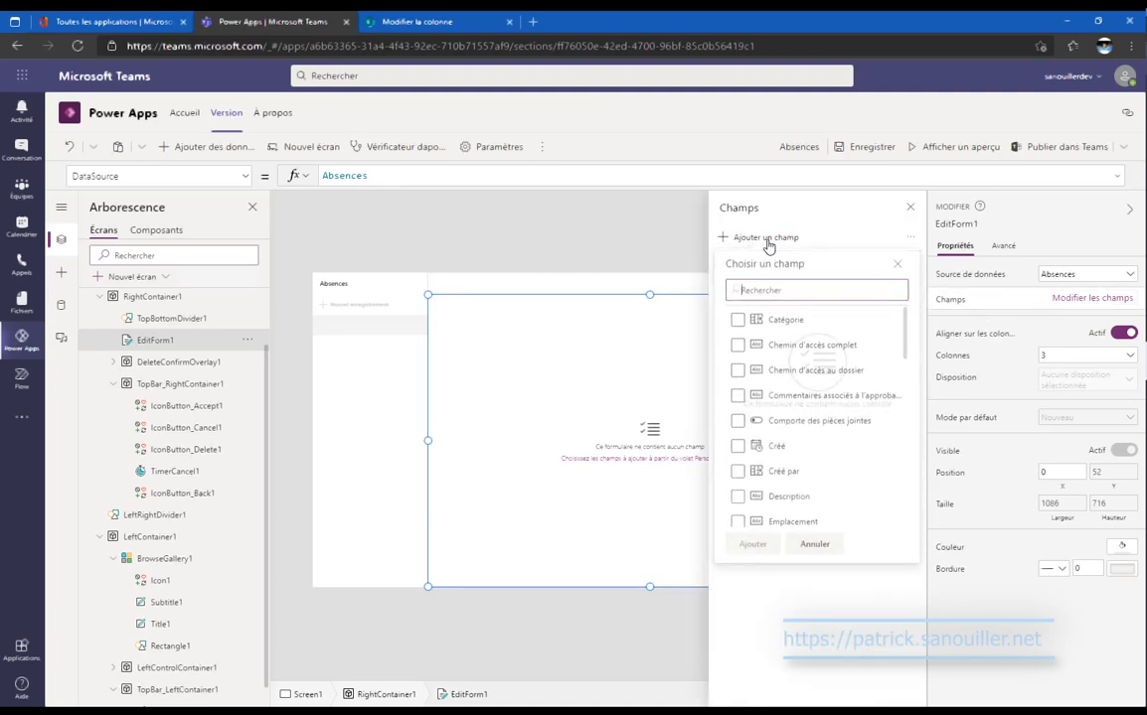
click(855, 325)
scroll(883, 364, down, 1)
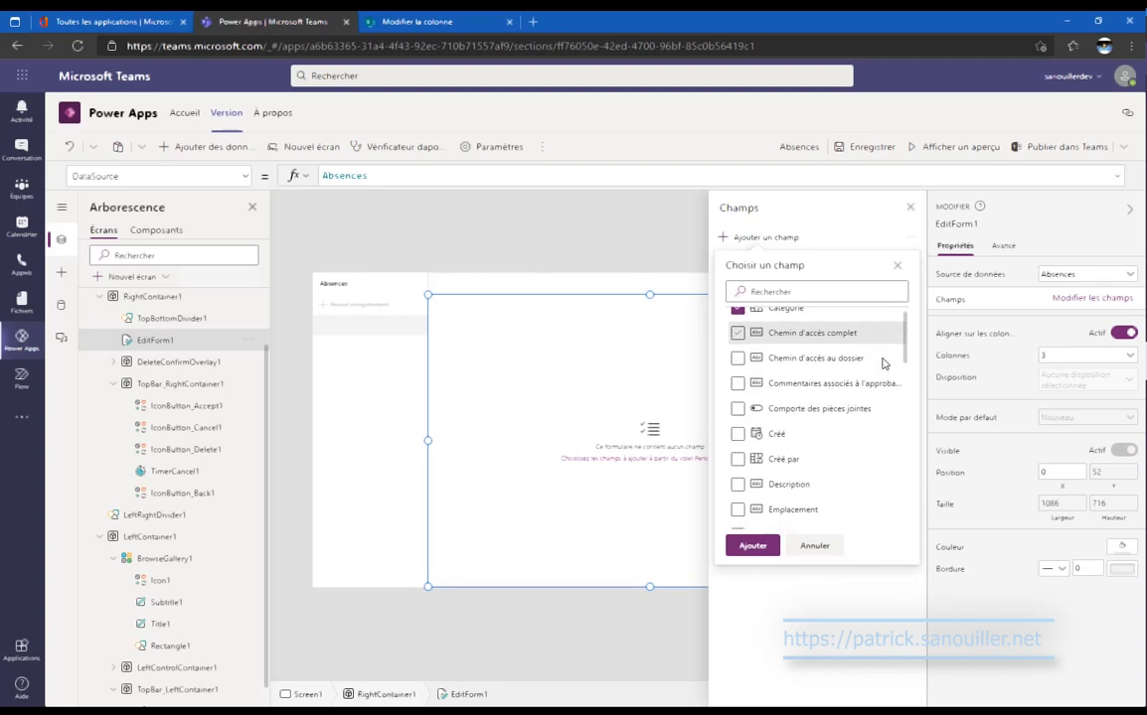
scroll(883, 364, down, 3)
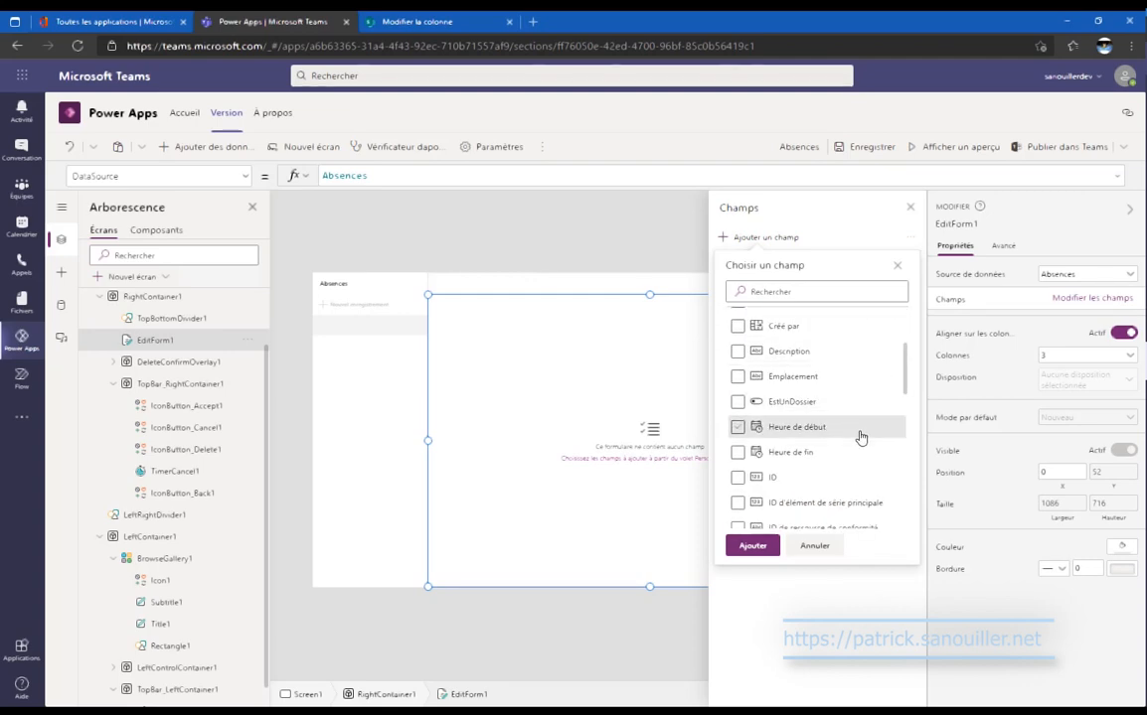
click(861, 437)
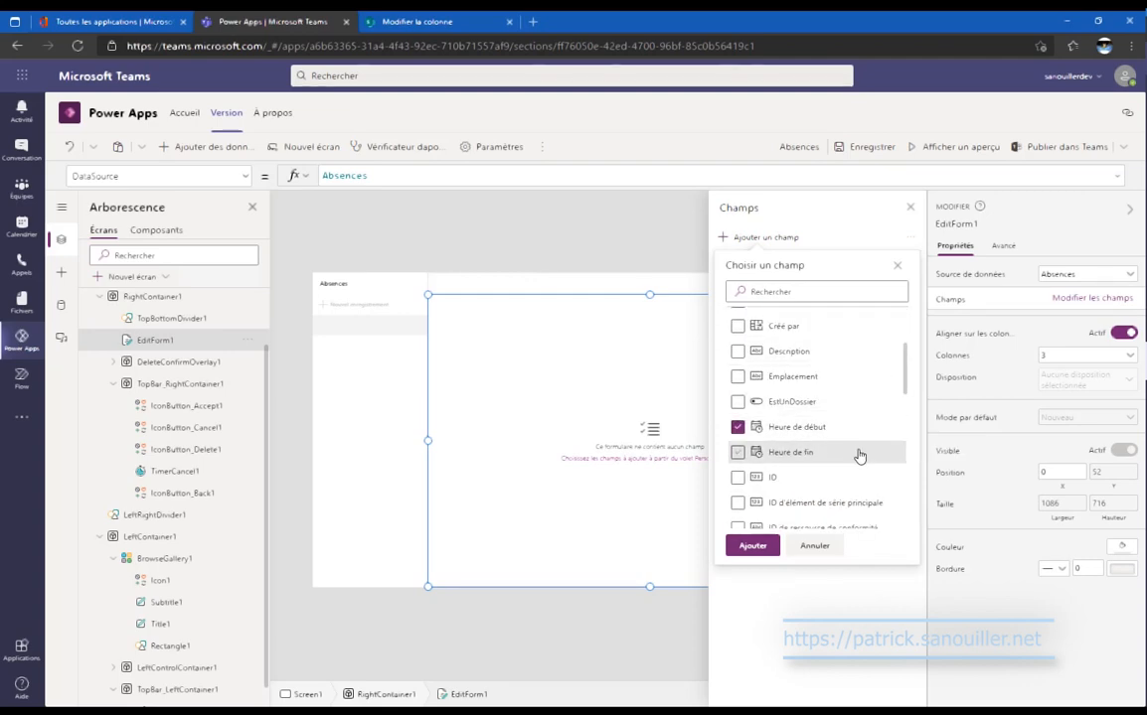
click(860, 455)
click(847, 351)
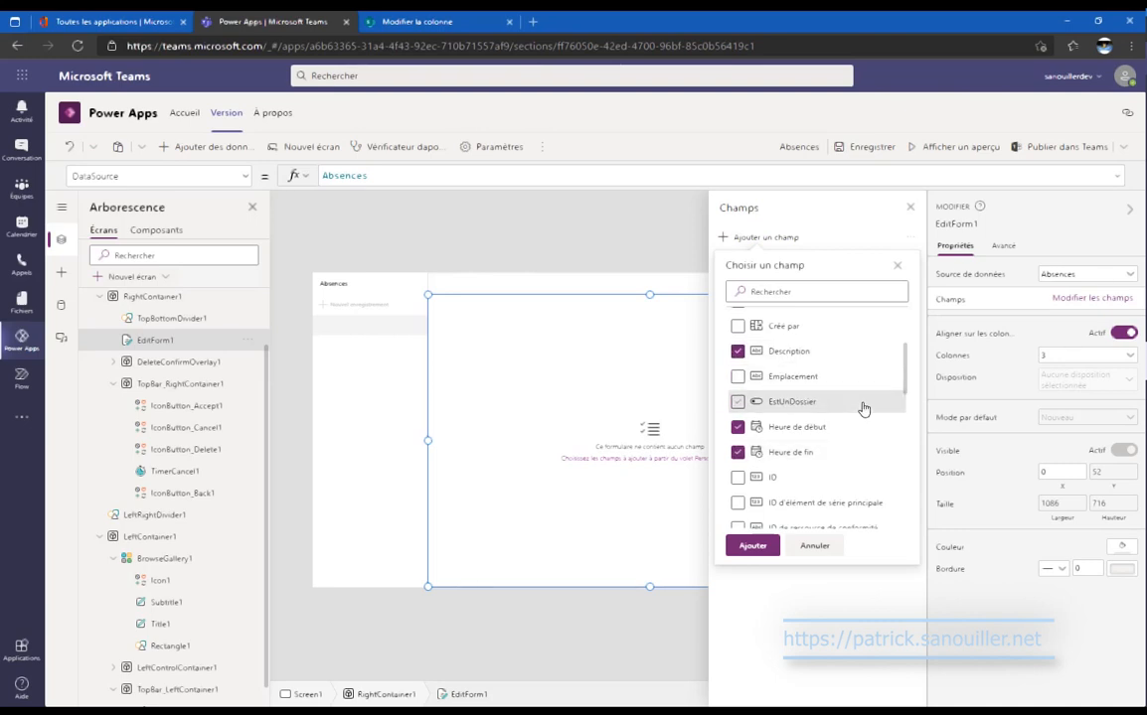
Also check Titre and add all selected fields to the edit form.
scroll(864, 408, down, 5)
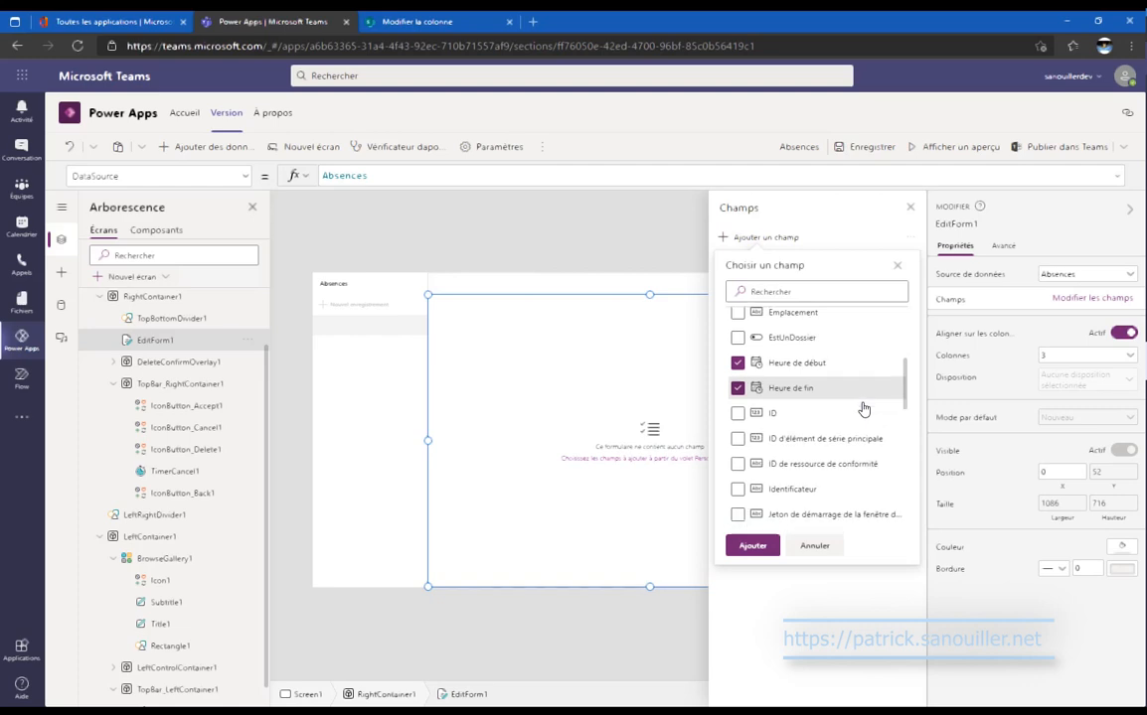
scroll(864, 408, down, 3)
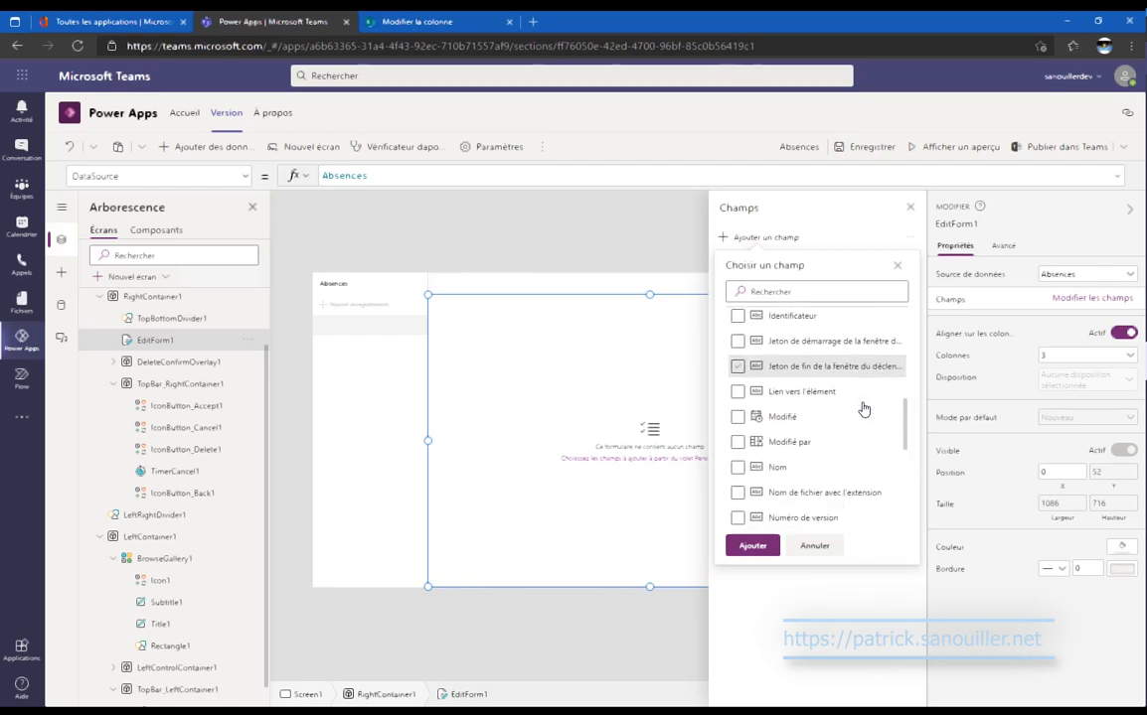
scroll(863, 409, down, 3)
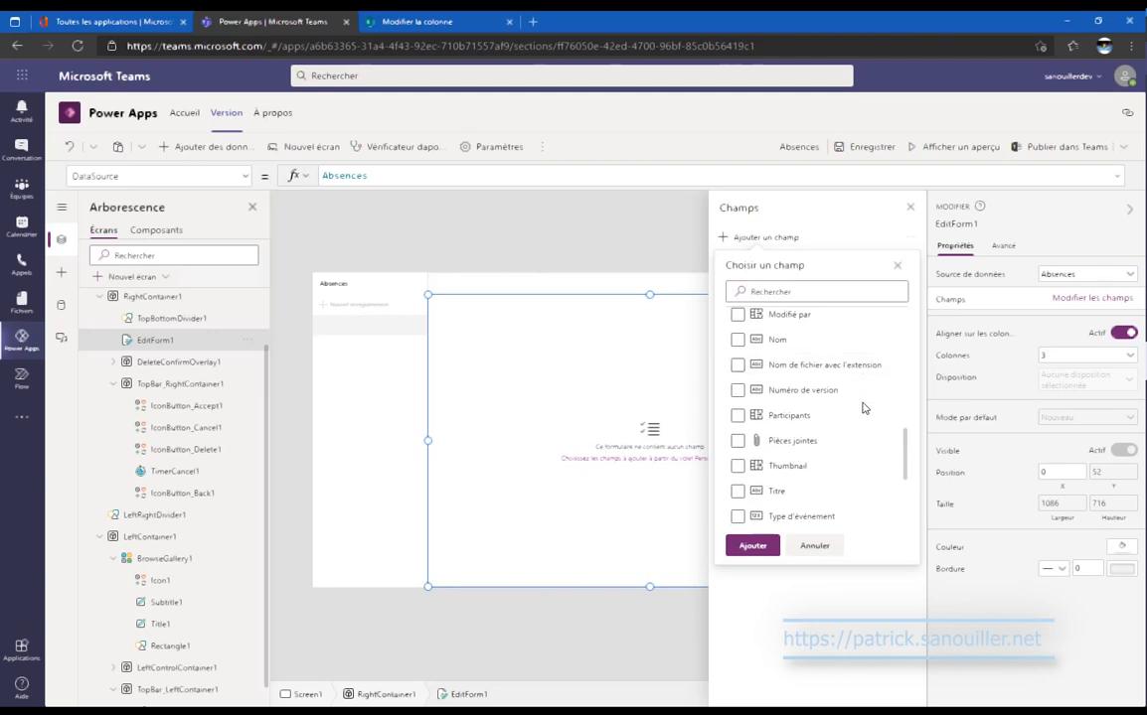
scroll(863, 408, down, 1)
scroll(863, 408, down, 1)
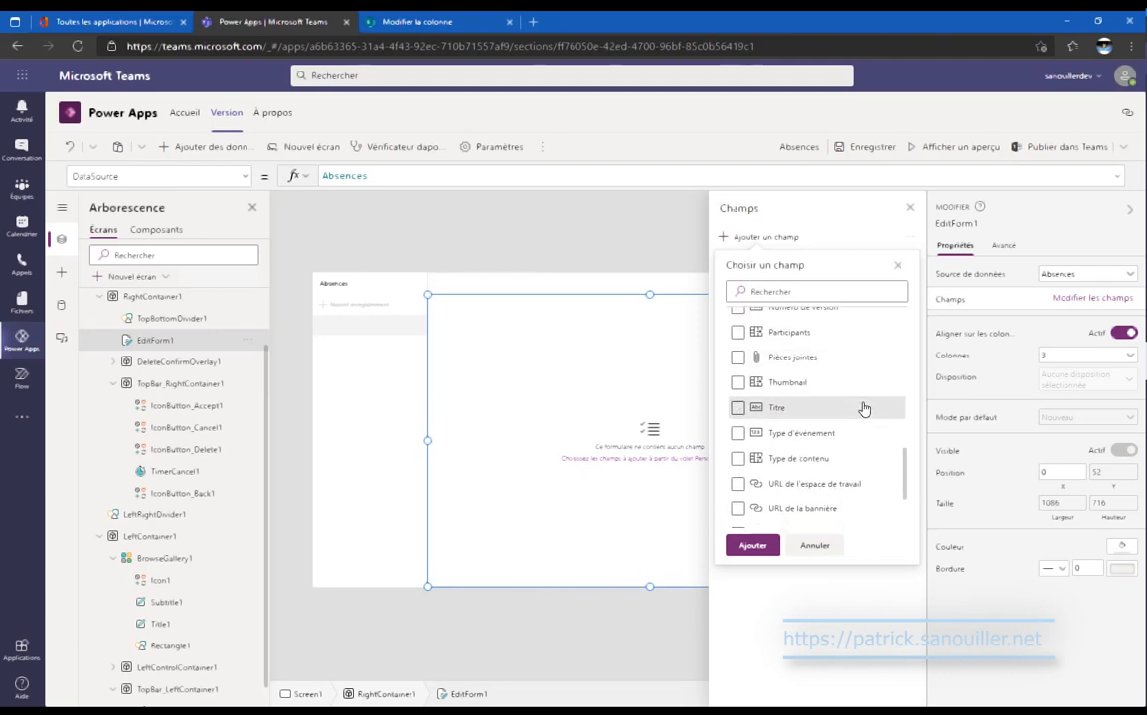
click(863, 409)
scroll(864, 408, down, 3)
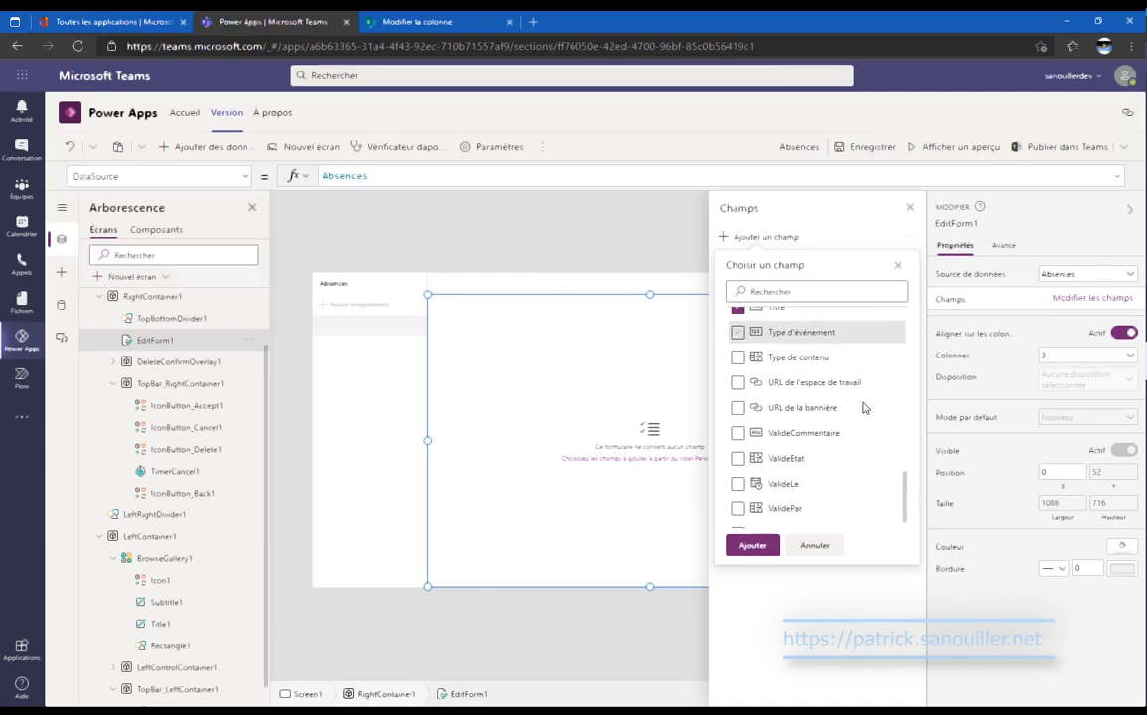
scroll(863, 408, down, 1)
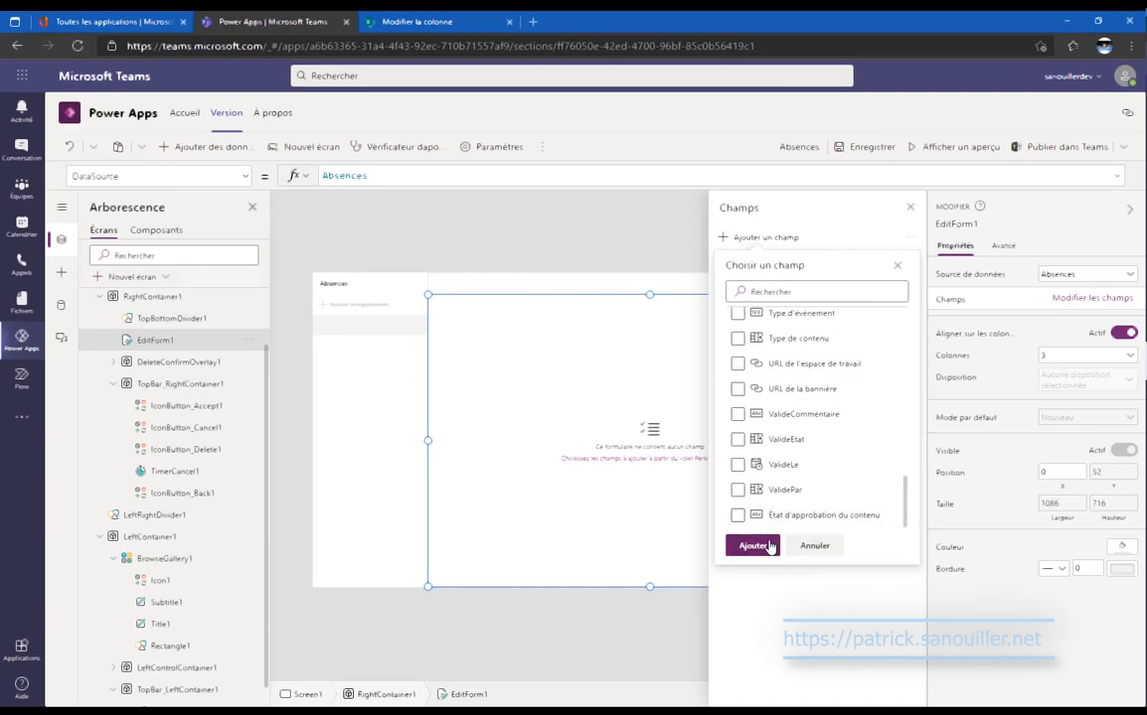
click(768, 546)
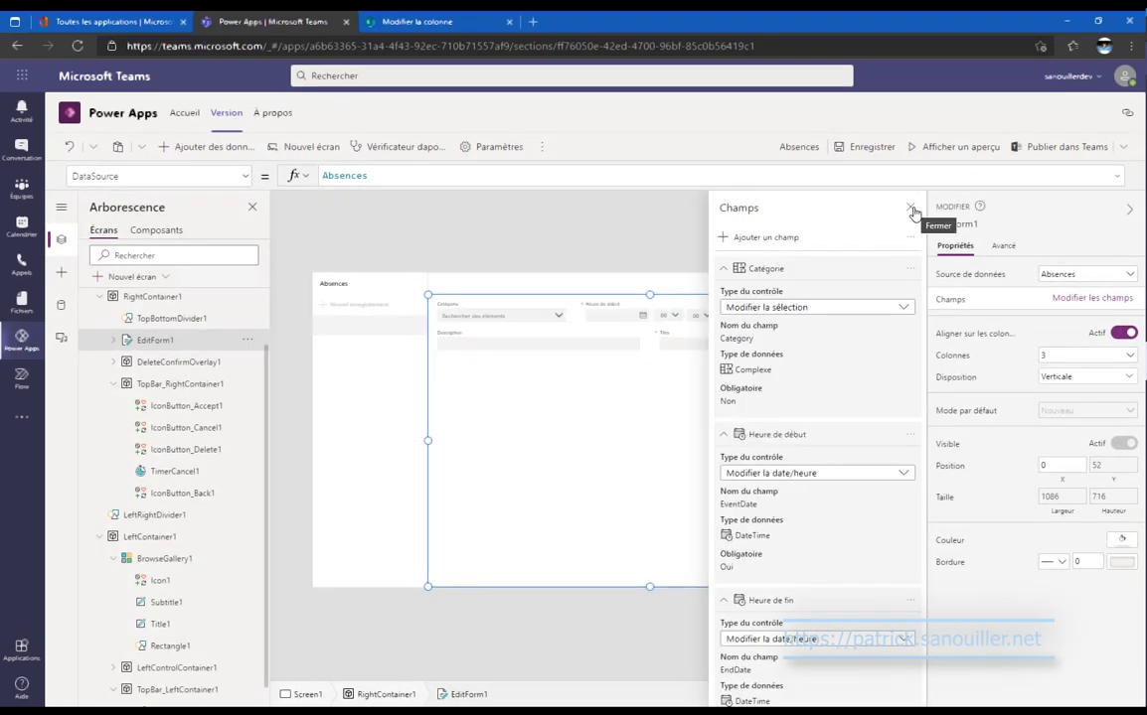
click(910, 210)
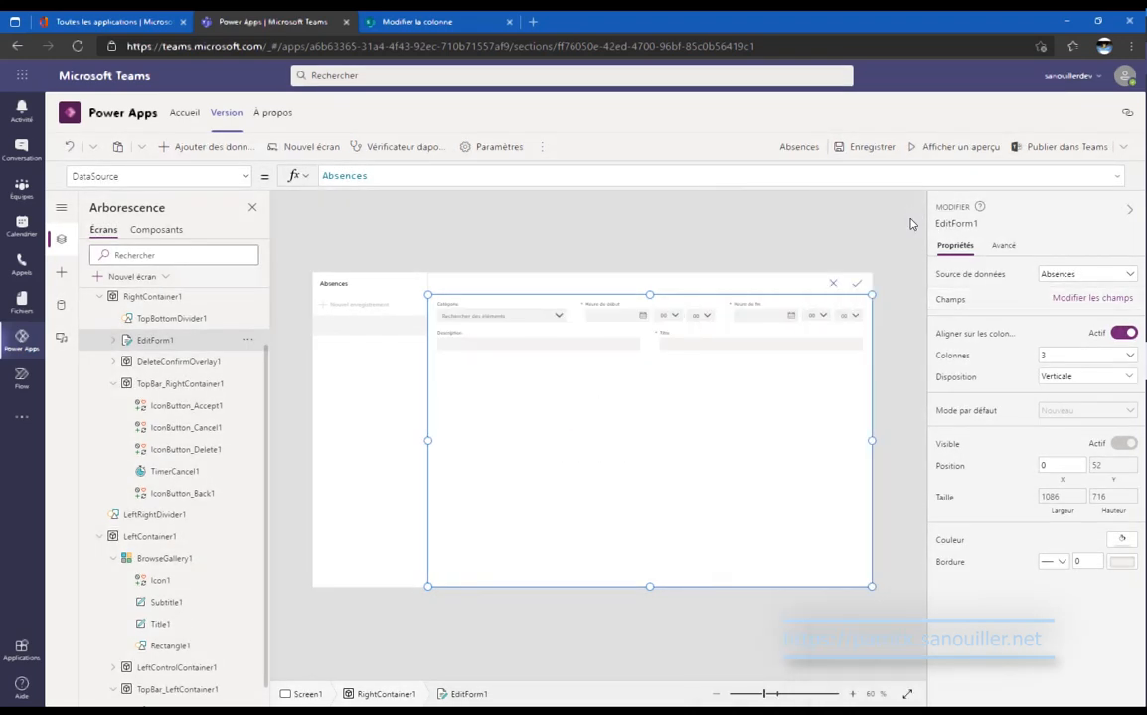
Widen the Description card to span the full form width.
click(1052, 358)
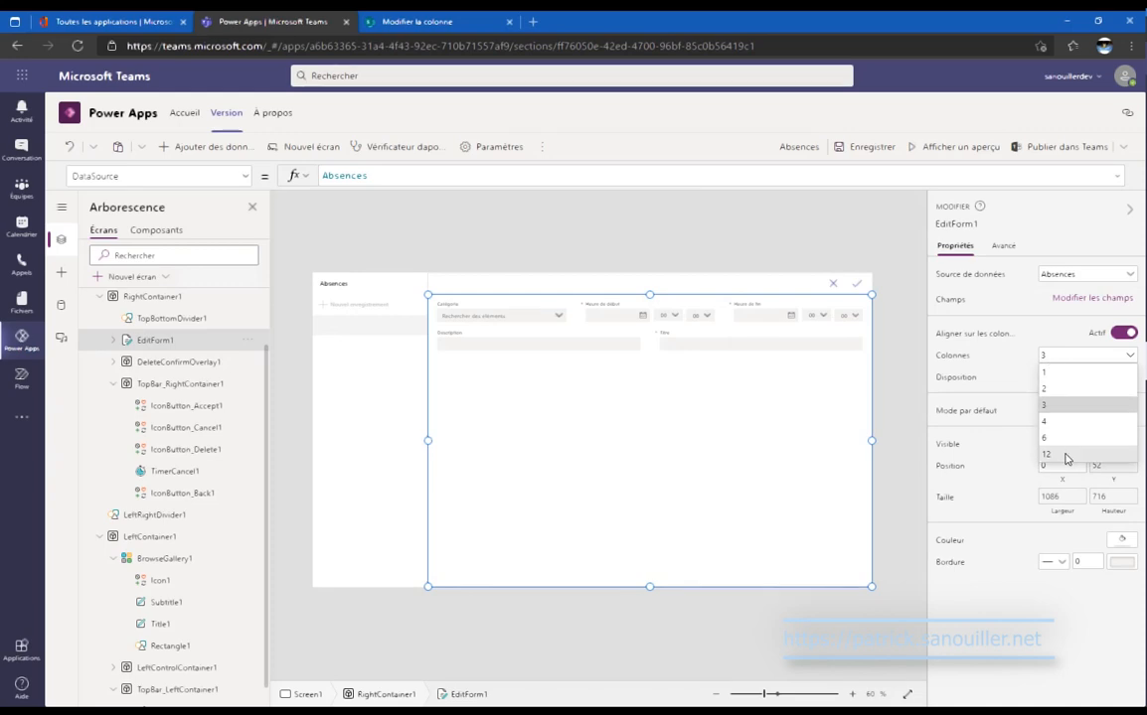
click(565, 315)
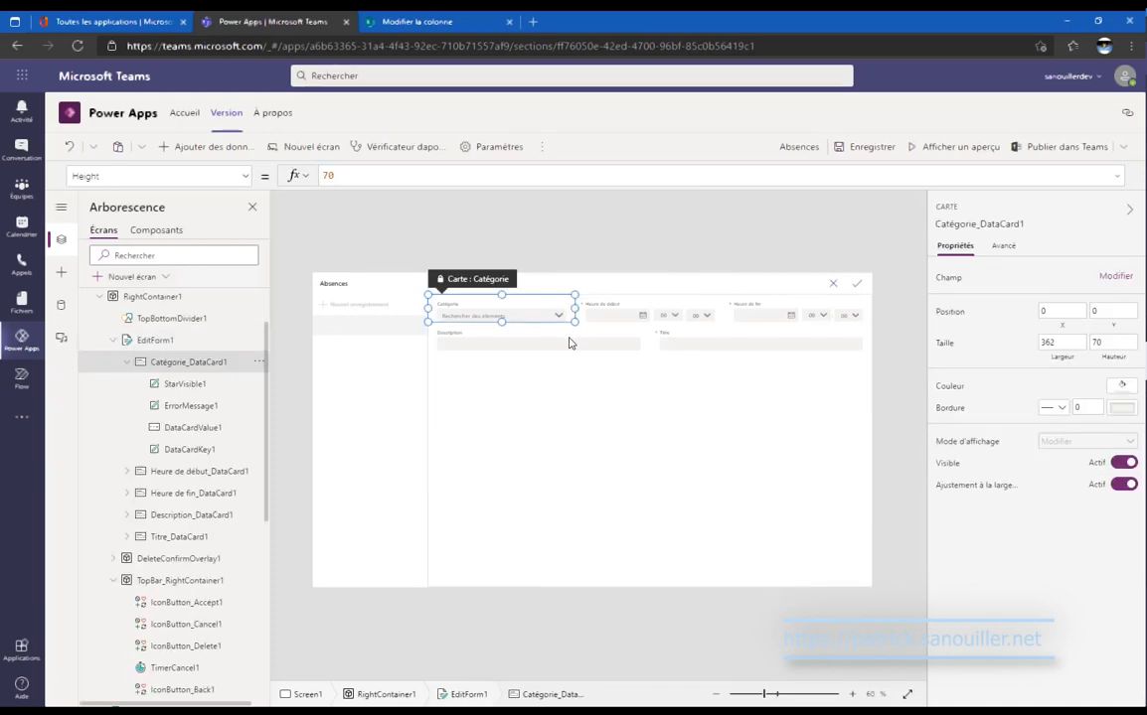
click(569, 342)
drag(649, 350, 834, 347)
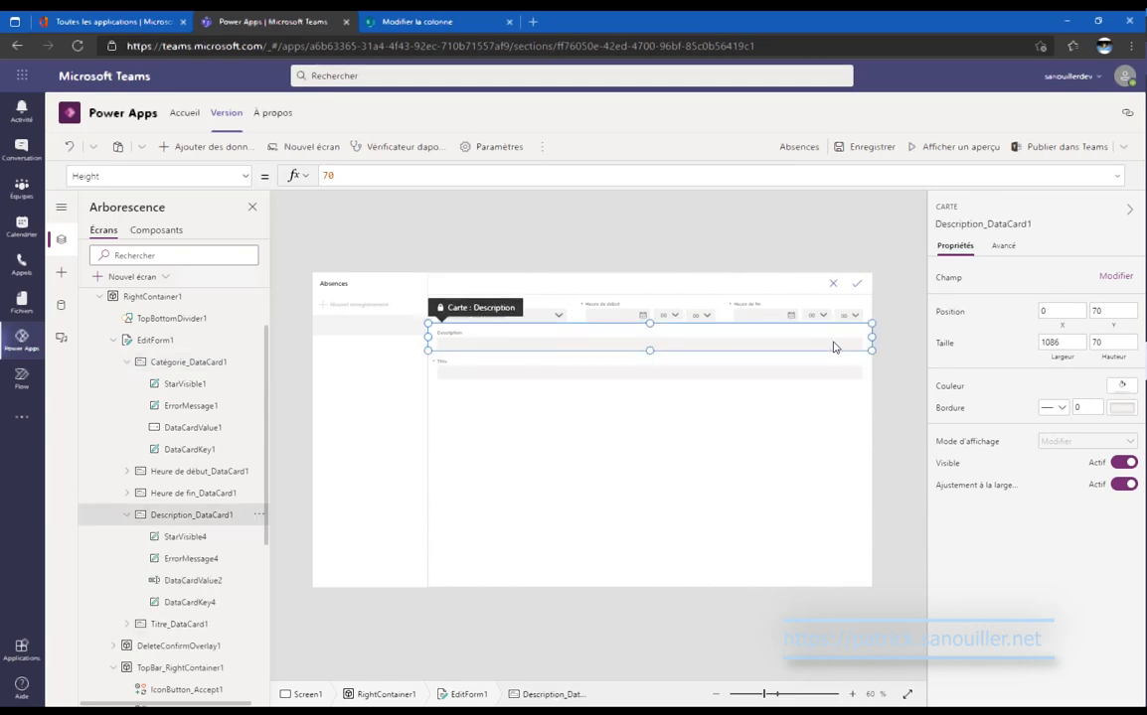
Hide the Titre card, then bring up the SharePoint Catégorie column settings.
click(550, 373)
click(452, 370)
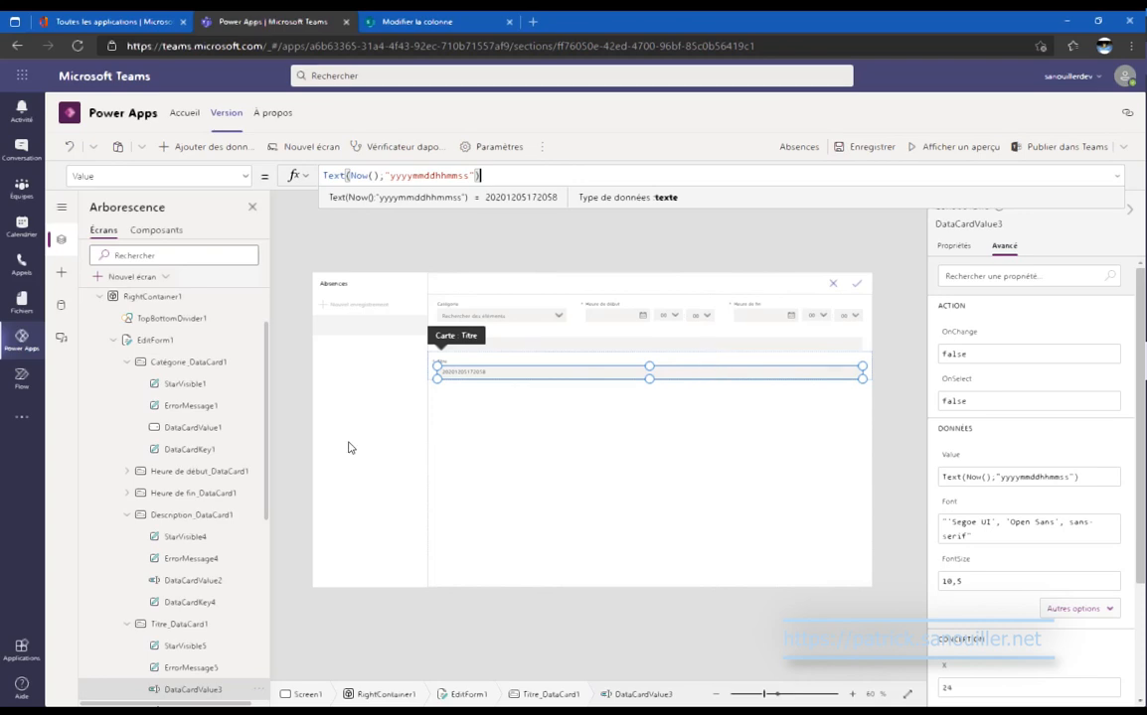
click(184, 629)
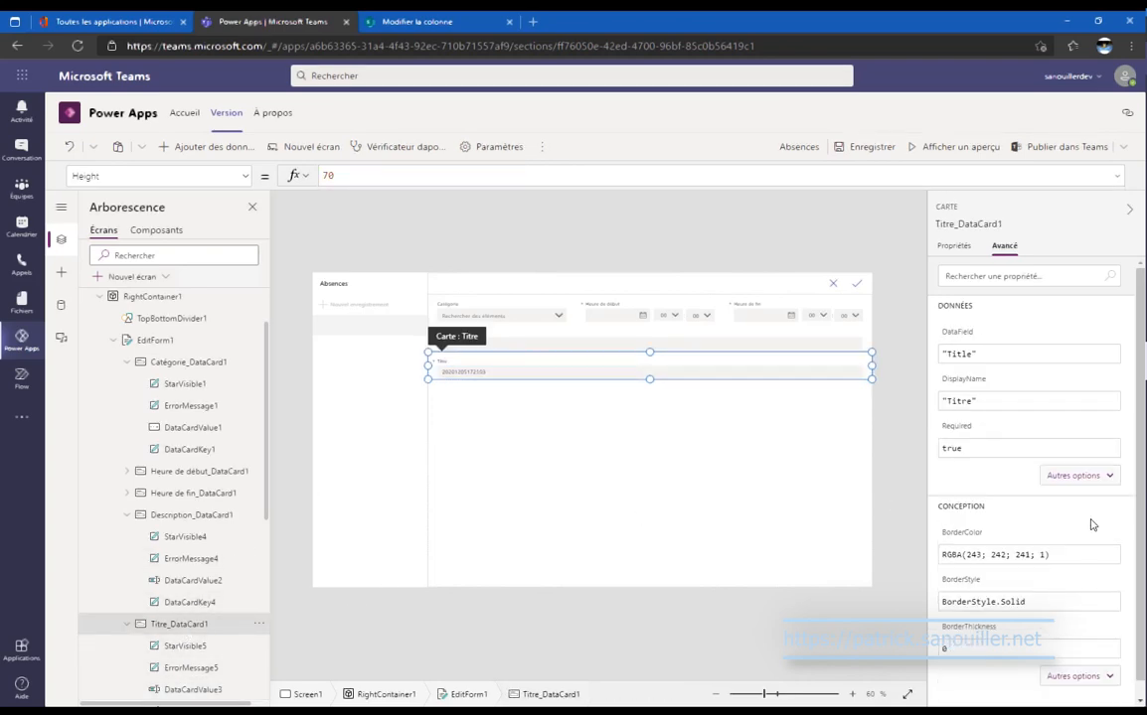
click(949, 247)
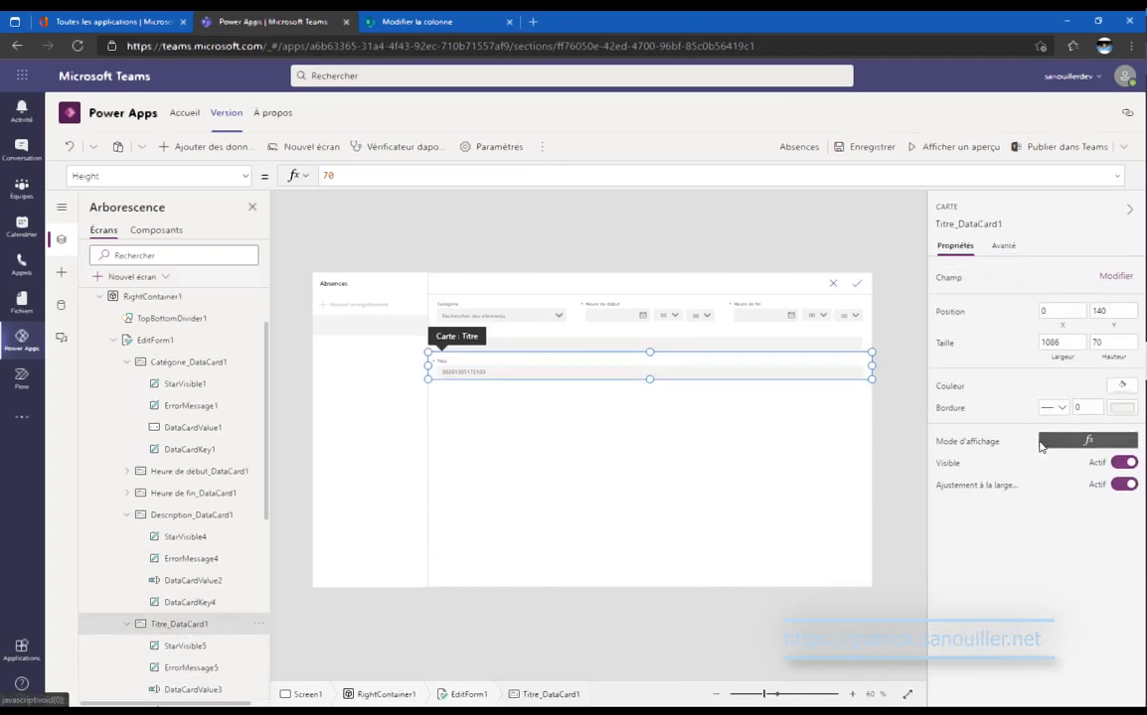
click(1122, 463)
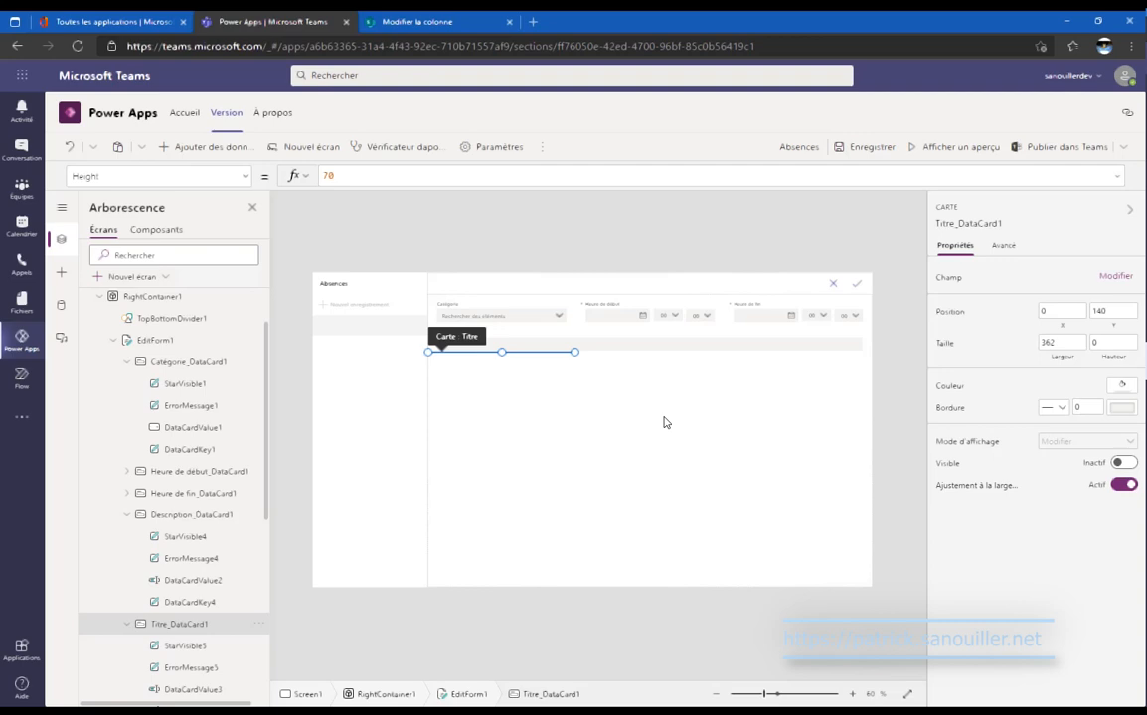
click(347, 18)
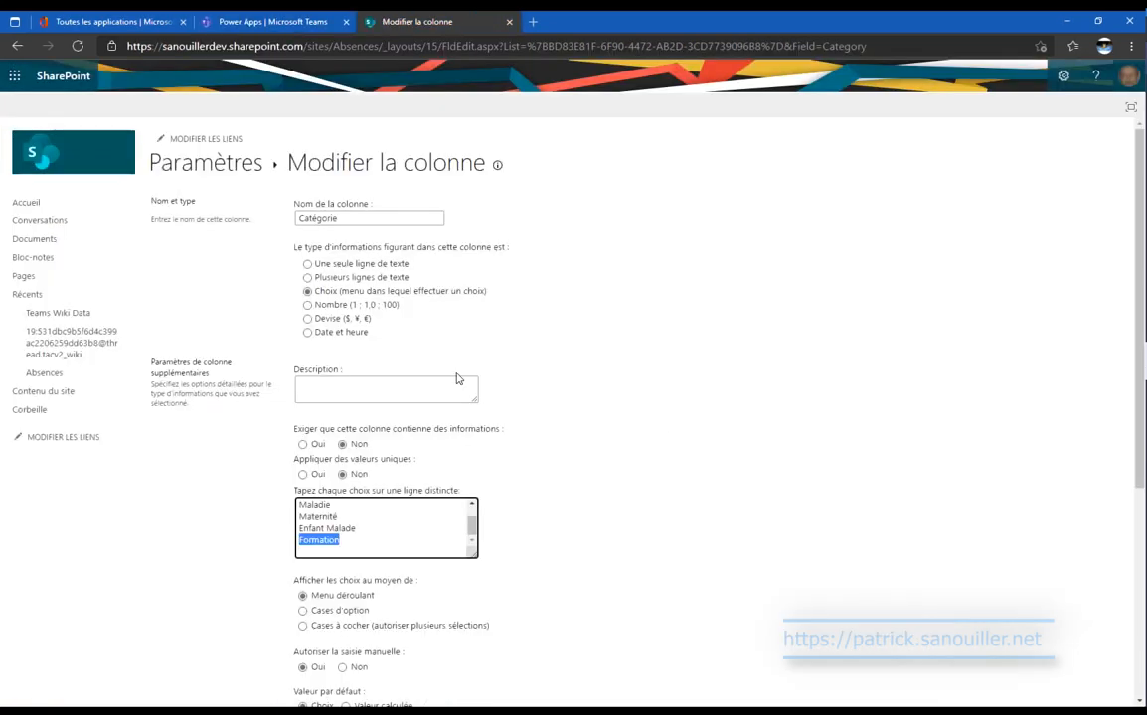
Make the SharePoint Catégorie column require a value and save its settings.
click(589, 424)
scroll(588, 424, down, 3)
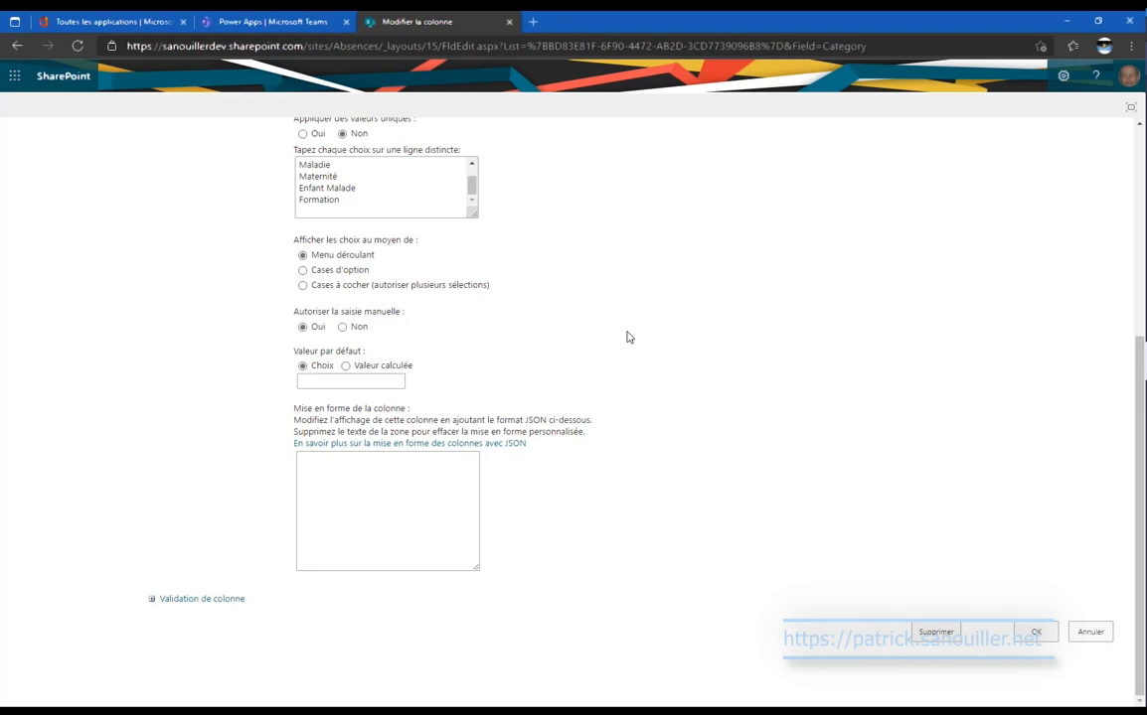
scroll(626, 337, up, 1)
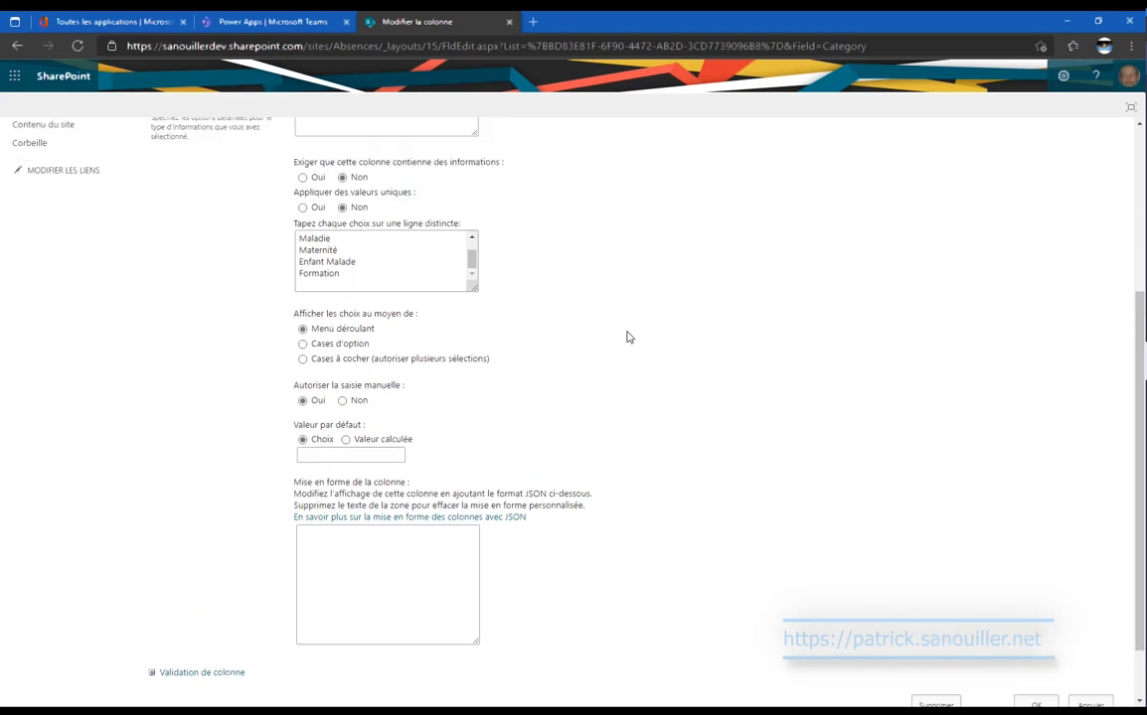
click(303, 178)
scroll(845, 409, down, 1)
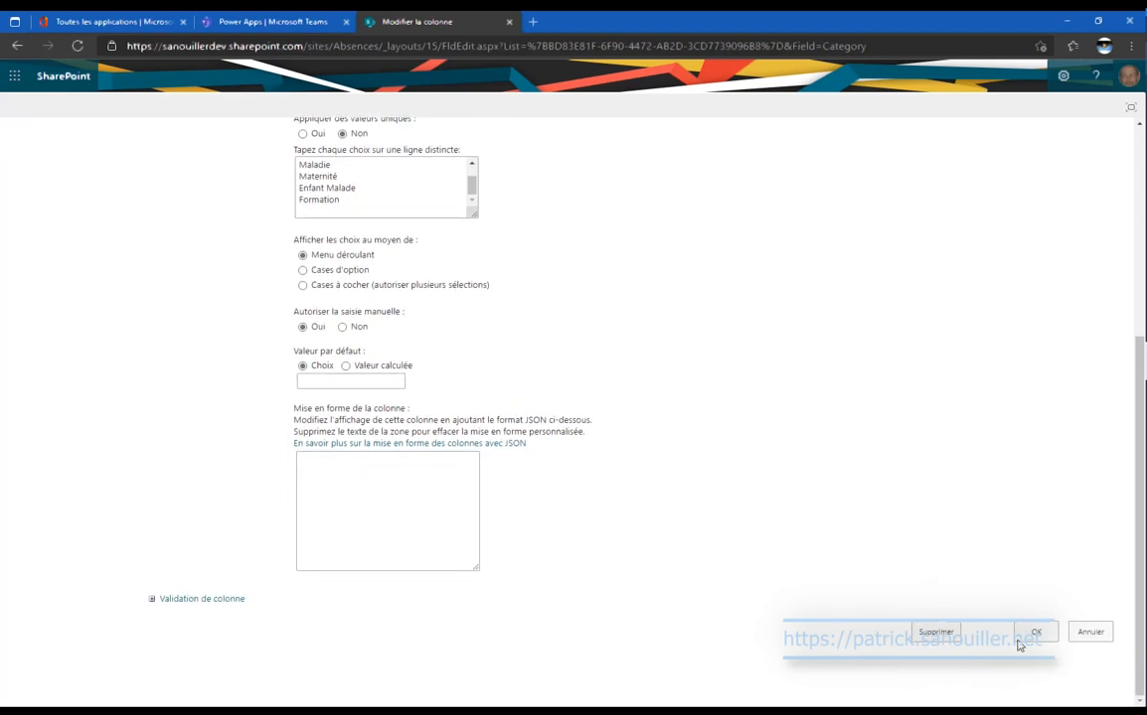
click(1018, 636)
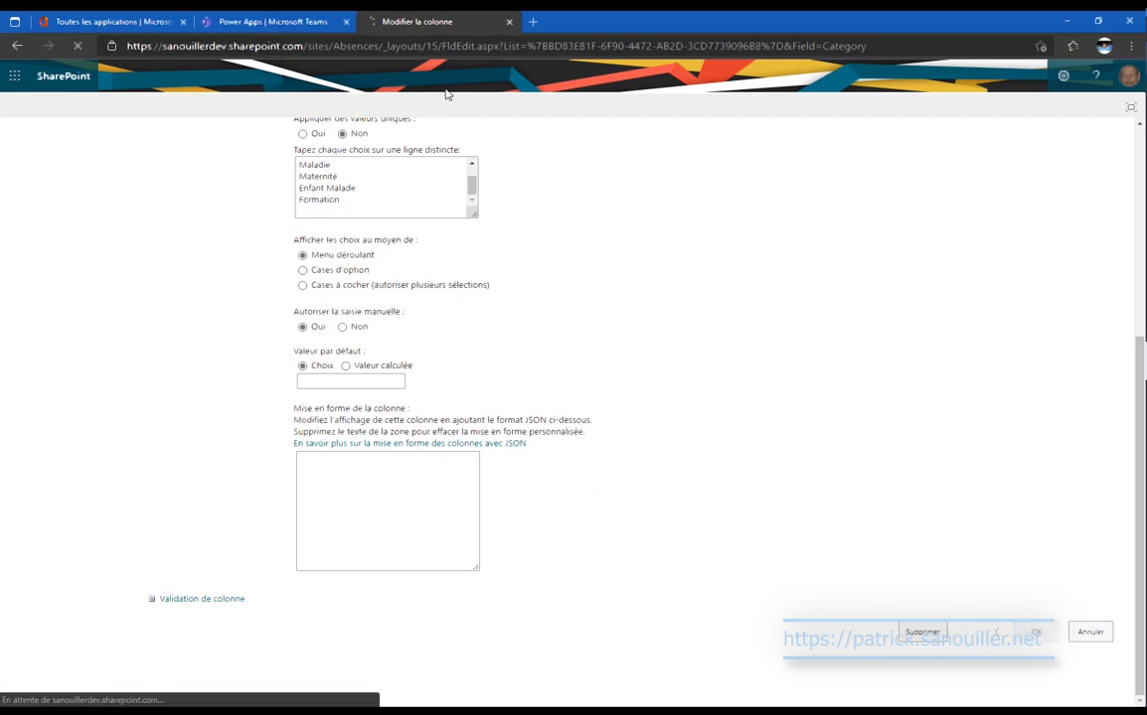
click(303, 20)
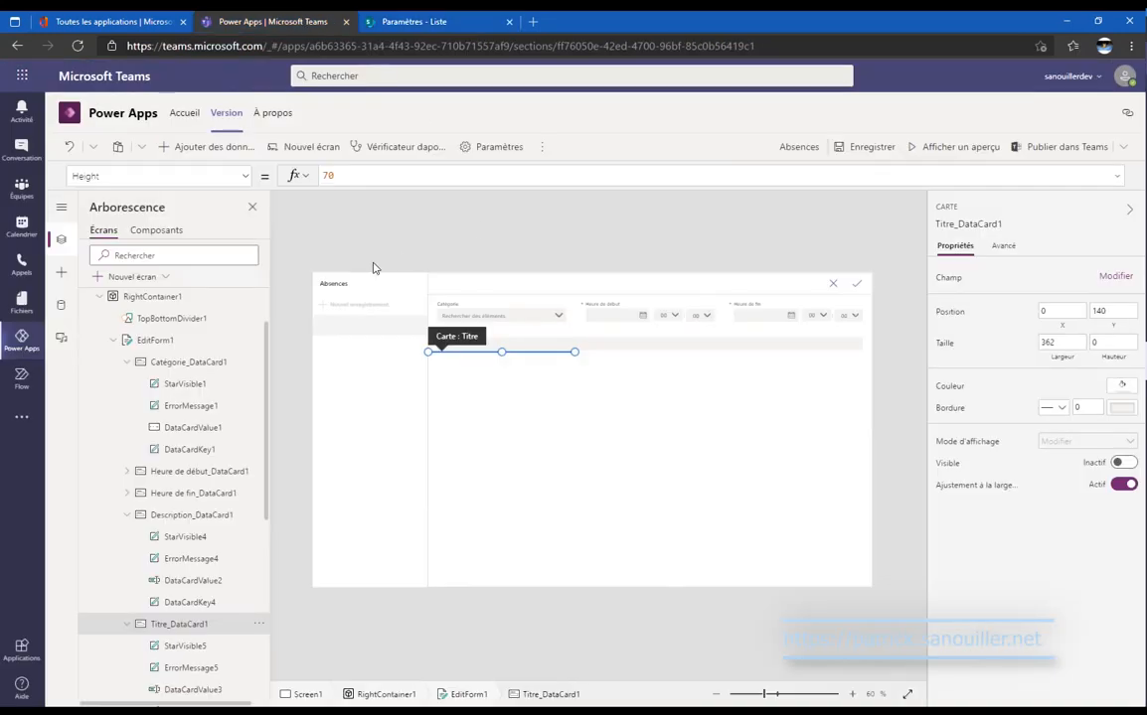
In preview, enter a Vacances absence running from 1 to 5 December 2020.
click(960, 147)
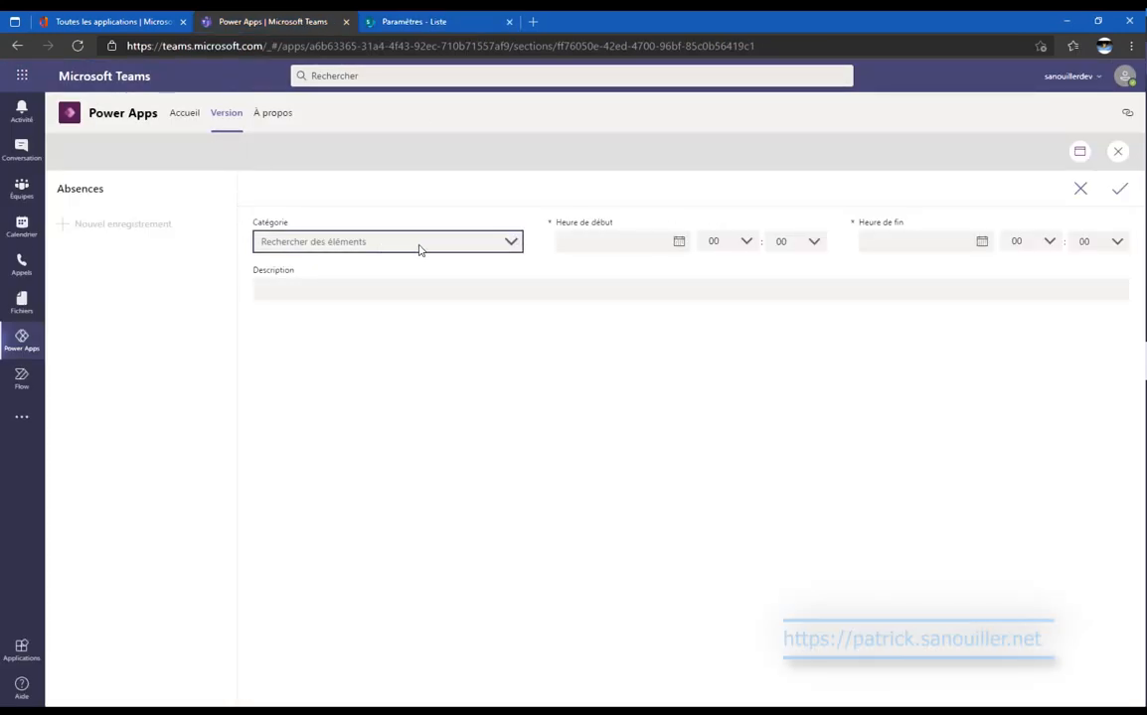
click(461, 249)
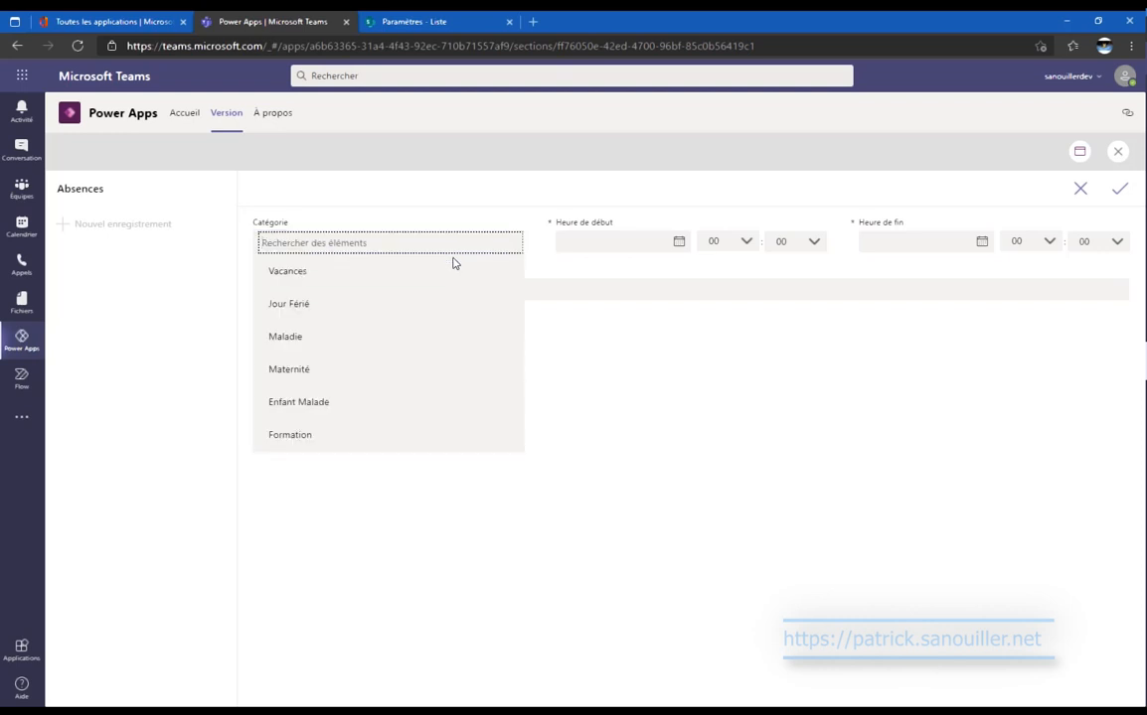
click(370, 274)
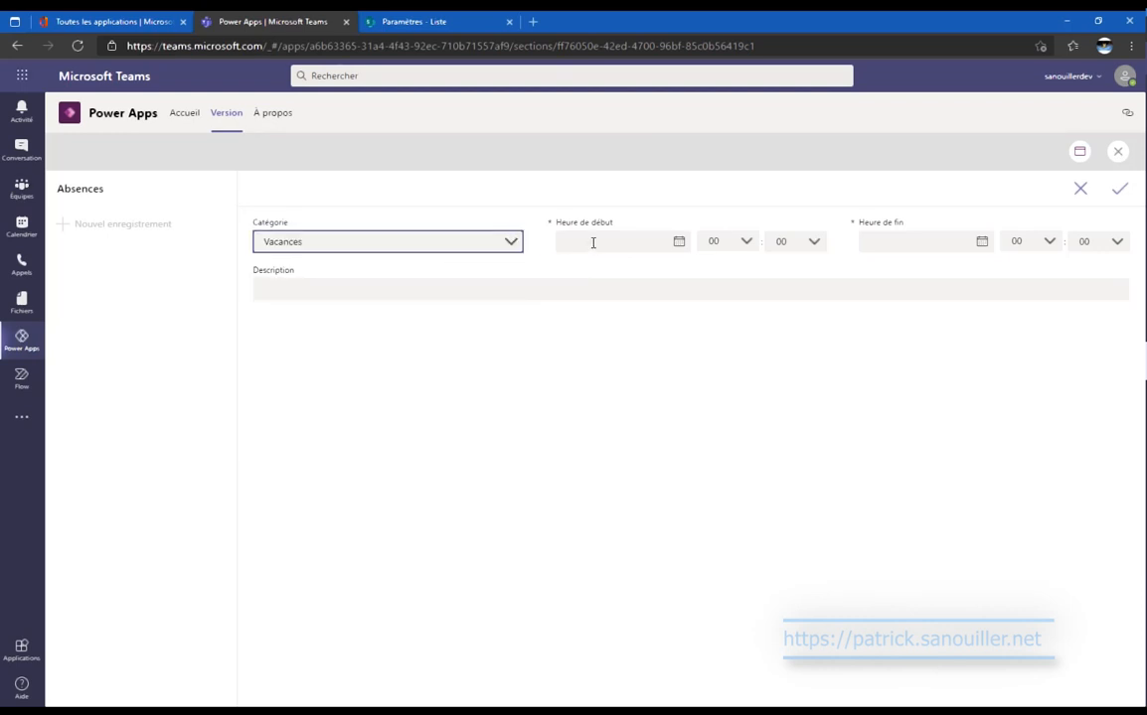
click(680, 242)
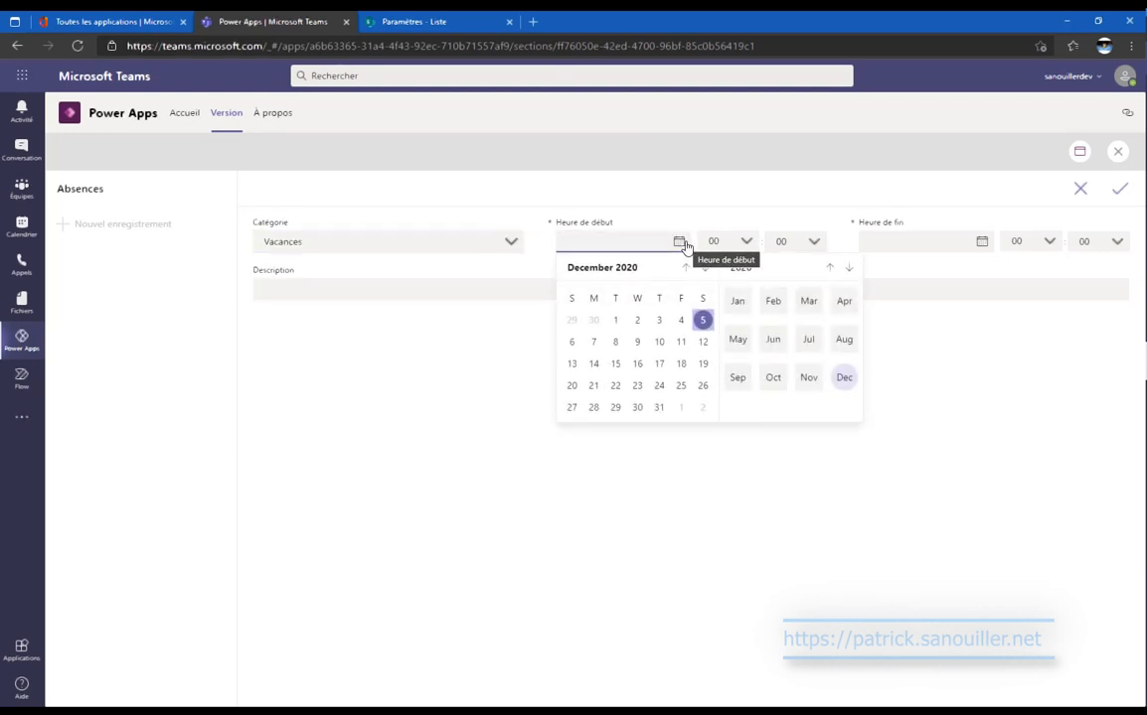
click(616, 320)
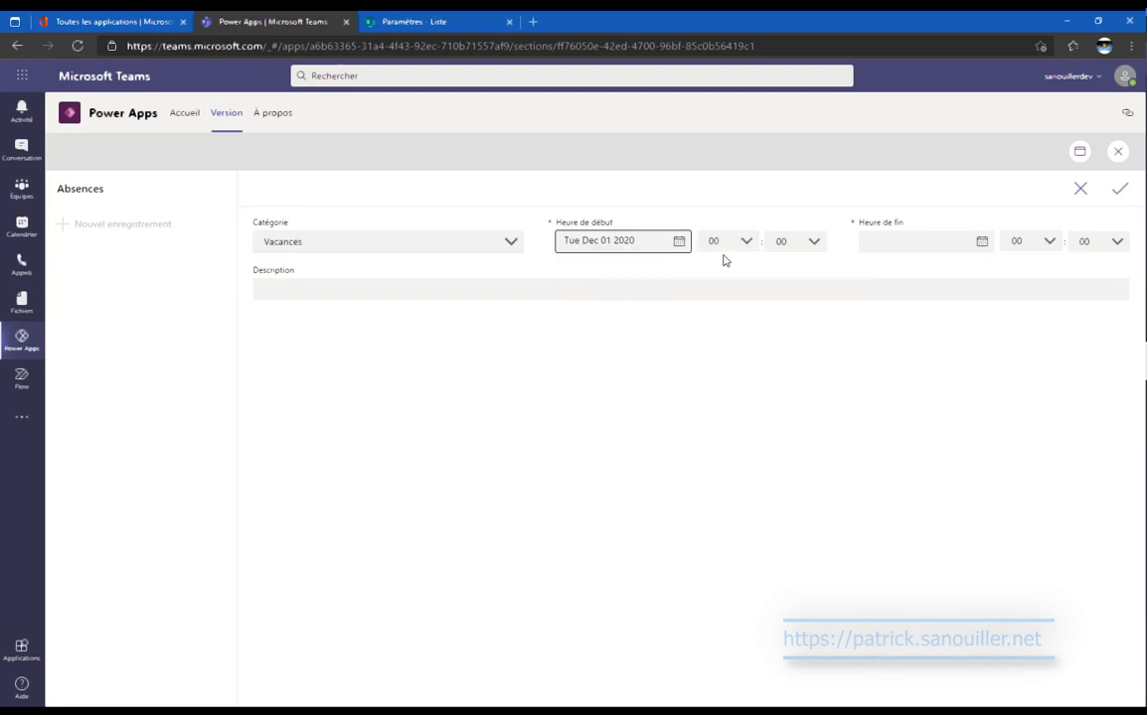
click(745, 243)
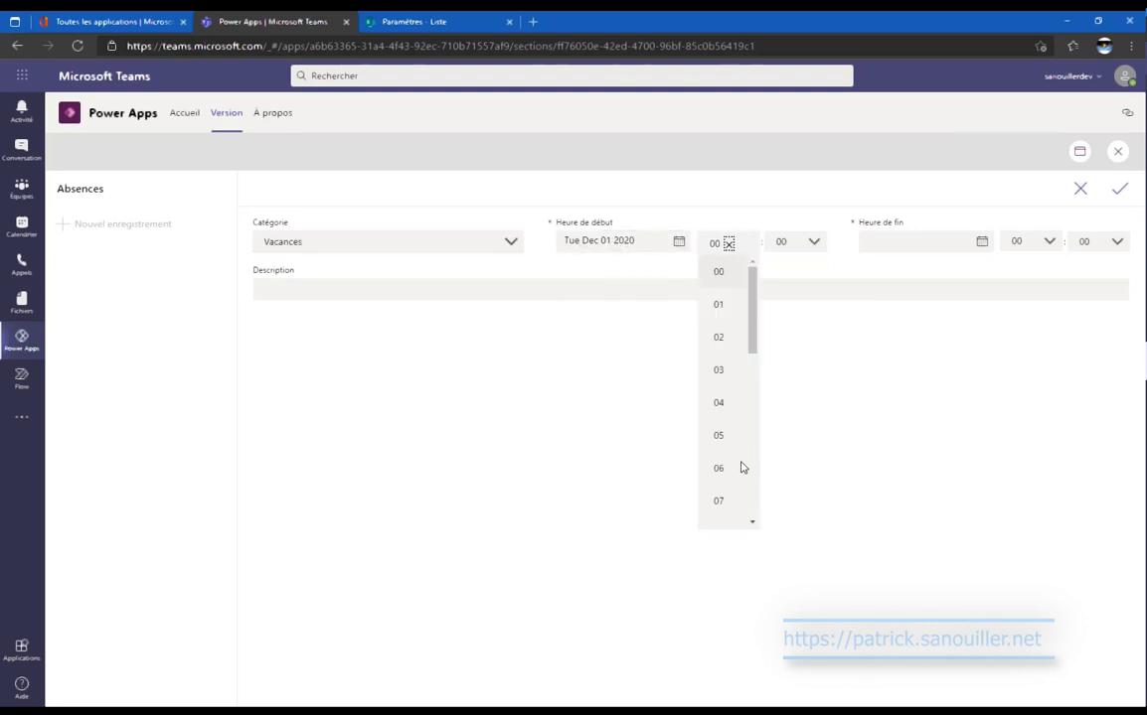
click(977, 248)
click(977, 321)
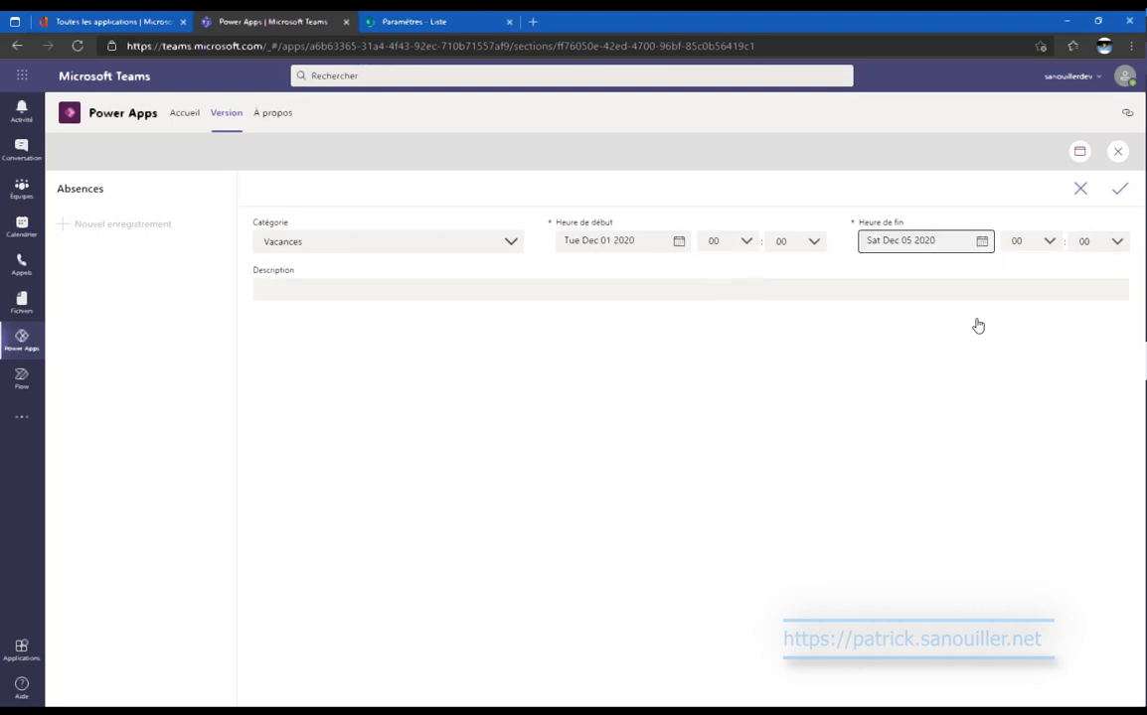
Describe it as 'Premier Test', save the record and close the preview.
click(482, 291)
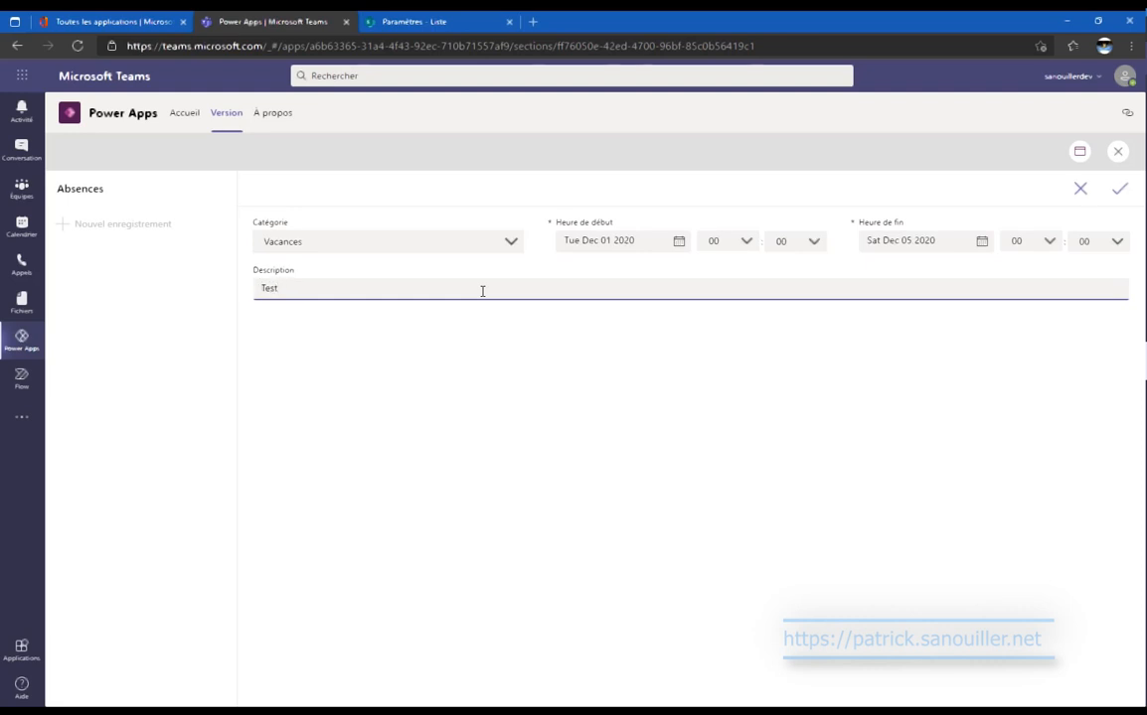
text(Premier)
click(1119, 193)
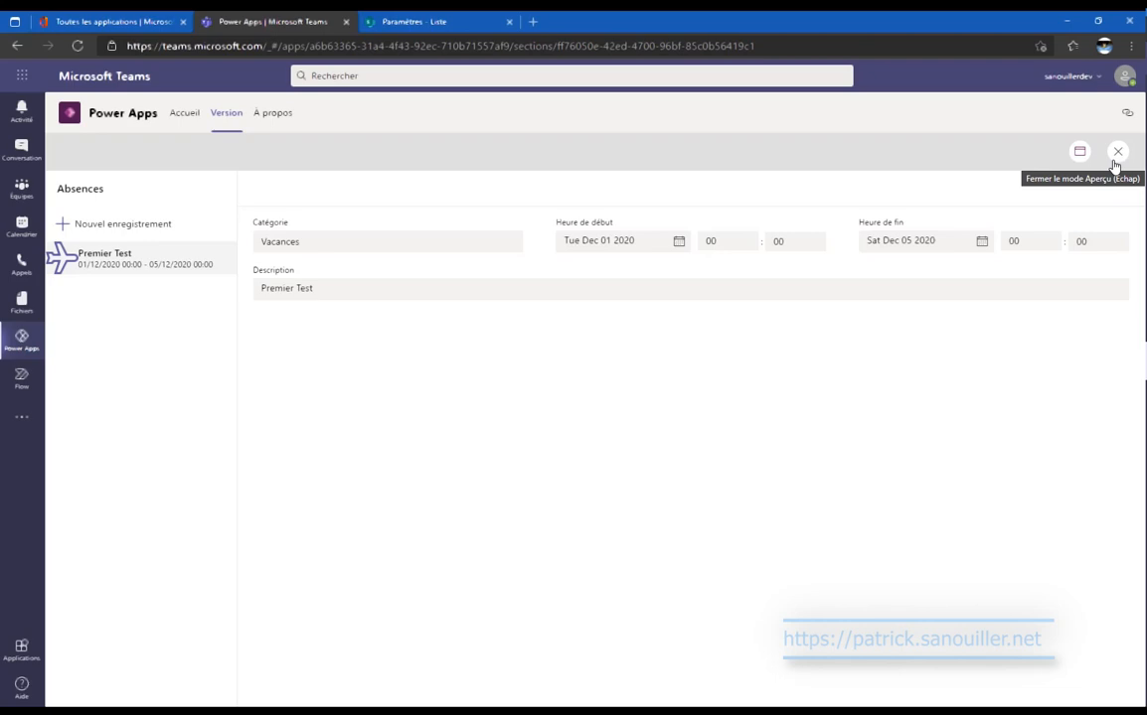
click(1115, 161)
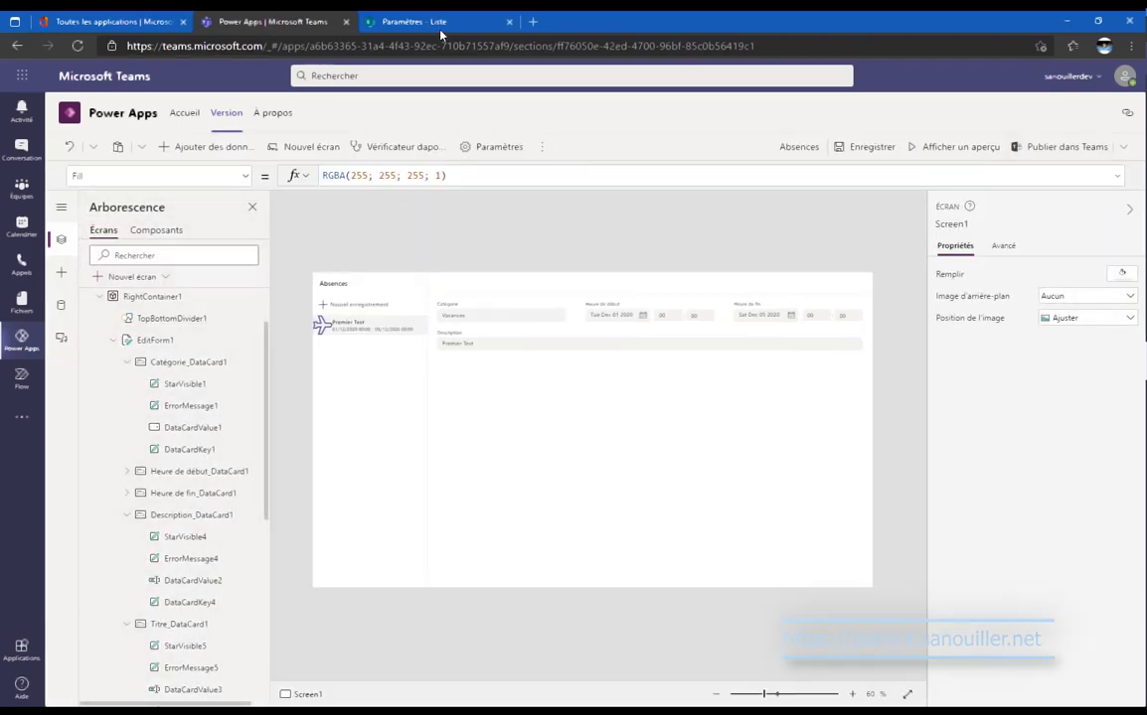
click(402, 22)
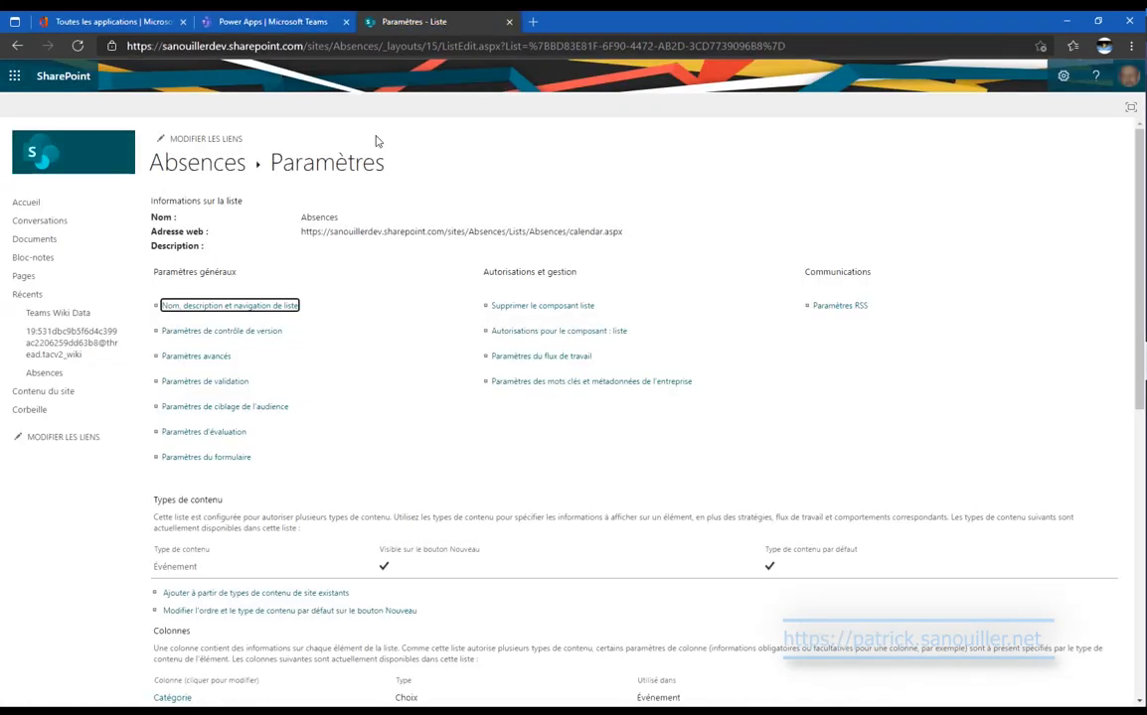
click(197, 179)
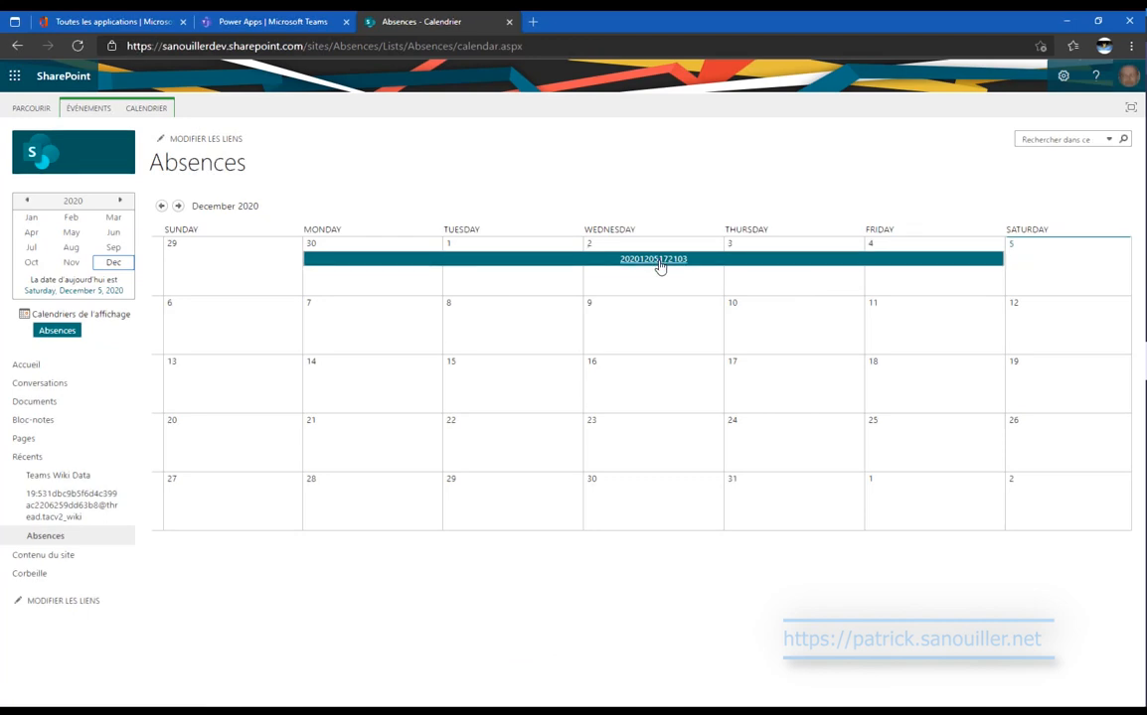
click(226, 18)
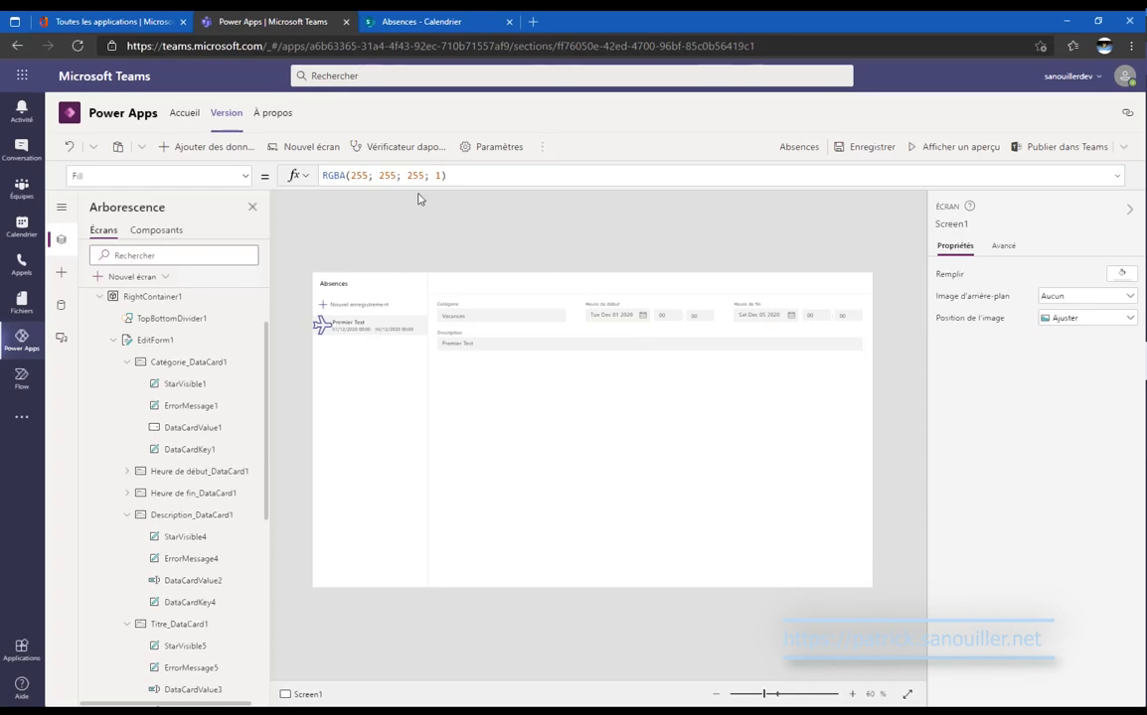
Start replacing the Titre text box's timestamp formula with ThisItem.
click(179, 626)
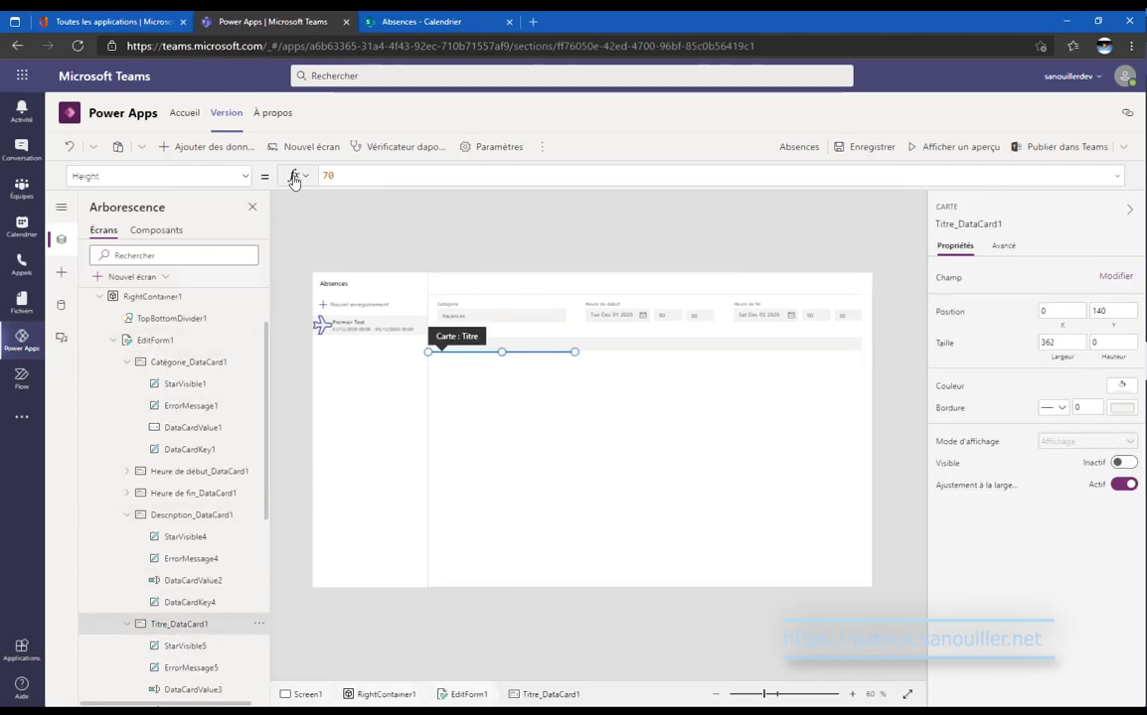
click(246, 179)
scroll(186, 310, up, 5)
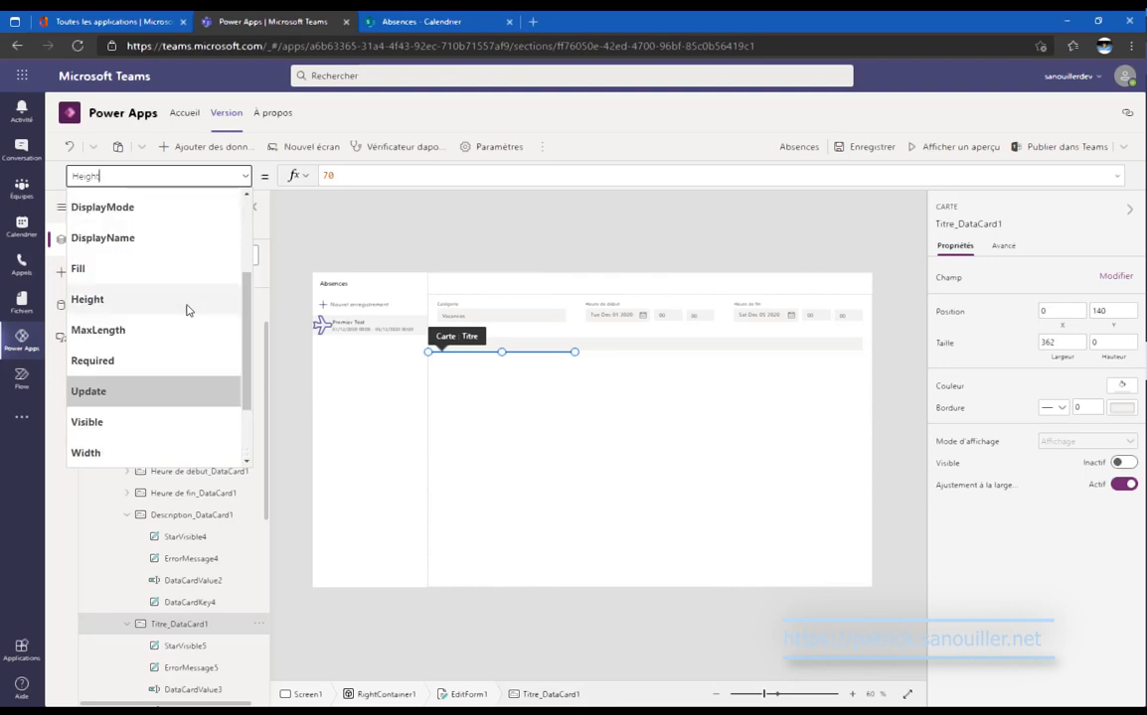
scroll(186, 310, down, 5)
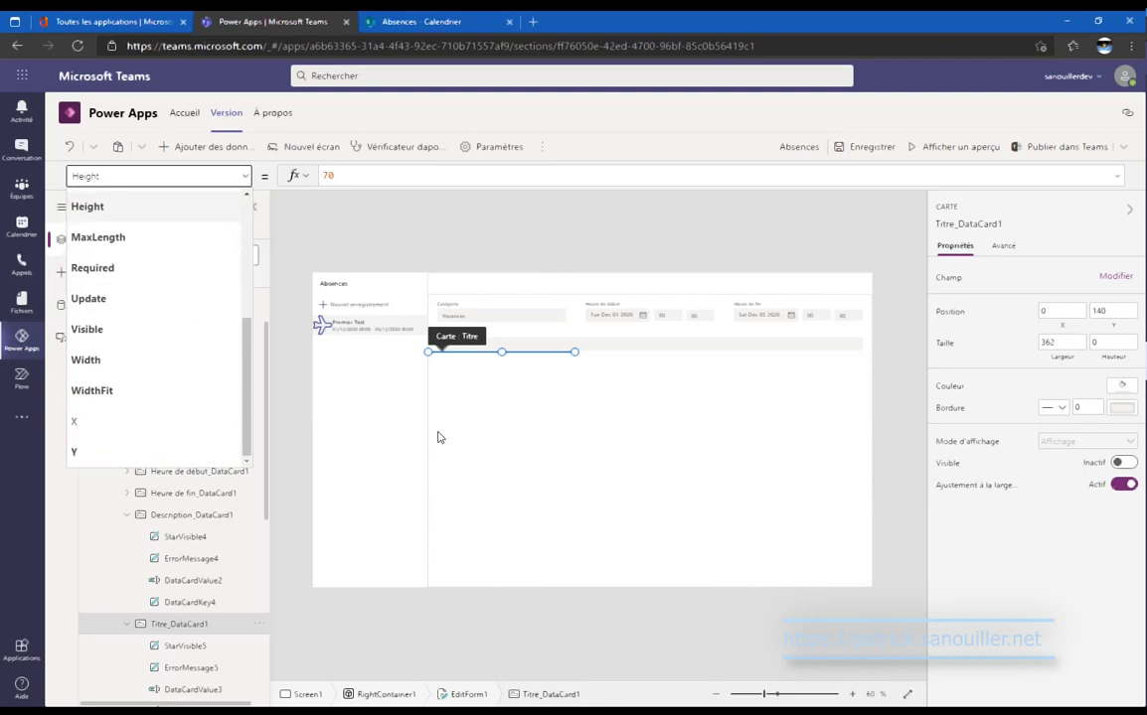
scroll(222, 622, down, 3)
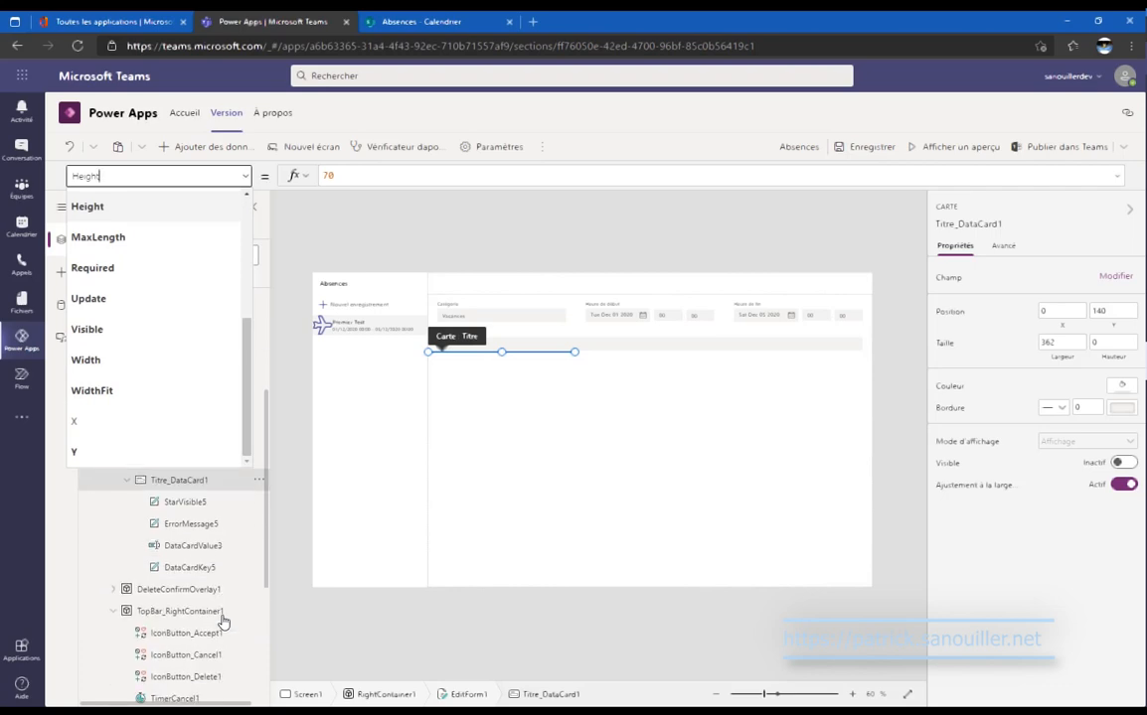
click(219, 546)
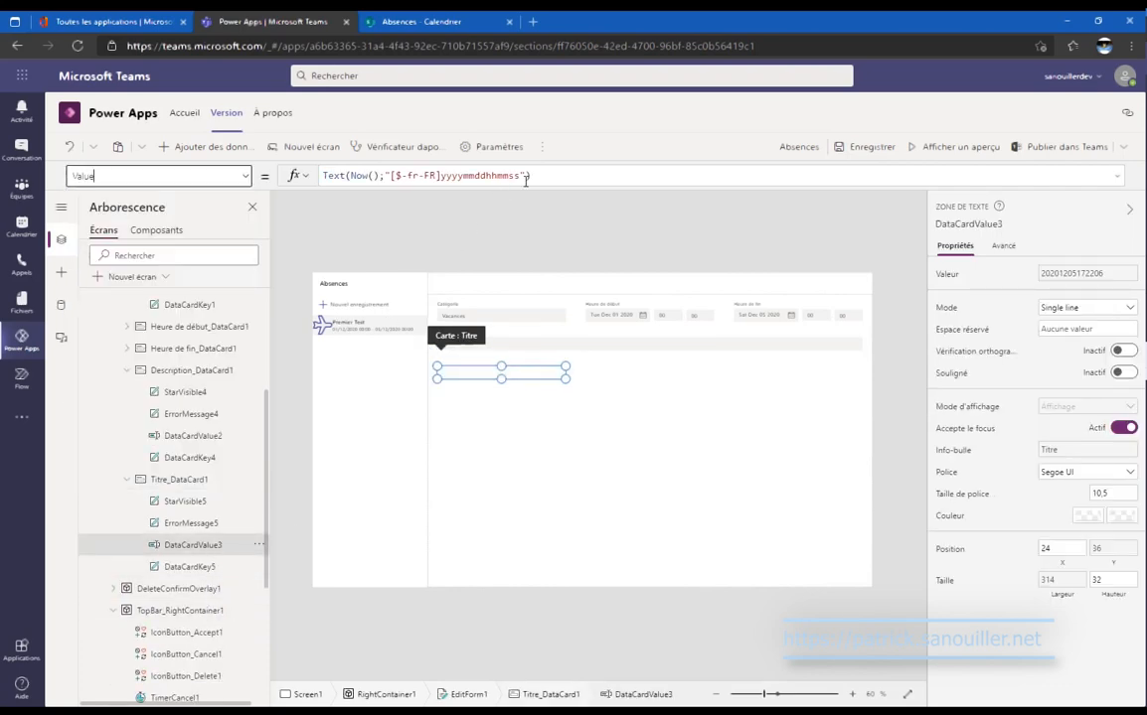
drag(539, 176, 312, 174)
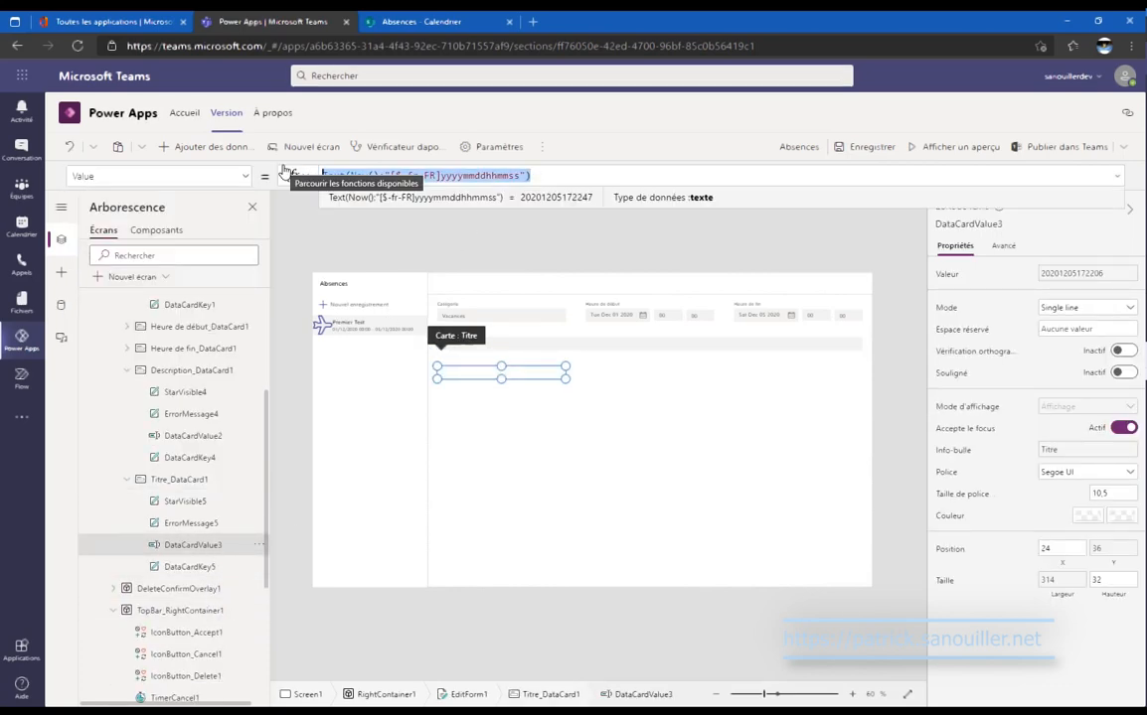
text(Thisit)
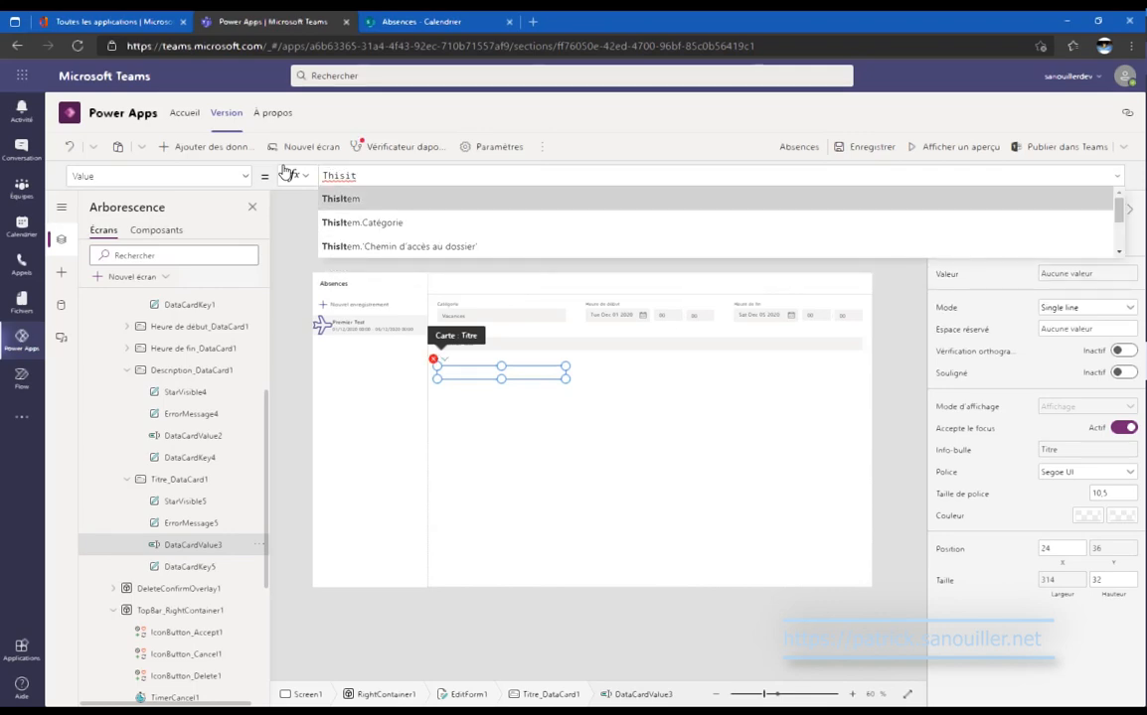
key(Tab)
text(.)
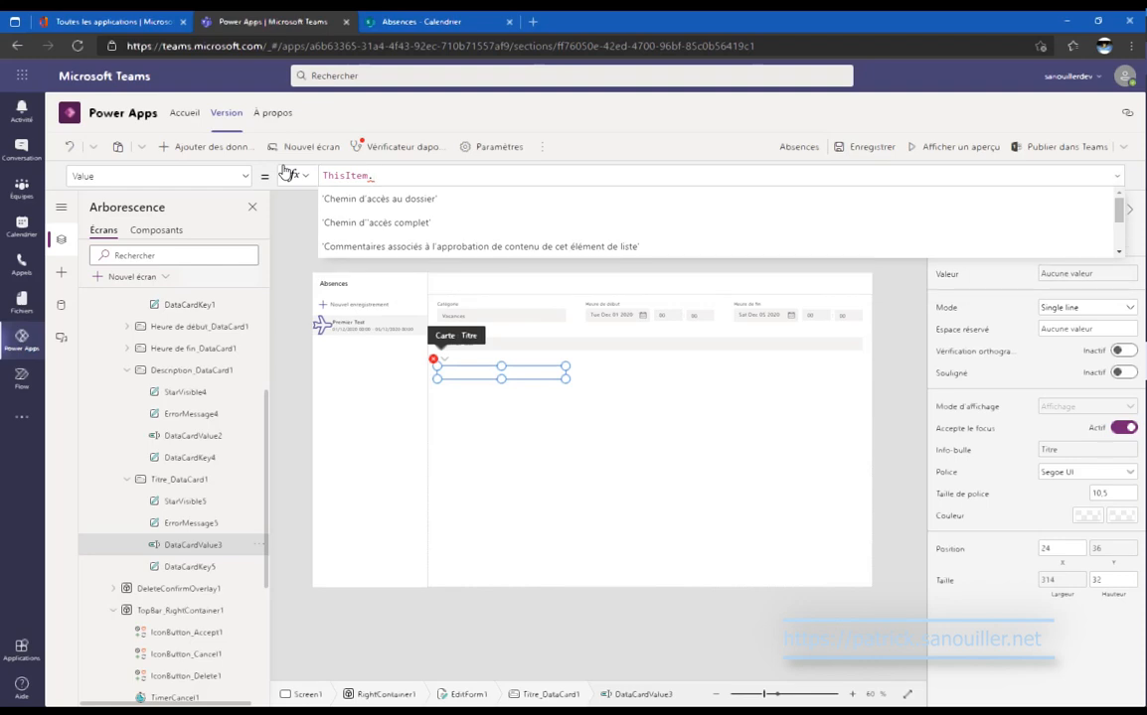
text(c)
Complete the formula as ThisItem.'Créé par'.DisplayName.
key(Down)
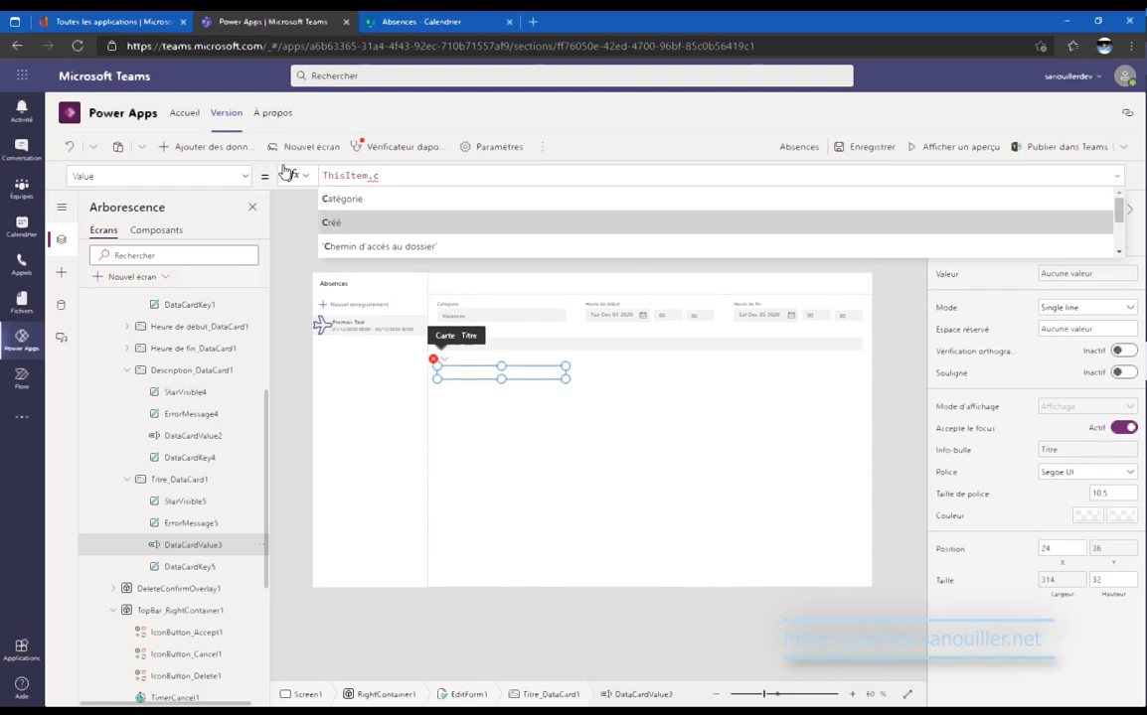
key(Tab)
text(.)
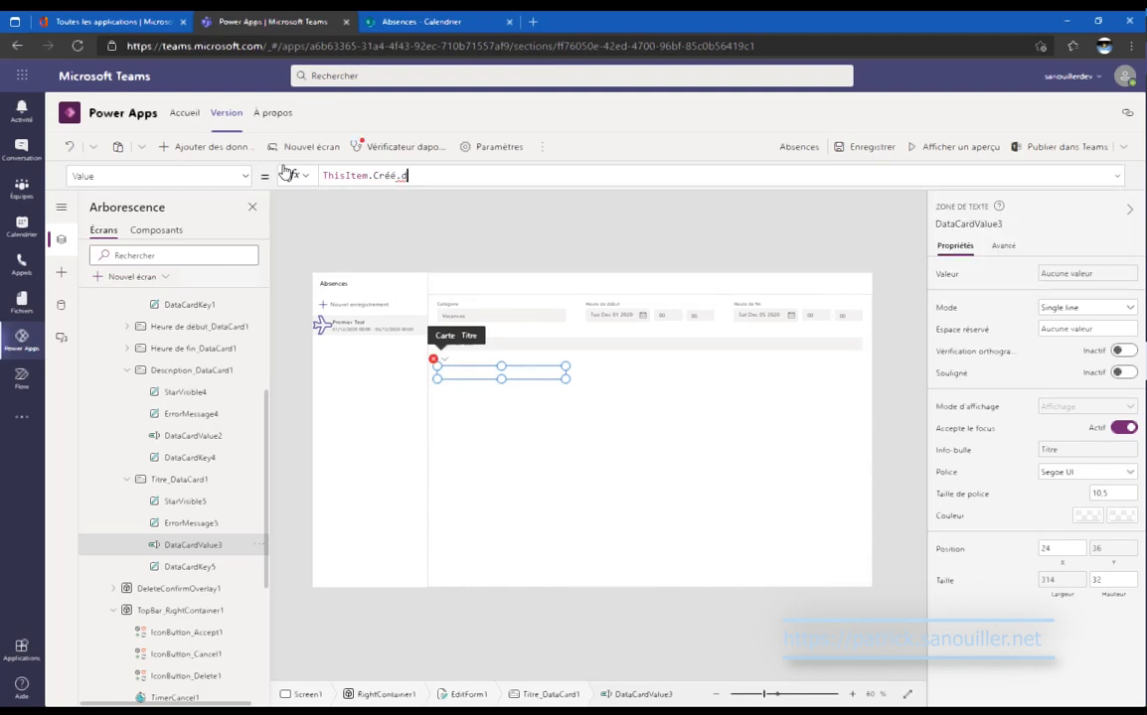
key(BackSpace)
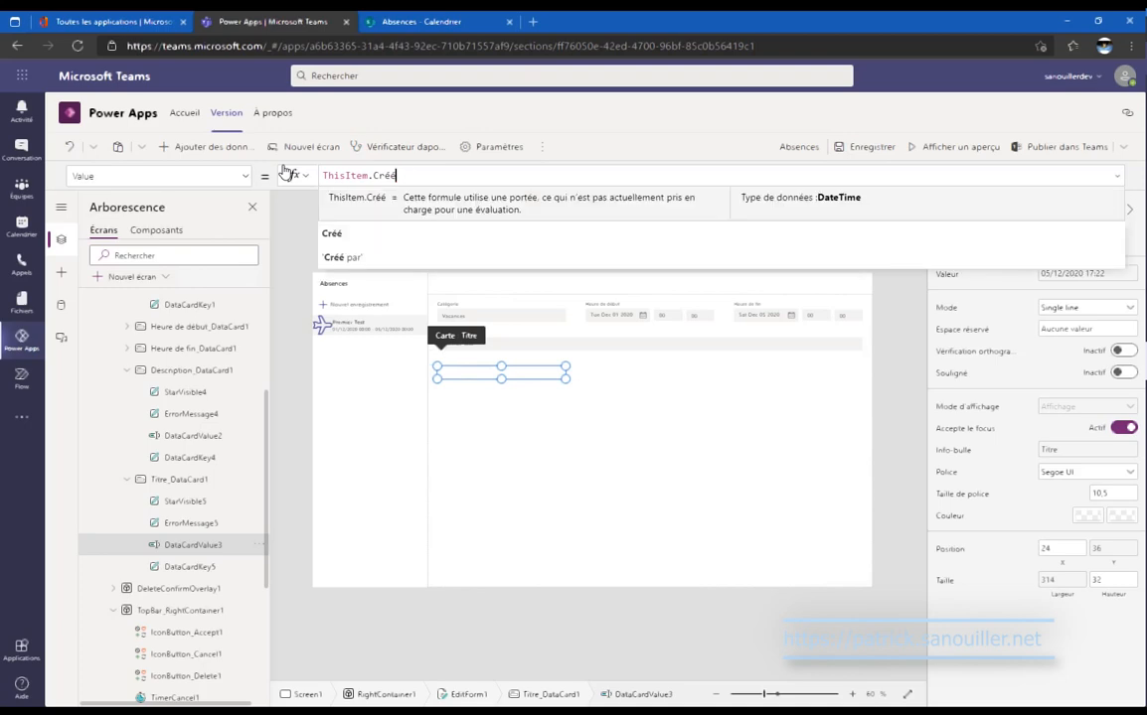
key(Down)
key(Down)
key(Tab)
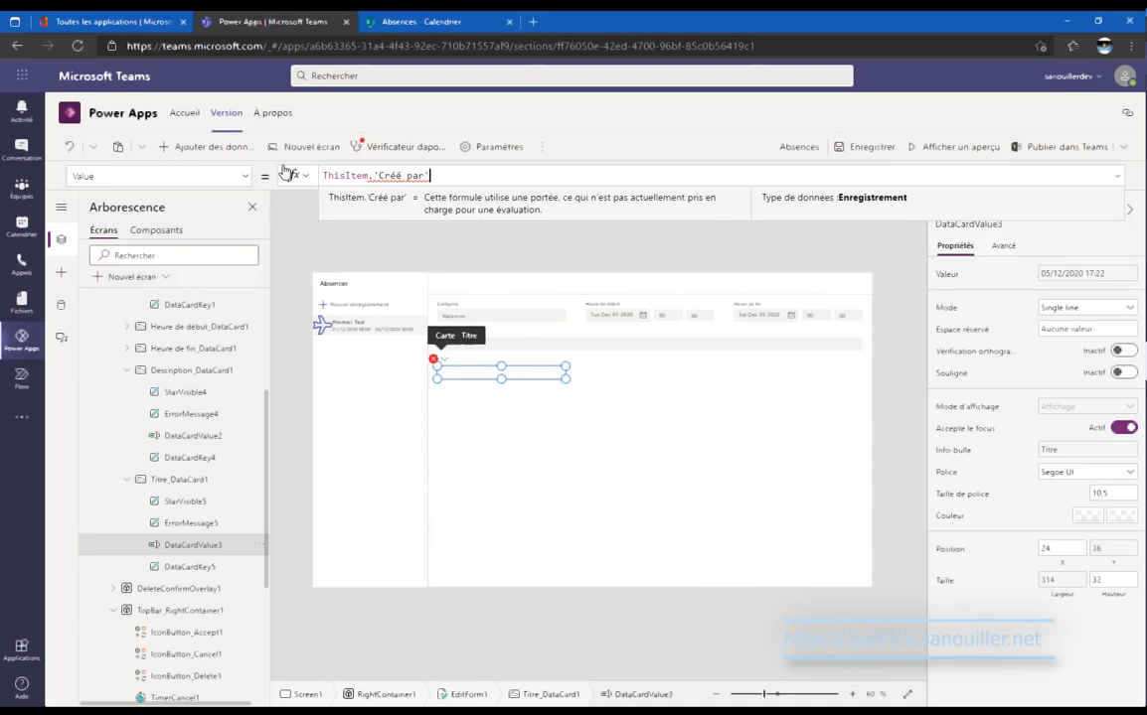
text(.dis)
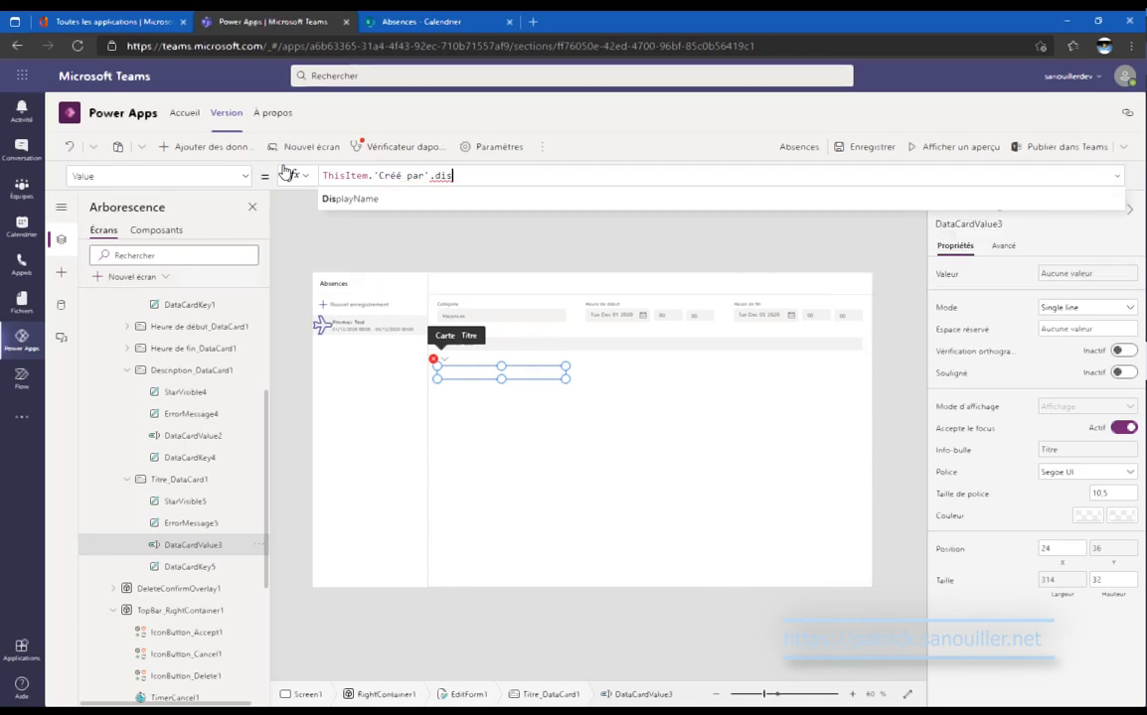
key(Tab)
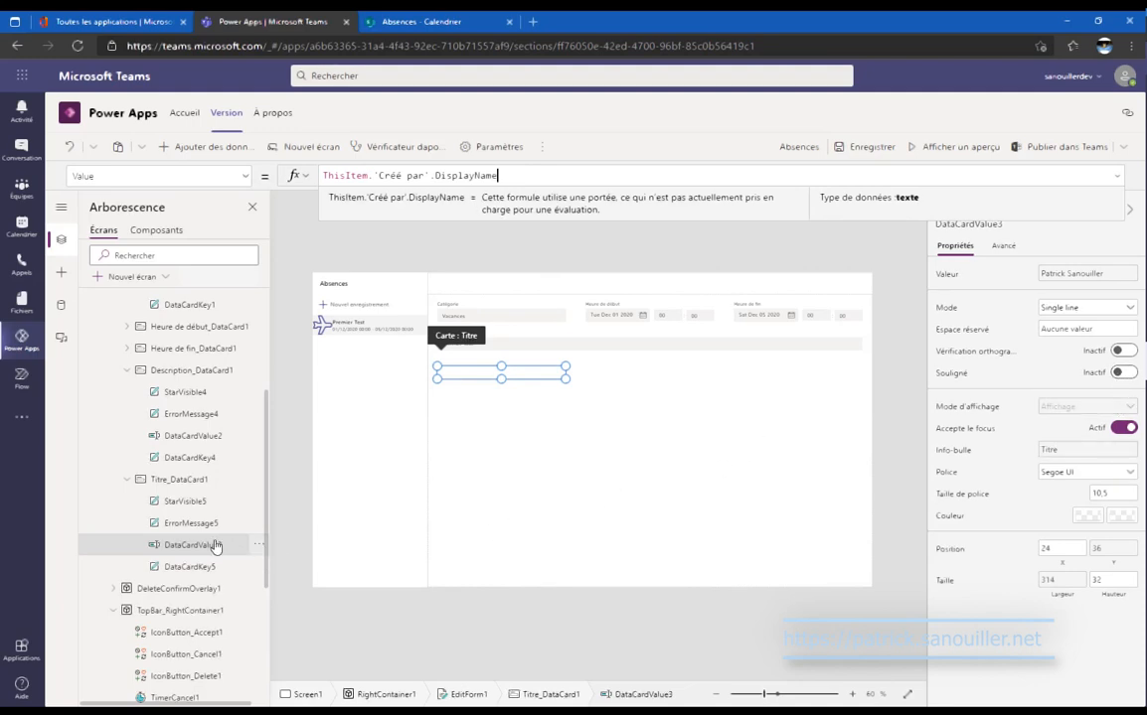
Briefly make the Titre card visible to check it, then hide it again.
click(193, 479)
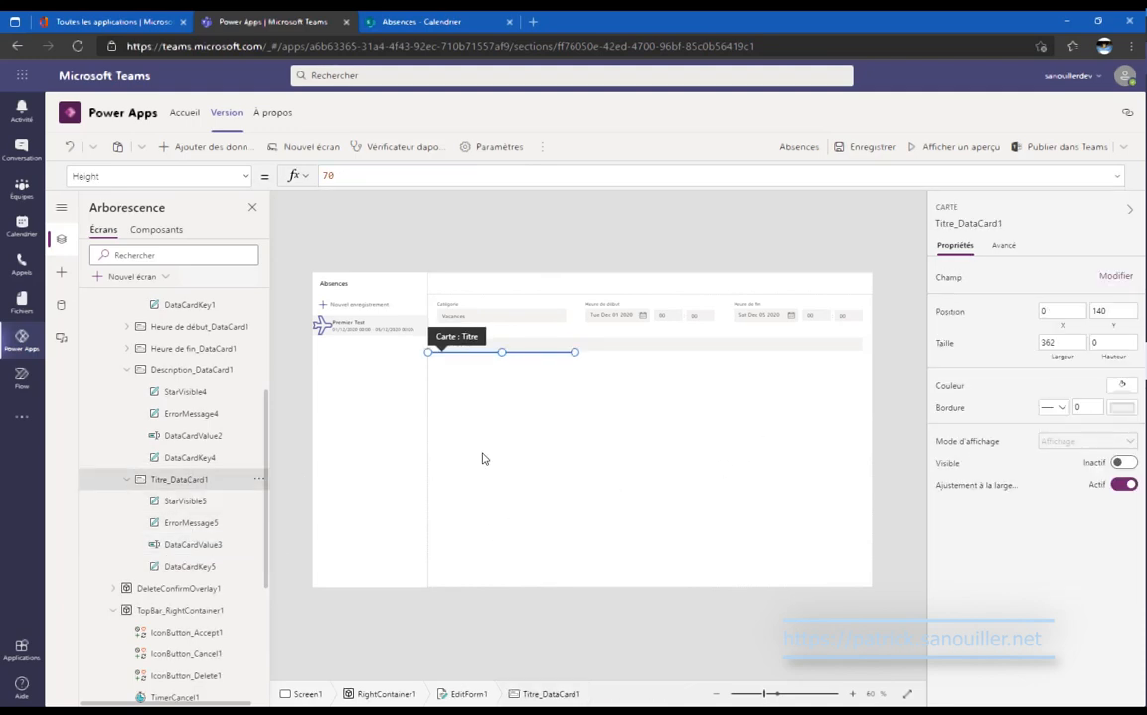
click(1124, 464)
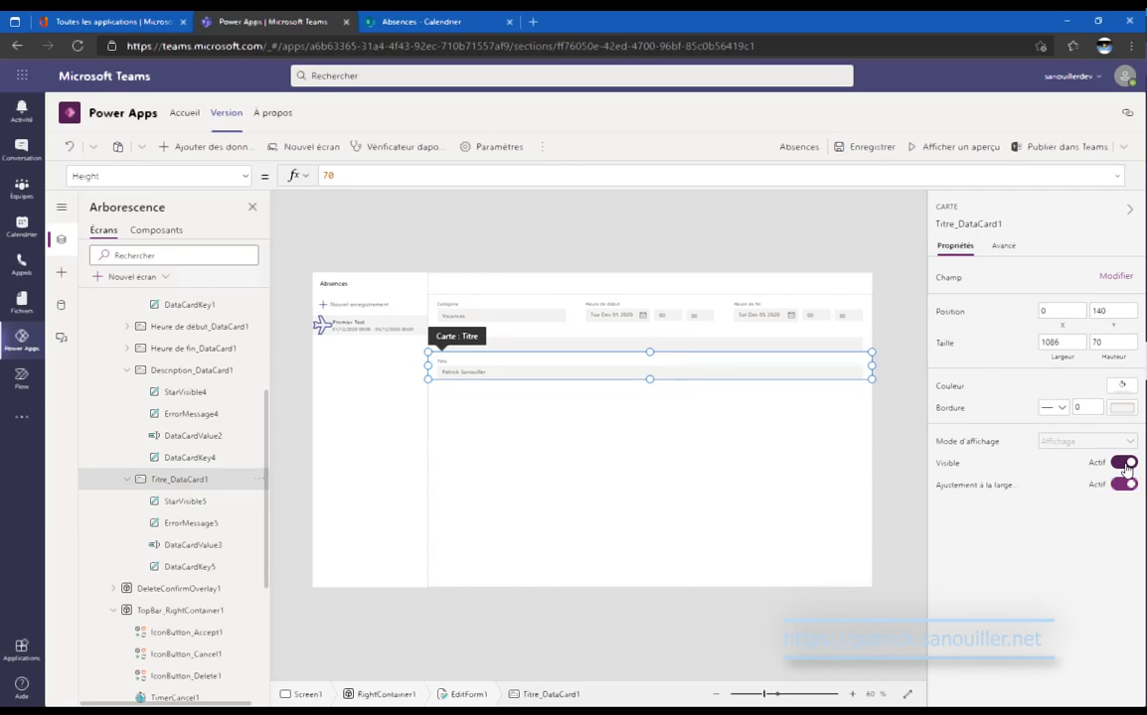
click(1123, 464)
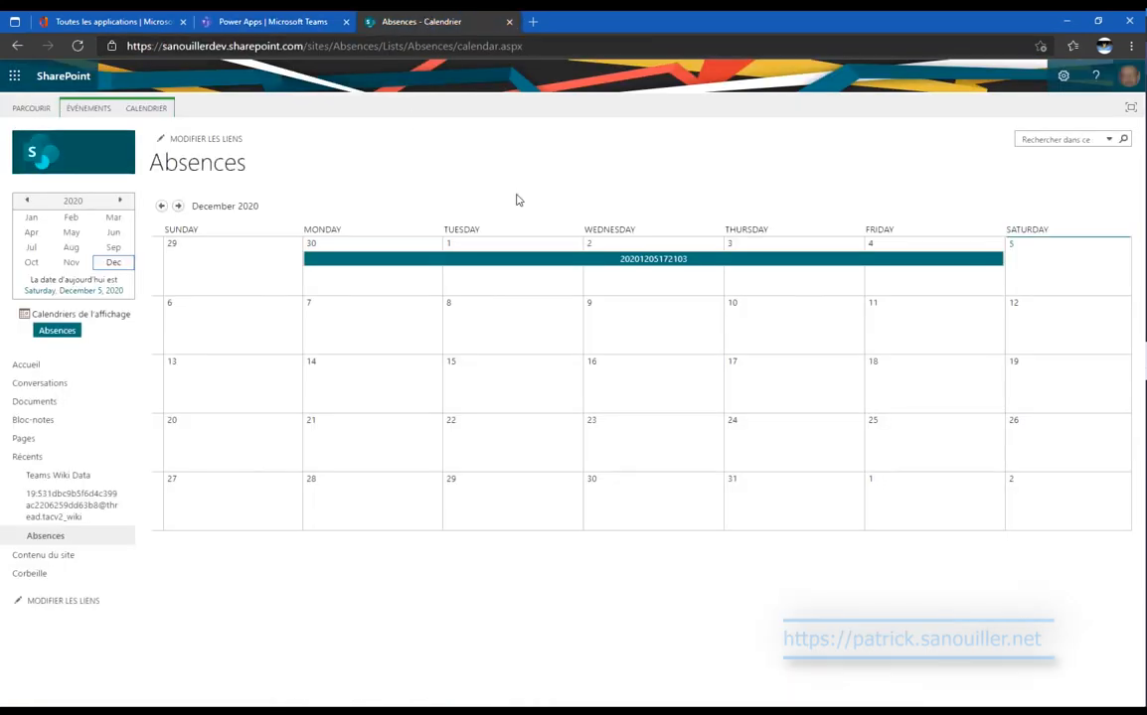
Delete the test absence event from the SharePoint December 2020 Absences calendar.
click(418, 22)
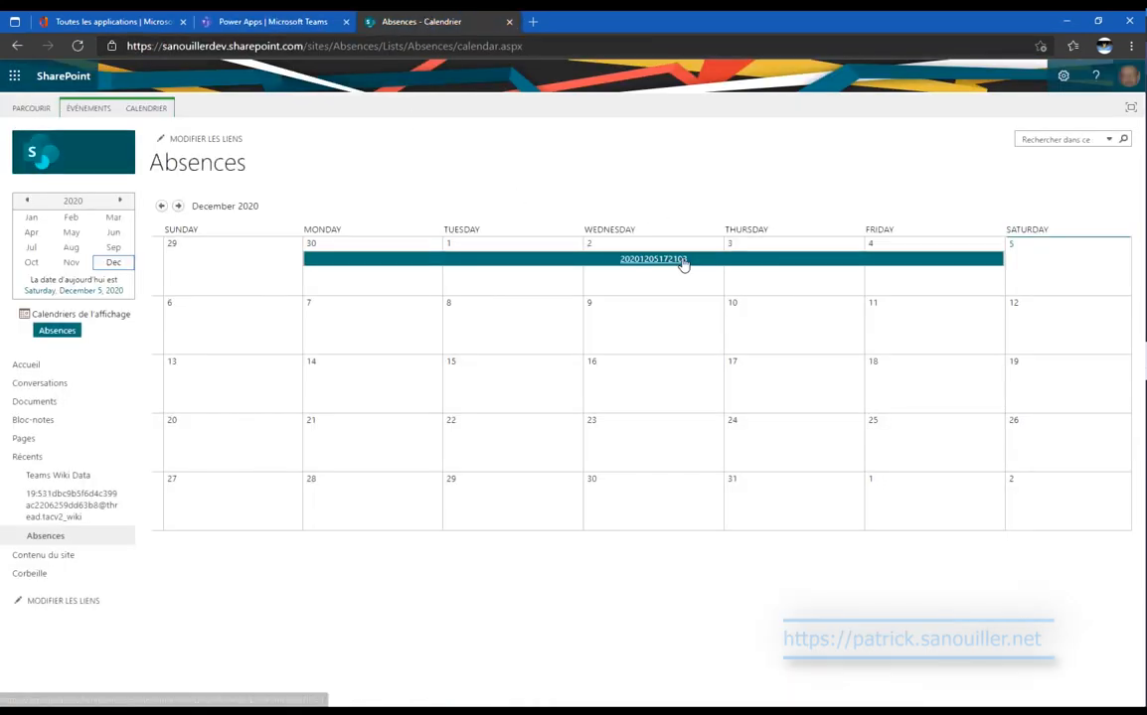
click(683, 260)
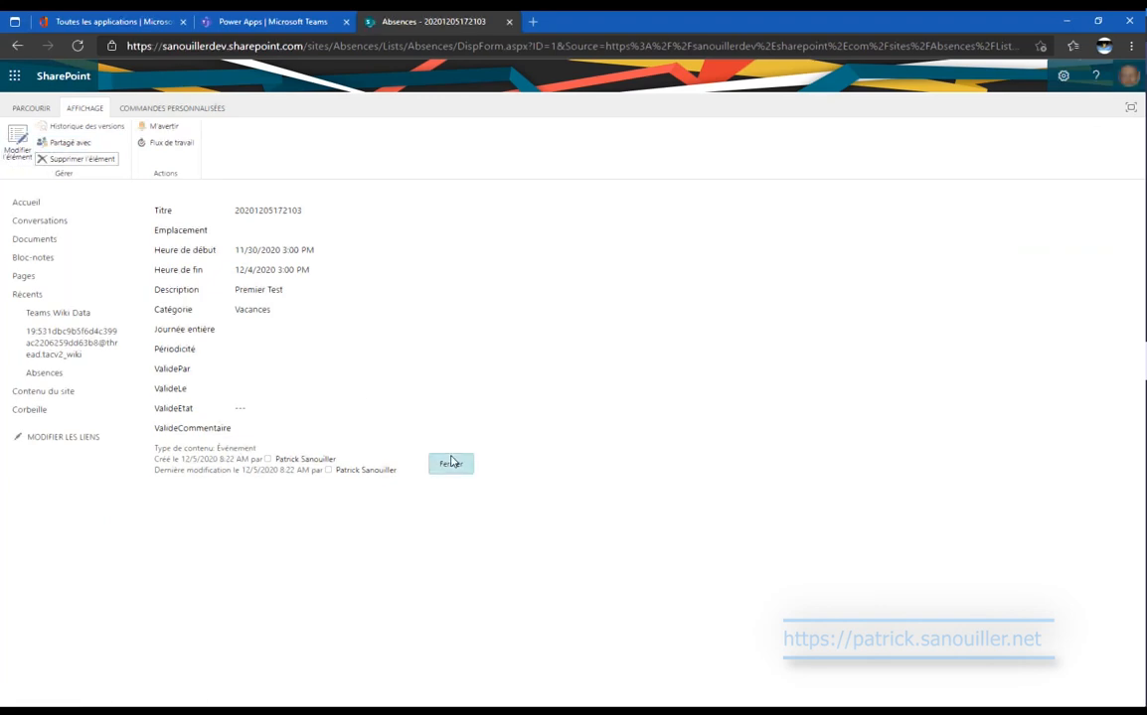
click(105, 157)
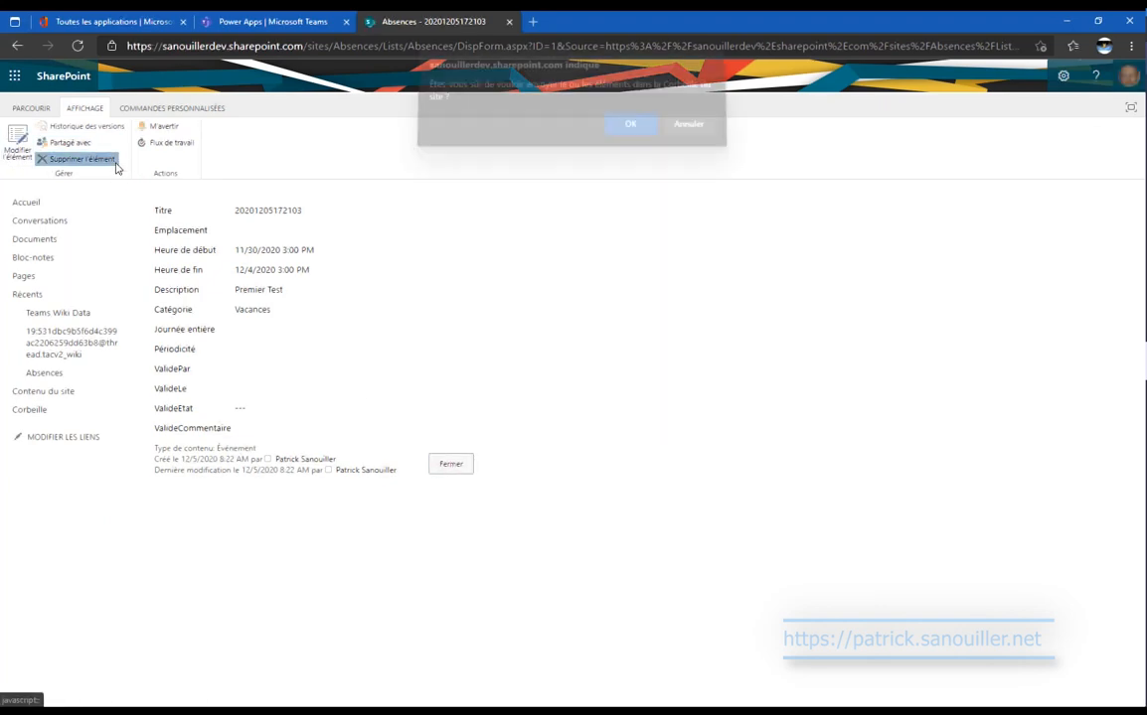
click(628, 133)
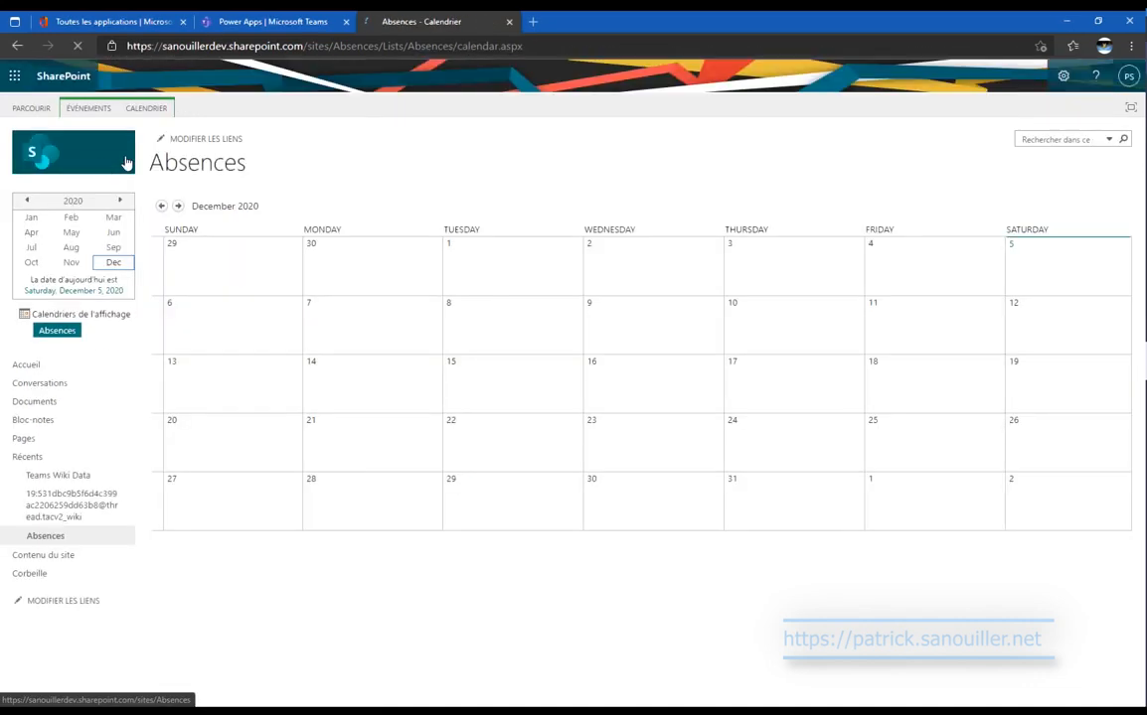
click(324, 21)
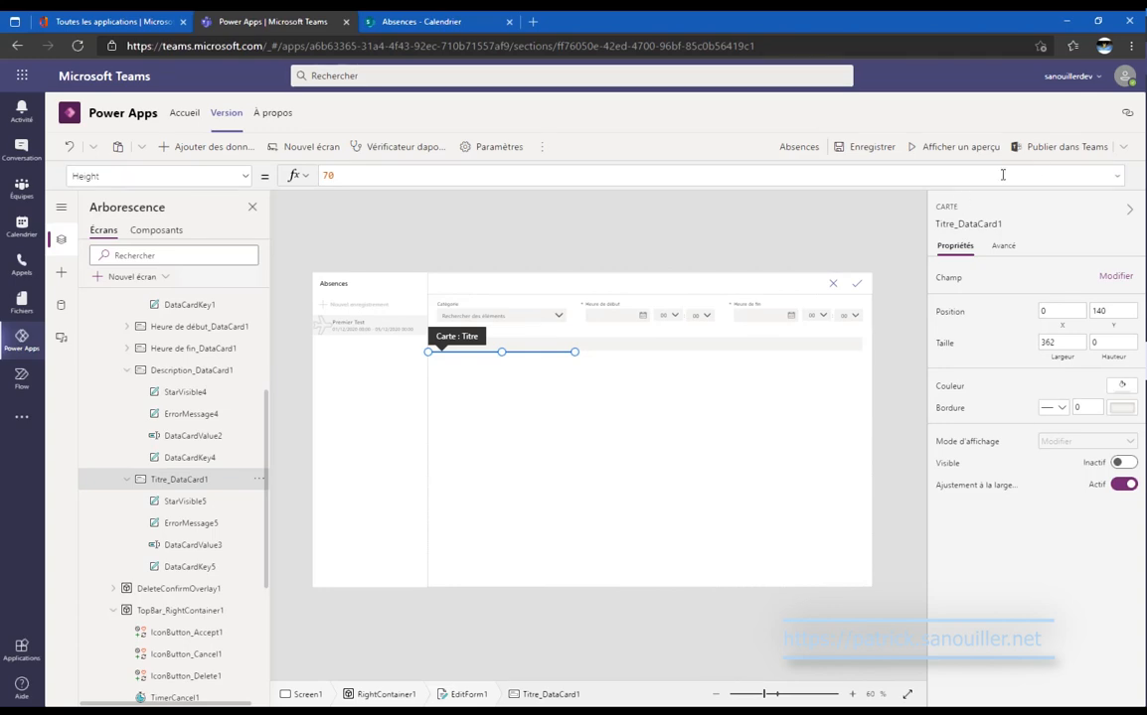
In preview, fill in category Vacances with dates 1 to 5 December 2020.
click(945, 149)
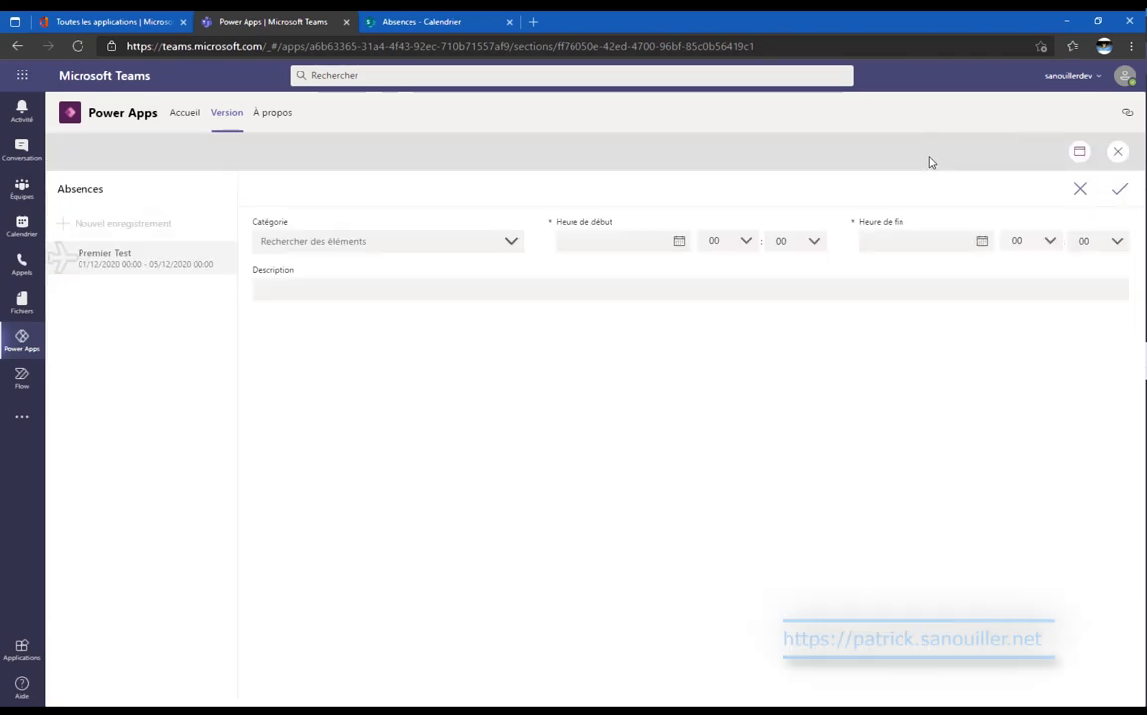
click(475, 243)
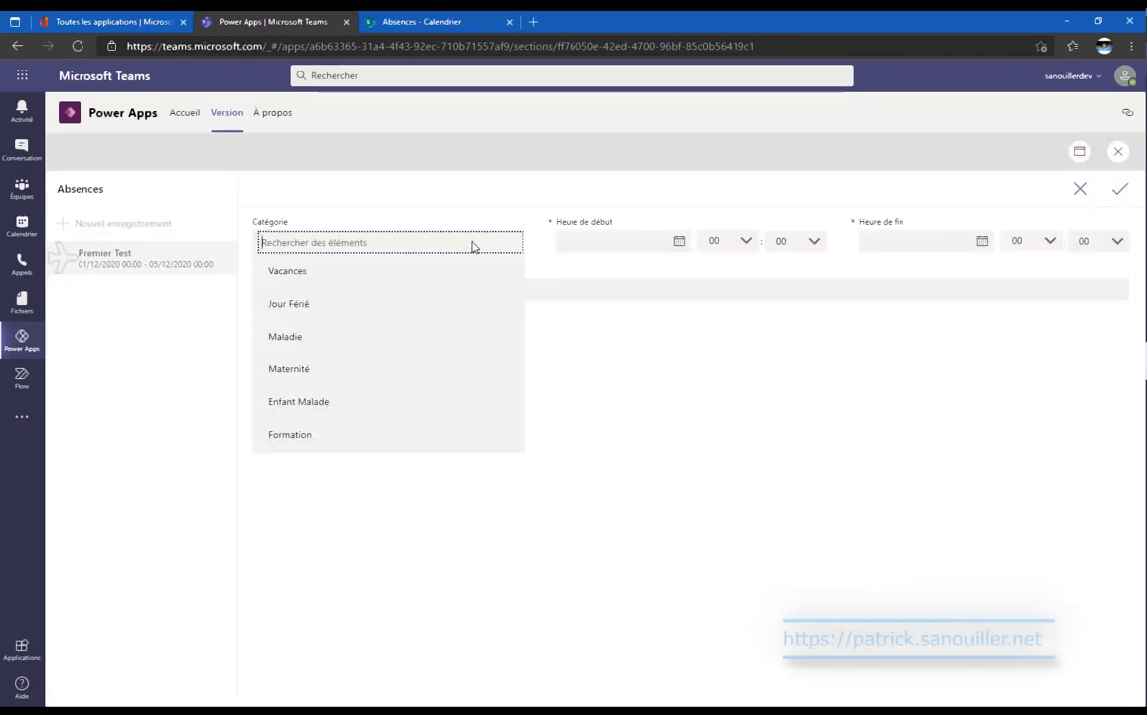
click(422, 279)
click(644, 245)
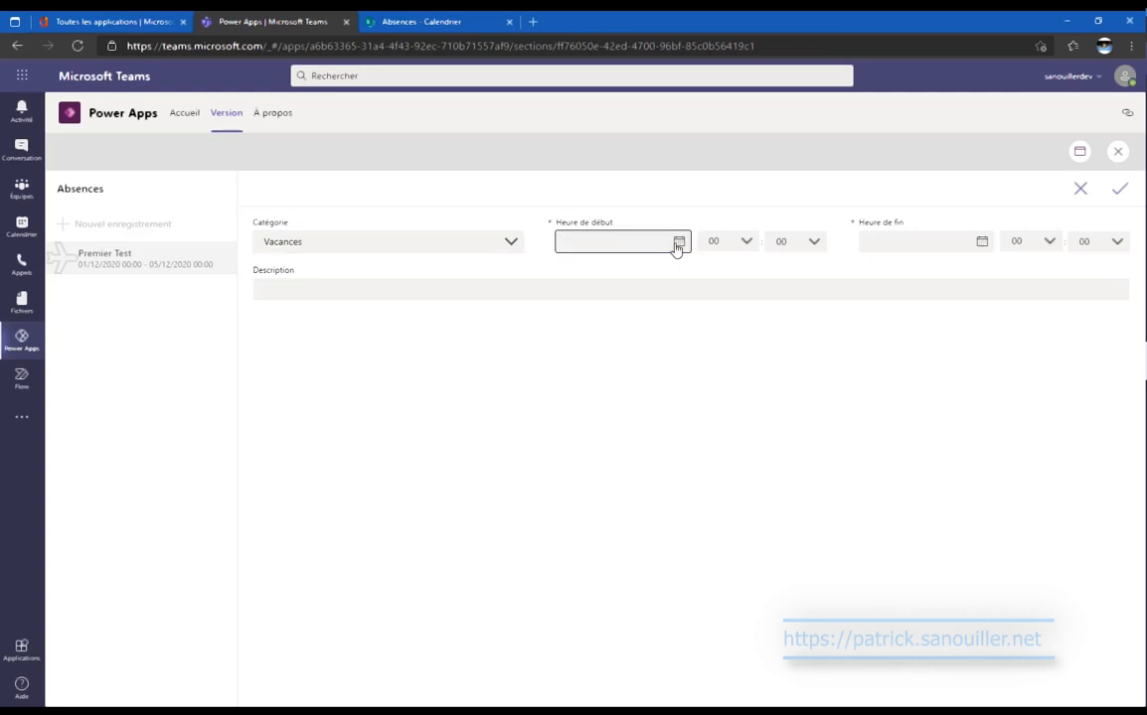
click(679, 243)
click(616, 321)
click(980, 248)
click(978, 320)
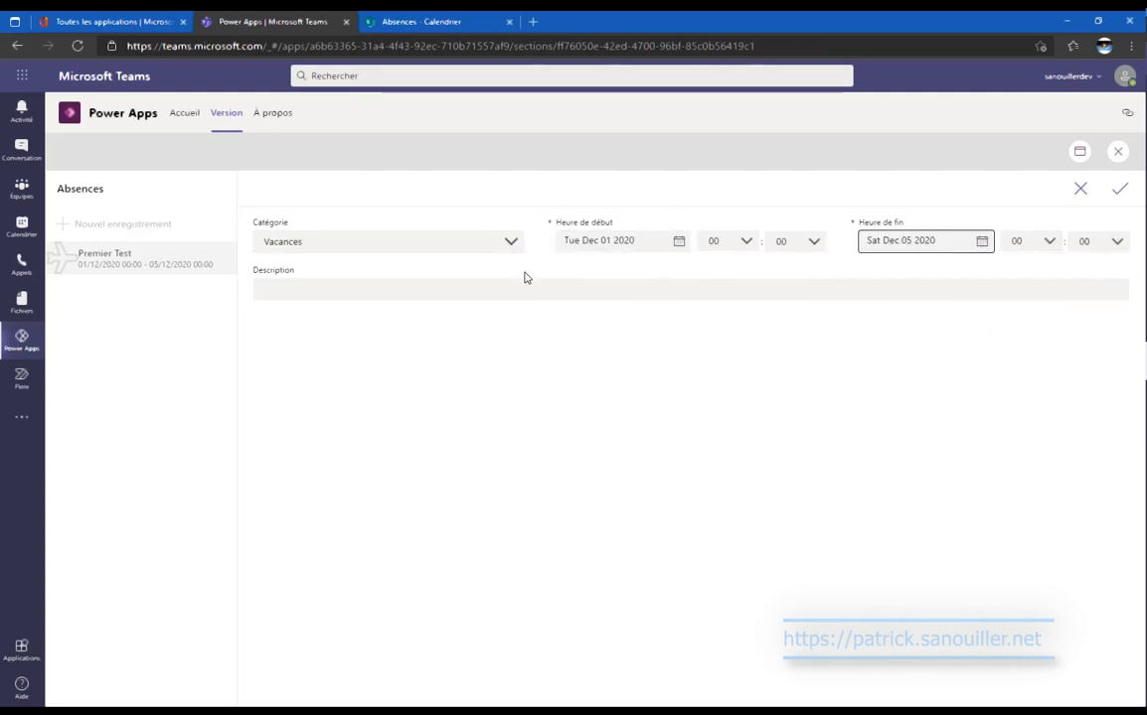
Enter description Premier Test, submit, and dismiss the required-field error.
click(405, 282)
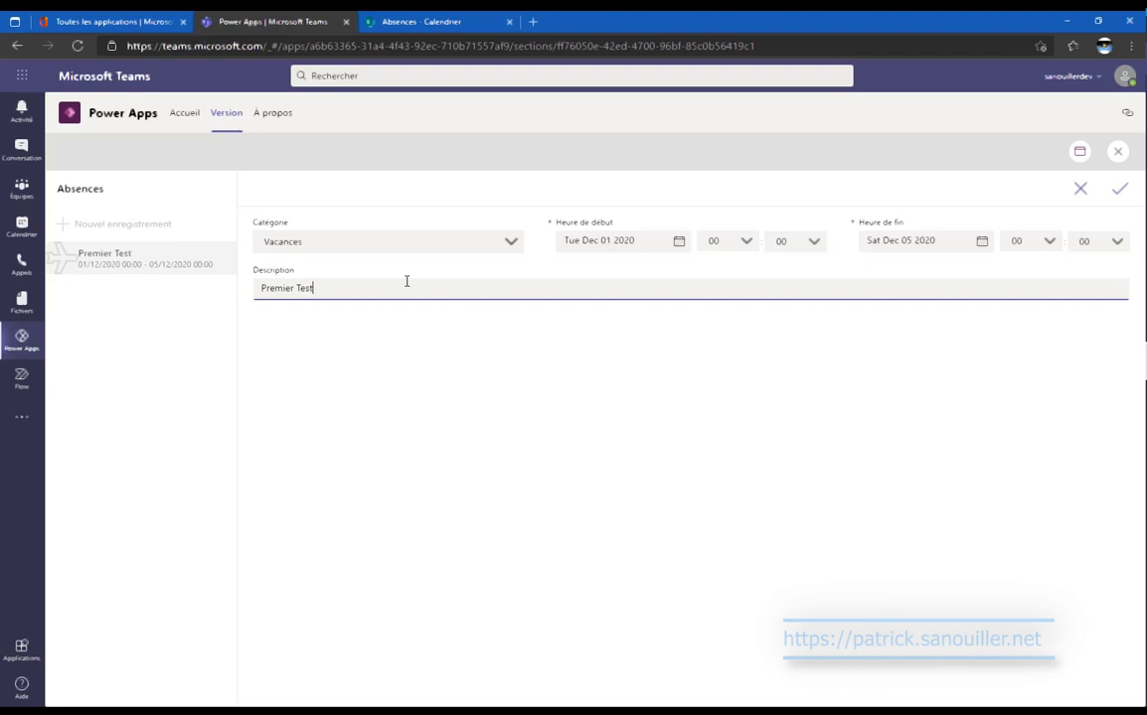
click(1120, 189)
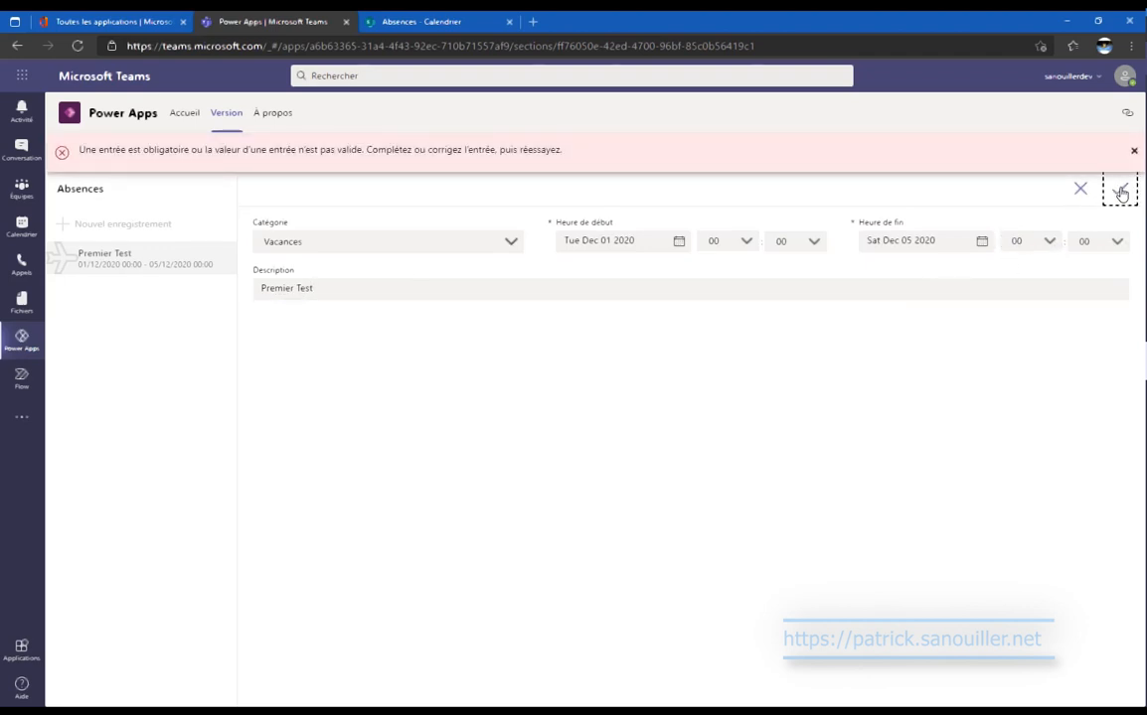
click(1133, 151)
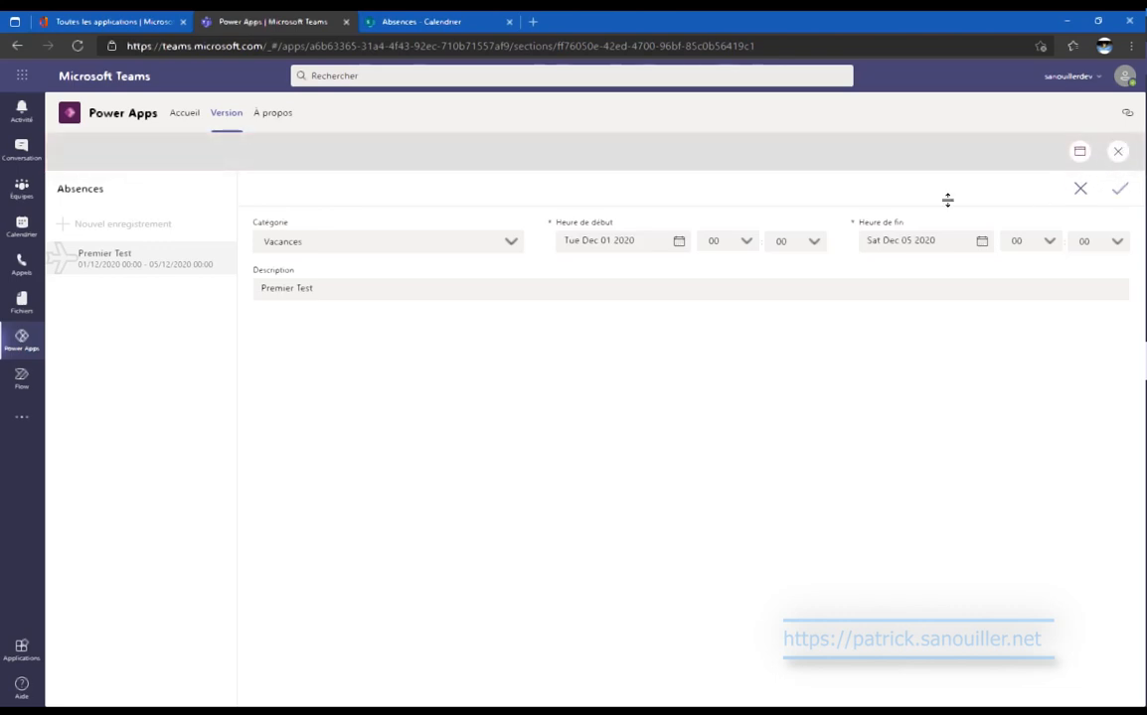
Set the Titre input's default value to User().FullName.
key(Escape)
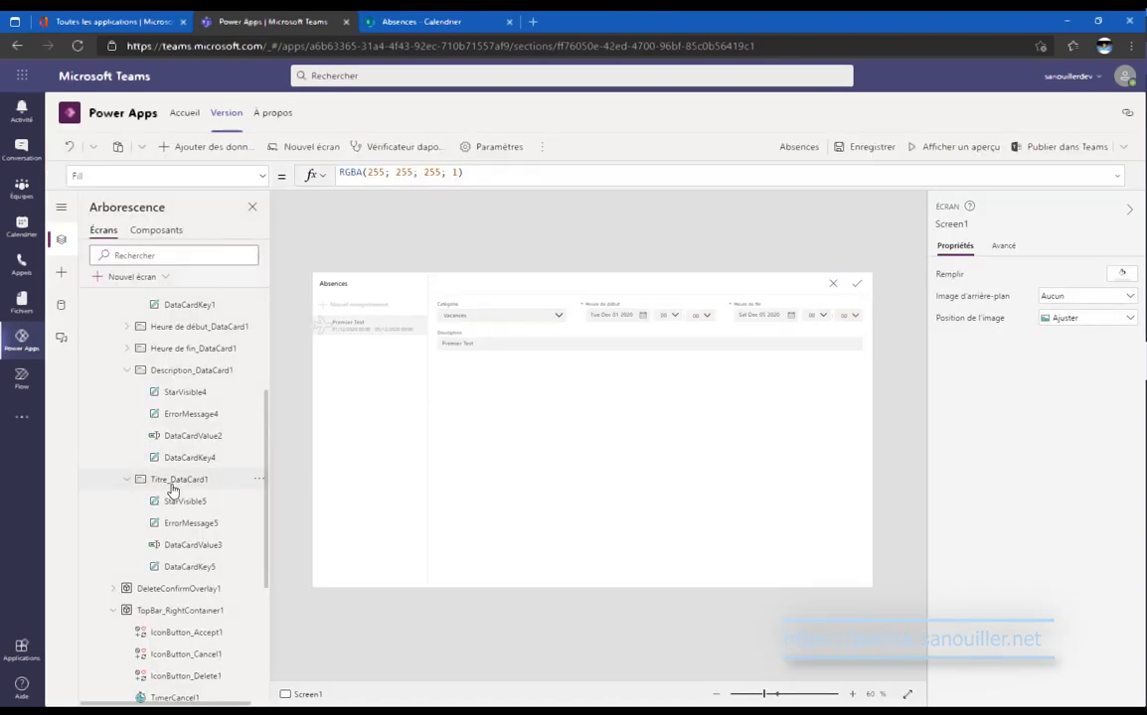
click(171, 480)
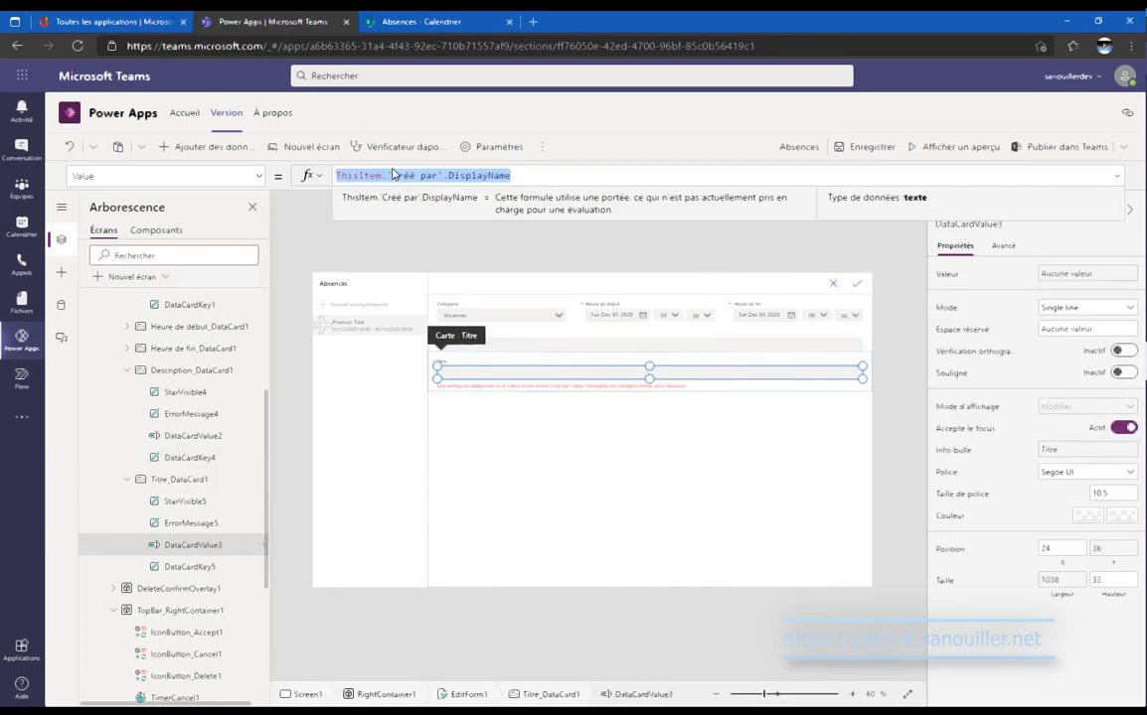
text(User()
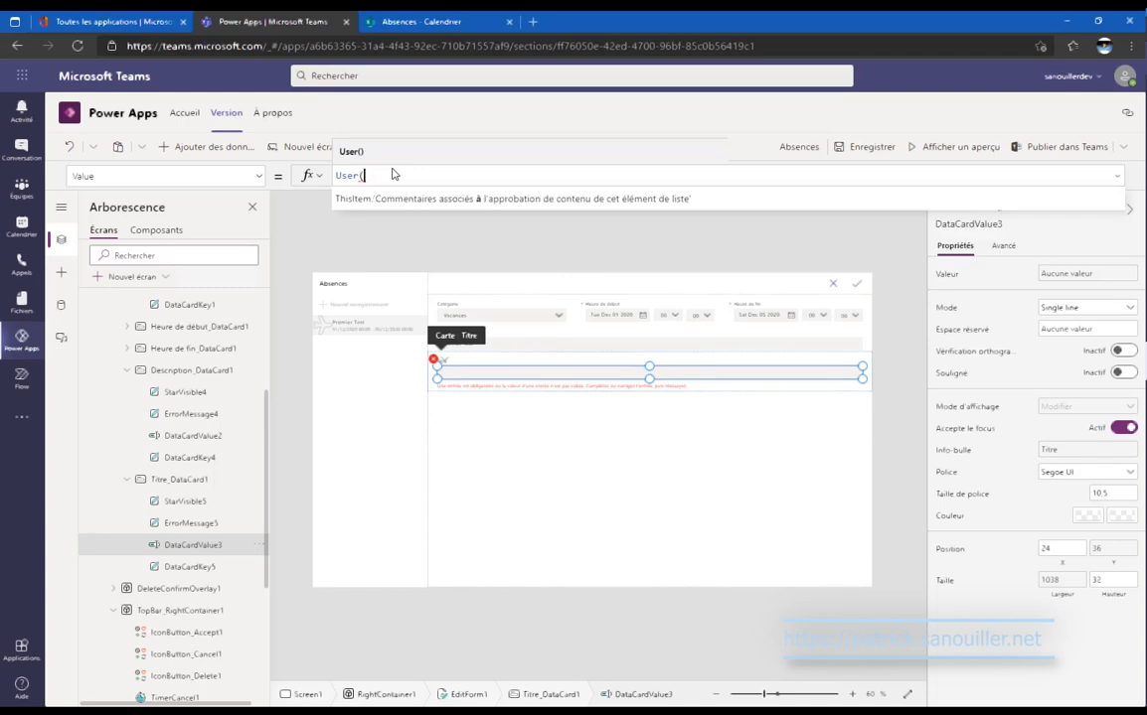
text().)
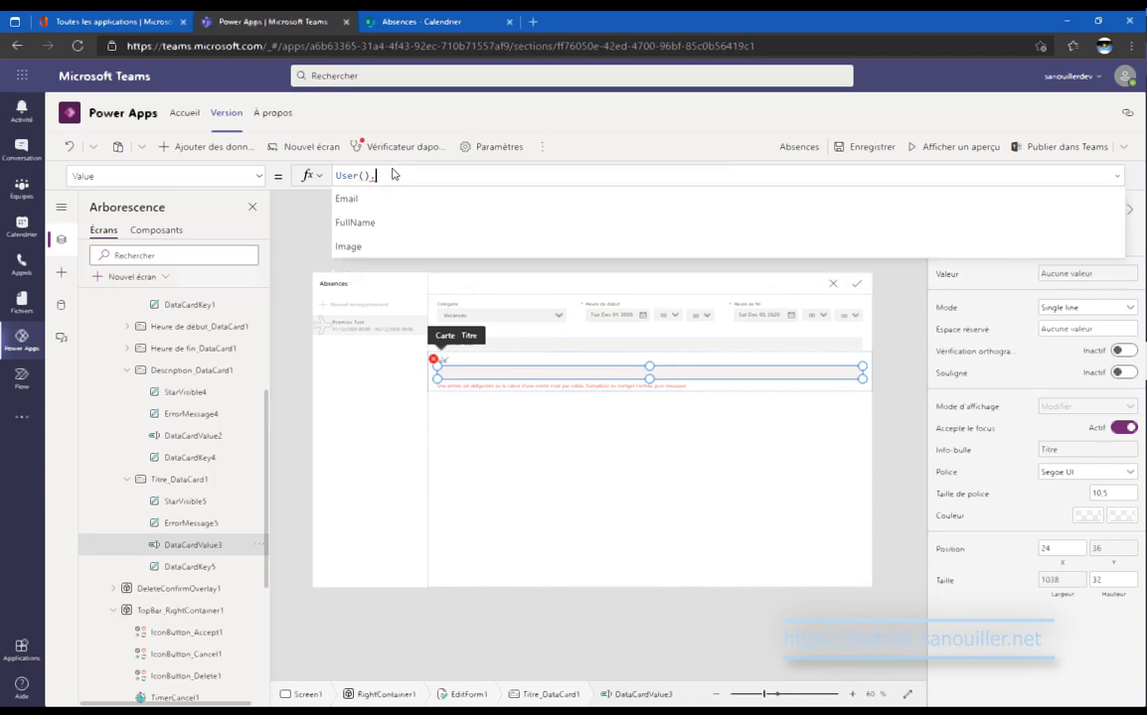
key(Down)
key(Down)
key(Down)
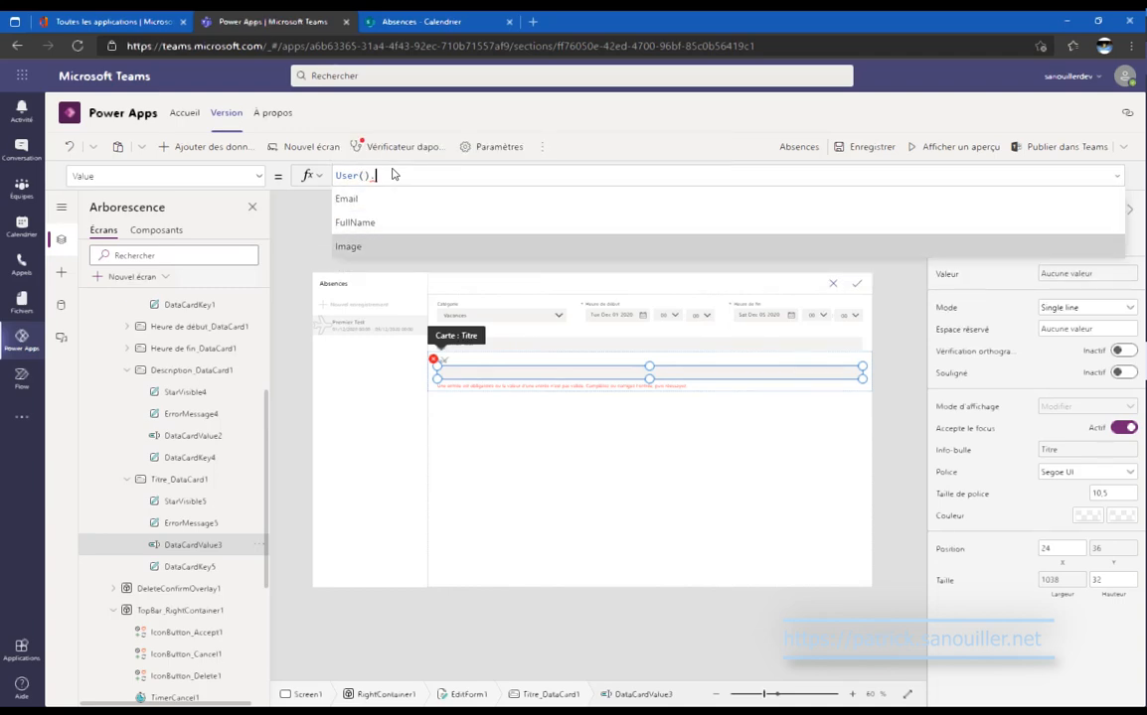
key(Up)
key(Return)
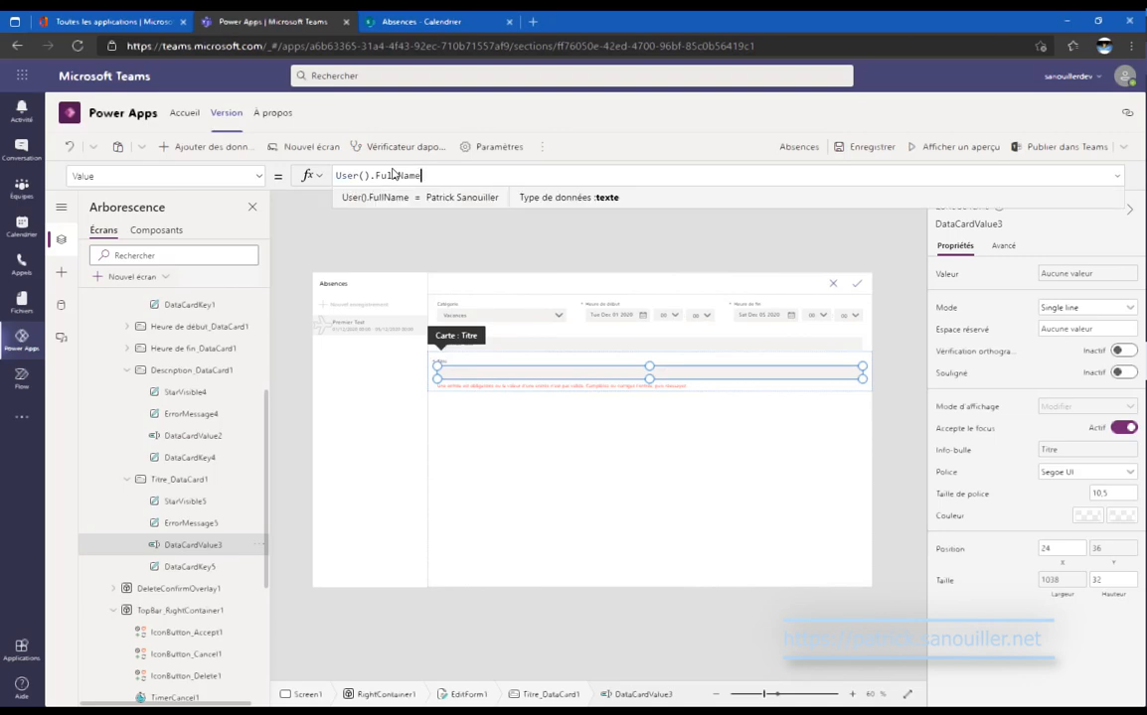
Save and preview the app, then hide the Titre card from the form.
click(864, 147)
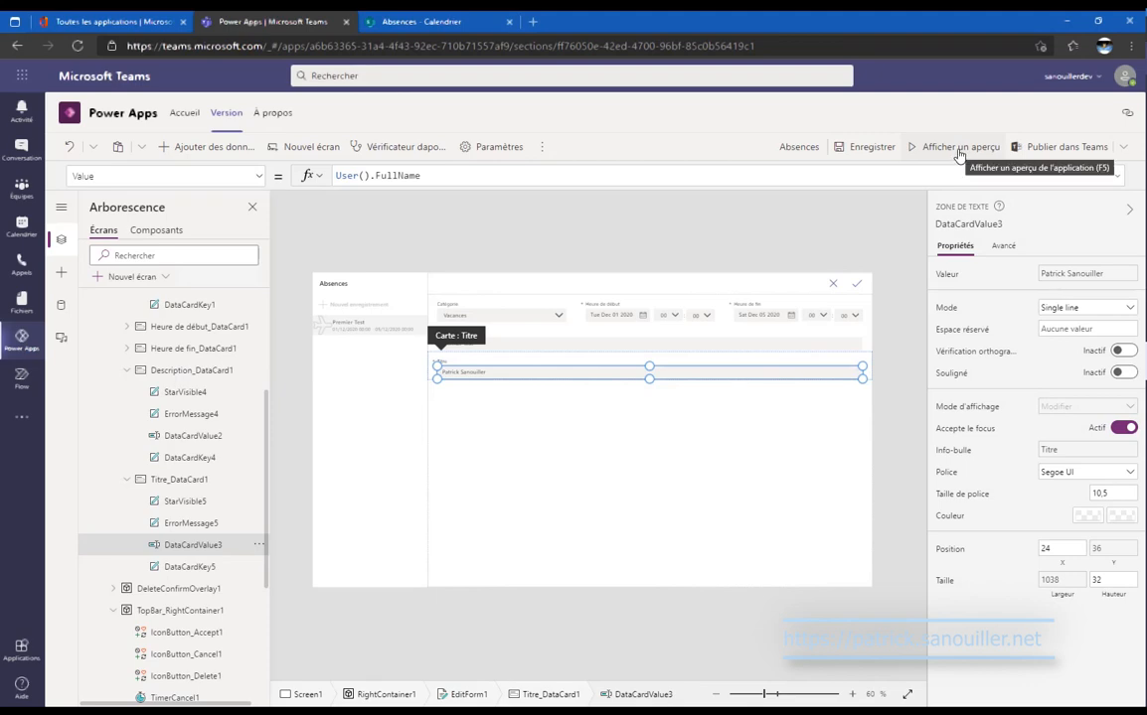
click(959, 149)
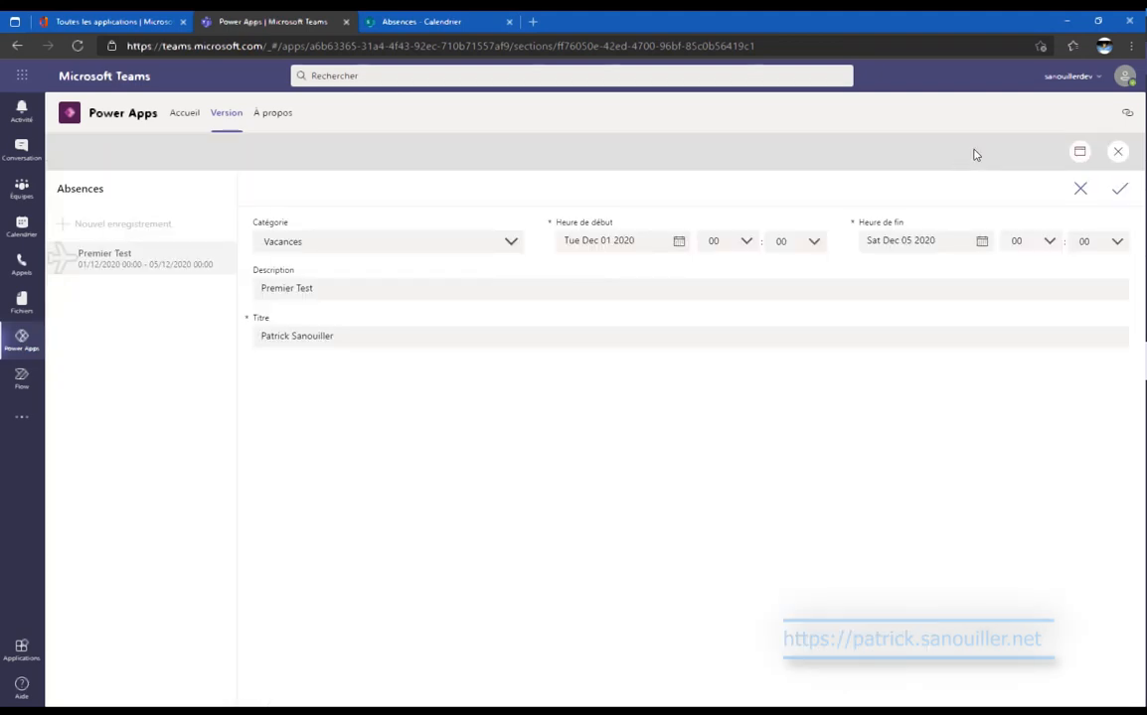
key(Escape)
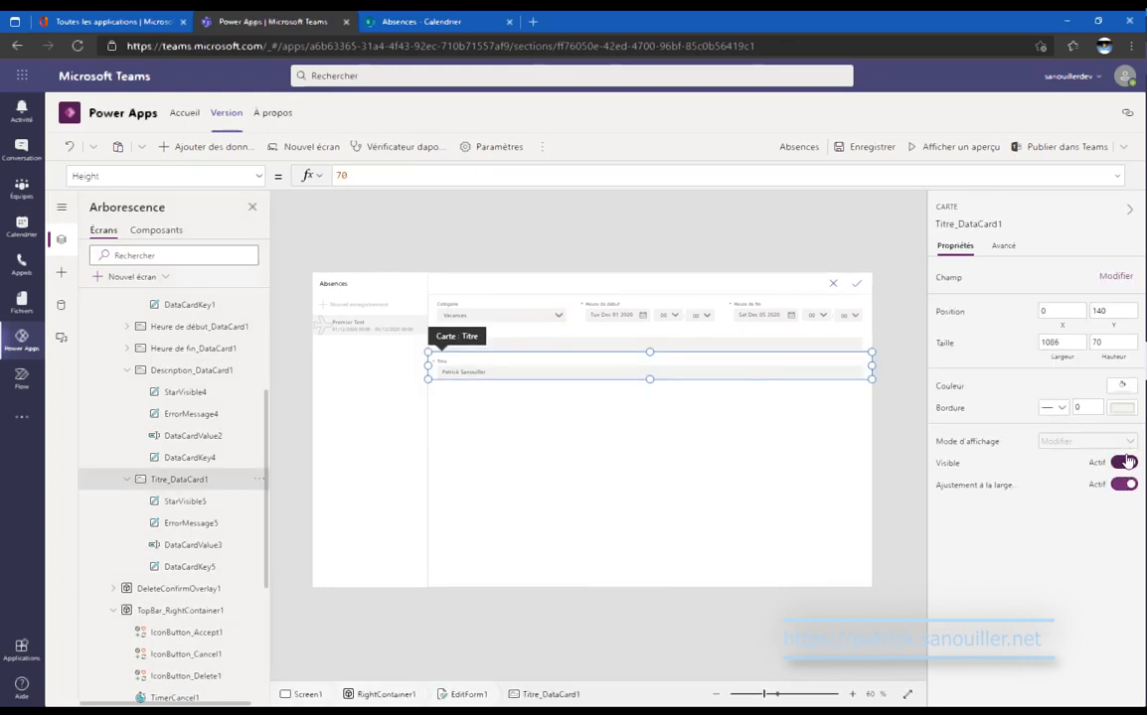
click(1124, 463)
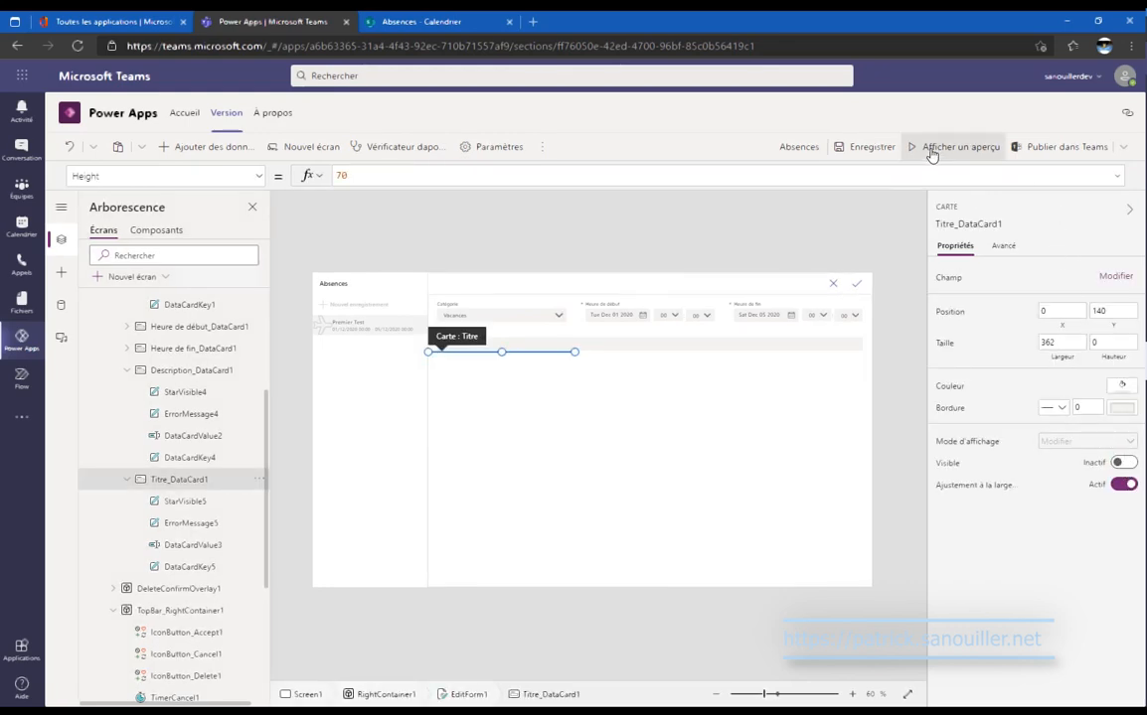
In preview, save a second Premier Test absence (01/12/2020–05/12/2020) and check it in SharePoint.
click(932, 151)
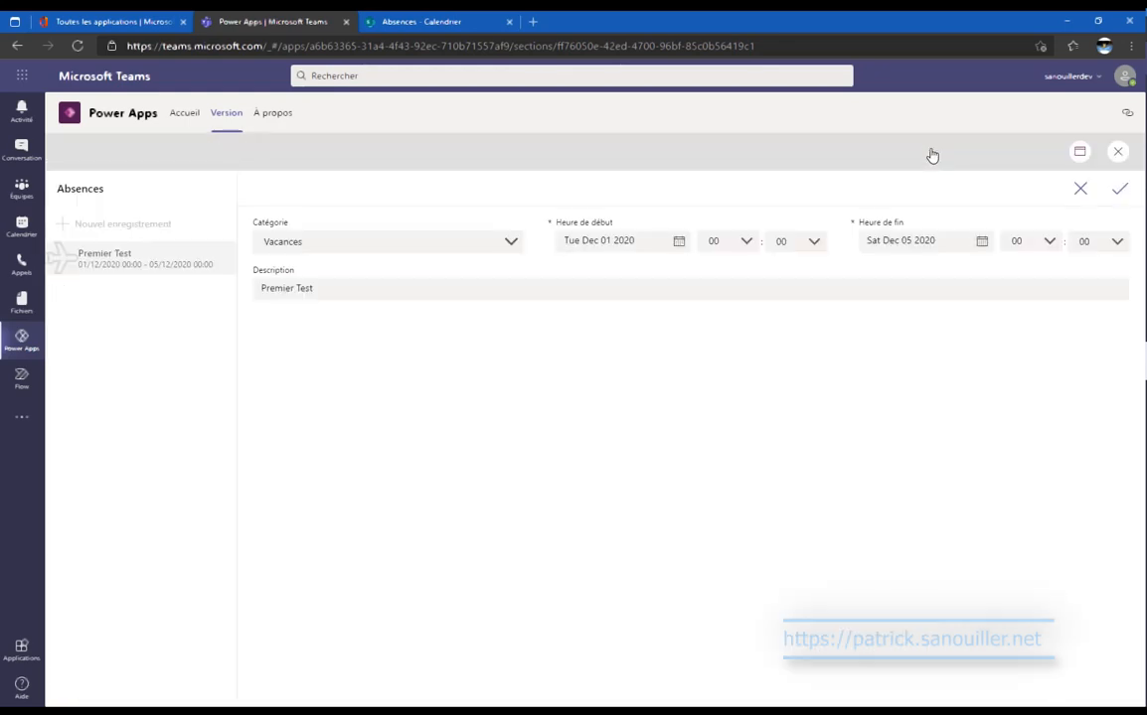
click(1115, 199)
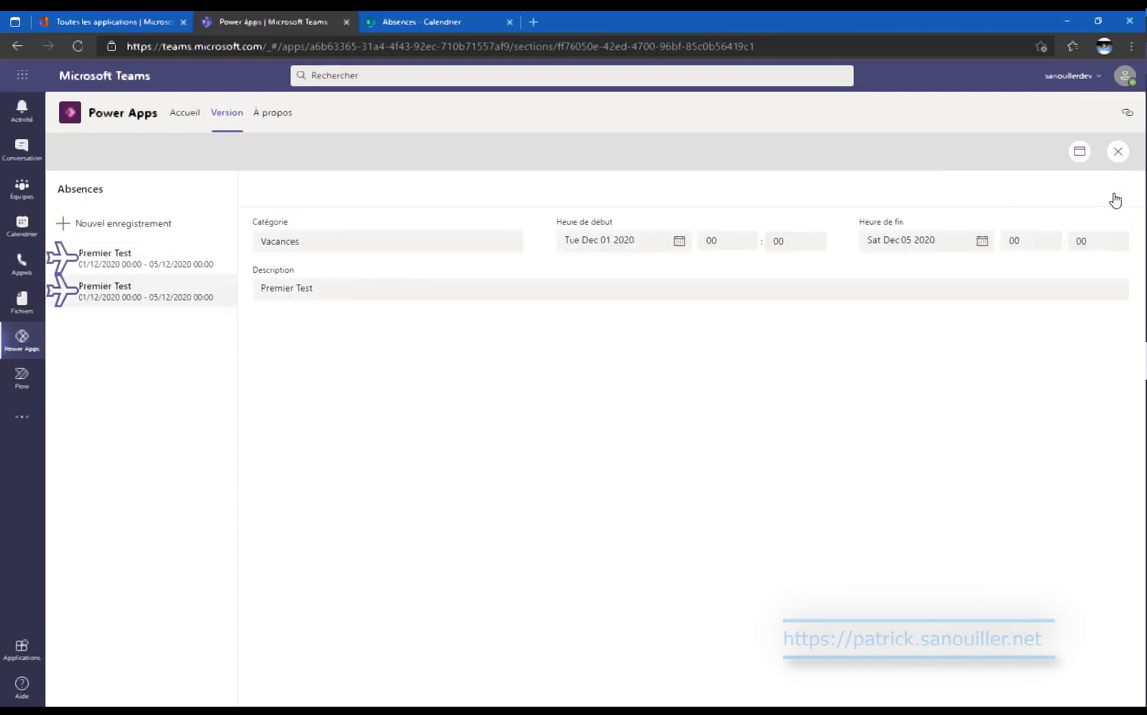
click(424, 22)
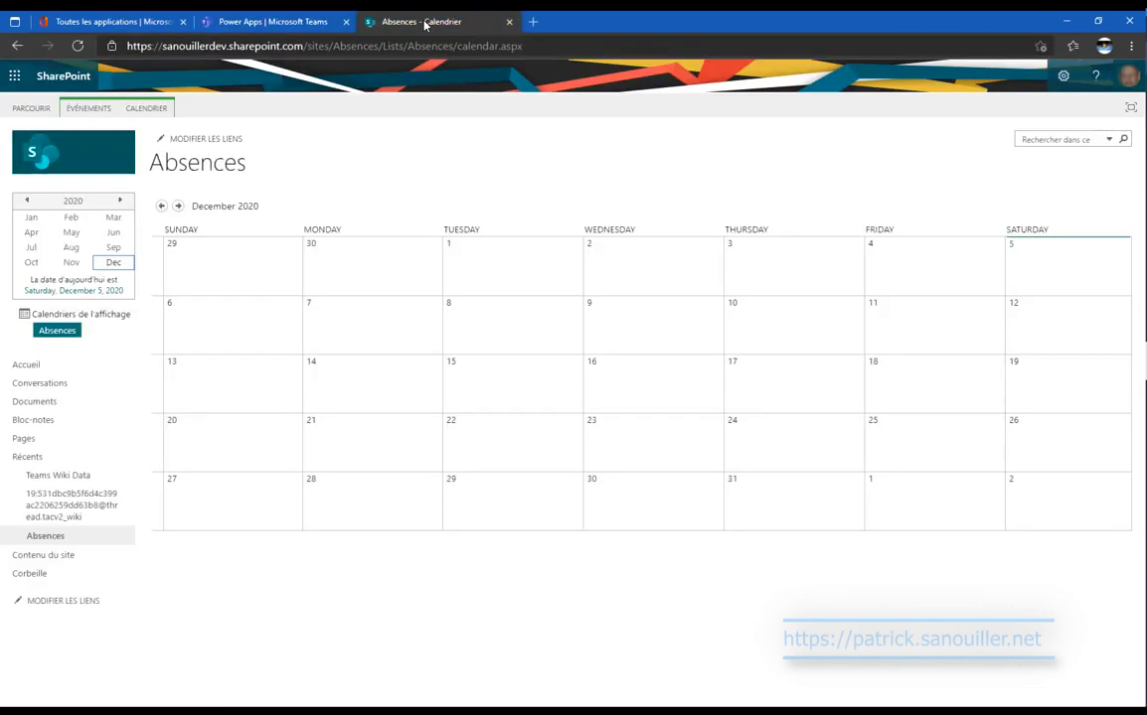
click(294, 15)
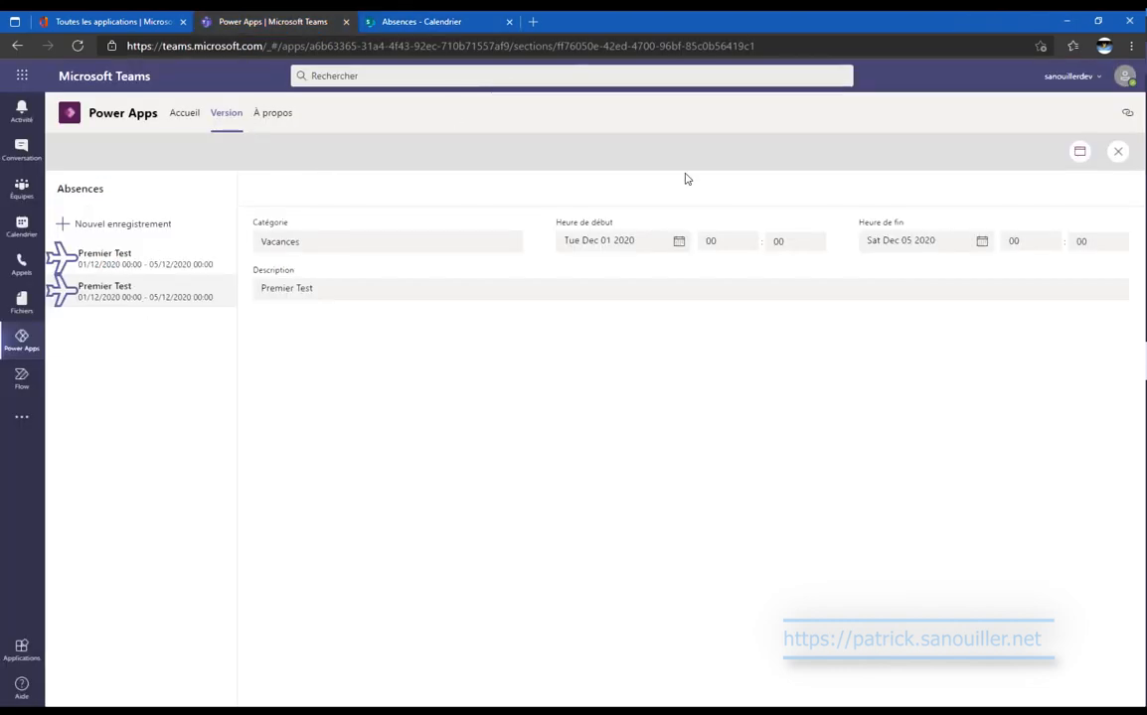
click(1118, 153)
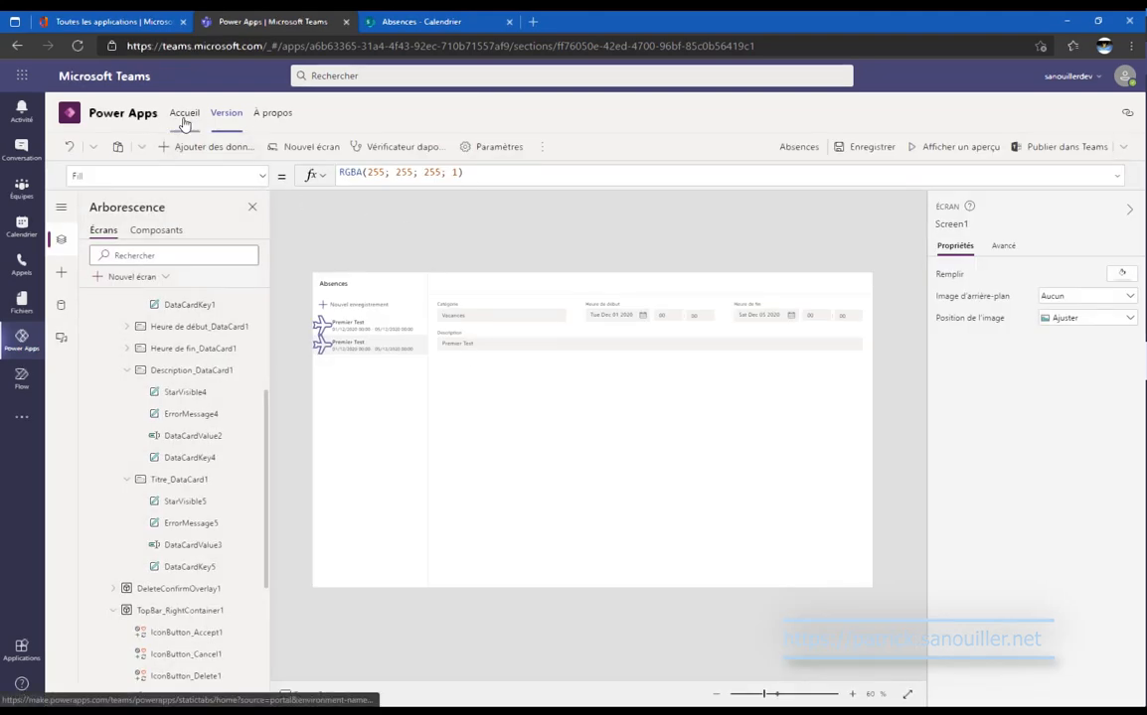
Add an icon at the top of the form, size 50, using the Recharger symbol.
click(60, 272)
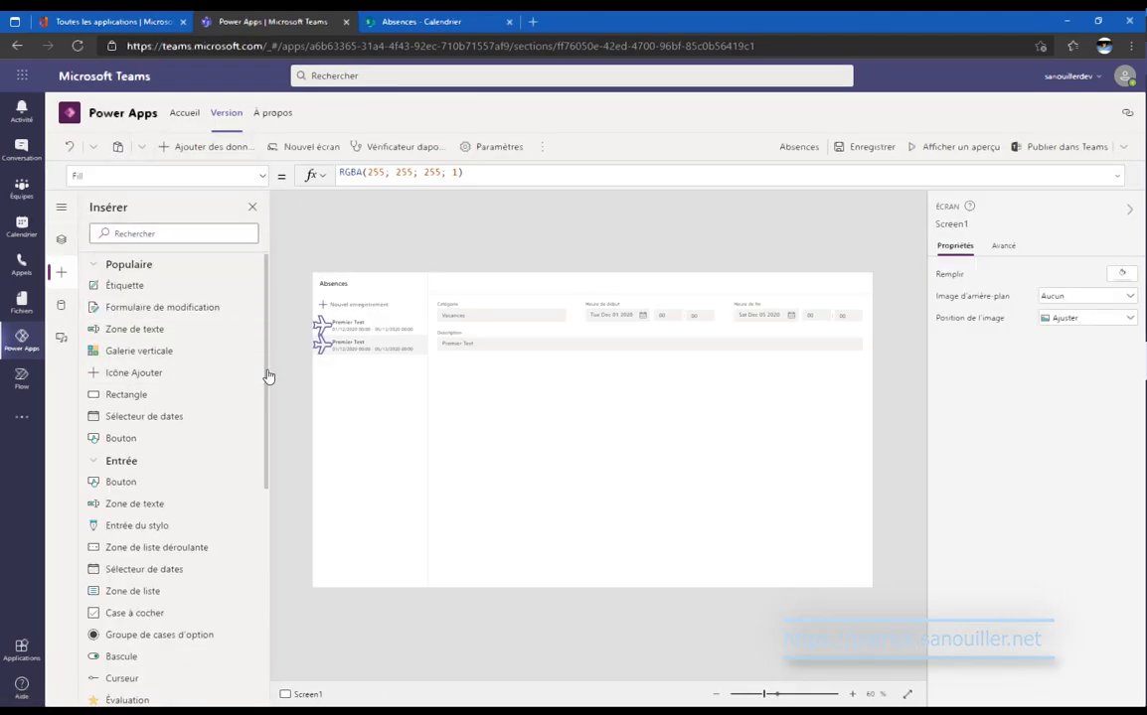
click(165, 372)
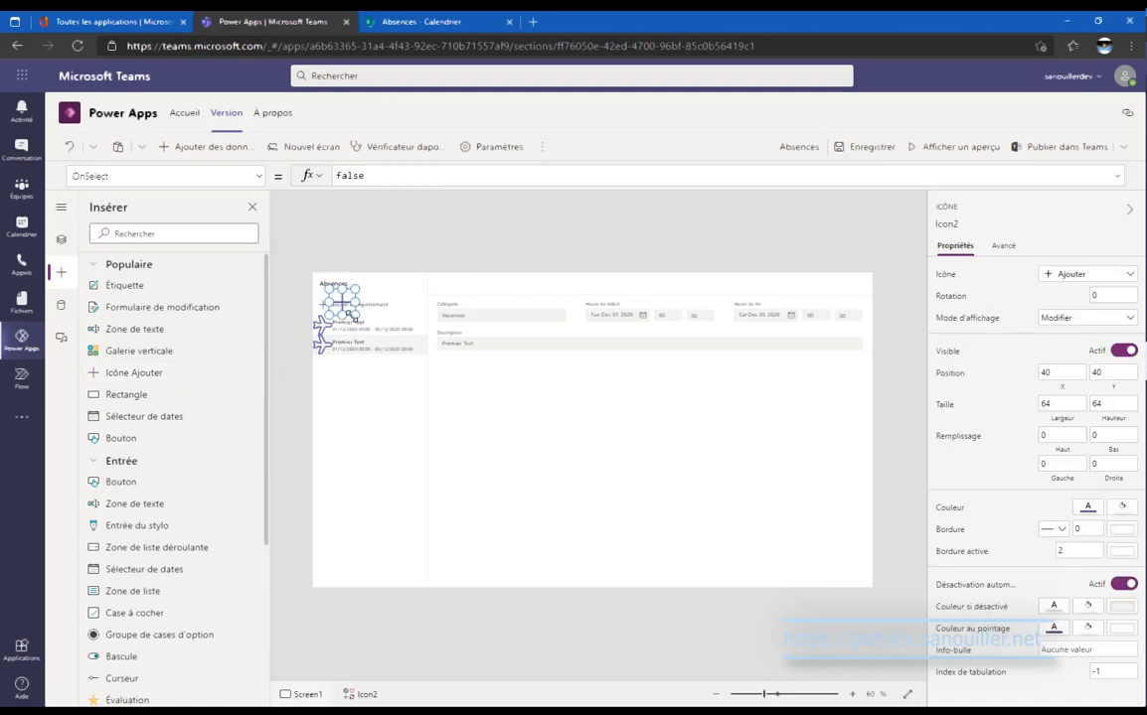
drag(354, 316, 662, 295)
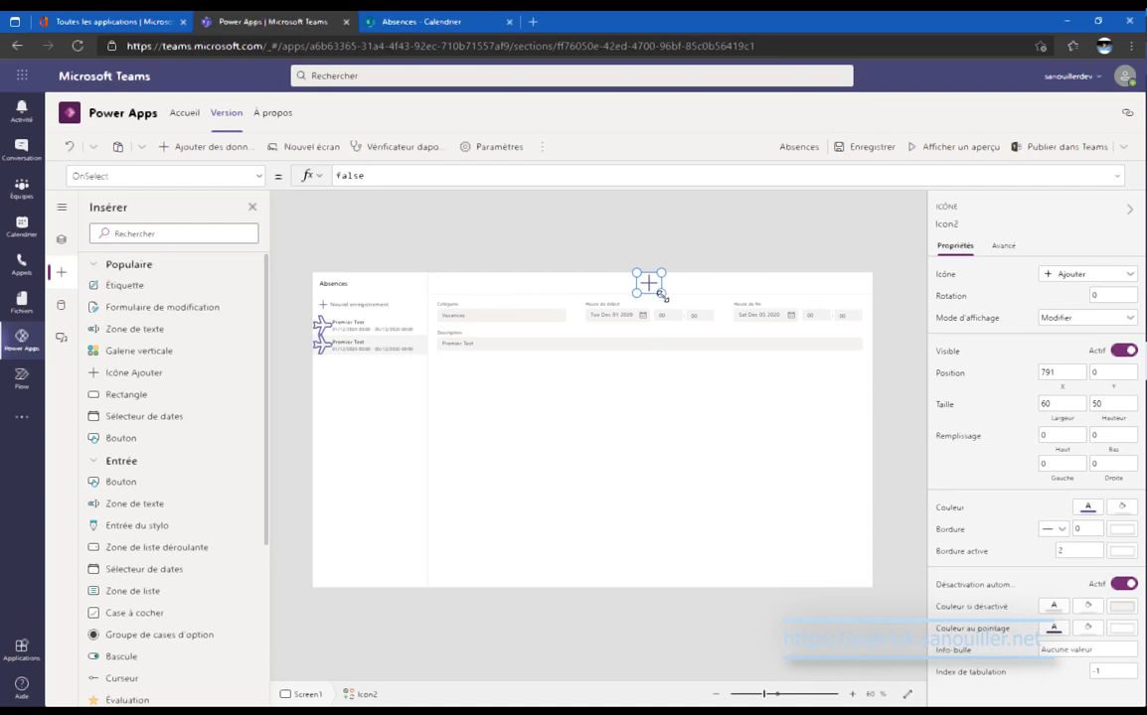
double_click(1082, 404)
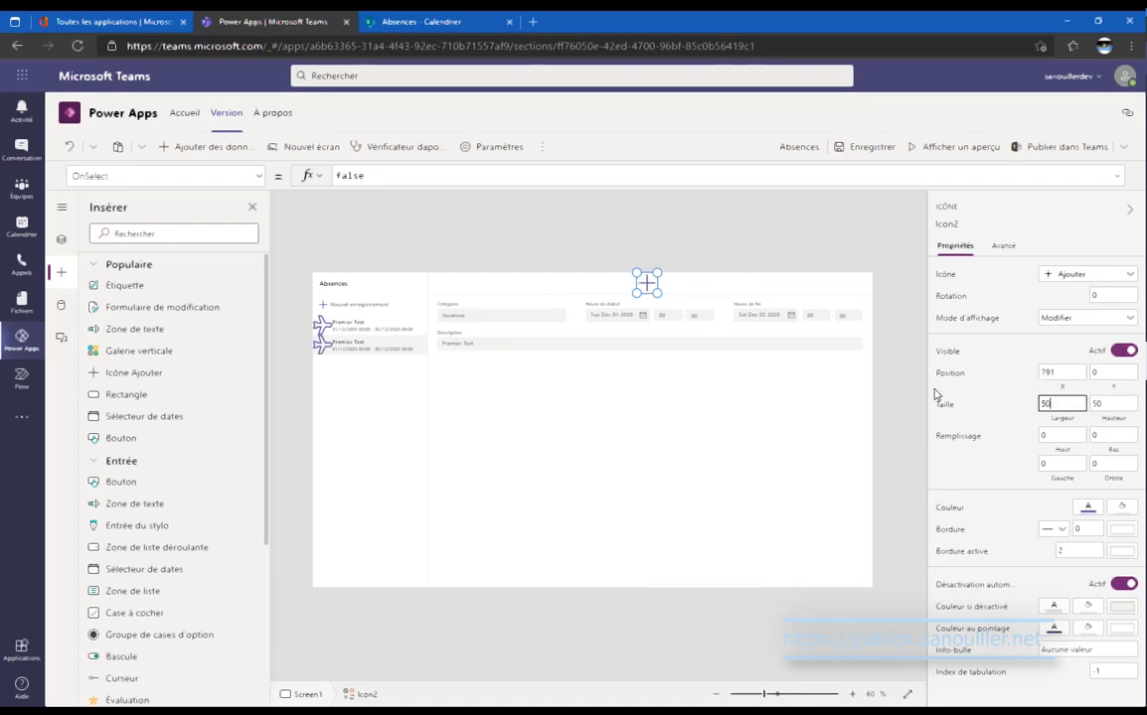
click(1079, 277)
click(1043, 479)
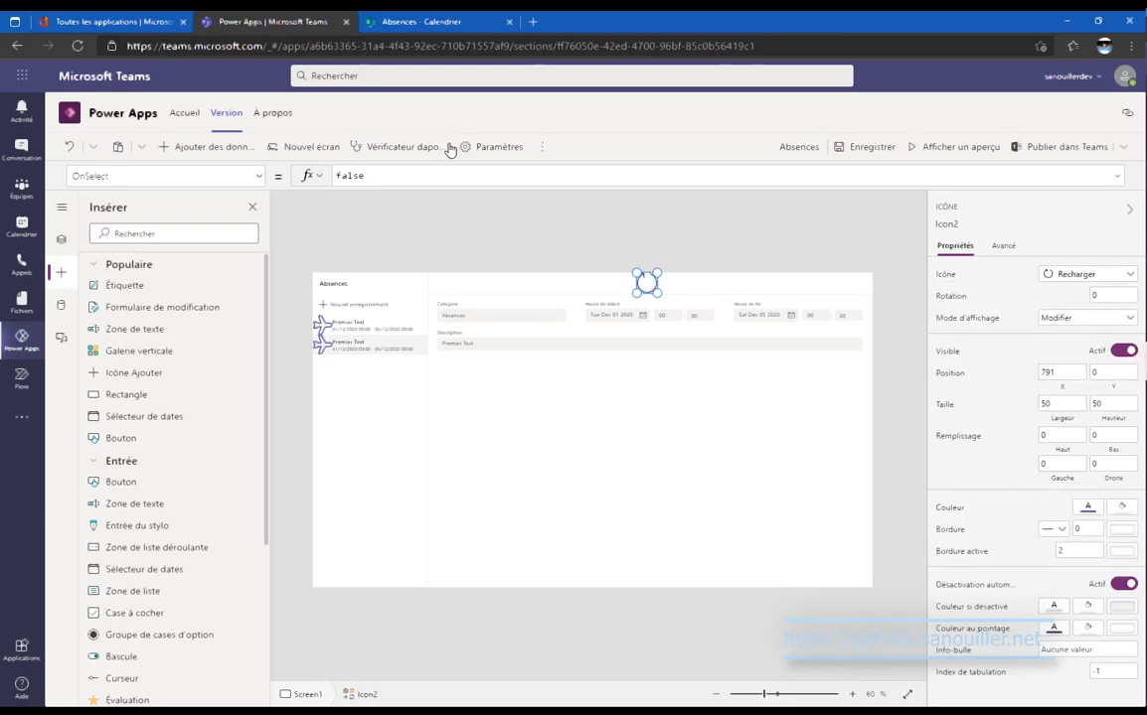
Set the icon's OnSelect to Refresh(Absences) and view the SharePoint calendar.
double_click(406, 181)
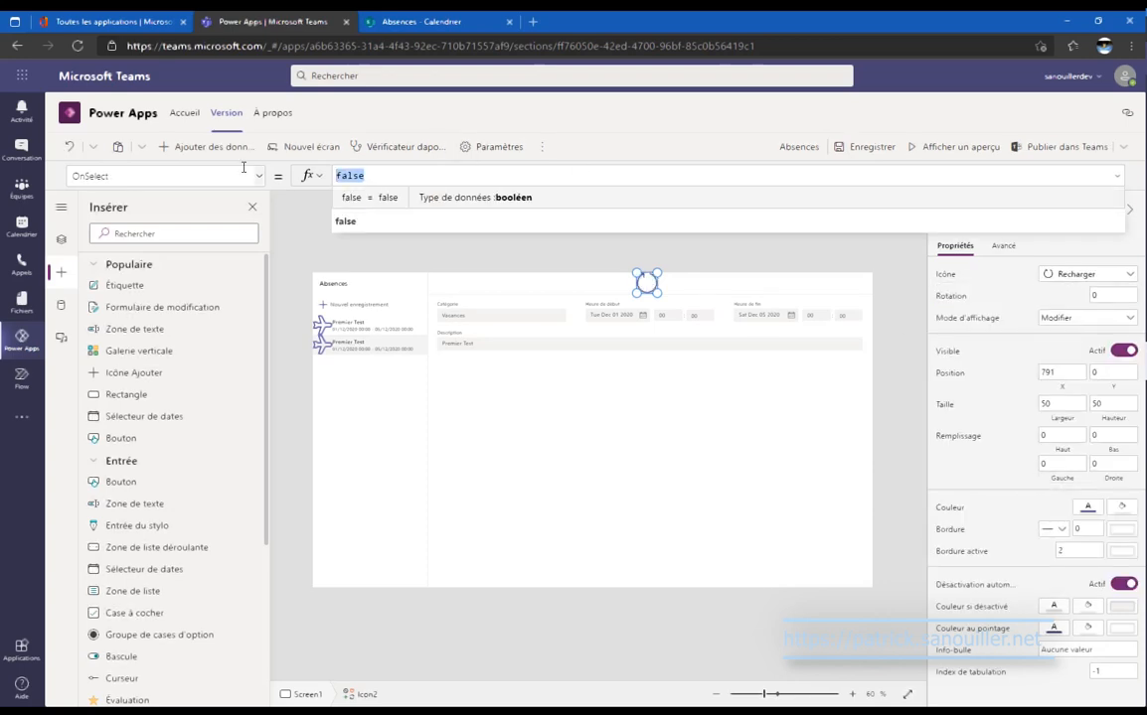
text(refre)
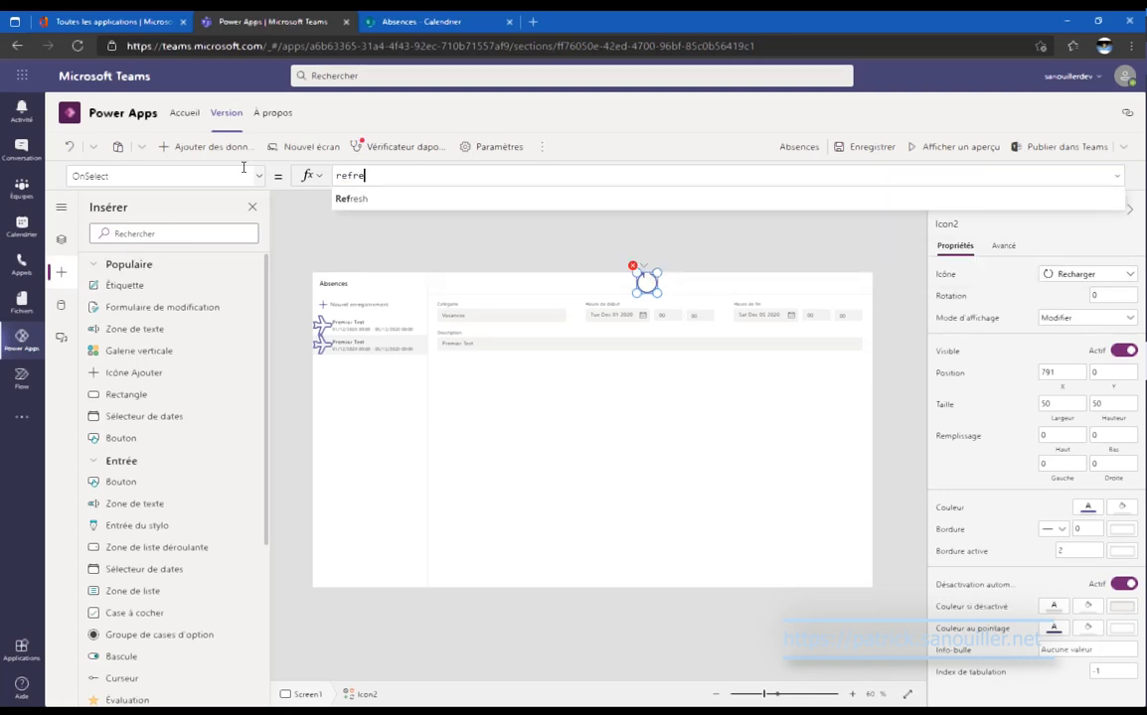
key(Tab)
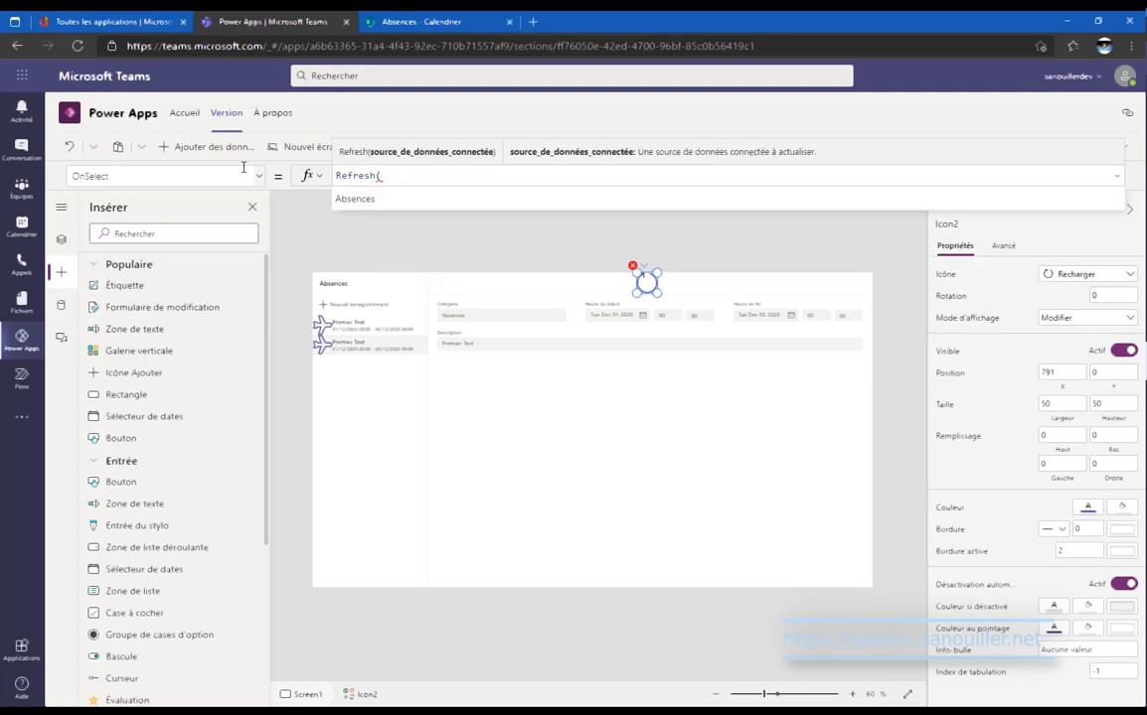
text(Absences)
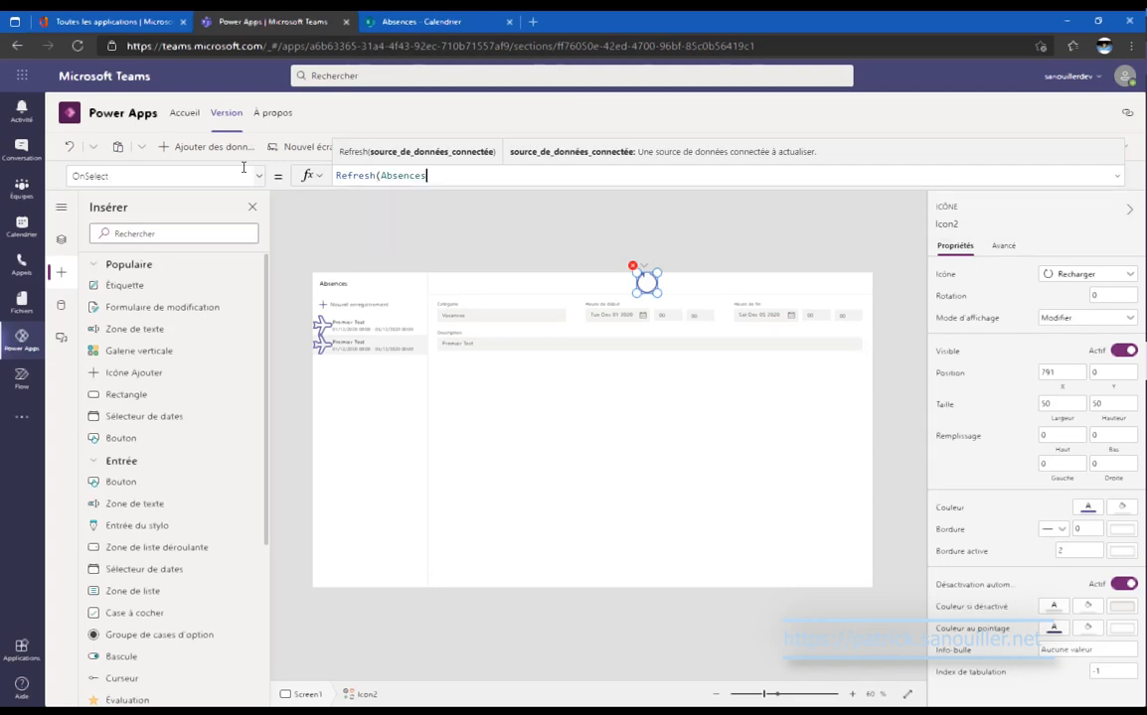
text())
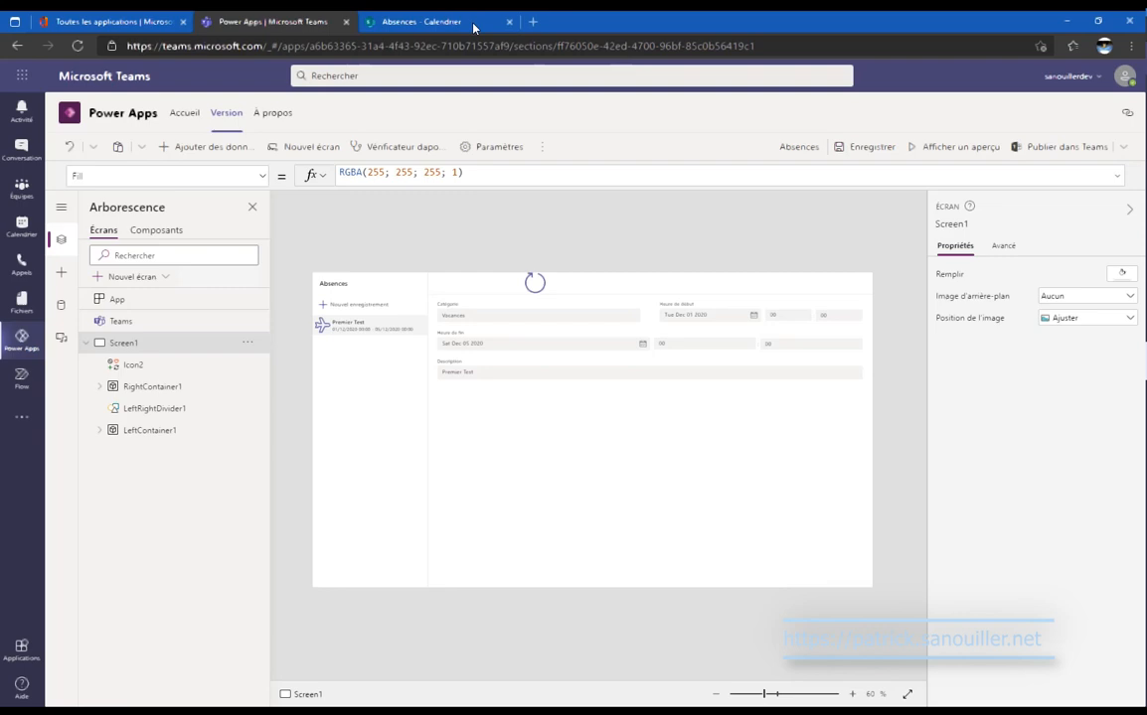
click(442, 21)
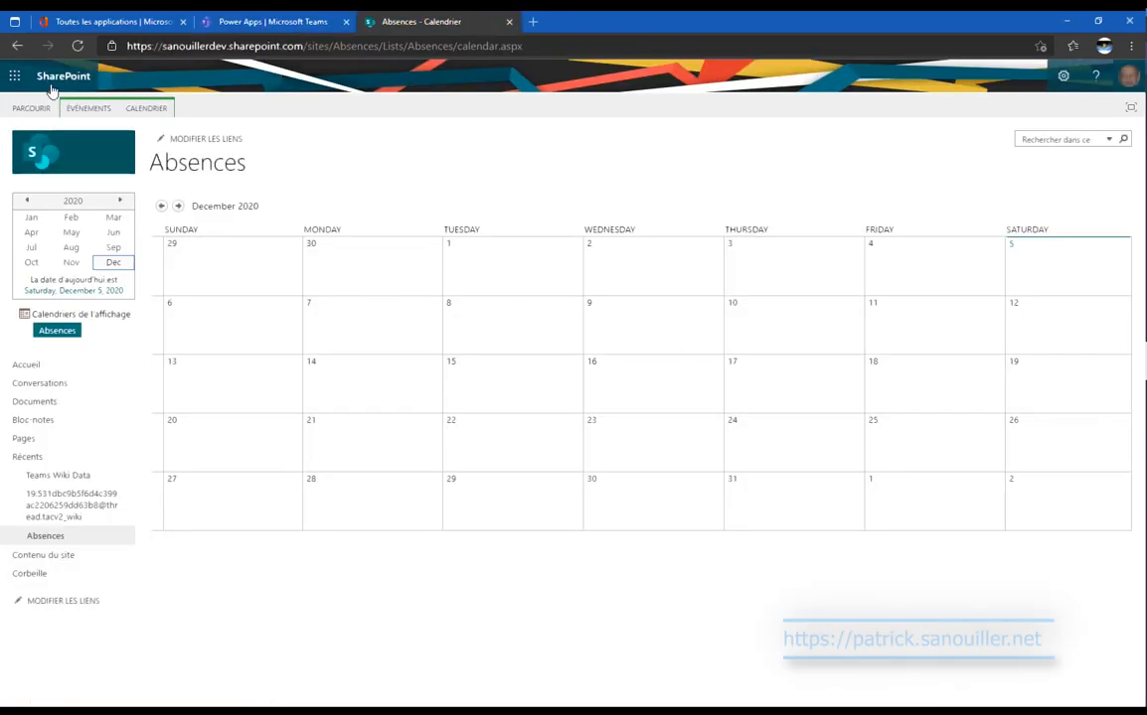
Reload the calendar, save the app and publish it to Teams with Enregistrer et fermer.
click(77, 45)
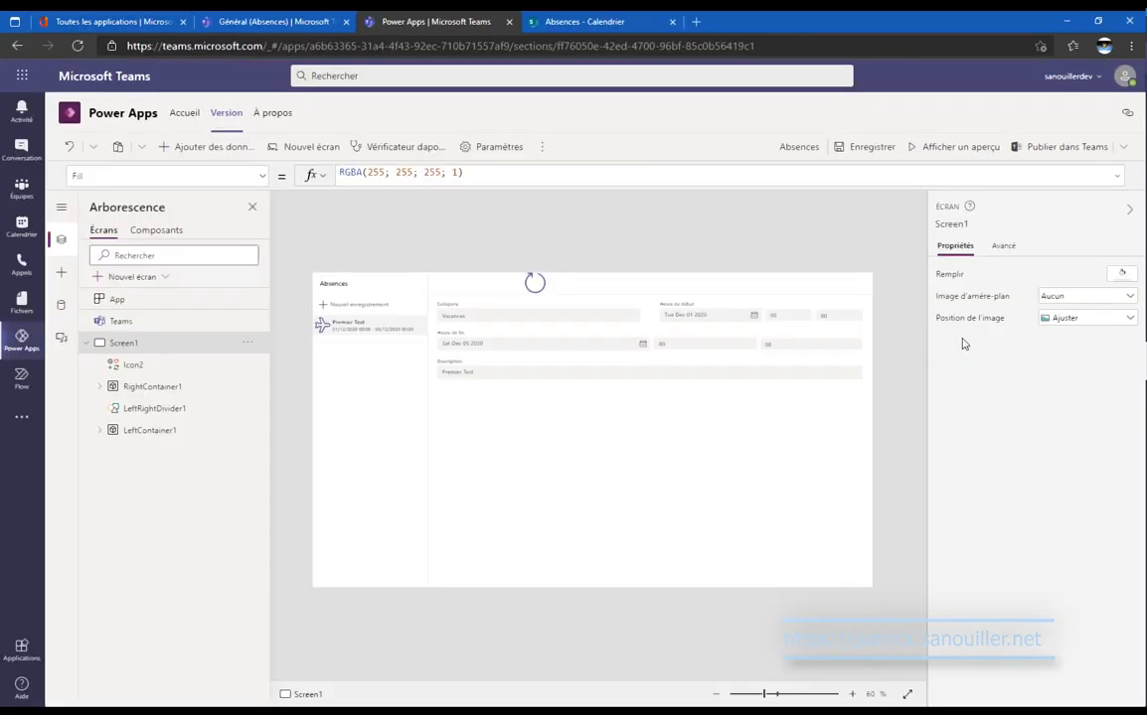
click(857, 147)
click(1034, 147)
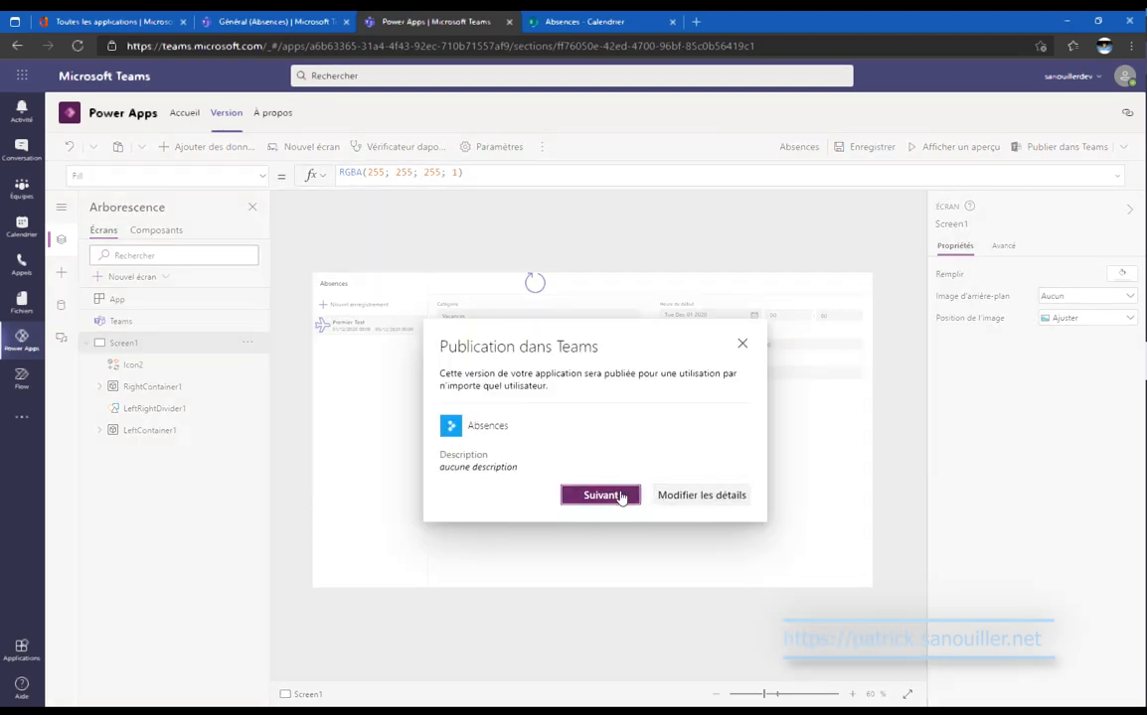
click(600, 494)
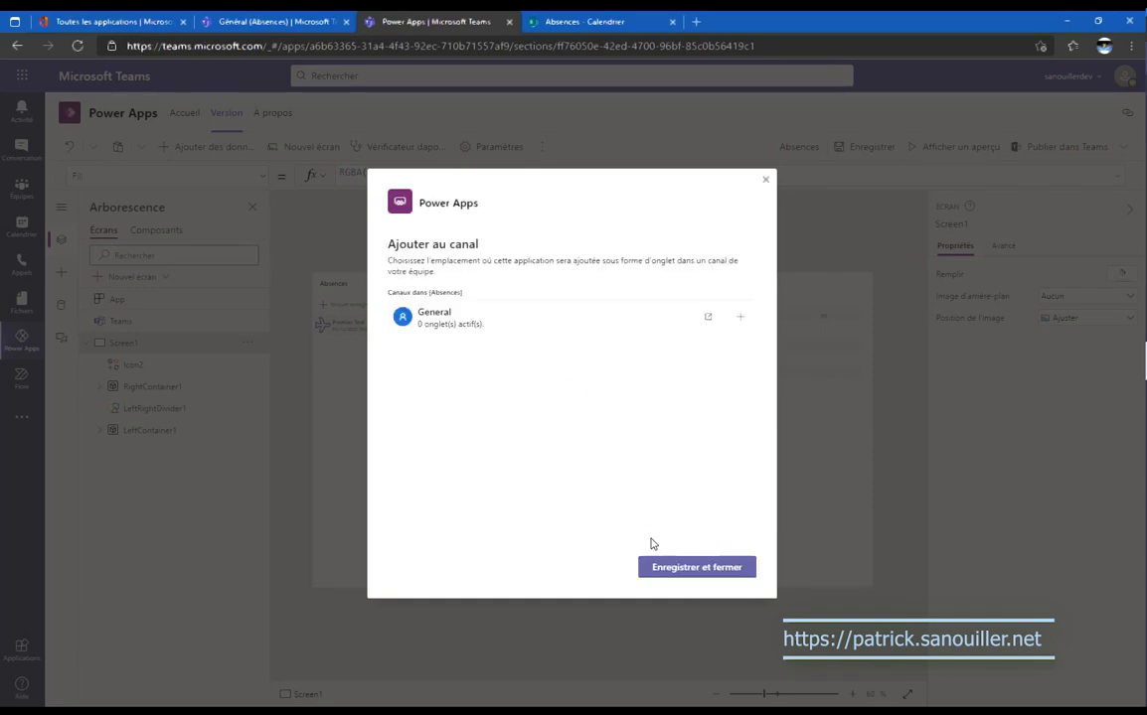
click(663, 565)
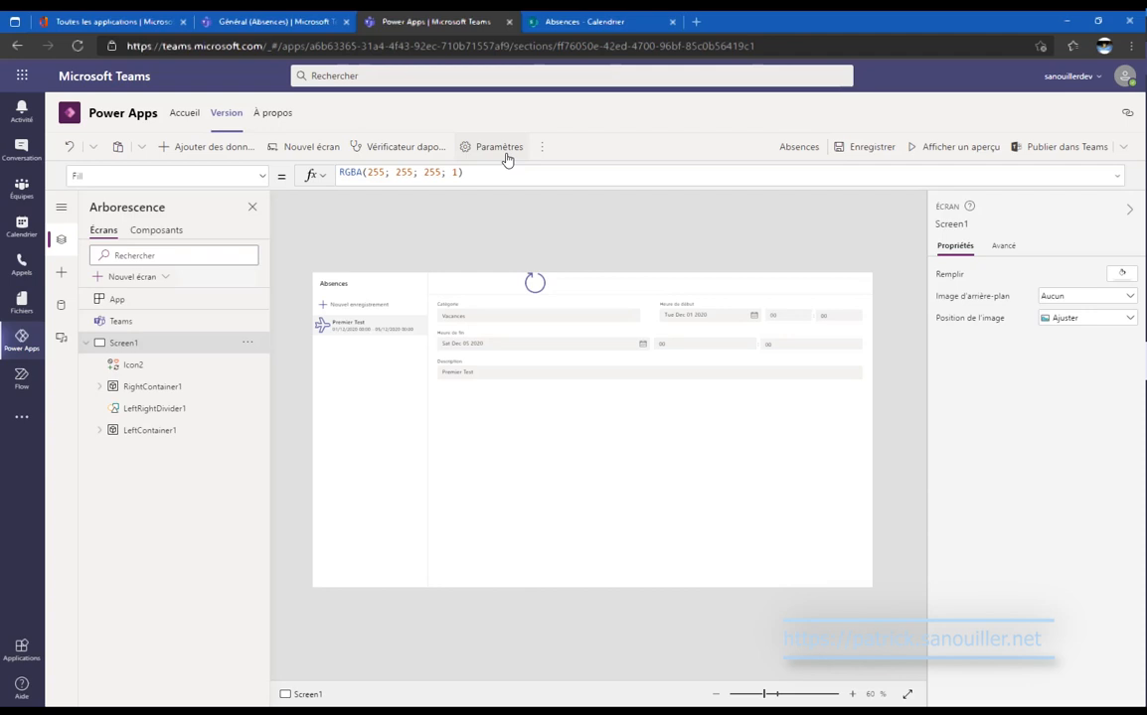
Add a Power Apps tab running Absences to the Général channel, without posting to the channel.
click(253, 17)
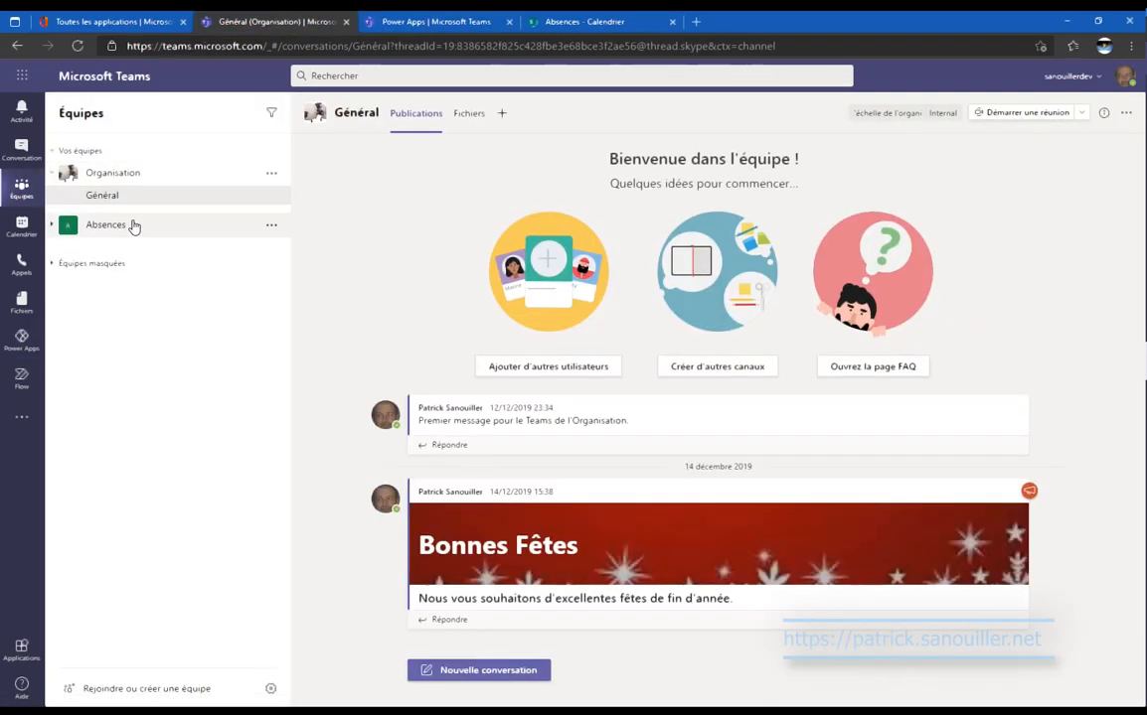
click(133, 225)
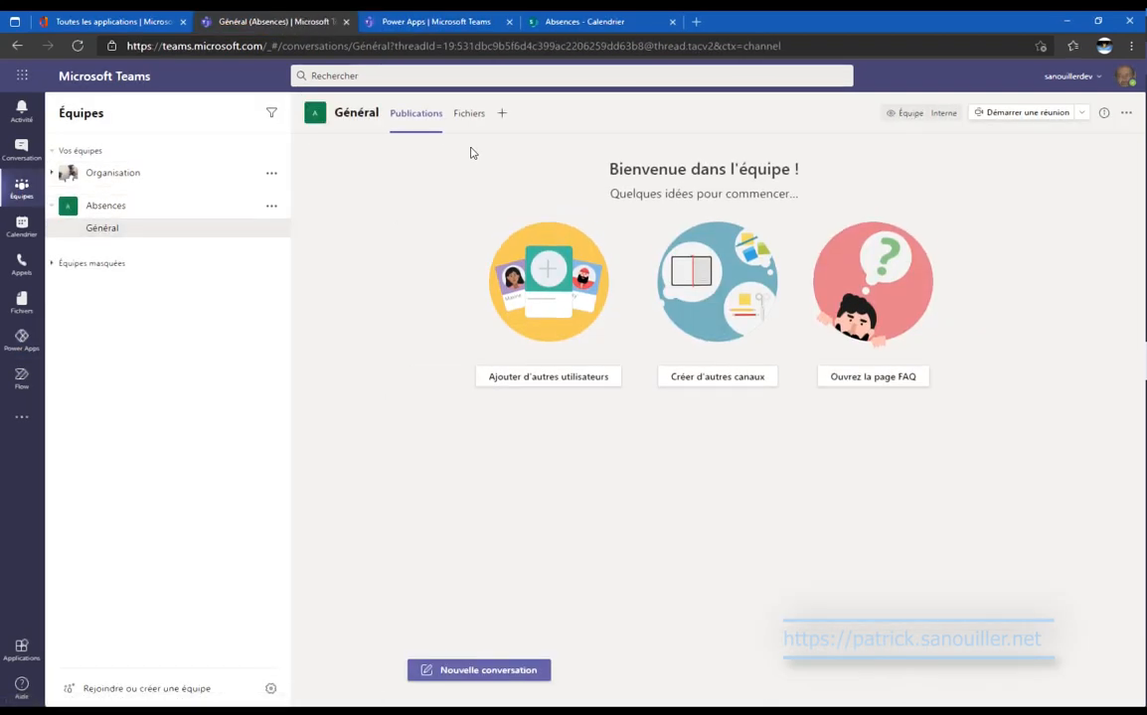
click(502, 115)
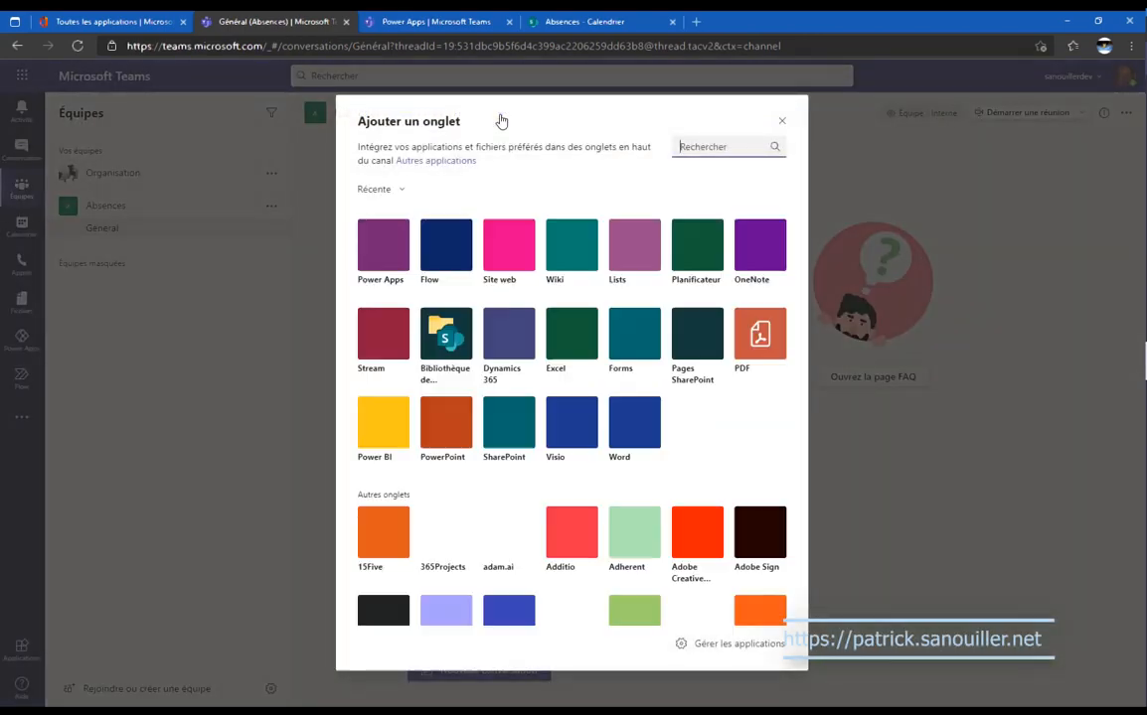
click(384, 245)
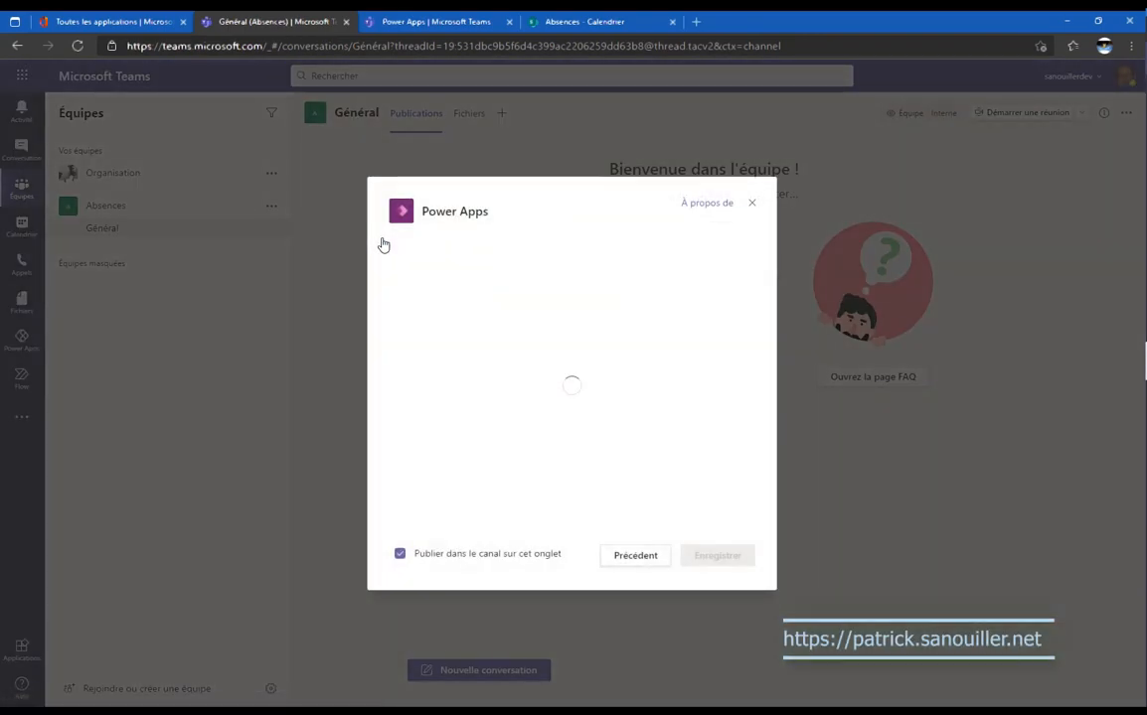
click(491, 556)
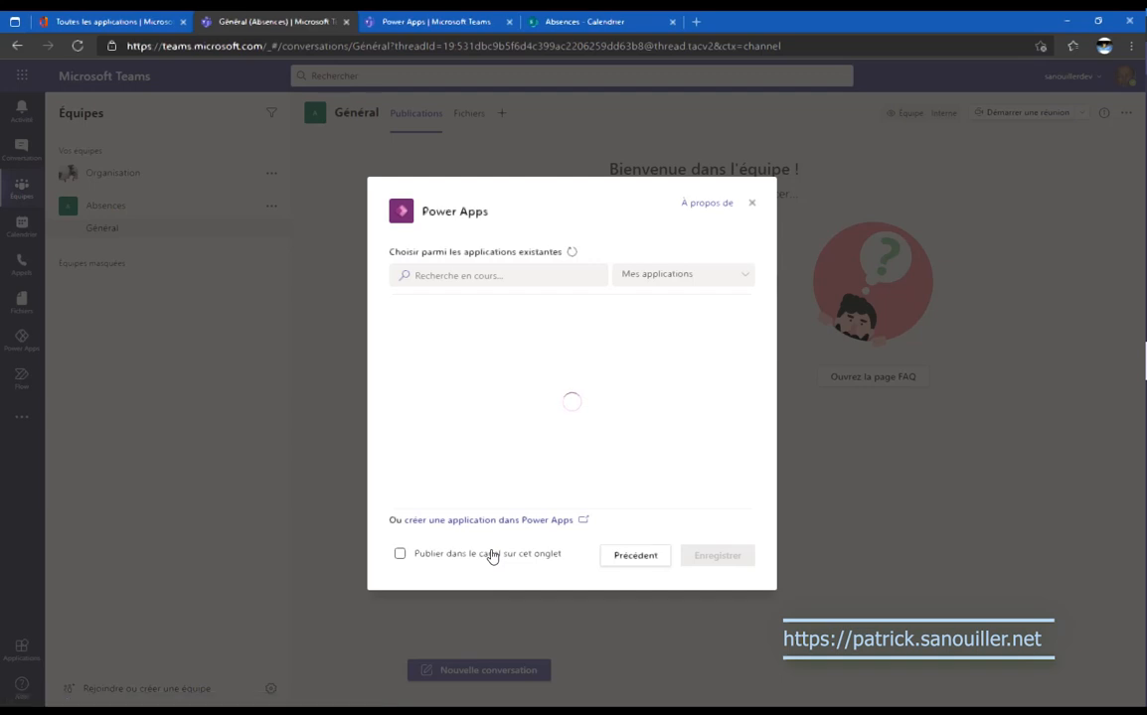
click(476, 320)
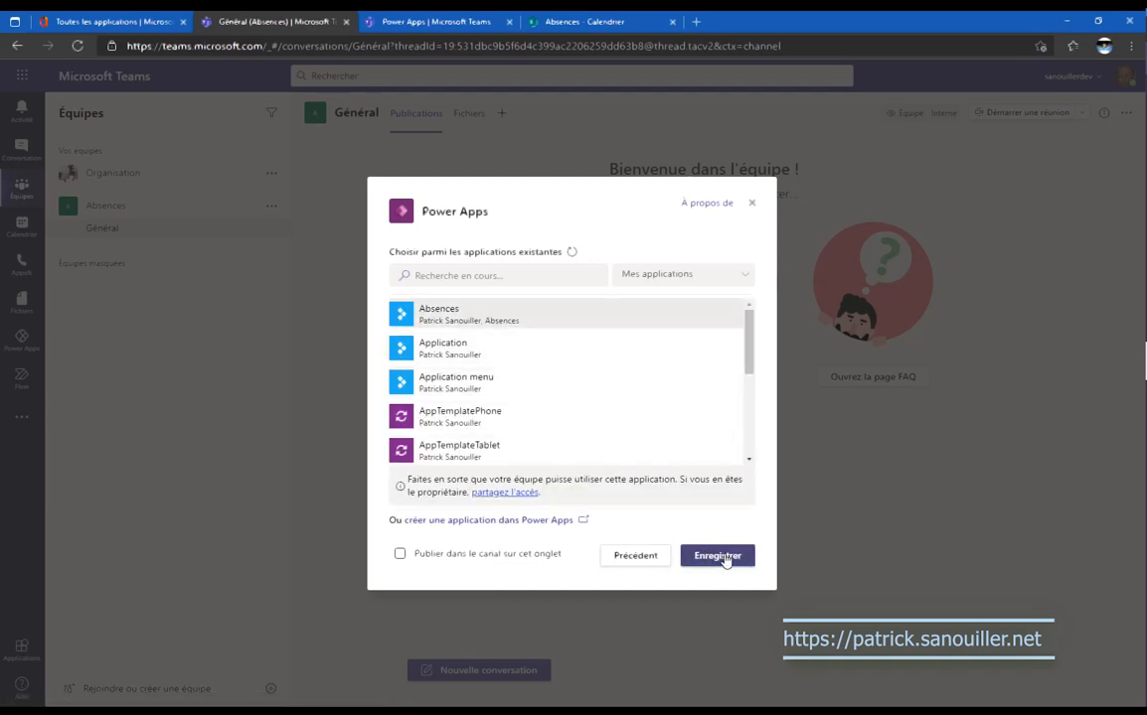
click(726, 557)
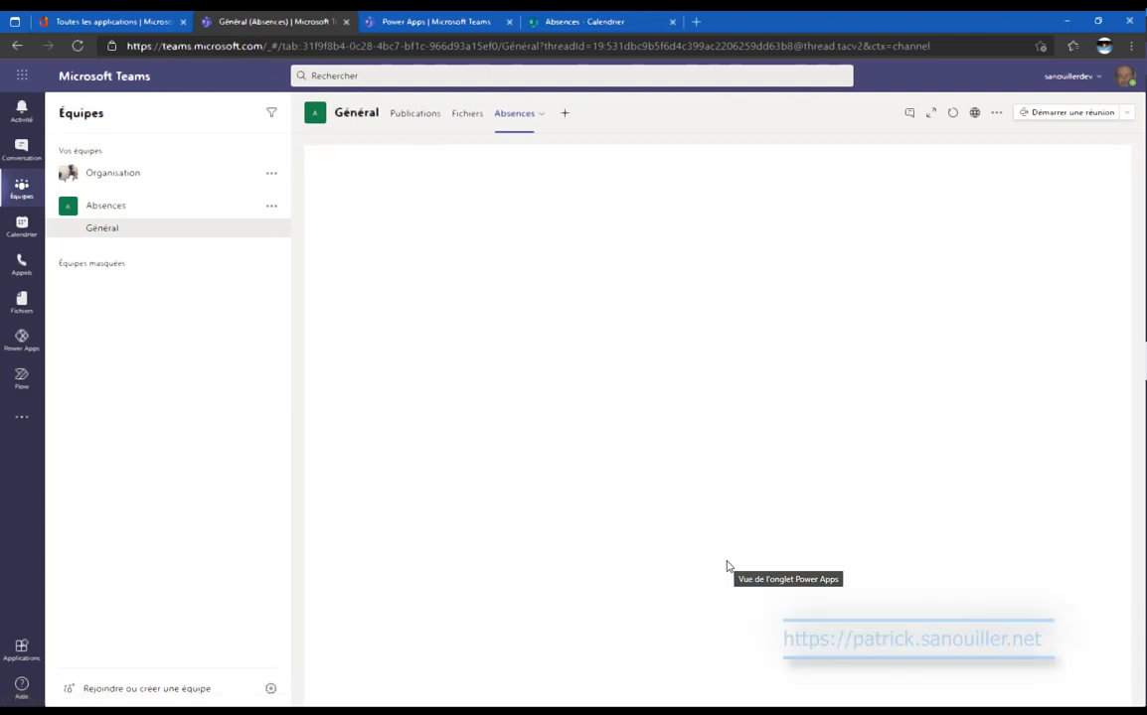
Toggle the Absences tab into full view and back twice, then view the SharePoint calendar.
click(930, 114)
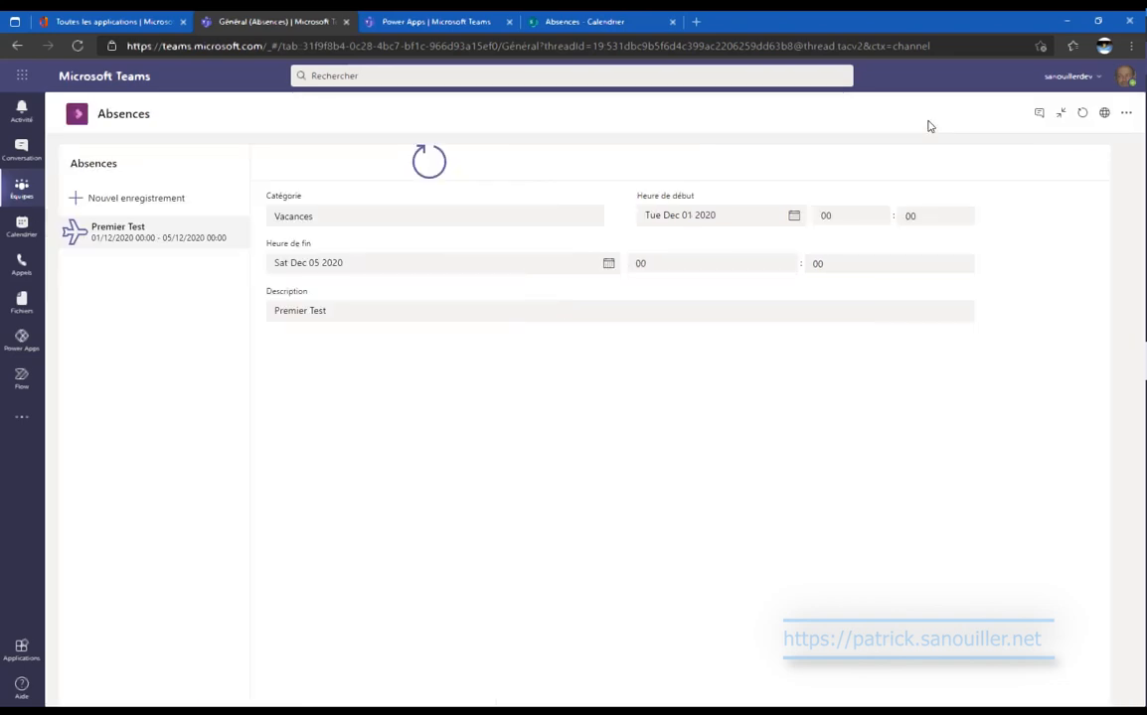
click(1060, 114)
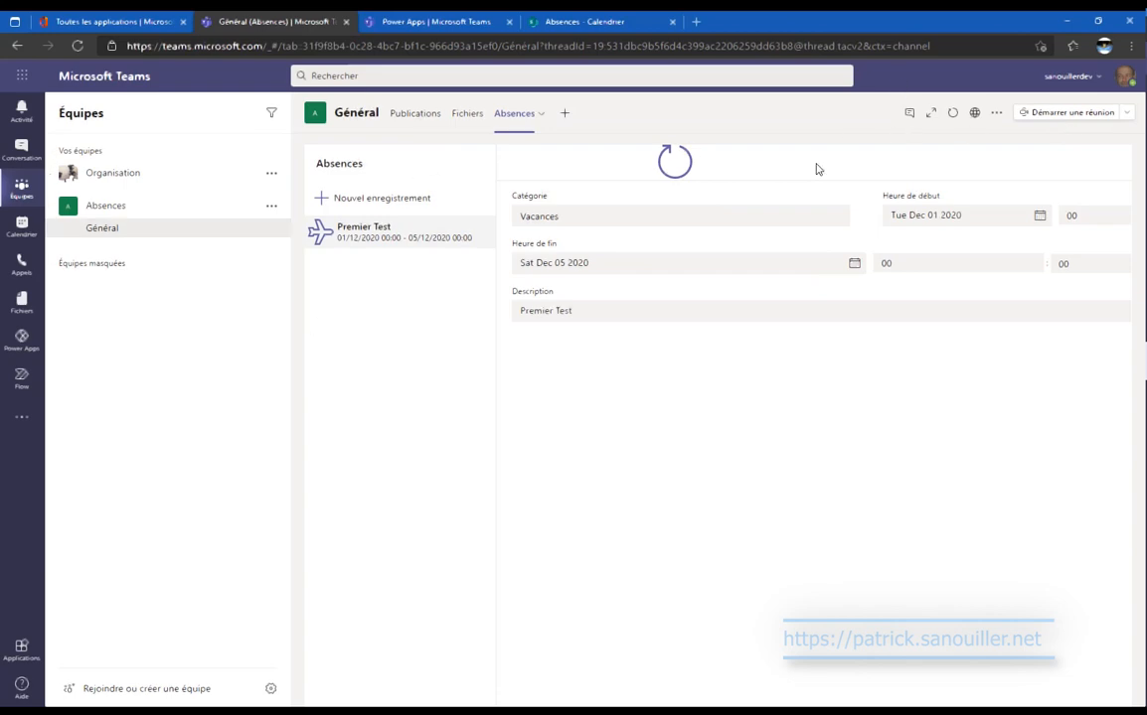
click(932, 115)
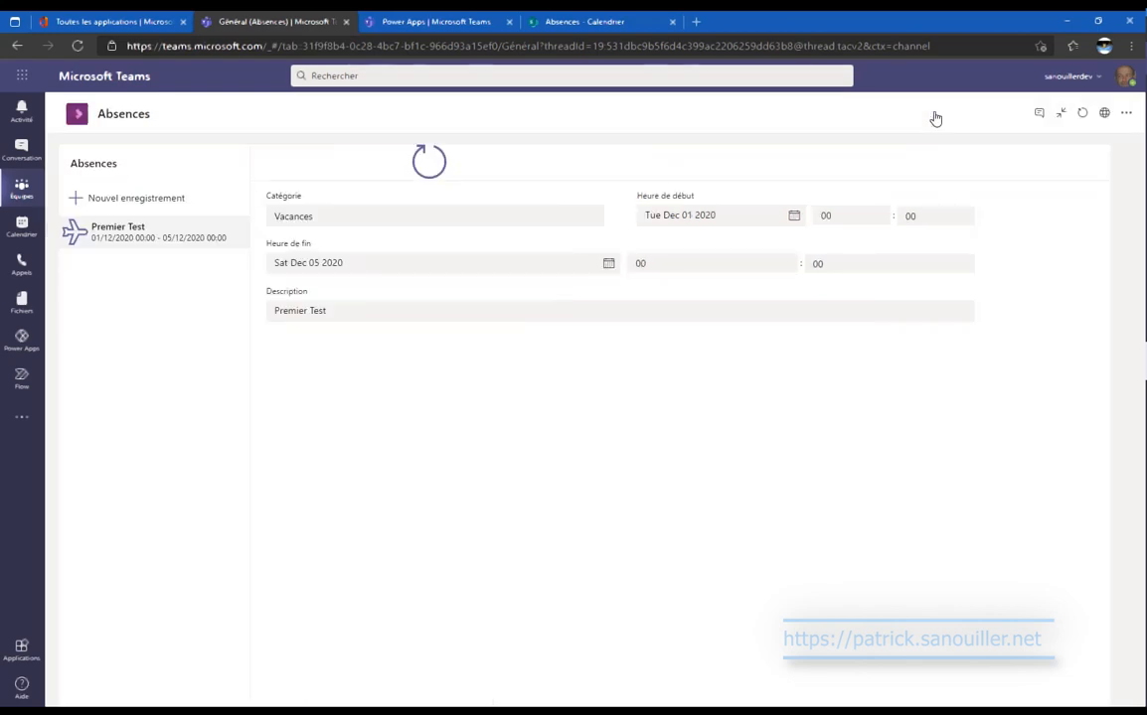
click(1060, 117)
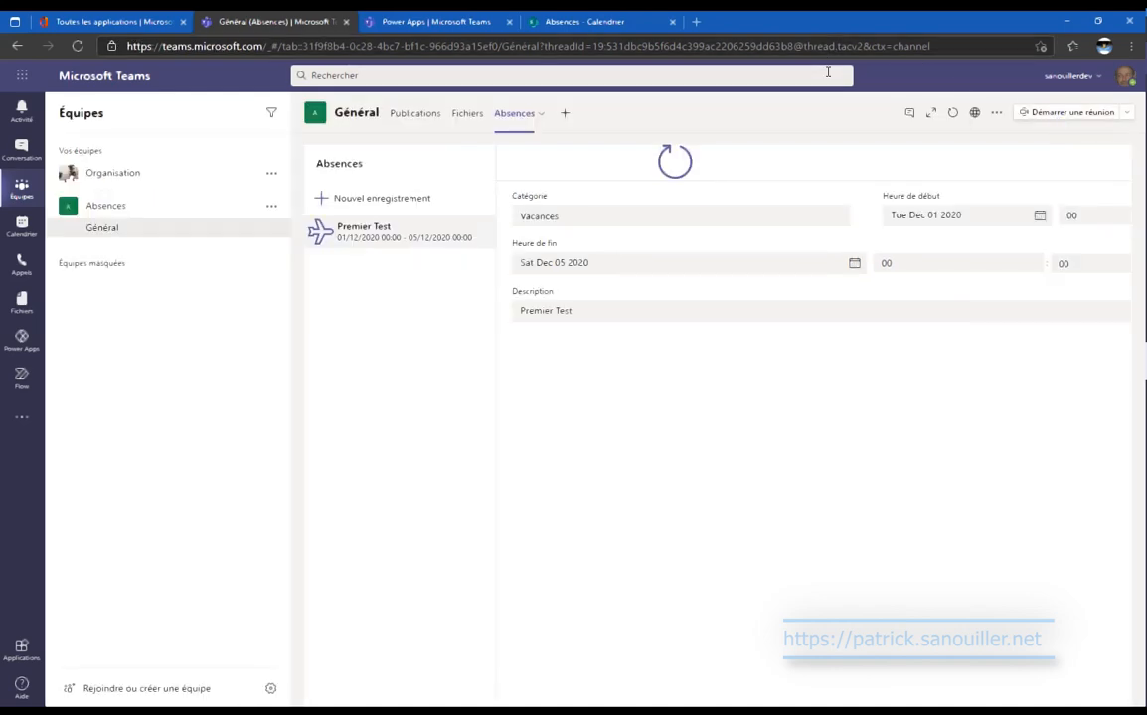
click(604, 21)
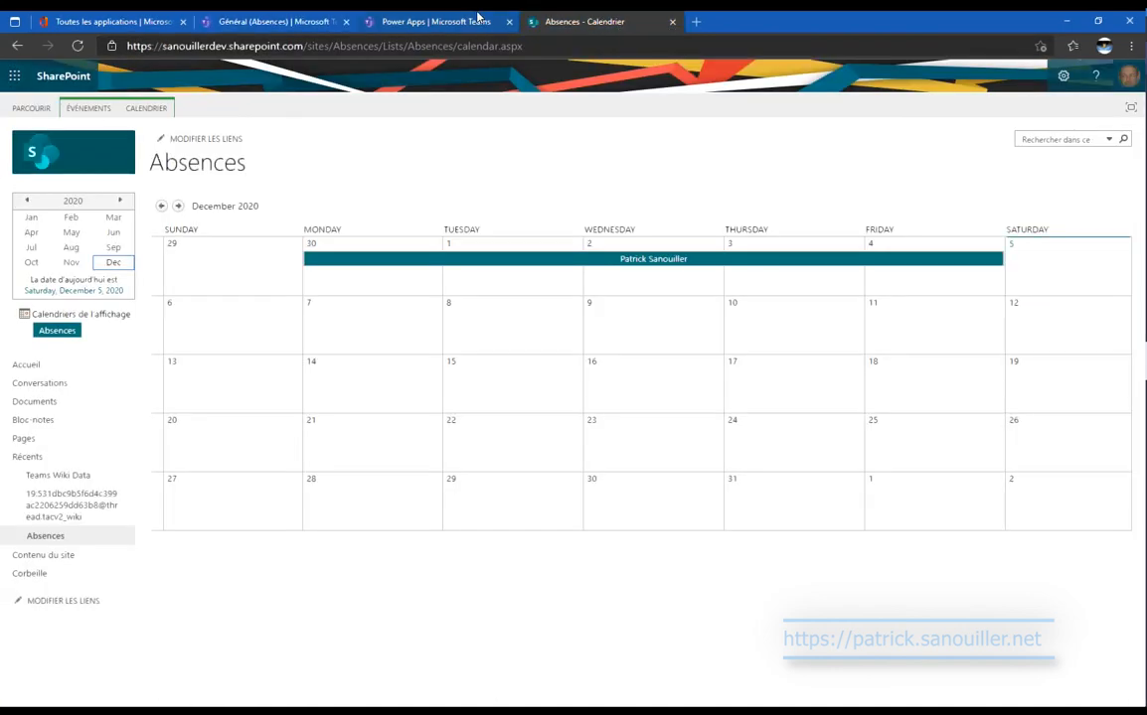
Return to the Power Apps editor and select the Heure de fin and Catégorie cards.
click(428, 21)
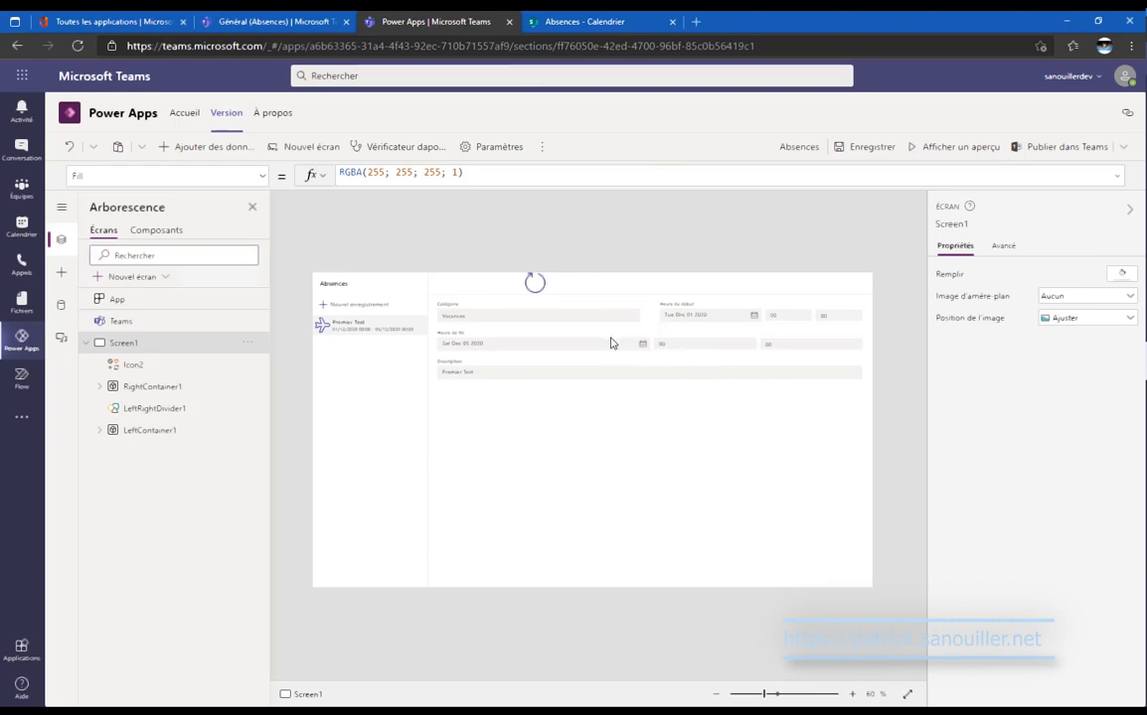
click(639, 345)
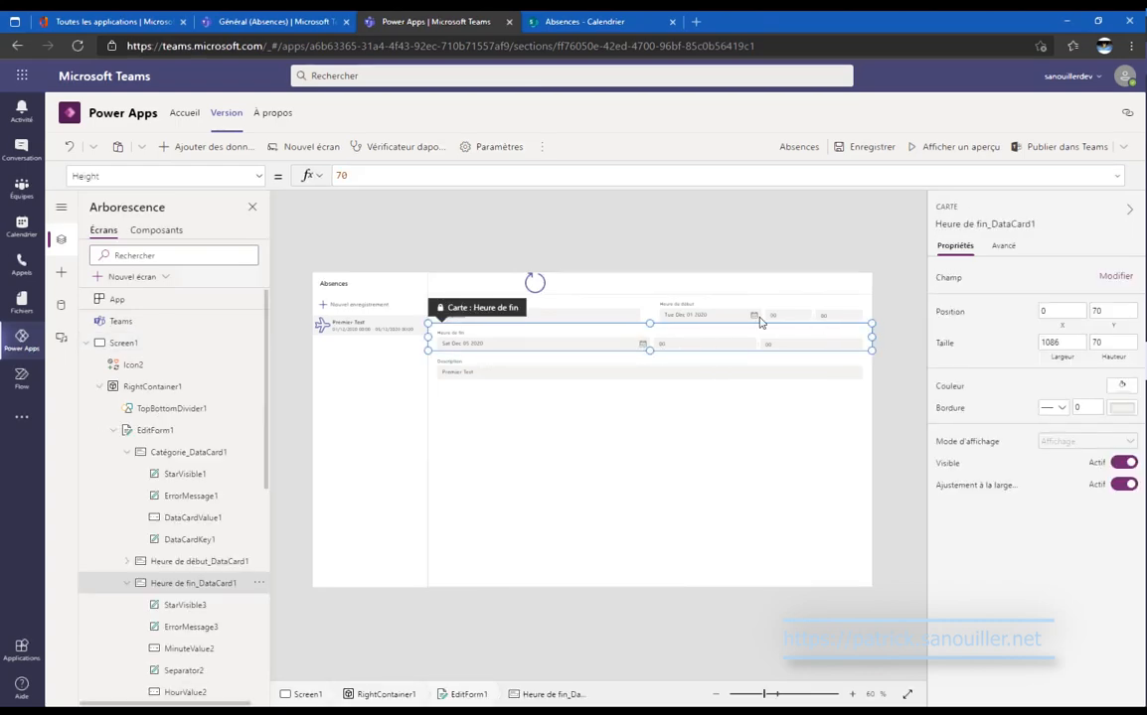
click(605, 316)
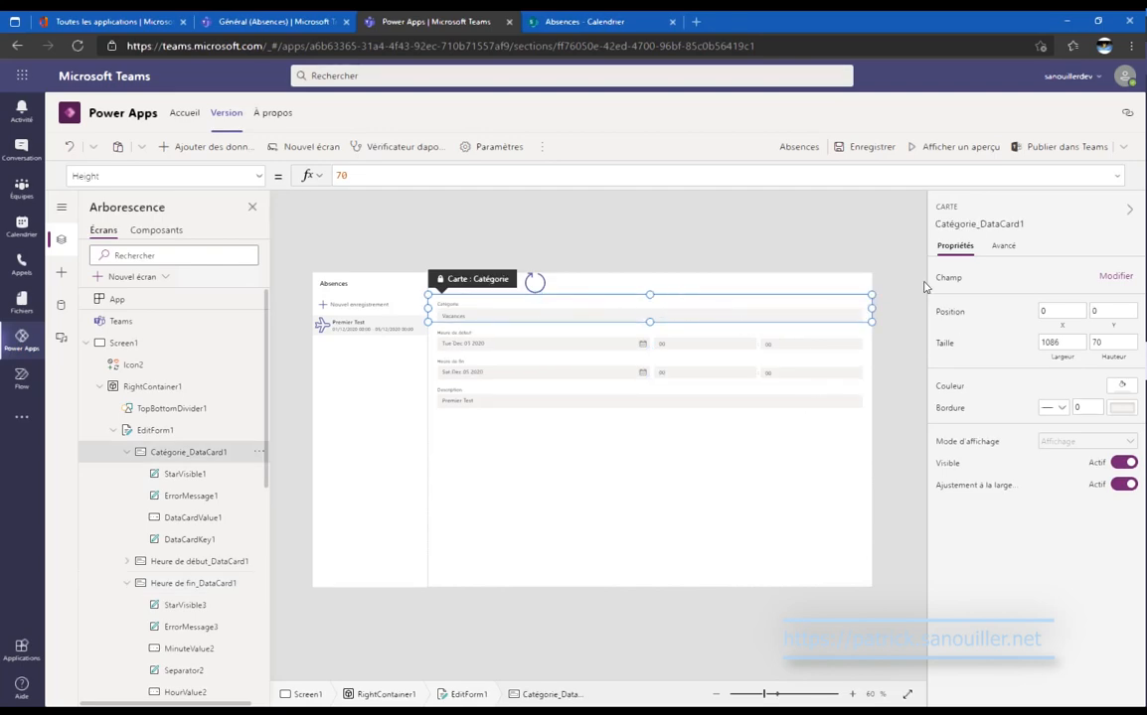
Save the app, select the edit form, collapse RightContainer1, and check the SharePoint calendar.
click(870, 147)
click(734, 506)
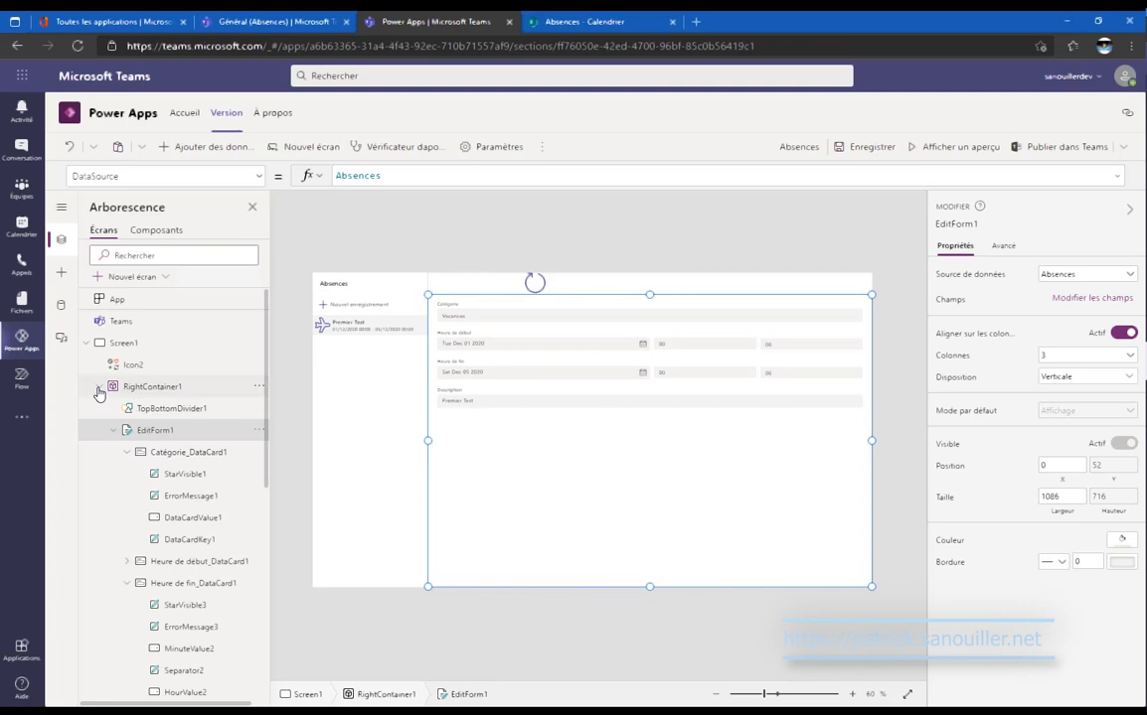
click(98, 387)
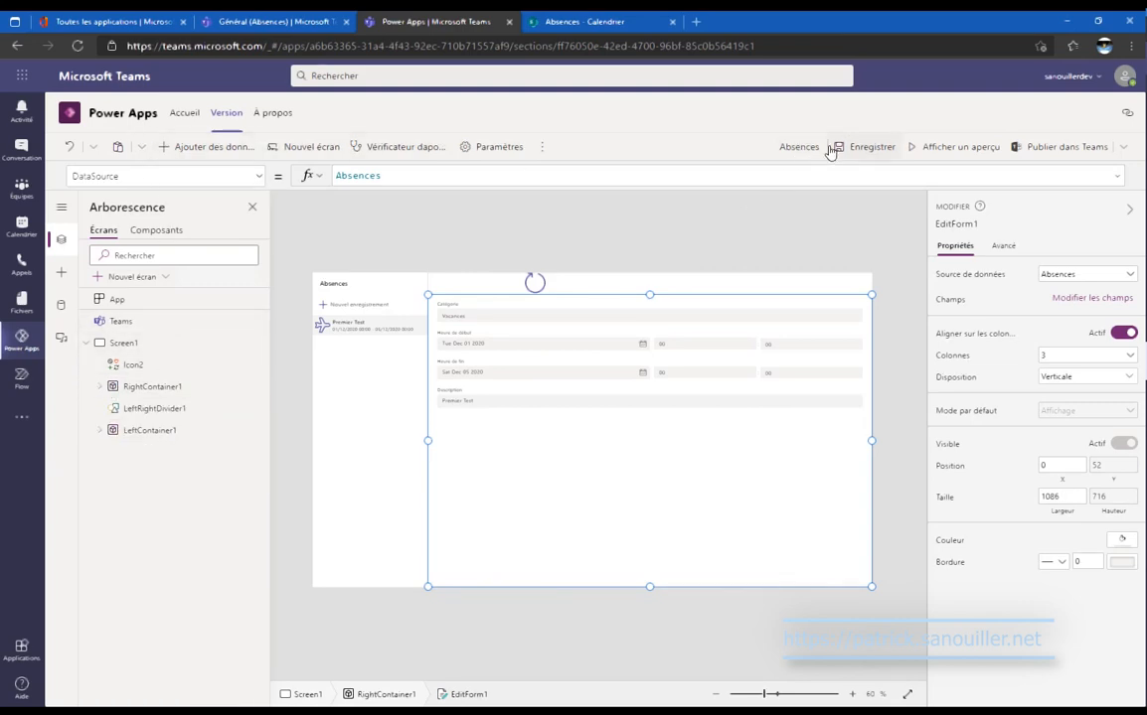
click(627, 19)
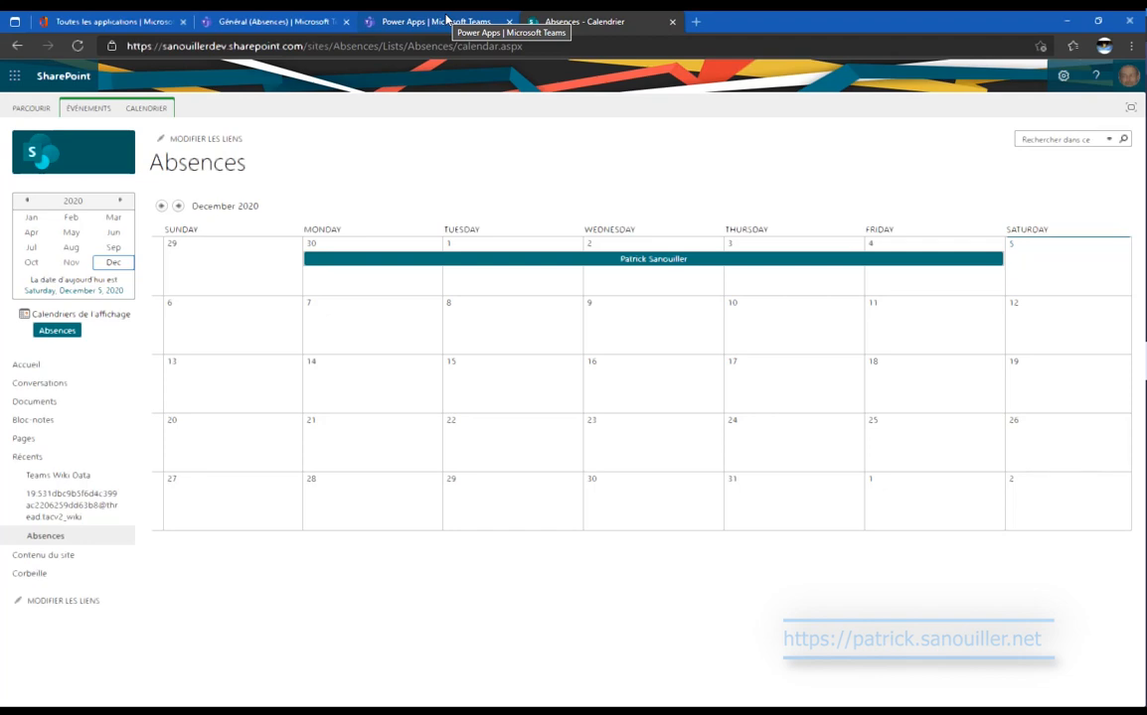
Return to Teams and open the Flow app.
click(446, 19)
click(21, 383)
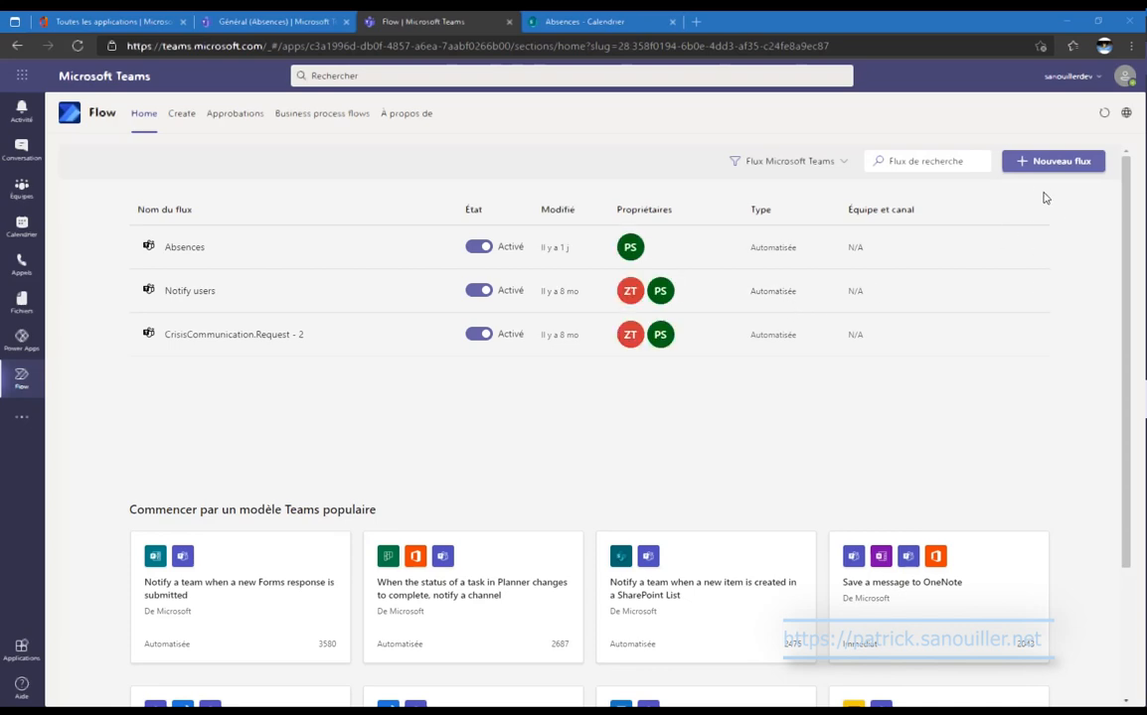
Start a flow from the SharePoint-list approval template and enter its name.
click(1037, 169)
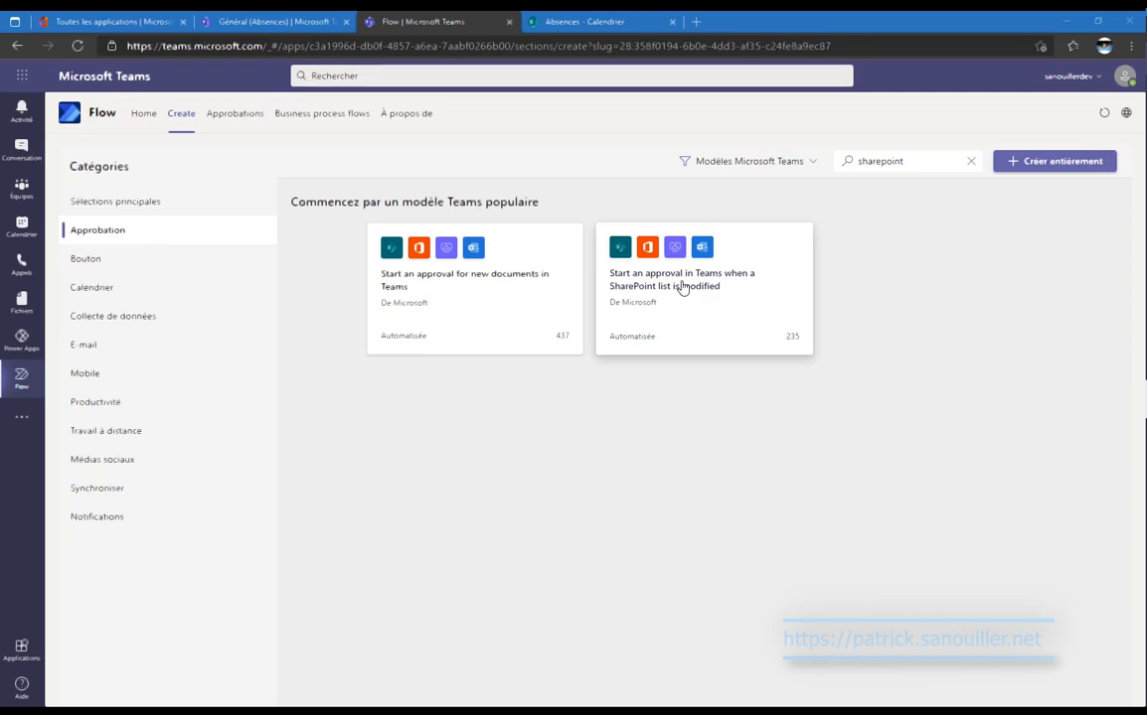
click(682, 288)
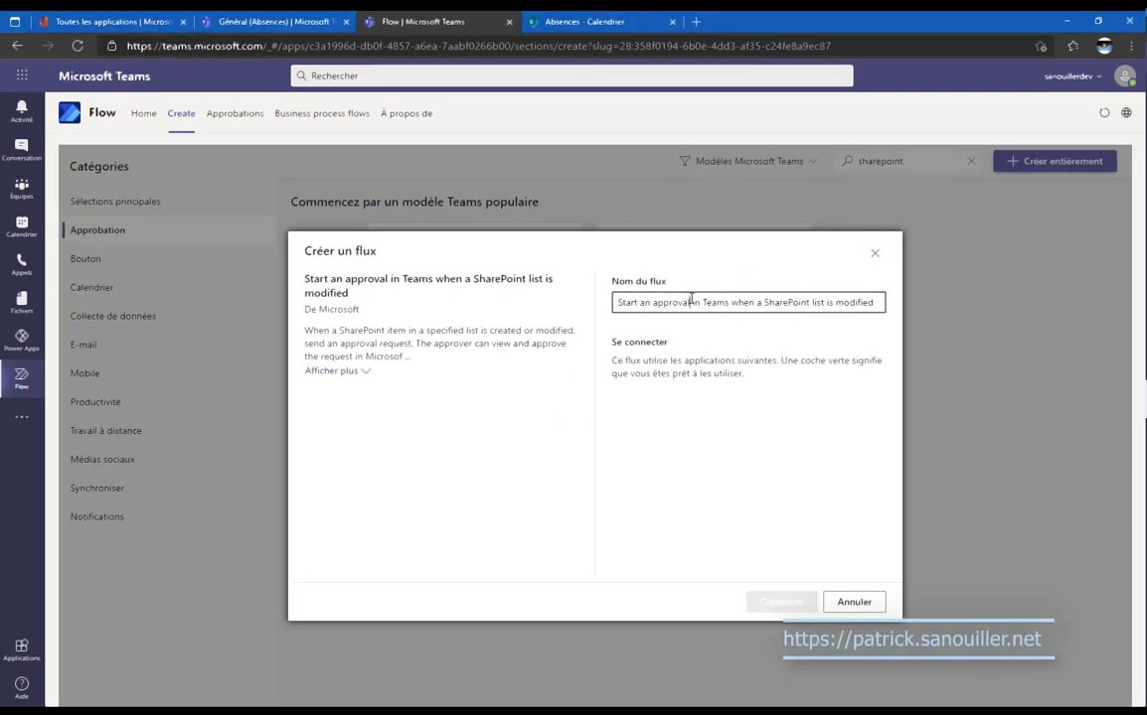
click(691, 302)
text(Absence)
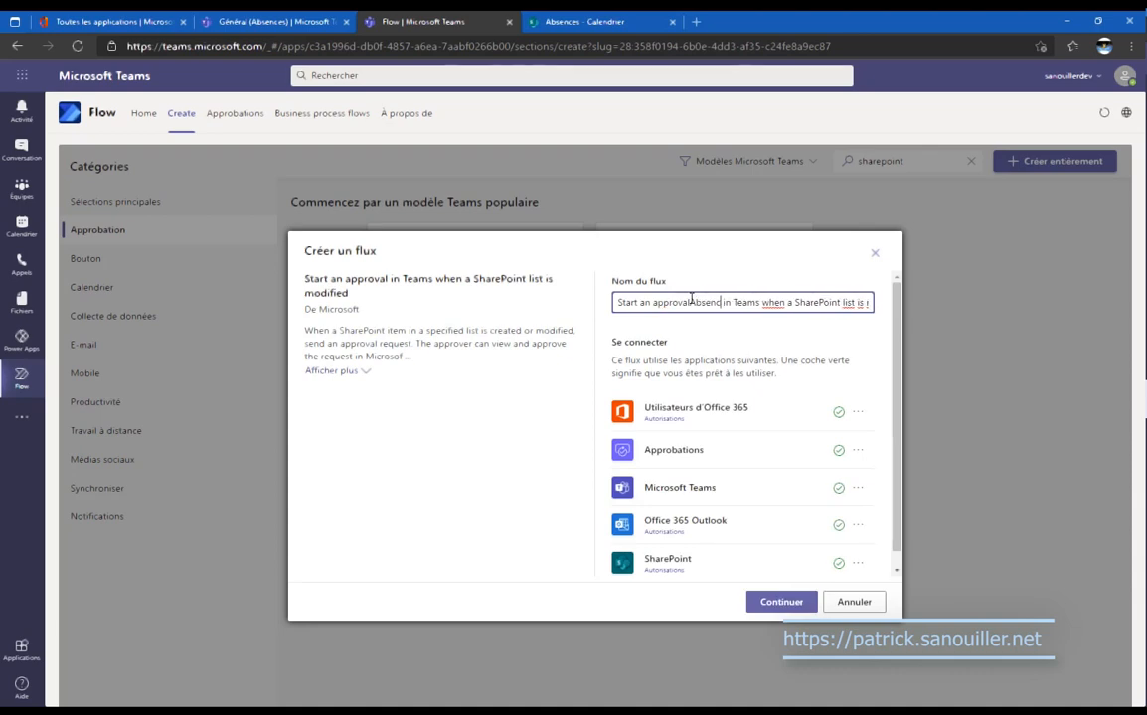
key(ctrl+a)
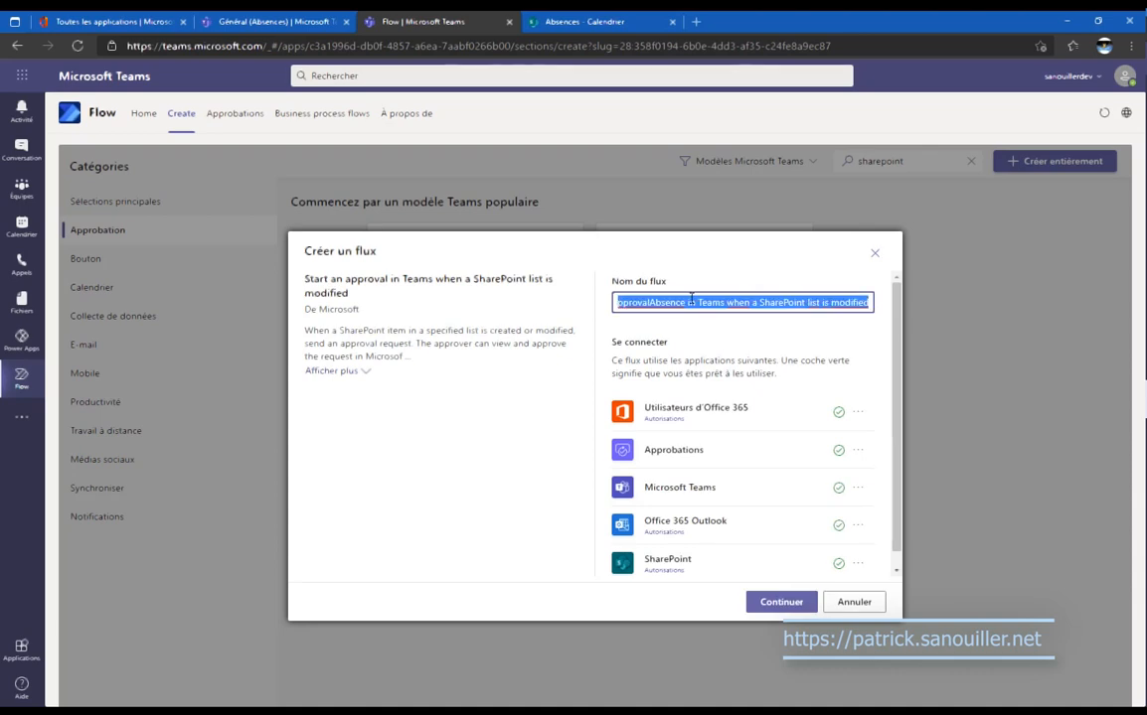
text(Absences)
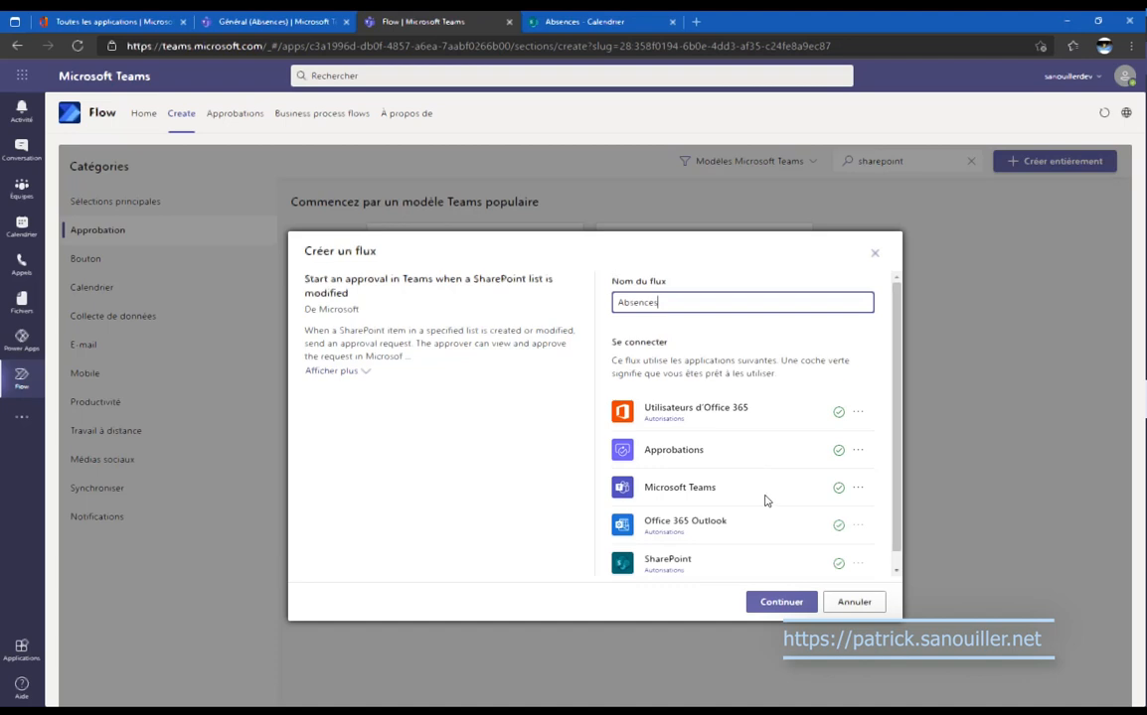
scroll(765, 528, down, 1)
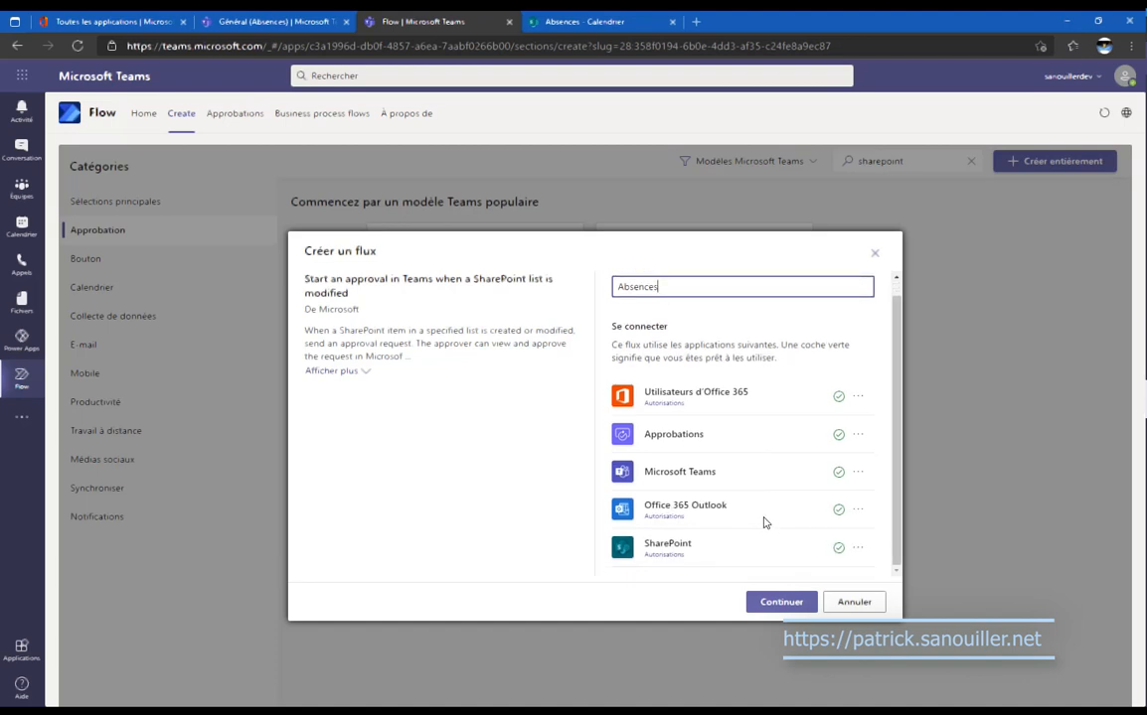
Point the flow at the Absences SharePoint site and the custom list Absences.
click(781, 606)
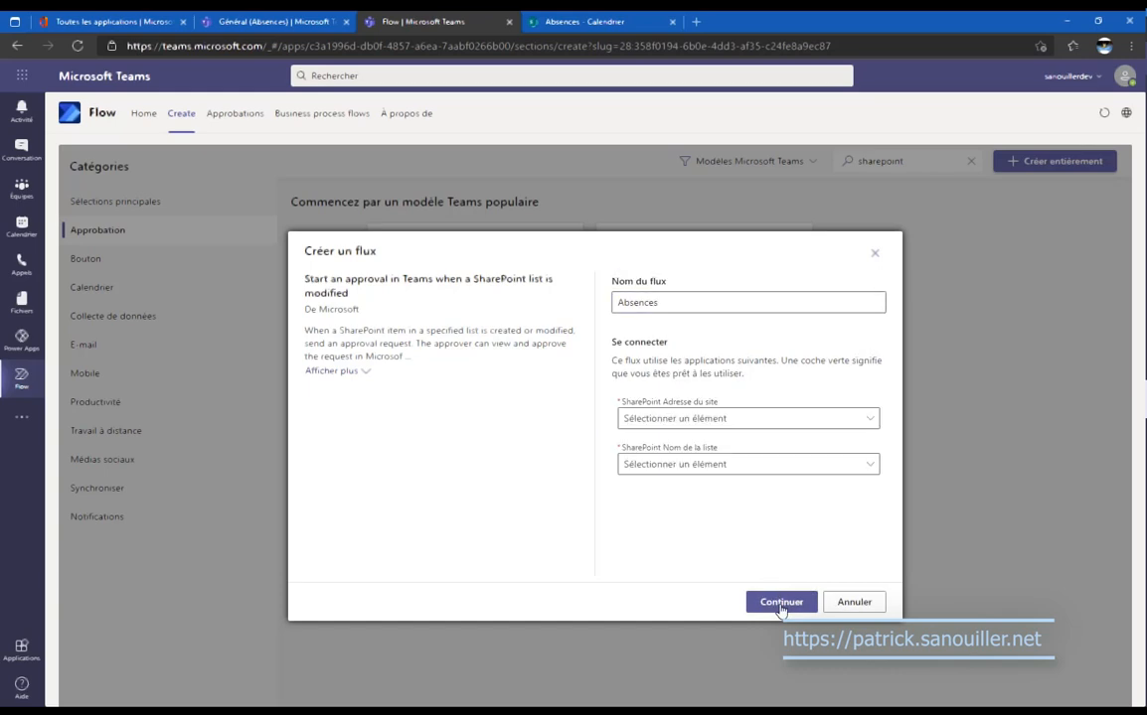
click(781, 604)
click(733, 300)
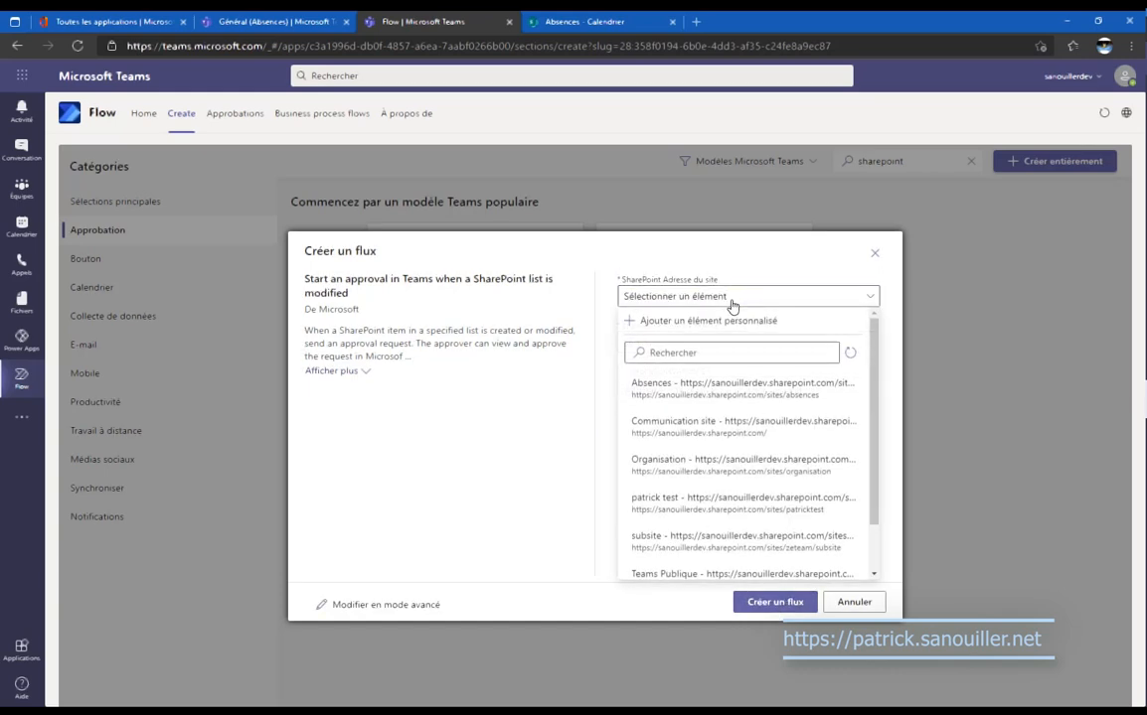
click(742, 385)
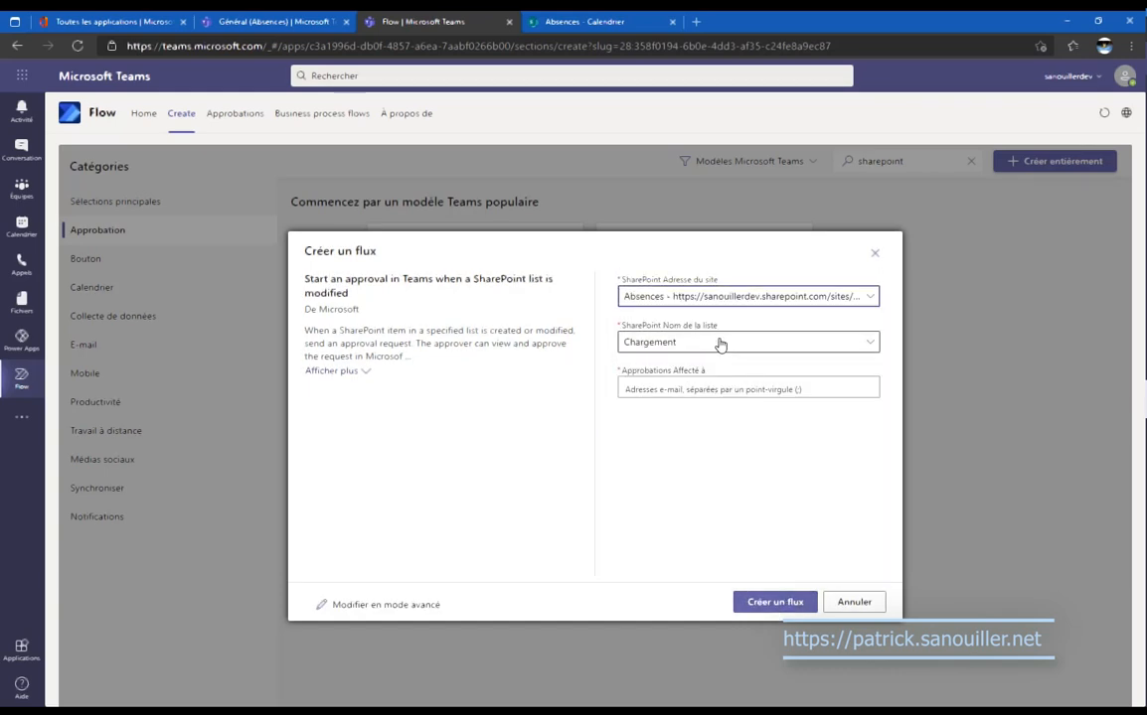
click(720, 344)
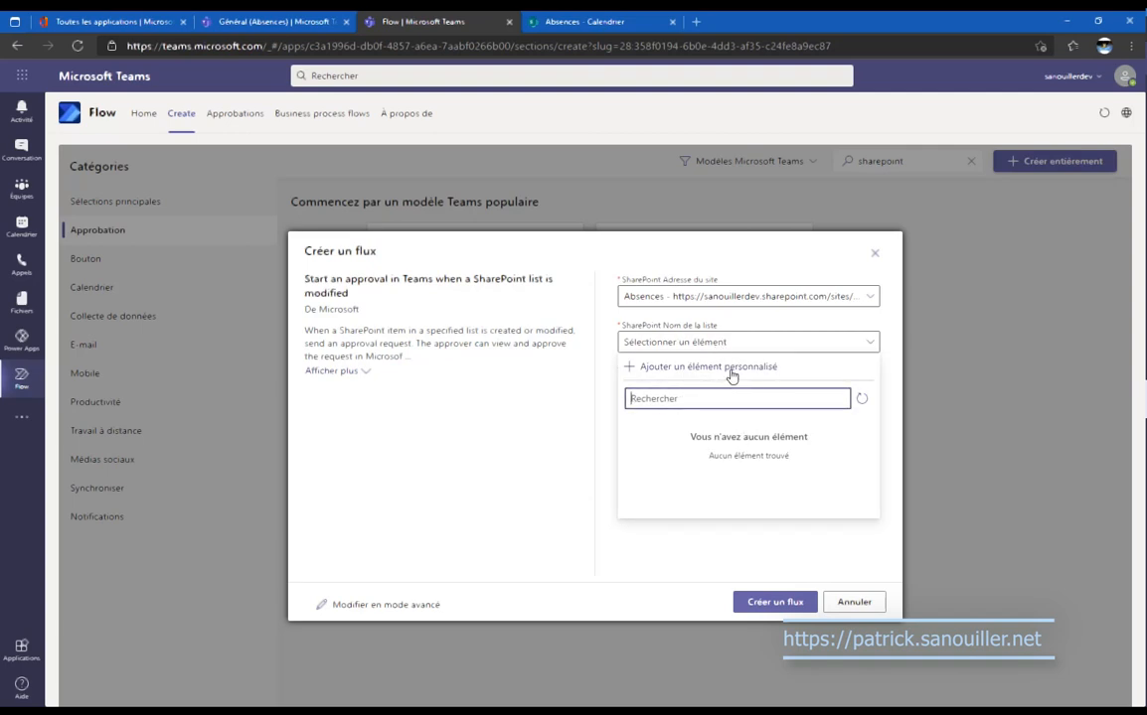
click(732, 371)
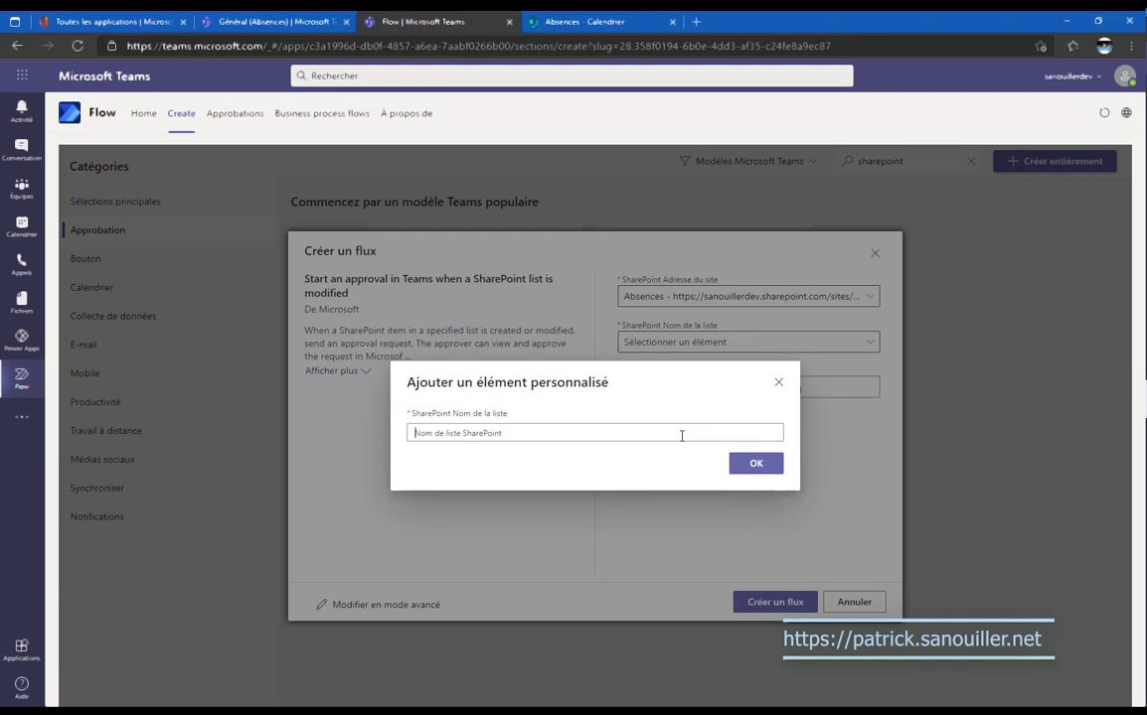
text(Absences)
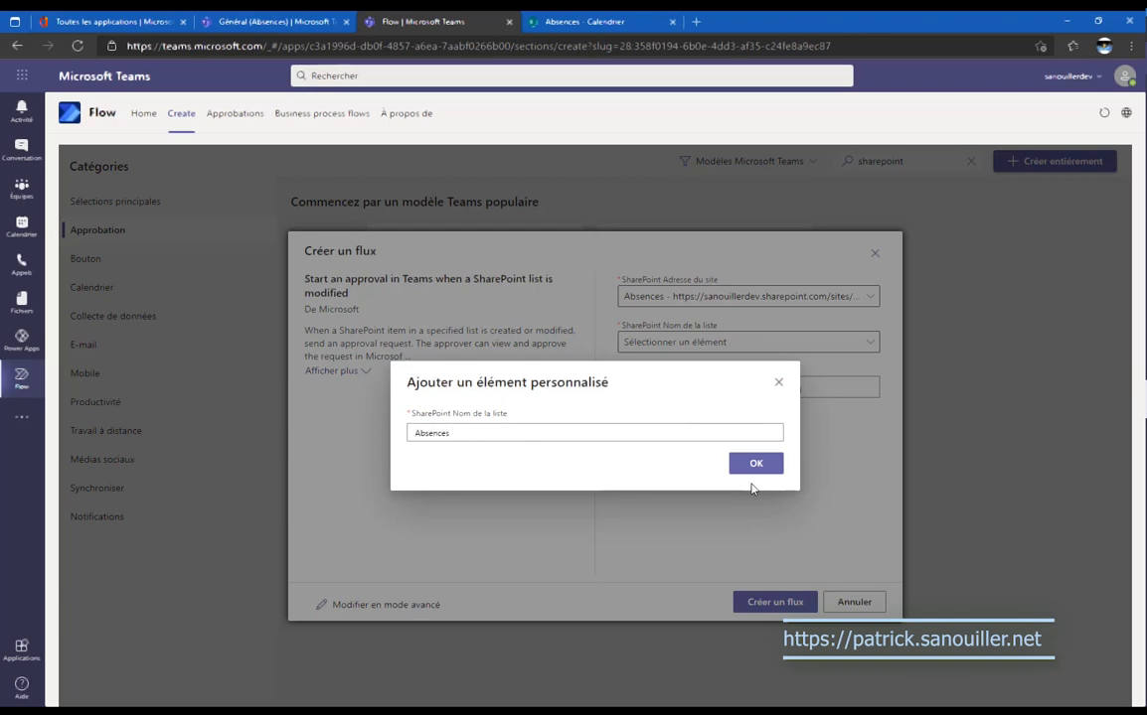
click(754, 467)
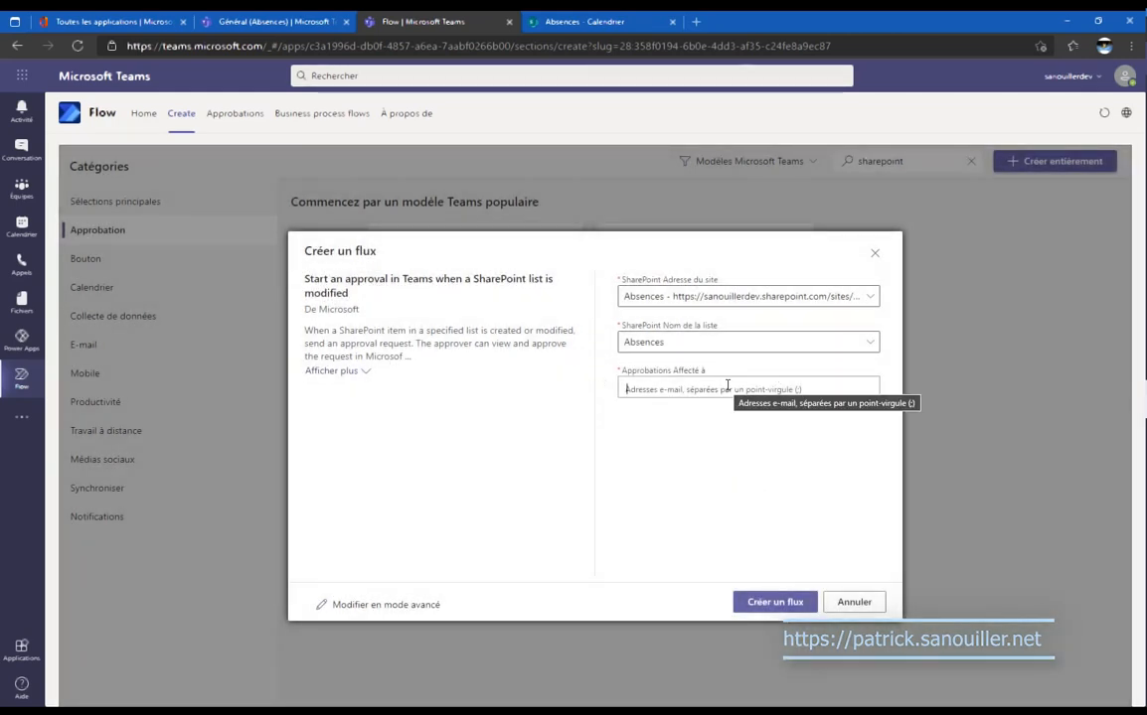
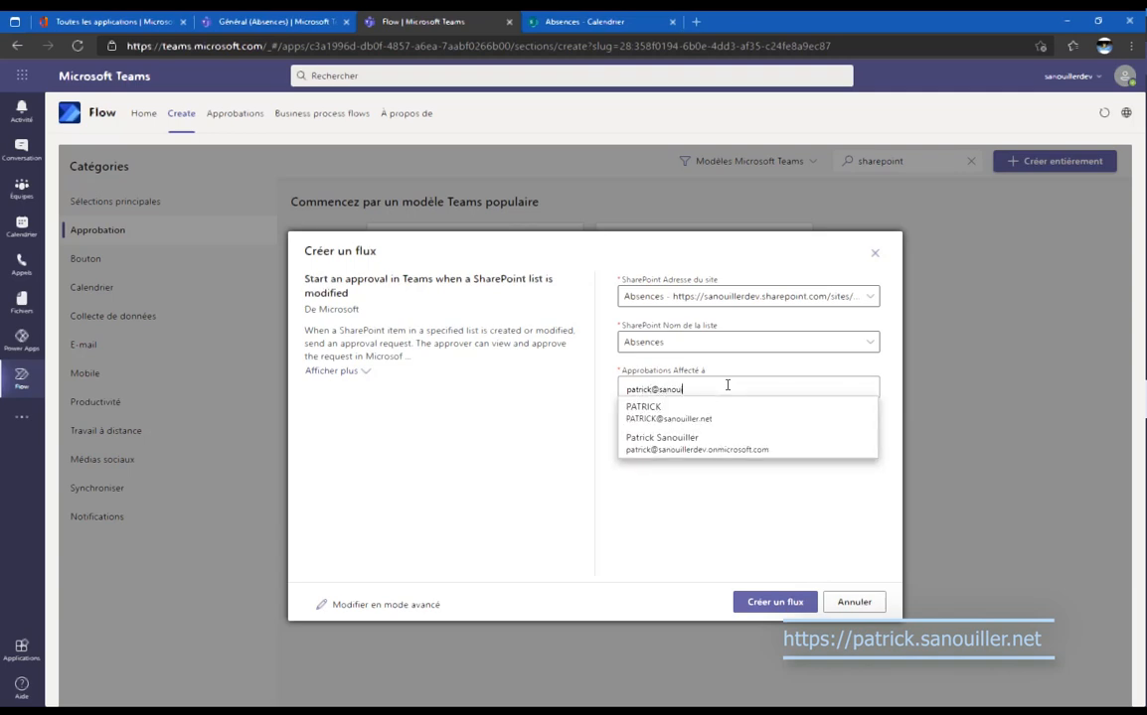
Assign the approver by entering their e-mail address, then create the flow.
click(733, 444)
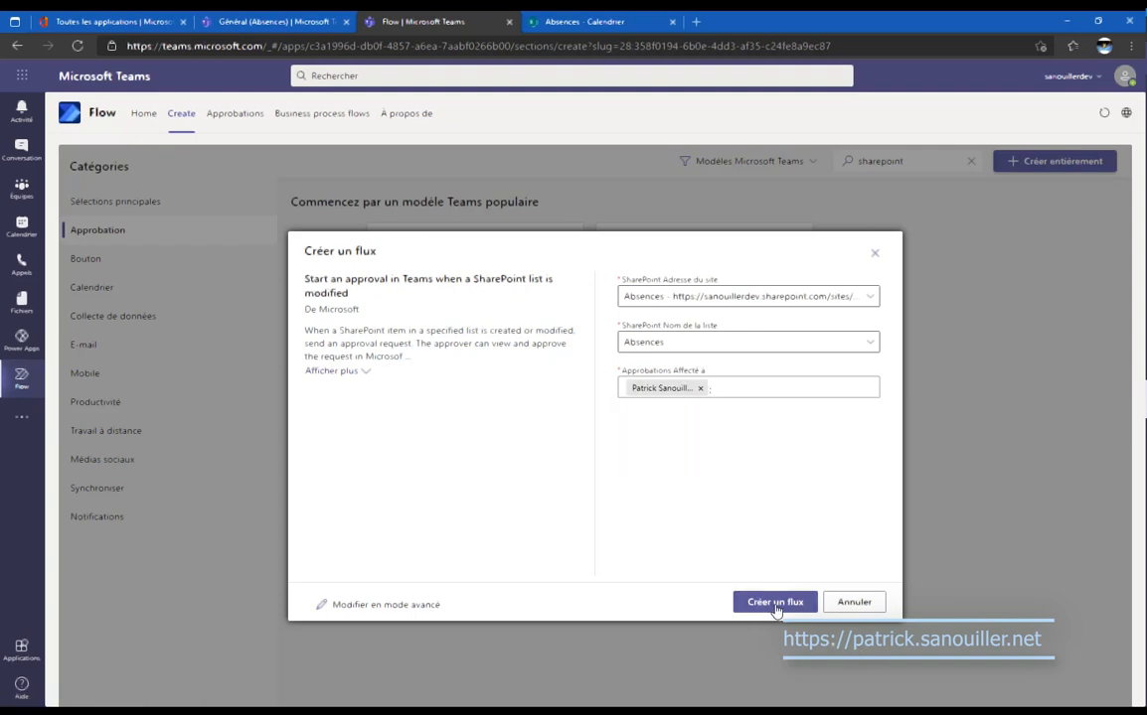
click(775, 605)
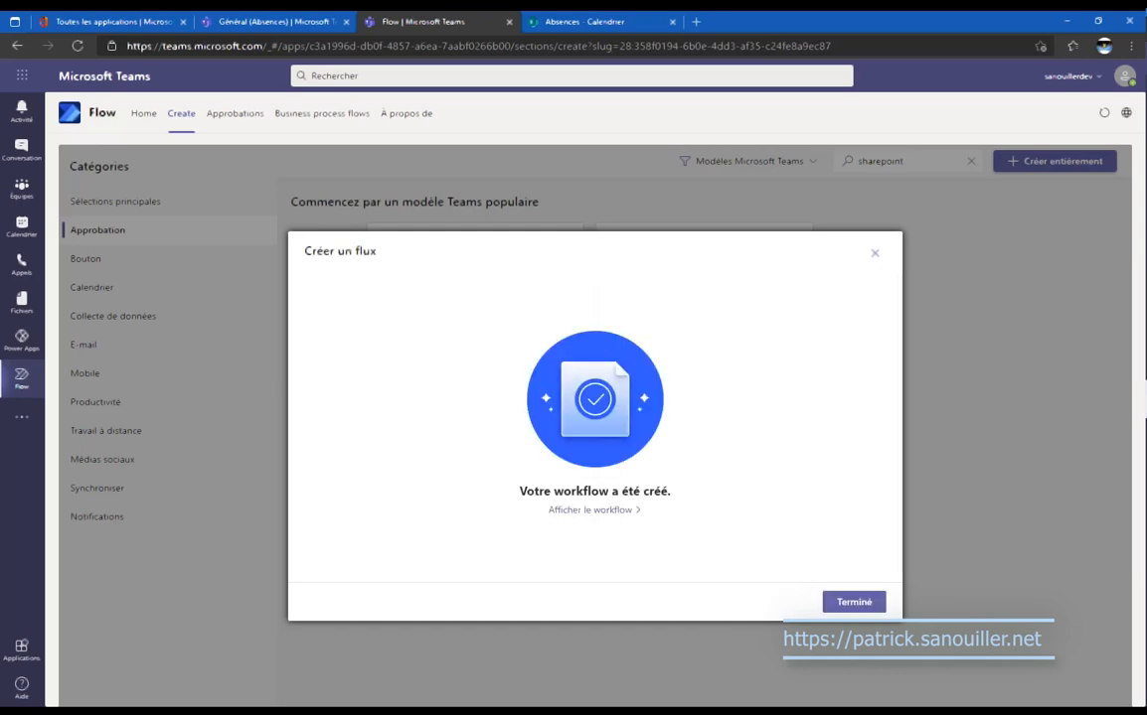
Dismiss the flow-created confirmation and open the Absences flow from Home in edit mode.
click(859, 603)
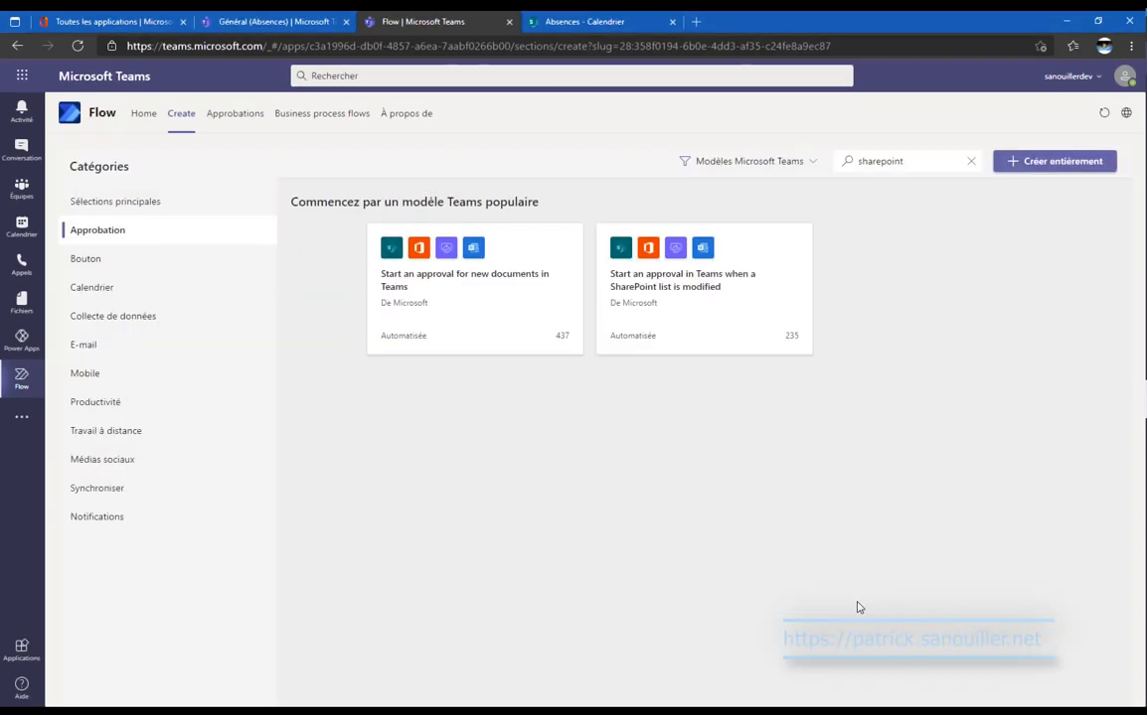
click(149, 125)
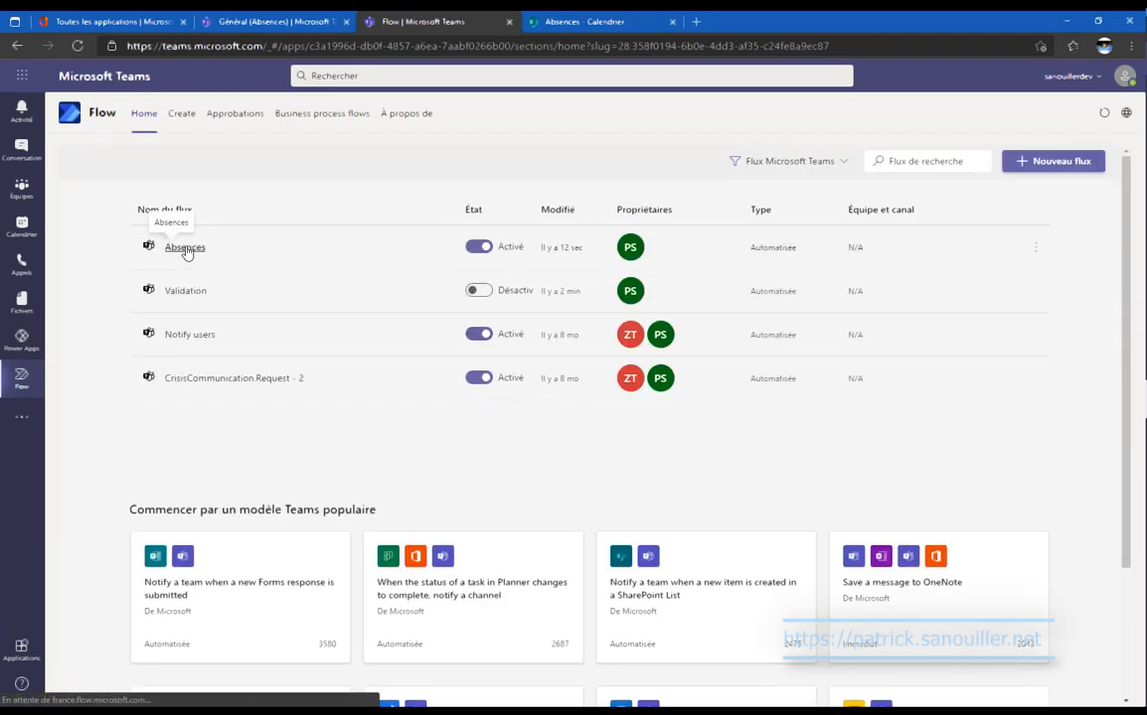
click(186, 250)
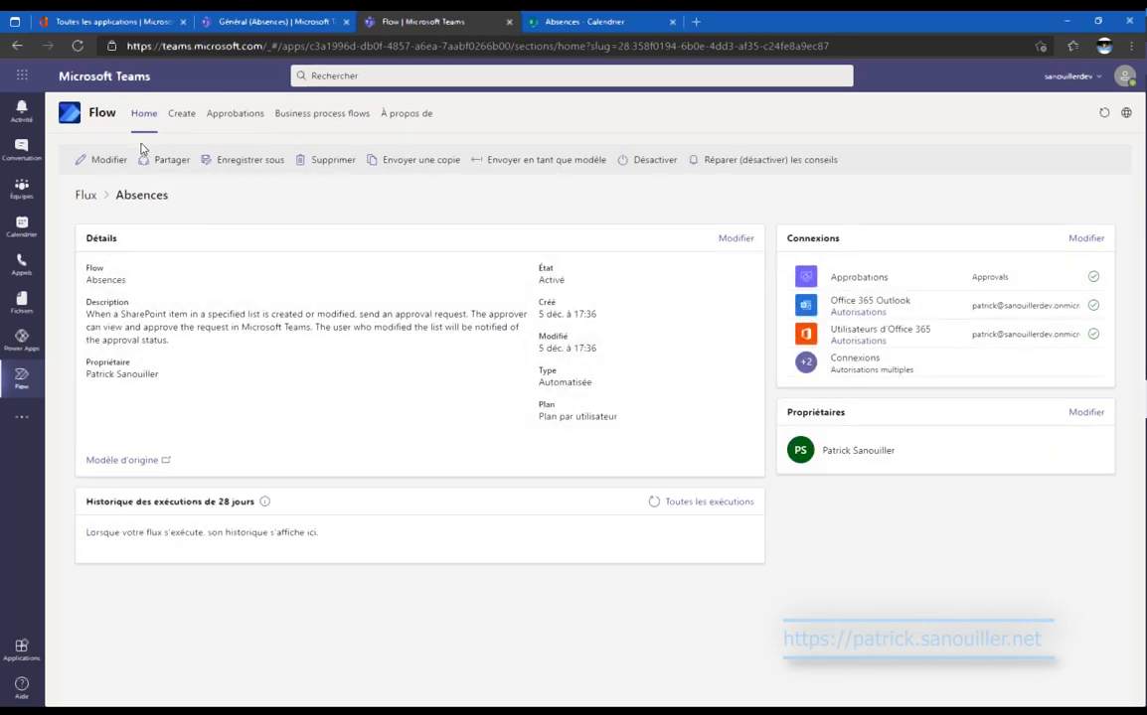
click(105, 161)
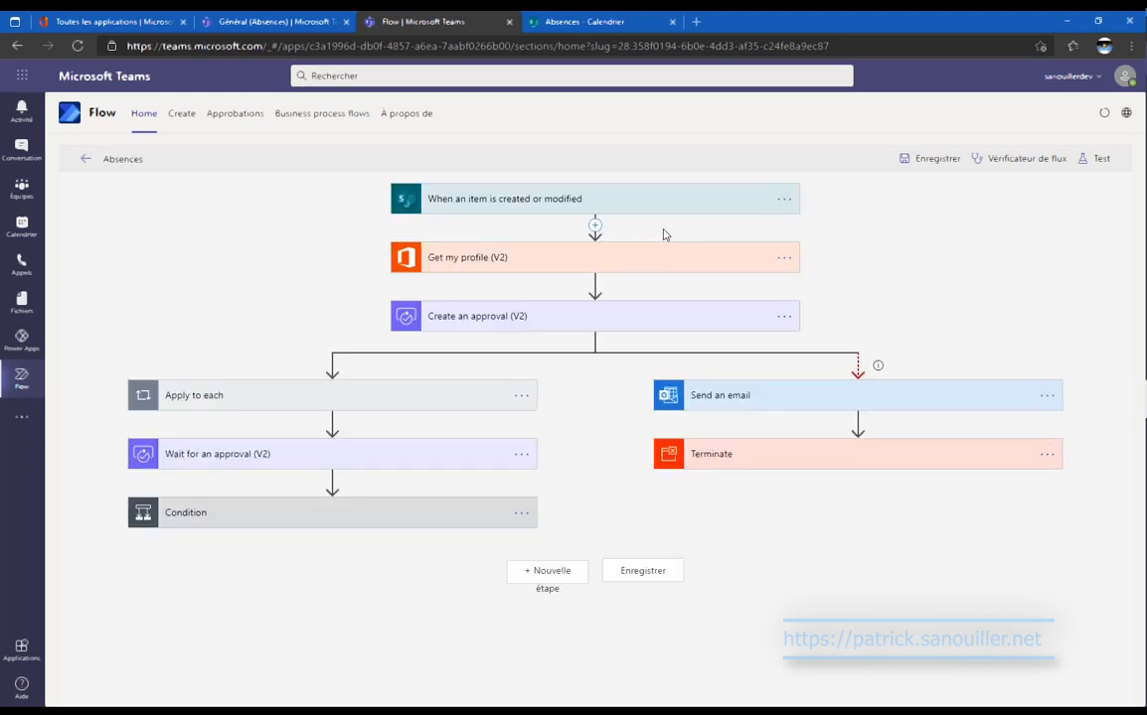
Review the trigger and Get my profile settings, then expand Create an approval (V2).
click(487, 204)
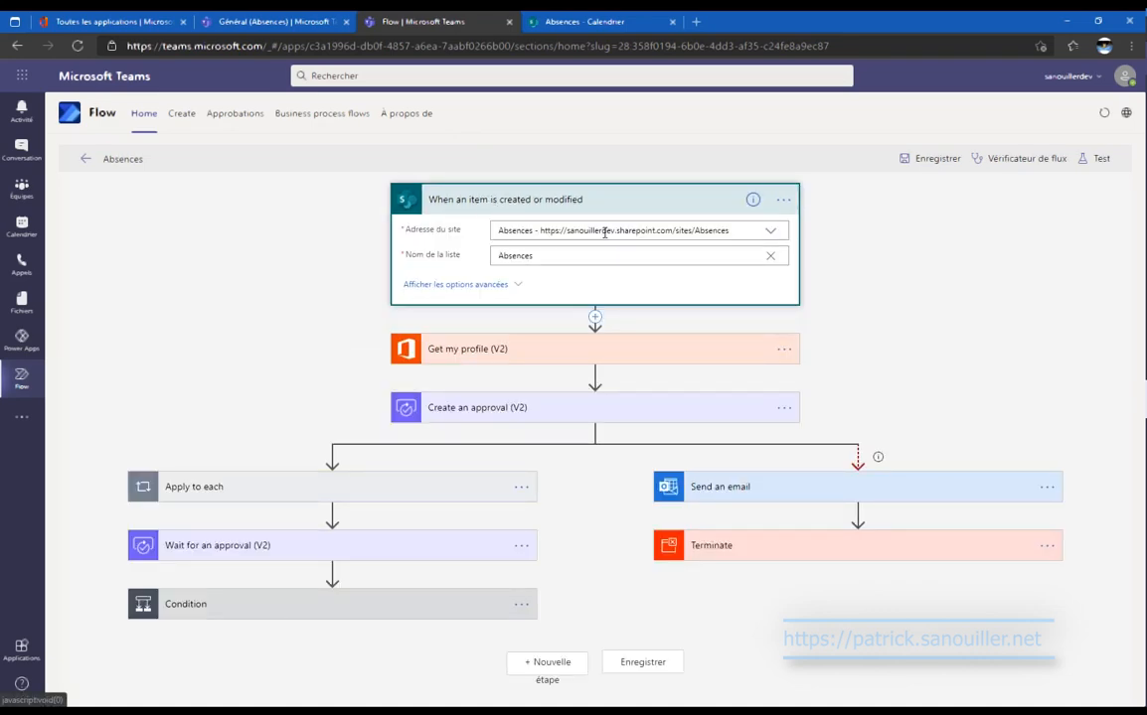
click(675, 213)
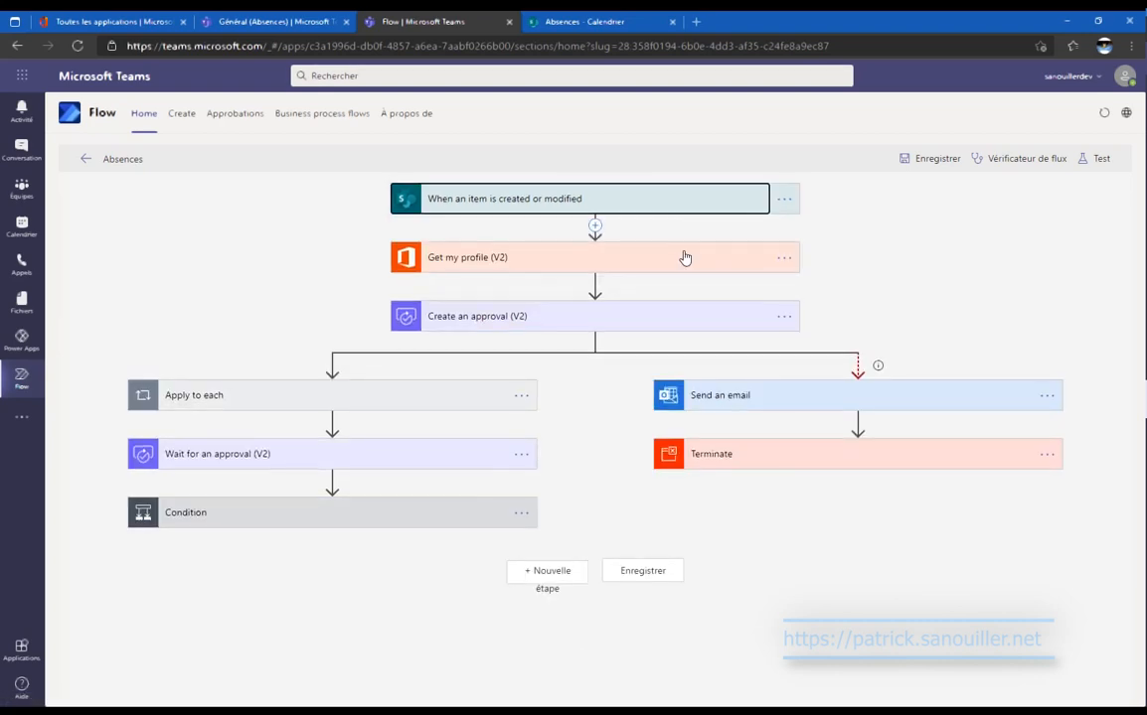
click(684, 257)
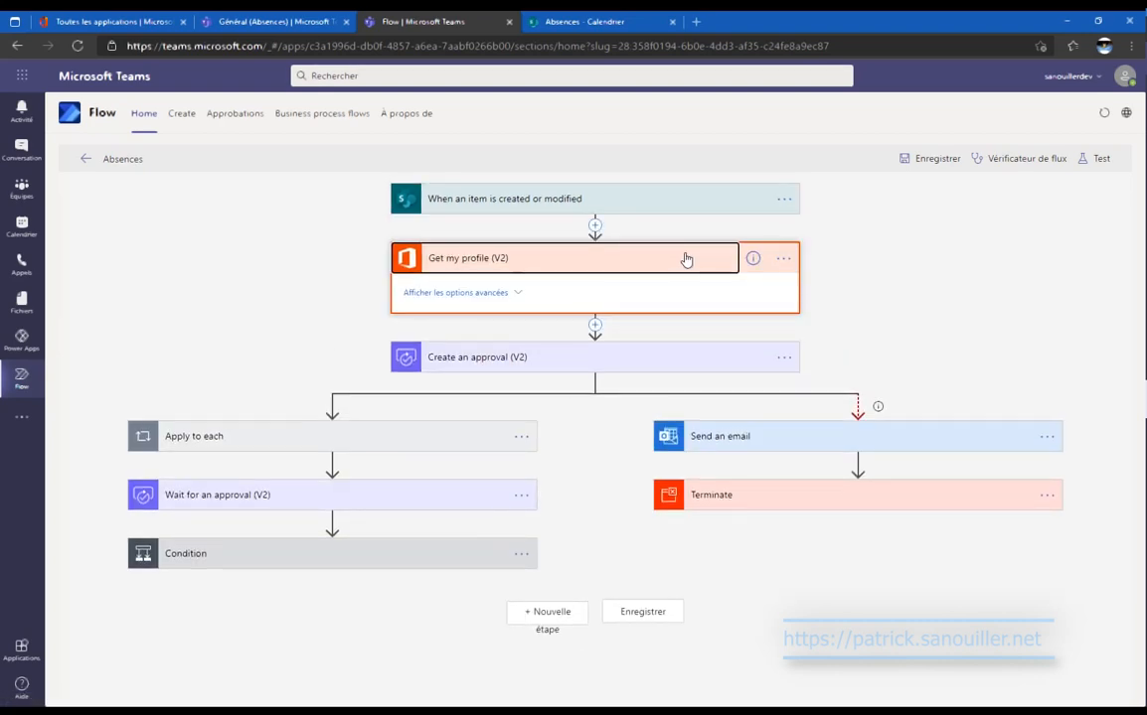
click(685, 260)
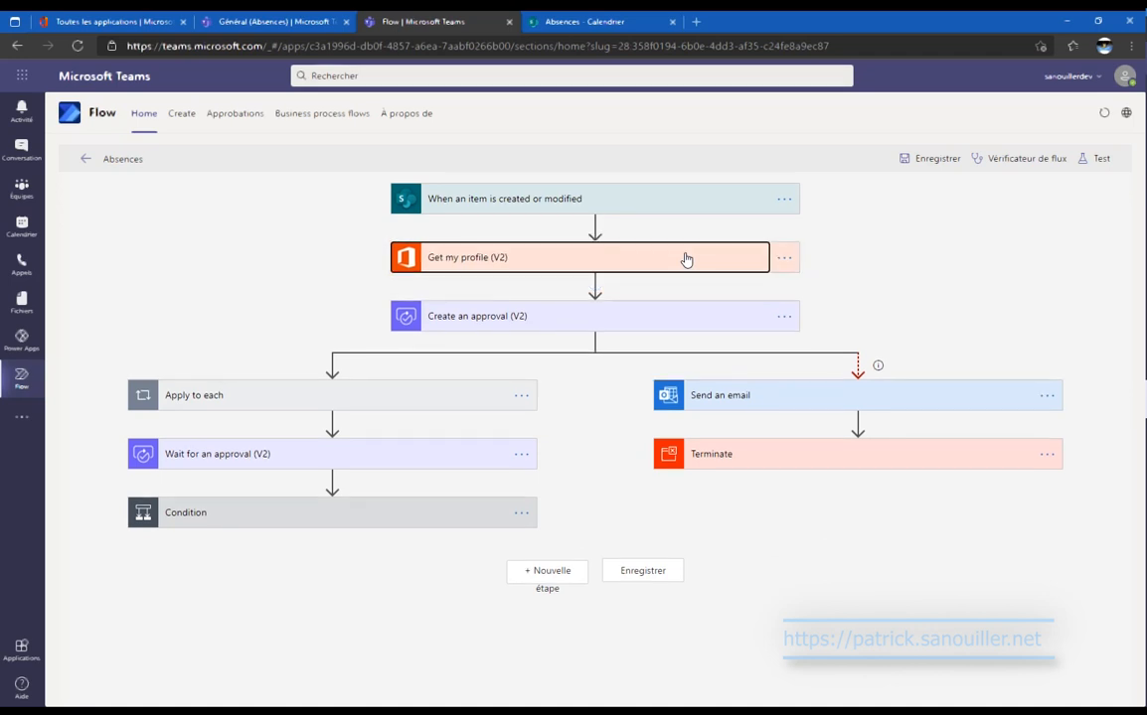
click(683, 320)
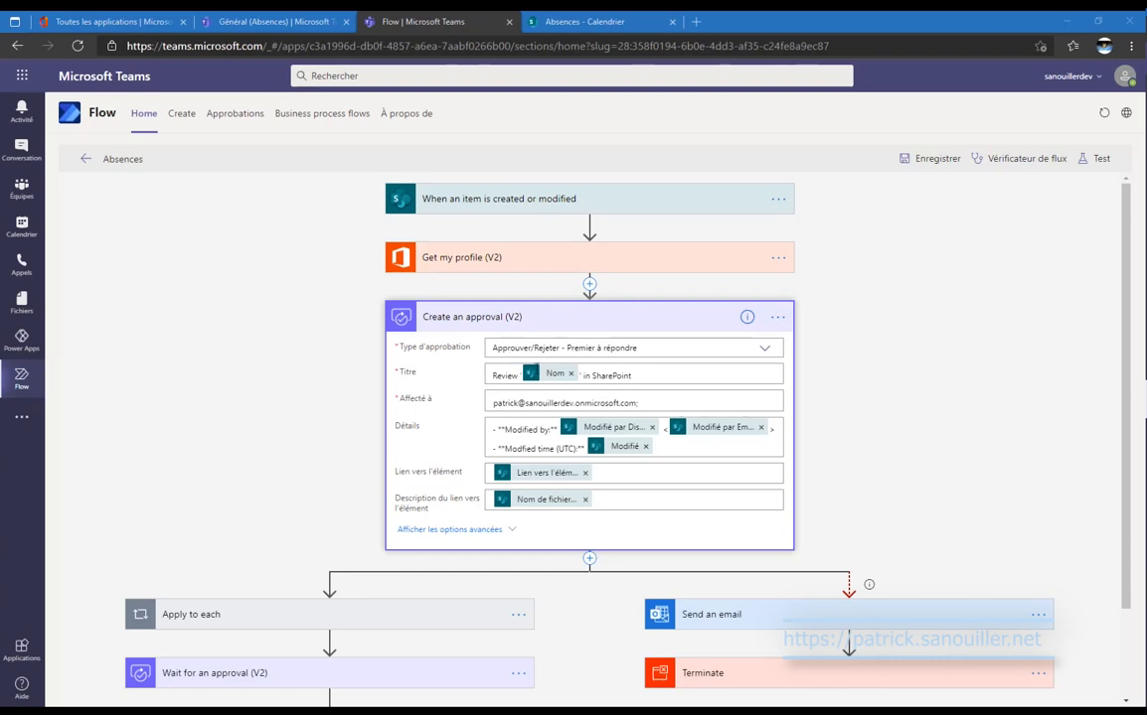
Title the approval 'Demande d'absence' and paste the new details template with requester, category, dates and description.
drag(650, 392, 473, 395)
text(Demande d'absence)
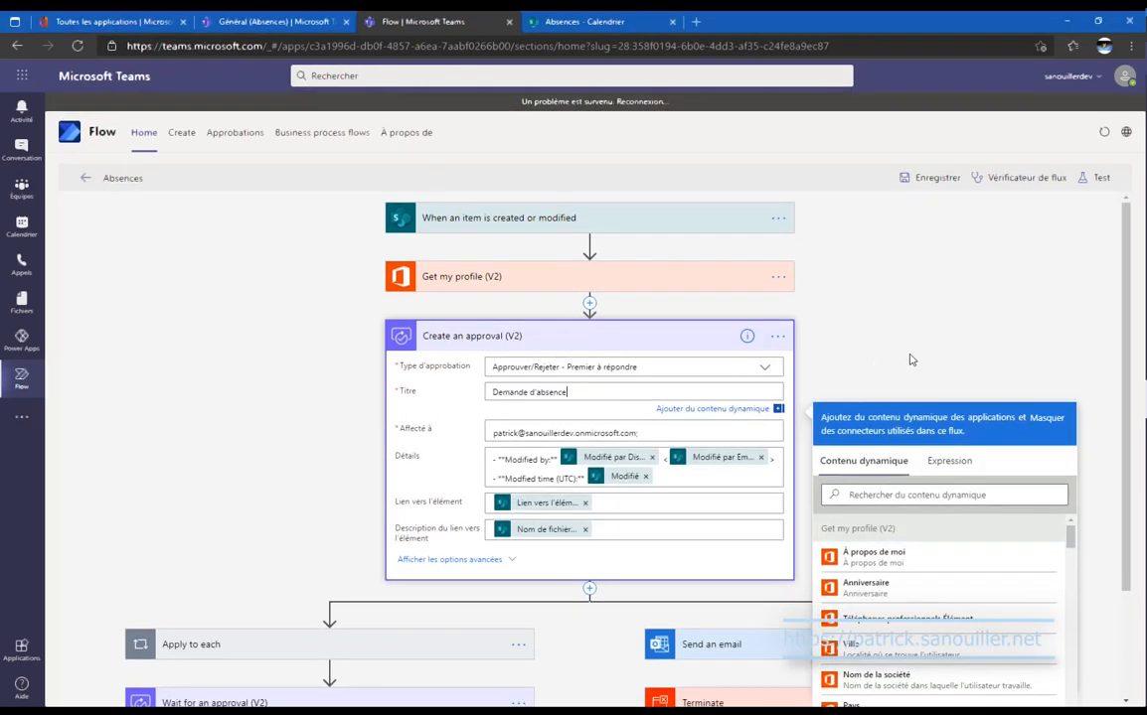
scroll(924, 353, down, 2)
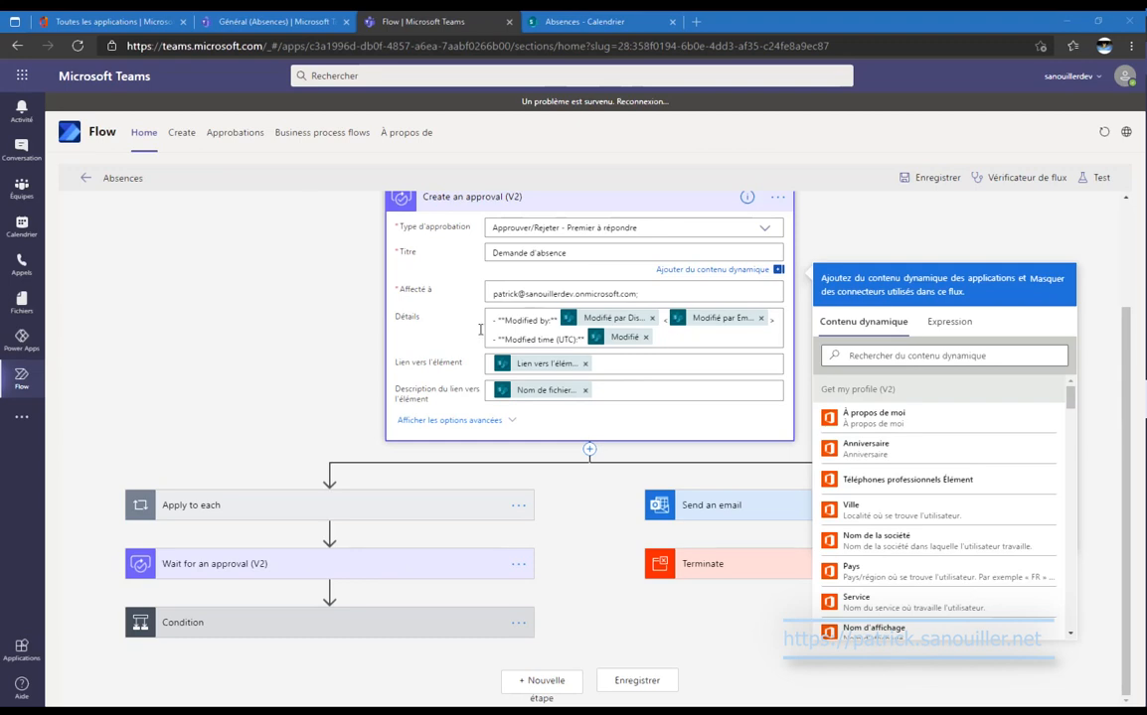
key(ctrl+a)
text(Demande d'absence de : Créé par Displa... Catégorie de l'absence: Catégorie Value Du Heure de début au Heure de fin Description: Description)
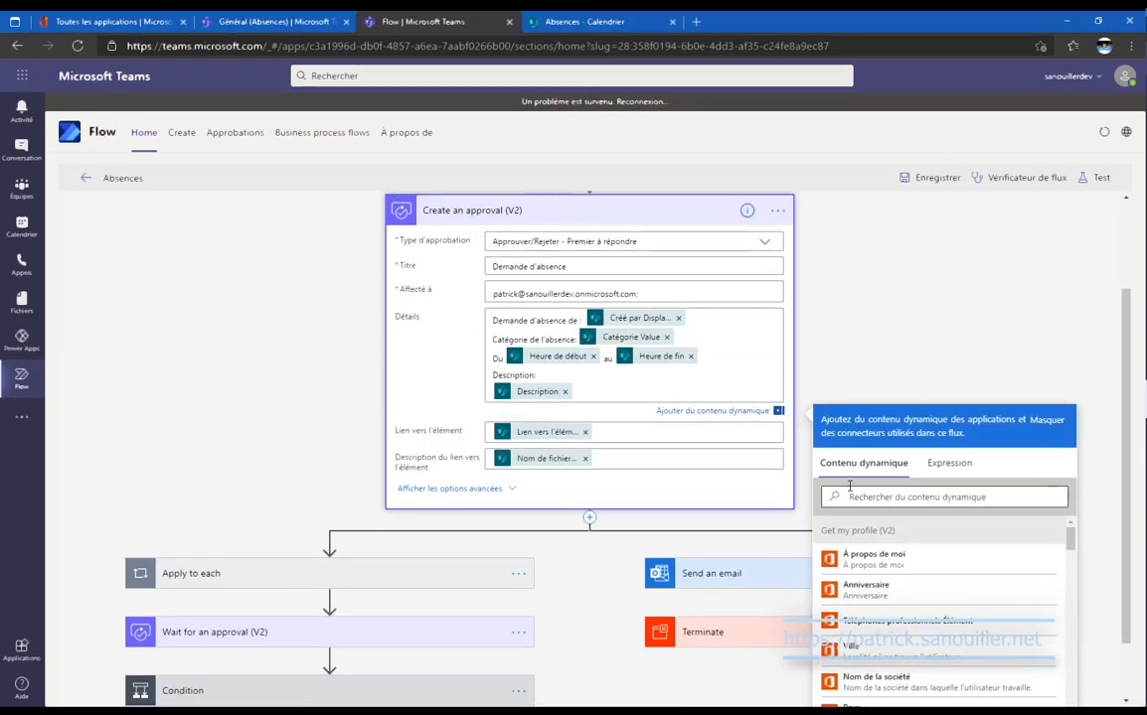
Remove both item link tokens from the approval and save the flow.
click(585, 459)
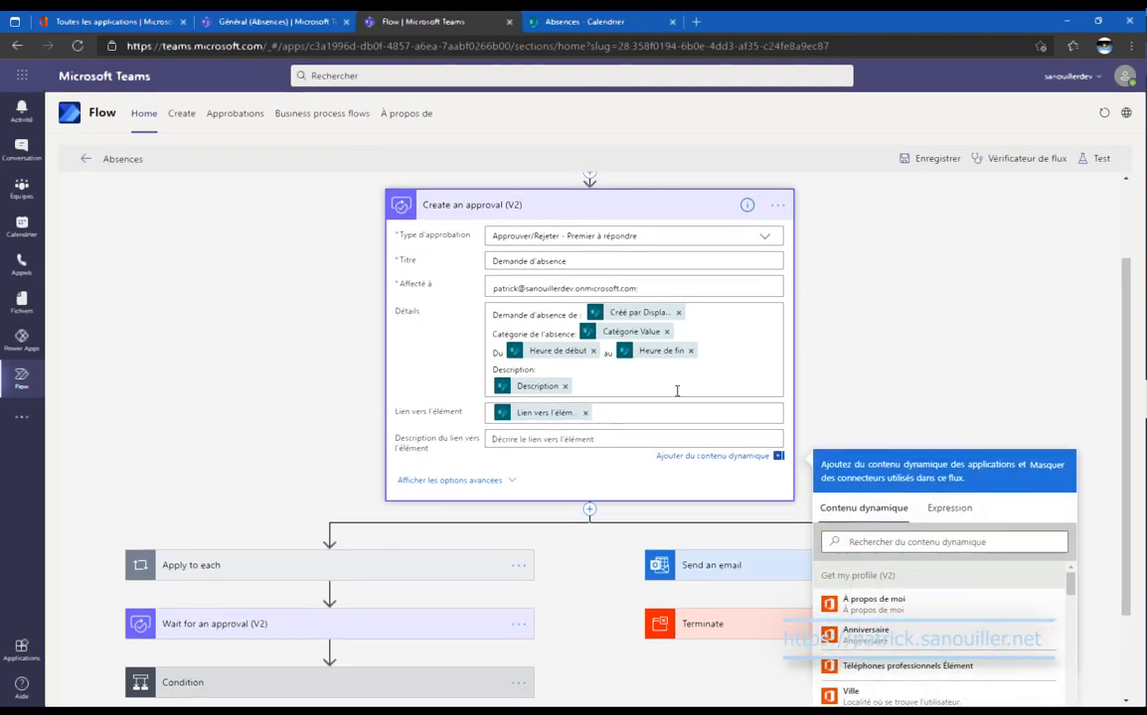
scroll(677, 390, up, 2)
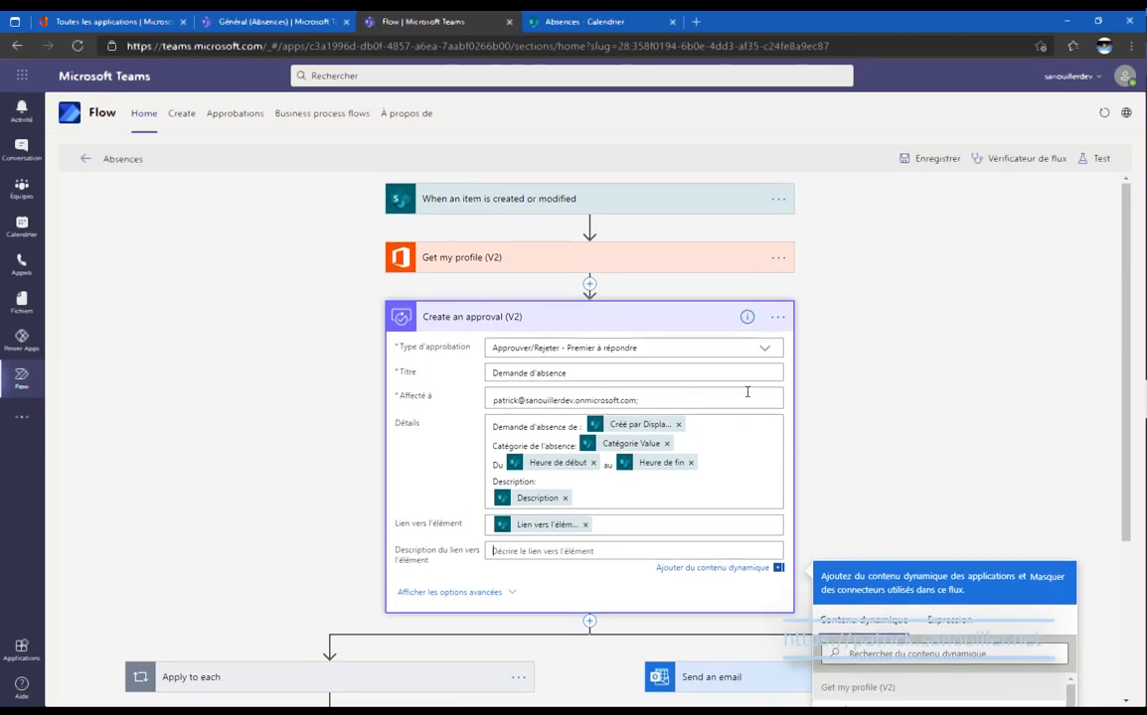
click(584, 525)
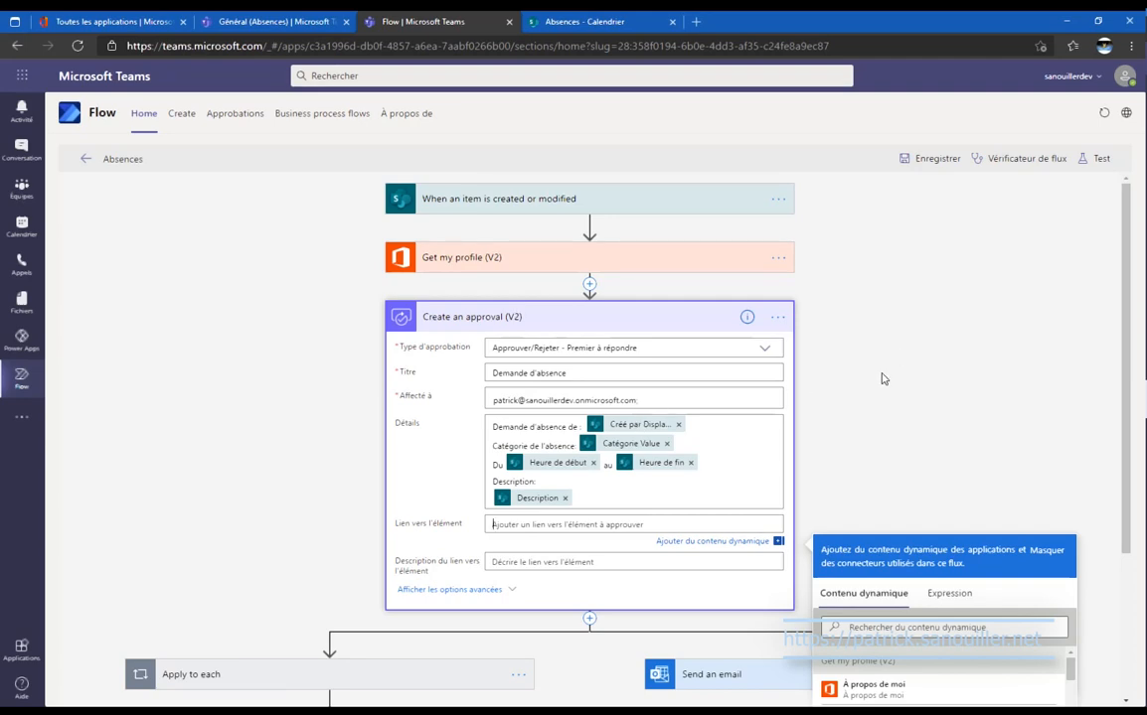
scroll(884, 379, down, 2)
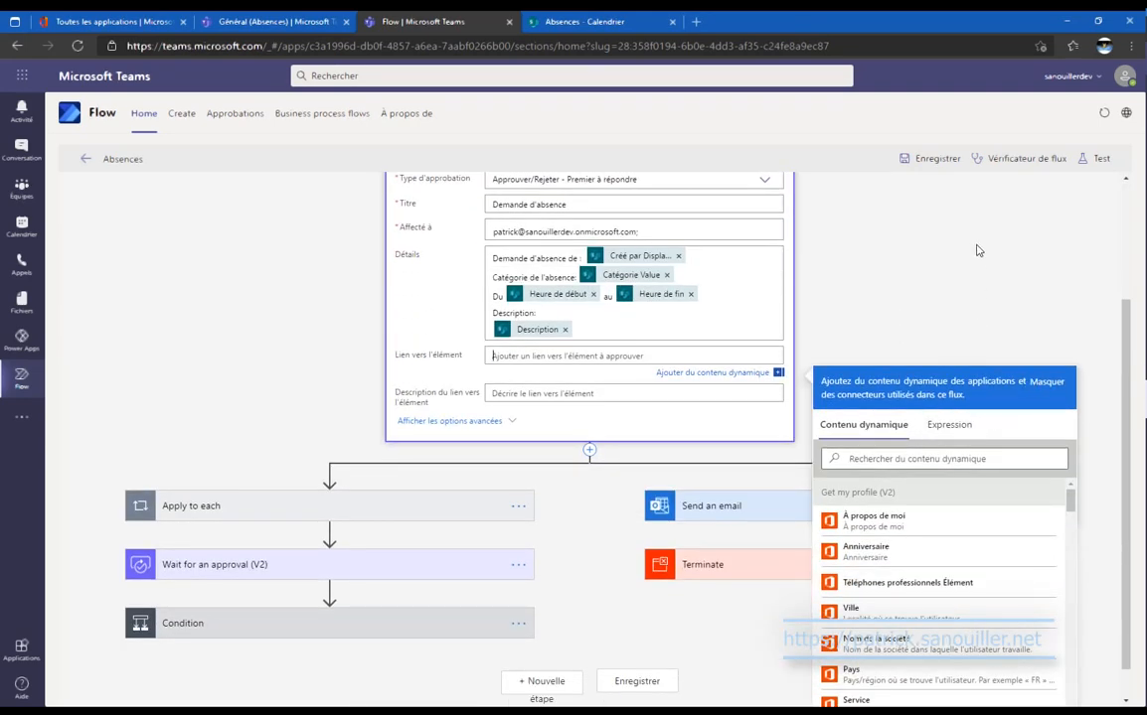
click(929, 158)
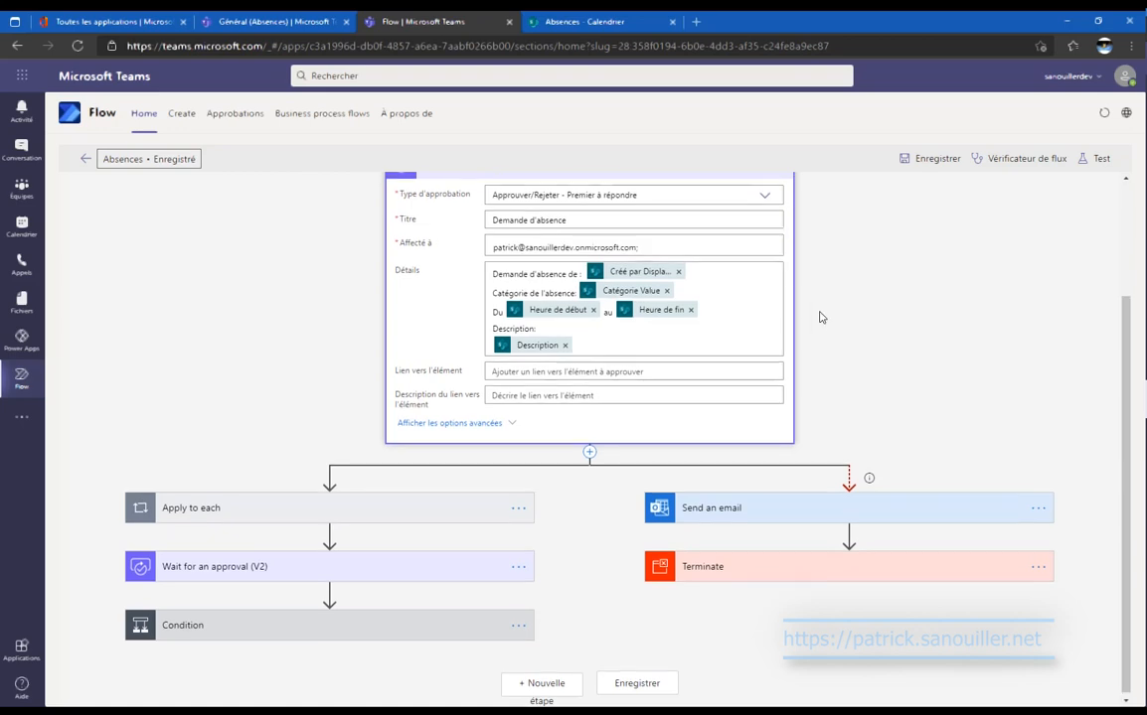
scroll(822, 318, up, 2)
click(694, 259)
click(695, 258)
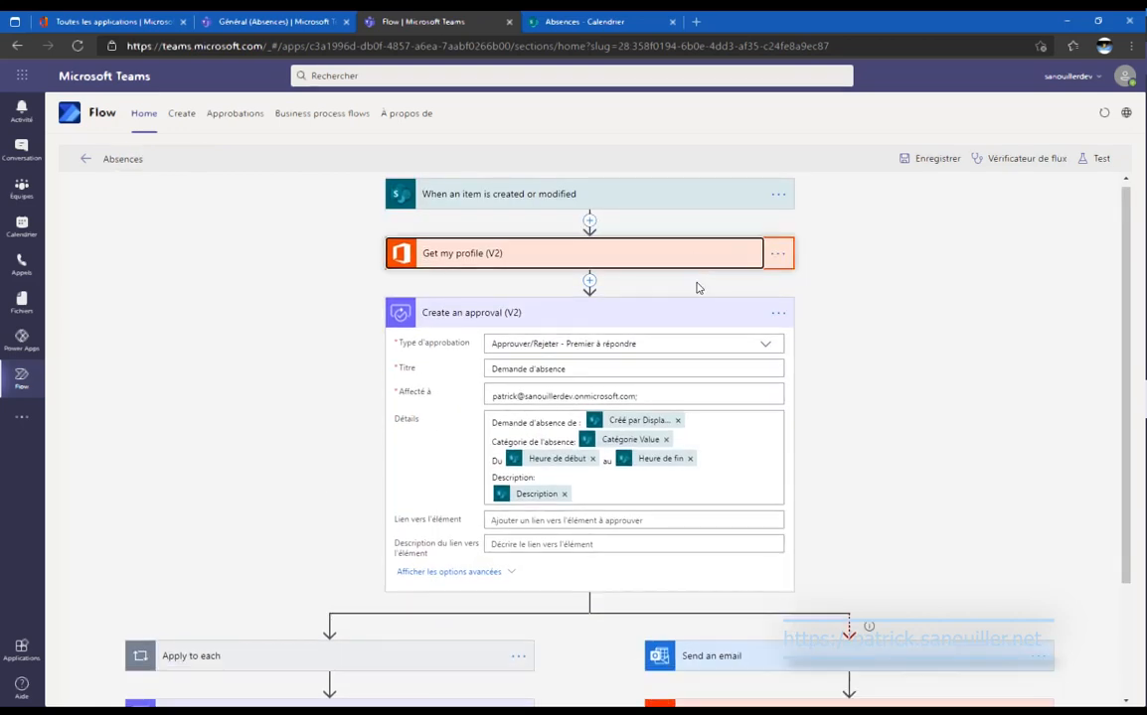
Review the Send an email and Terminate steps, leaving them collapsed.
click(697, 314)
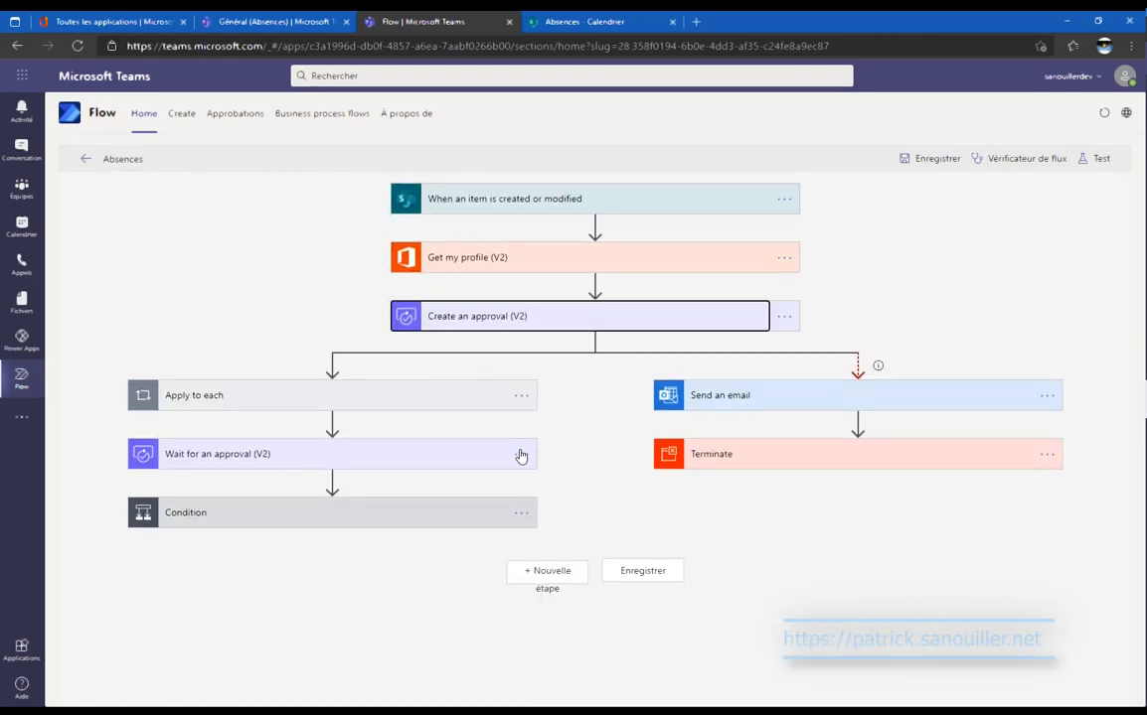
click(780, 397)
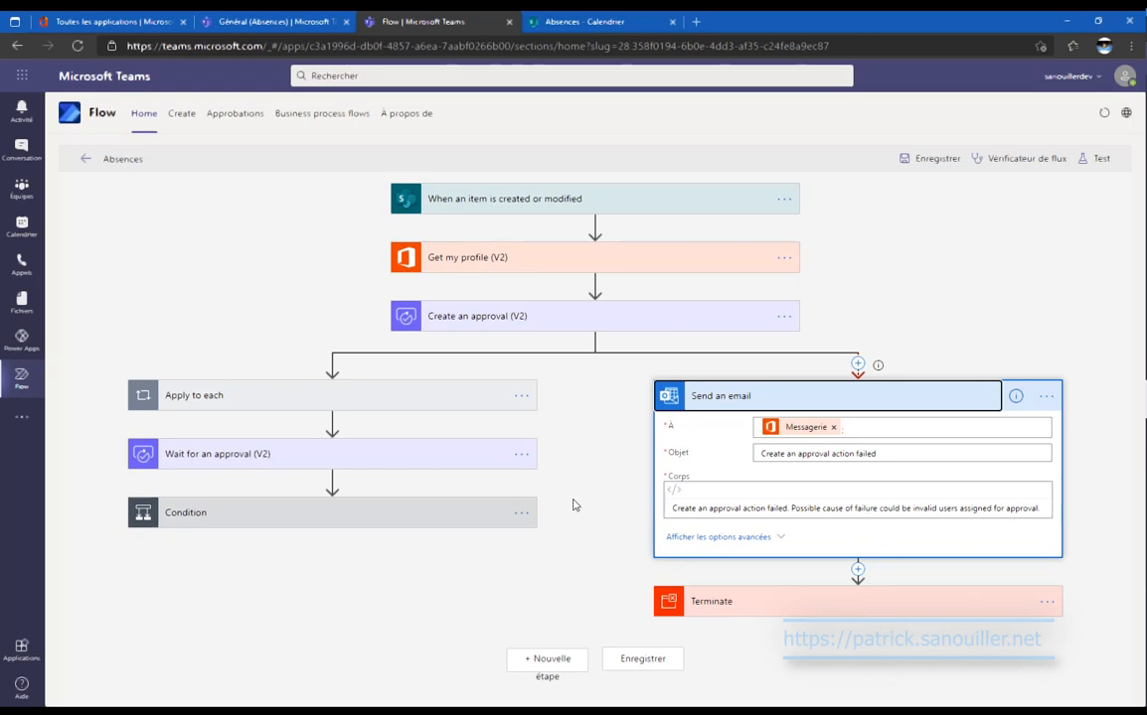
click(807, 399)
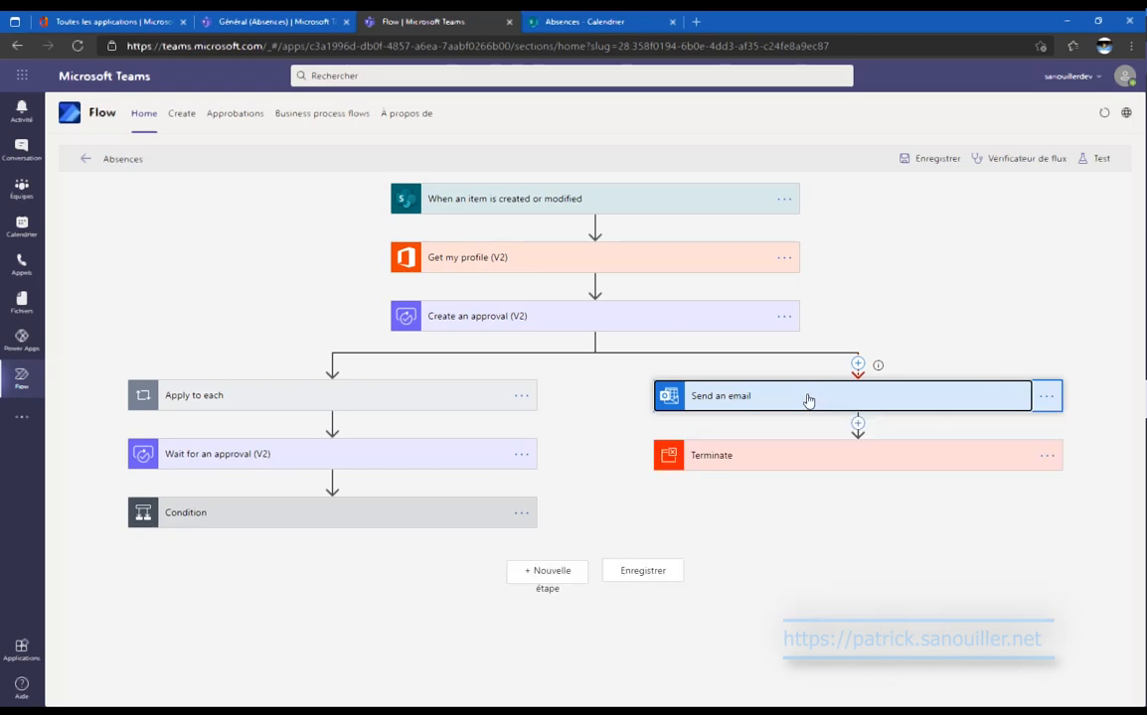
click(798, 460)
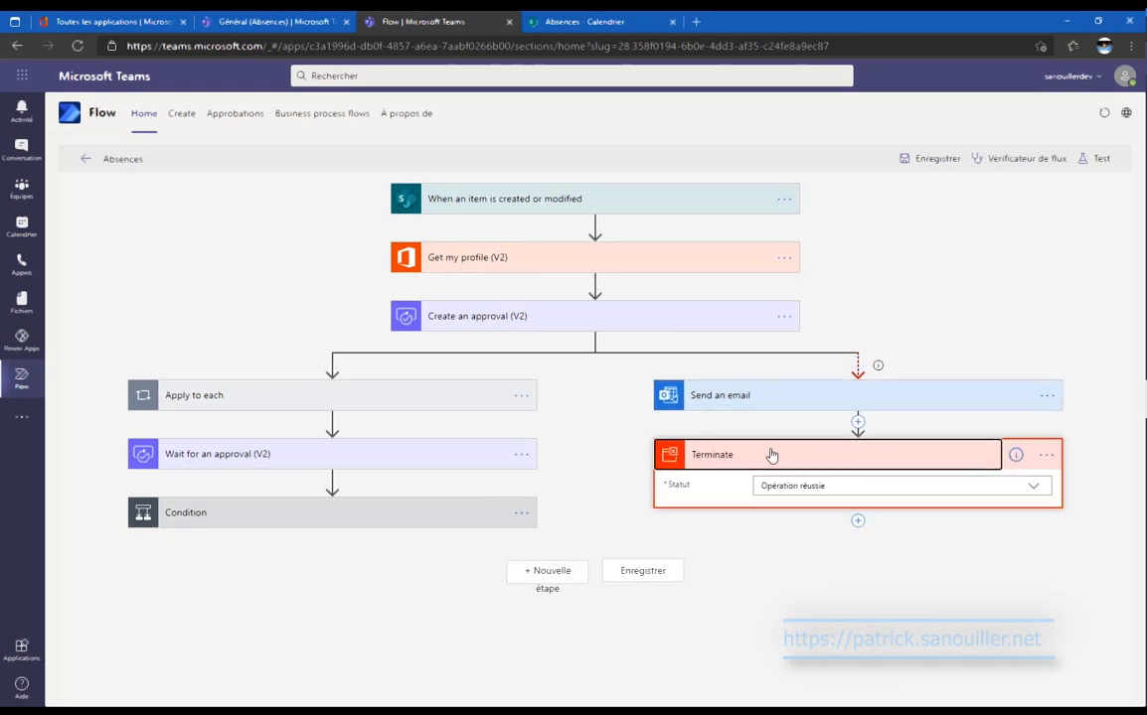
click(773, 454)
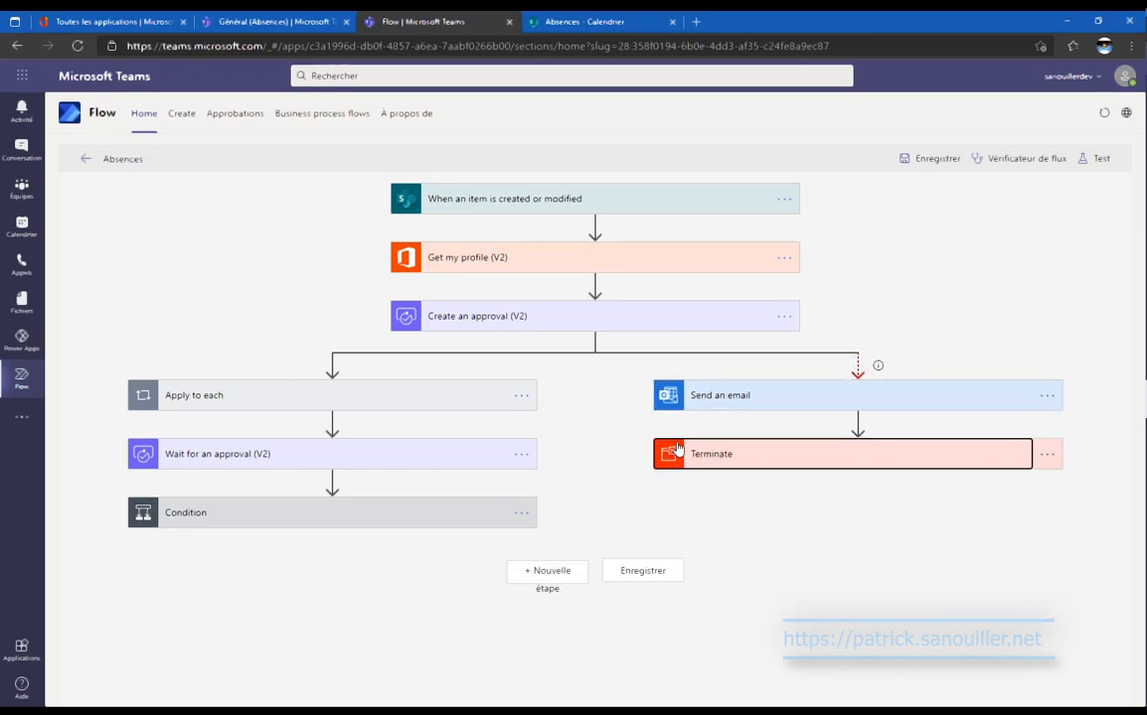
Review the Approbateurs loop and its adaptive card action, then expand Wait for an approval (V2).
click(388, 397)
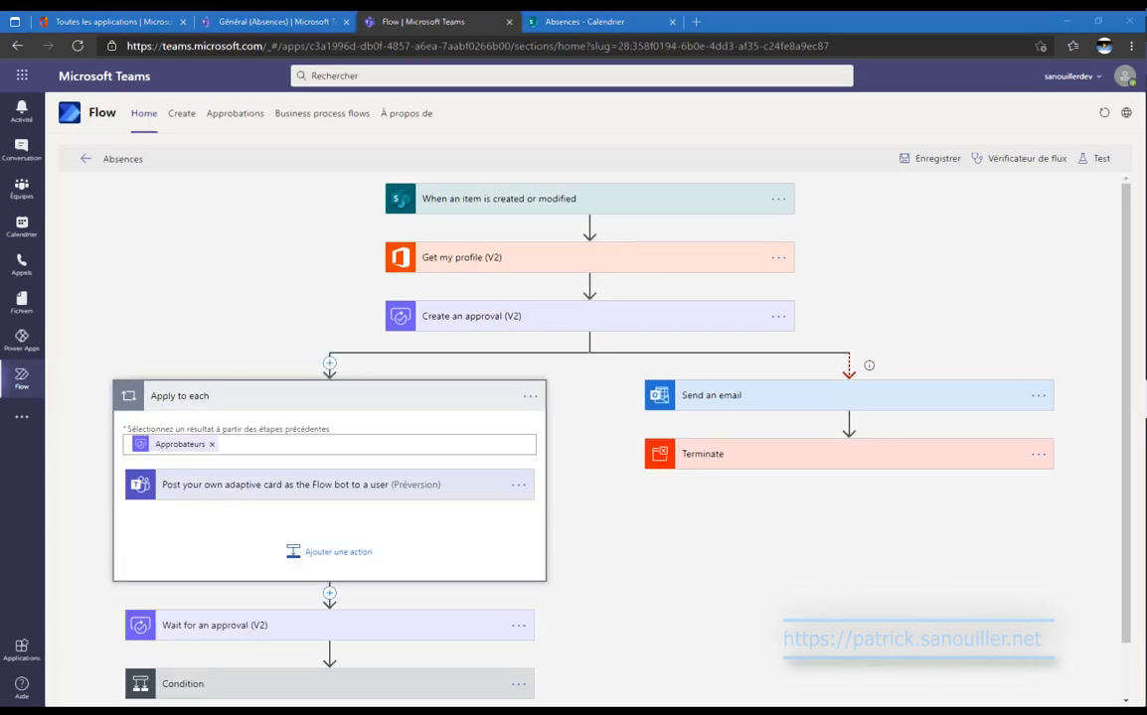
click(460, 502)
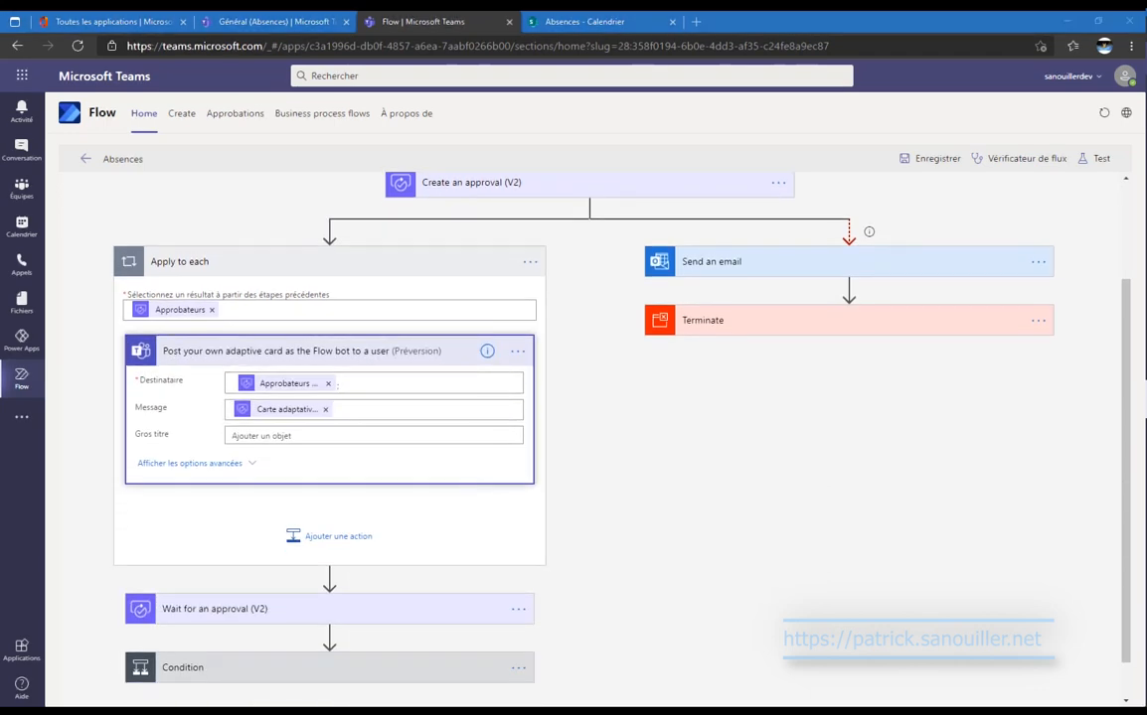
scroll(491, 430, down, 1)
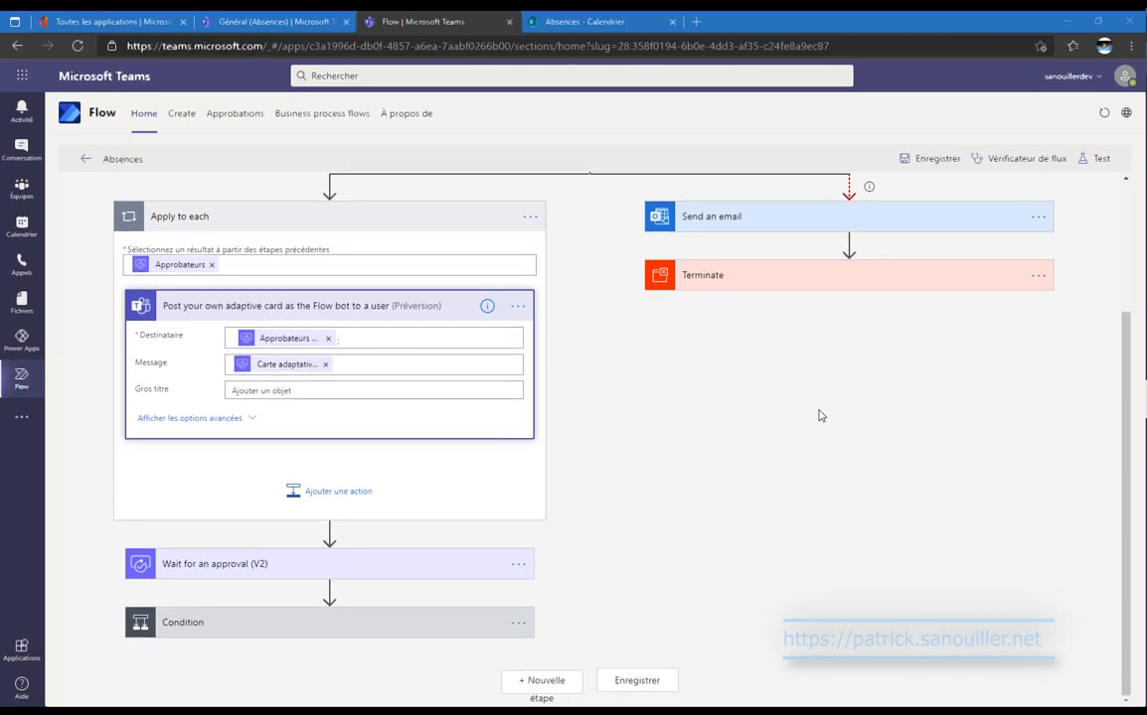
scroll(821, 415, up, 3)
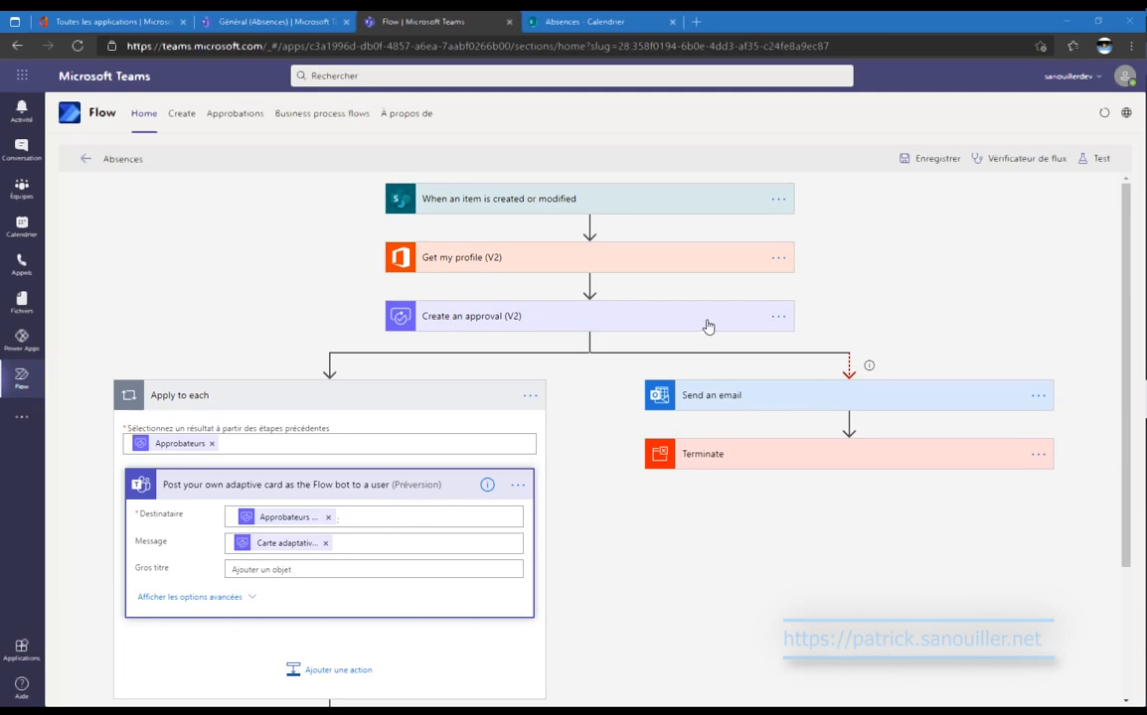
click(707, 327)
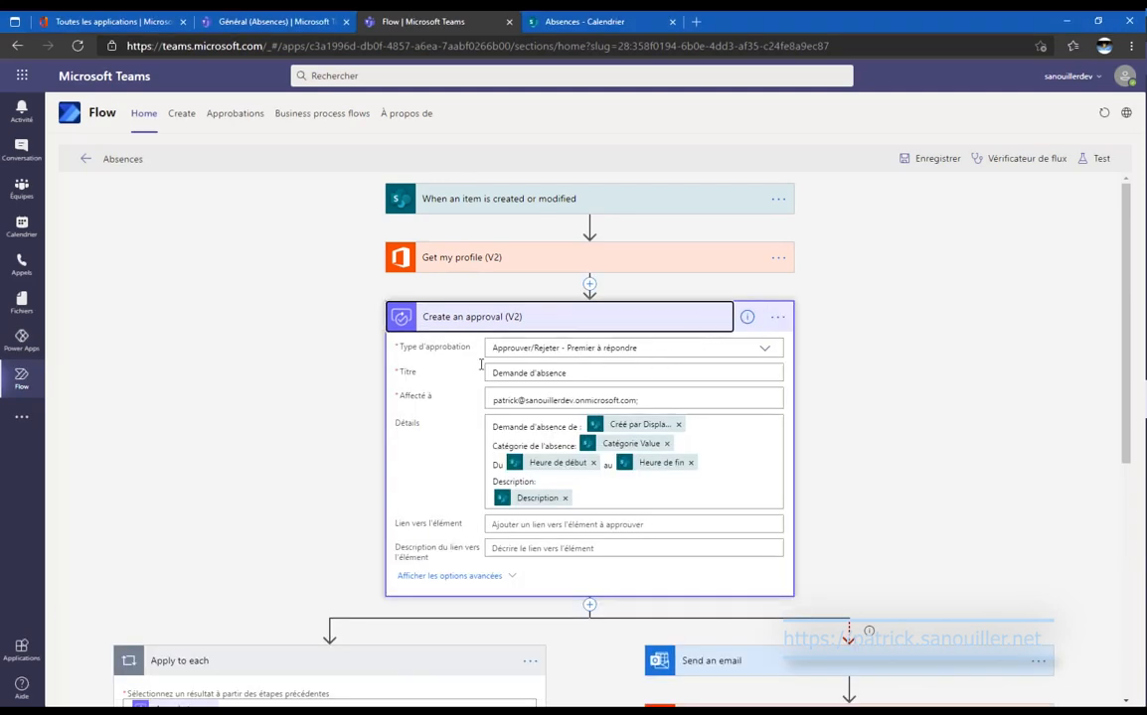
click(639, 320)
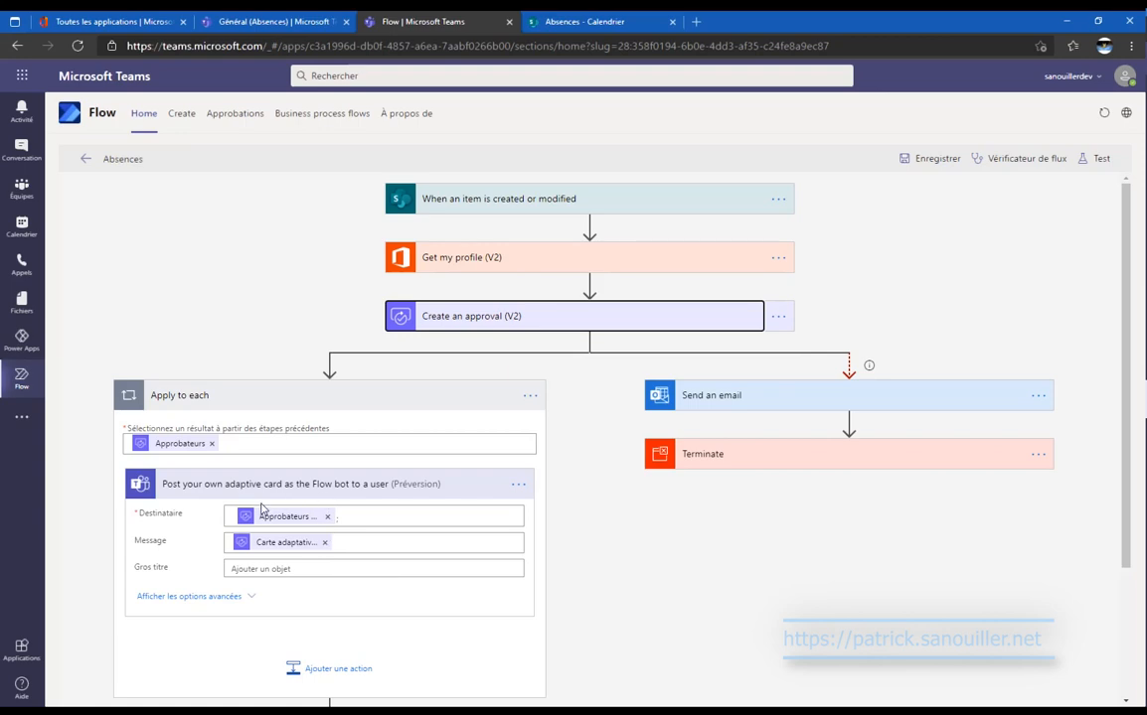
click(410, 481)
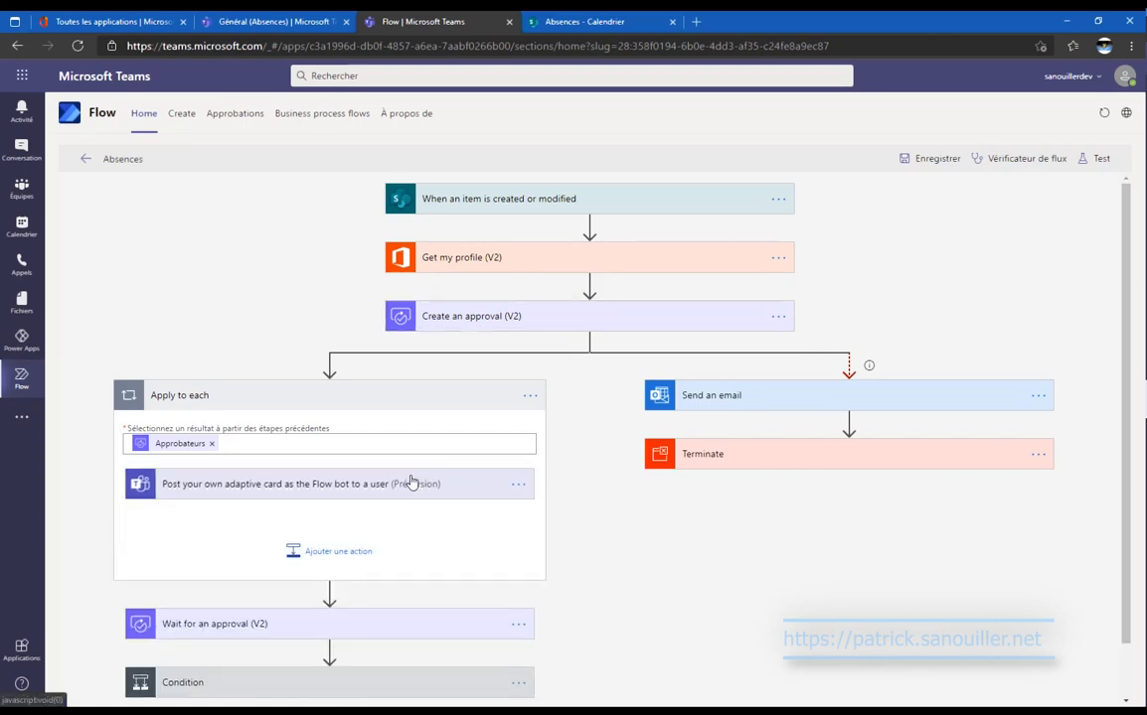
scroll(404, 529, down, 1)
click(437, 563)
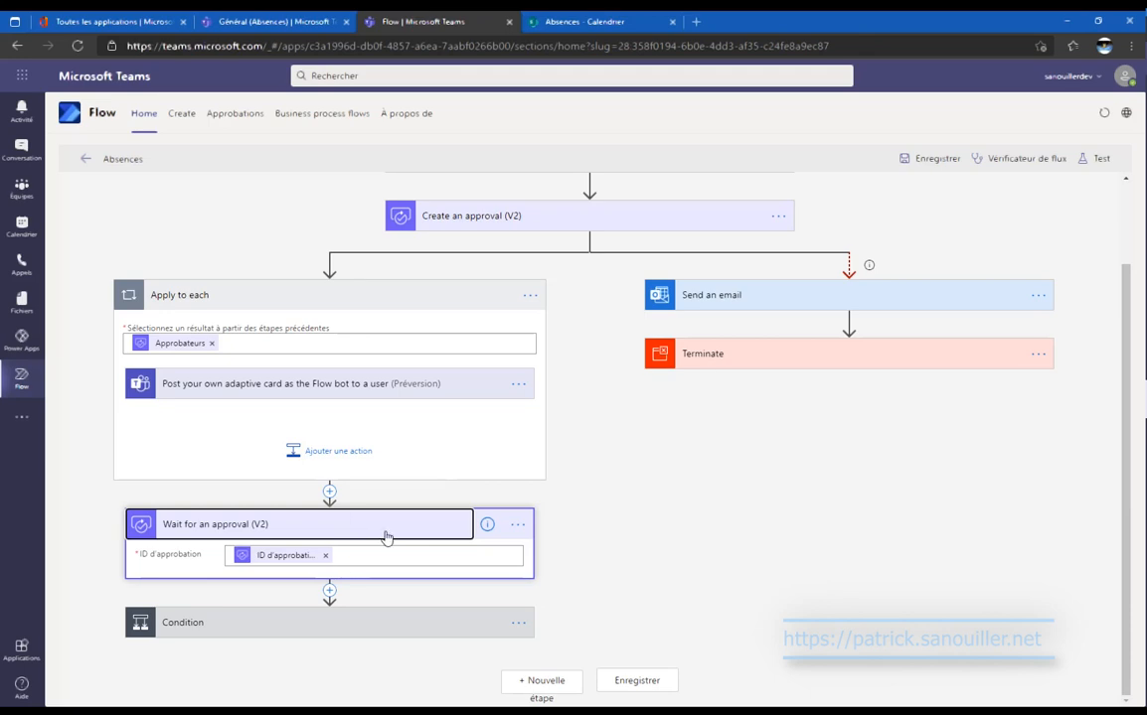
Reveal the Condition (Résultat equals Approve) with both response loops, and add an action in the approve loop.
click(422, 296)
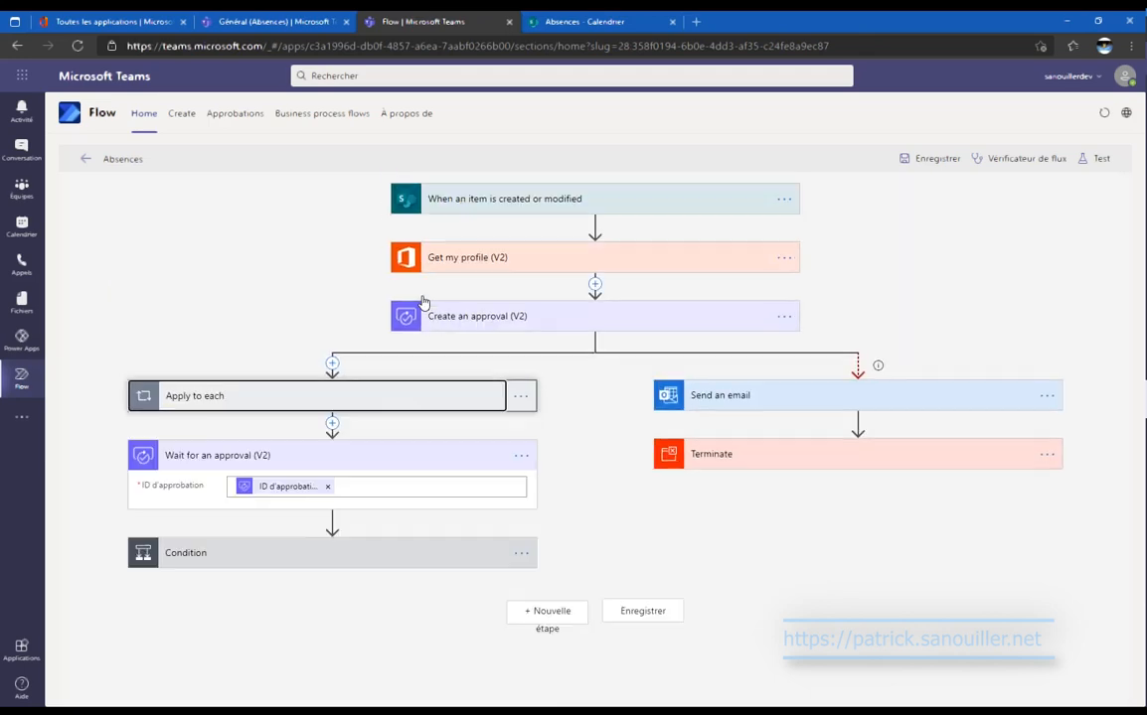
click(419, 463)
click(417, 519)
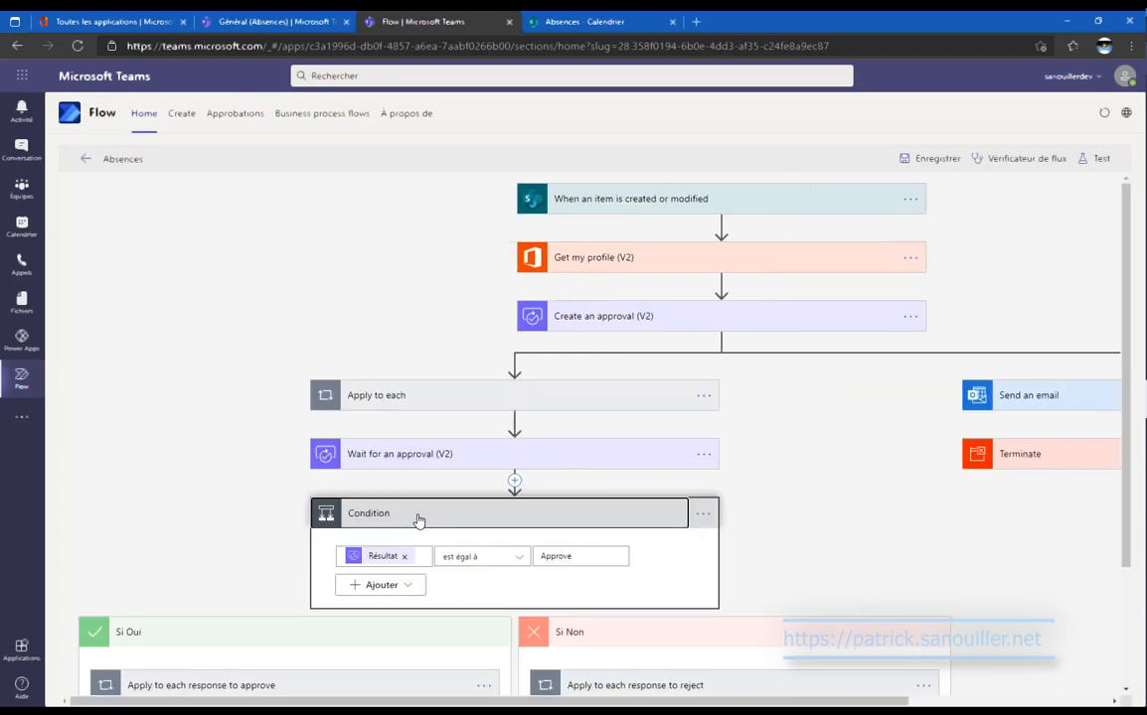
scroll(461, 494, down, 1)
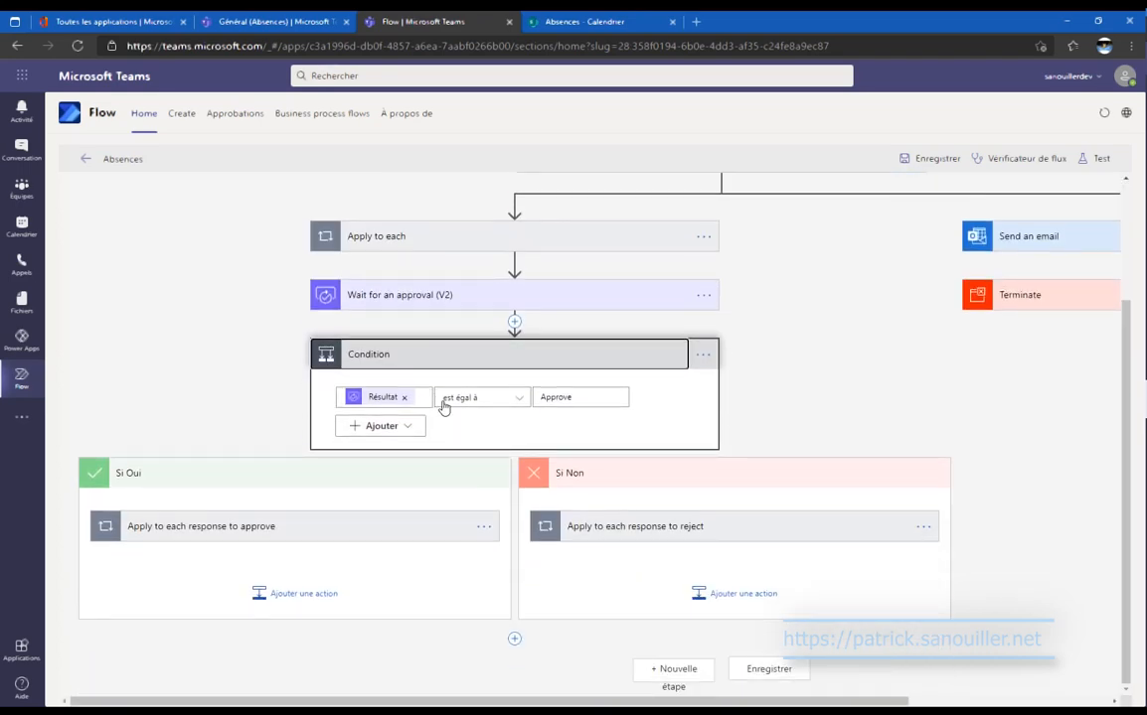
click(460, 527)
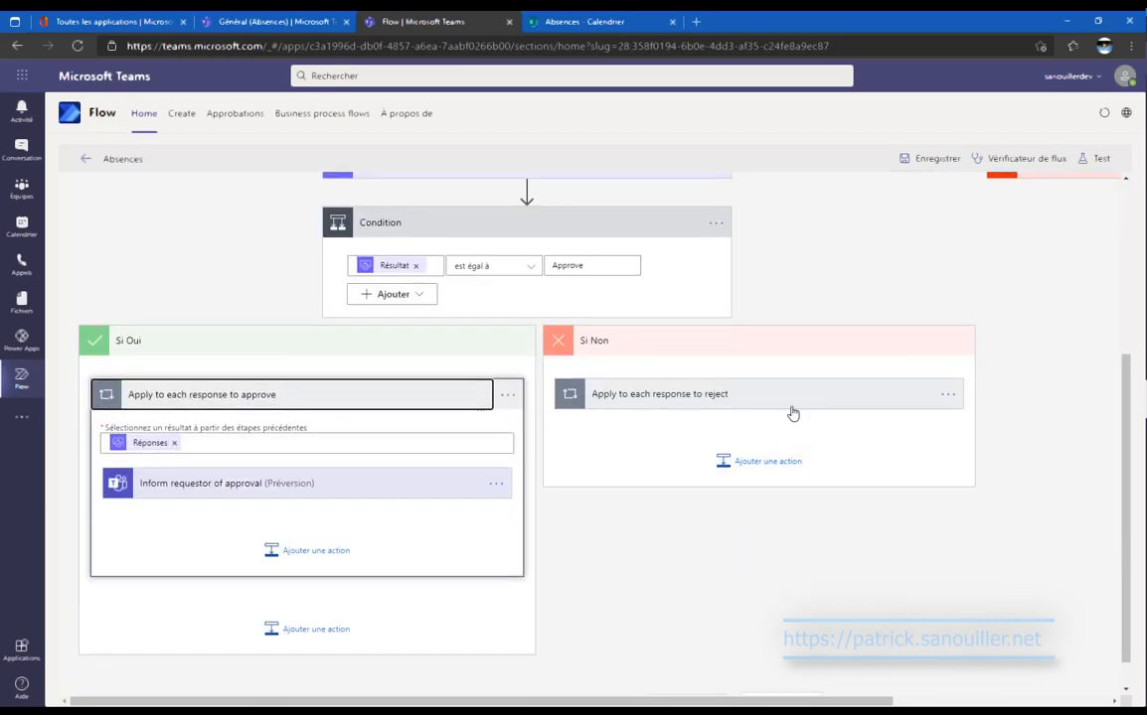
click(793, 402)
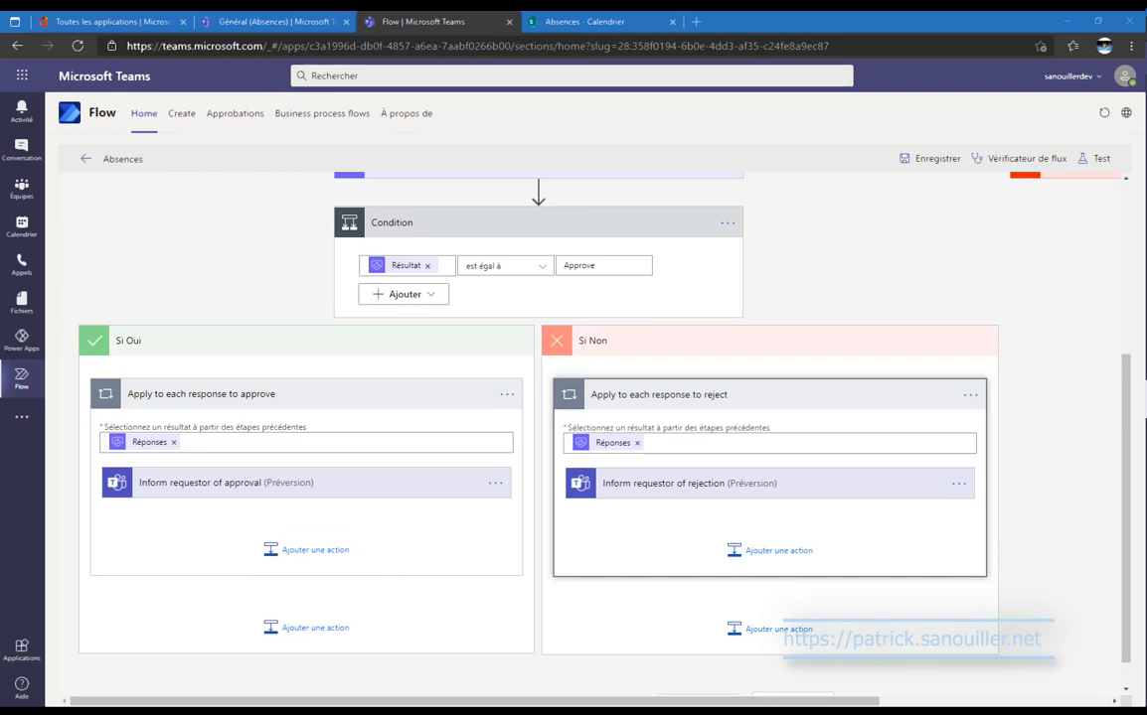
click(311, 551)
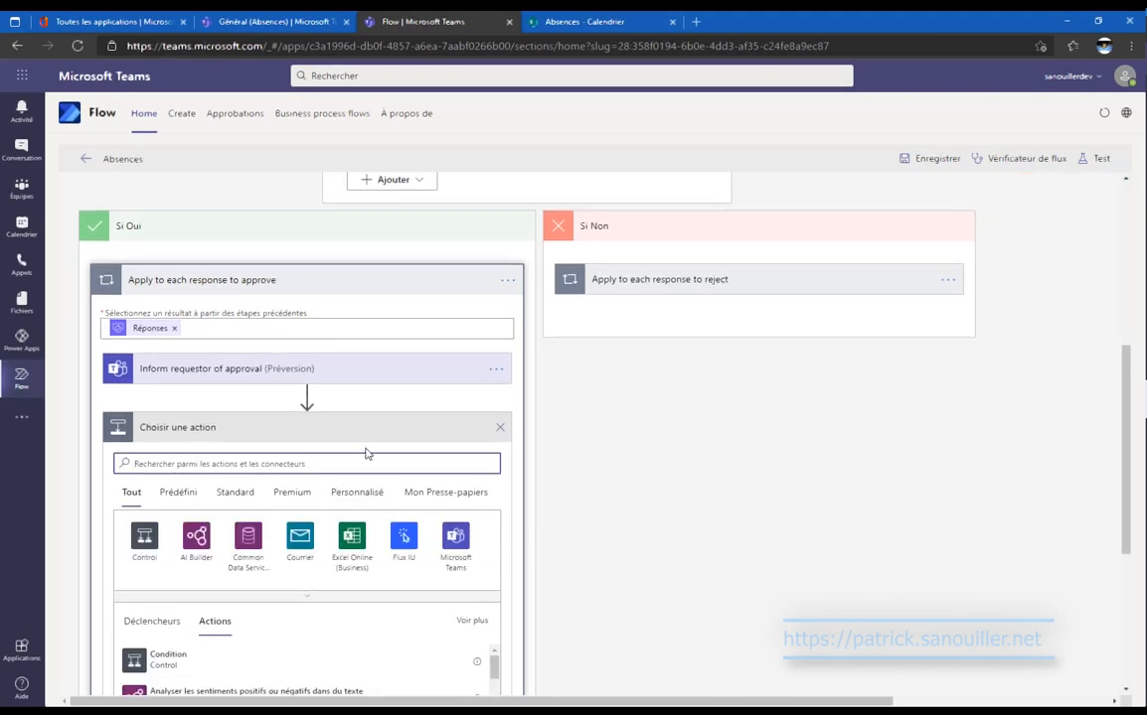
Add the SharePoint 'Mettre à jour l'élément' action after Inform requestor of approval.
text(s)
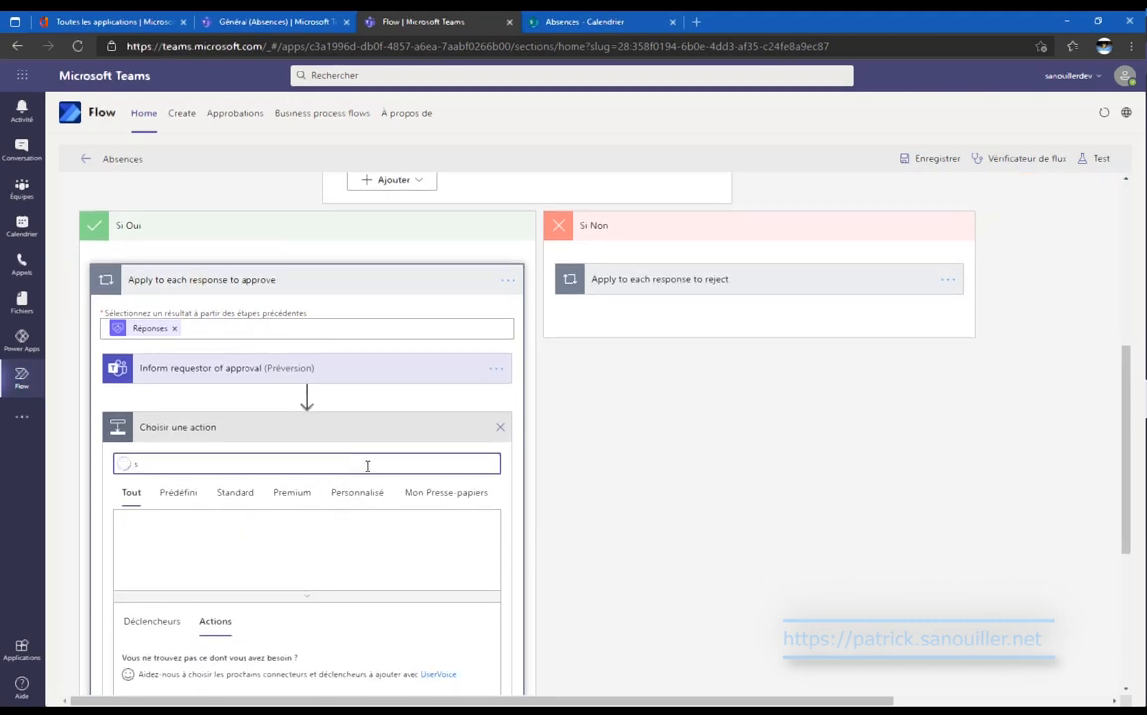
text(ha)
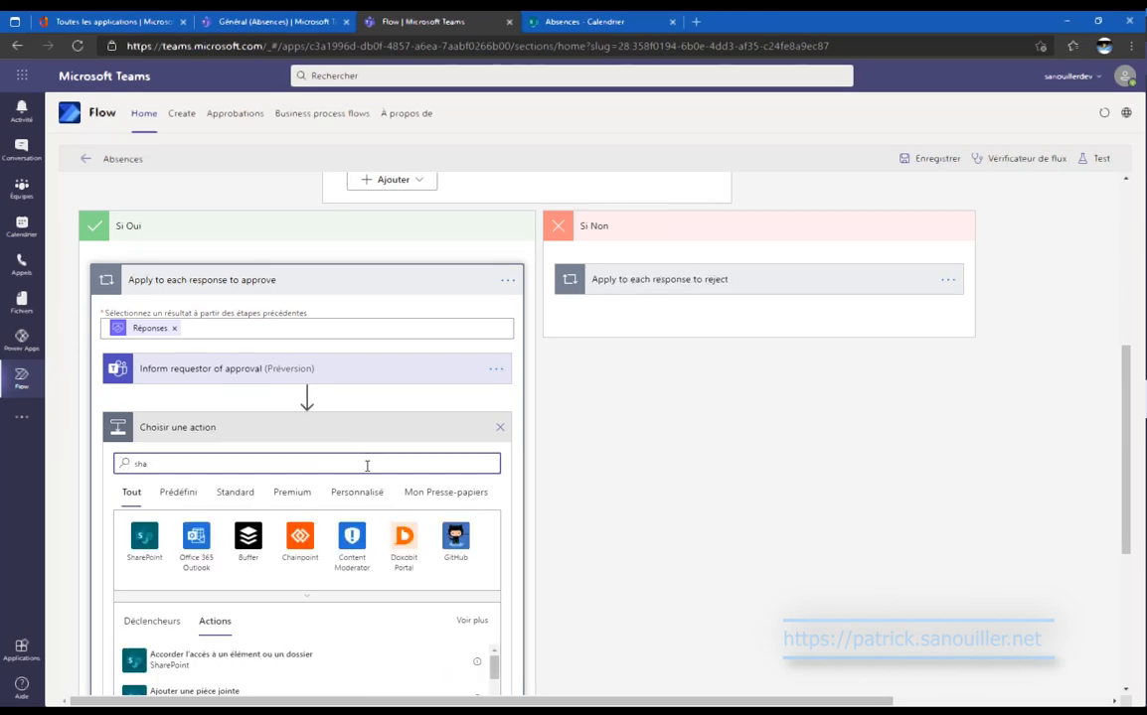
text(re)
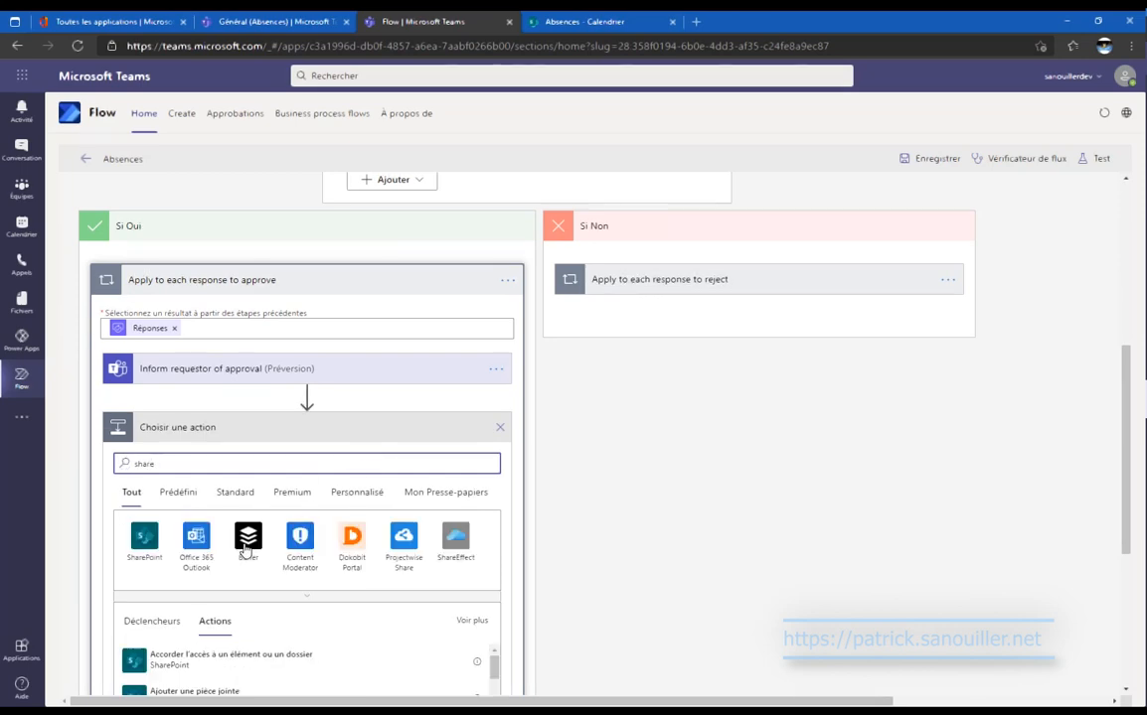
click(149, 544)
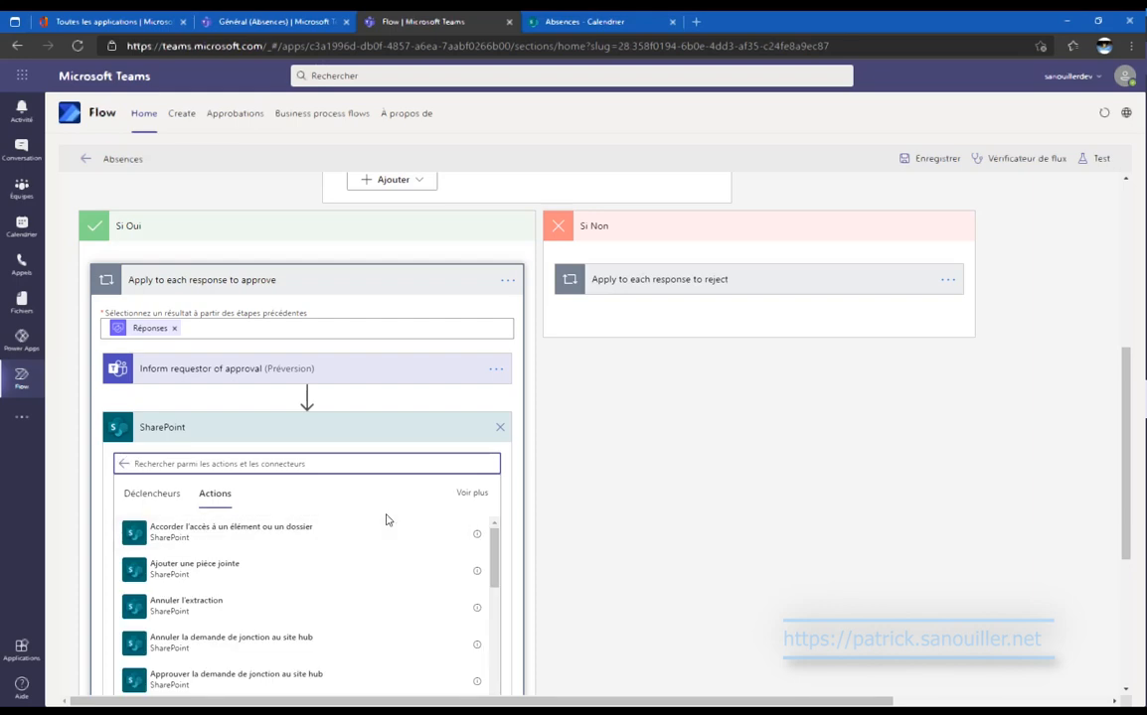
scroll(383, 523, down, 2)
scroll(388, 522, down, 1)
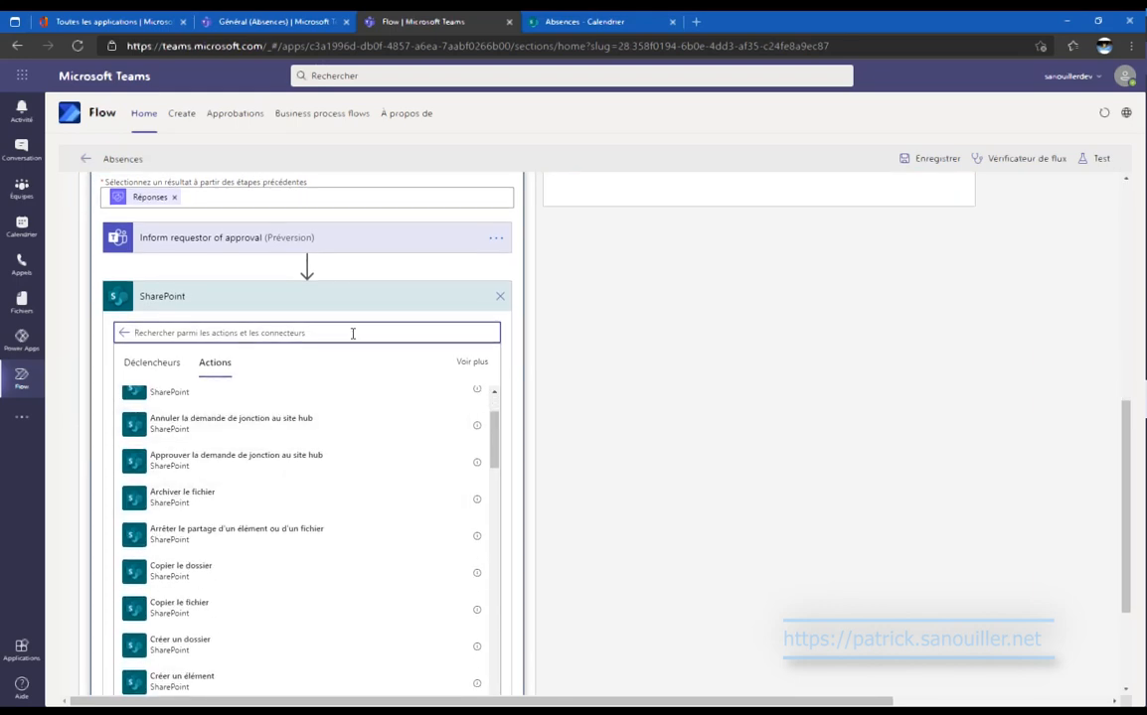
text(mettre)
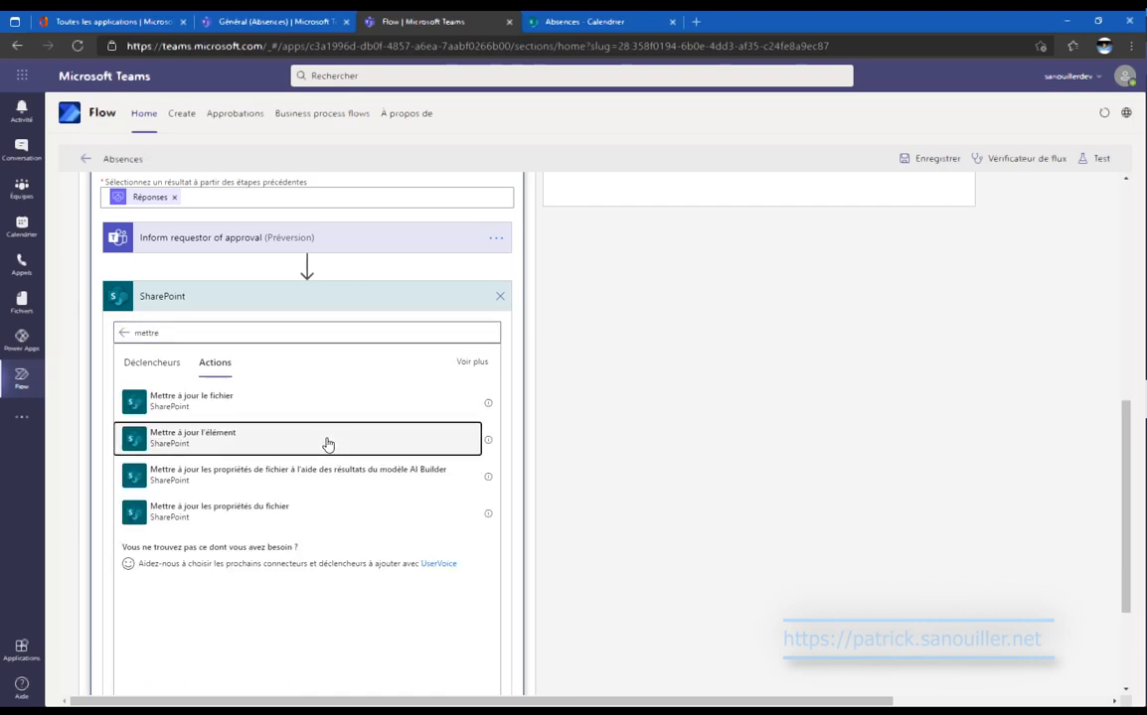
click(328, 444)
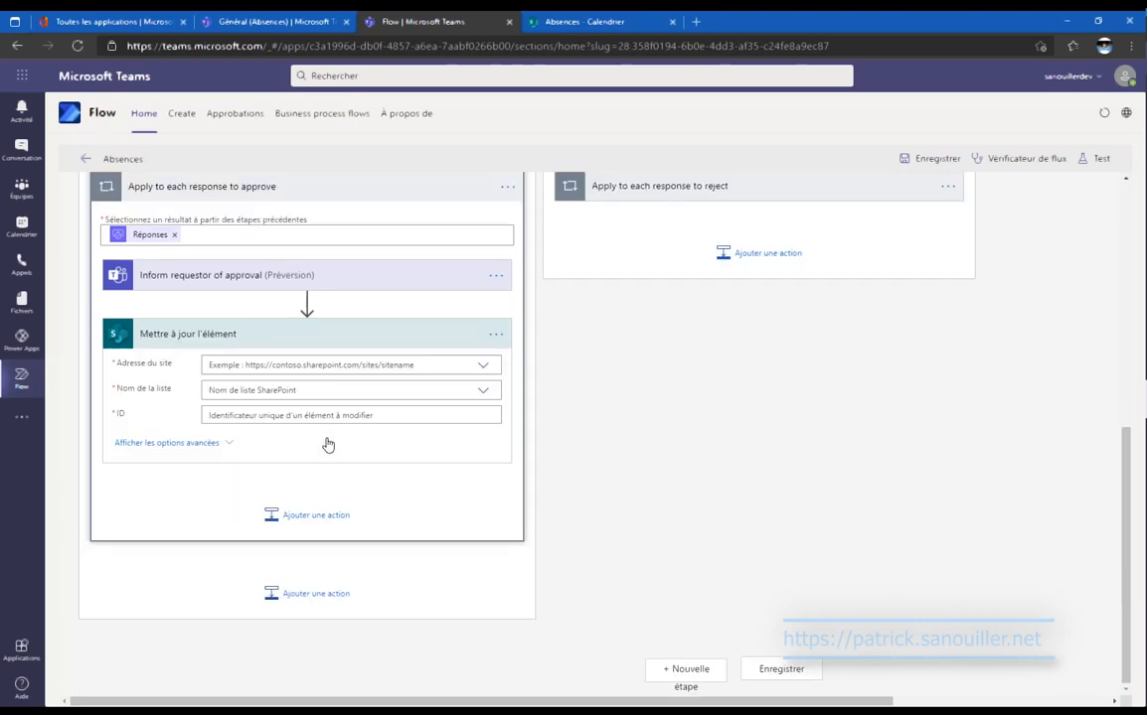
Point the update step at the Absences site and custom list 'Absences', with ID from the trigger.
click(385, 365)
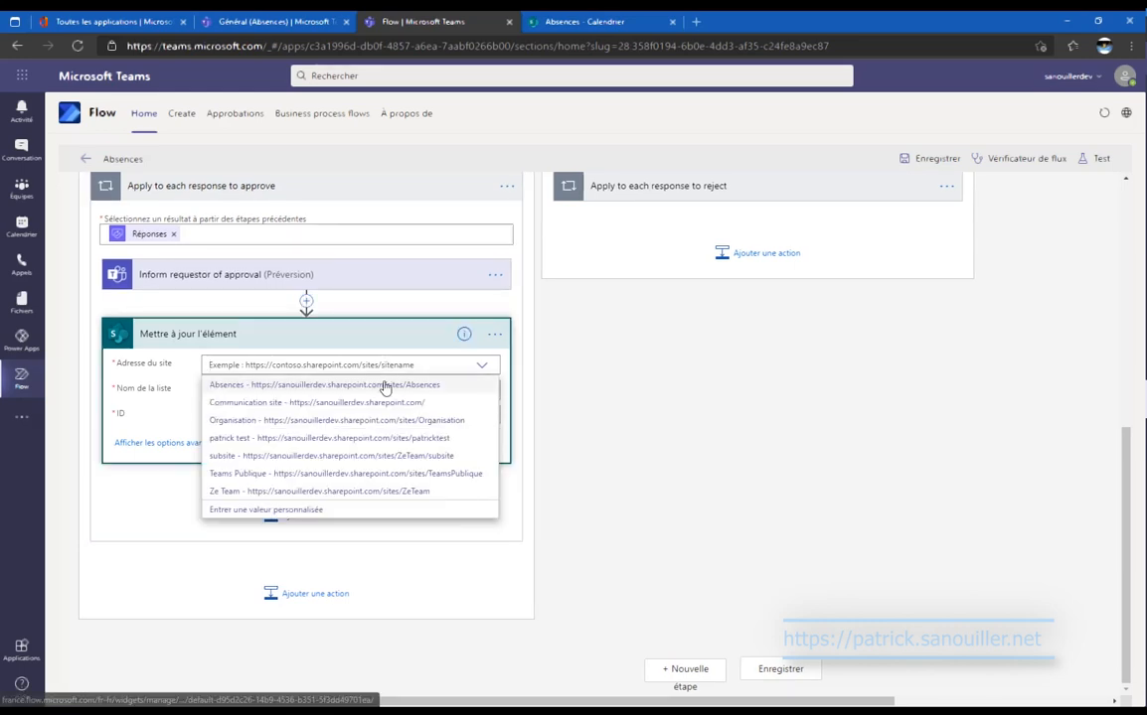
click(384, 386)
click(385, 390)
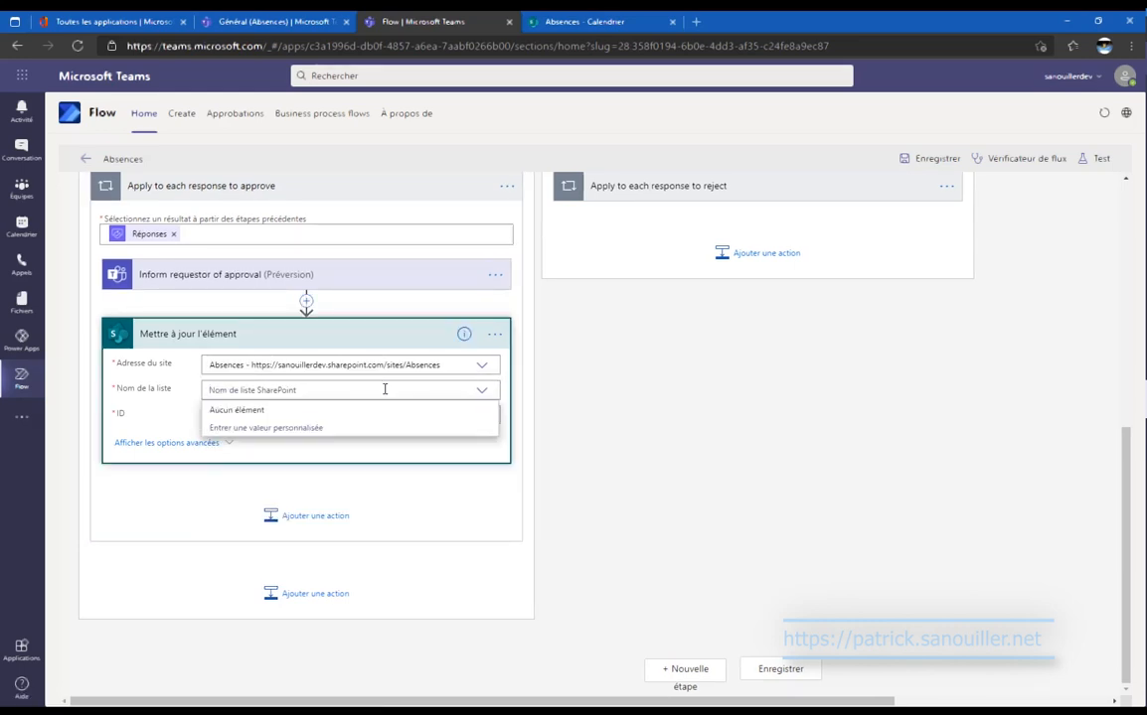
click(379, 428)
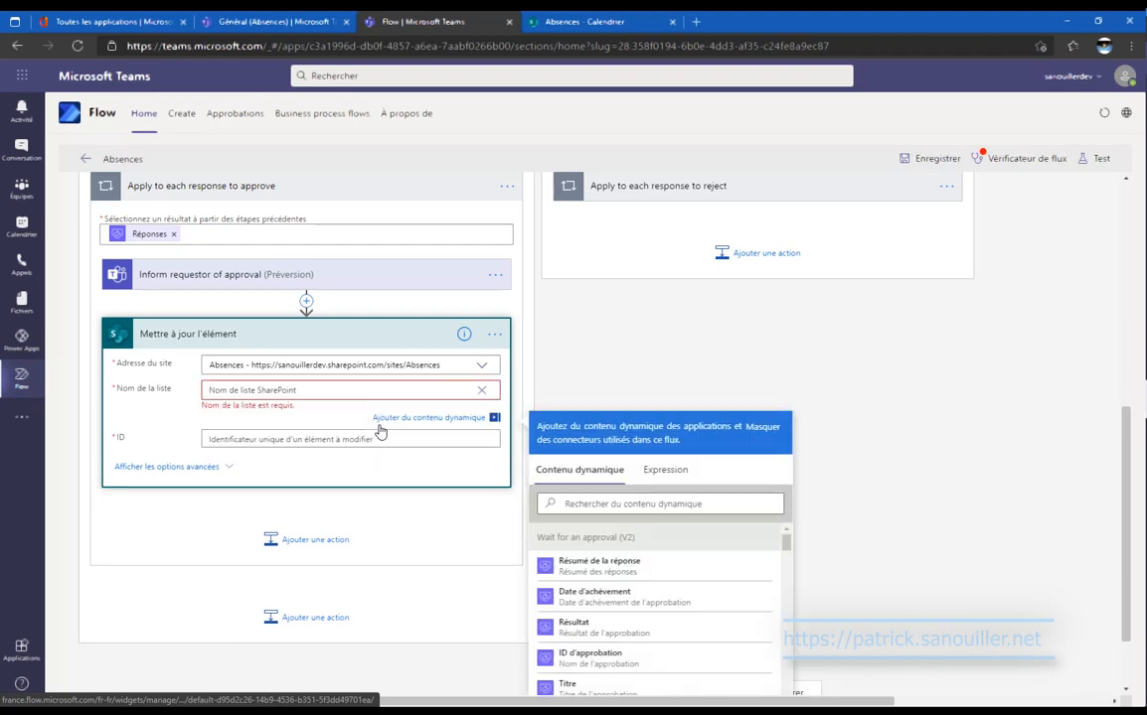
text(Absences)
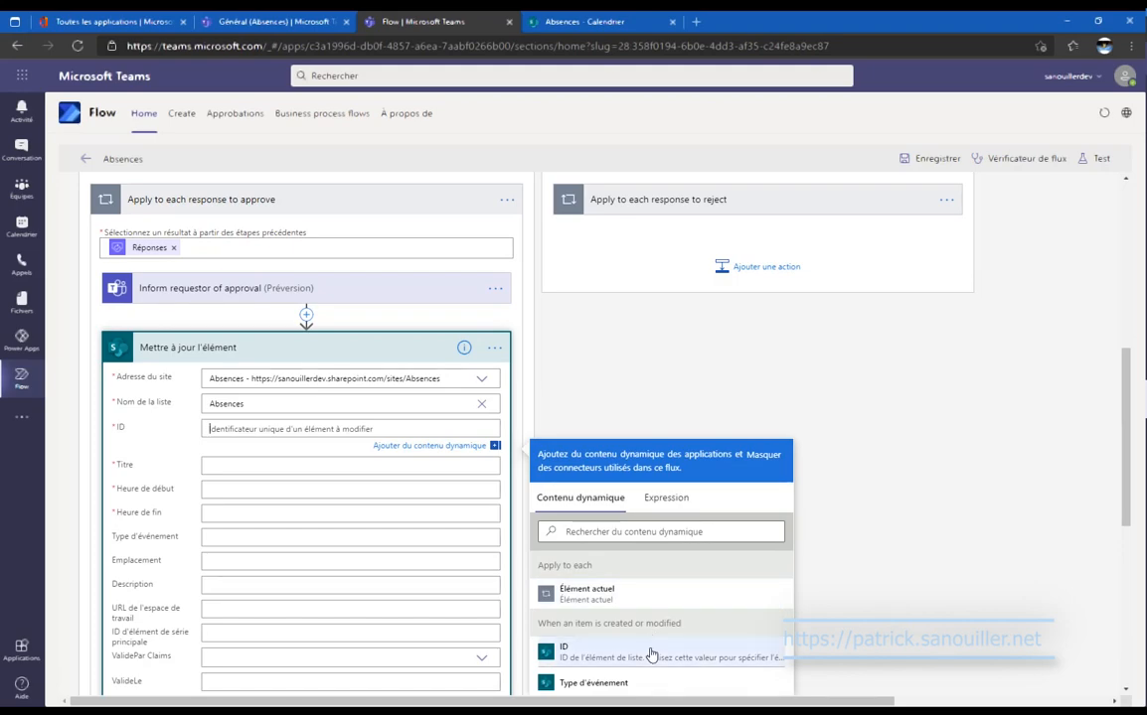
click(651, 654)
scroll(693, 398, up, 5)
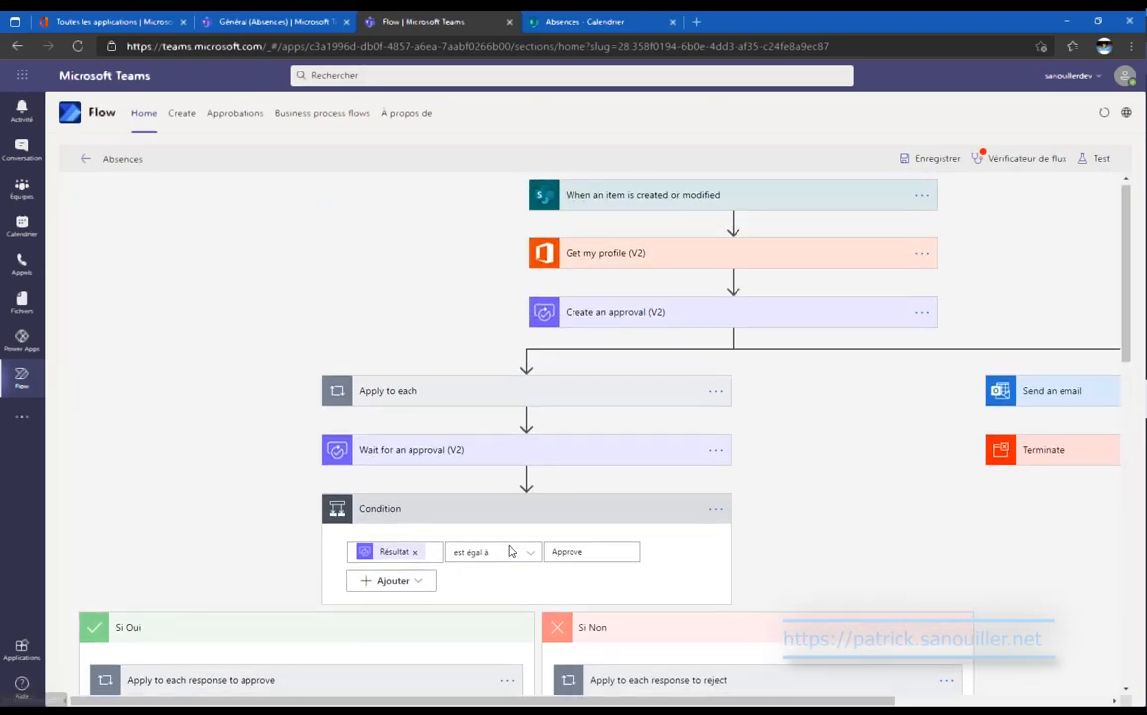
scroll(512, 542, down, 6)
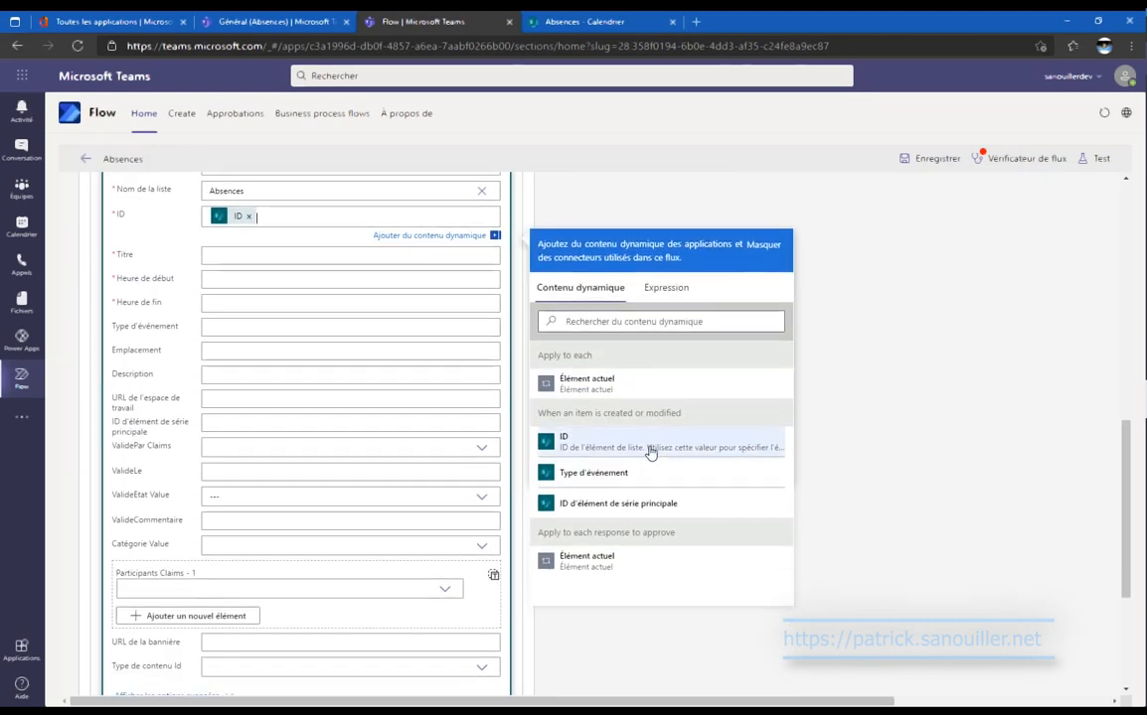
click(370, 258)
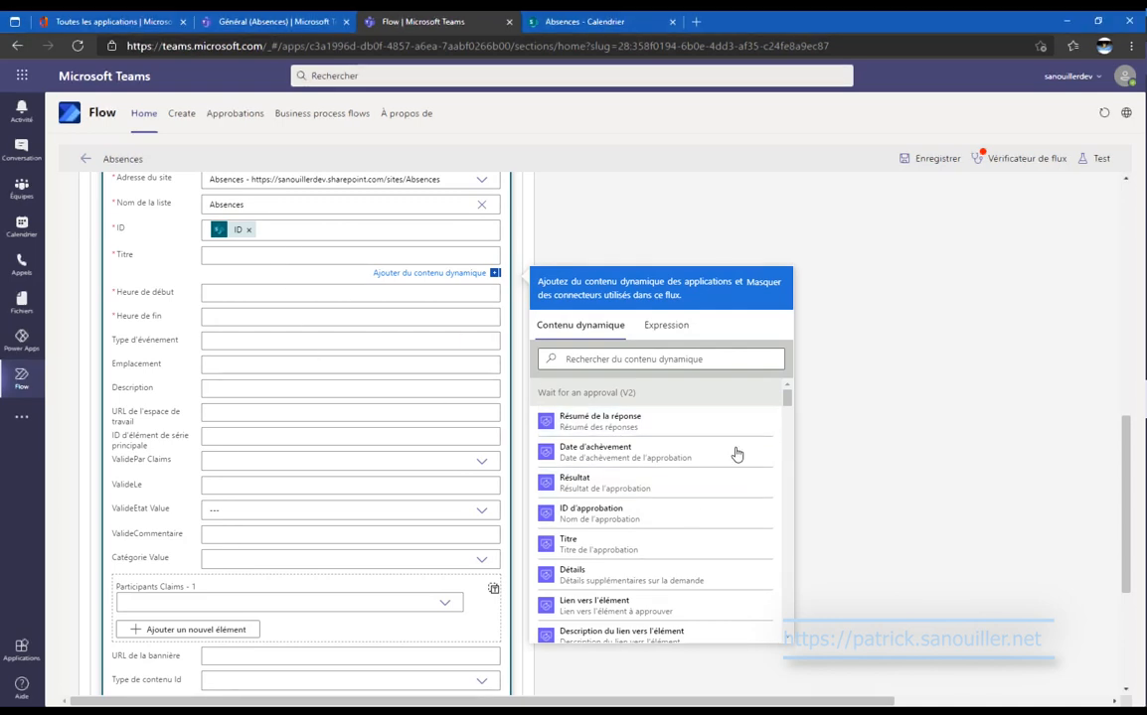
Map Titre, Heure de début and Heure de fin to the triggering item's matching fields.
scroll(736, 454, down, 5)
scroll(736, 454, down, 10)
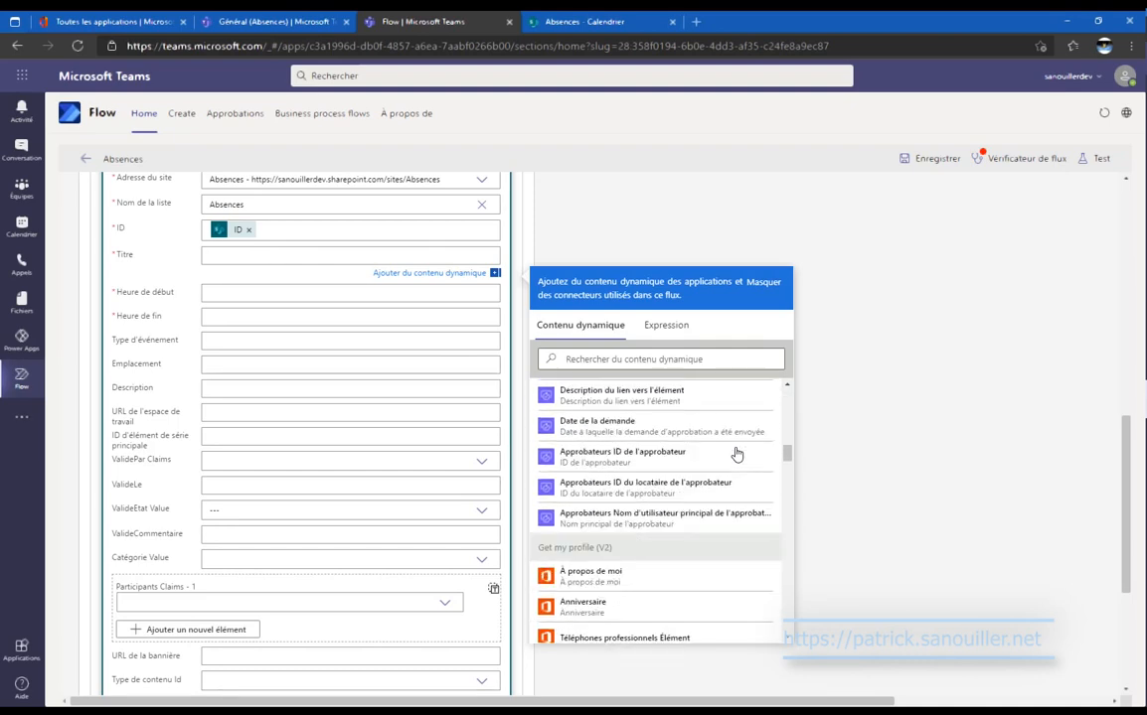
scroll(737, 454, down, 8)
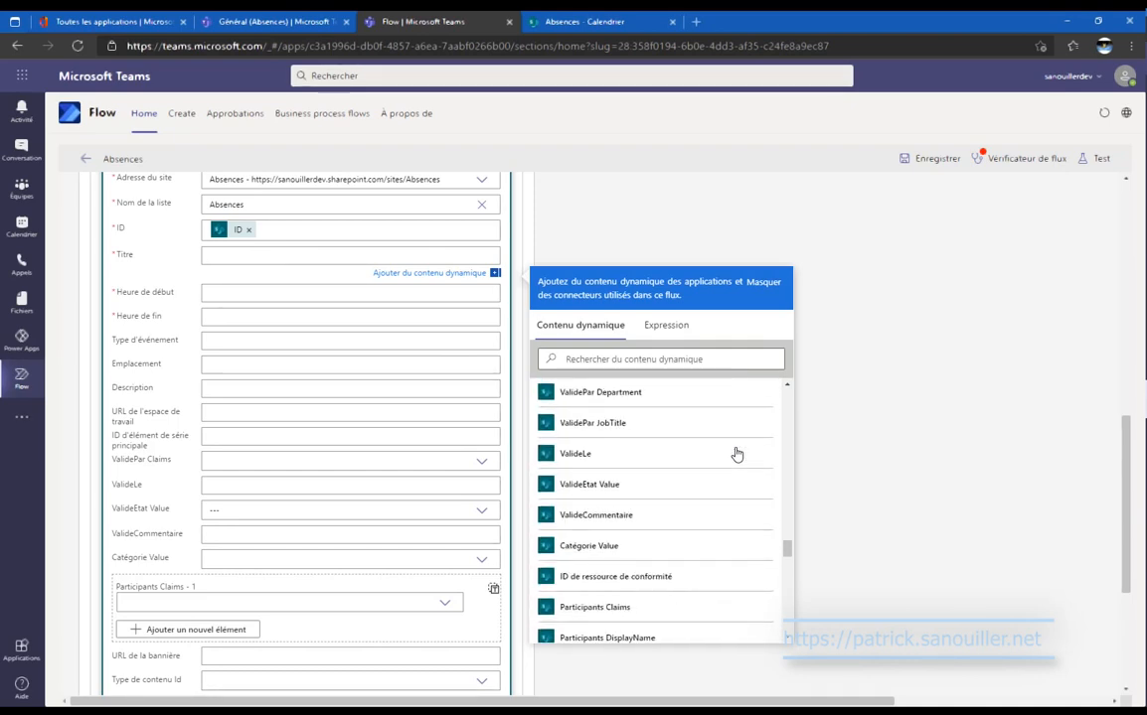
scroll(736, 454, up, 5)
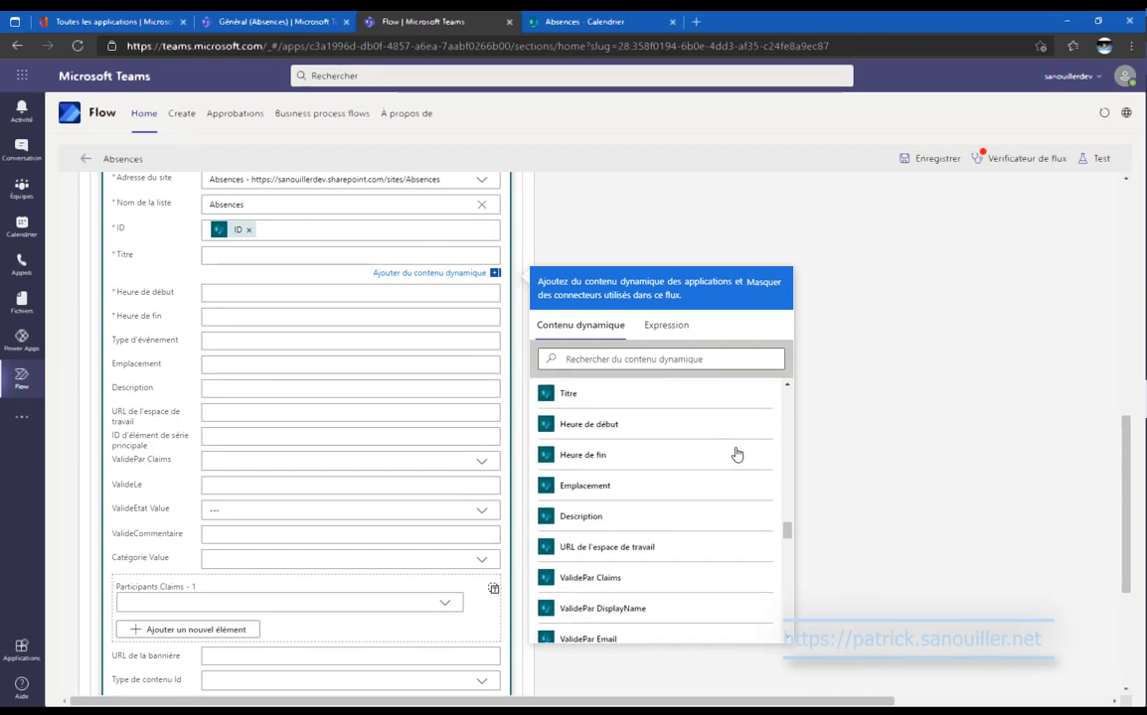
scroll(737, 454, down, 3)
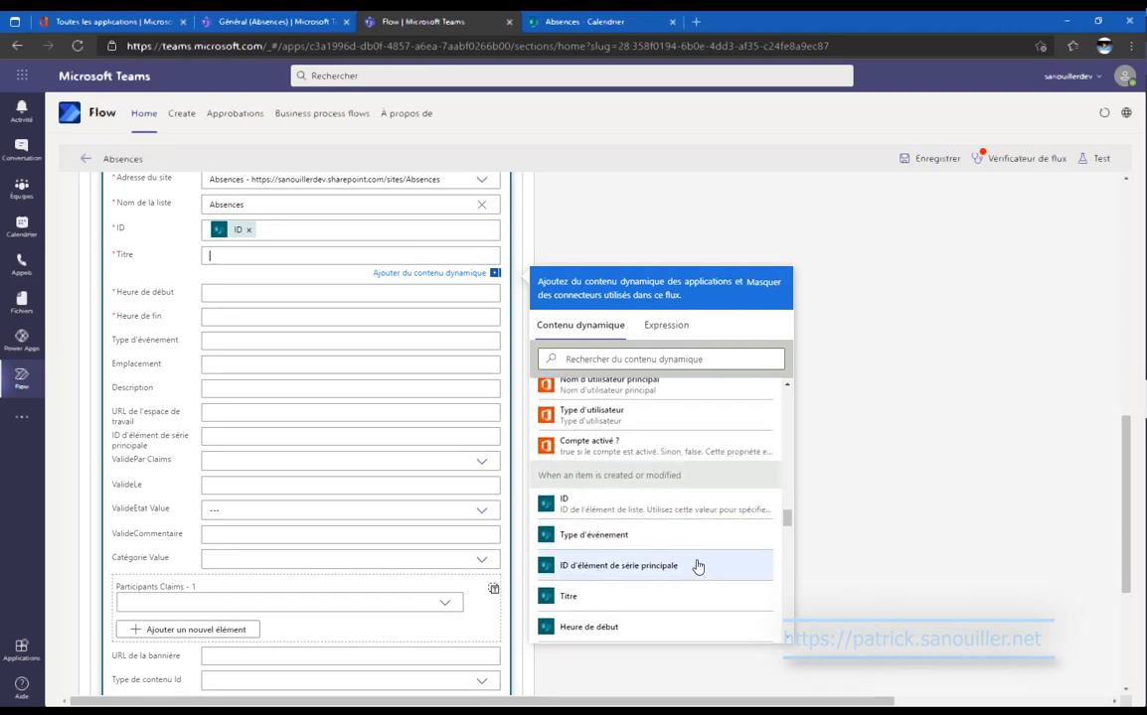
click(696, 599)
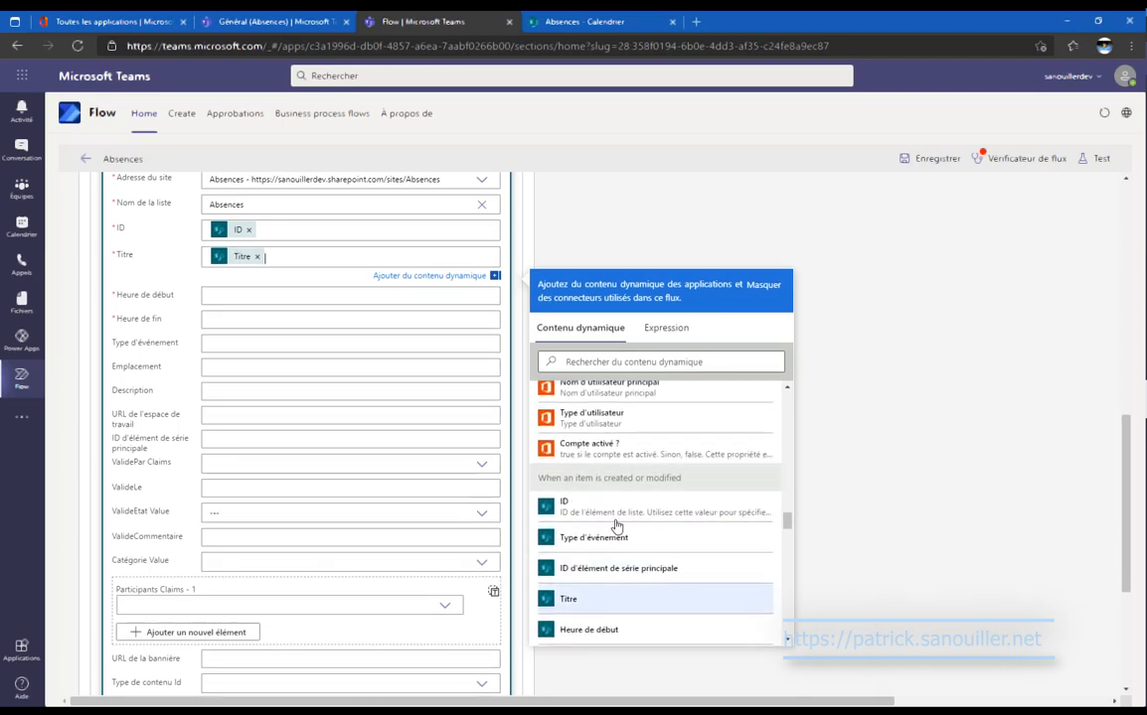
click(342, 300)
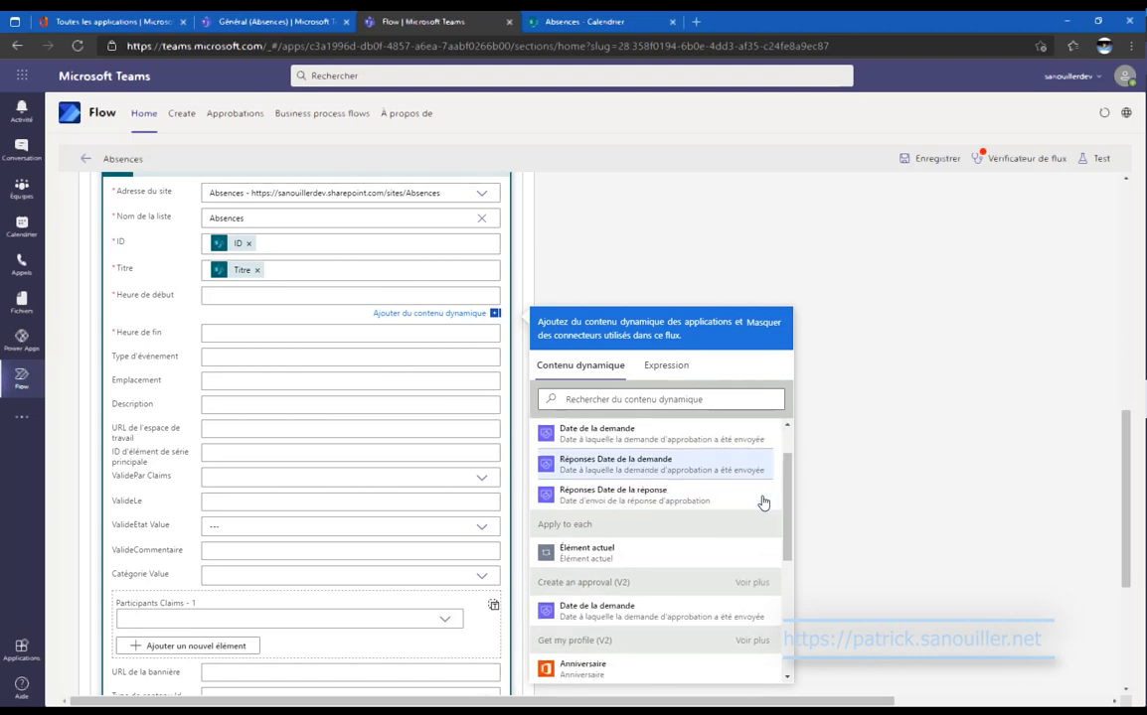
scroll(763, 504, down, 5)
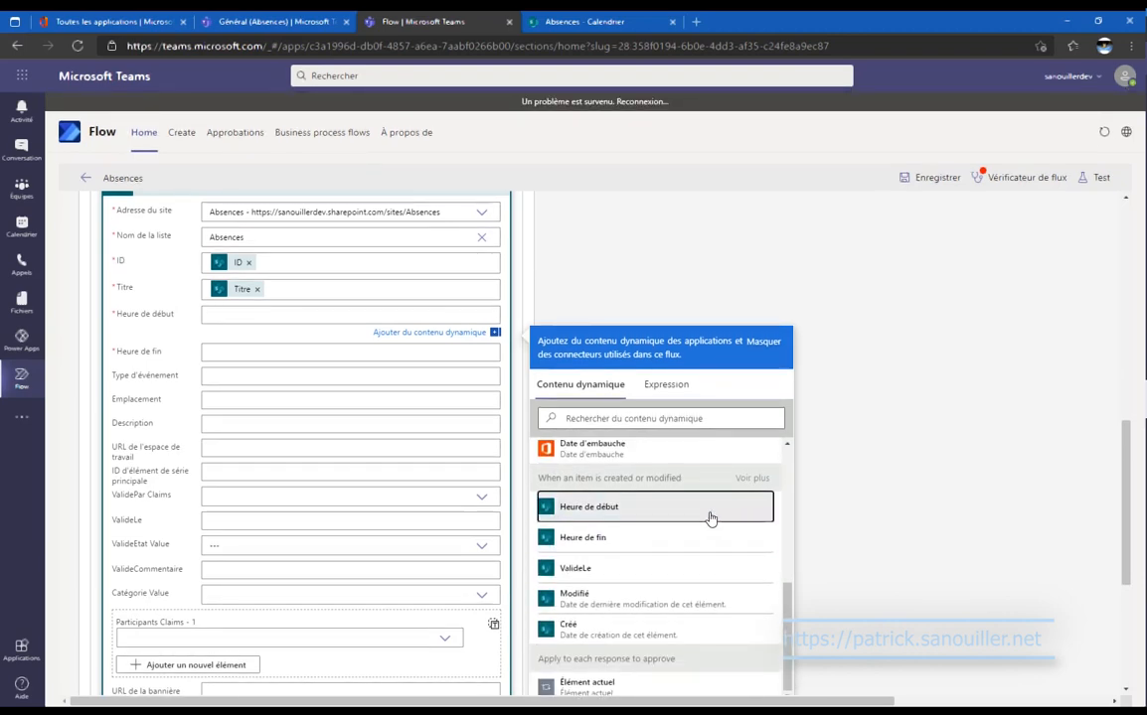
click(711, 518)
scroll(685, 562, down, 5)
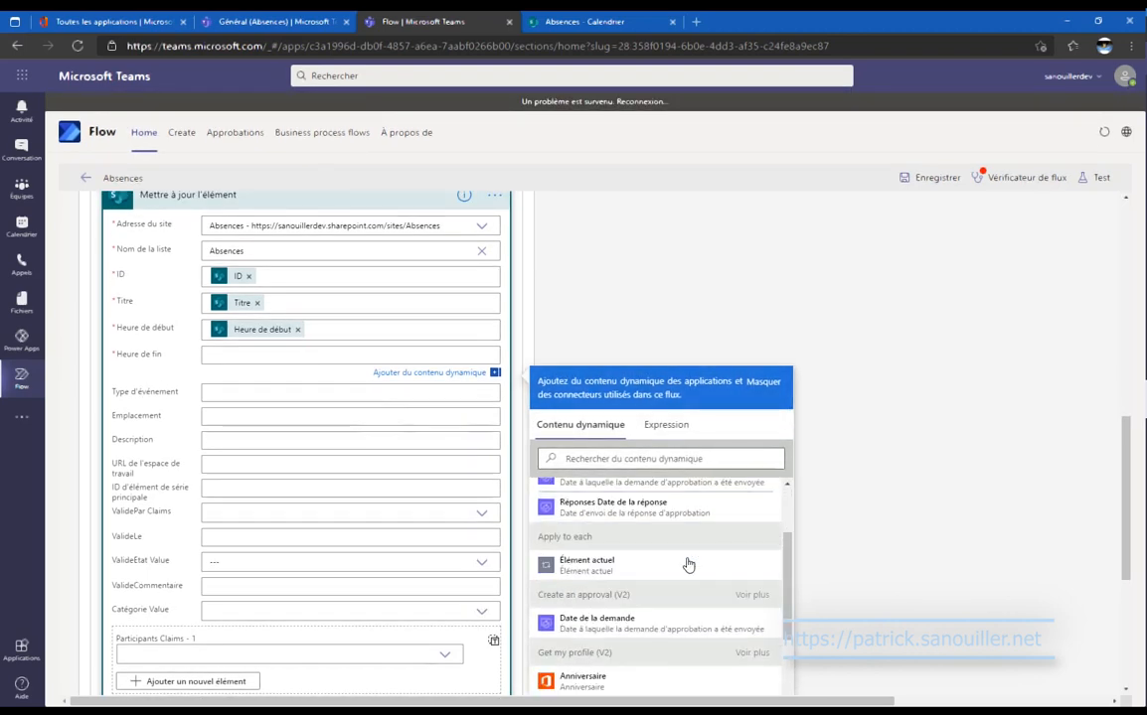
click(674, 597)
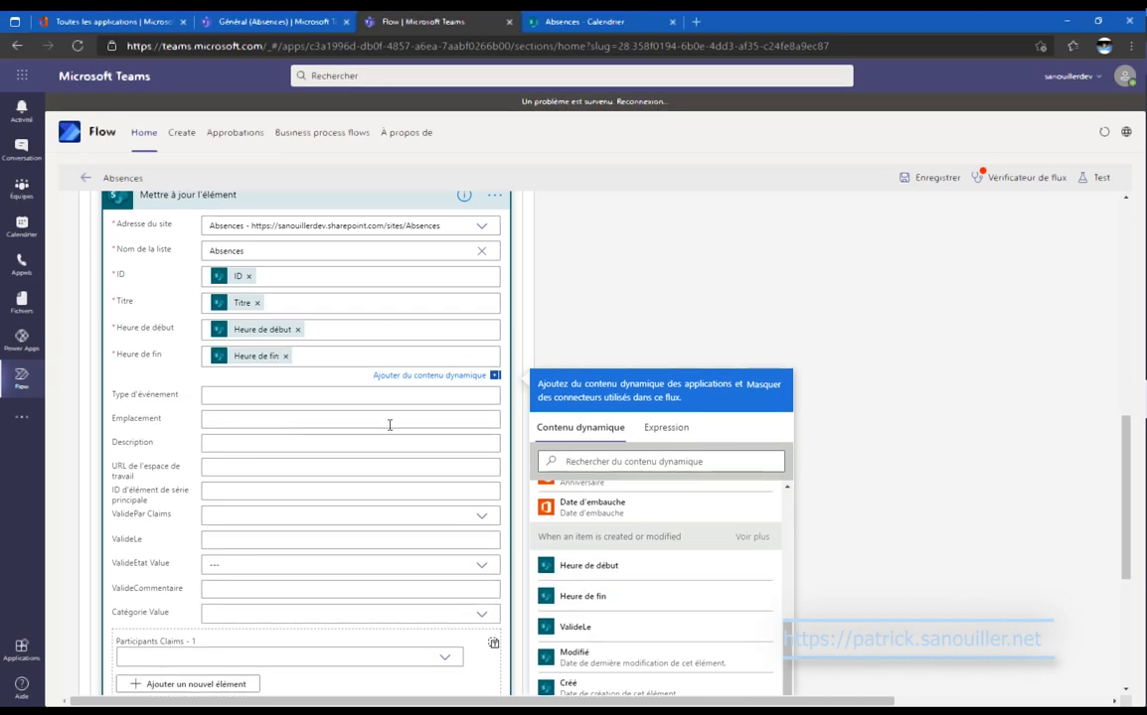
scroll(387, 437, down, 2)
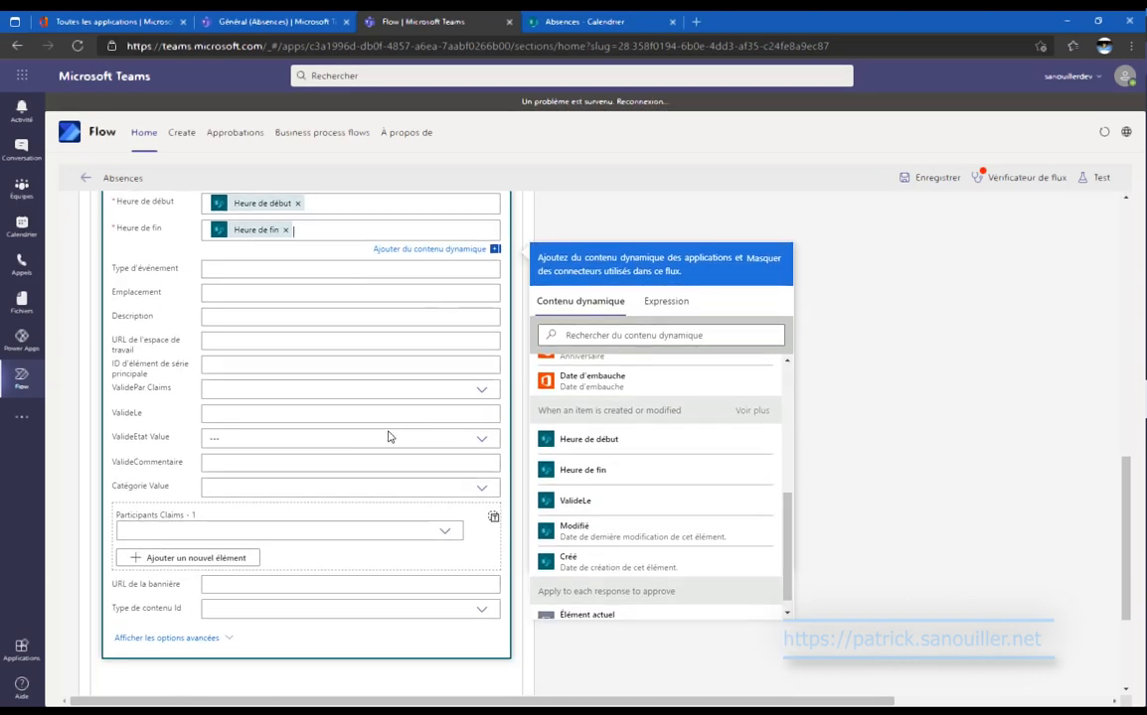
Map Description and Catégorie Value to the triggering item's Description and Catégorie Value.
click(374, 320)
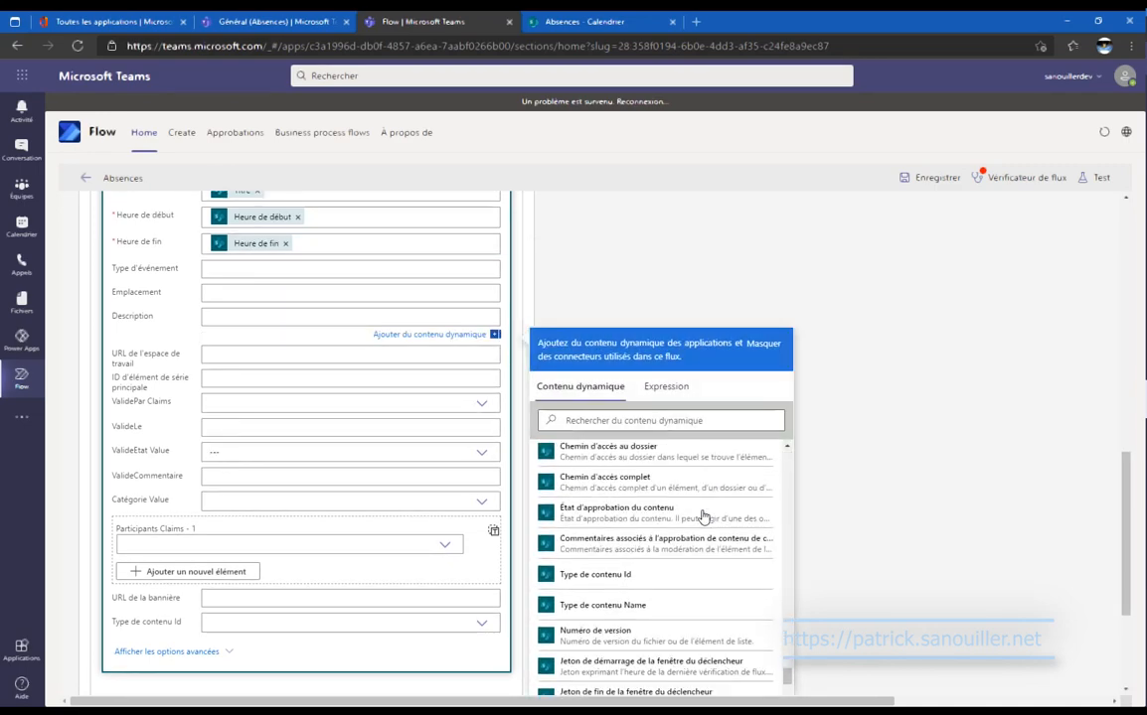
scroll(709, 551, up, 5)
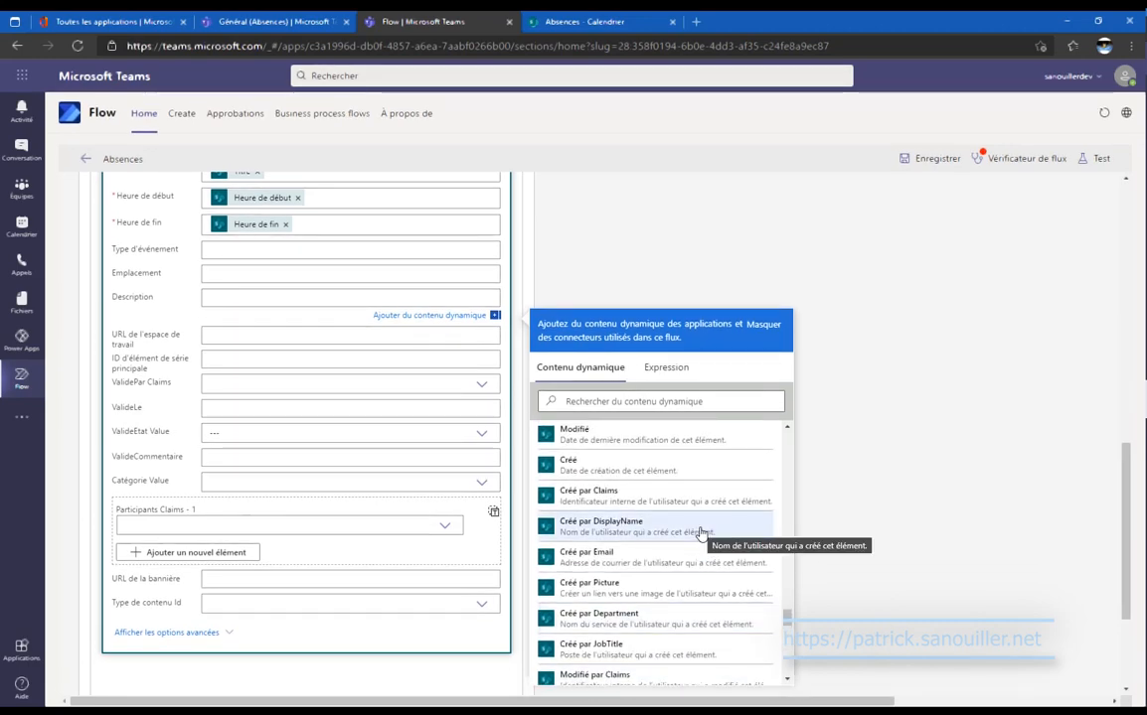
scroll(701, 534, down, 3)
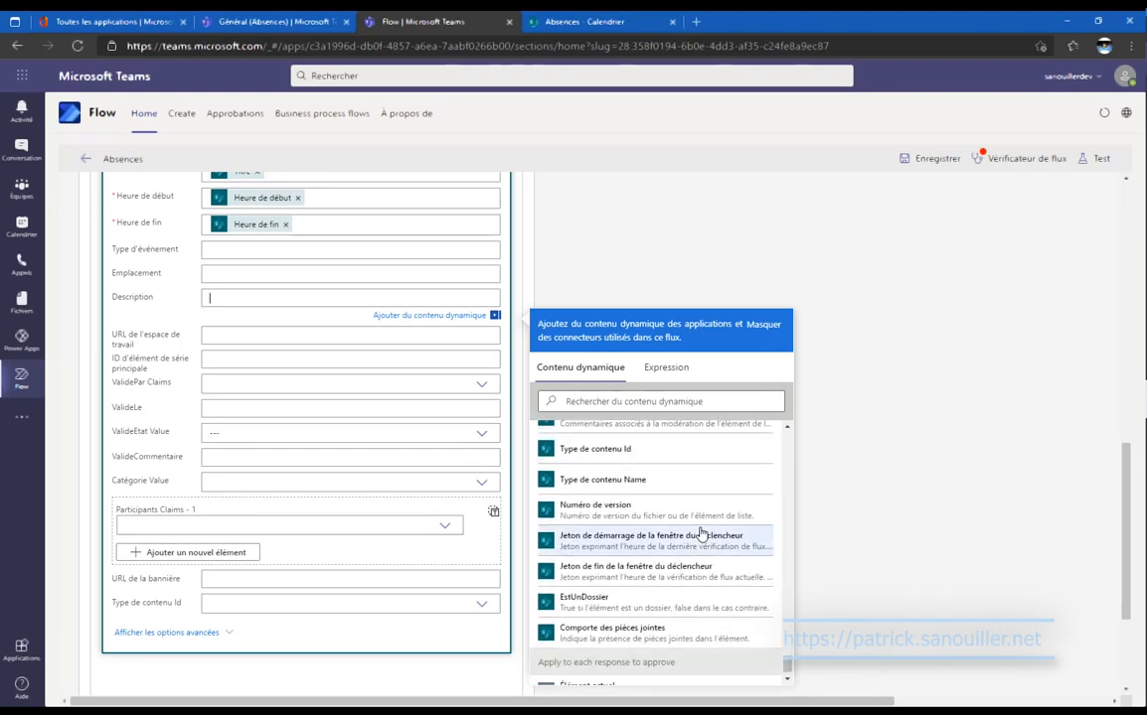
scroll(701, 534, up, 1)
scroll(701, 534, up, 5)
scroll(701, 534, up, 6)
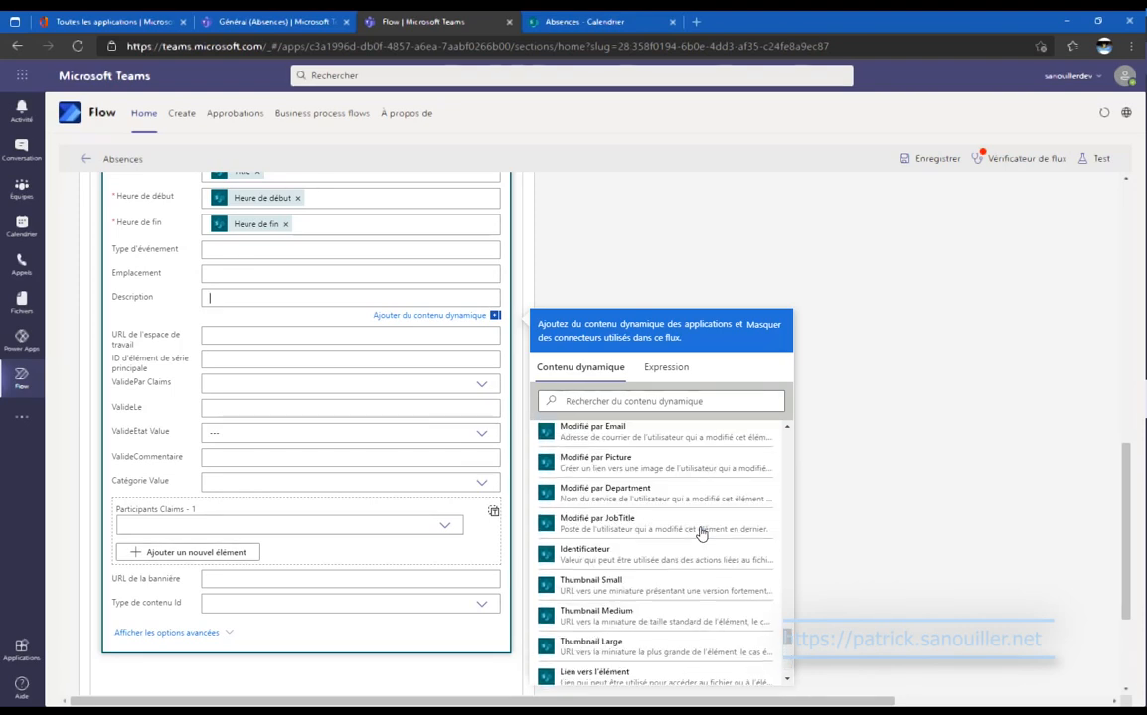
scroll(700, 533, up, 6)
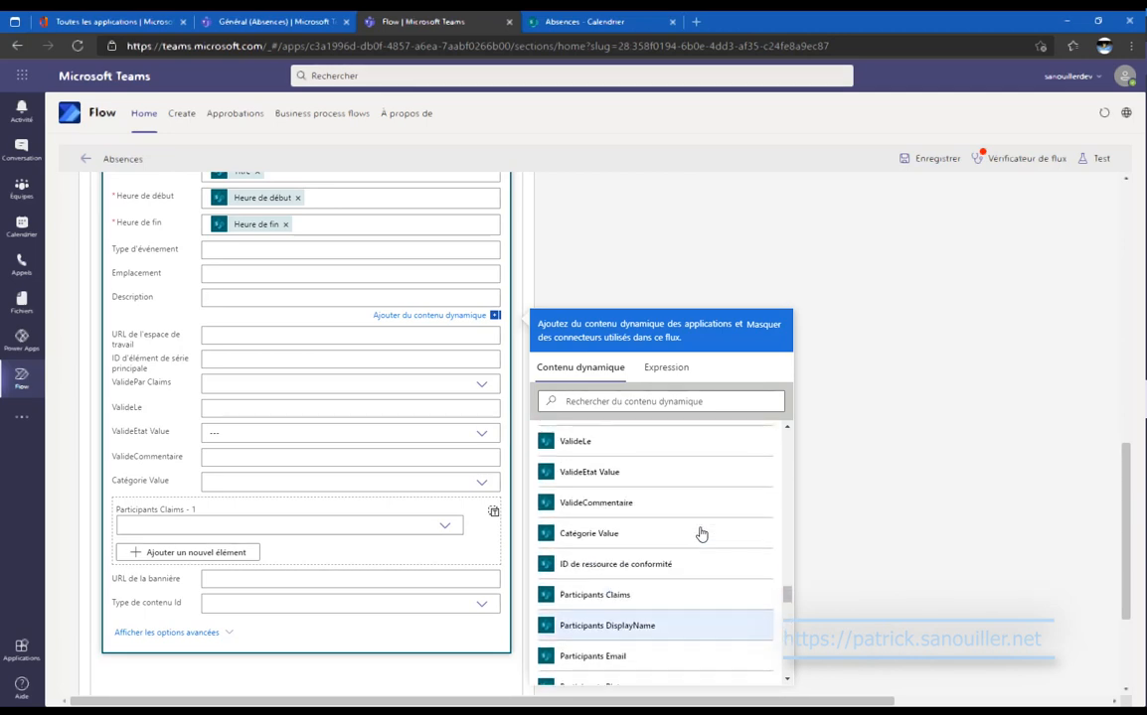
scroll(700, 534, up, 5)
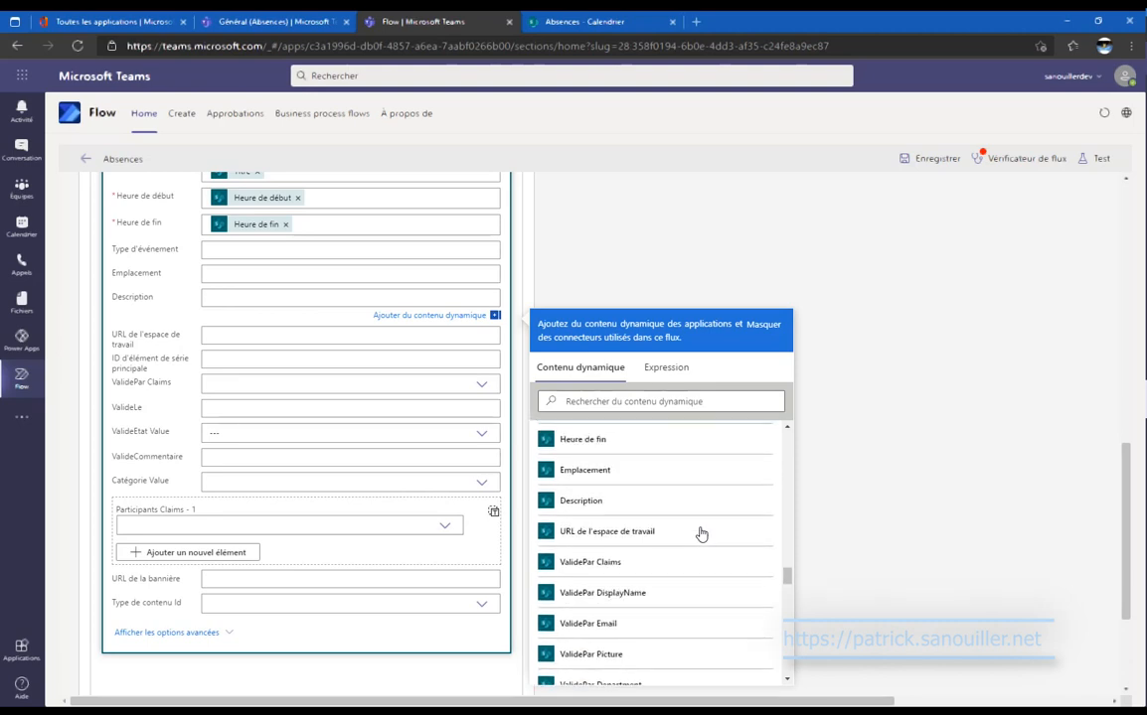
click(586, 501)
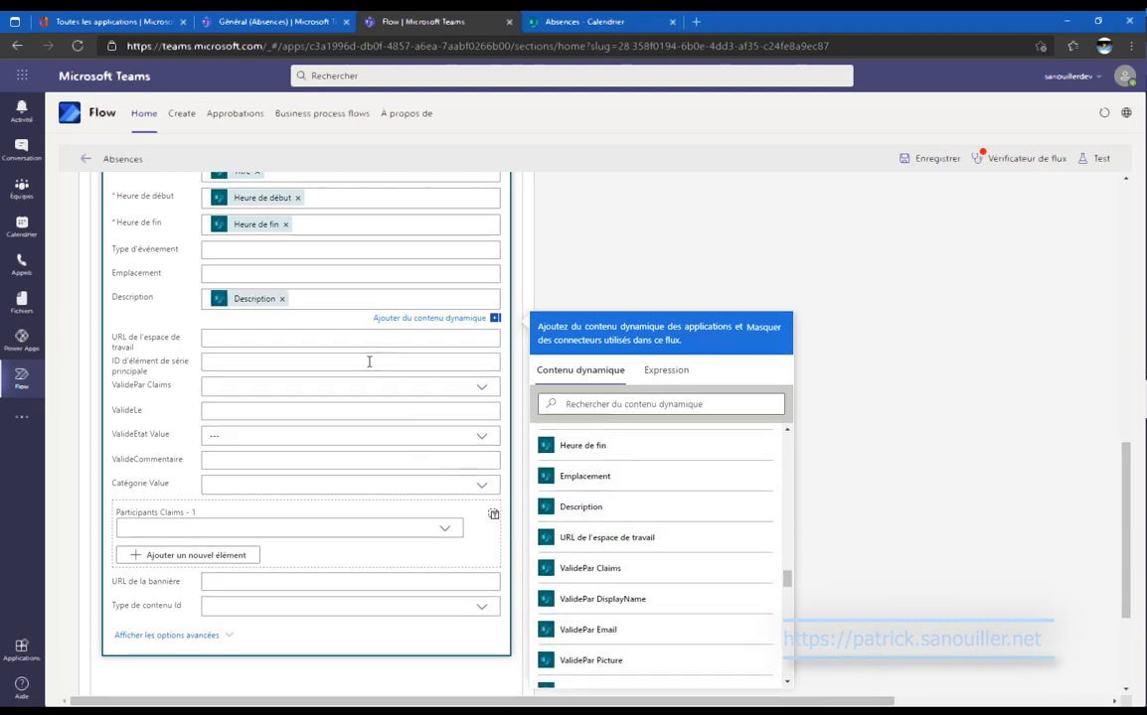
click(350, 409)
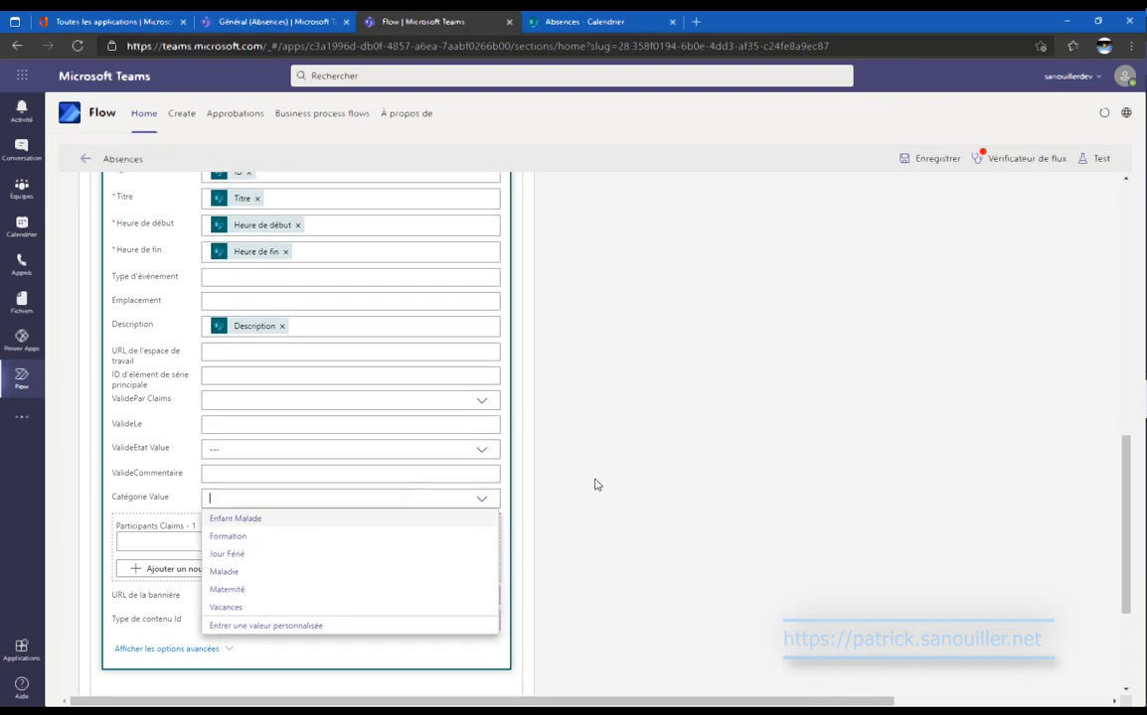
click(320, 625)
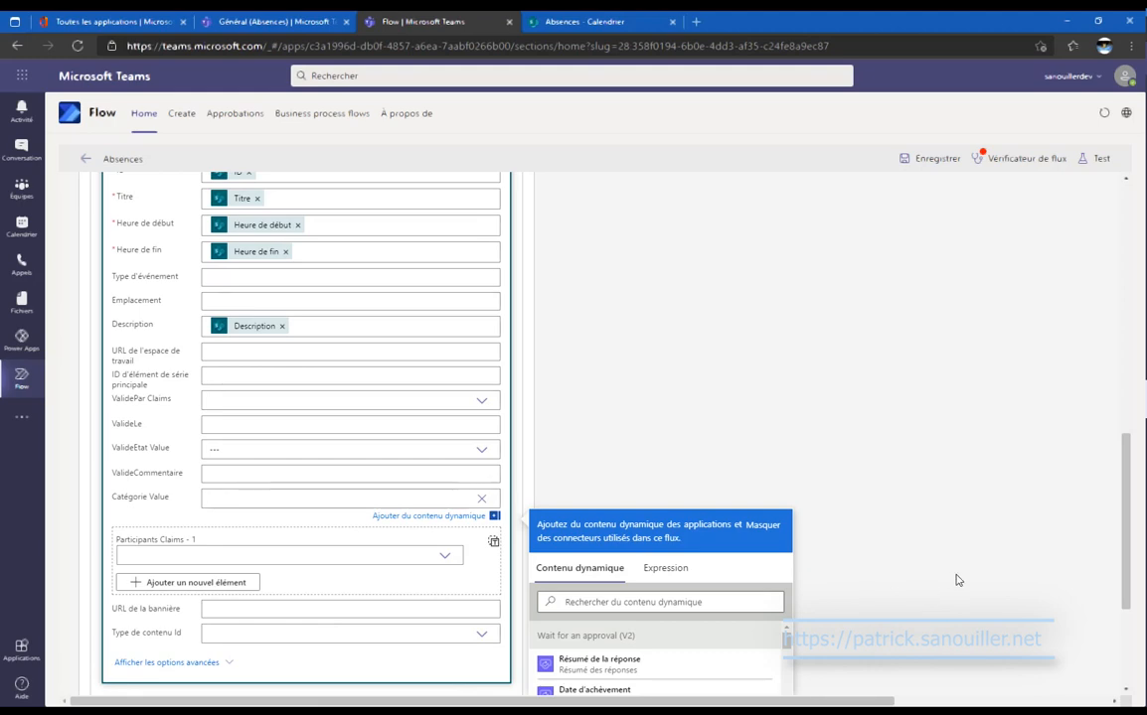
scroll(878, 588, down, 2)
scroll(697, 583, down, 5)
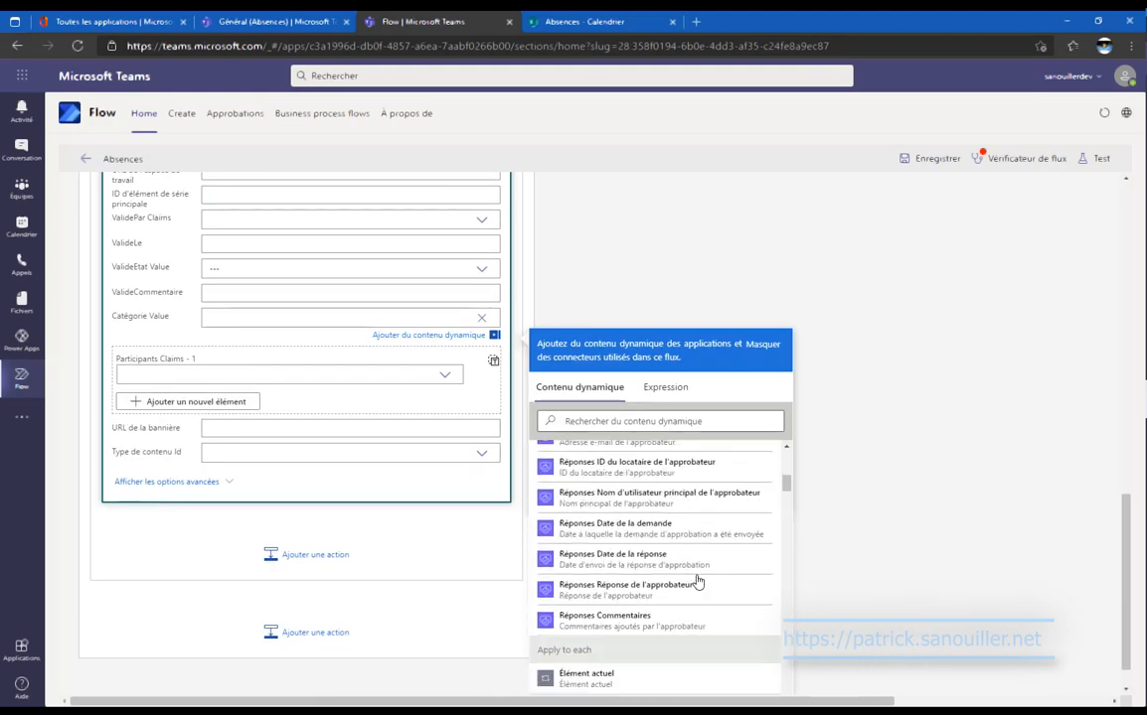
scroll(696, 582, down, 15)
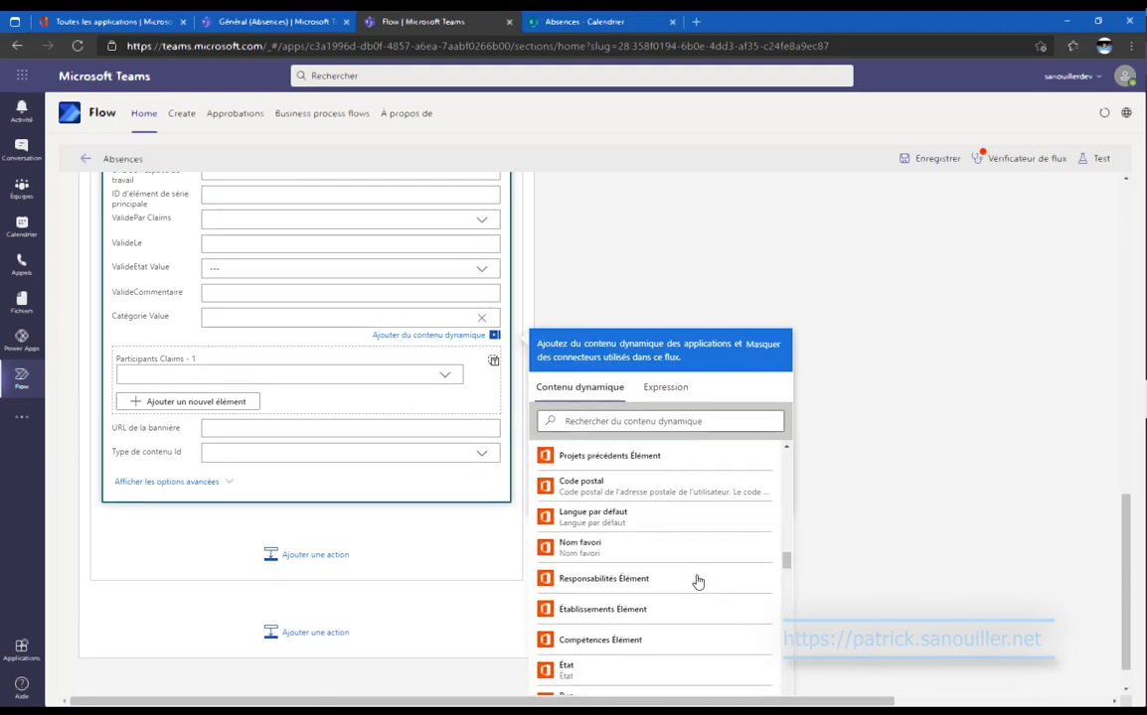
scroll(697, 583, down, 5)
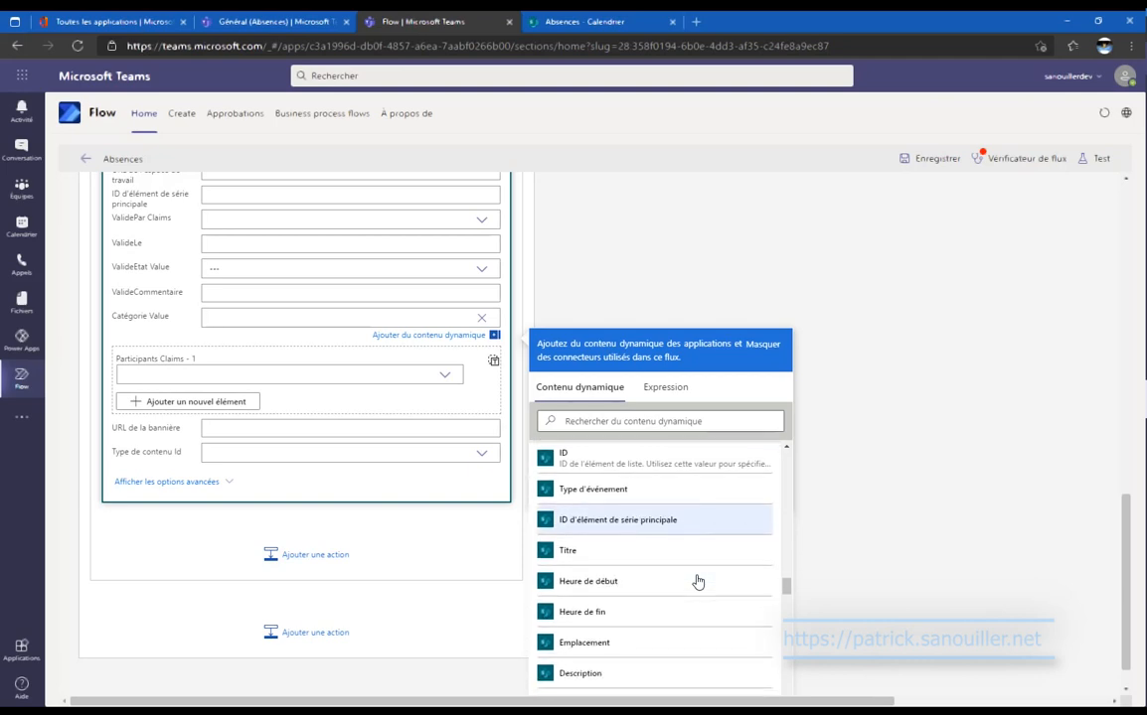
scroll(697, 582, down, 4)
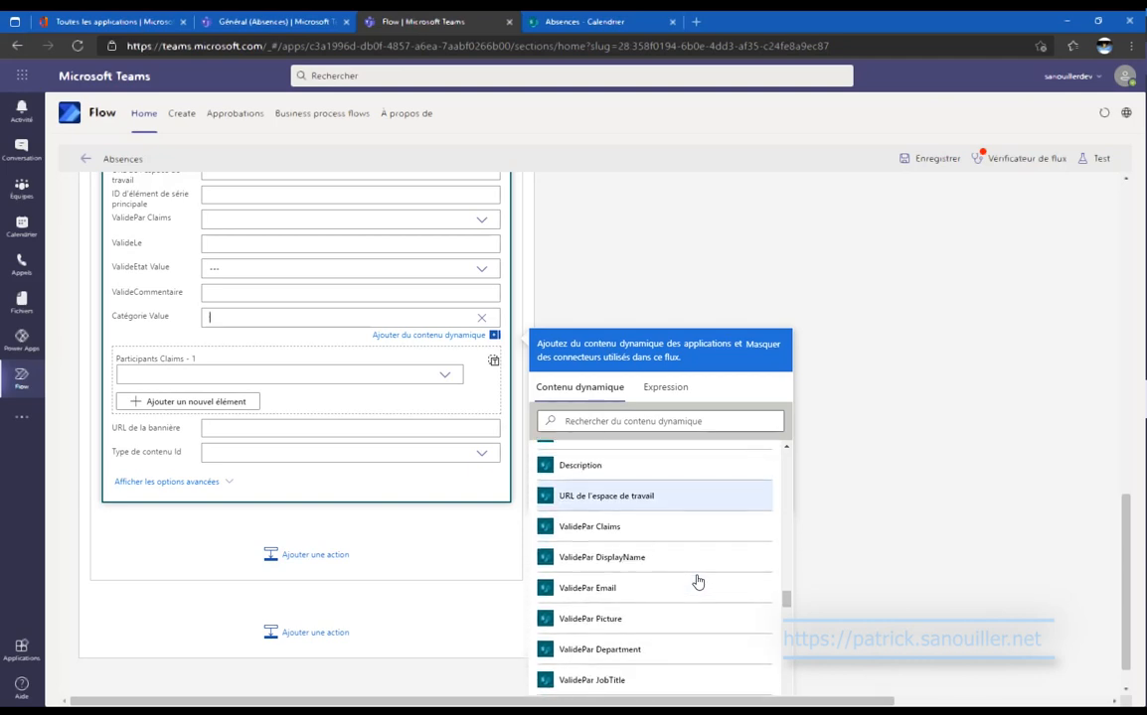
scroll(696, 582, down, 3)
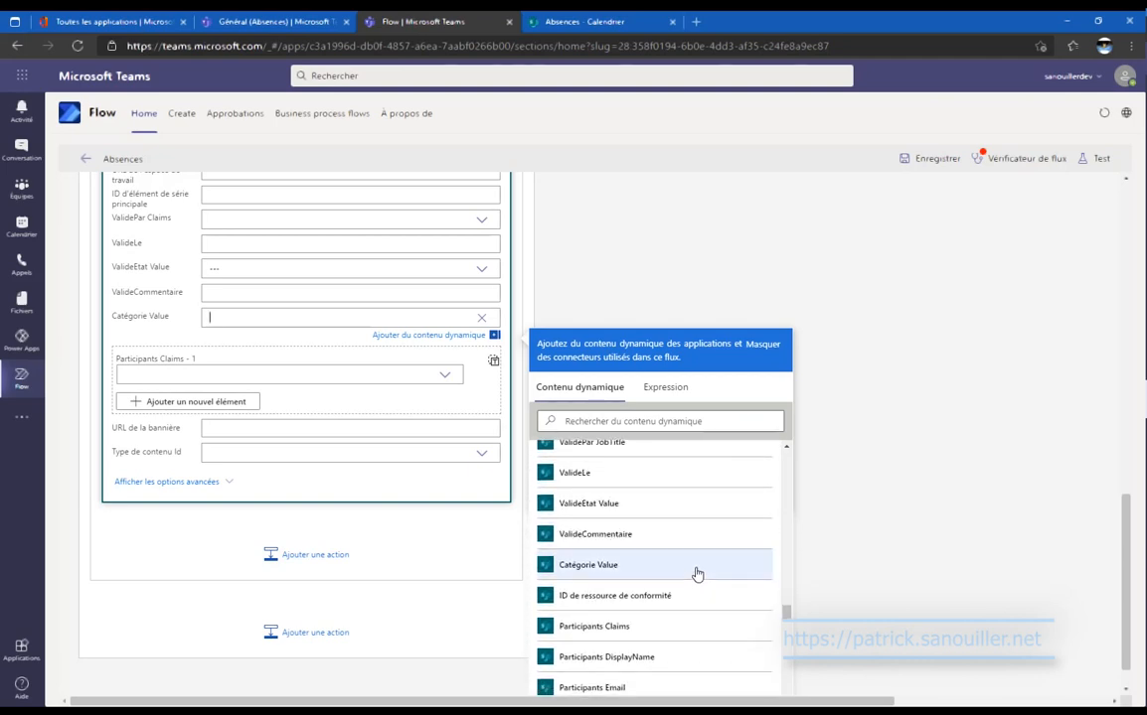
click(695, 573)
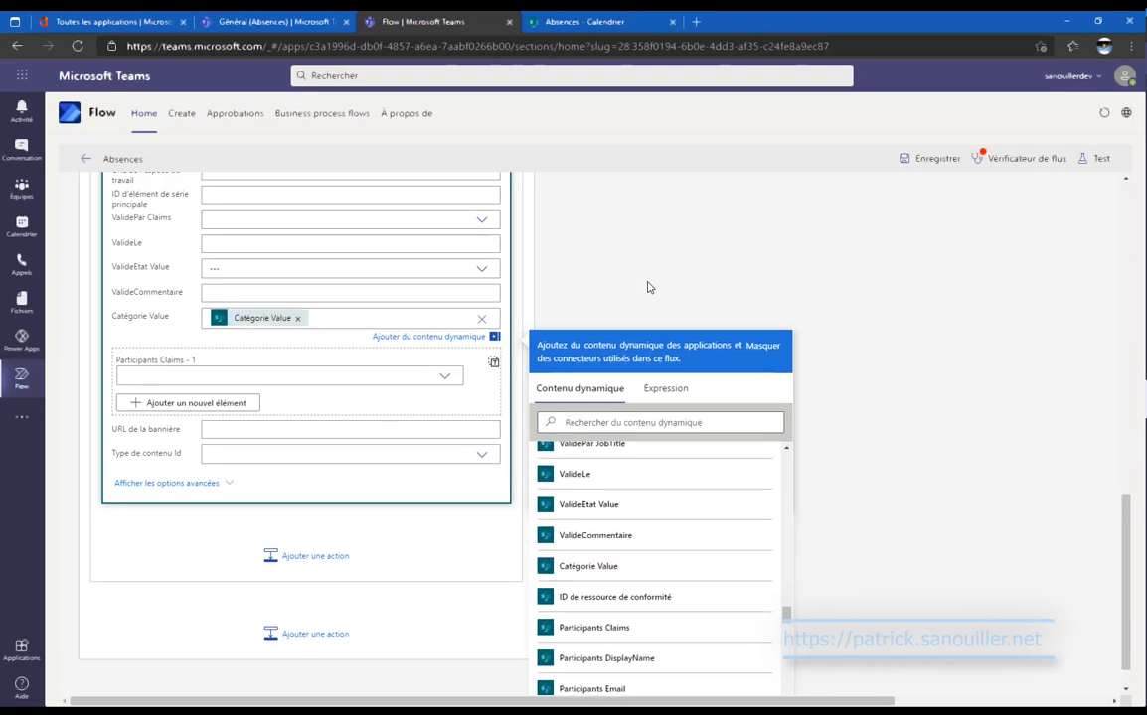
click(654, 305)
scroll(654, 305, up, 2)
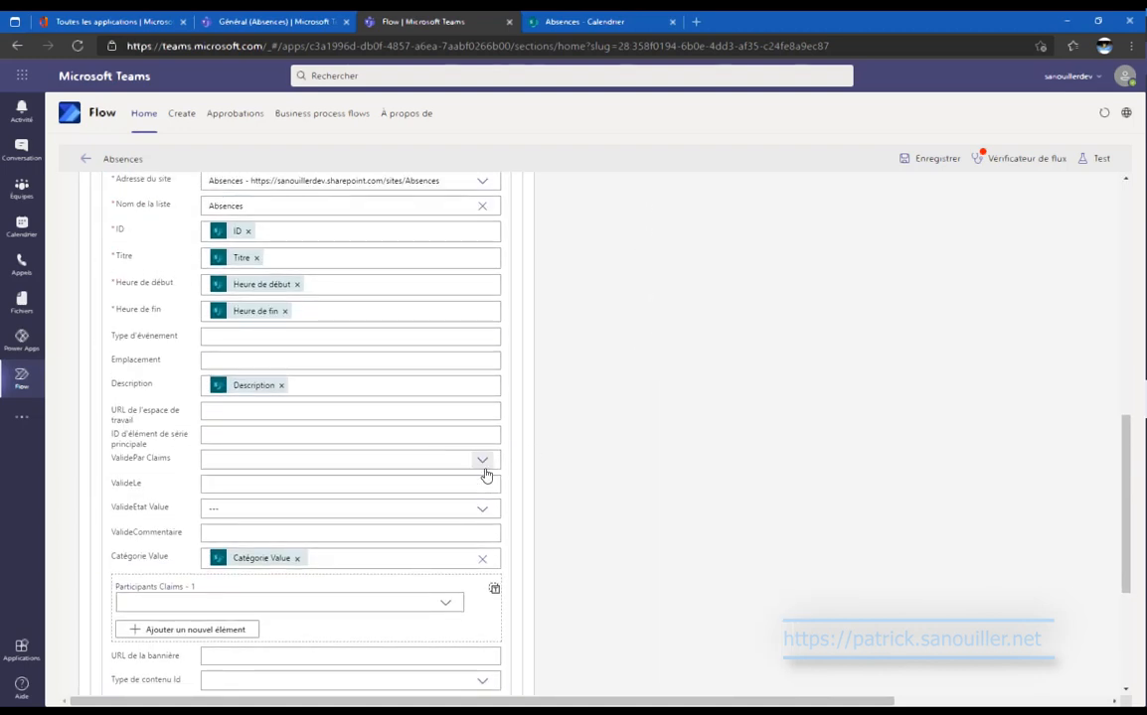
scroll(646, 428, up, 10)
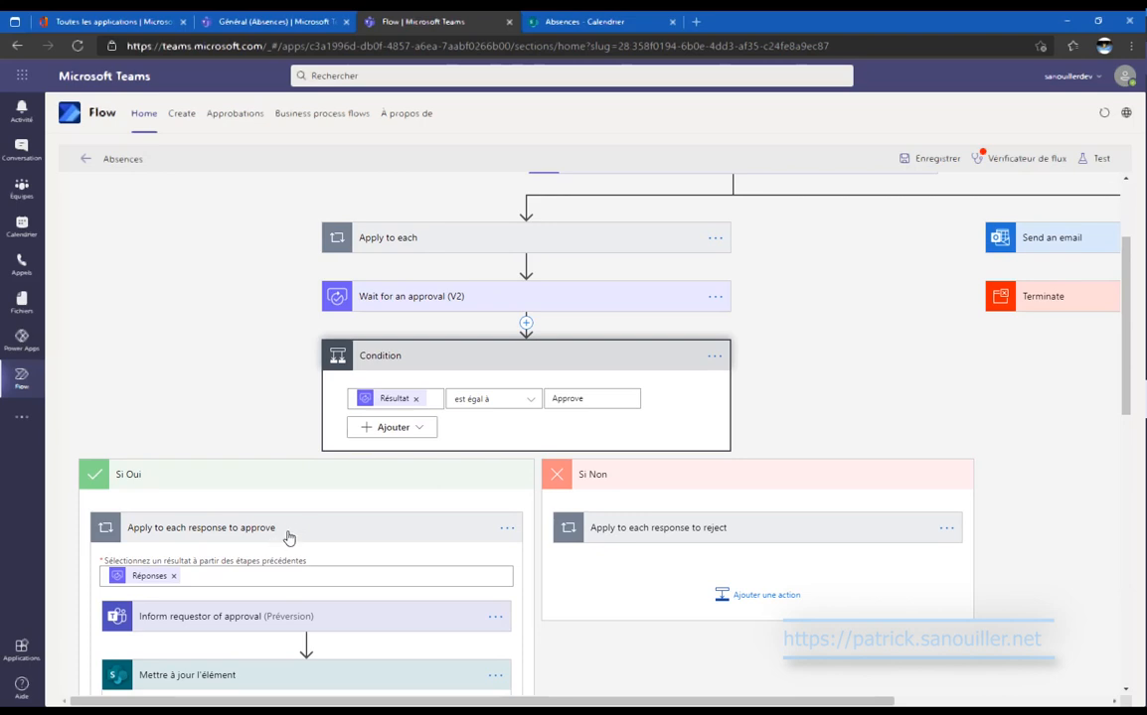
scroll(330, 495, down, 10)
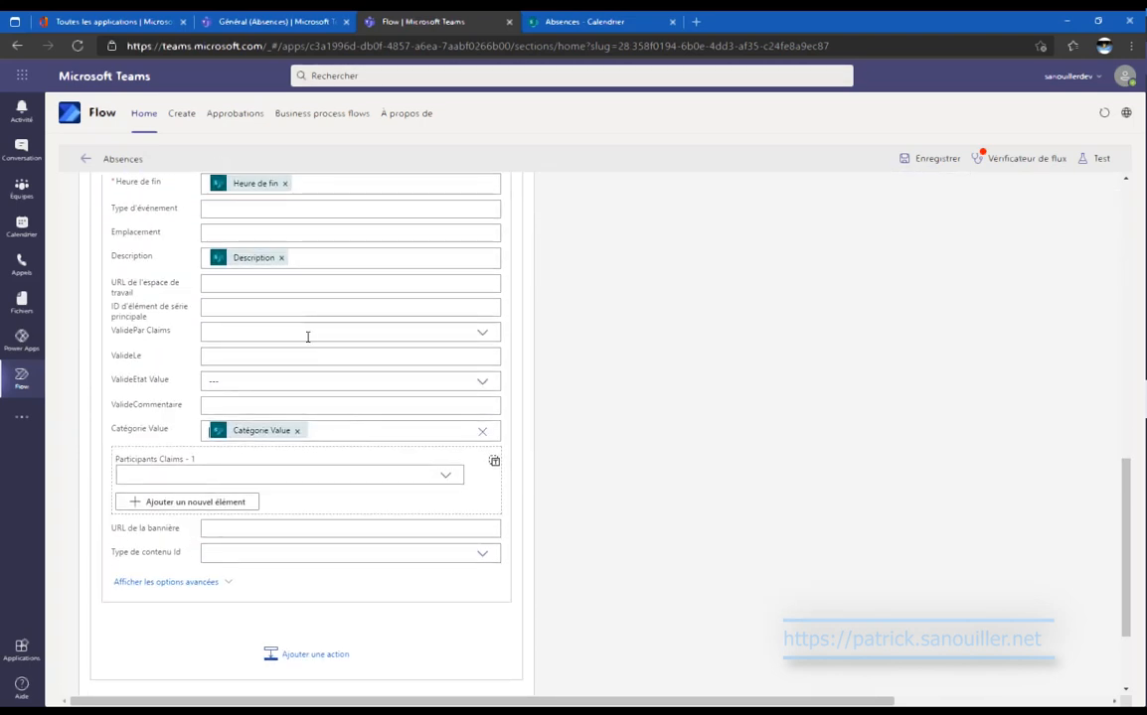
Set ValidePar Claims to a custom value and ValideLe to the approval response date.
click(307, 335)
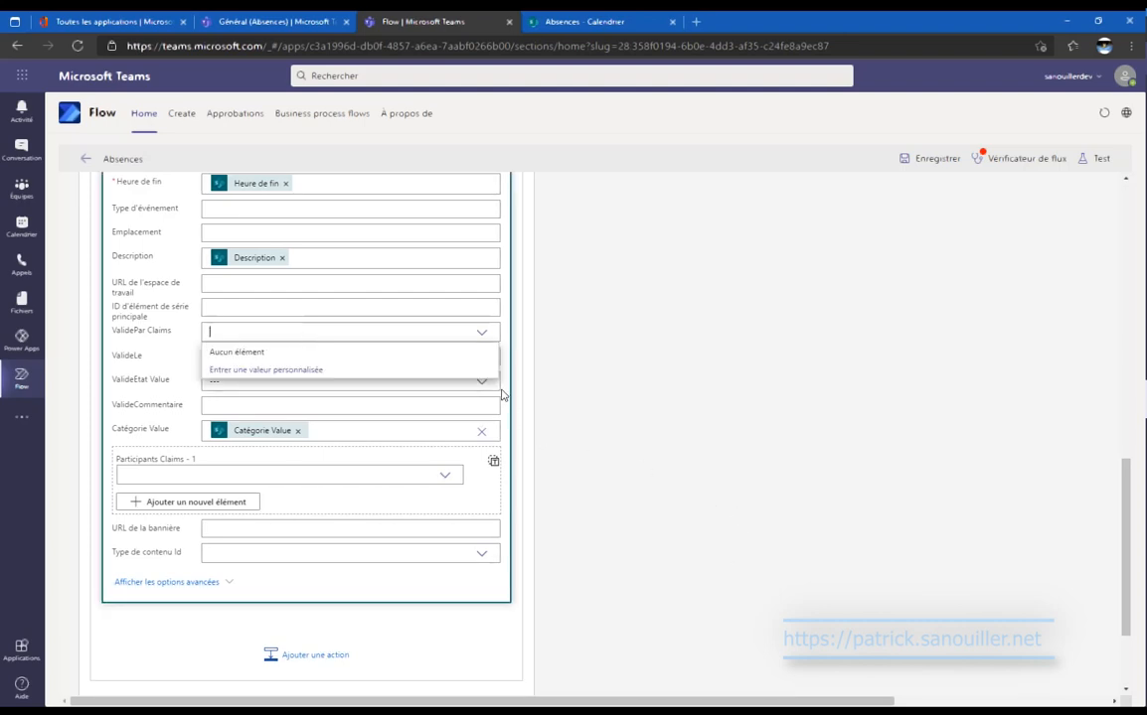
click(394, 370)
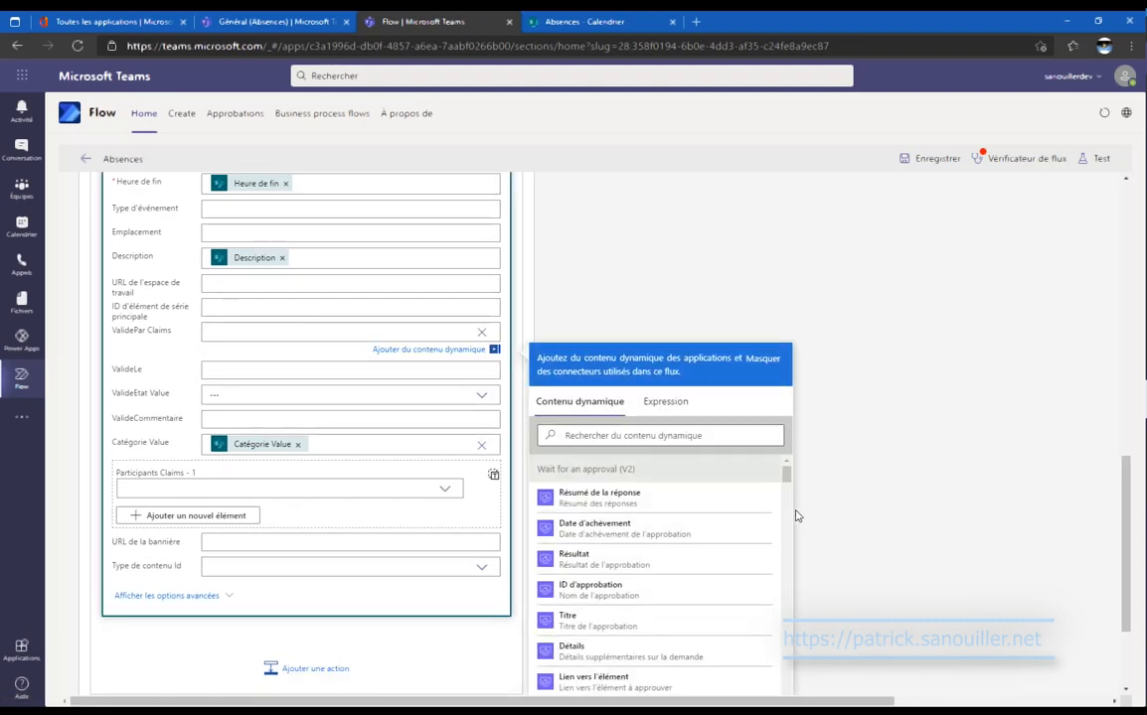
scroll(725, 512, down, 5)
scroll(733, 523, up, 2)
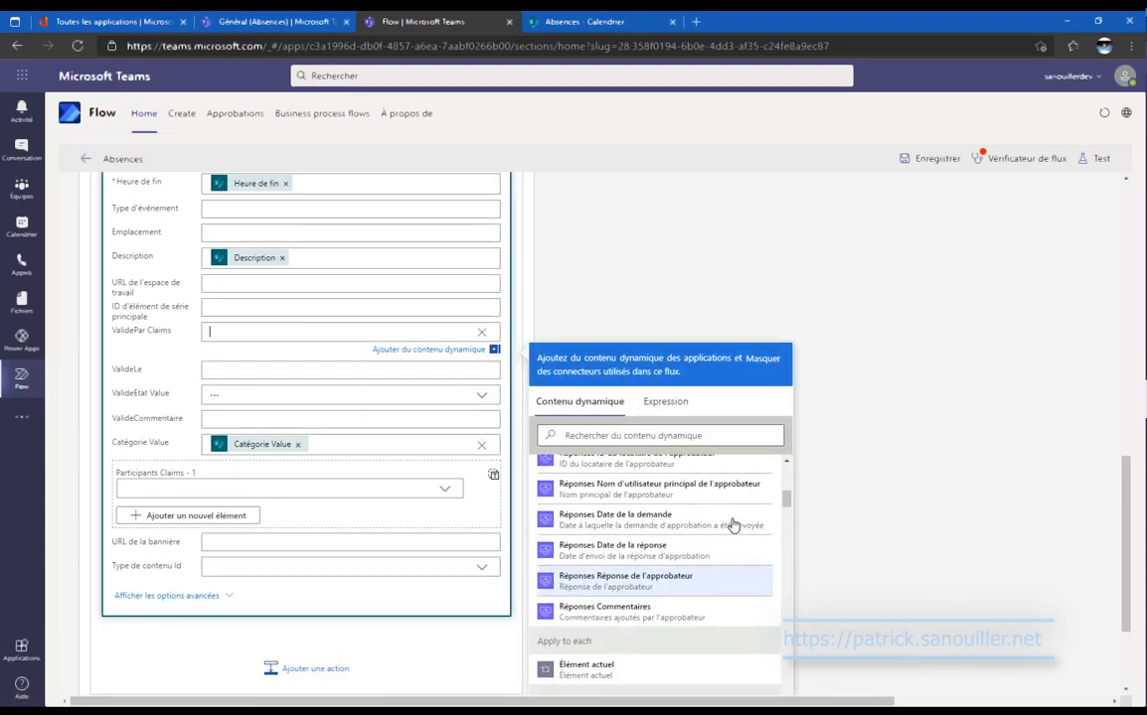
scroll(733, 524, up, 3)
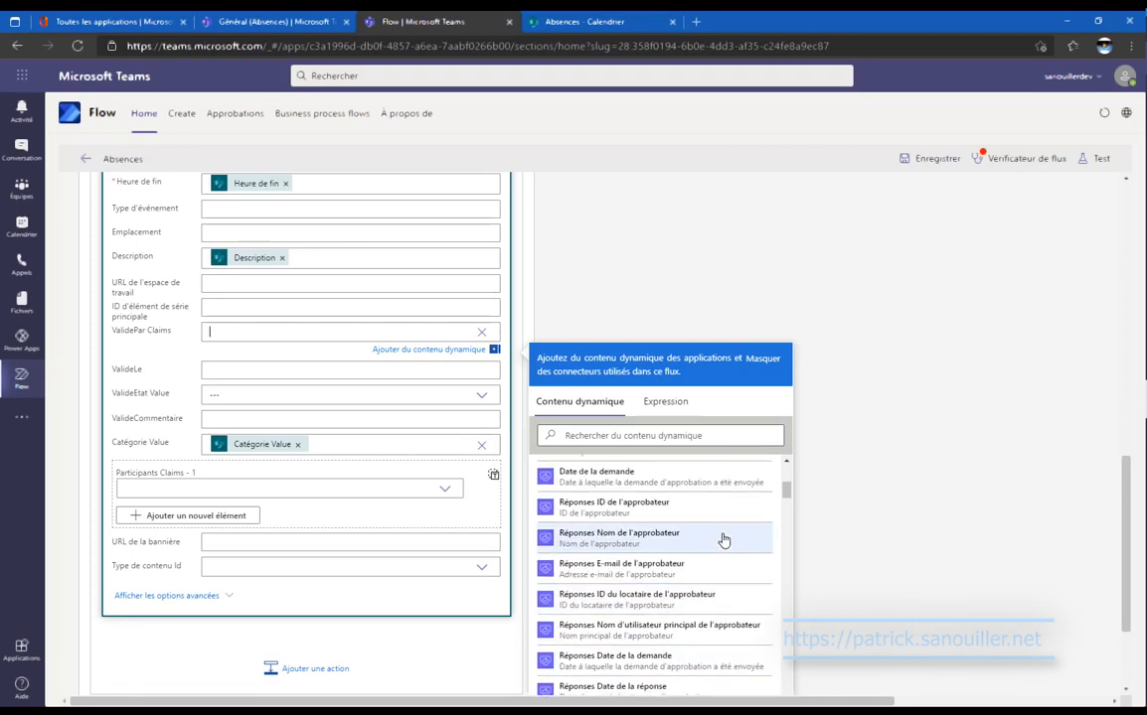
click(334, 366)
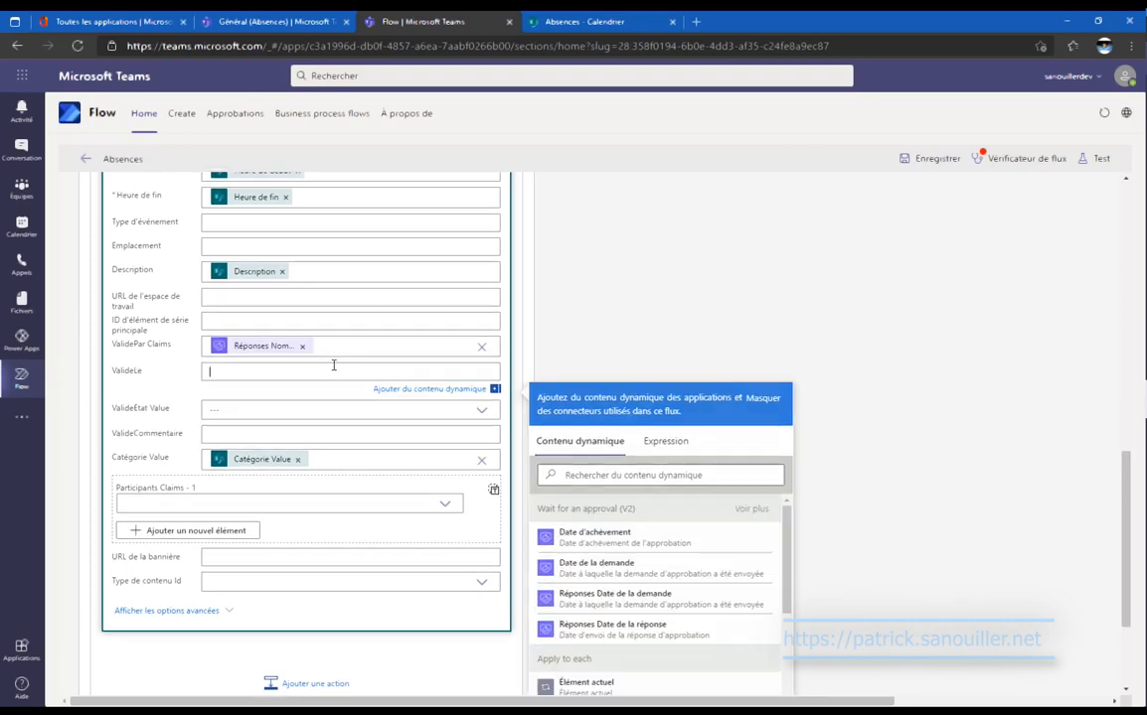
click(729, 630)
Set ValideEtat Value to Oui and fill ValideCommentaire with the approver's response comments.
click(378, 410)
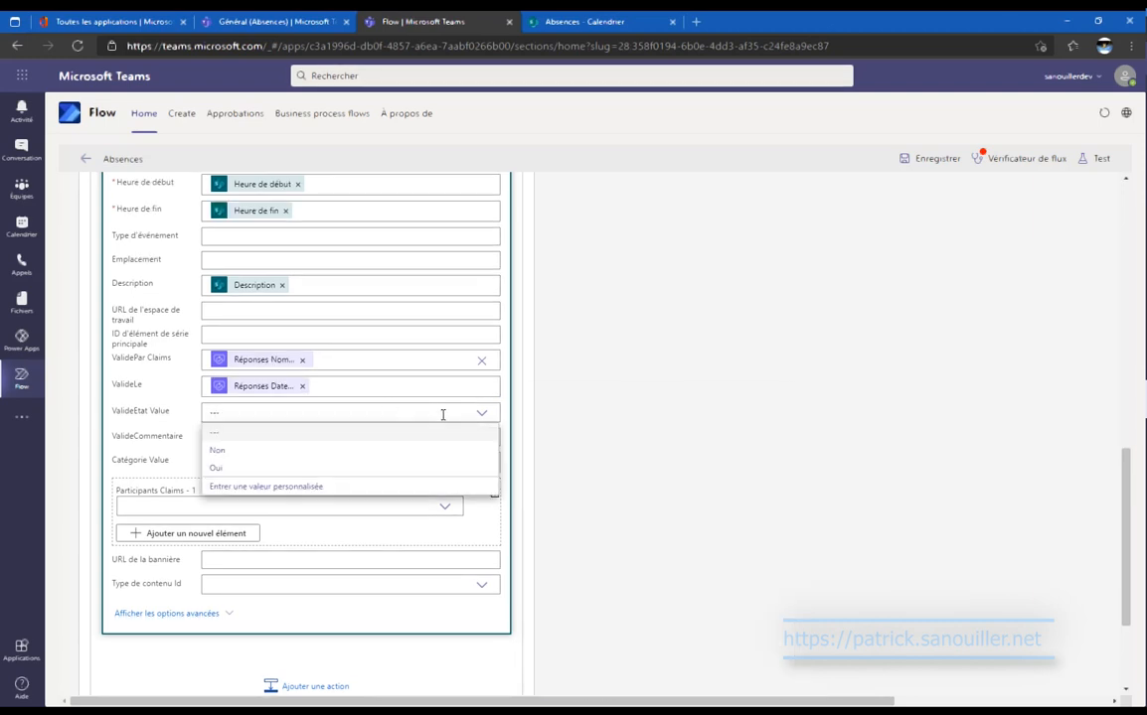
click(364, 468)
click(364, 441)
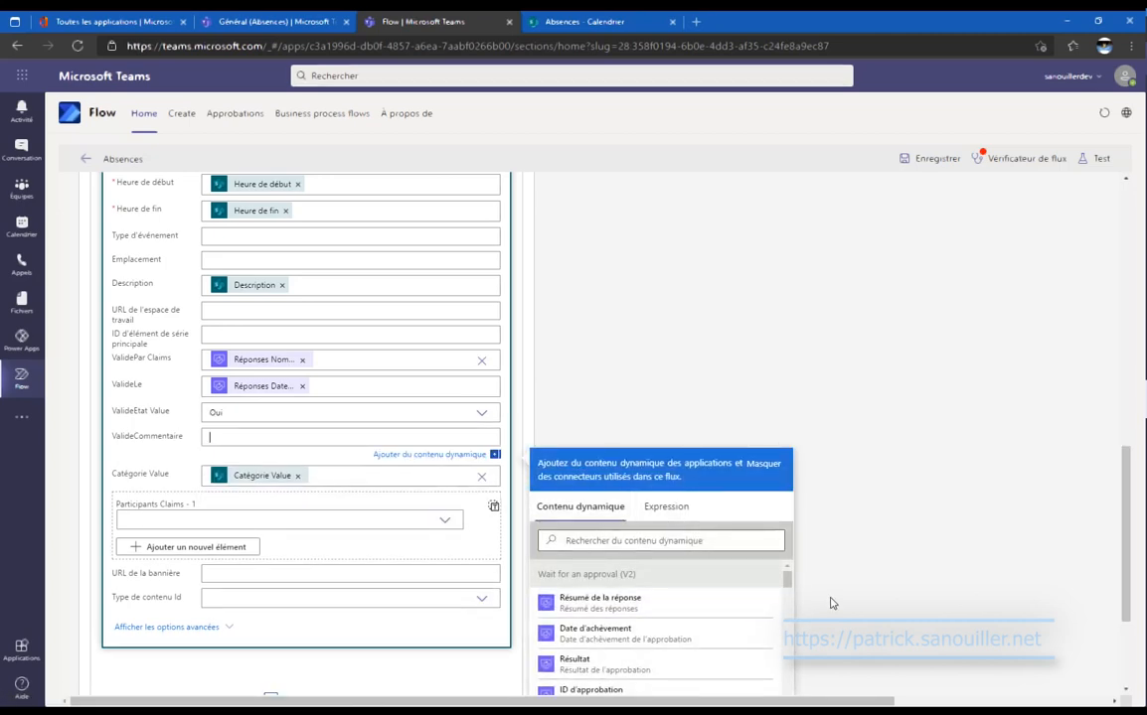
scroll(832, 603, down, 2)
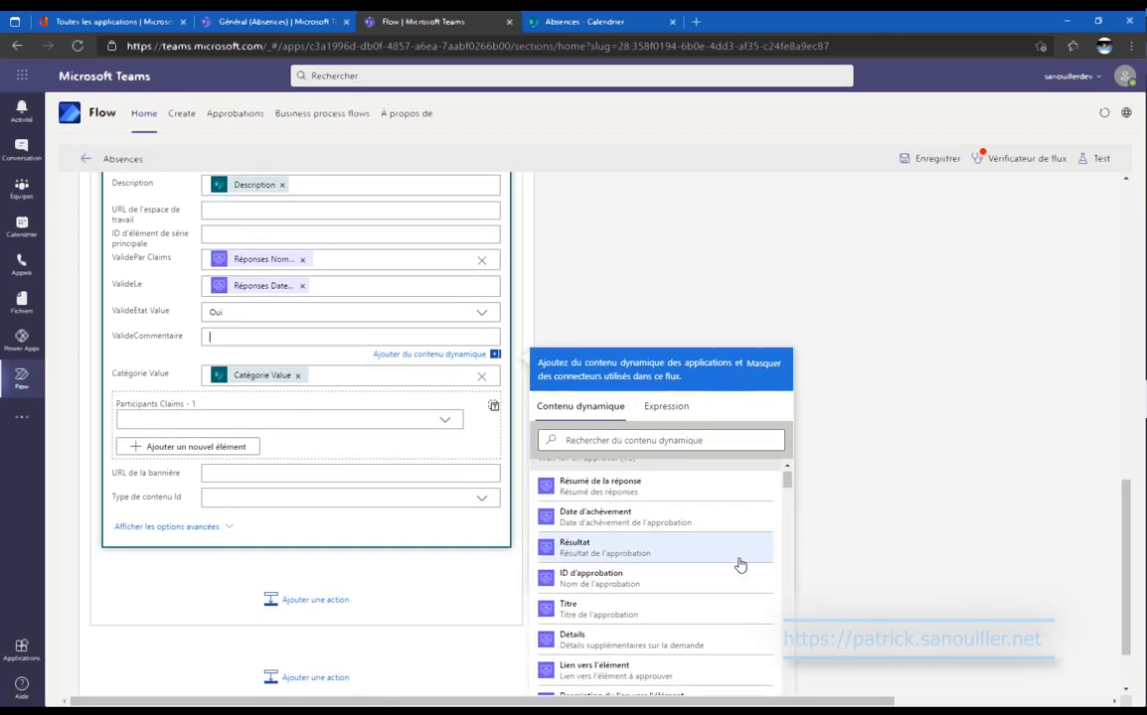
scroll(742, 565, down, 3)
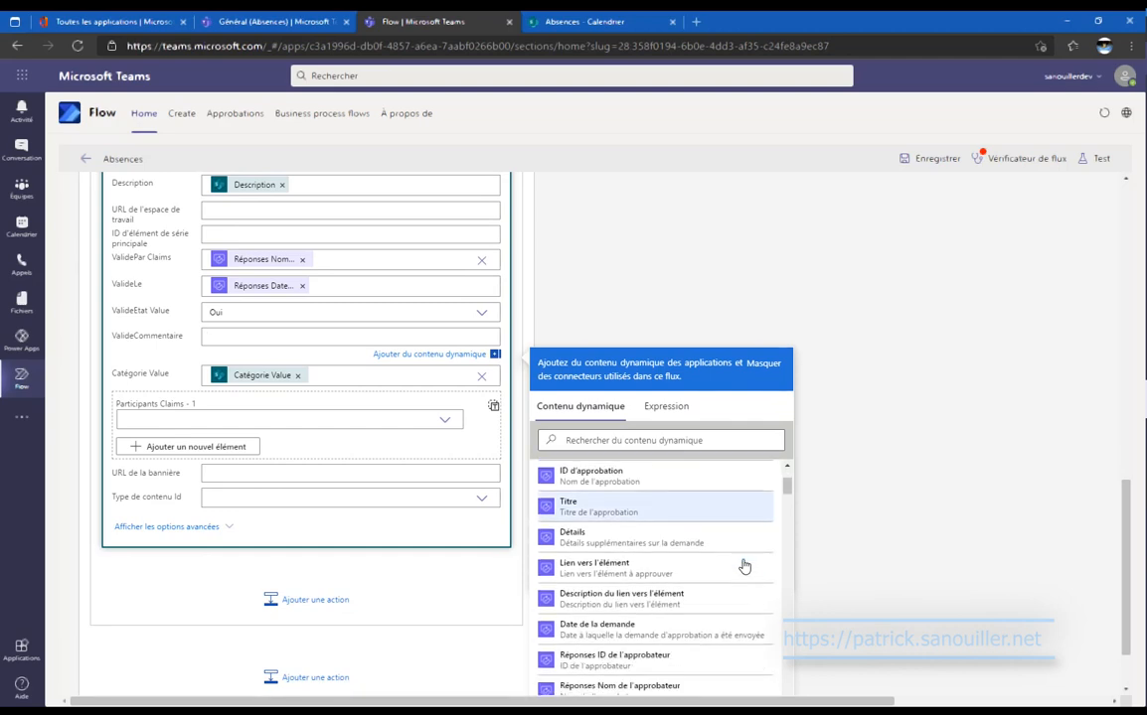
scroll(744, 565, down, 3)
scroll(744, 565, down, 3)
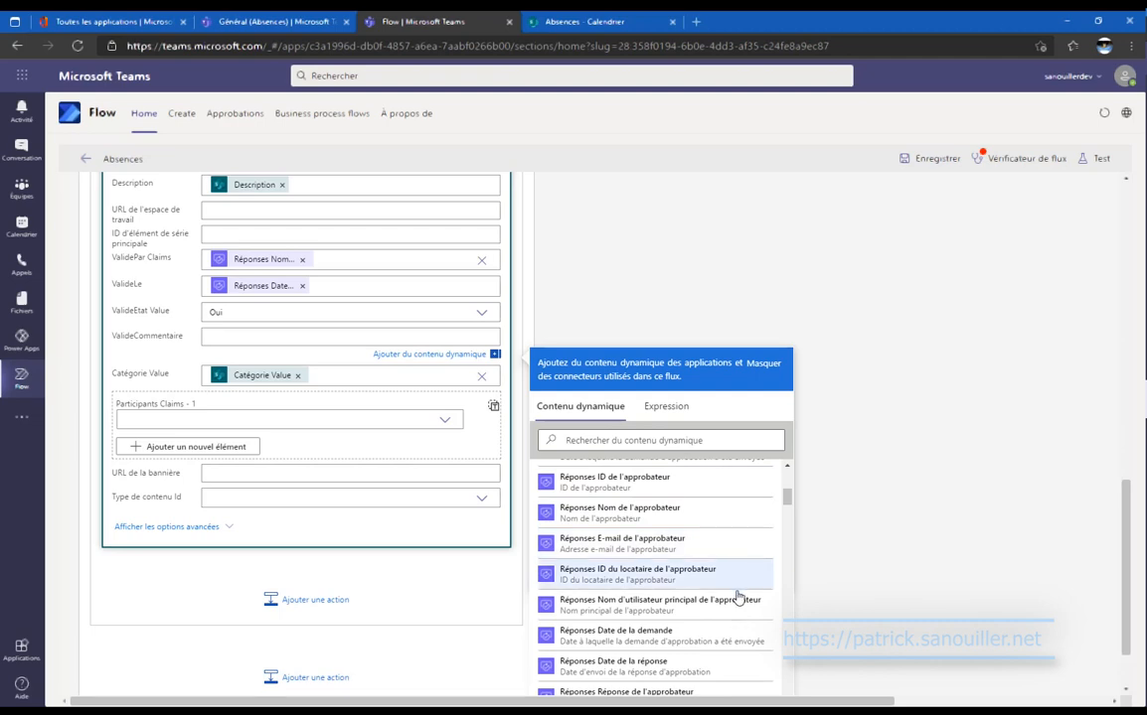
scroll(740, 608, down, 3)
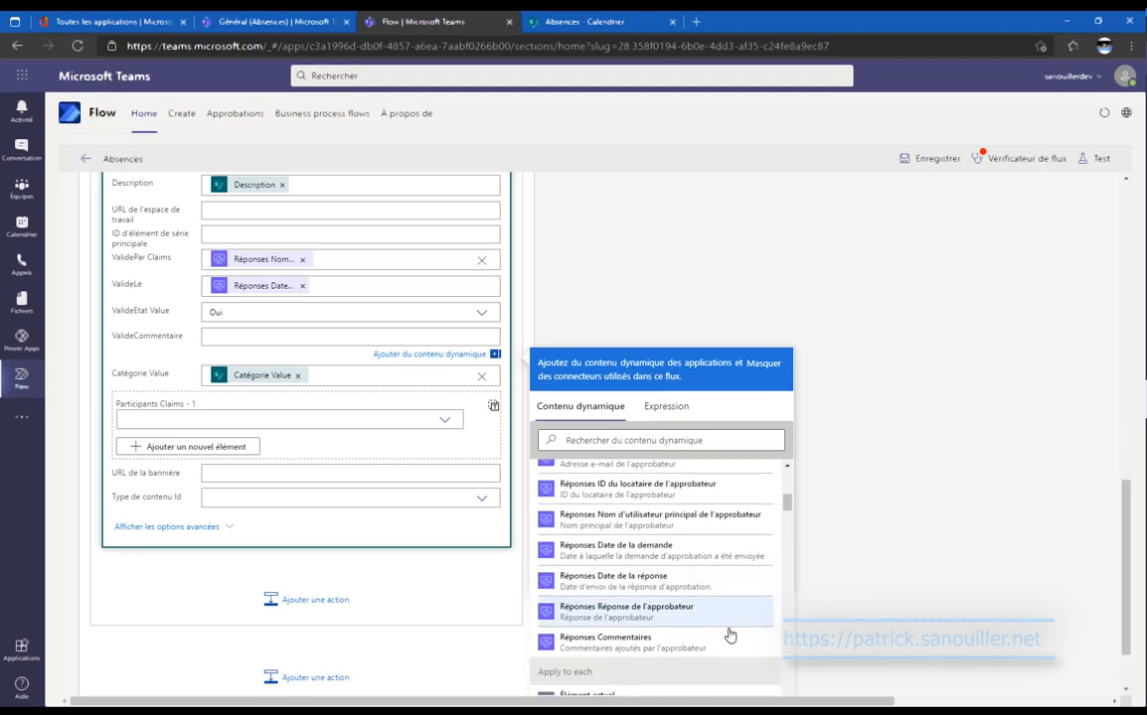
click(730, 637)
click(861, 336)
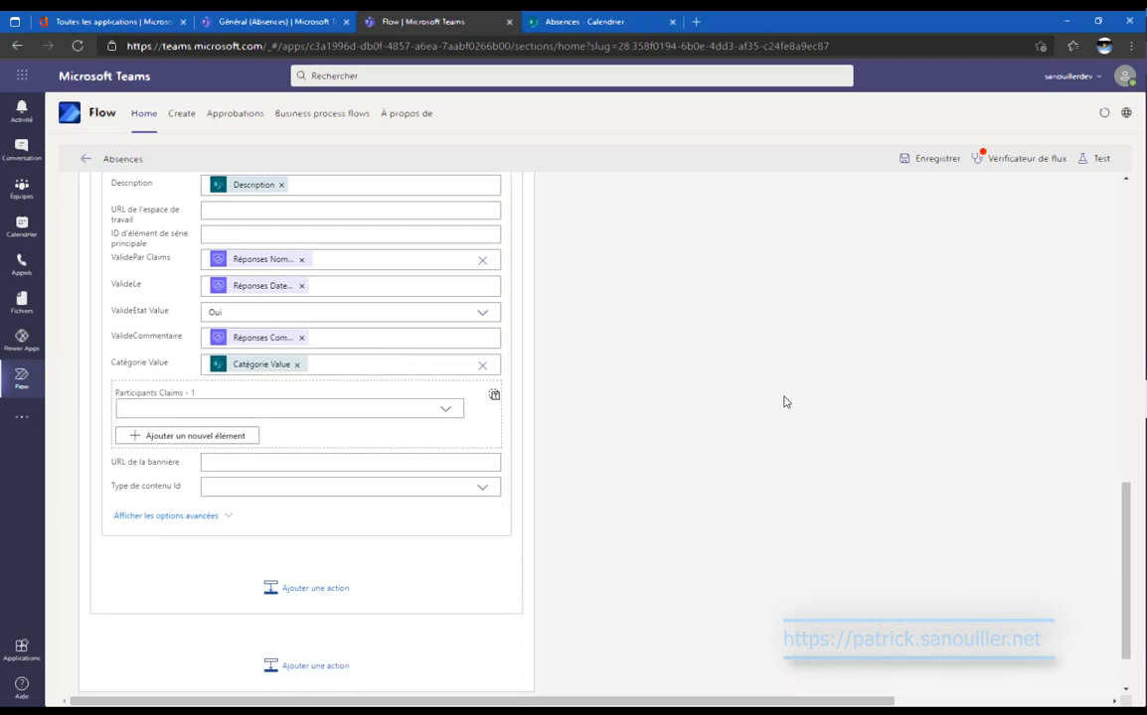
scroll(367, 425, up, 5)
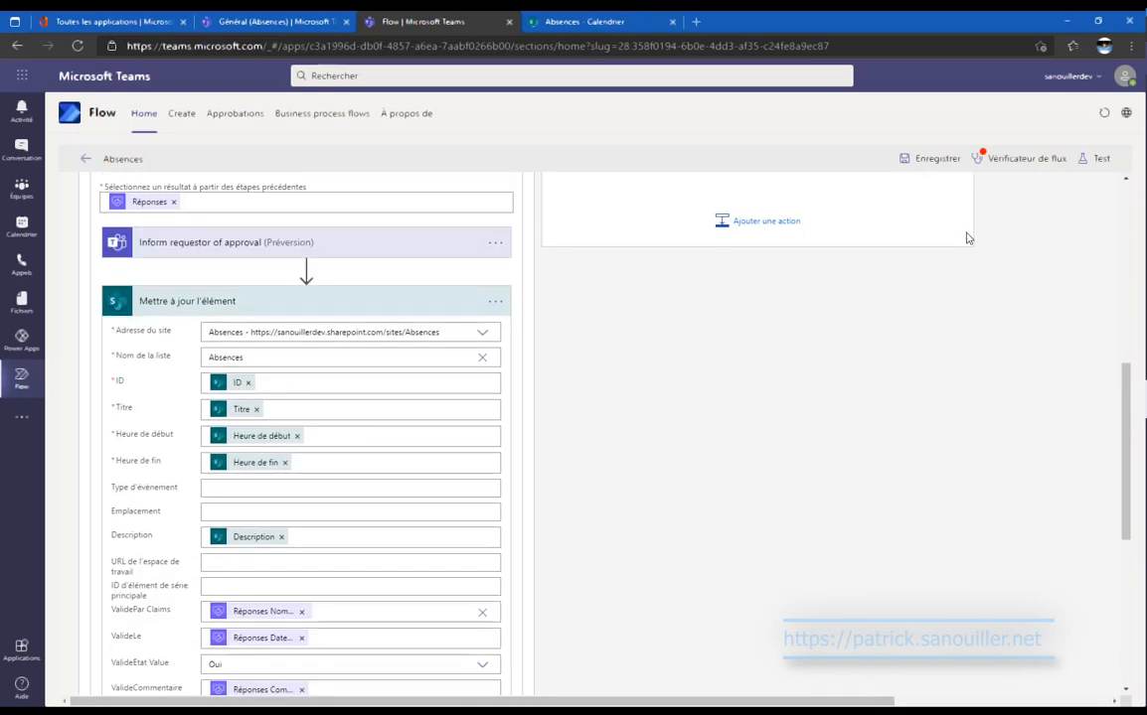
Save the flow and move Inform requestor of approval below the update action.
click(932, 159)
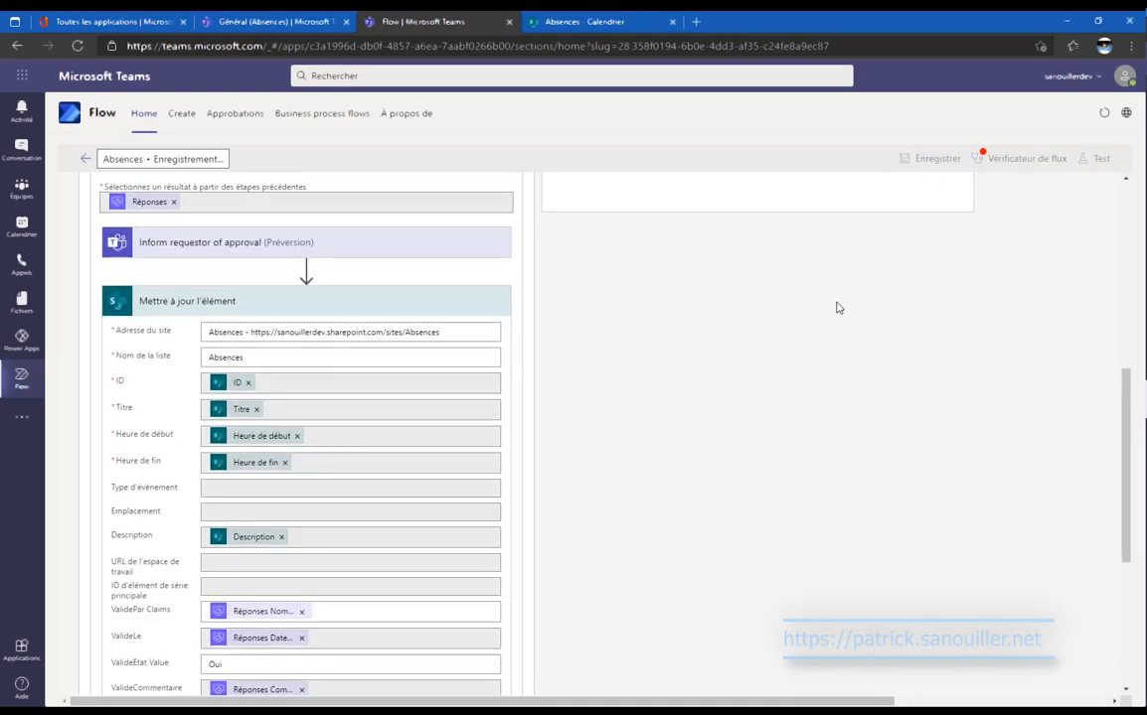
click(419, 303)
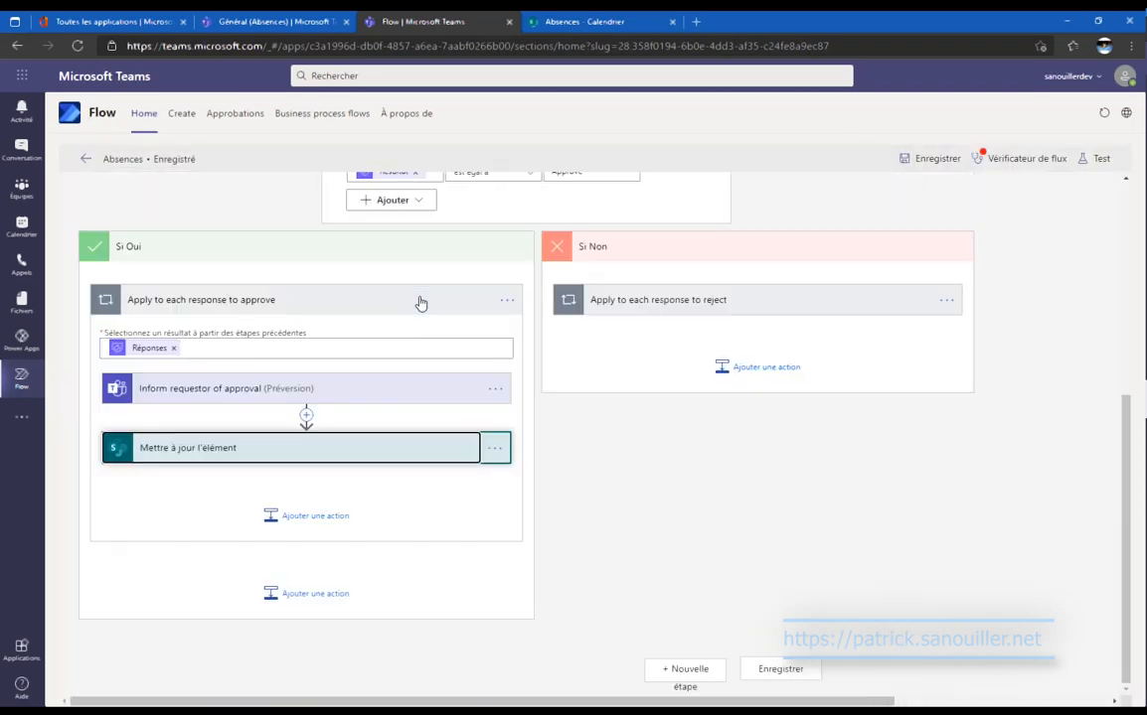
drag(437, 399, 410, 494)
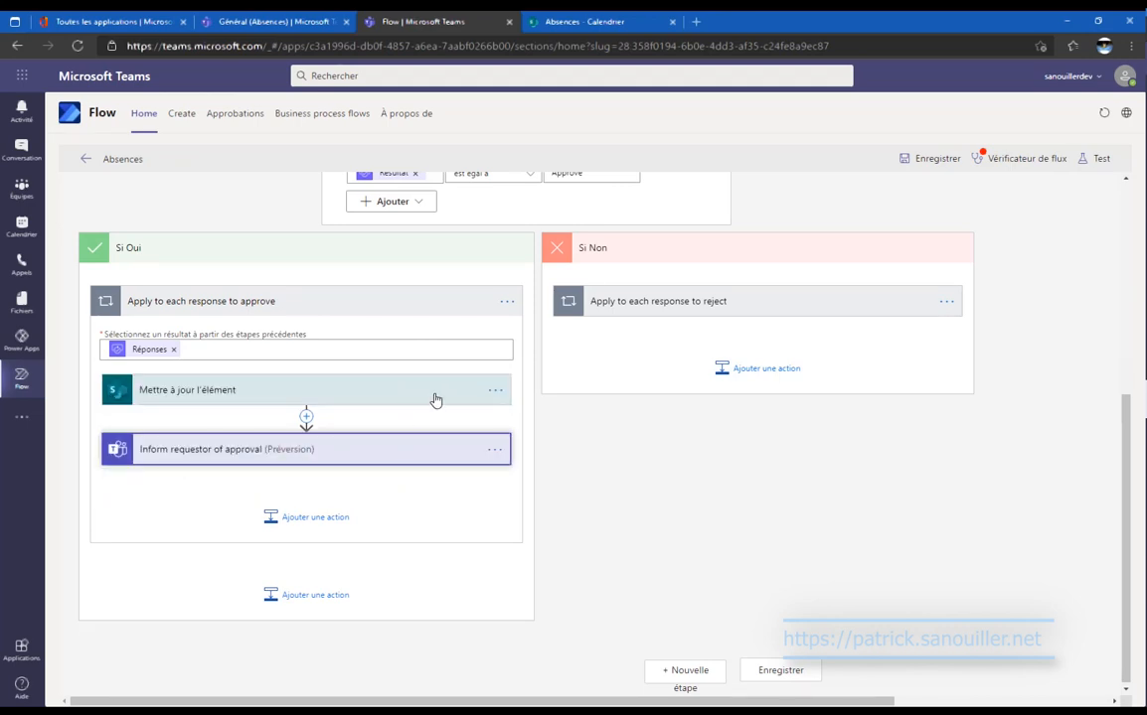
Copy the update action into the reject branch, placing it before Inform requestor of rejection.
click(708, 312)
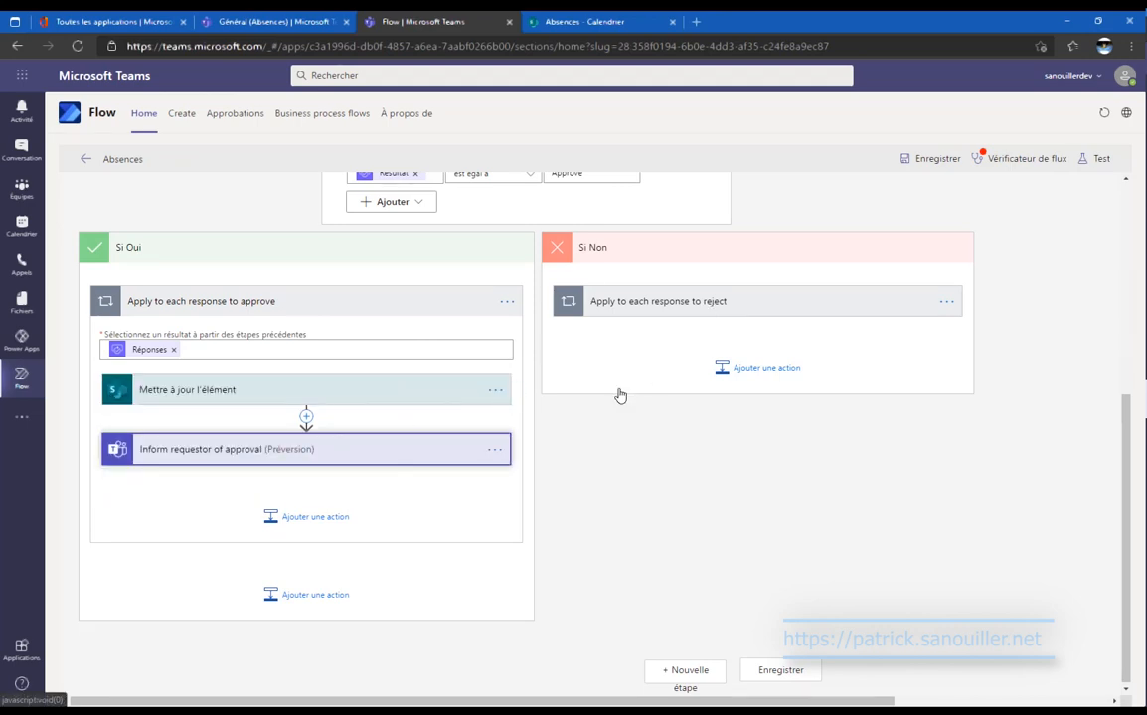
click(501, 393)
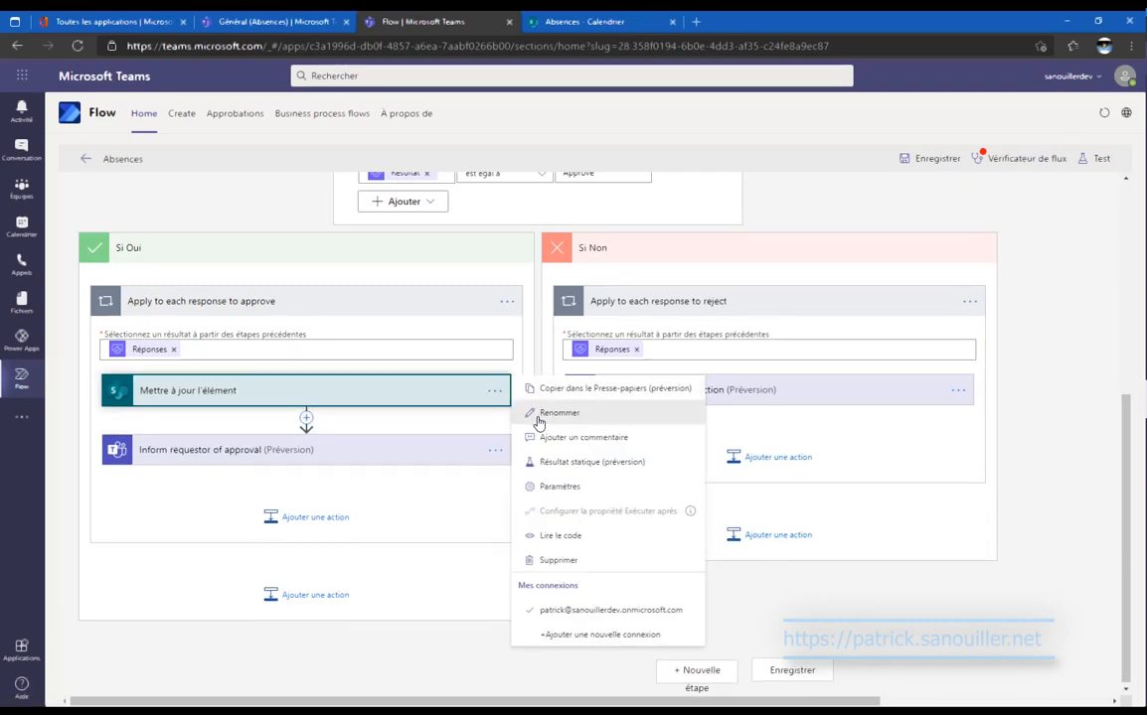
click(562, 404)
click(780, 458)
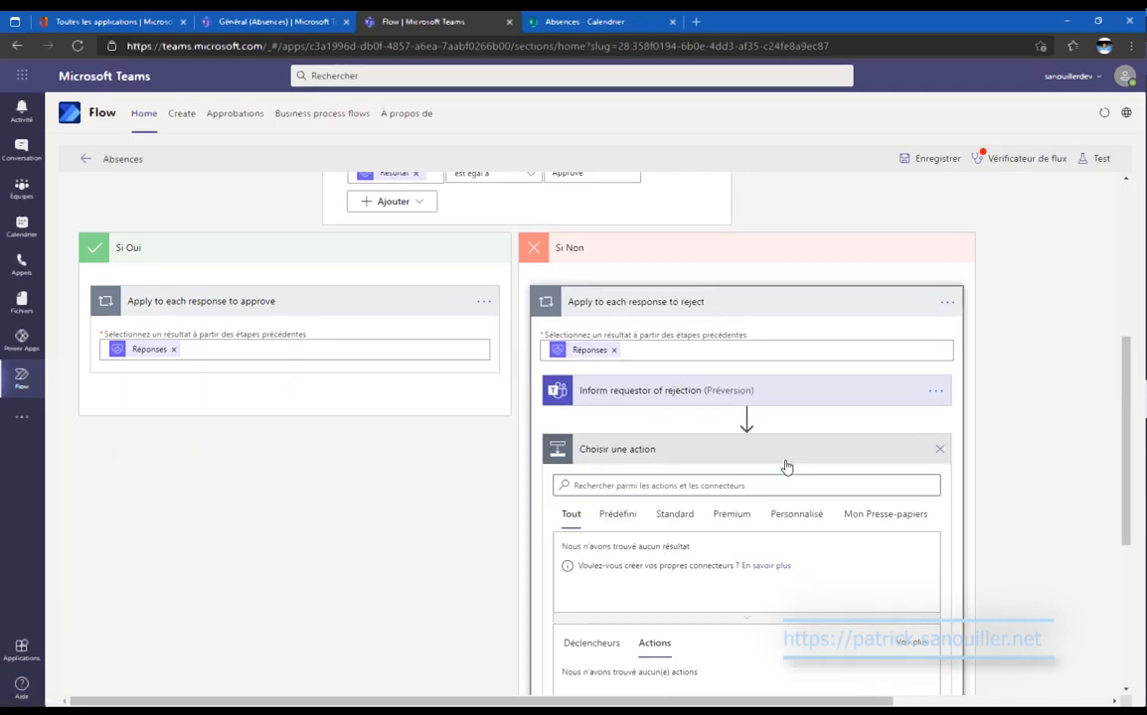
click(908, 514)
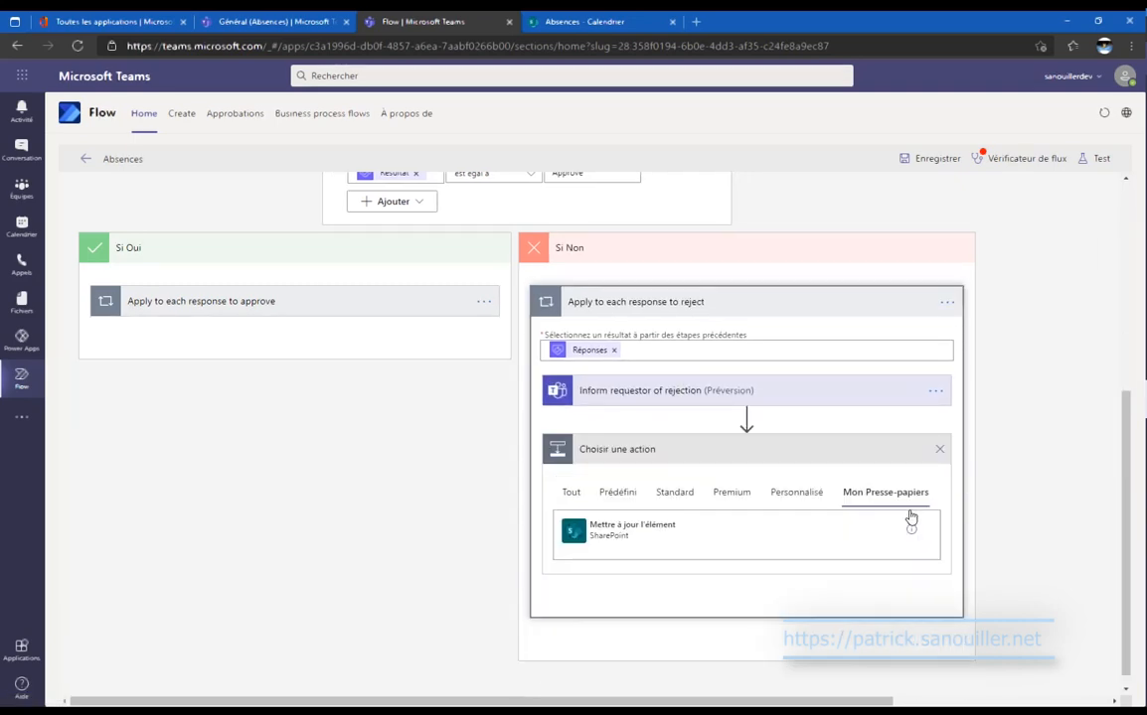
click(656, 535)
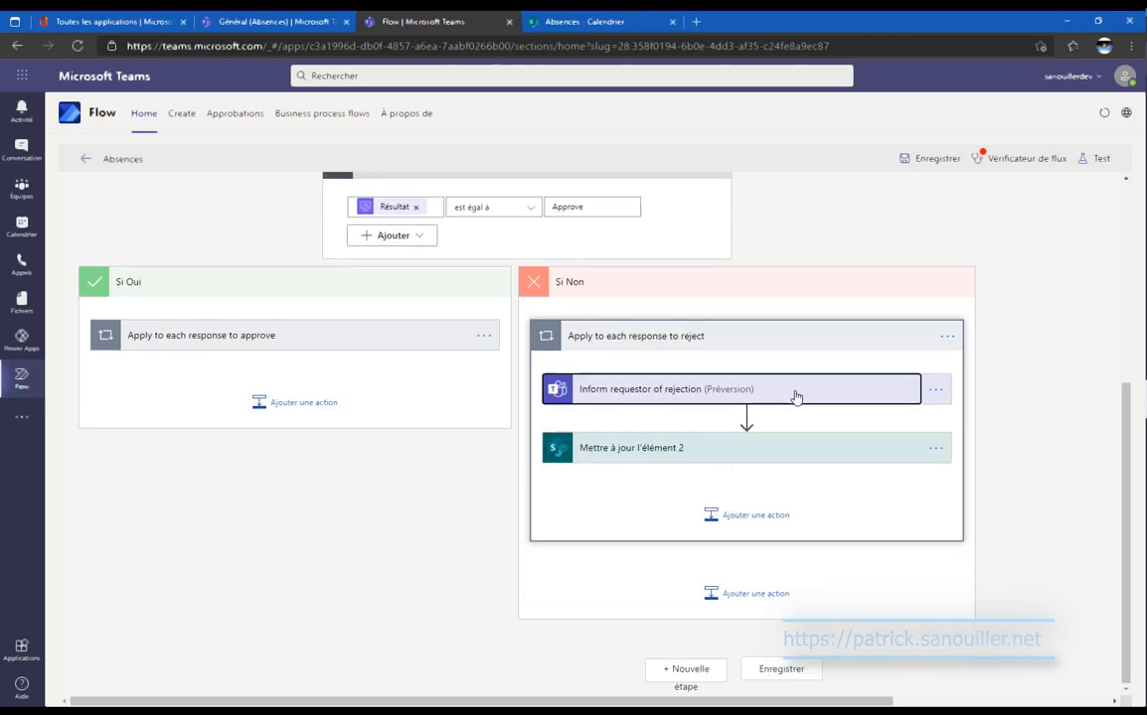
drag(796, 396, 791, 493)
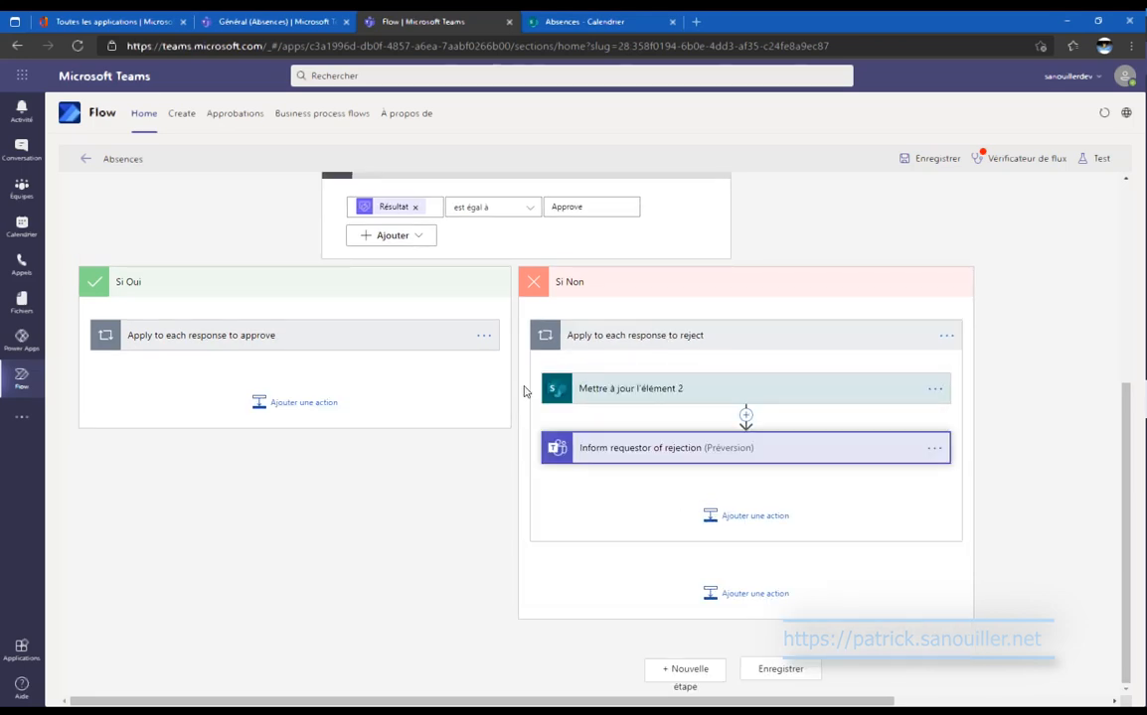
click(408, 343)
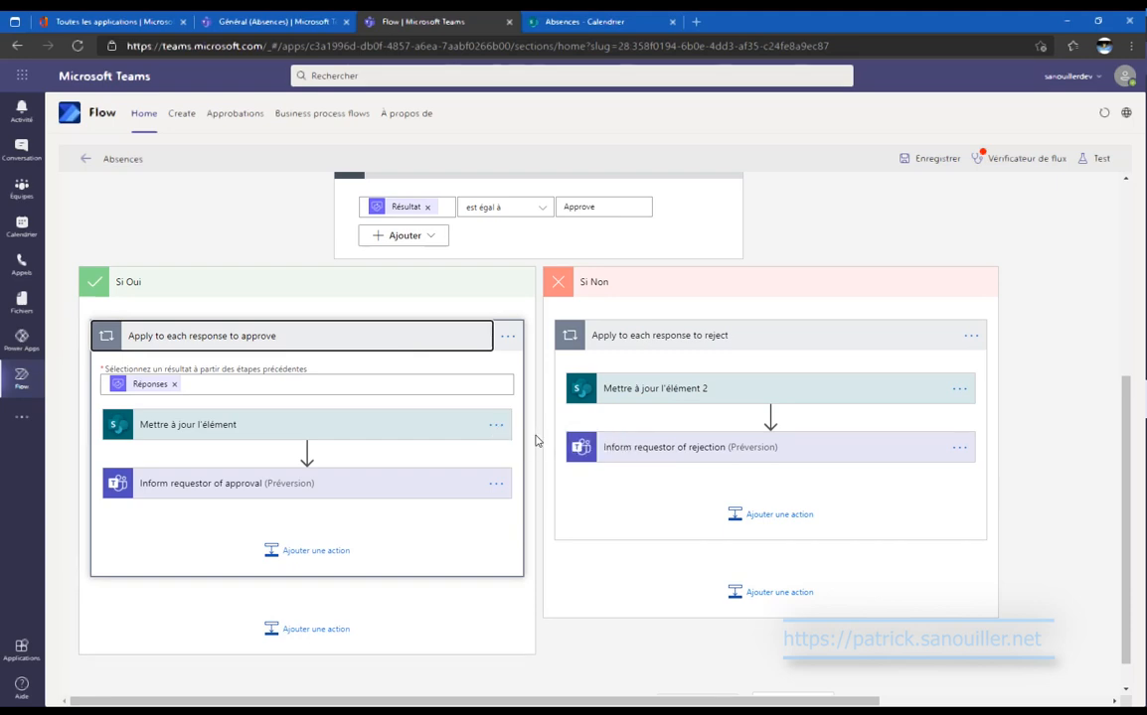
click(494, 425)
Rename the approved and rejected update actions so their titles end in Accepté and Refusé.
click(560, 446)
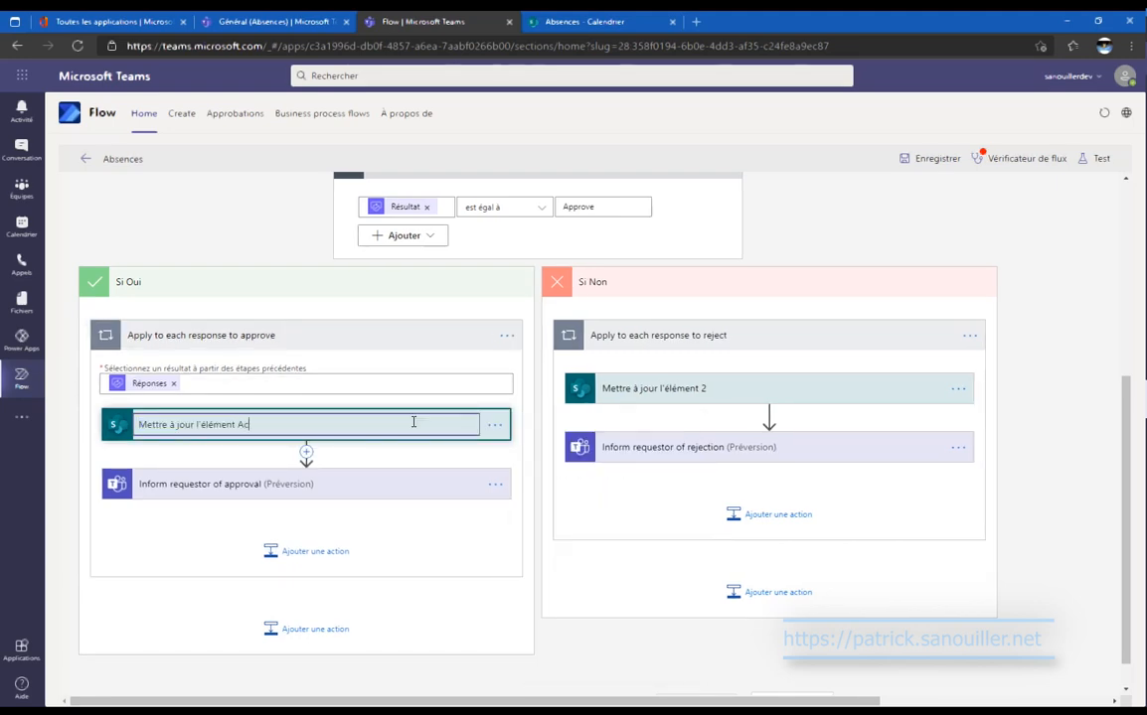
text(Accepté)
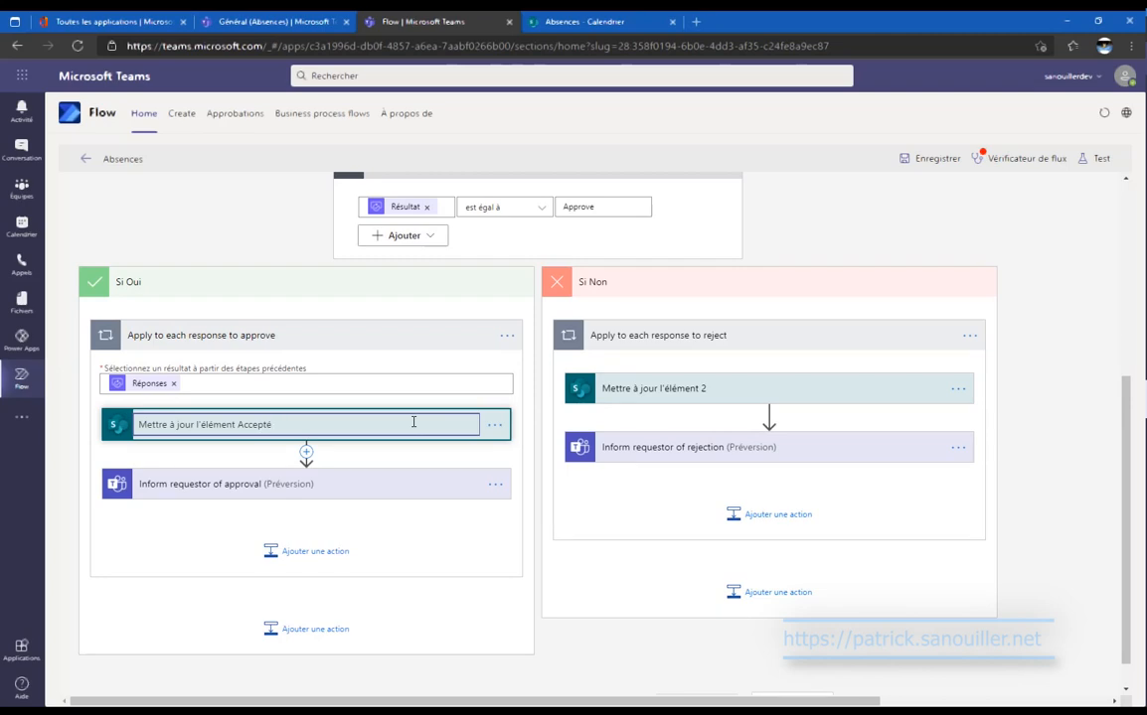
click(837, 390)
click(956, 388)
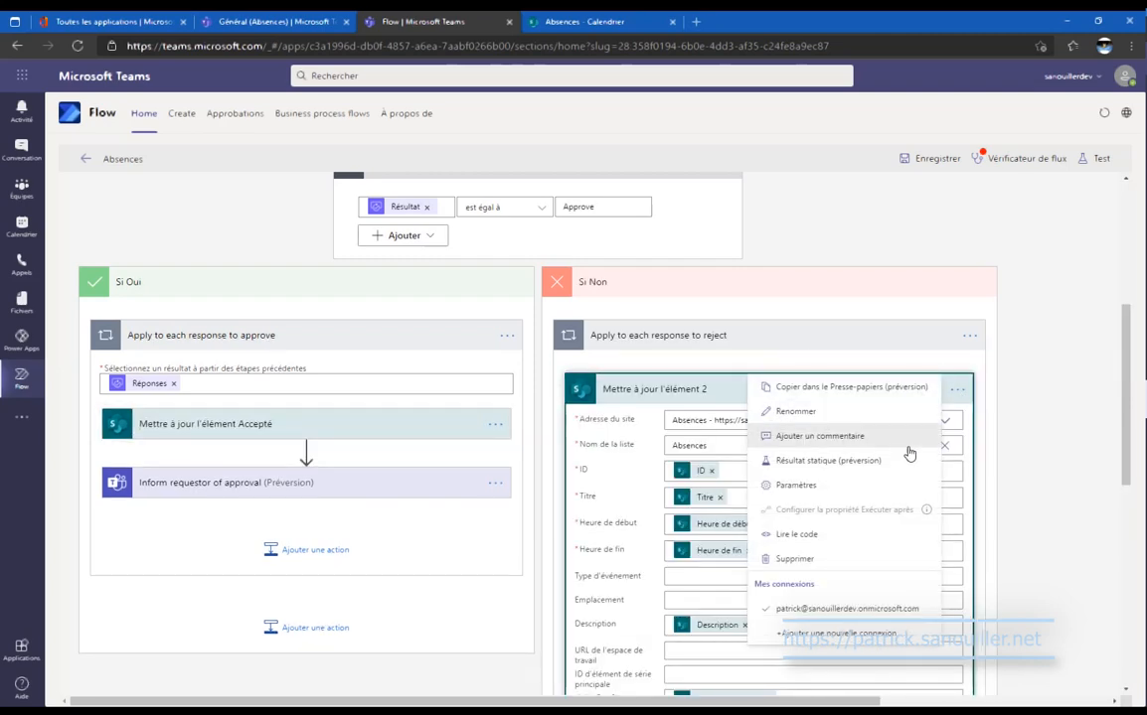
click(835, 412)
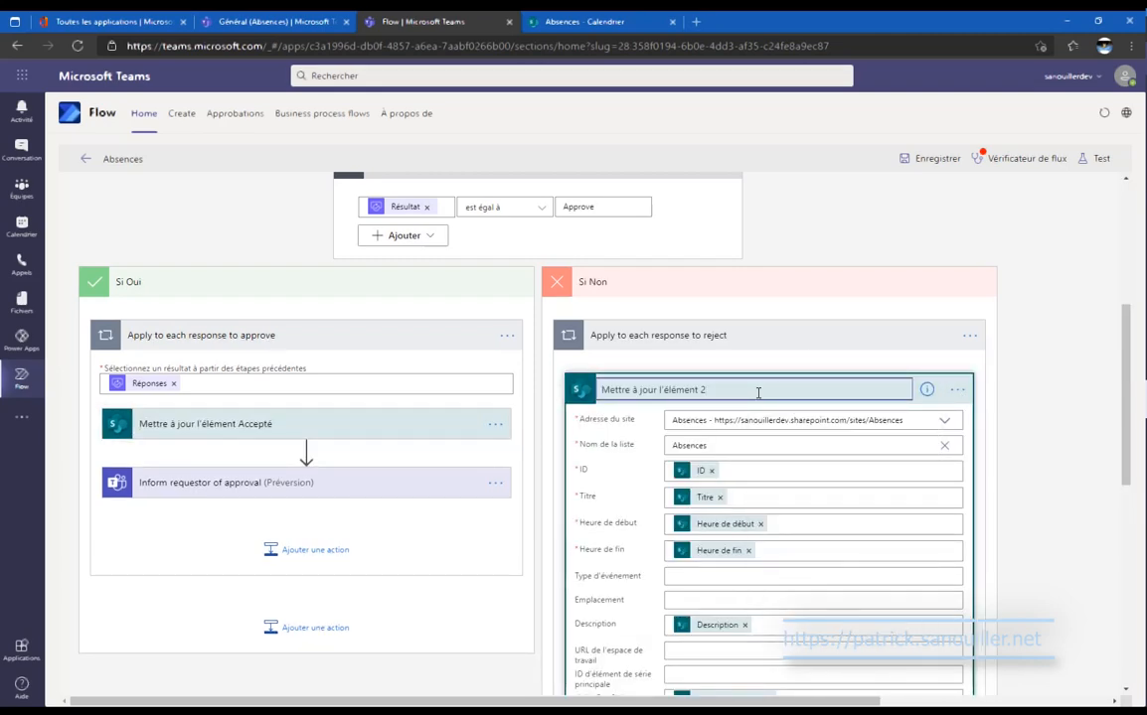
key(BackSpace)
text(Refusé)
Set ValideEtat Value to Non in the Refusé update action.
scroll(1066, 481, down, 3)
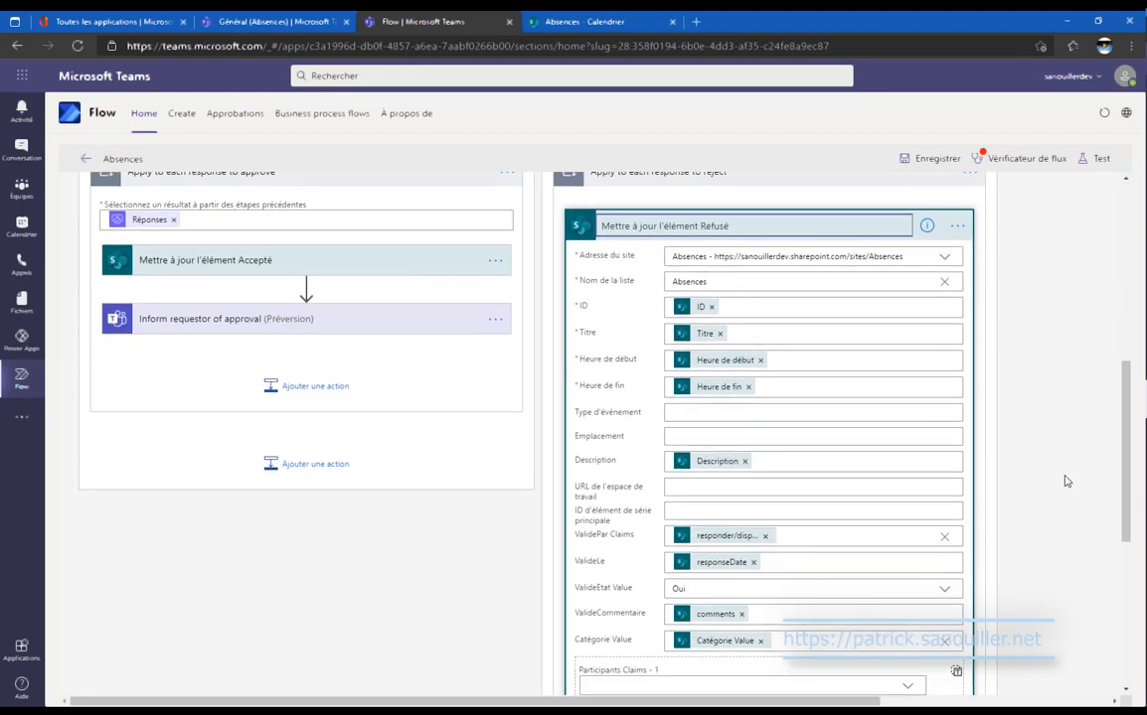
click(943, 588)
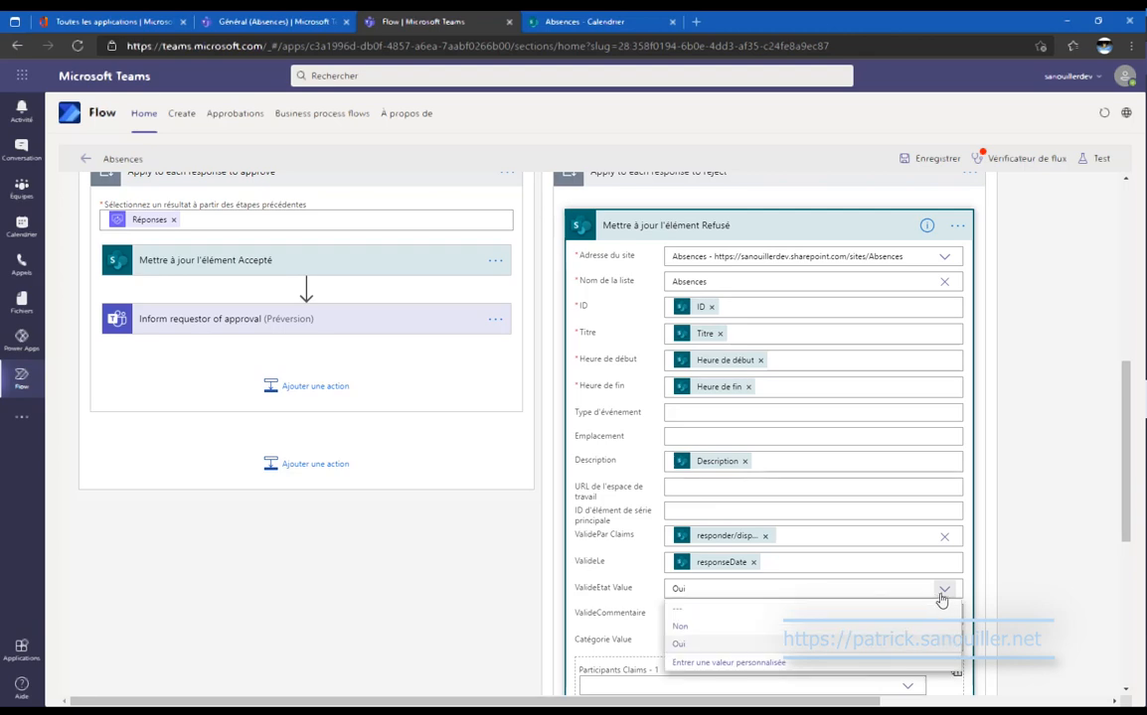
click(817, 627)
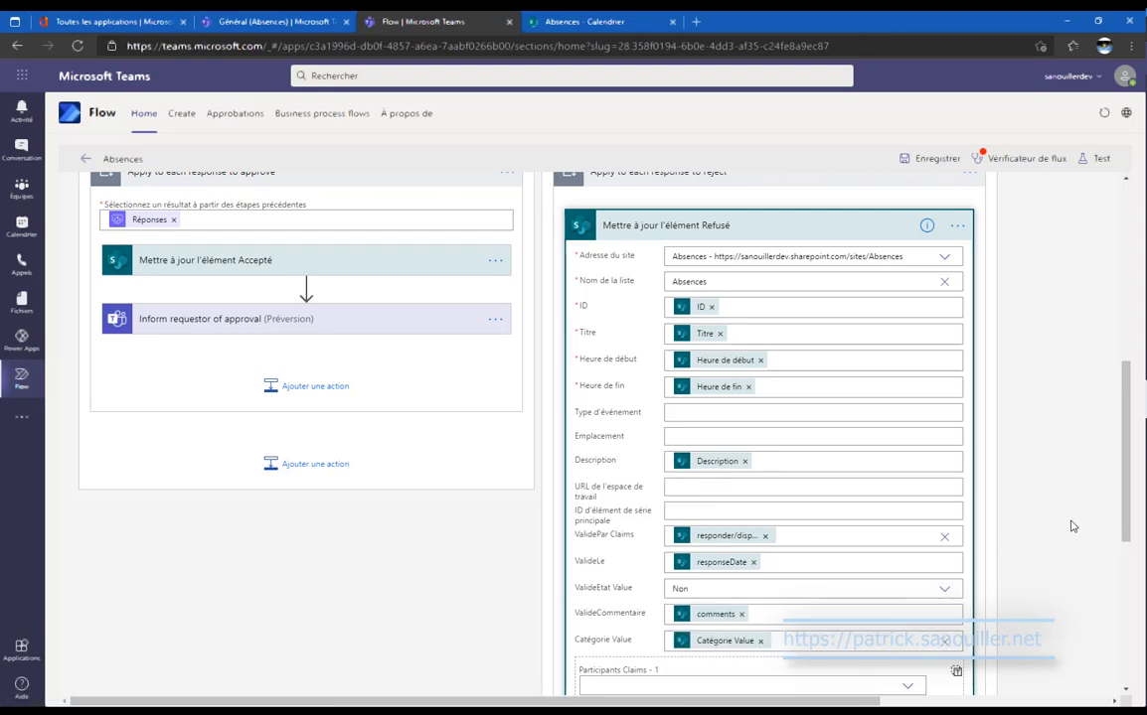
scroll(1071, 527, down, 3)
scroll(1072, 527, up, 5)
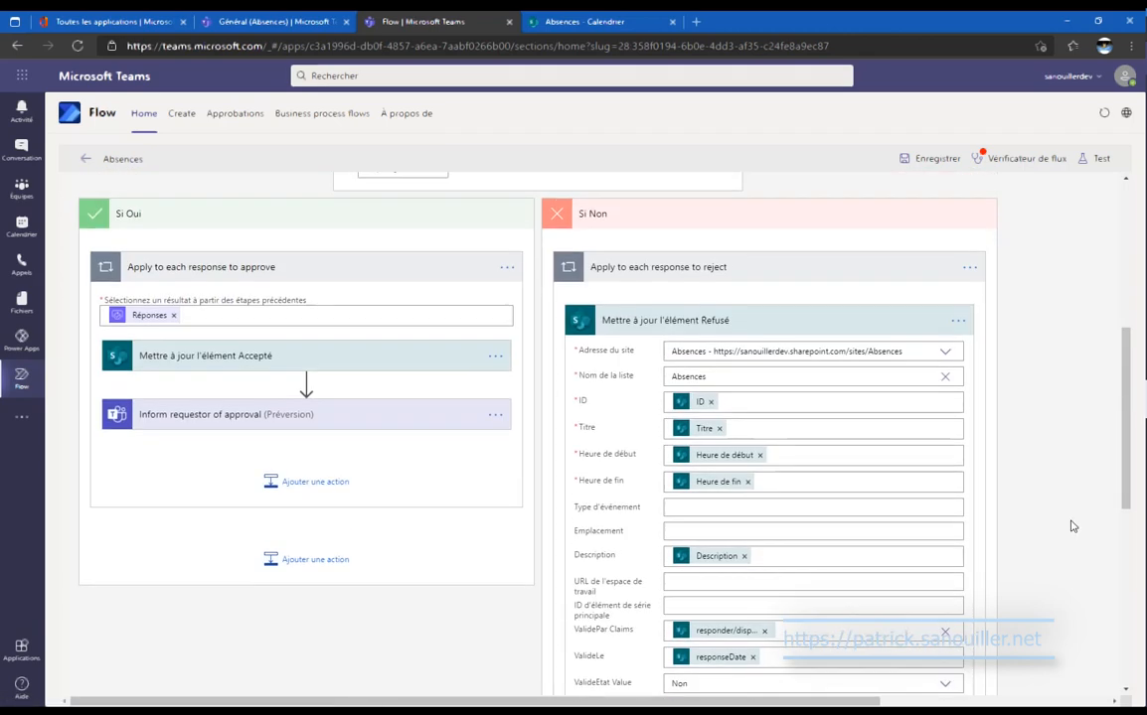
Collapse the Refusé update action and save the flow again.
click(880, 331)
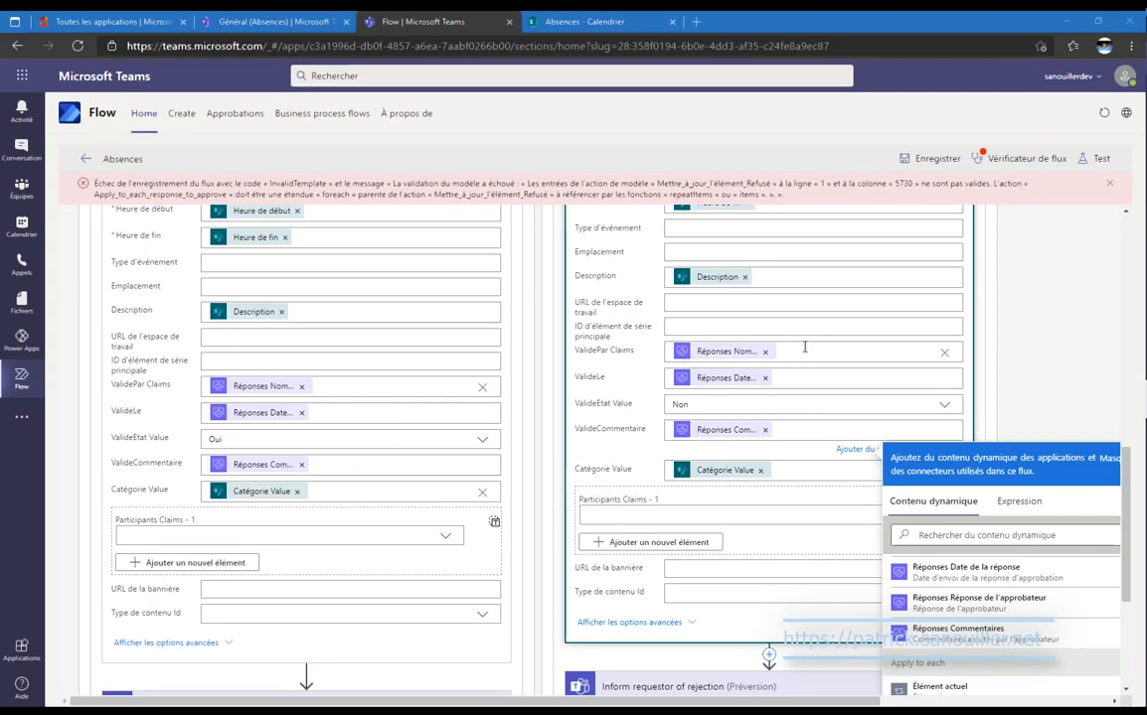
scroll(888, 459, up, 2)
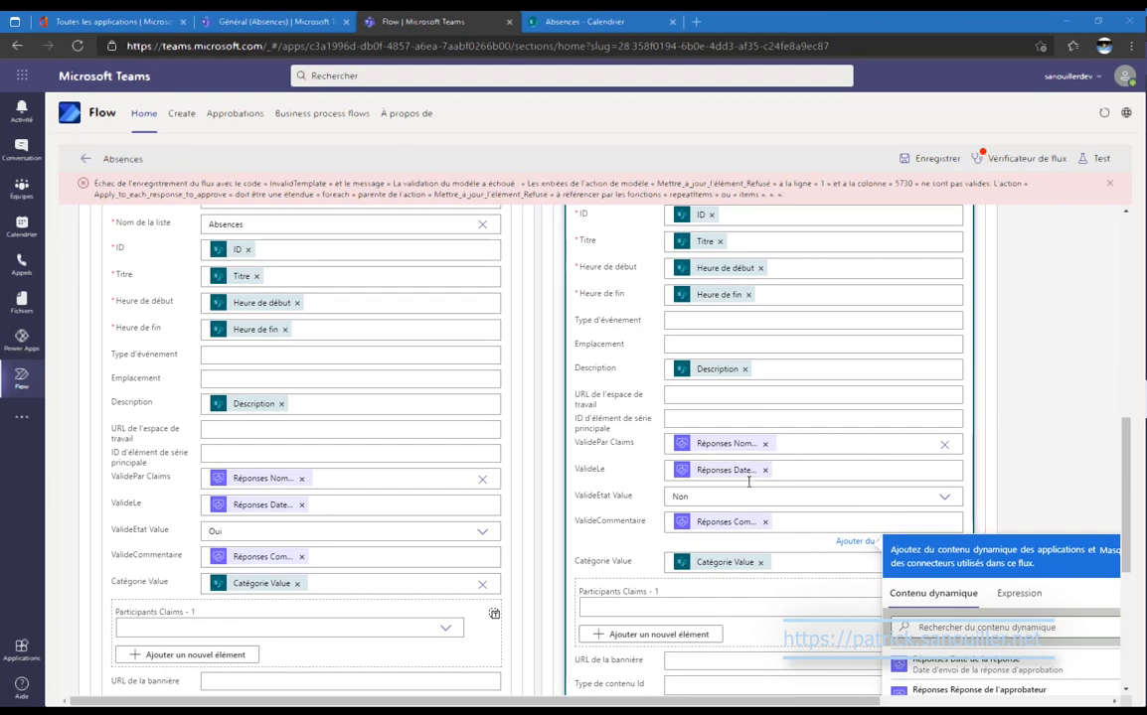
click(938, 159)
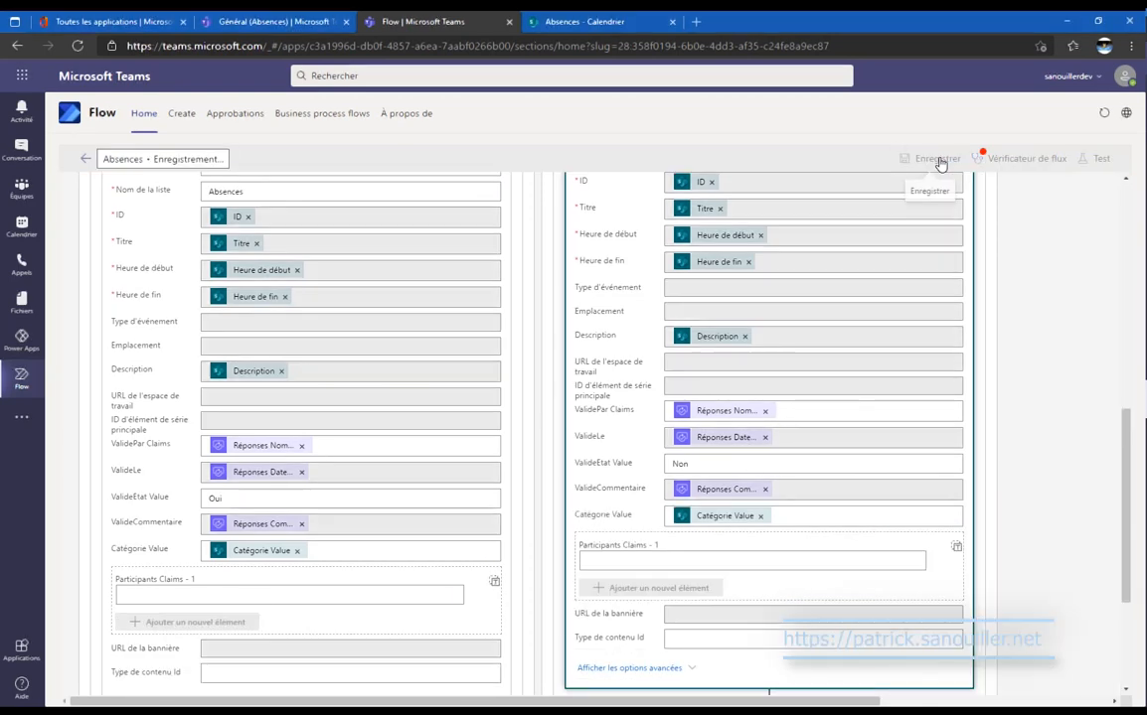
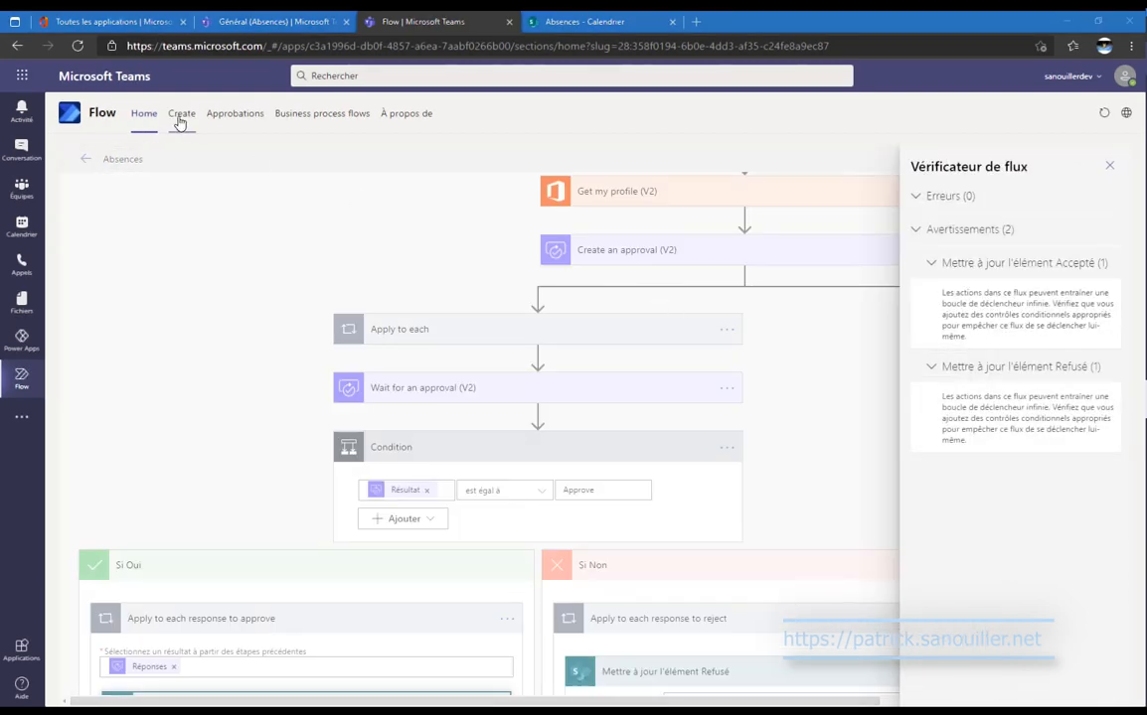
Close the flow checker, reopen the Absences flow details, and return to the Général Absences tab.
click(1108, 166)
scroll(895, 484, down, 2)
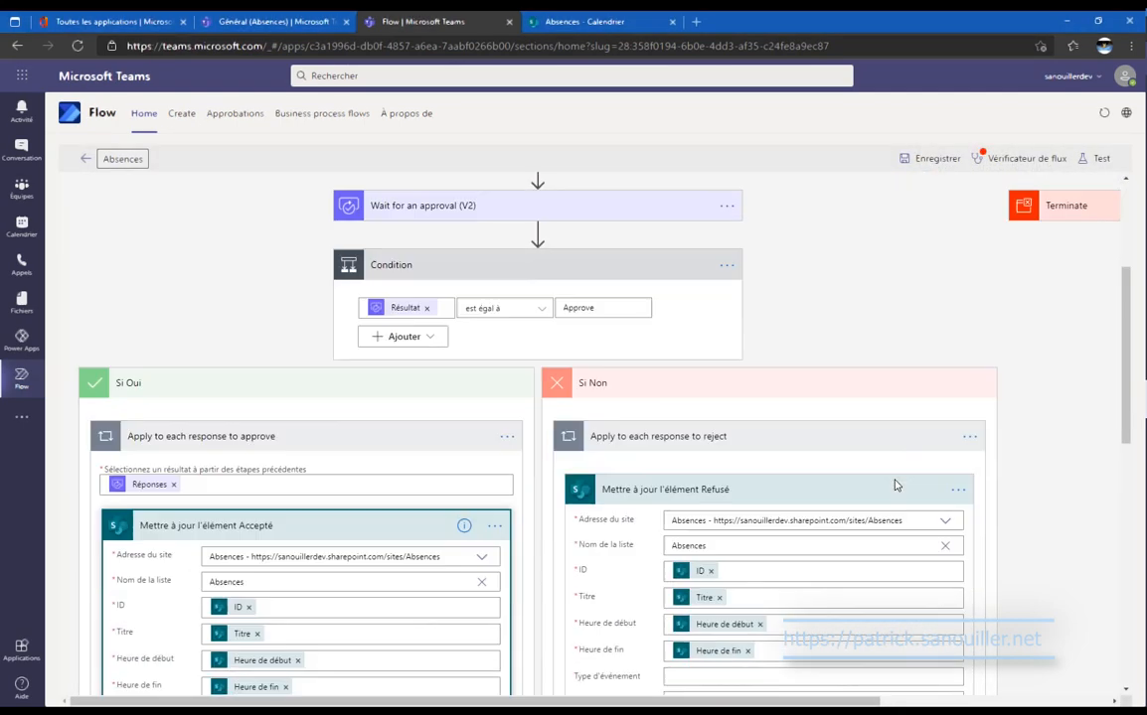
scroll(895, 484, down, 2)
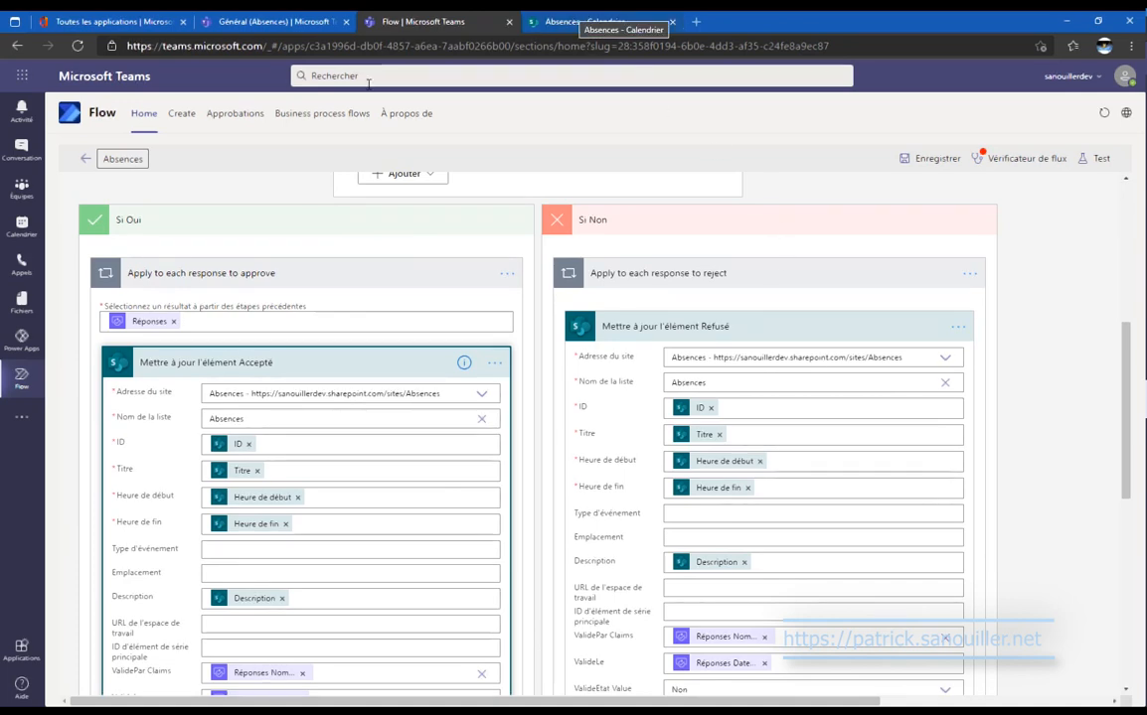
click(86, 159)
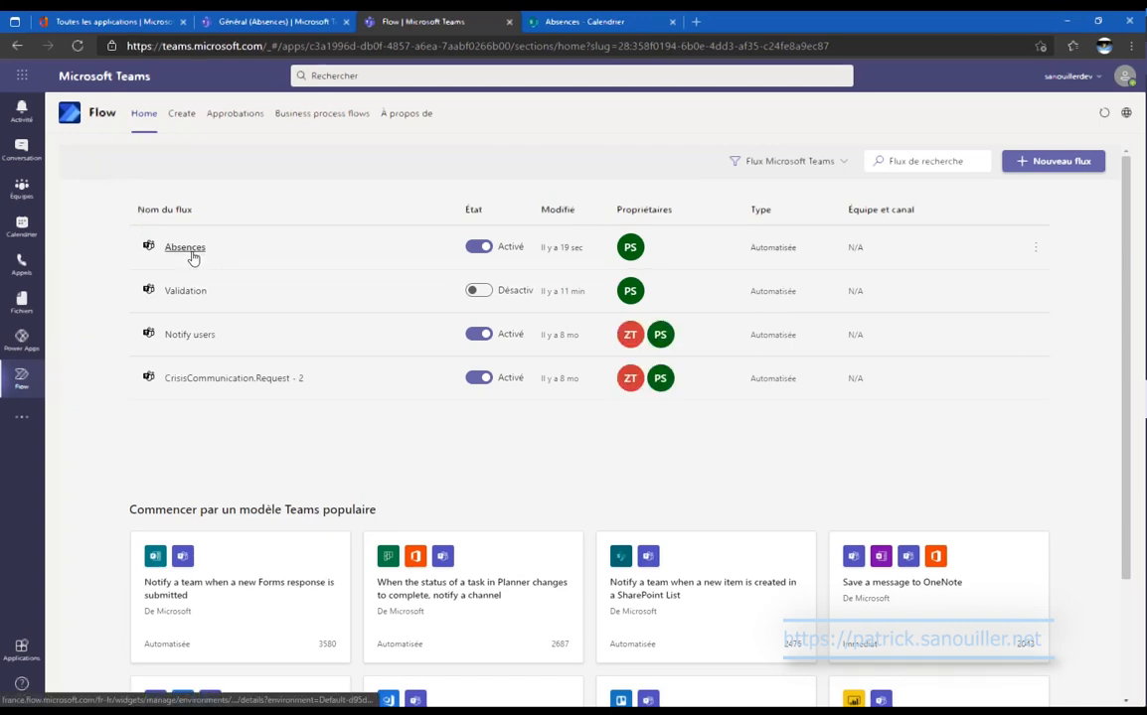
click(184, 248)
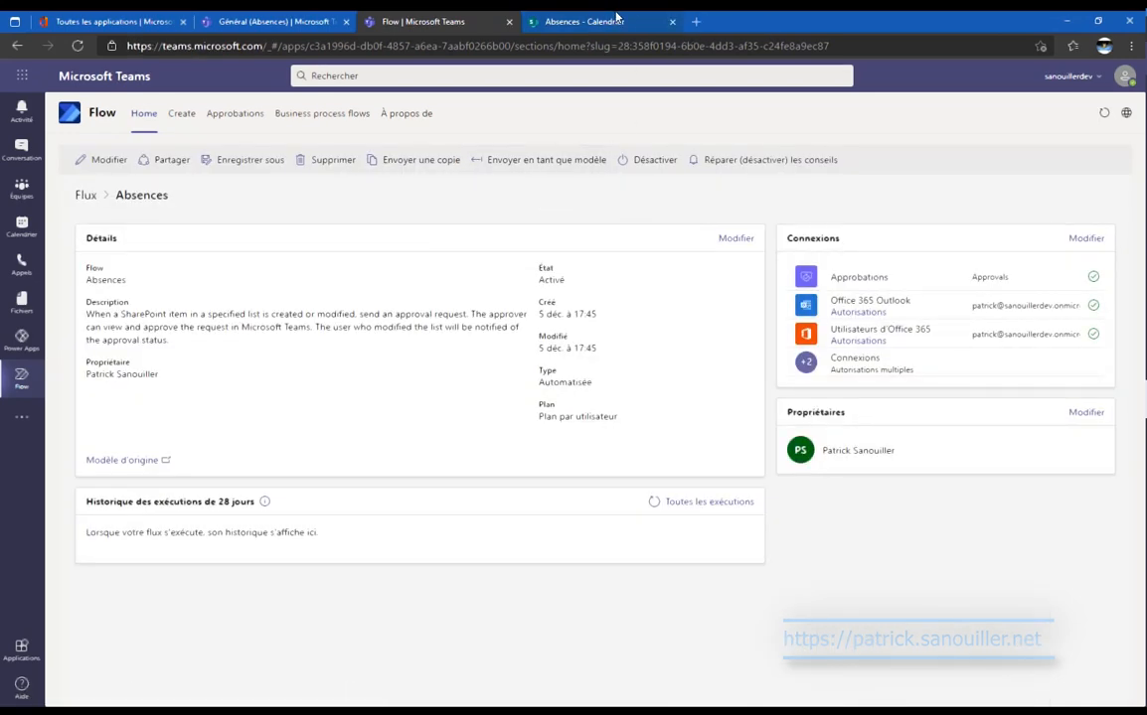
click(611, 21)
click(274, 21)
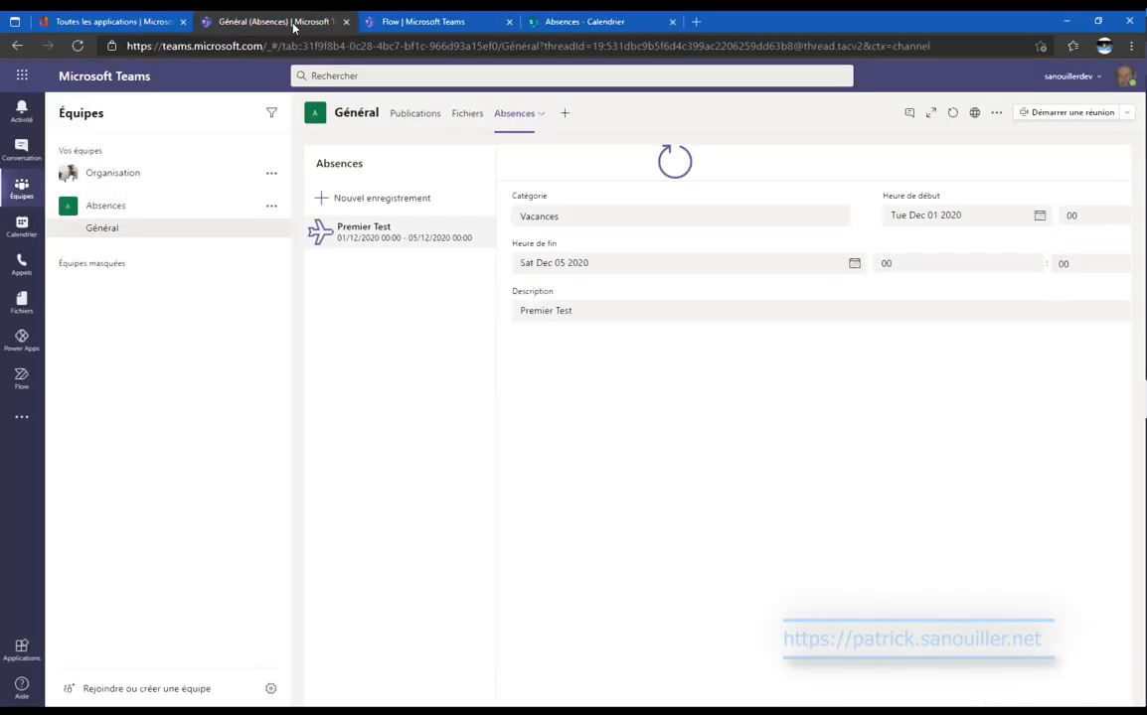
Start a new Jour Férié absence record with start date 25/12/2020.
click(335, 197)
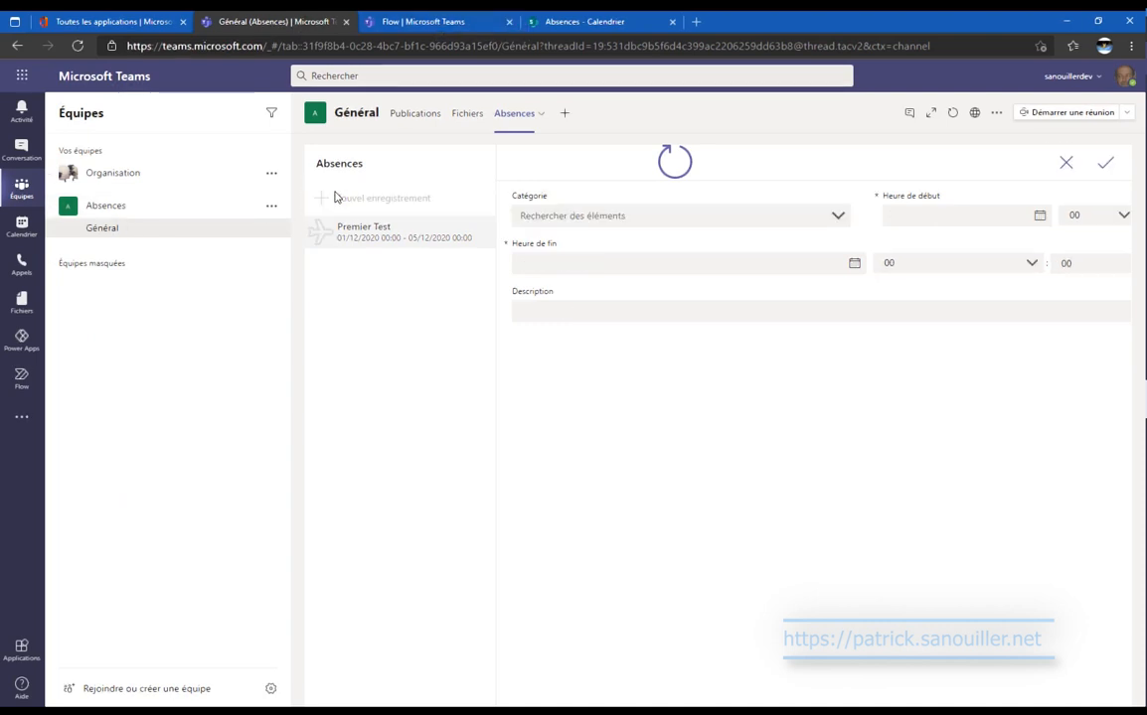
click(734, 224)
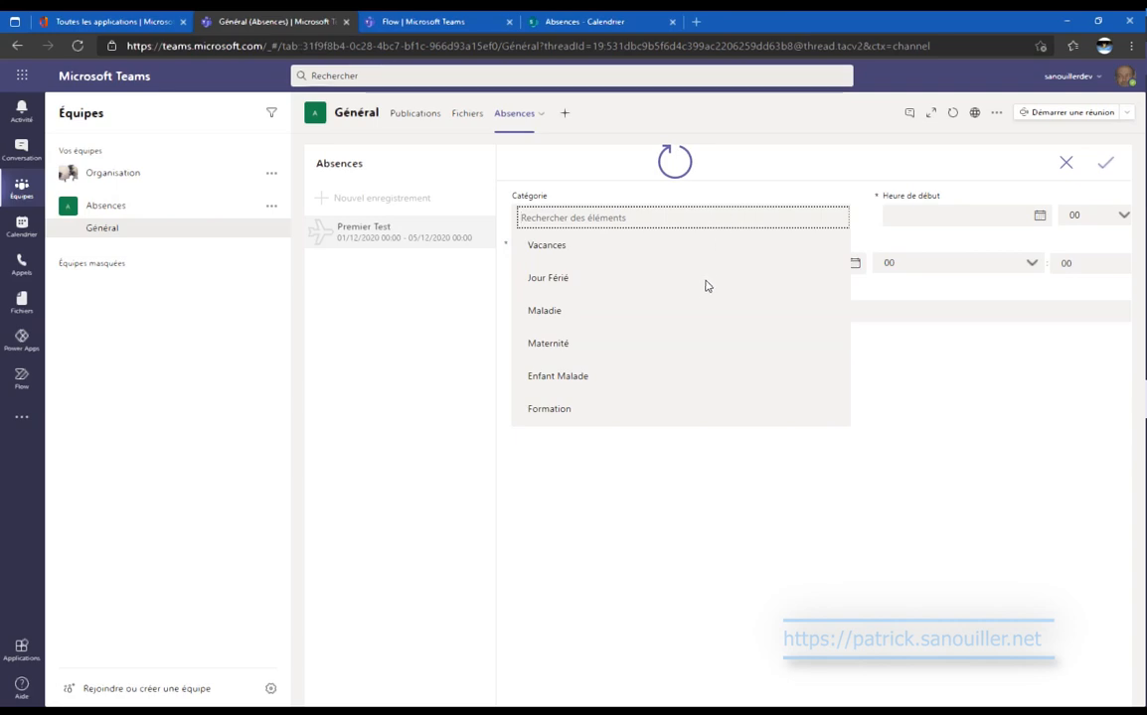
click(561, 282)
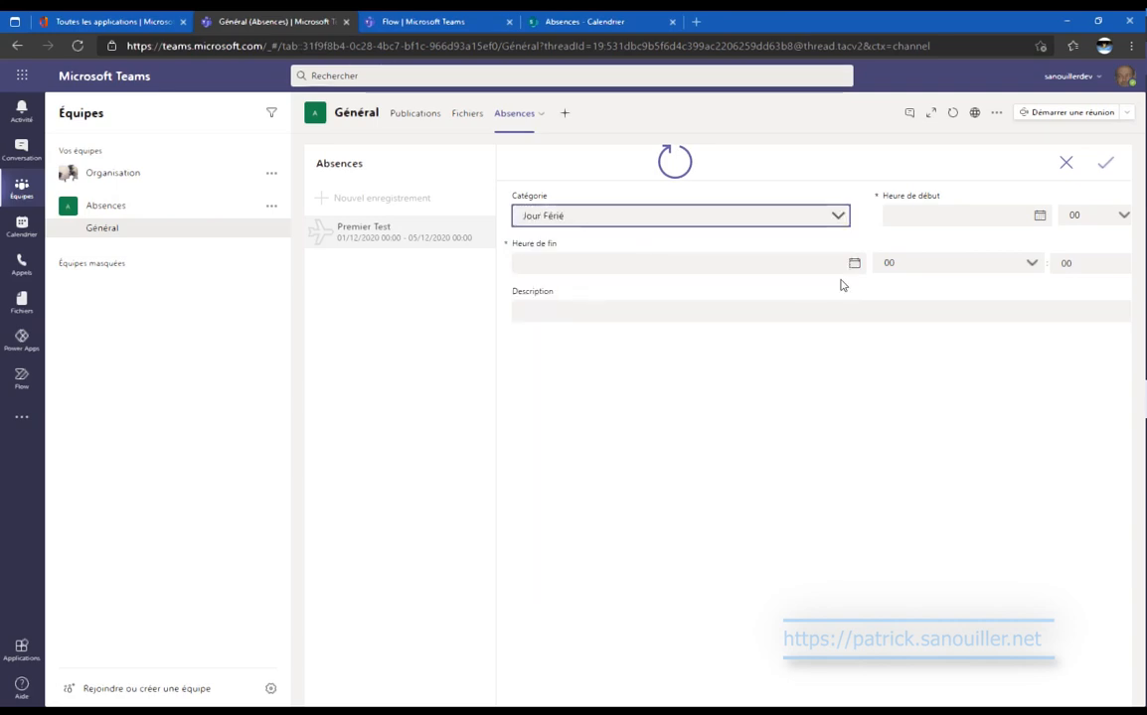
click(915, 218)
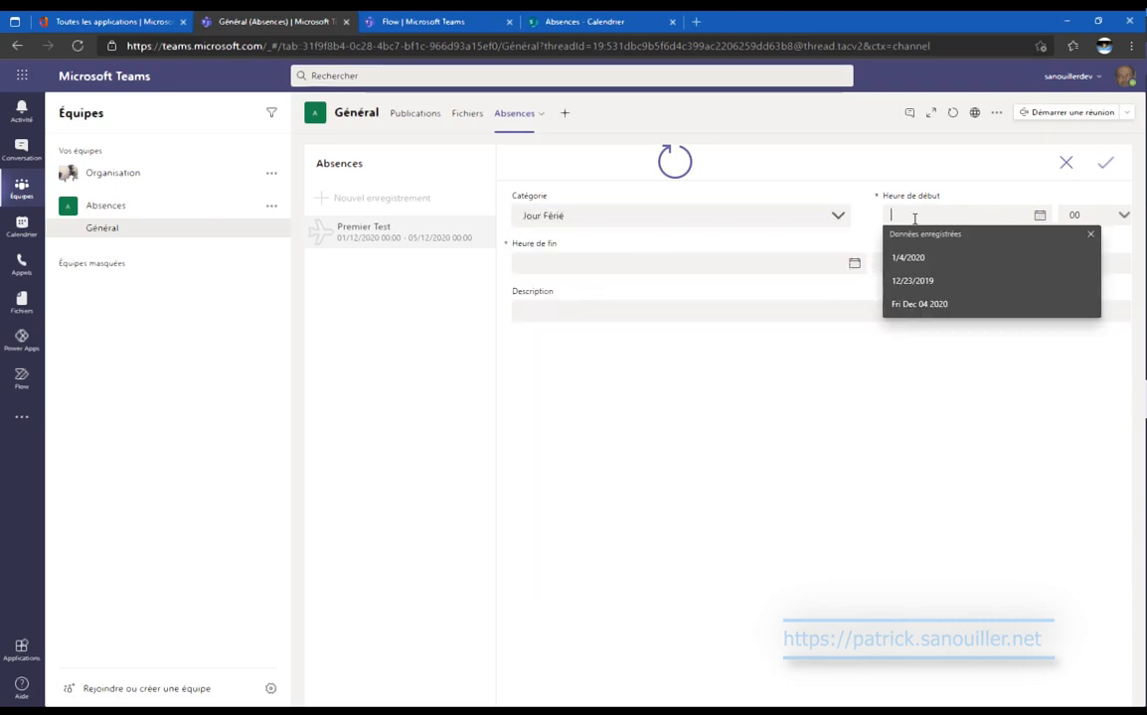
click(1040, 215)
click(936, 366)
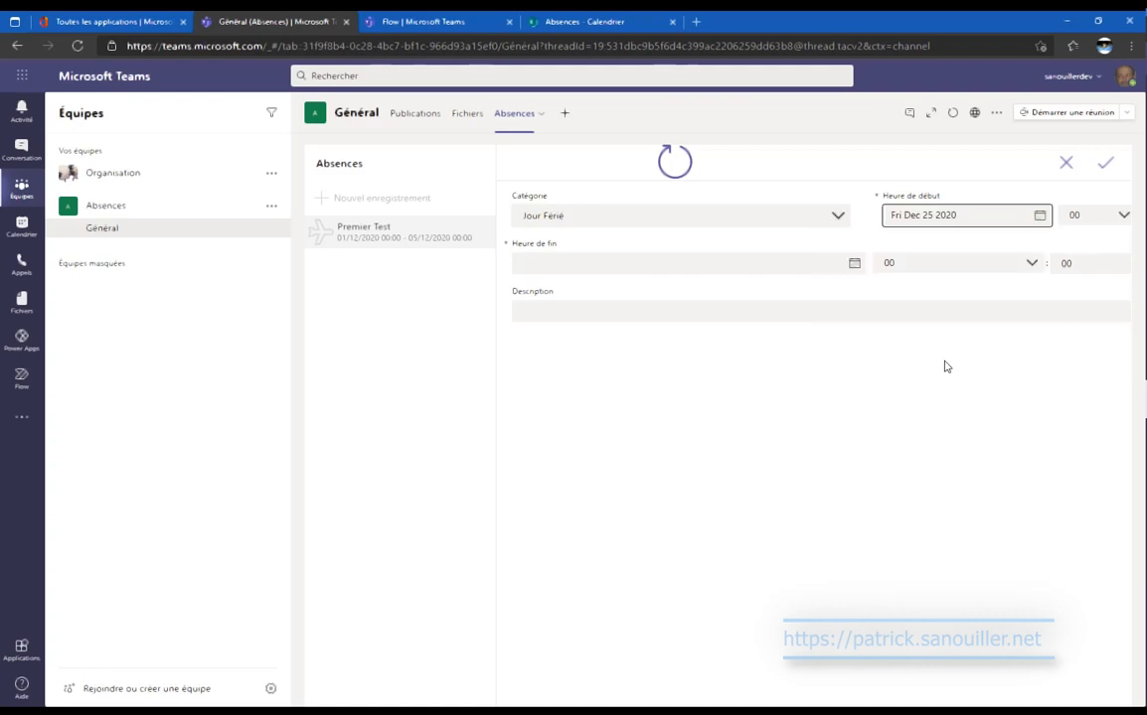
Set the end to 25/12/2020 at 23:00, describe it as Noël, and save.
click(855, 263)
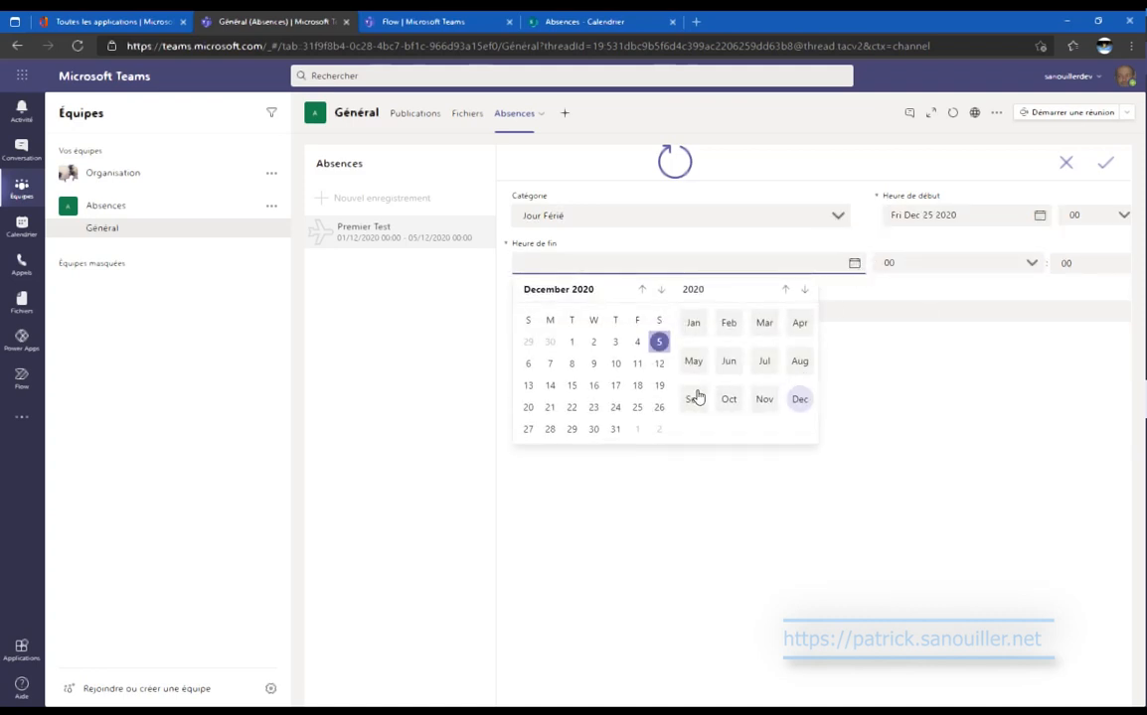
click(638, 408)
click(1031, 264)
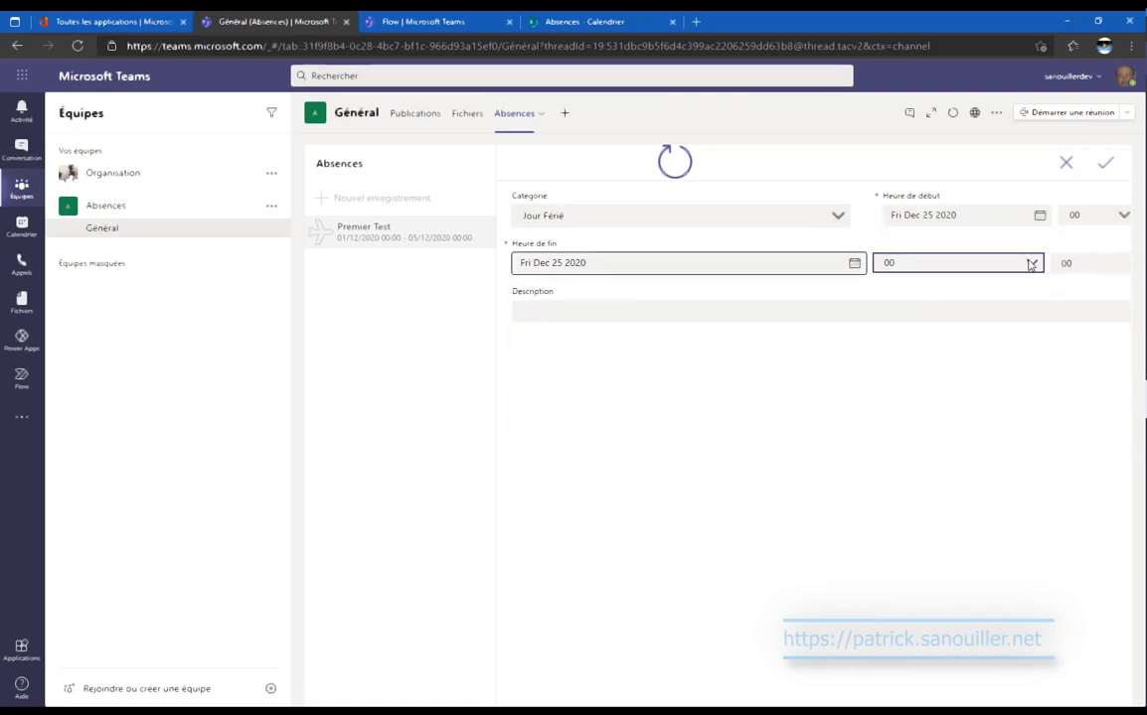
scroll(988, 395, down, 5)
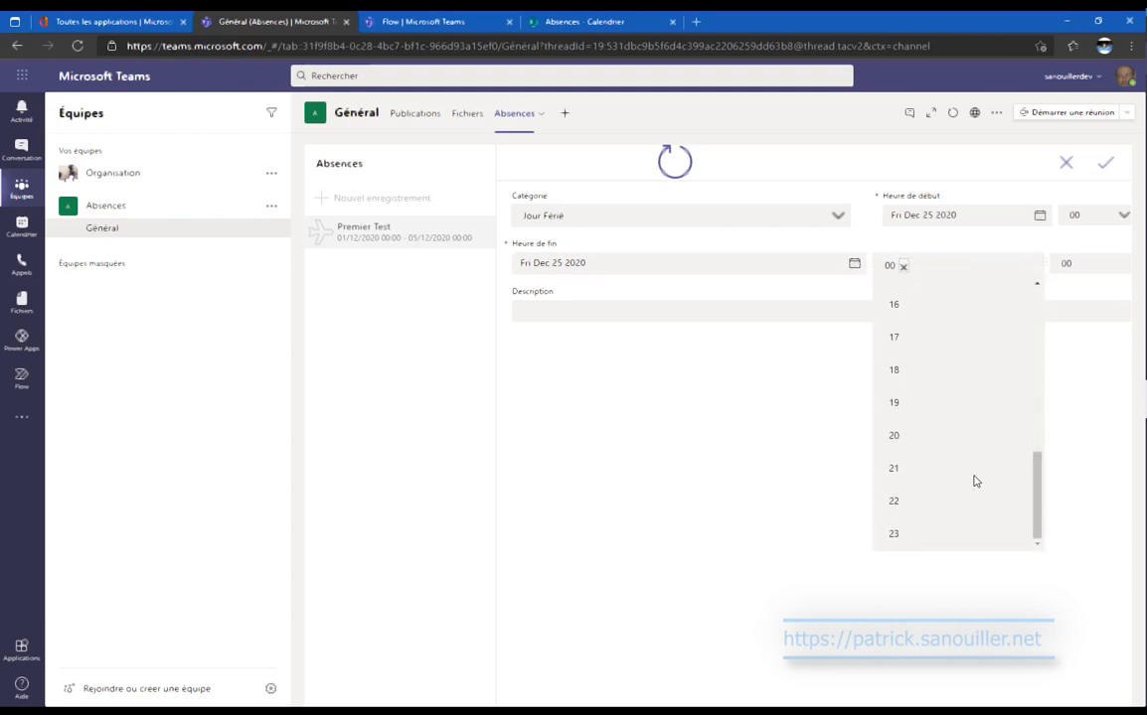
click(924, 534)
click(656, 310)
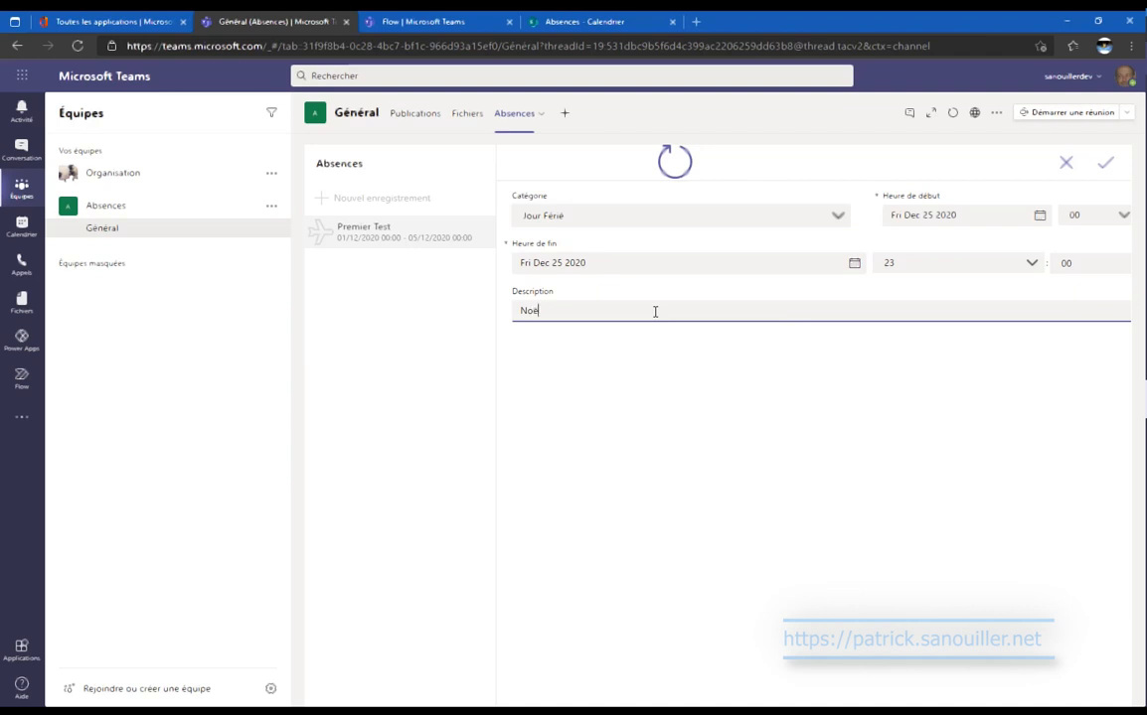
click(1109, 169)
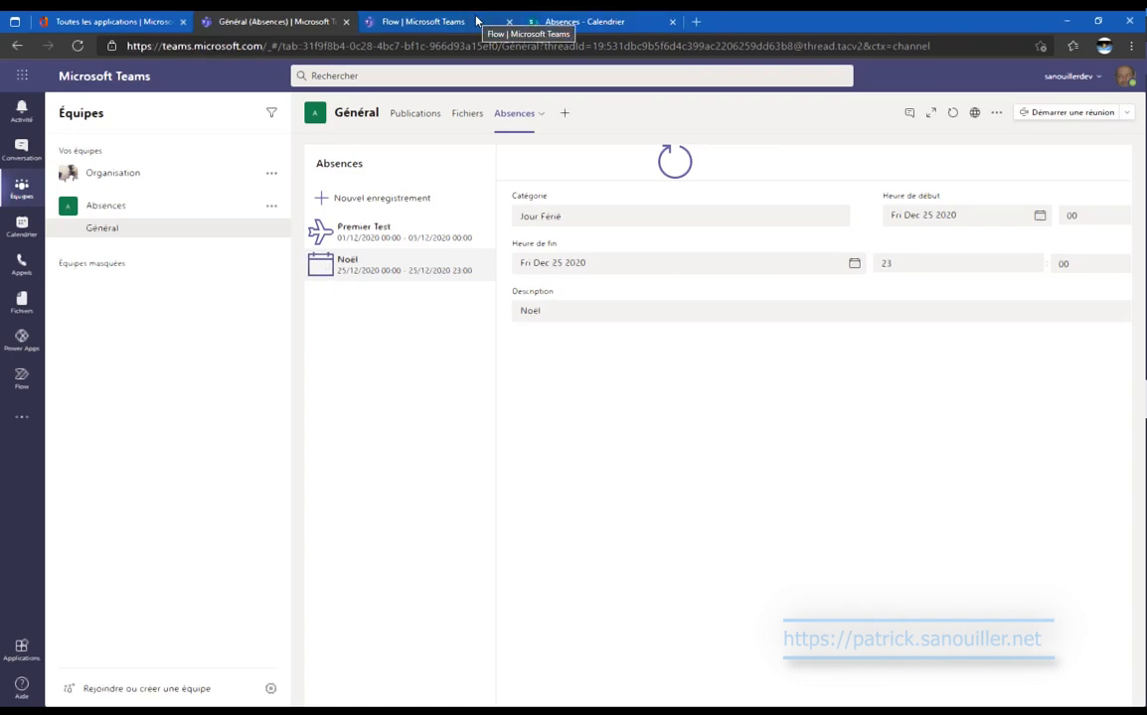
click(563, 21)
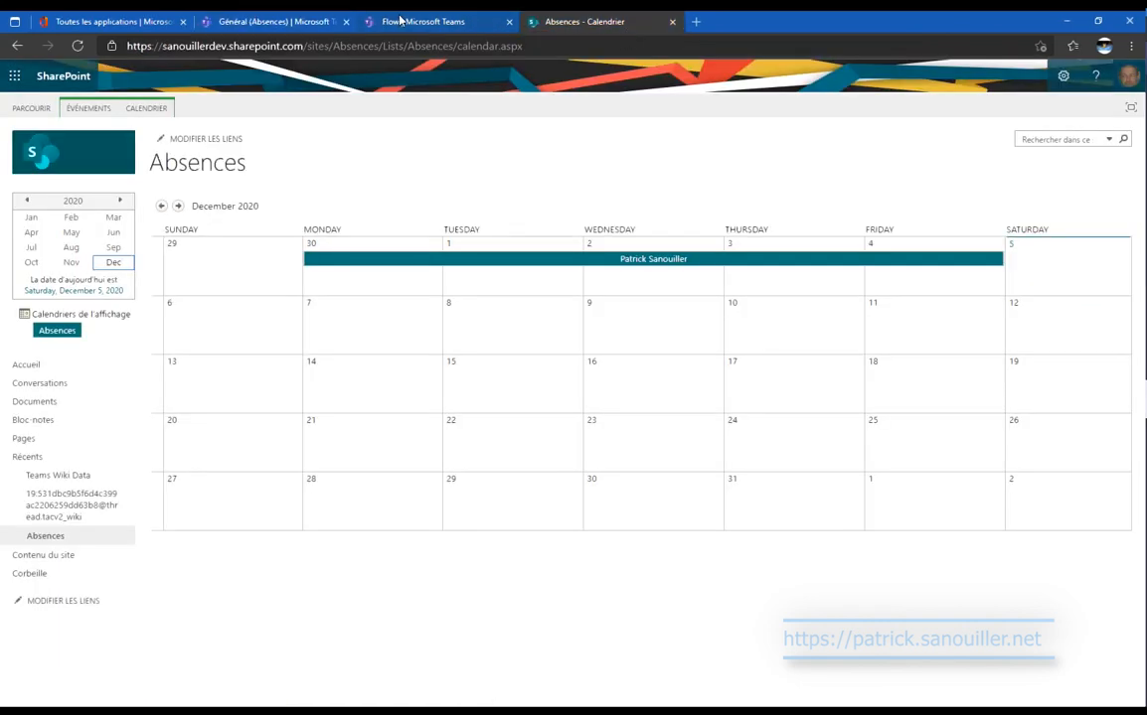
Refresh the Absences flow's run history, open the new run, then open the Flow chat.
click(400, 20)
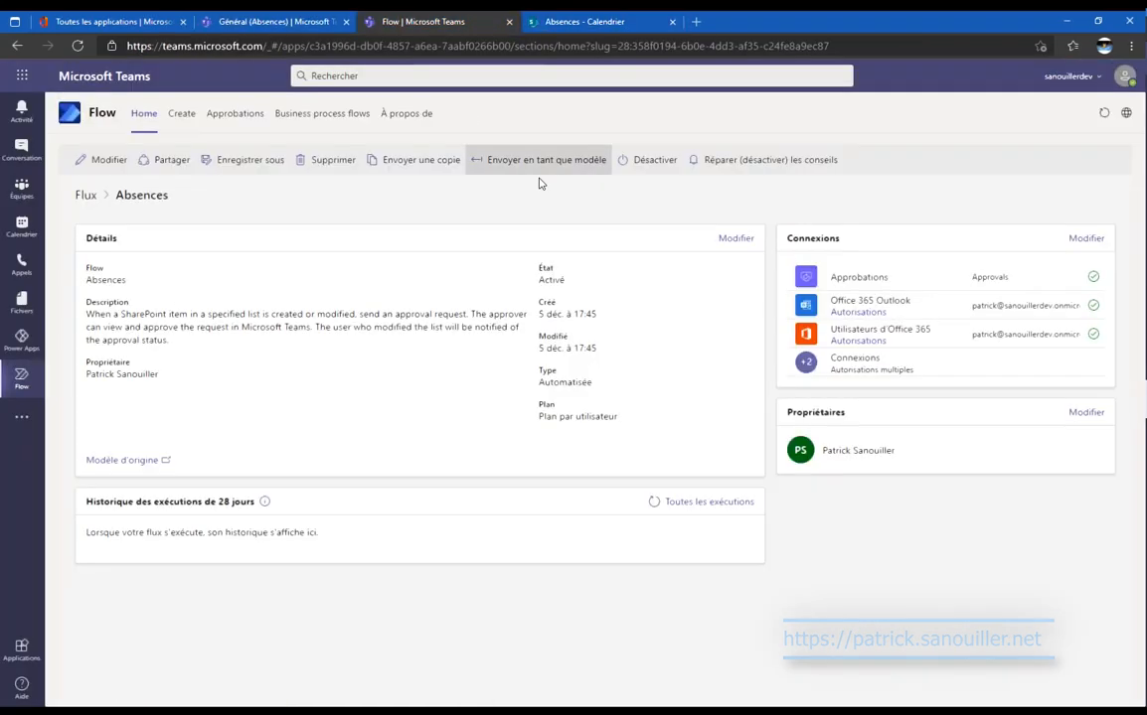
click(656, 505)
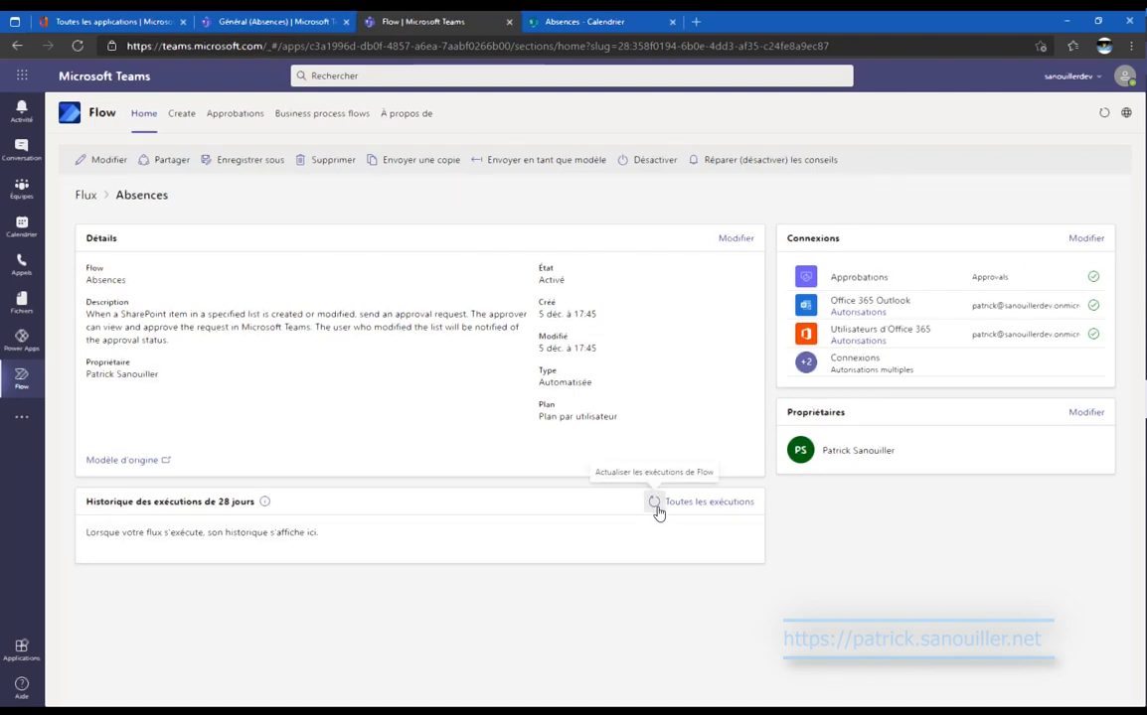
click(655, 504)
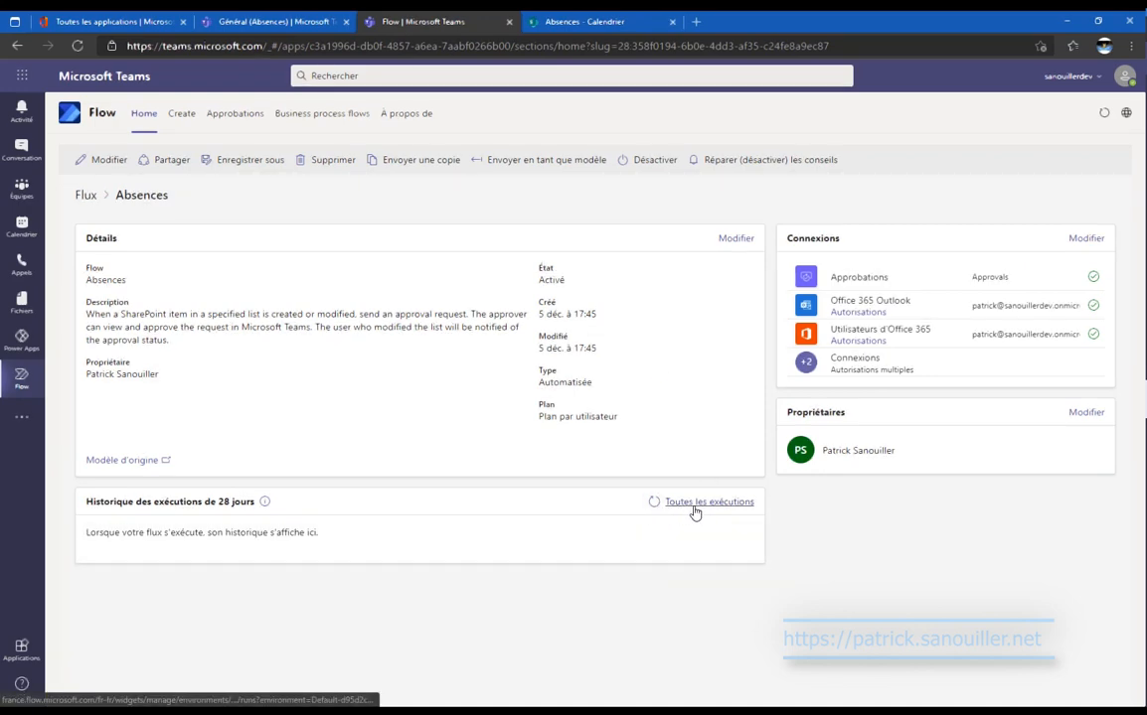
click(694, 504)
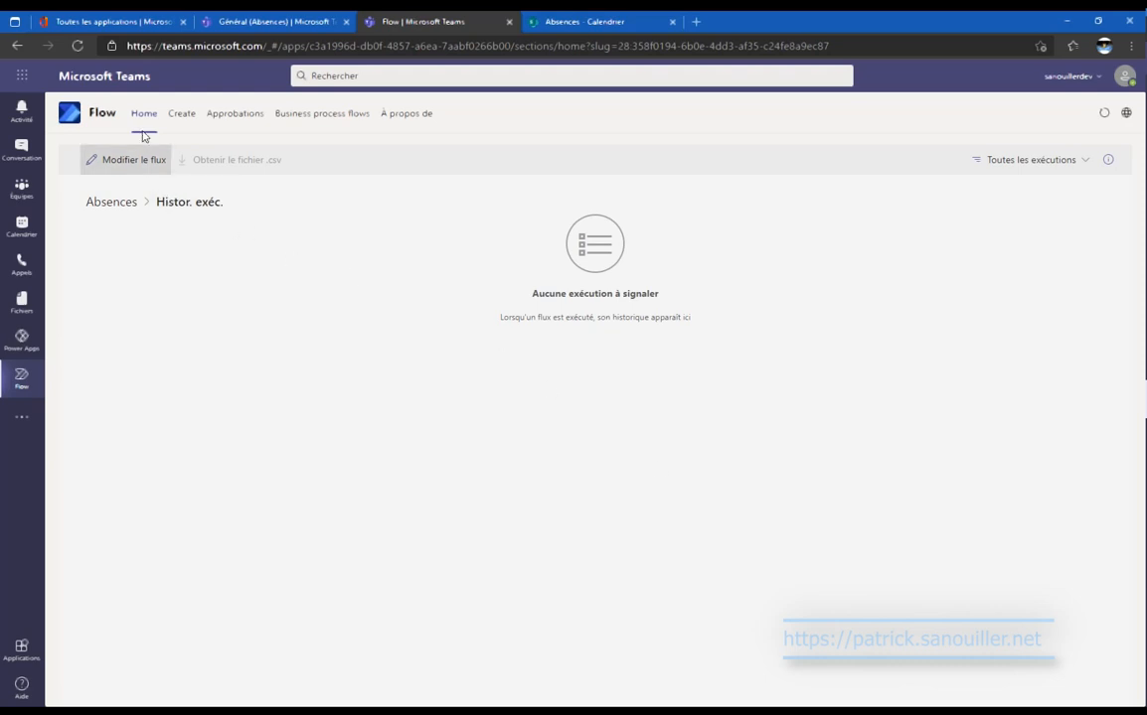
click(113, 203)
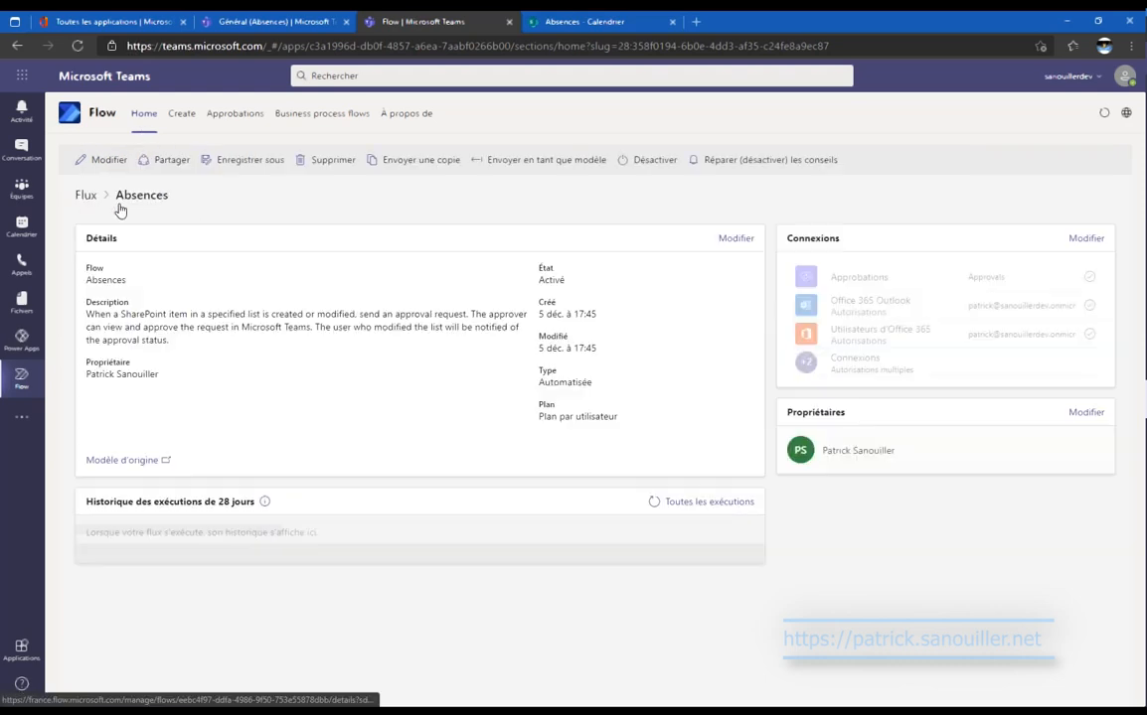
click(653, 503)
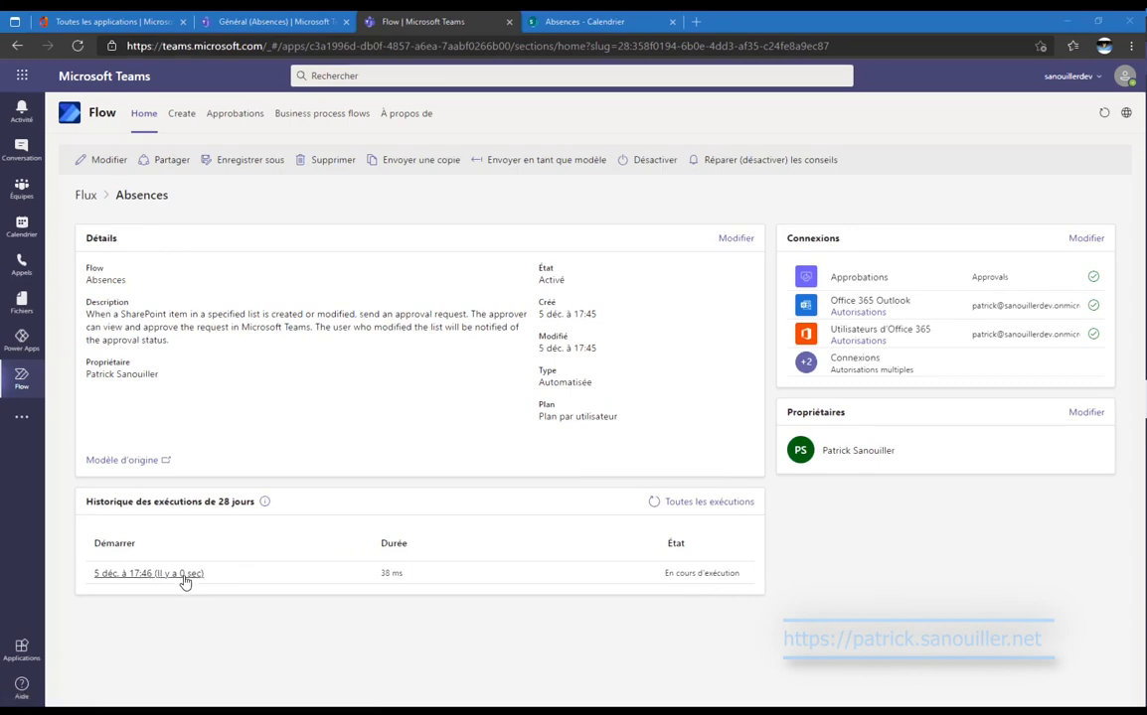
click(185, 580)
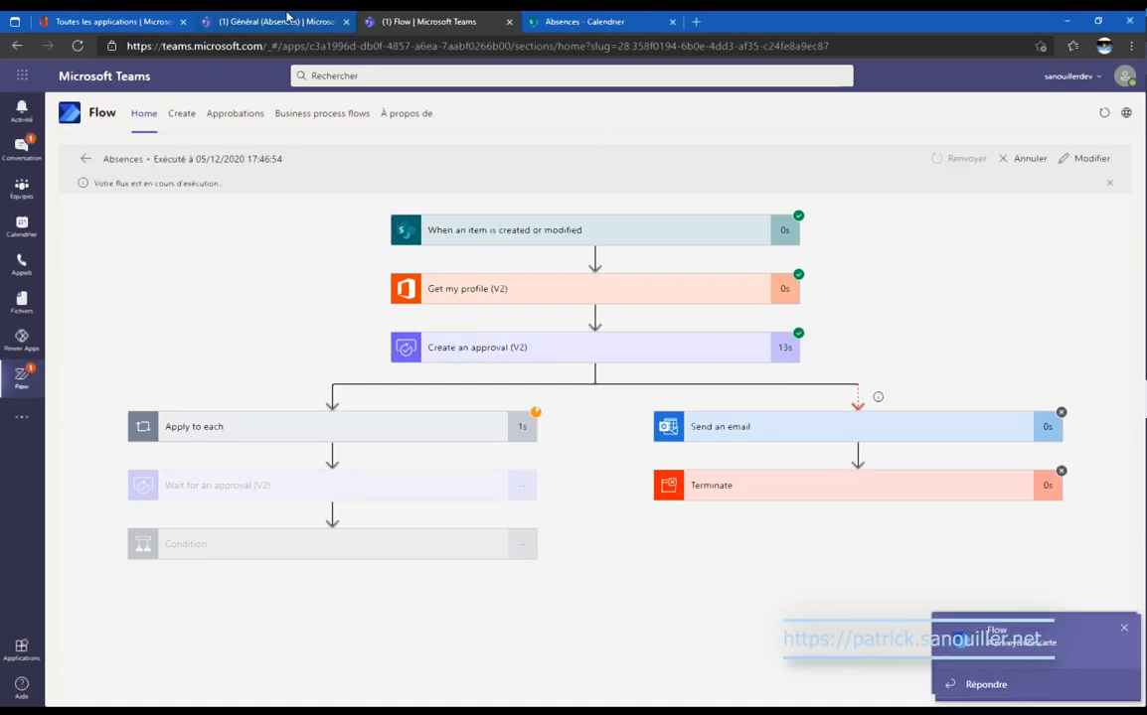
click(287, 21)
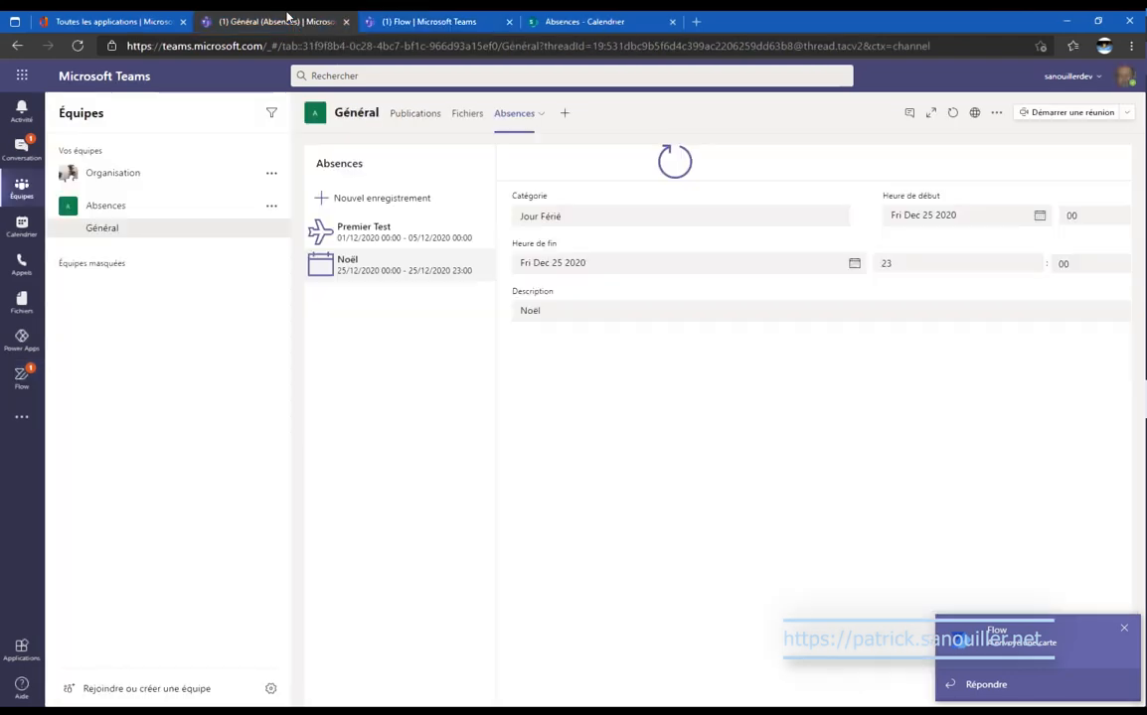
click(22, 149)
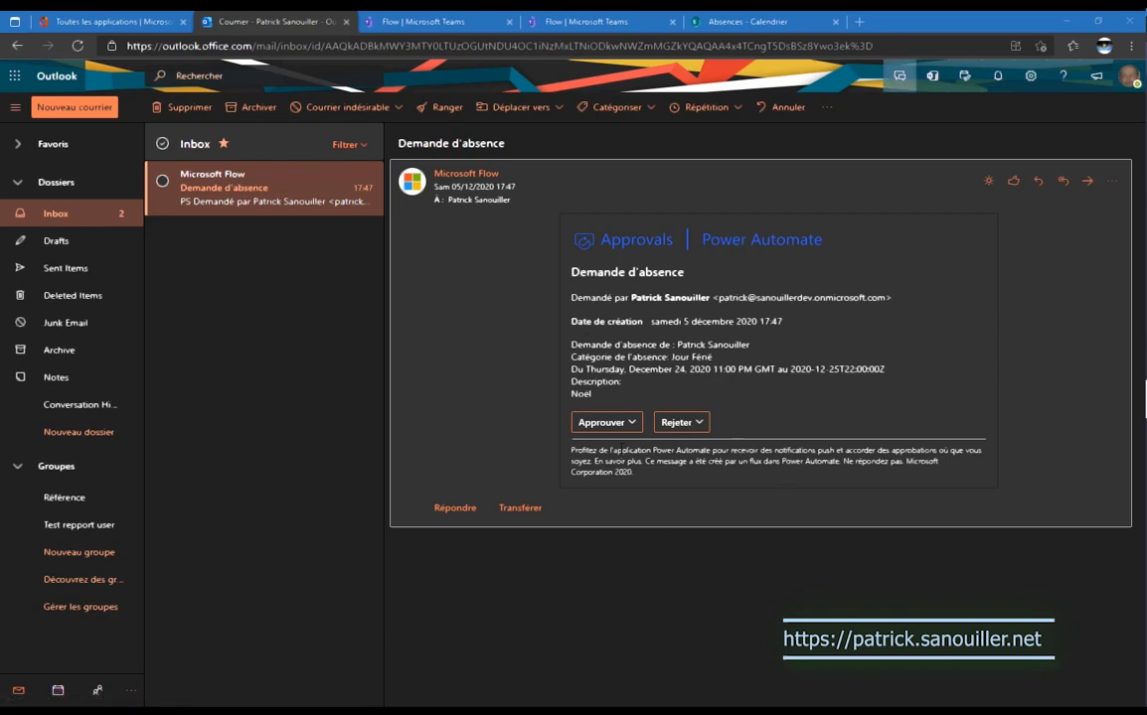
Approve the Noël Demande d'absence card with the comment Ok and return to the run.
click(404, 14)
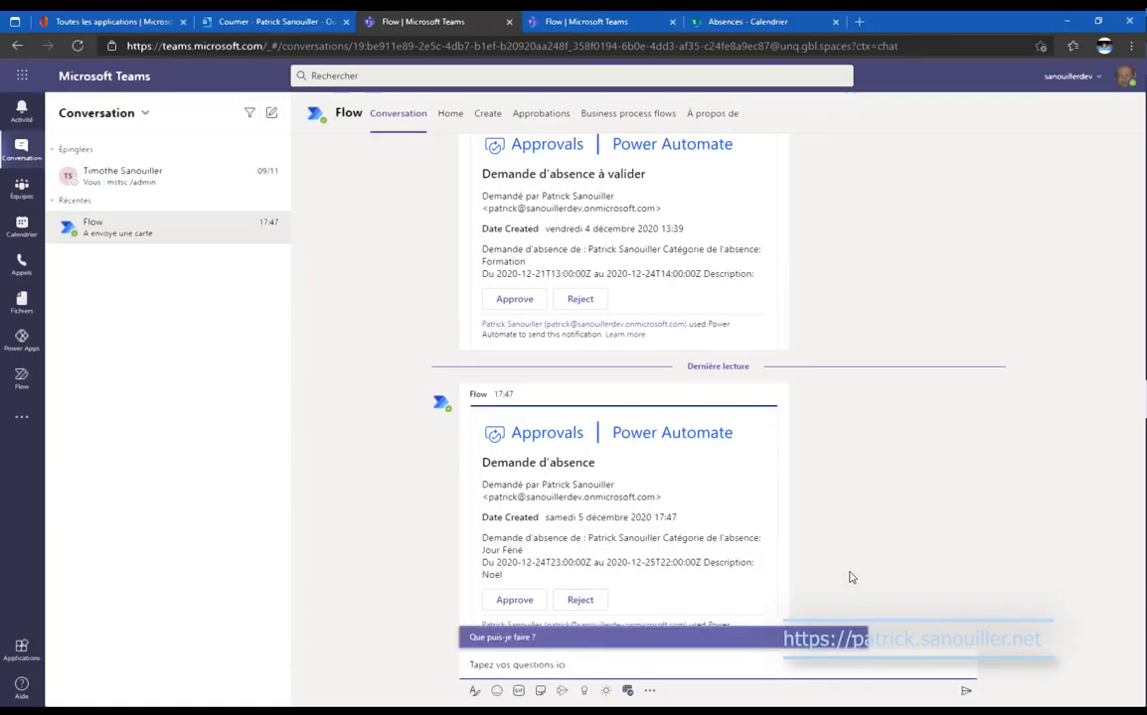
click(525, 601)
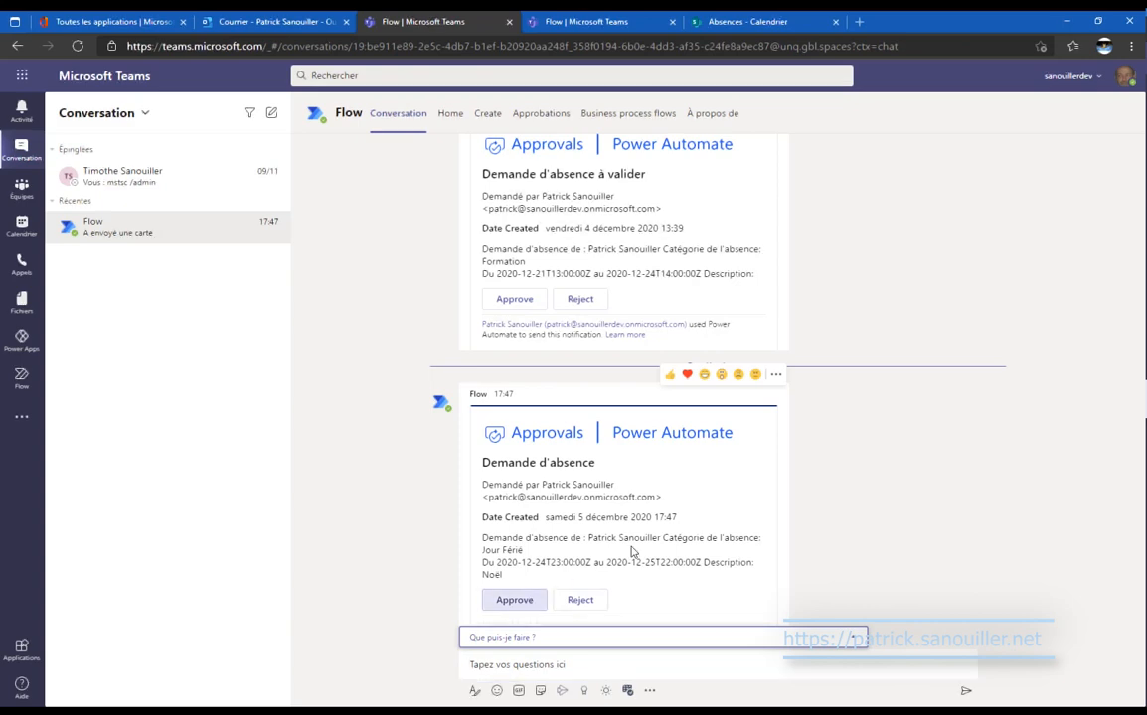
click(588, 486)
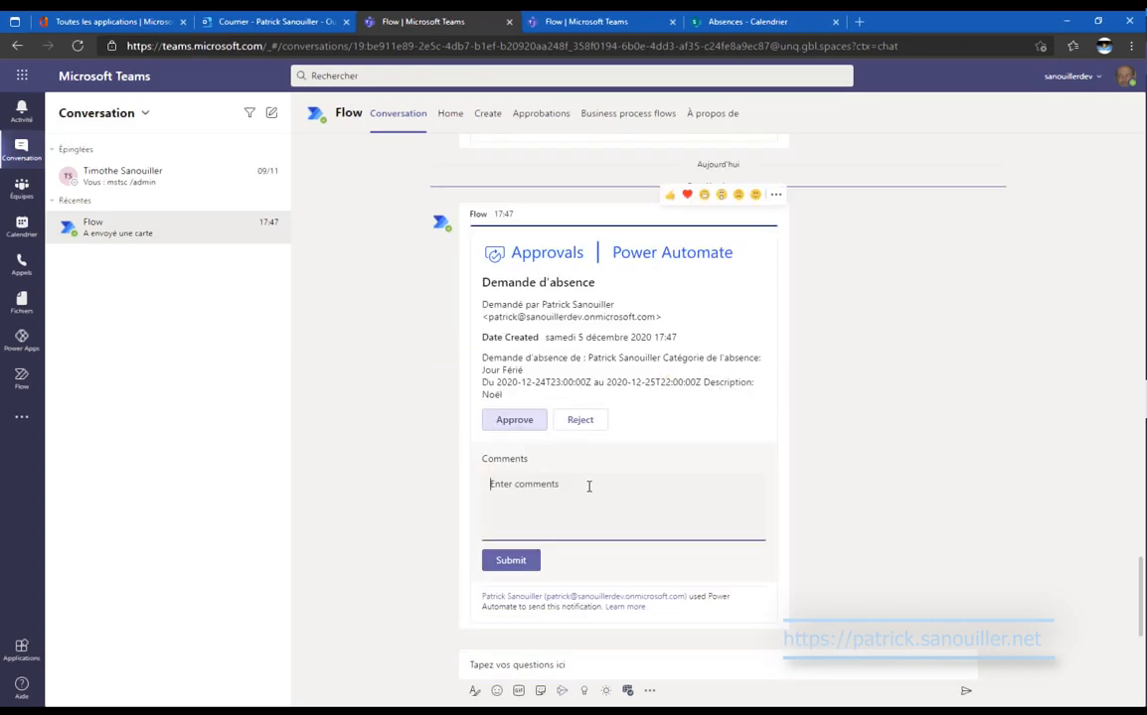
text(Ok)
click(503, 565)
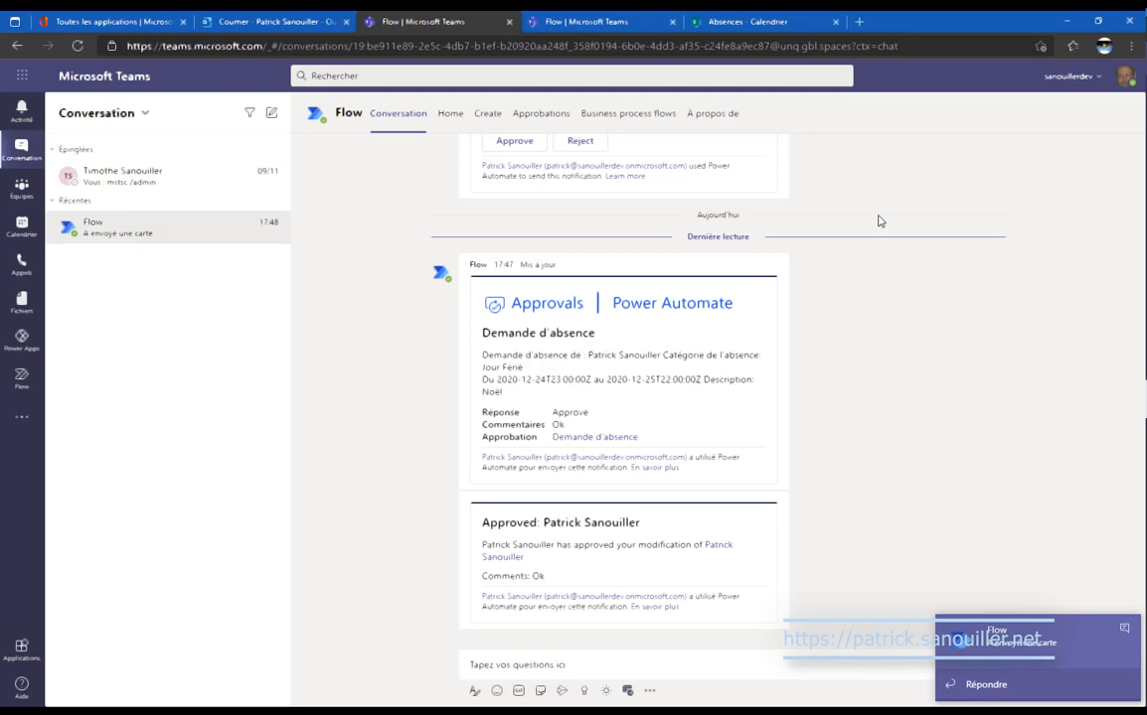
click(558, 15)
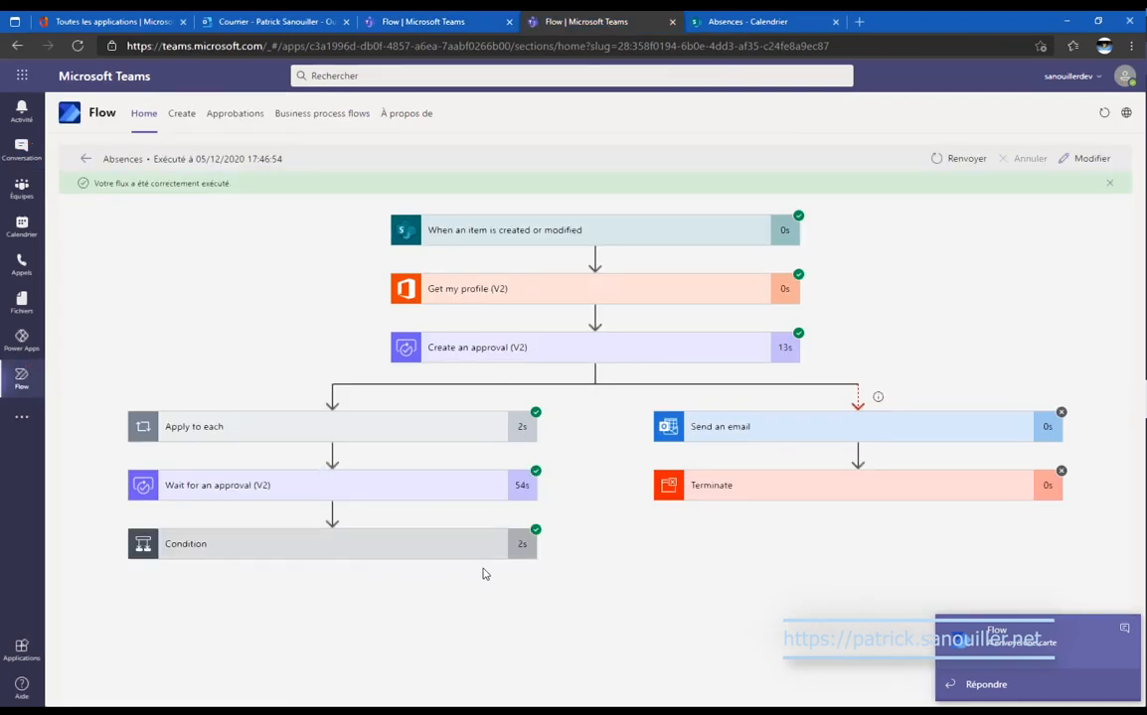
Expand the Condition, approve loop, item-update and Inform requestor steps to review the Noël update.
click(386, 546)
scroll(386, 546, down, 2)
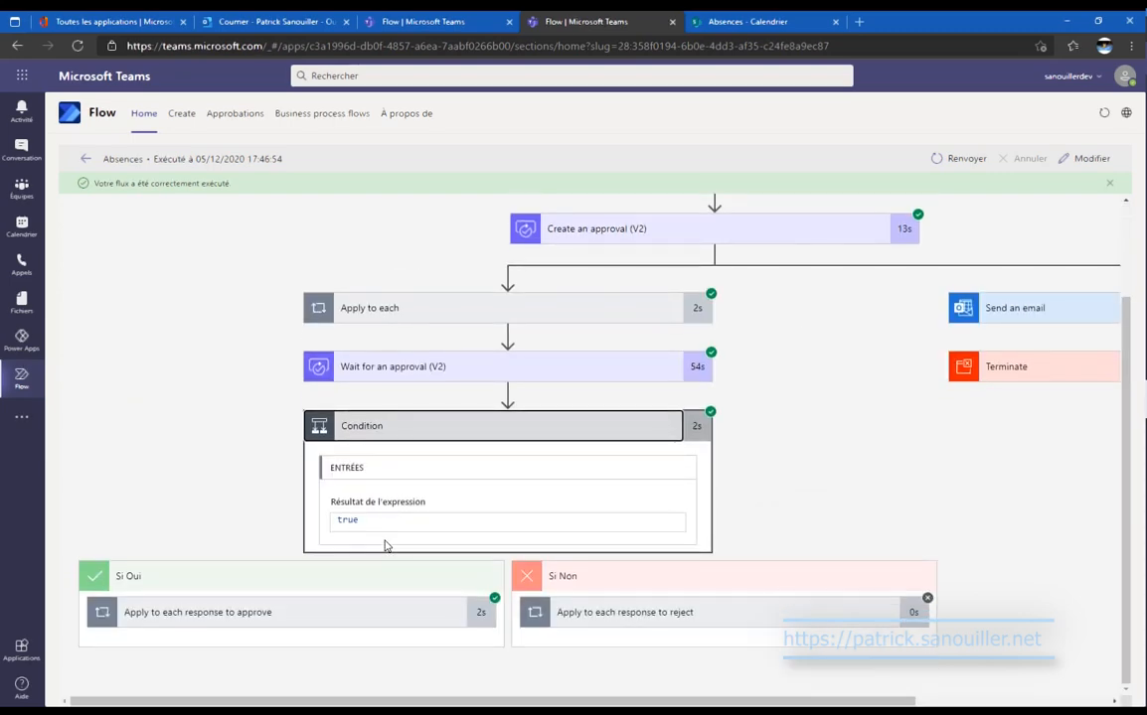
click(372, 614)
scroll(384, 570, down, 2)
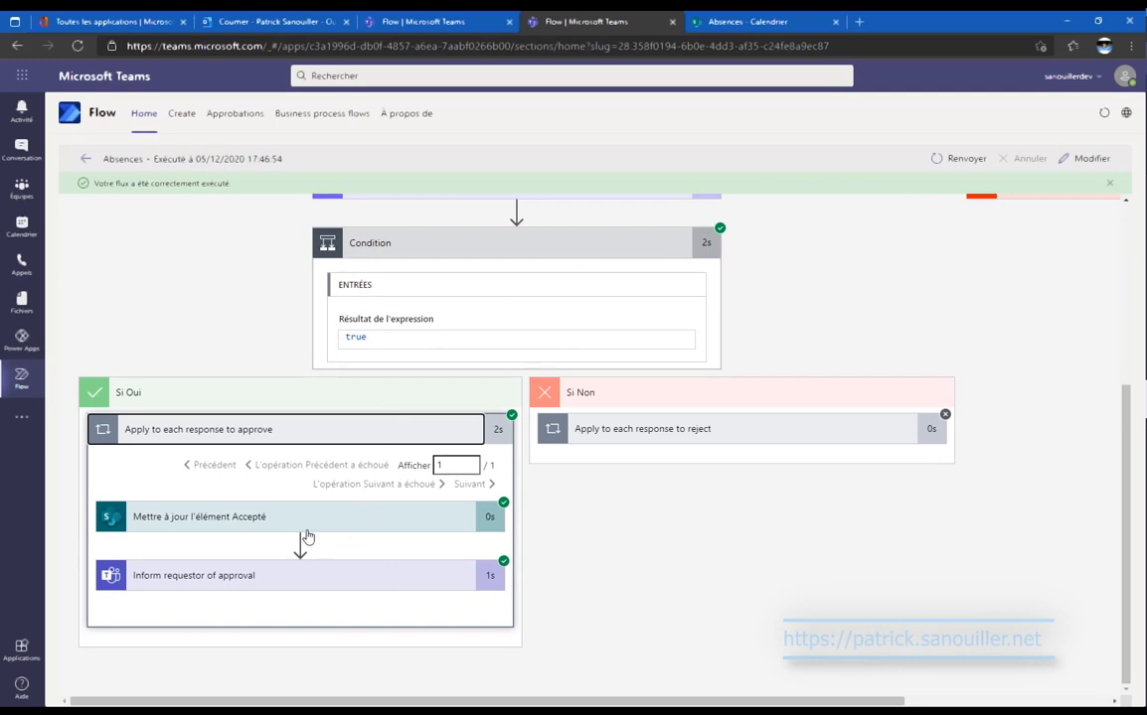
click(359, 527)
scroll(364, 521, down, 5)
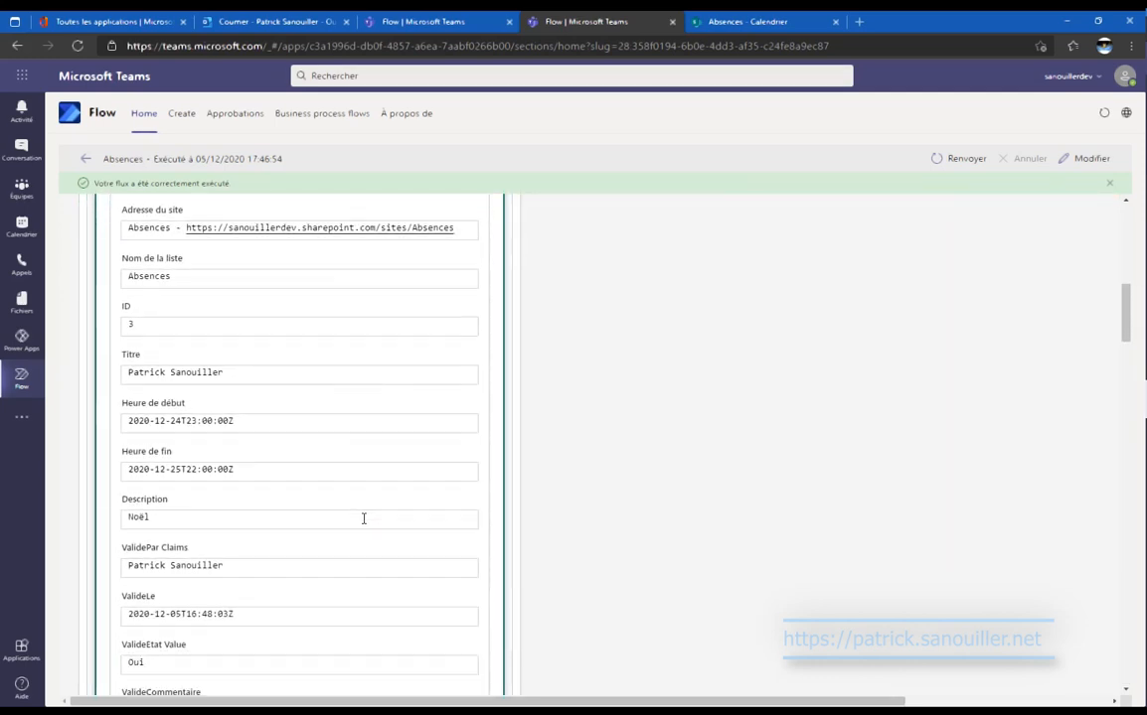
scroll(364, 522, down, 5)
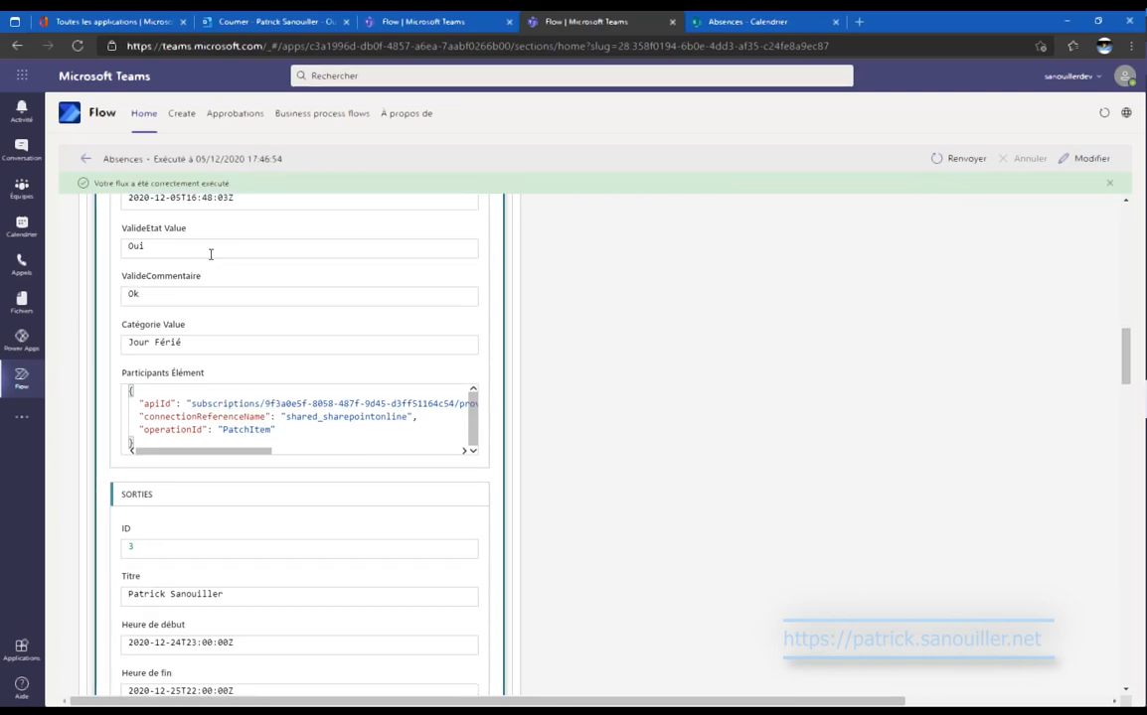
scroll(292, 353, down, 9)
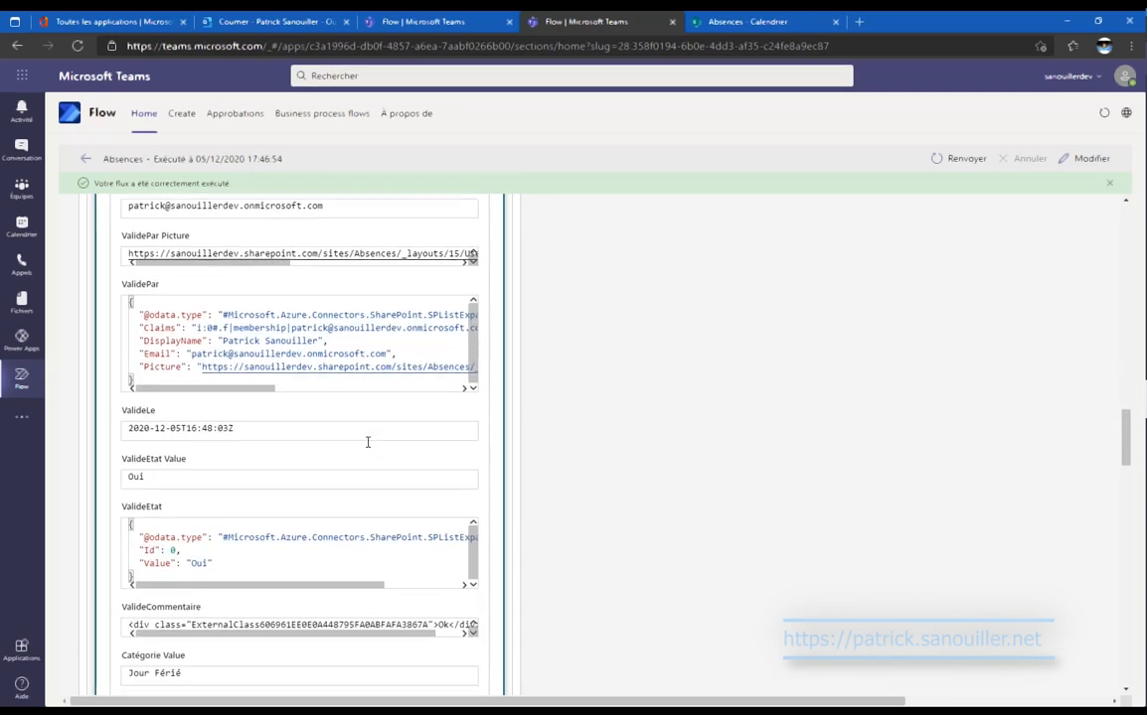
scroll(366, 448, up, 2)
scroll(366, 444, down, 14)
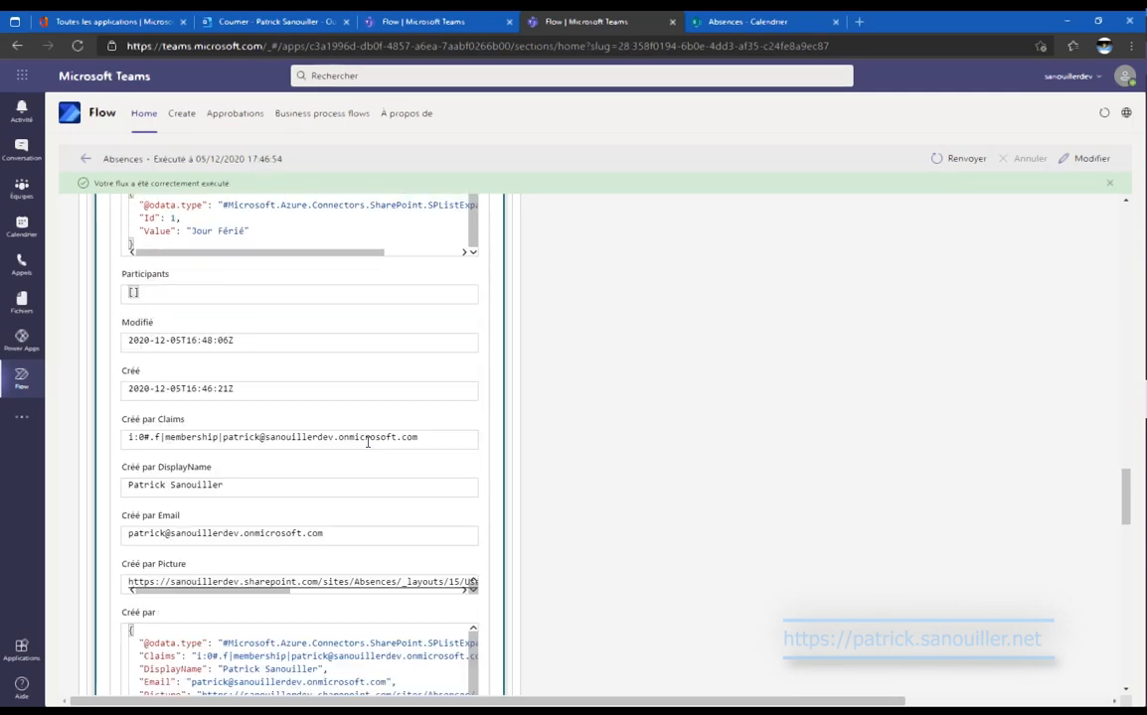
scroll(367, 442, down, 10)
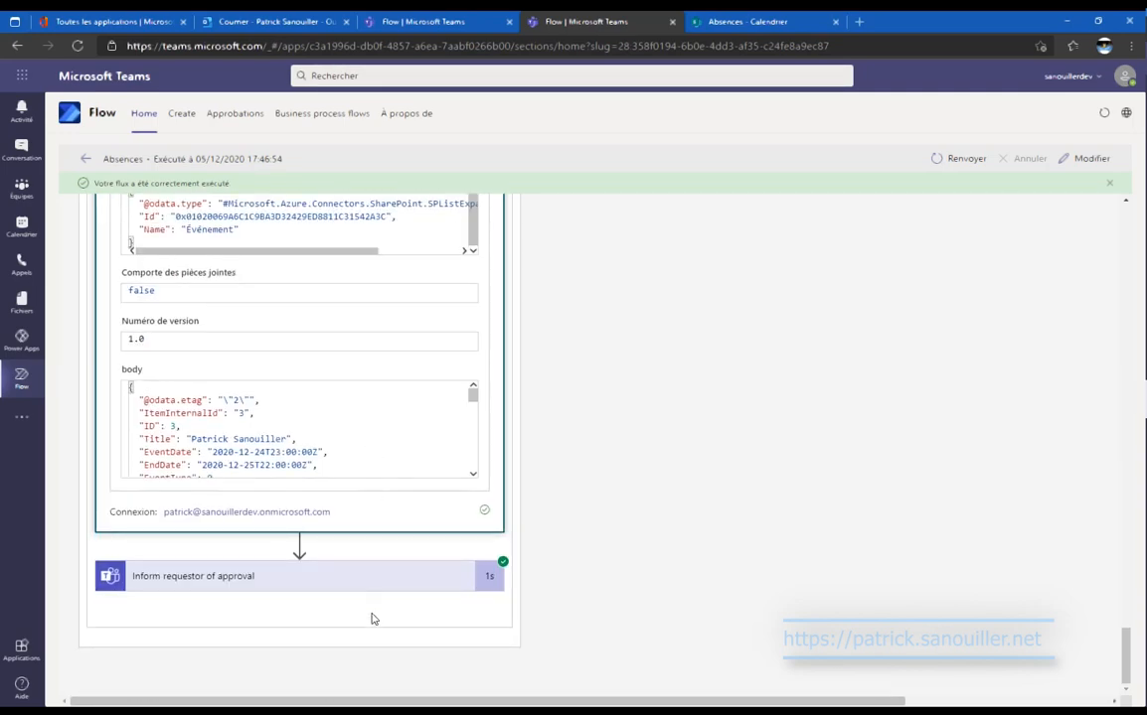
click(380, 588)
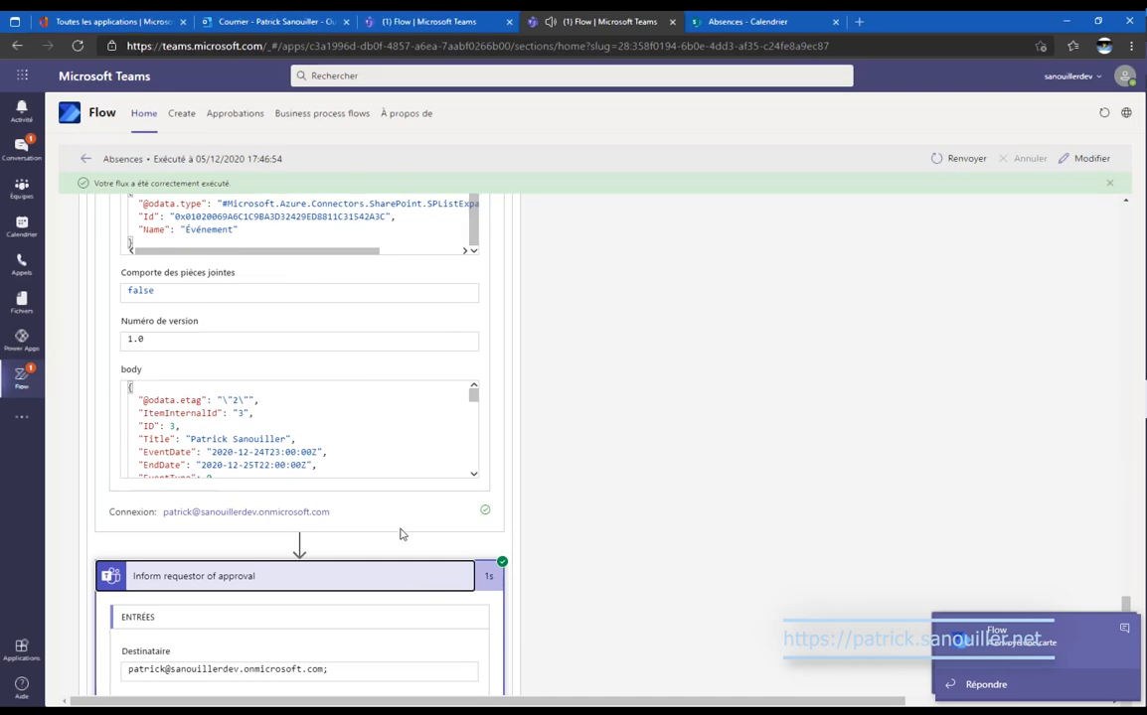
scroll(402, 534, down, 3)
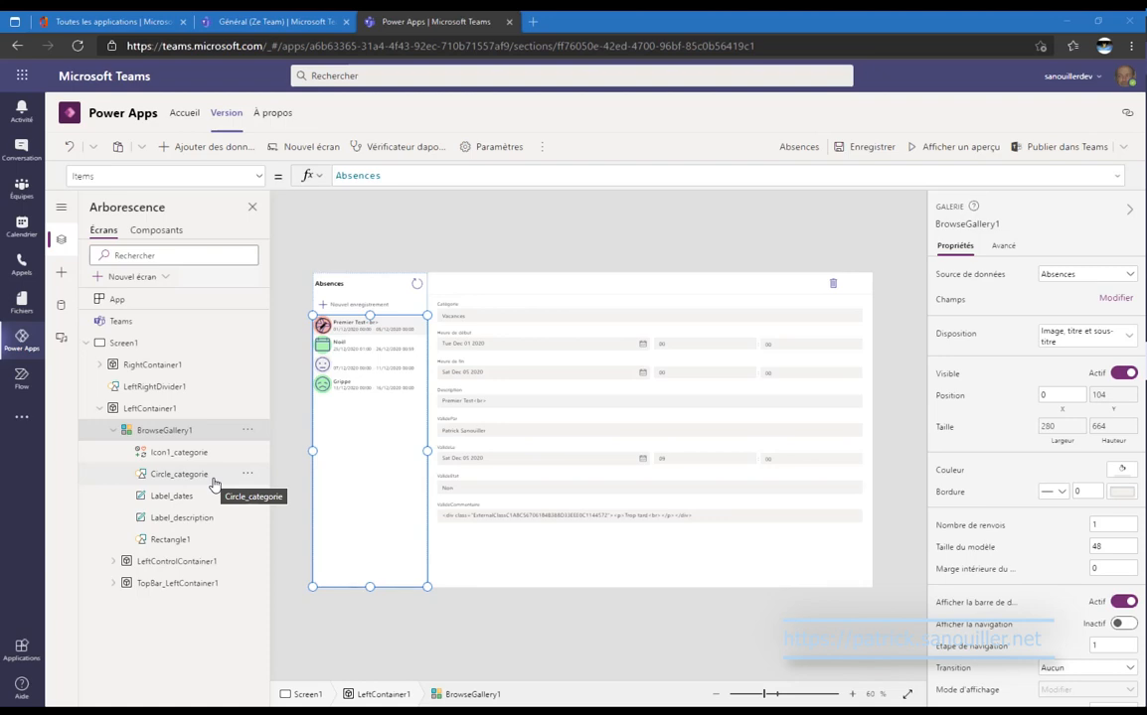
Display Circle_categorie's Fill Switch formula on ValideEtat: green for Oui, red for Non, grey otherwise.
click(212, 475)
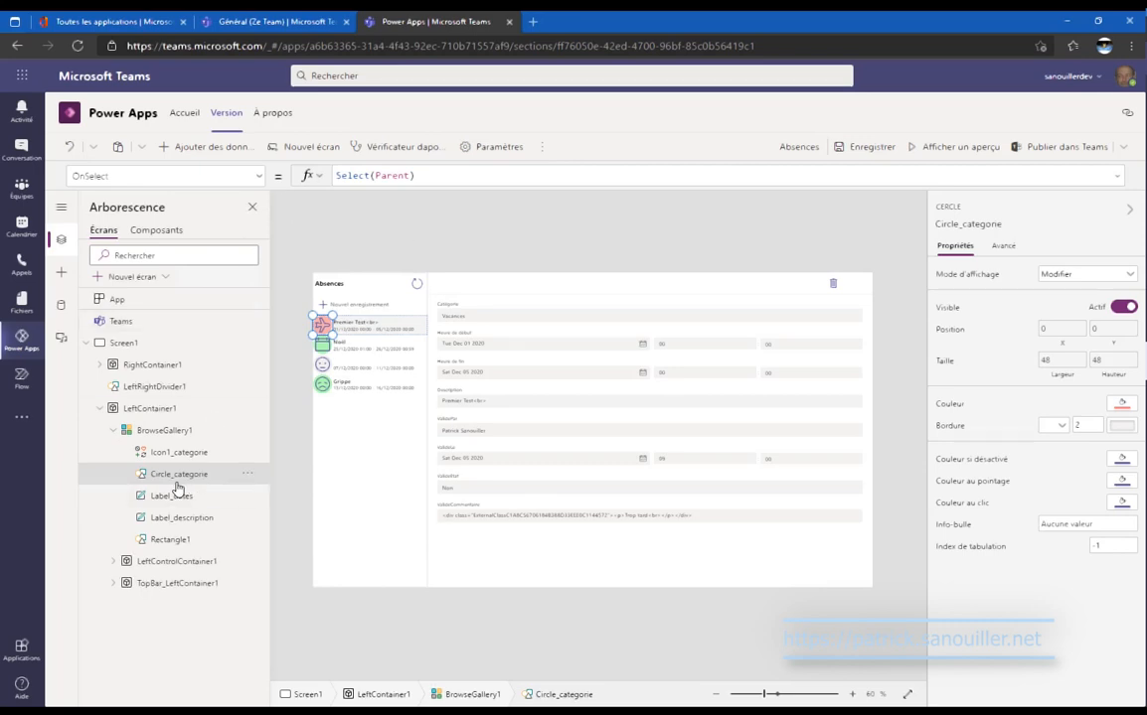
click(262, 179)
scroll(231, 329, up, 3)
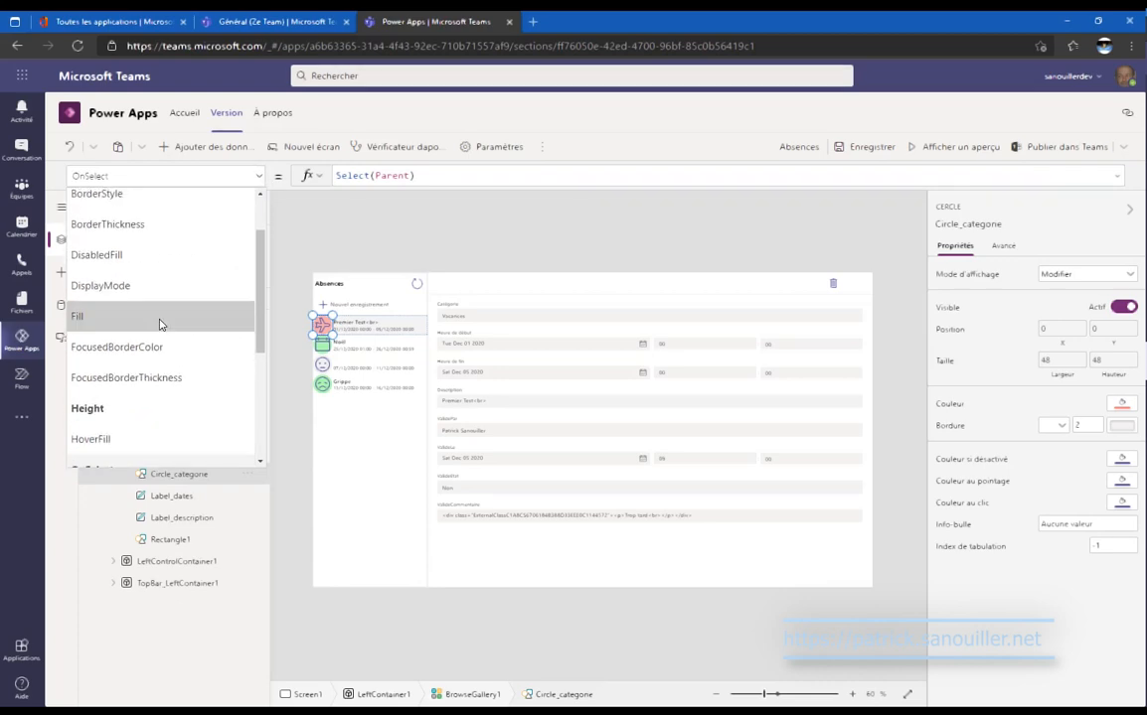
click(158, 318)
click(1117, 176)
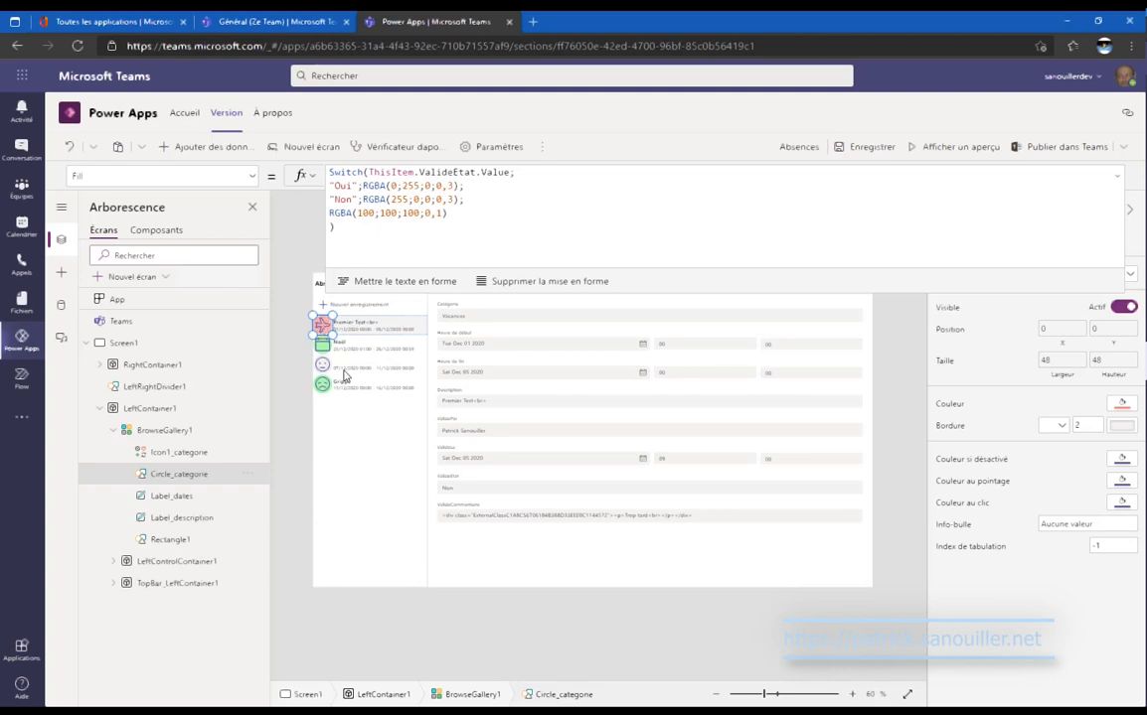
click(1117, 182)
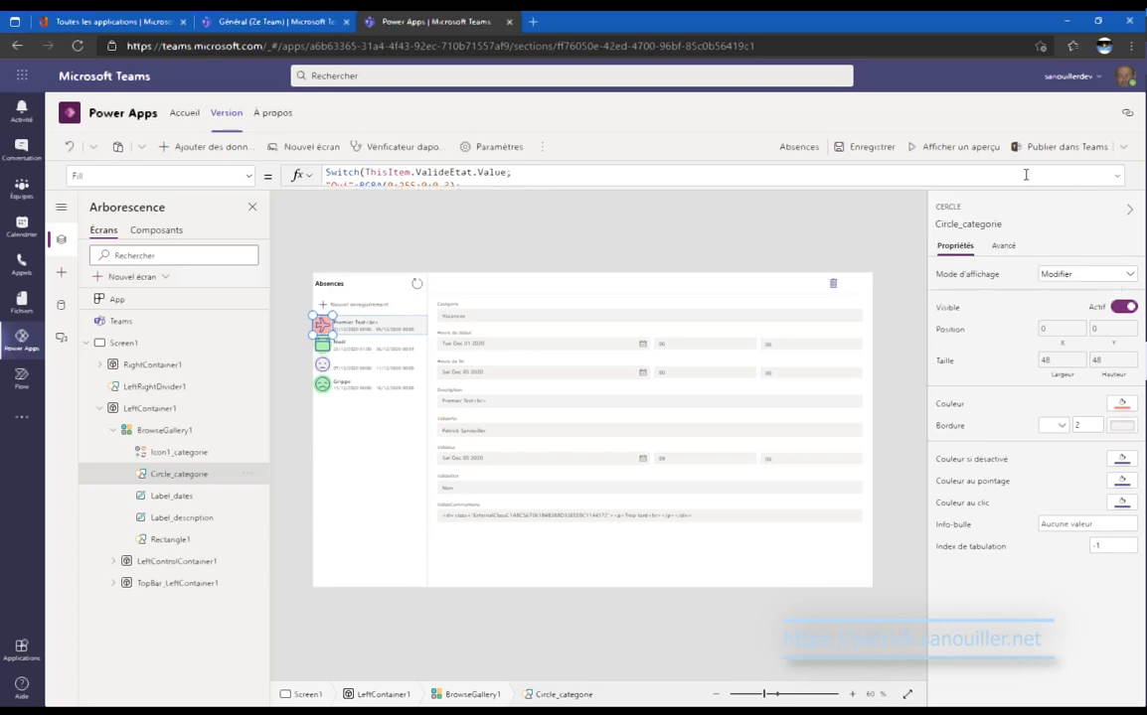
click(946, 150)
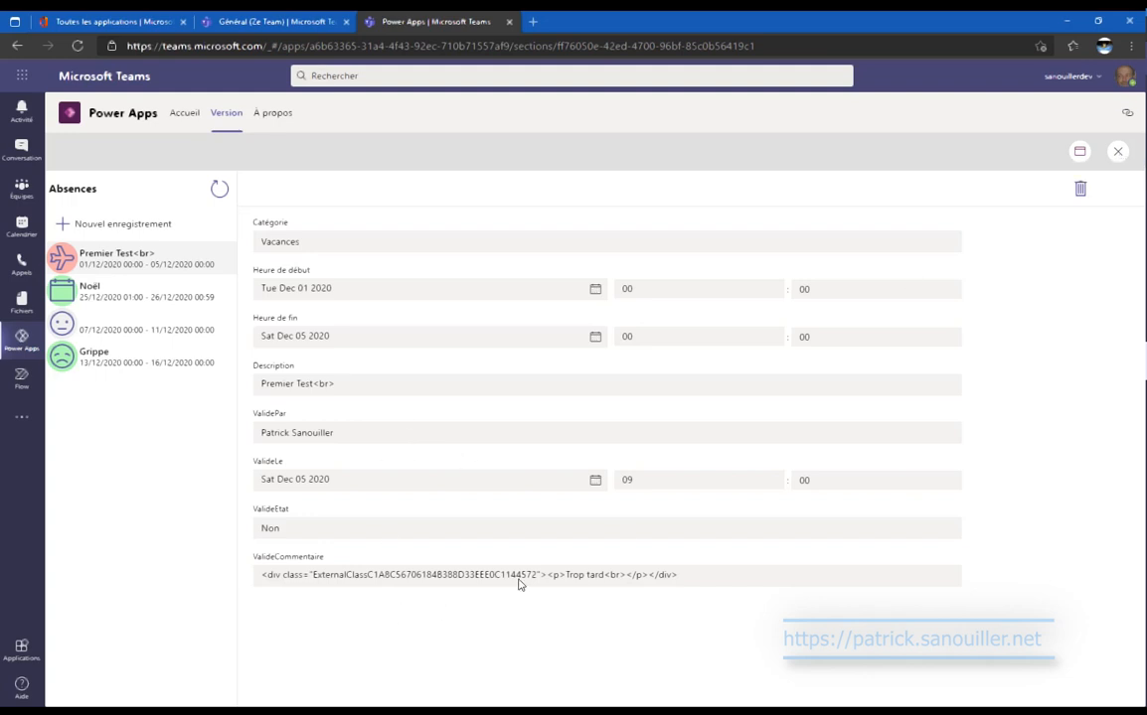
click(1116, 153)
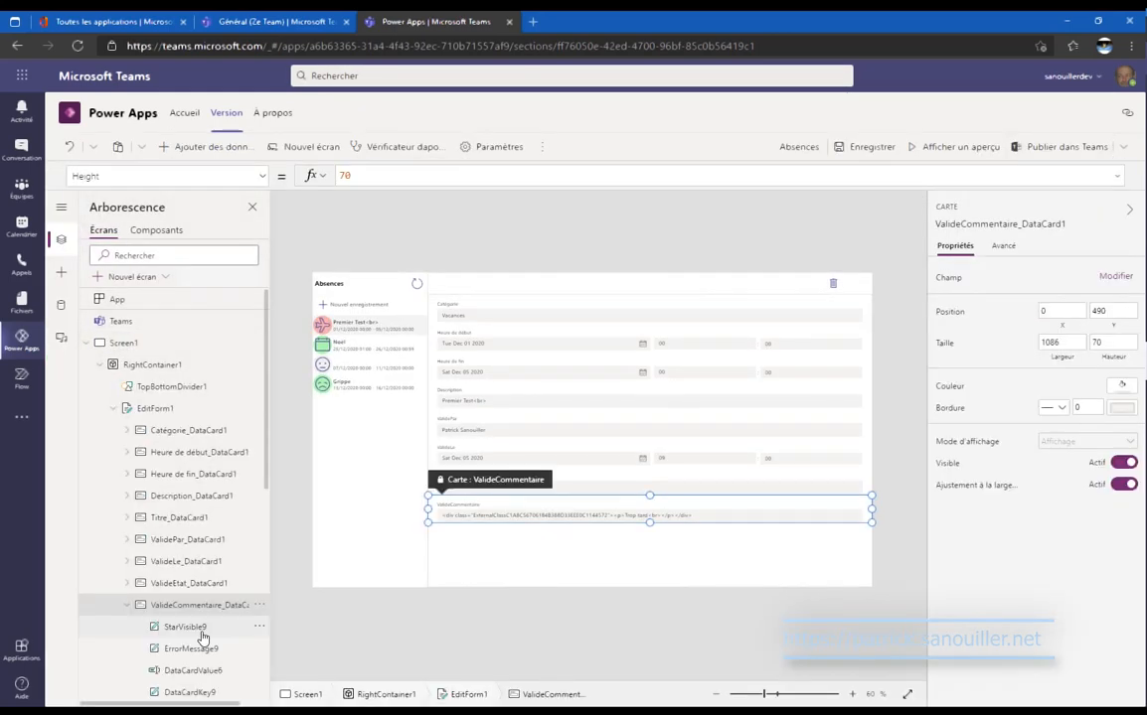
Select the comment card's DataCardValue6 text input and open its rename option.
scroll(205, 632, down, 1)
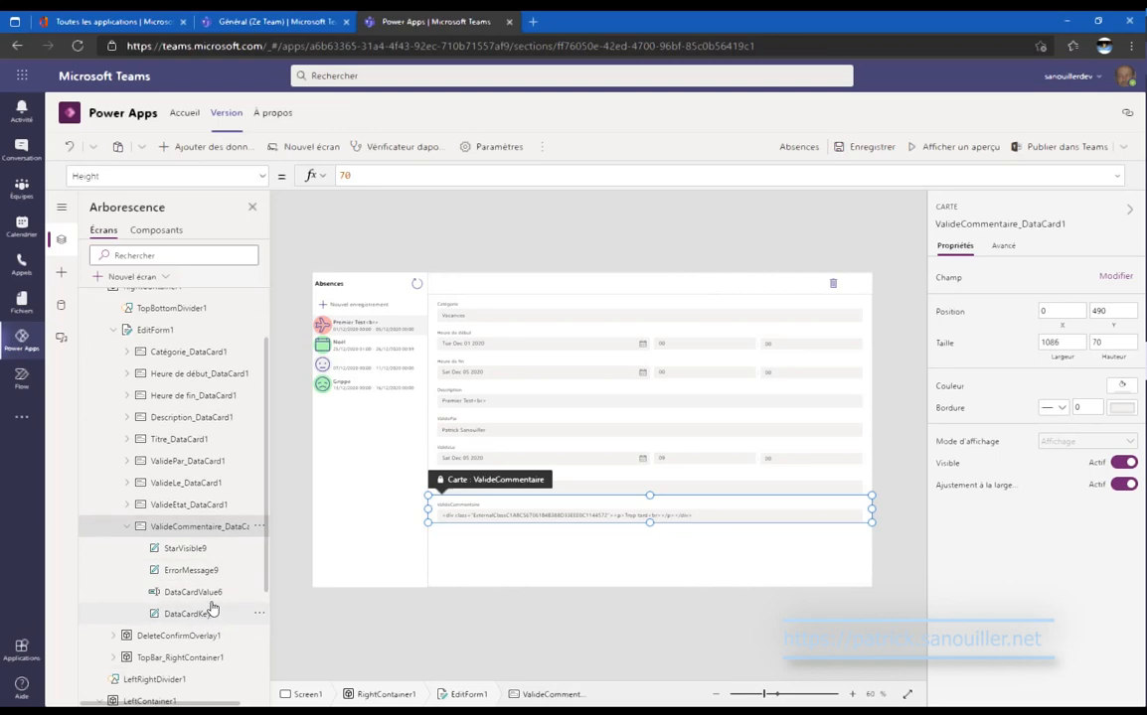
click(1006, 249)
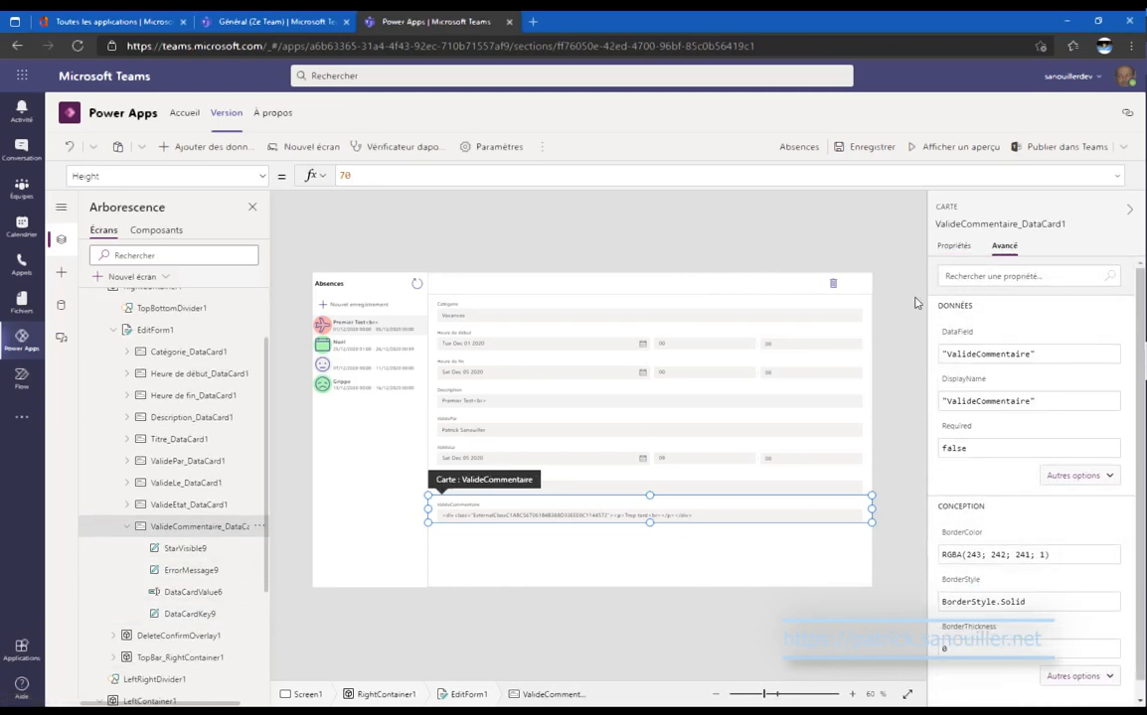
click(212, 600)
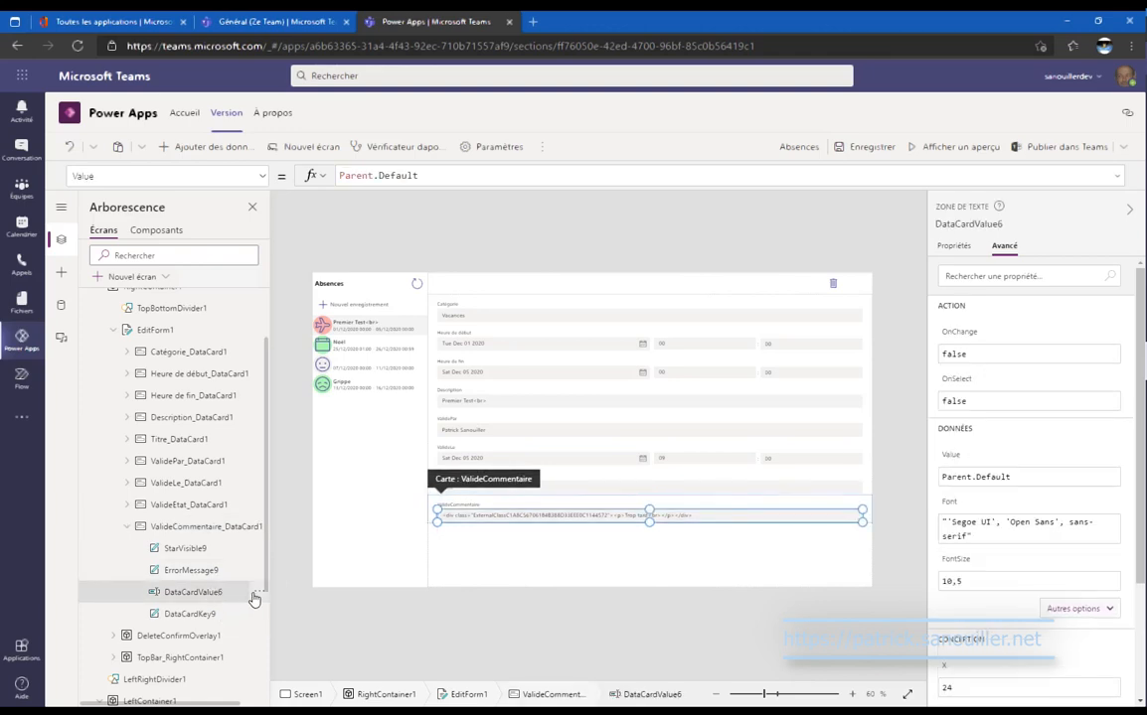
click(258, 592)
click(293, 534)
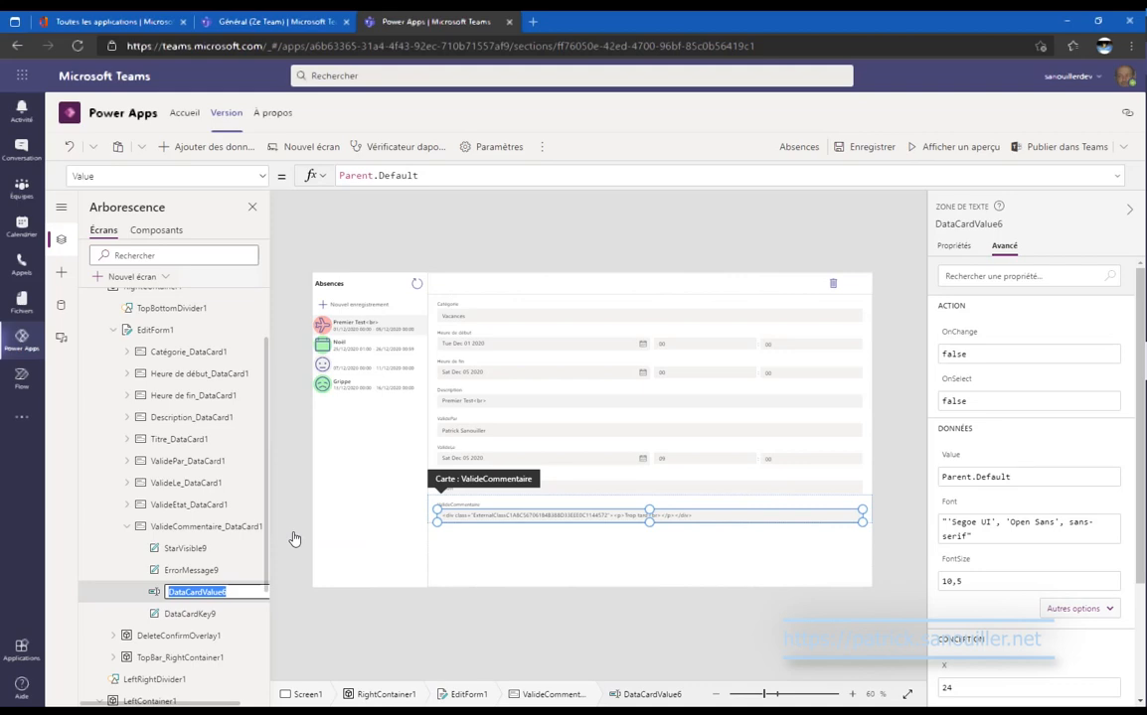
Insert a Texte HTML control, HtmlText1, into the ValideCommentaire card via an 'ht' search.
click(61, 271)
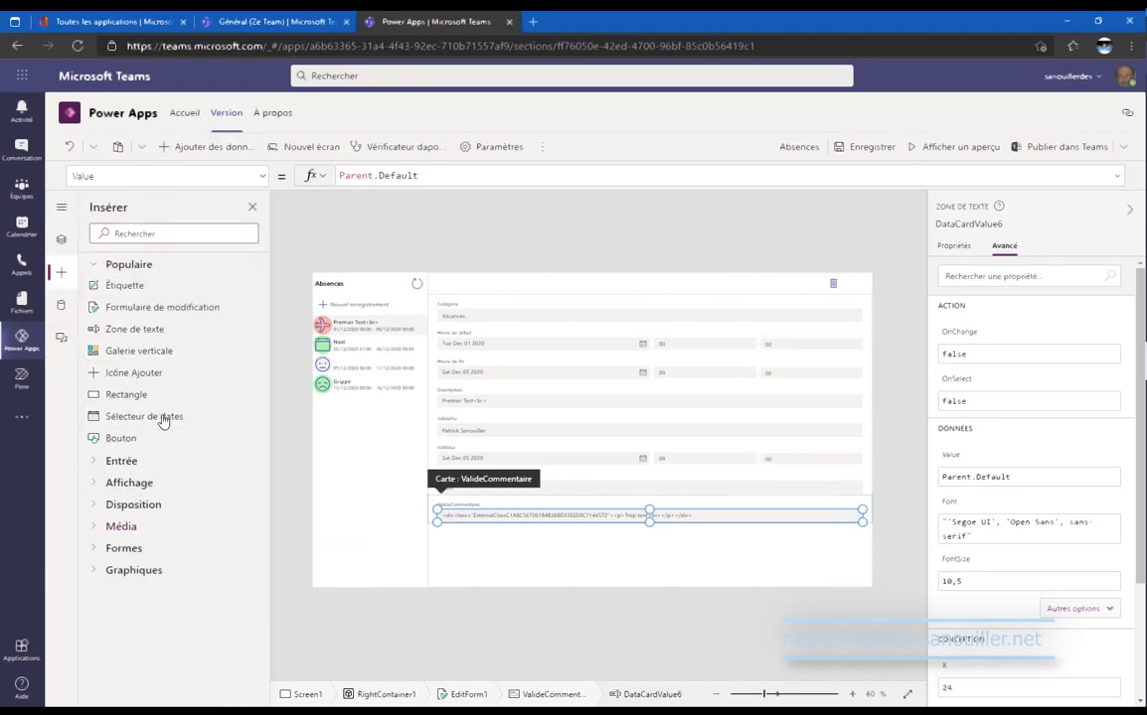
click(161, 230)
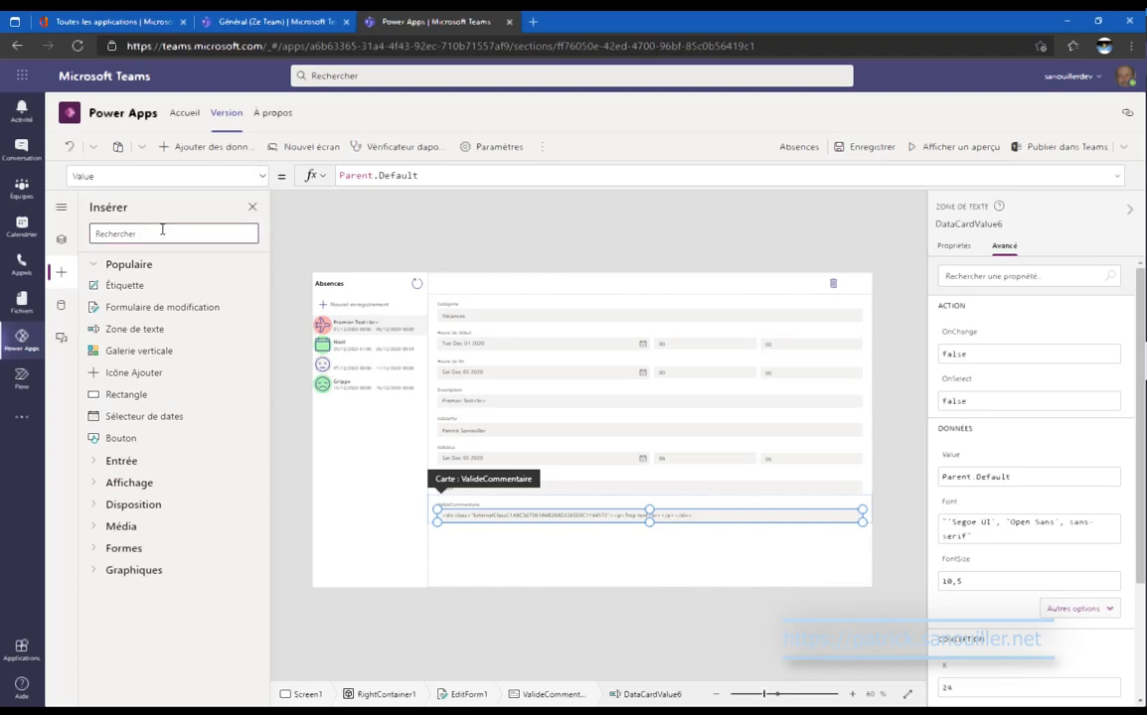
text(ht)
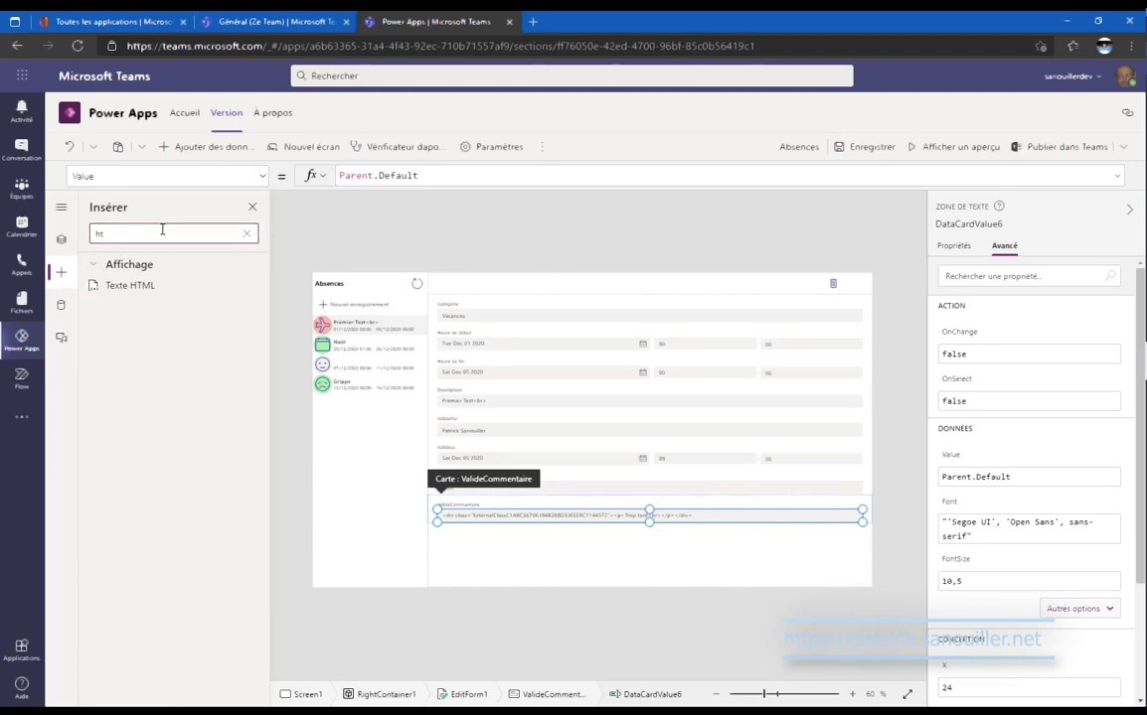
click(164, 290)
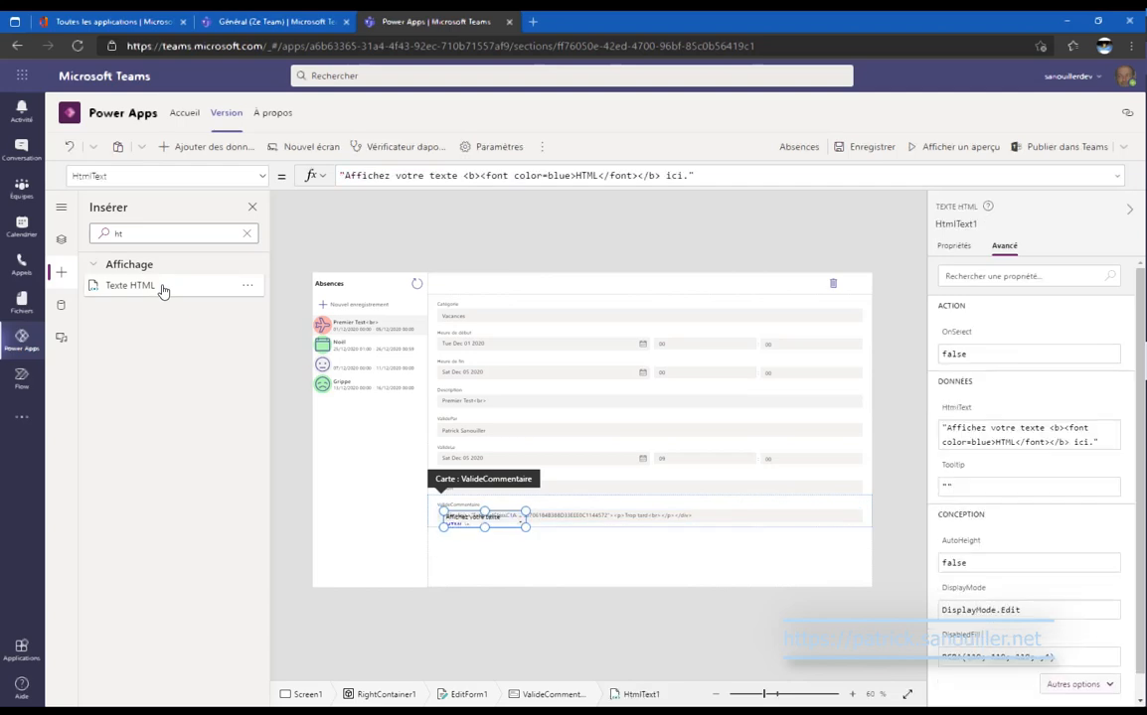
click(61, 242)
scroll(154, 476, down, 1)
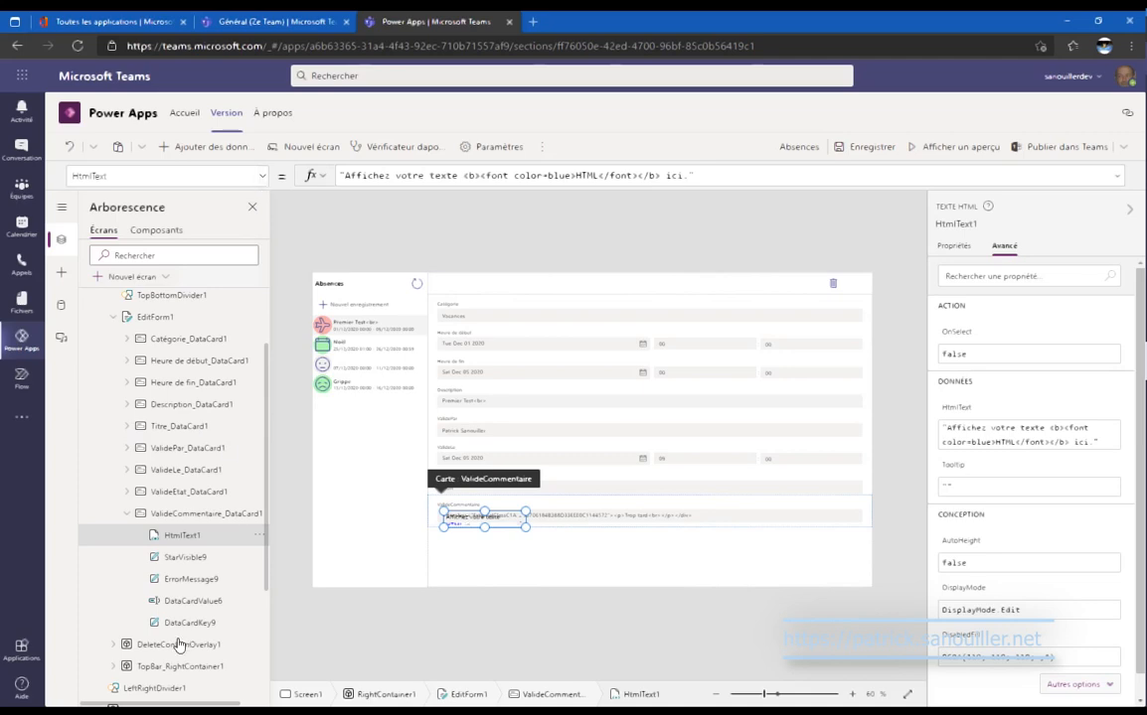
Copy the original comment text input's Y position formula.
click(208, 610)
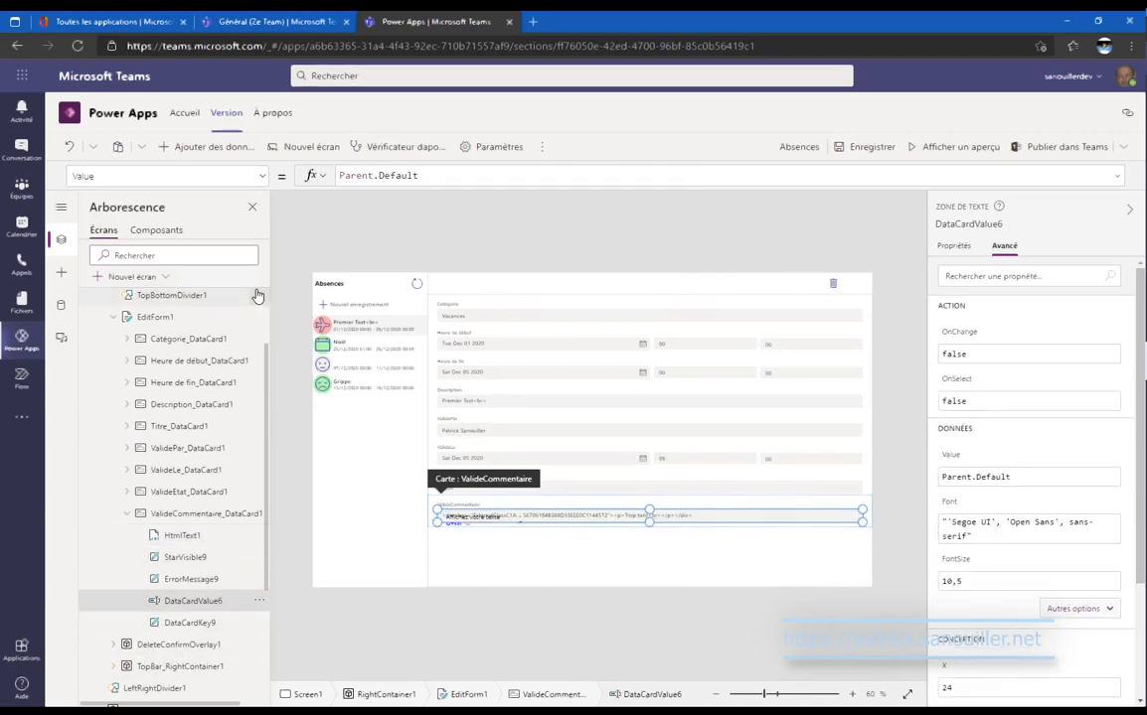
click(255, 176)
click(230, 422)
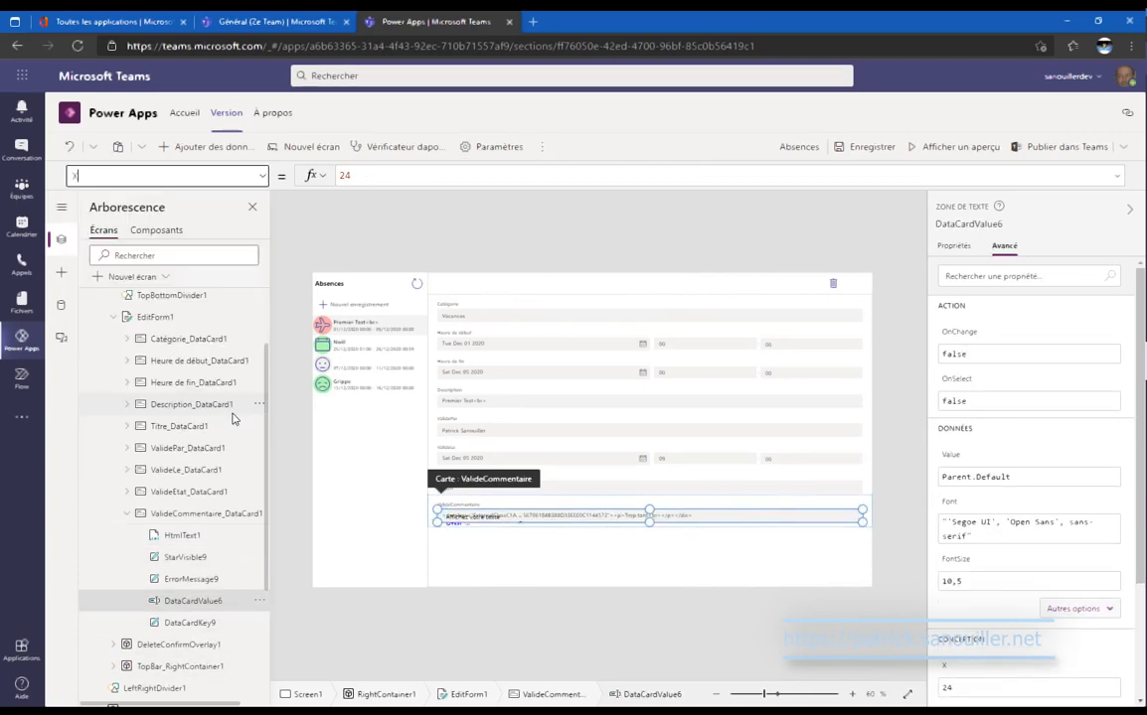
click(255, 176)
click(199, 449)
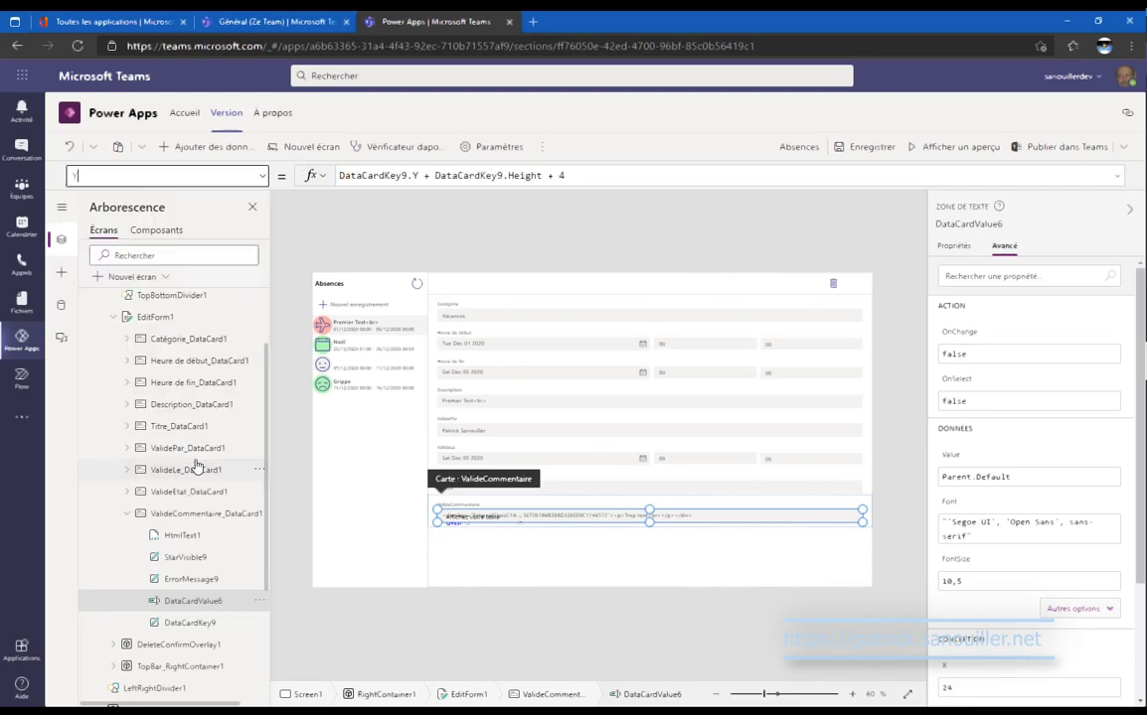
drag(567, 176, 339, 176)
key(ctrl+c)
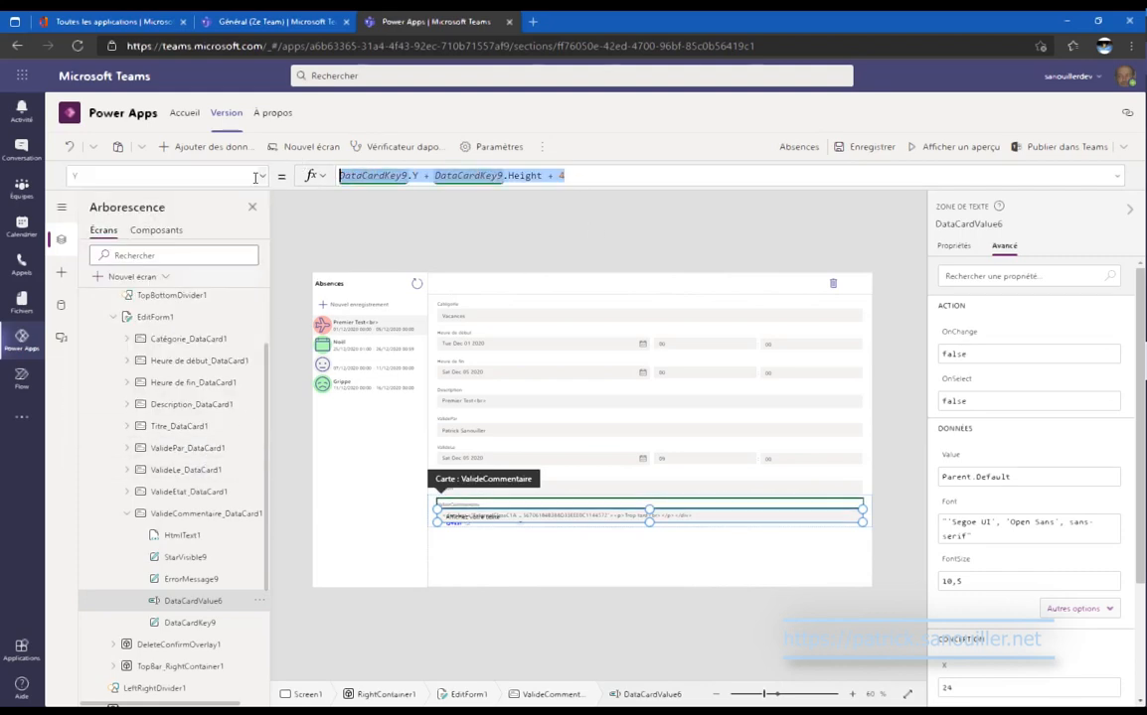
Set HtmlText1's X to 24 and Y to DataCardKey9.Y + DataCardKey9.Height + 4.
click(189, 535)
click(265, 177)
scroll(226, 249, down, 3)
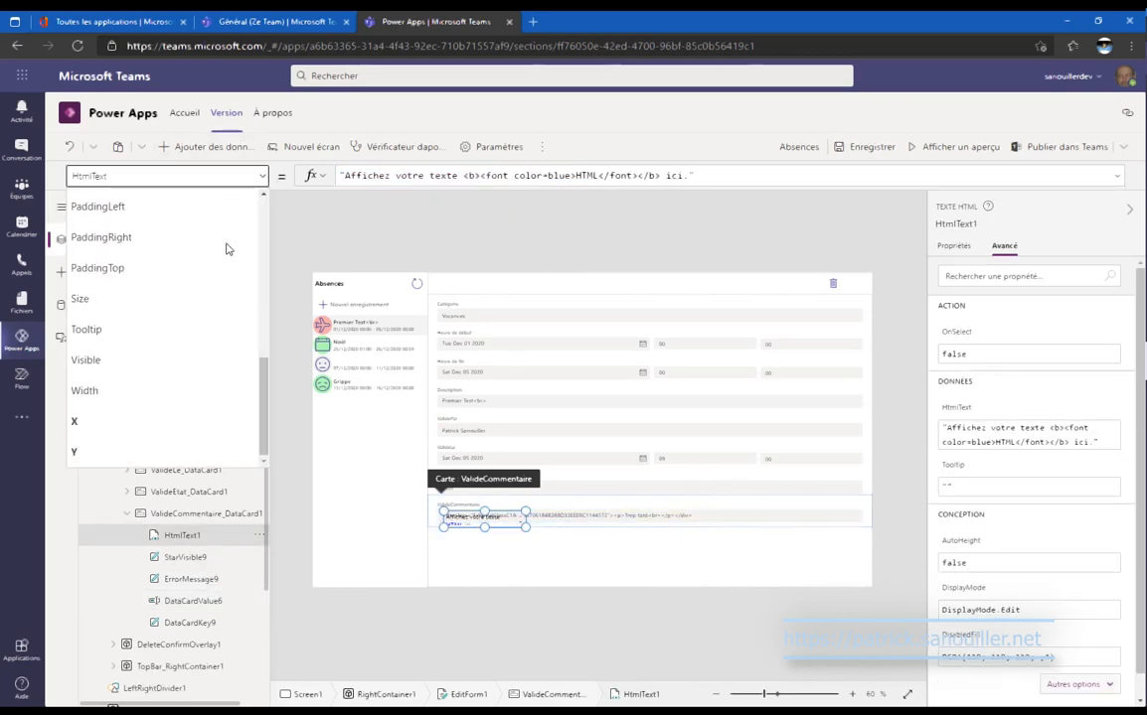
click(204, 421)
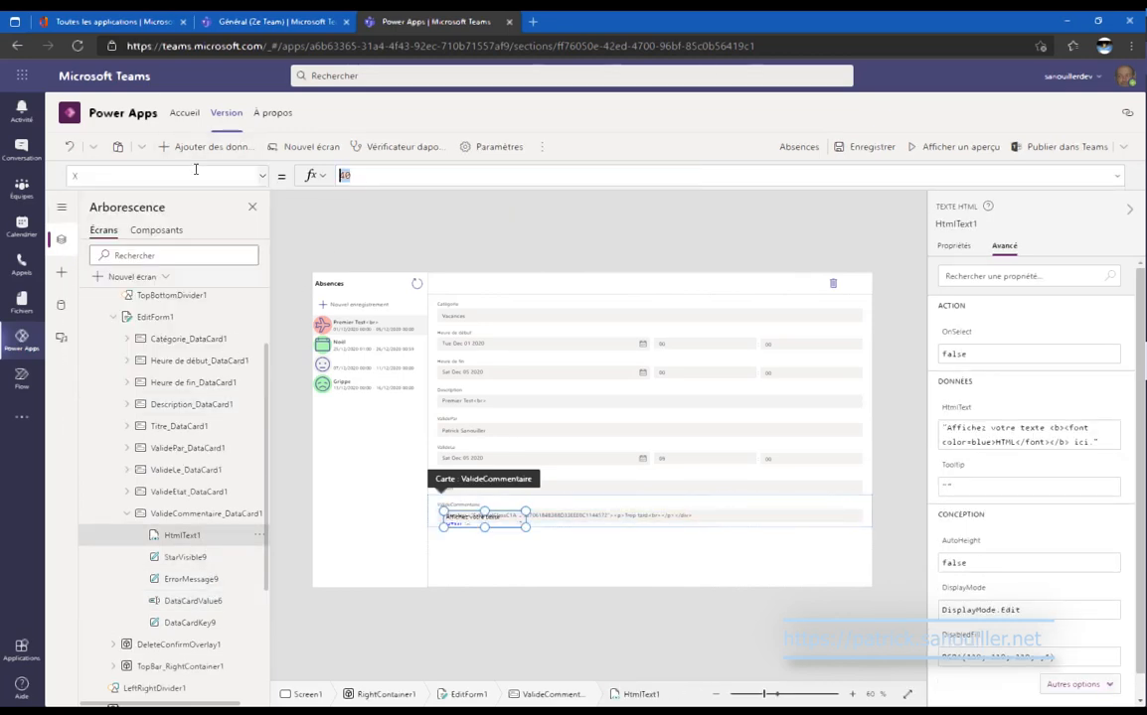
text(24)
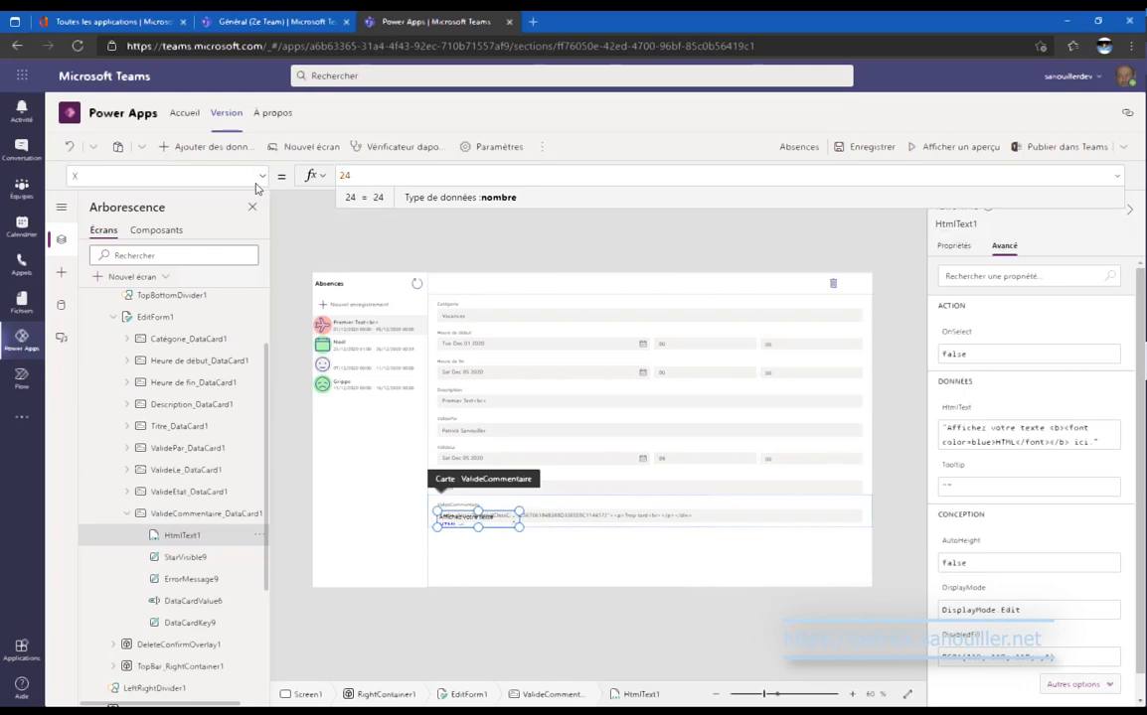
click(263, 176)
click(179, 454)
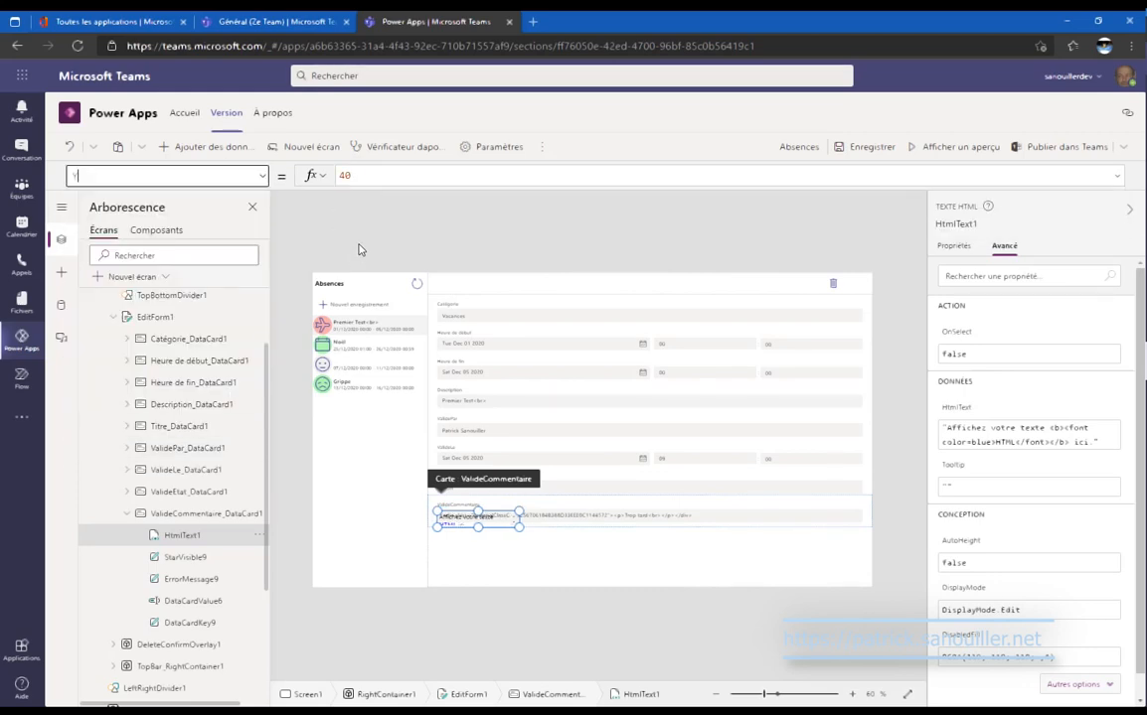
drag(368, 180, 323, 176)
key(ctrl+v)
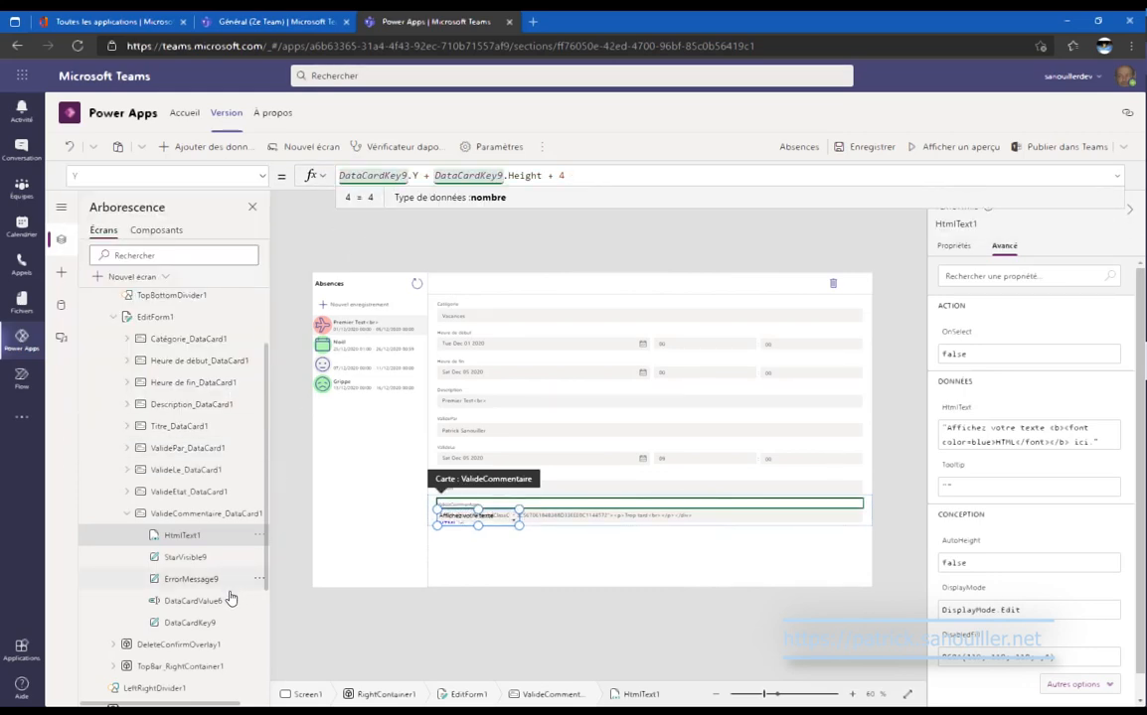
Copy the original text box's Width formula and check its size values.
click(226, 611)
click(261, 176)
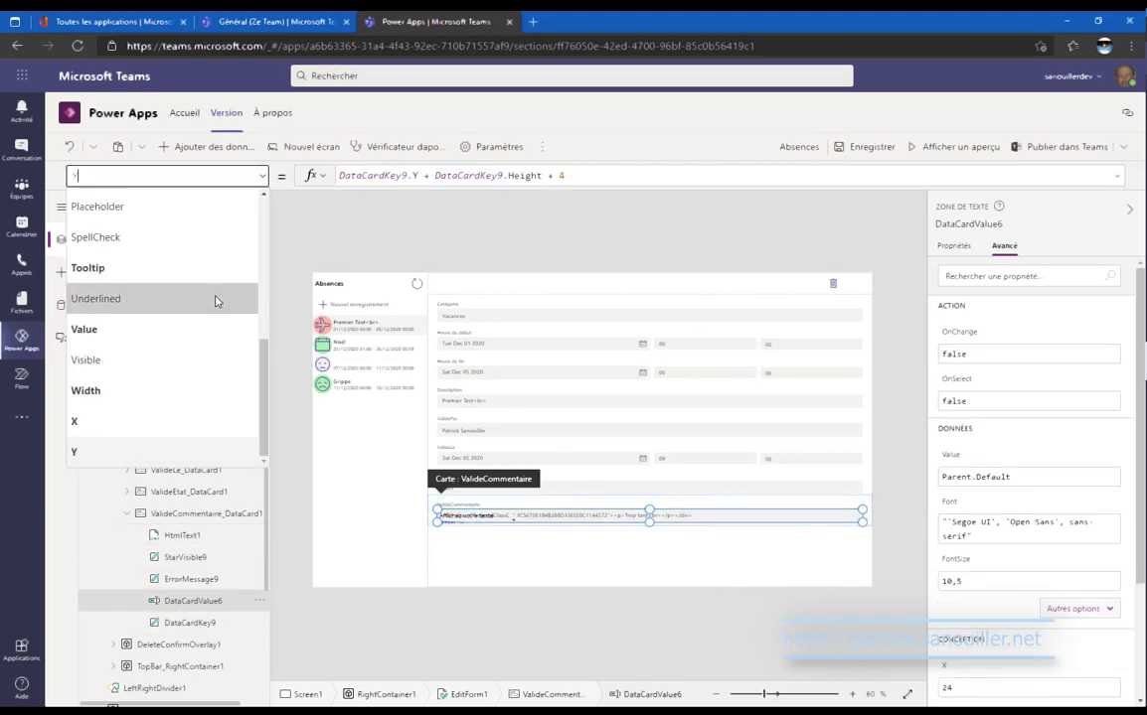
click(185, 397)
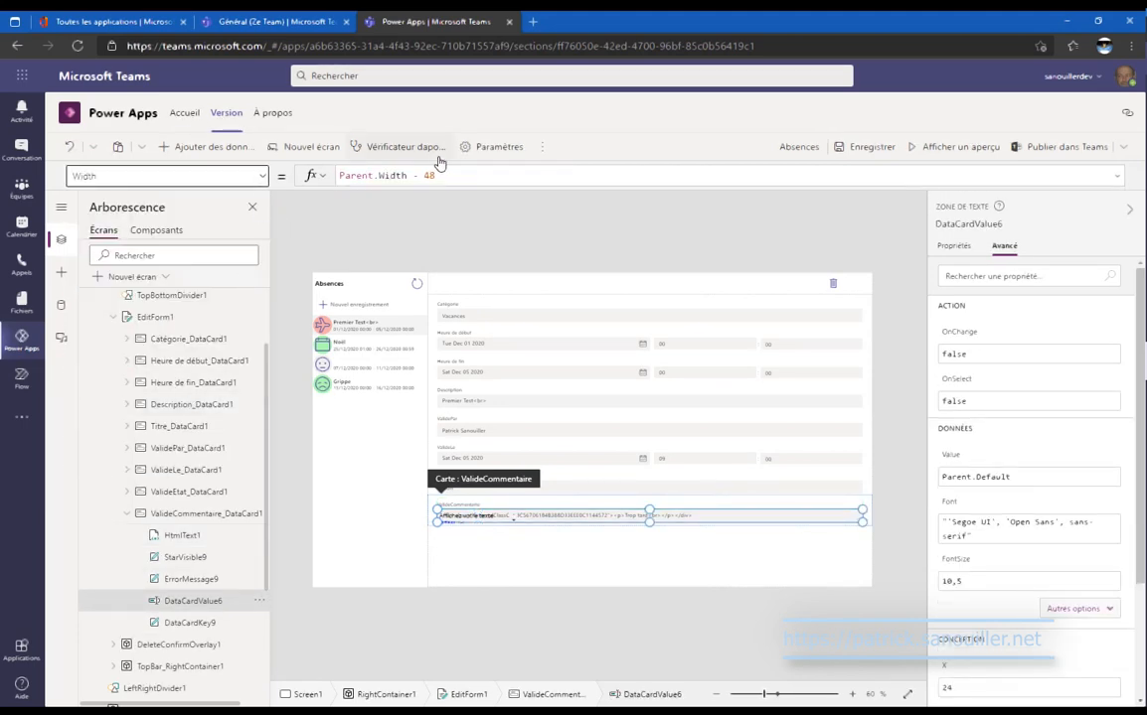
drag(404, 183, 307, 183)
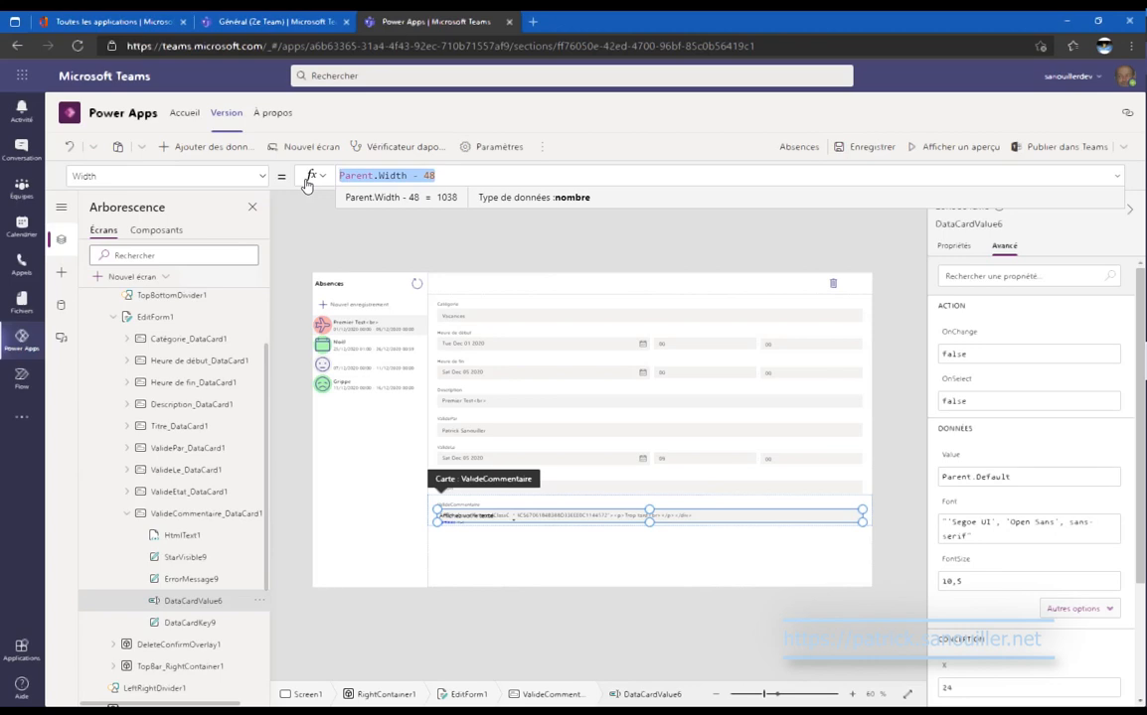
click(953, 246)
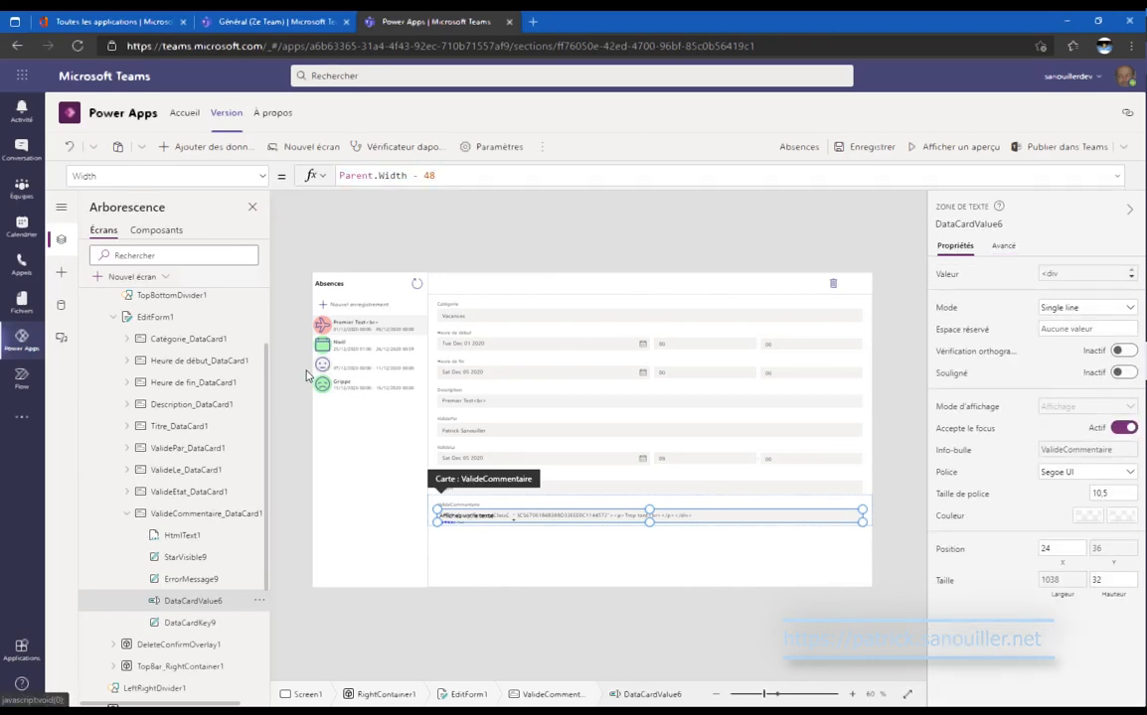
Set HtmlText1's Width to Parent.Width - 48 and Height to 32.
click(182, 536)
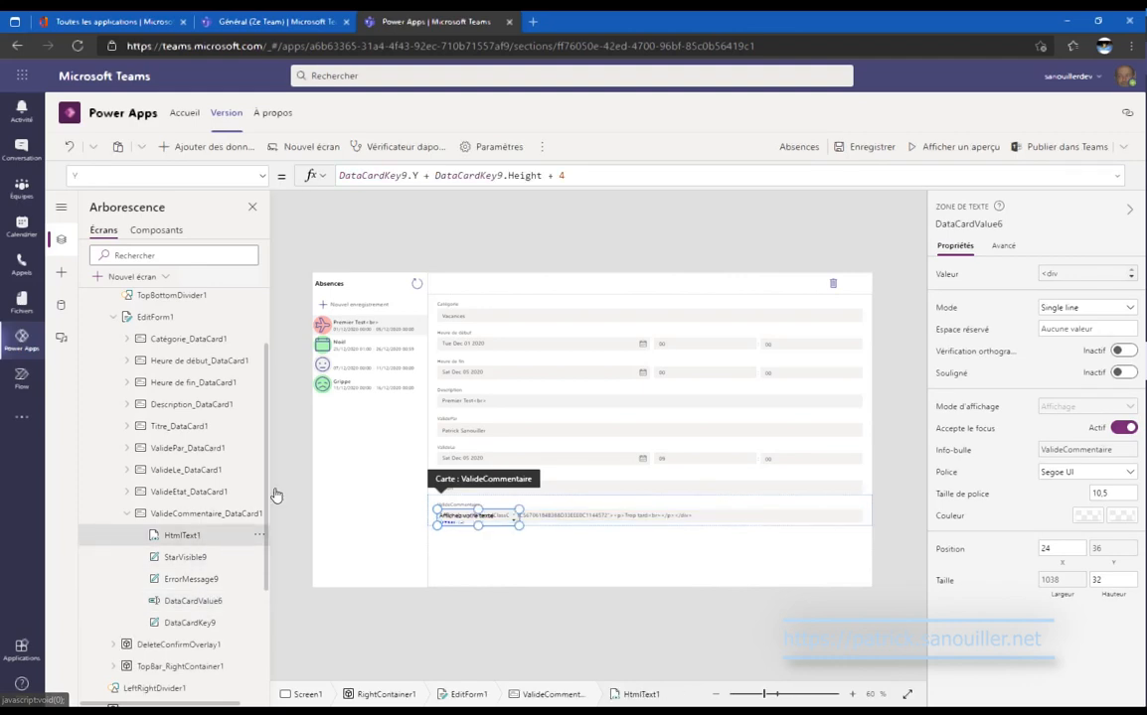
click(262, 175)
scroll(172, 335, down, 5)
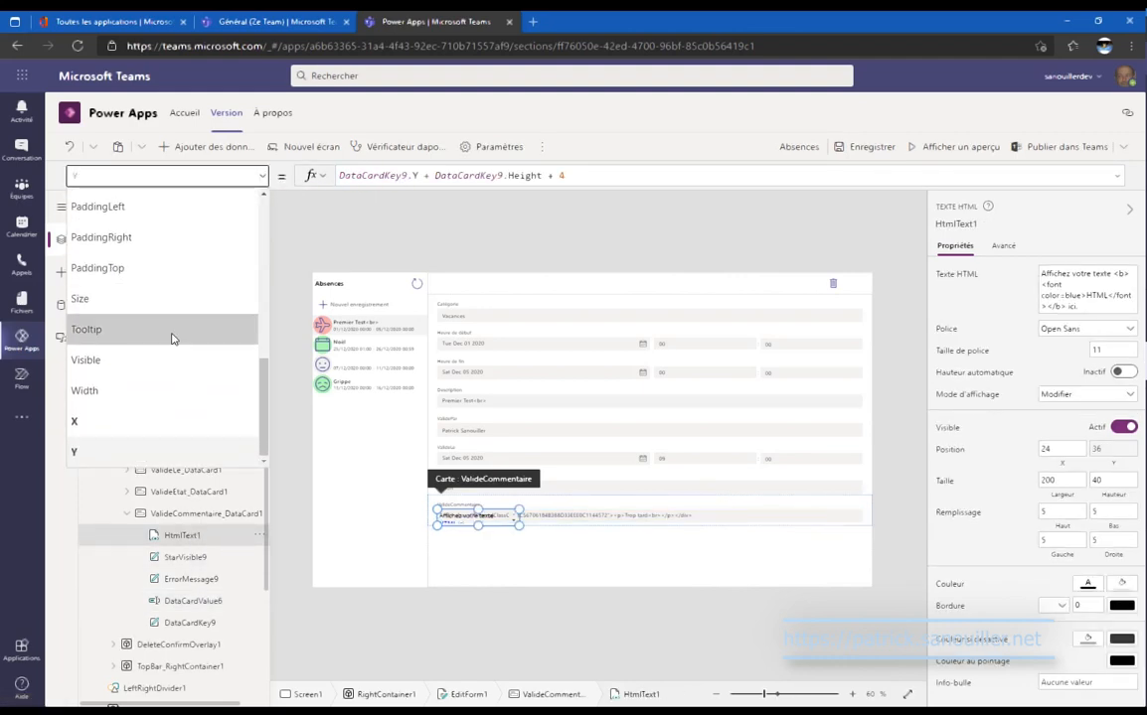
click(156, 390)
click(433, 176)
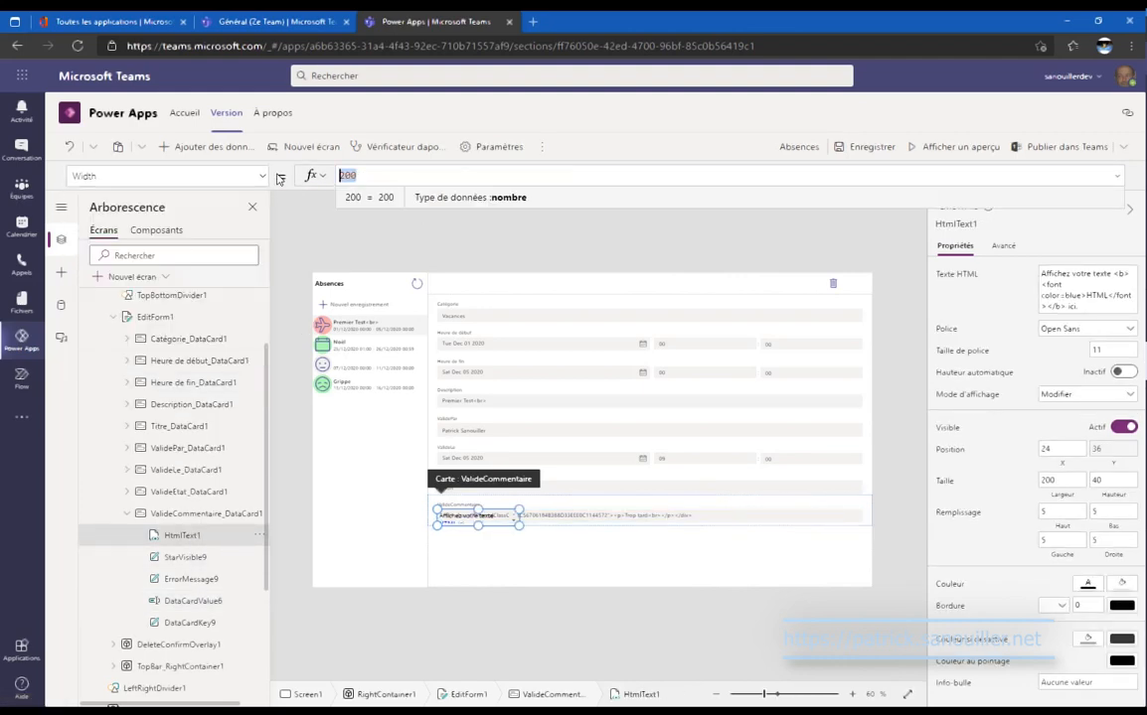
click(1098, 480)
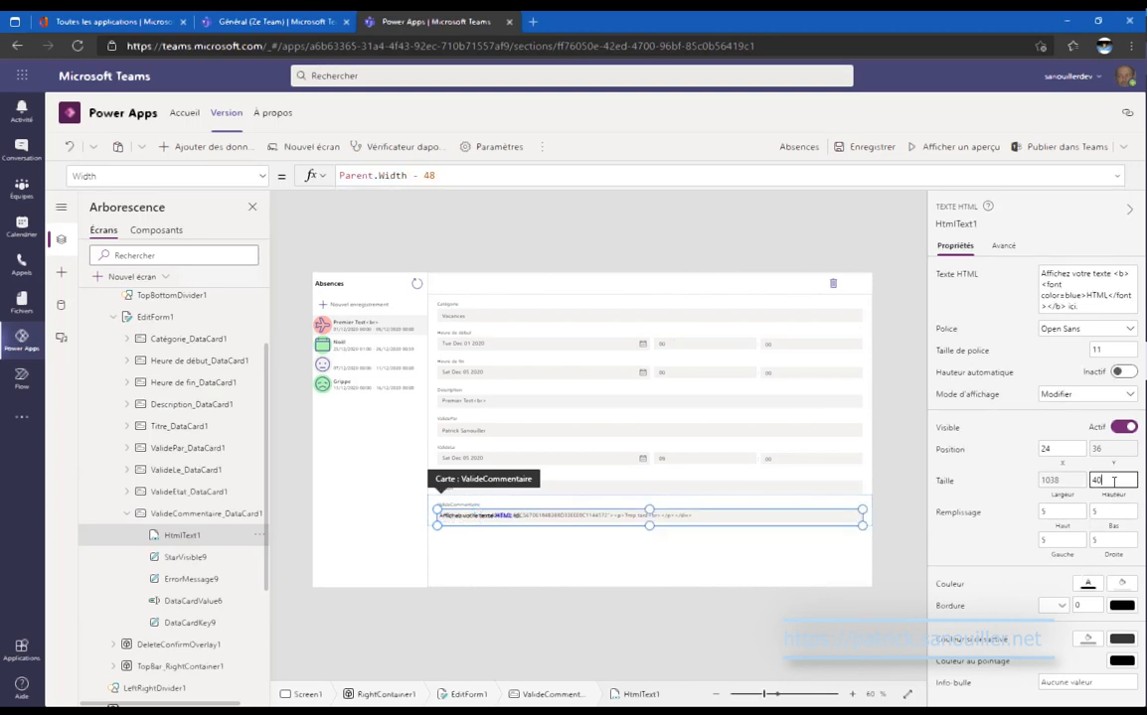
text(32)
click(1070, 511)
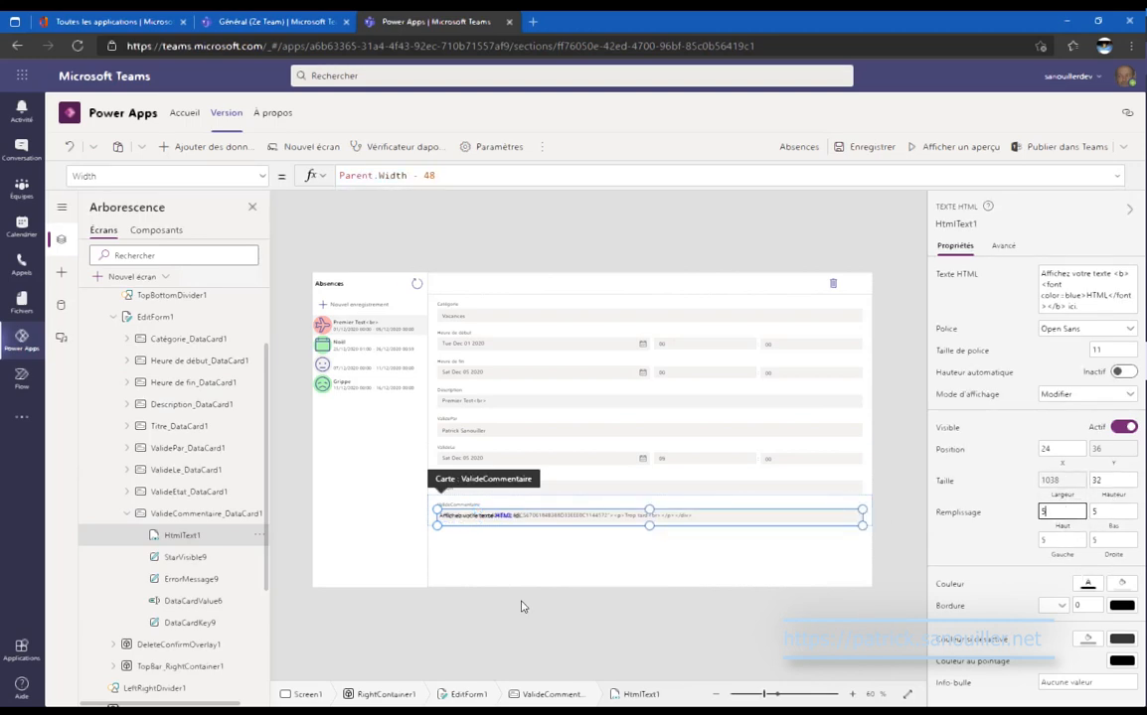
Replace HtmlText1's sample HtmlText with Parent.Default.
click(190, 601)
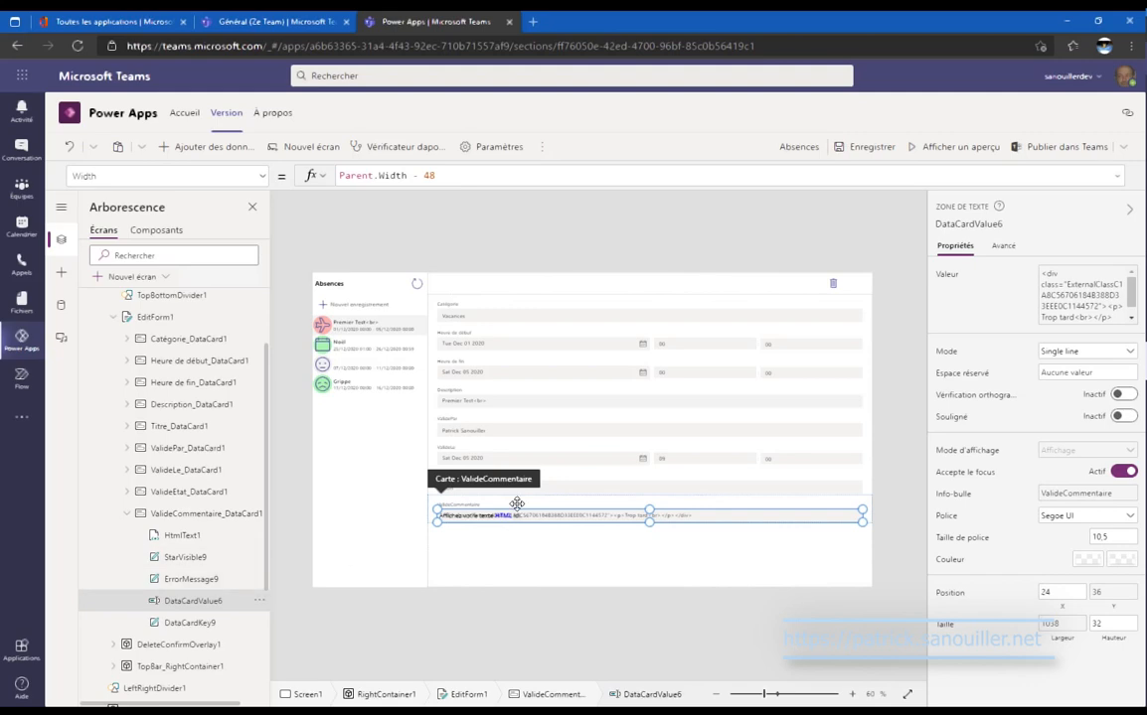
click(228, 539)
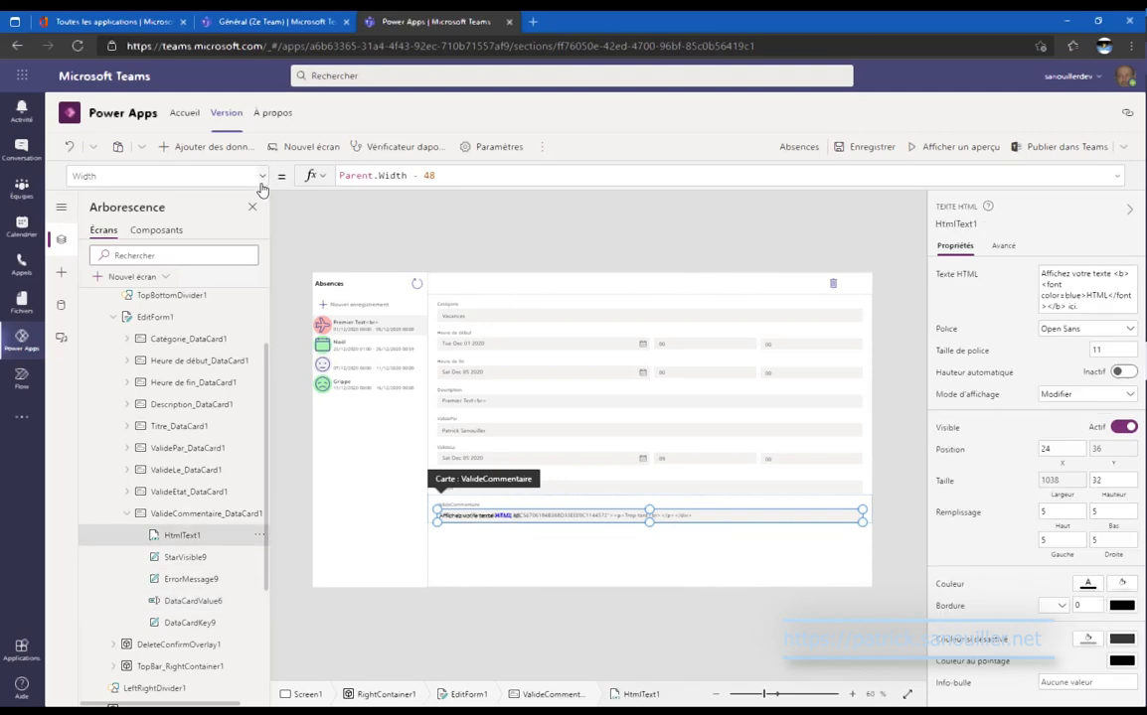
click(263, 177)
scroll(162, 374, up, 1)
scroll(162, 376, up, 2)
scroll(161, 379, down, 1)
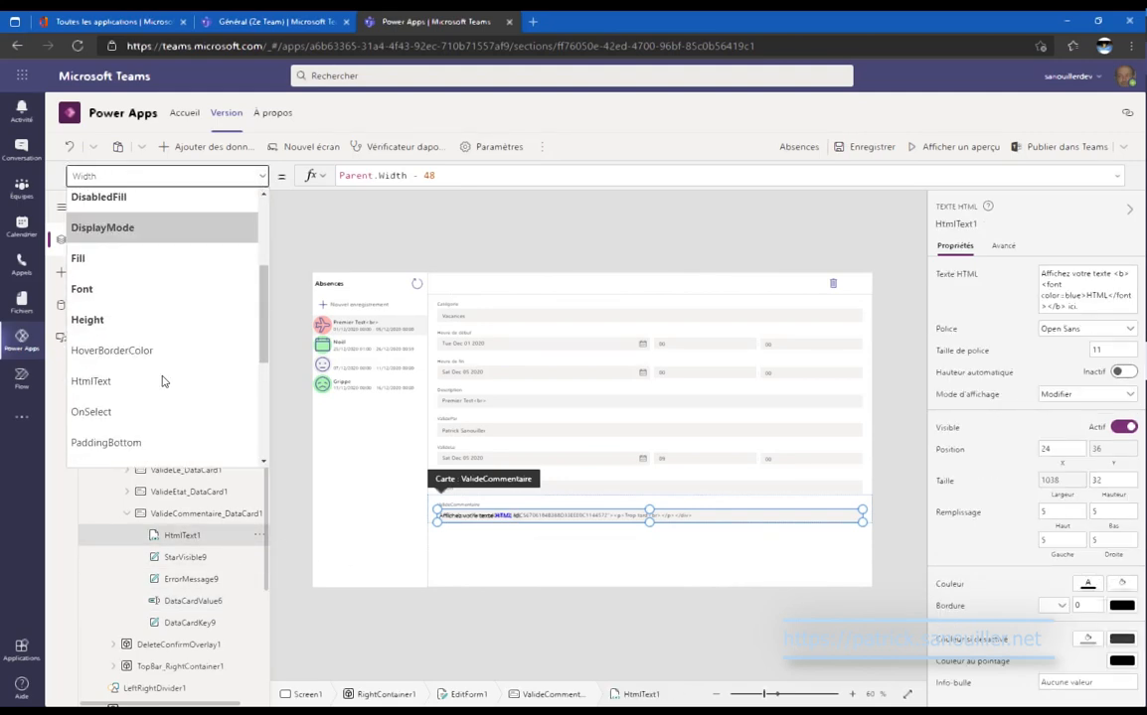
click(171, 389)
drag(720, 177, 298, 176)
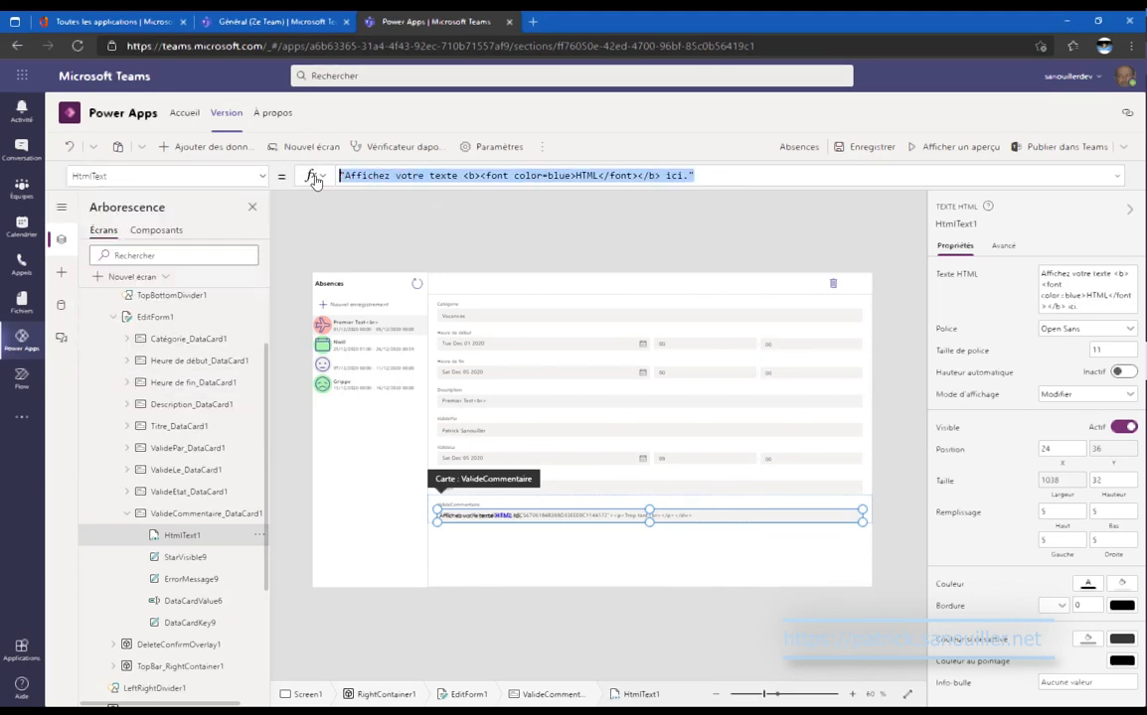
text(Parent.Default)
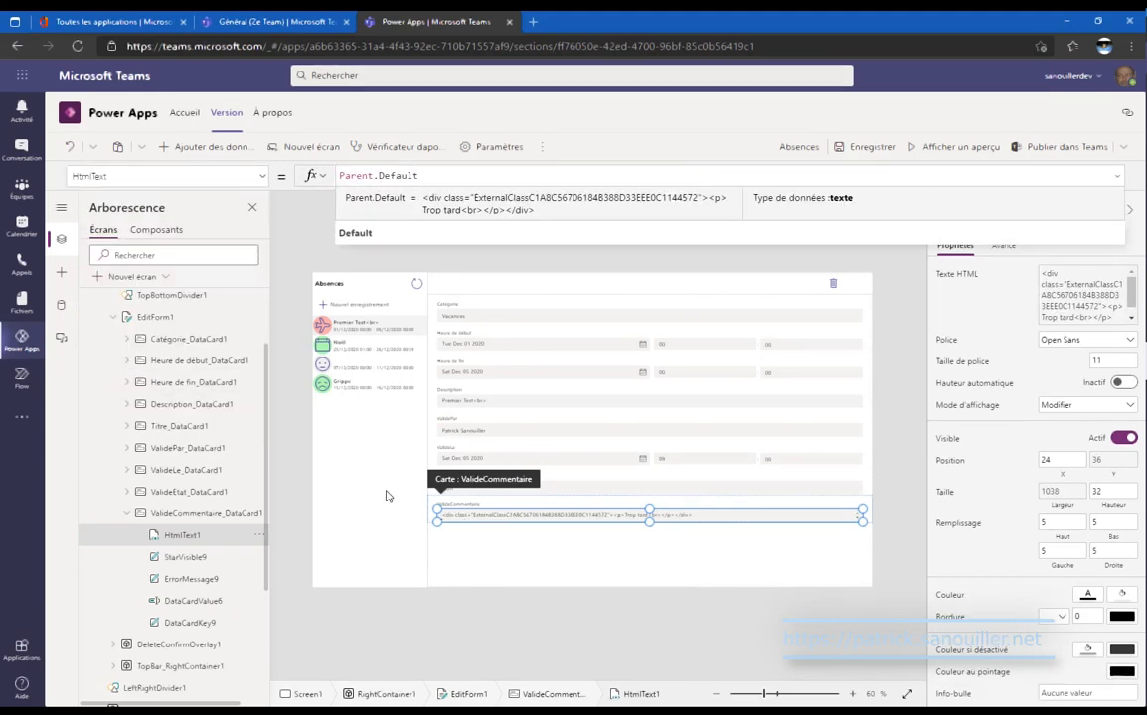
Delete the original DataCardValue6 text input from the ValideCommentaire card.
click(258, 601)
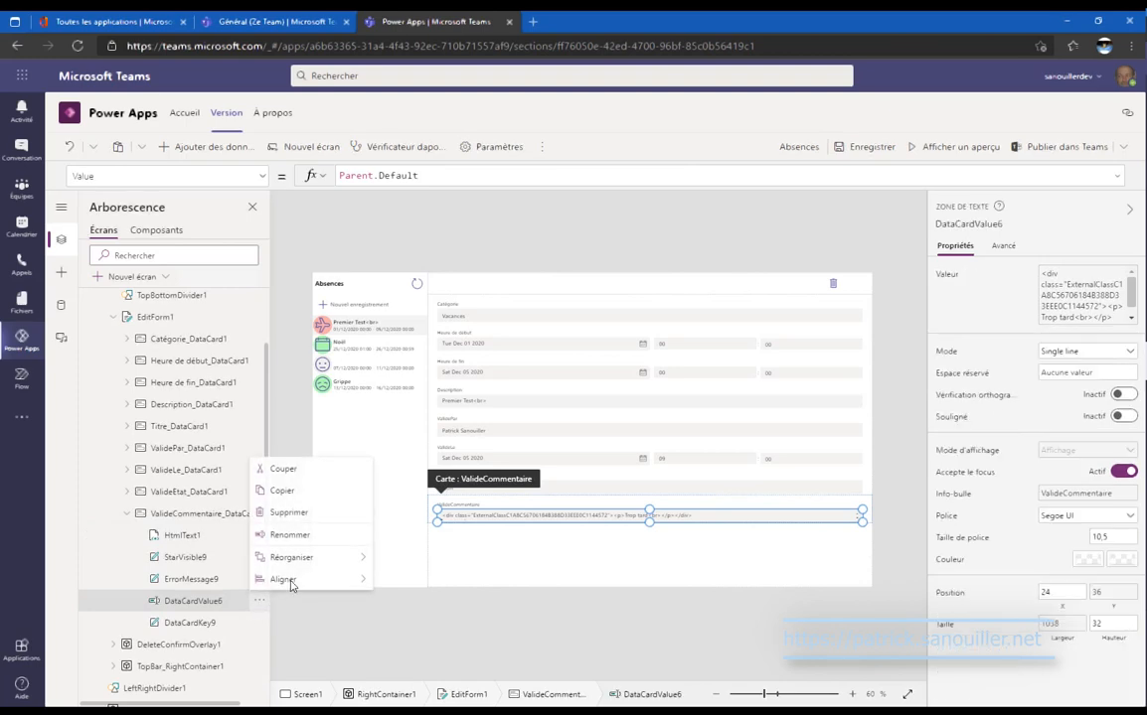
click(291, 537)
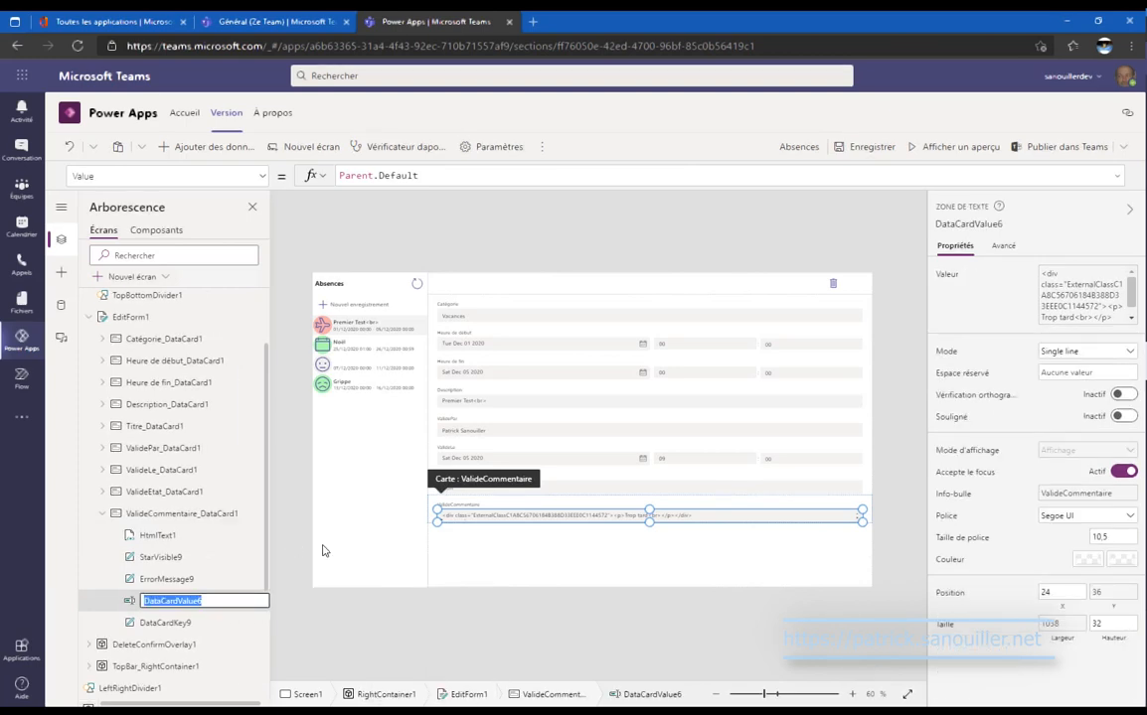
key(BackSpace)
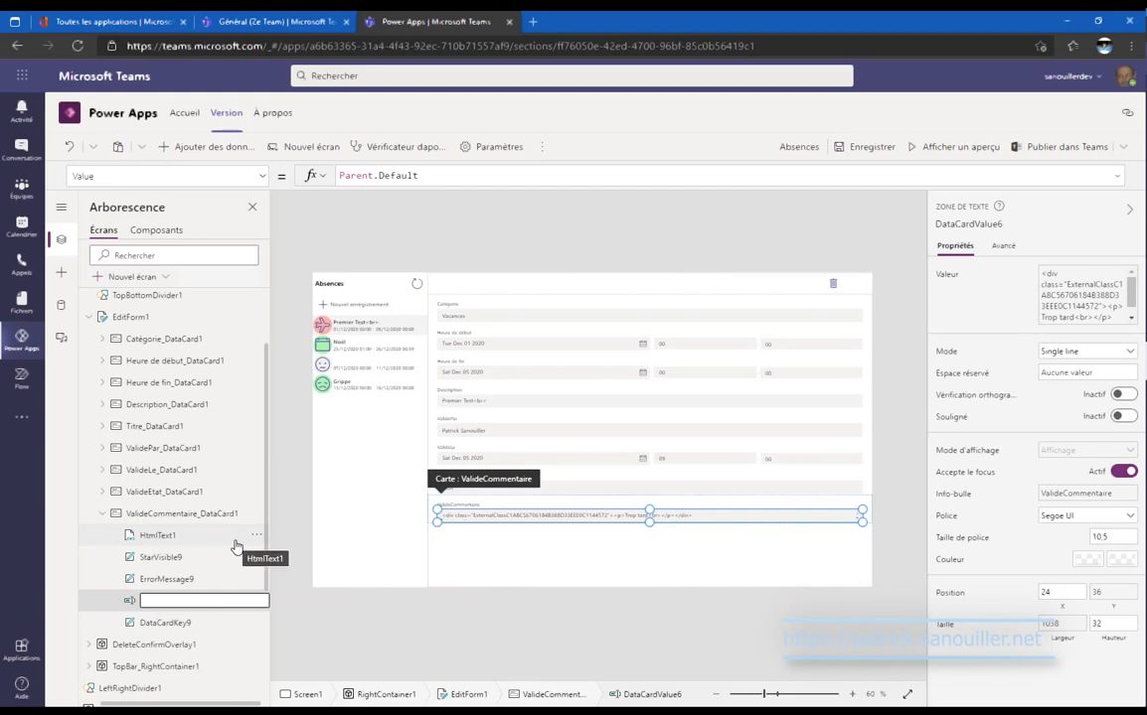
key(Escape)
key(Delete)
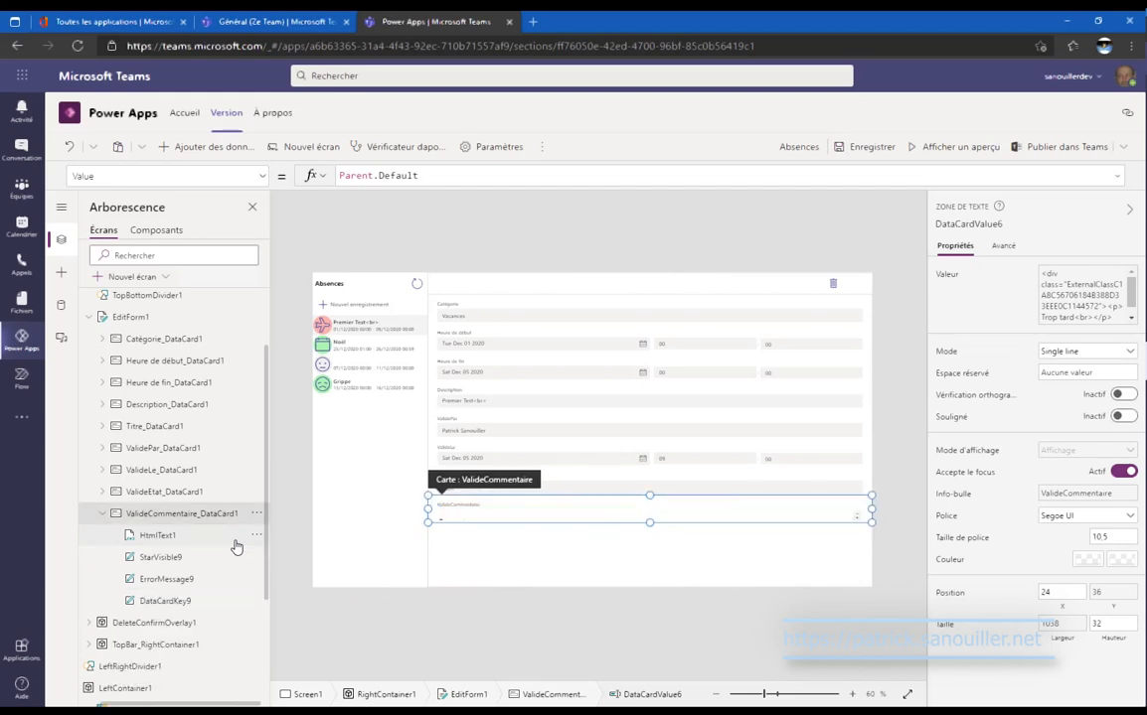
Rename the HTML text control by pasting the name DataCardValue6.
click(235, 541)
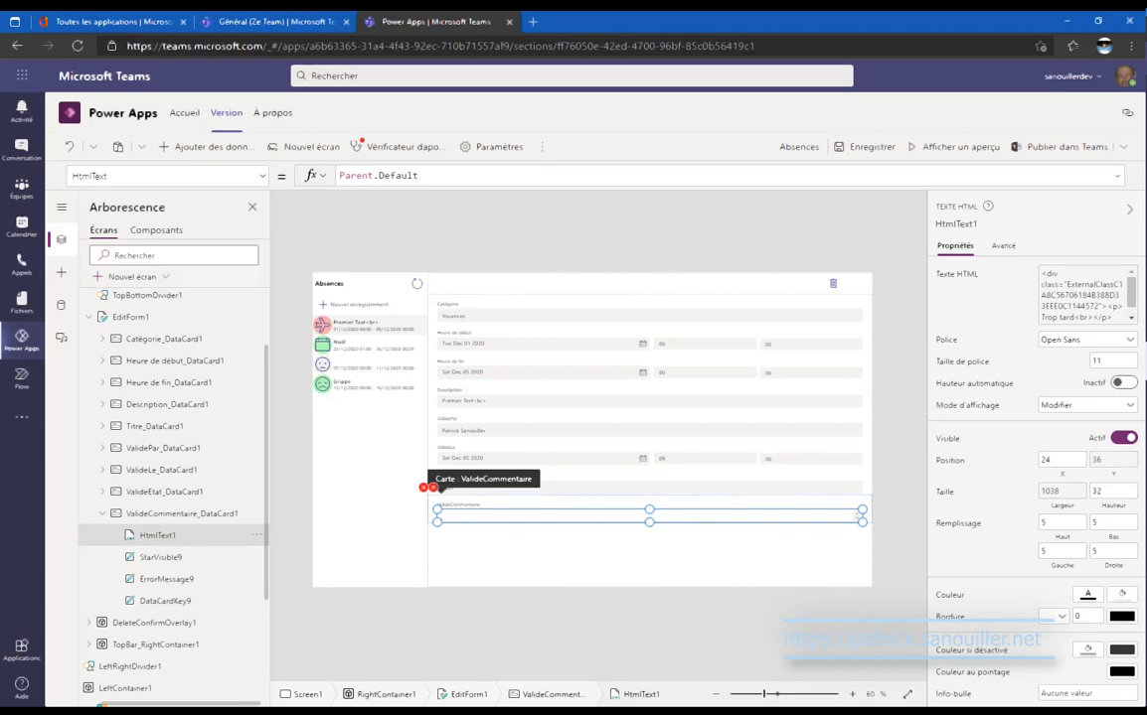
click(256, 536)
click(295, 625)
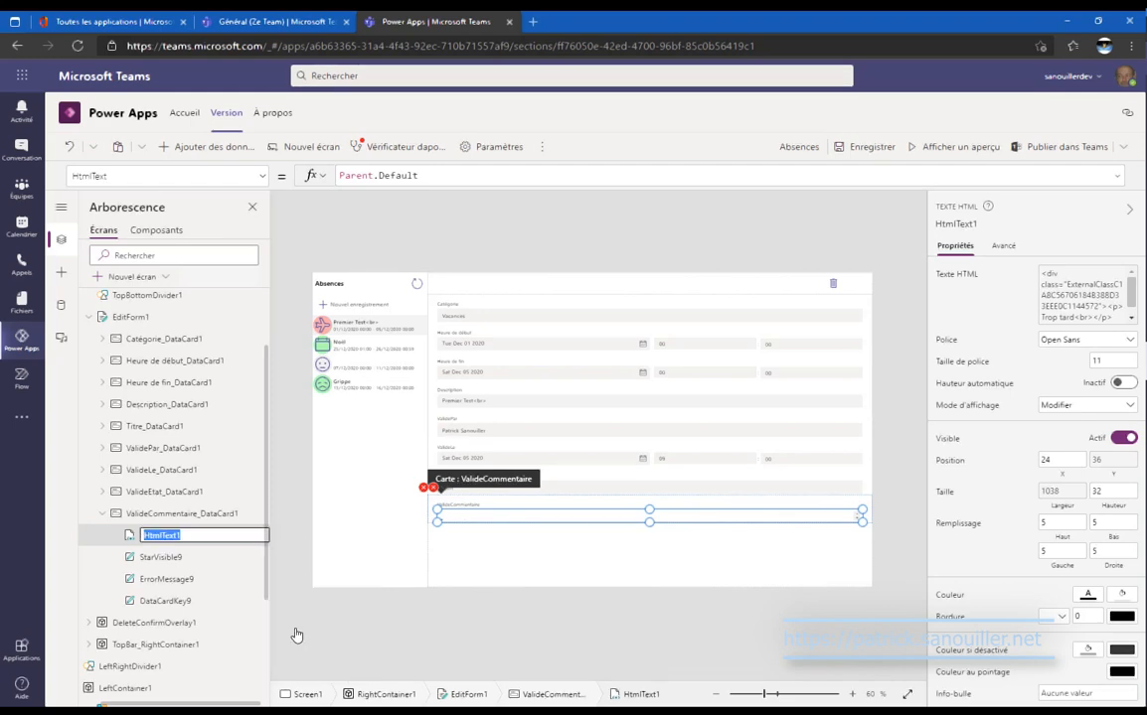
text(DataCardValue9)
Commit the DataCardValue6 name and move it back twice, below ErrorMessage9.
key(Return)
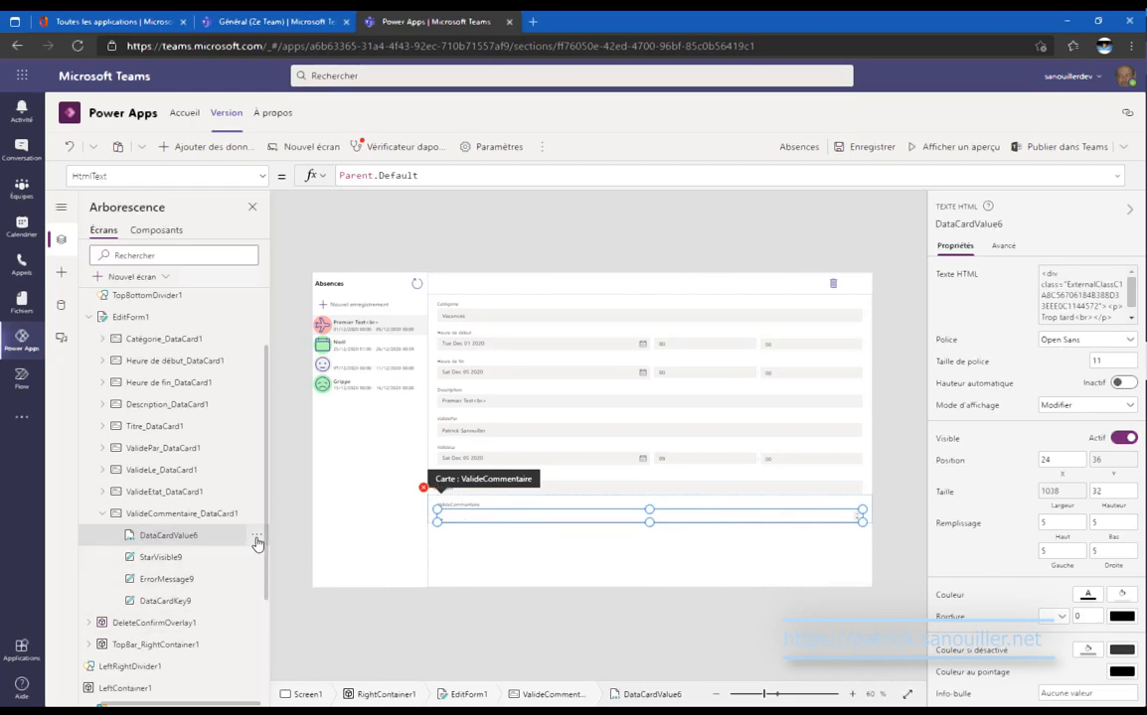
click(256, 537)
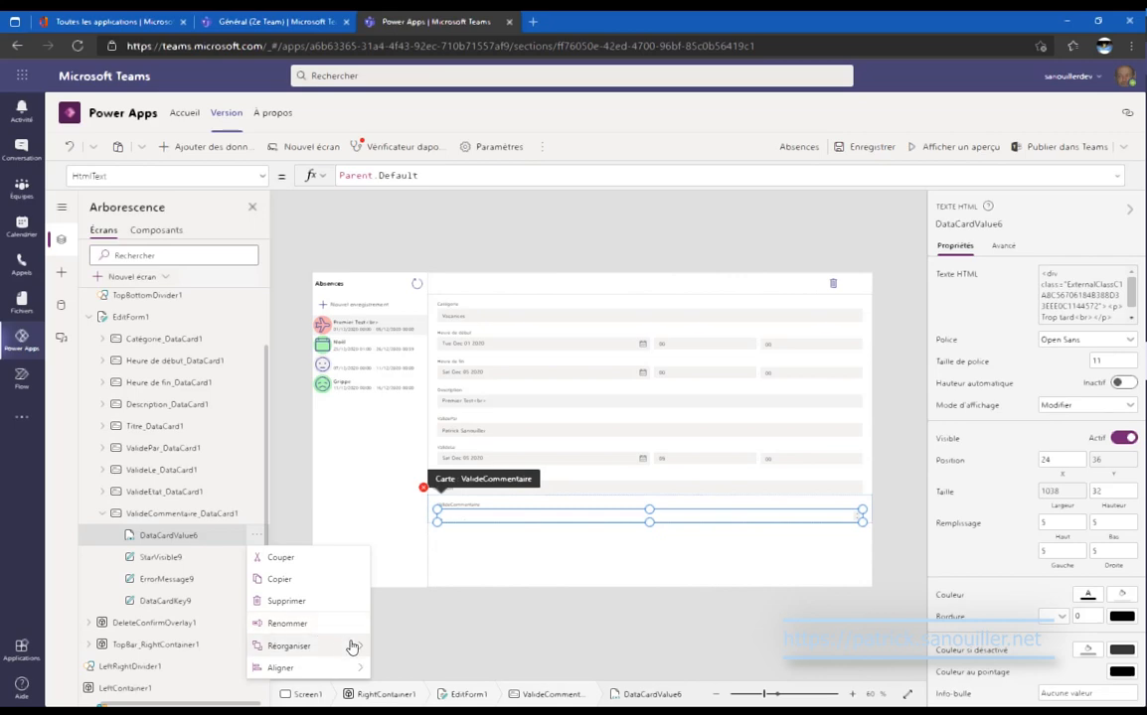
mouse_move(348, 646)
click(378, 604)
click(256, 556)
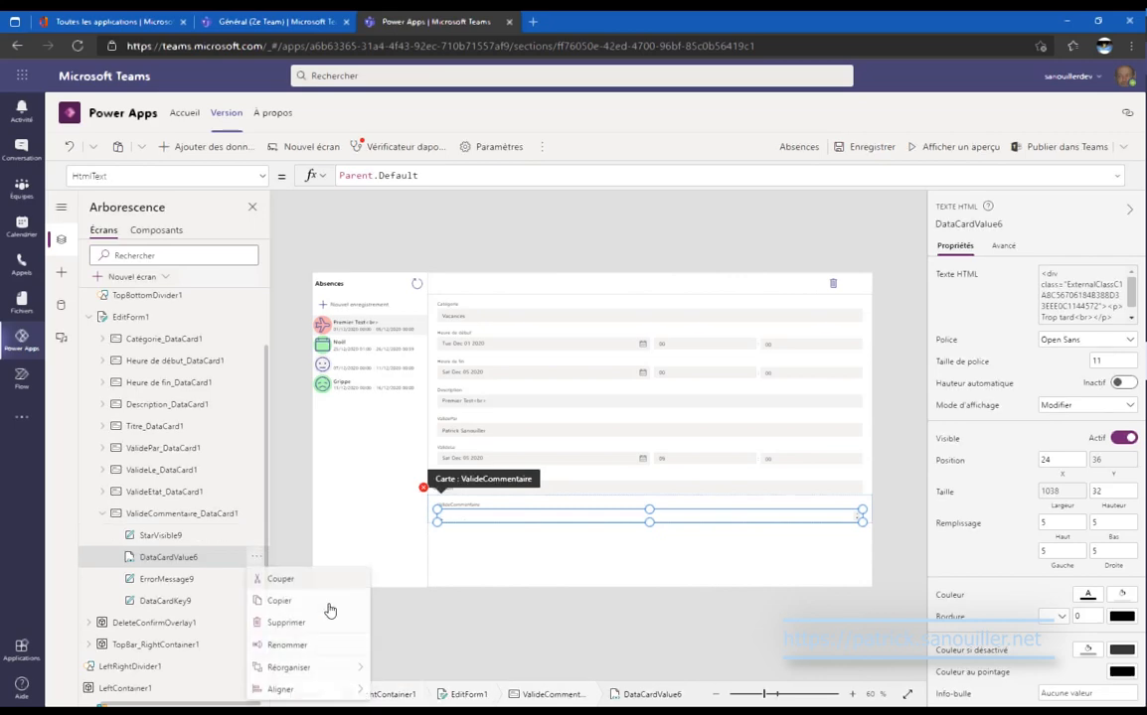
mouse_move(328, 667)
click(424, 675)
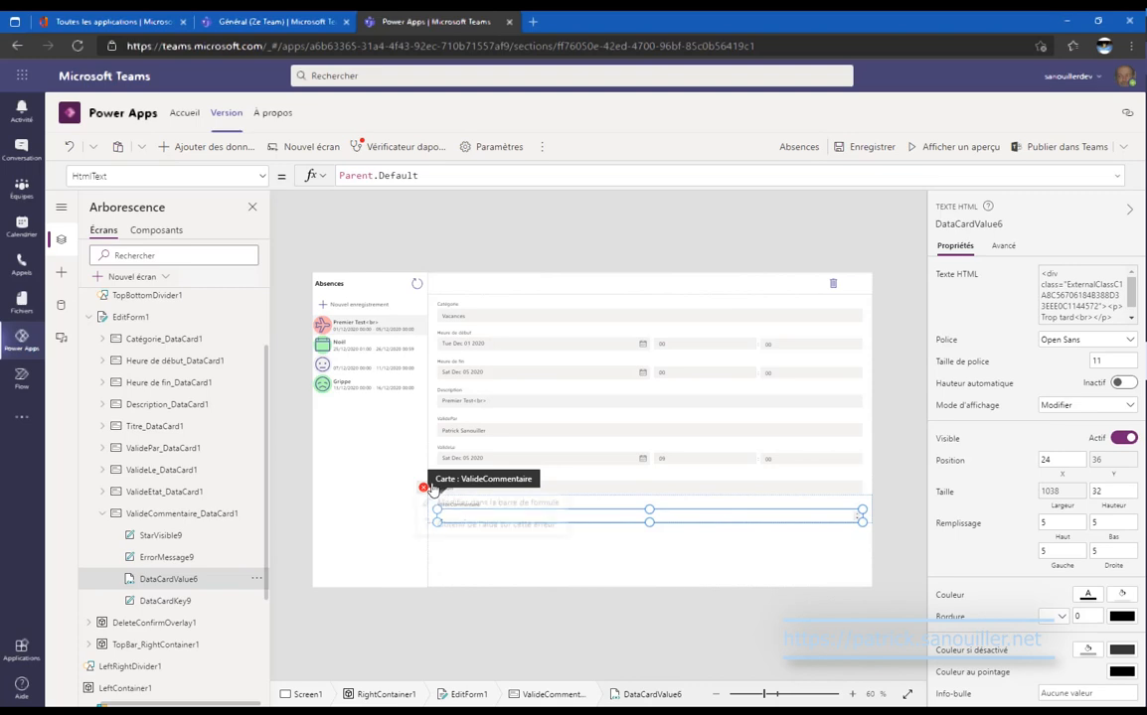
Fix the ValideCommentaire card's Update formula to DataCardValue6.HtmlText.
click(424, 488)
click(449, 509)
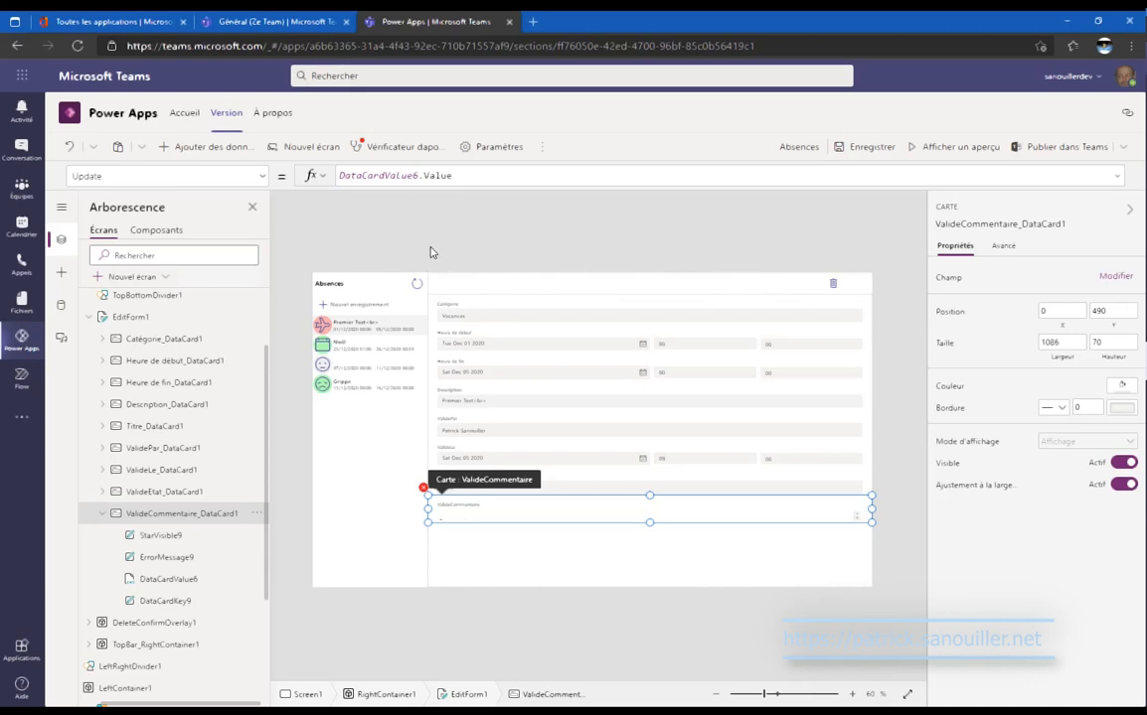
double_click(443, 176)
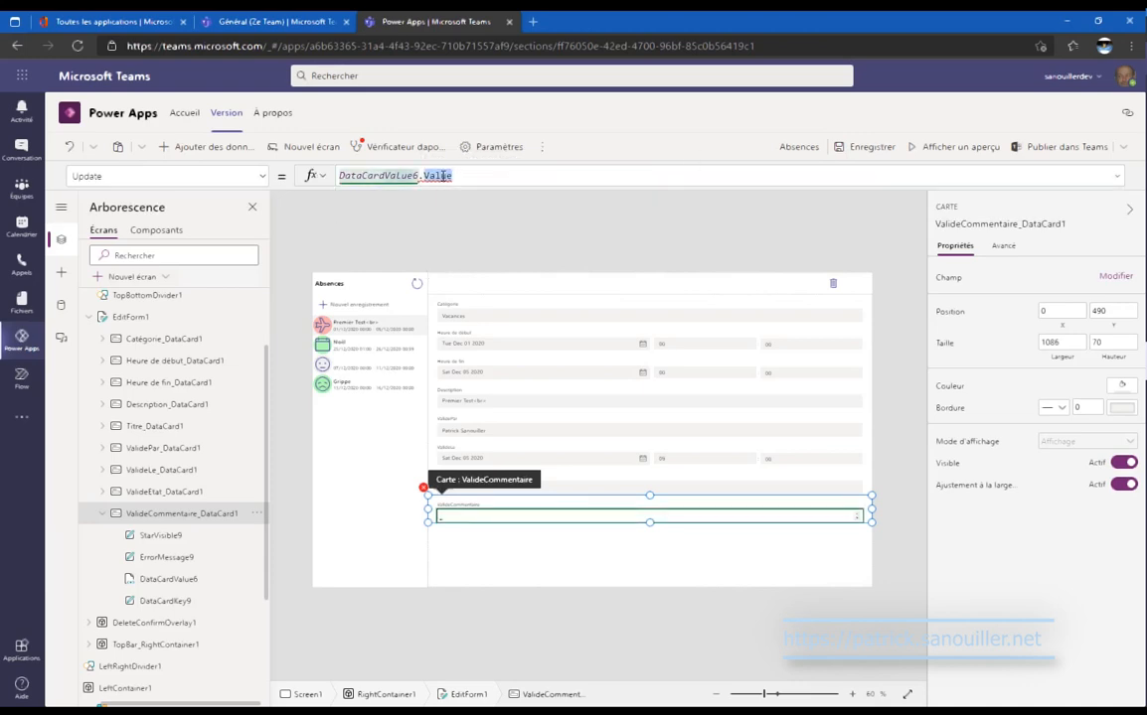
key(BackSpace)
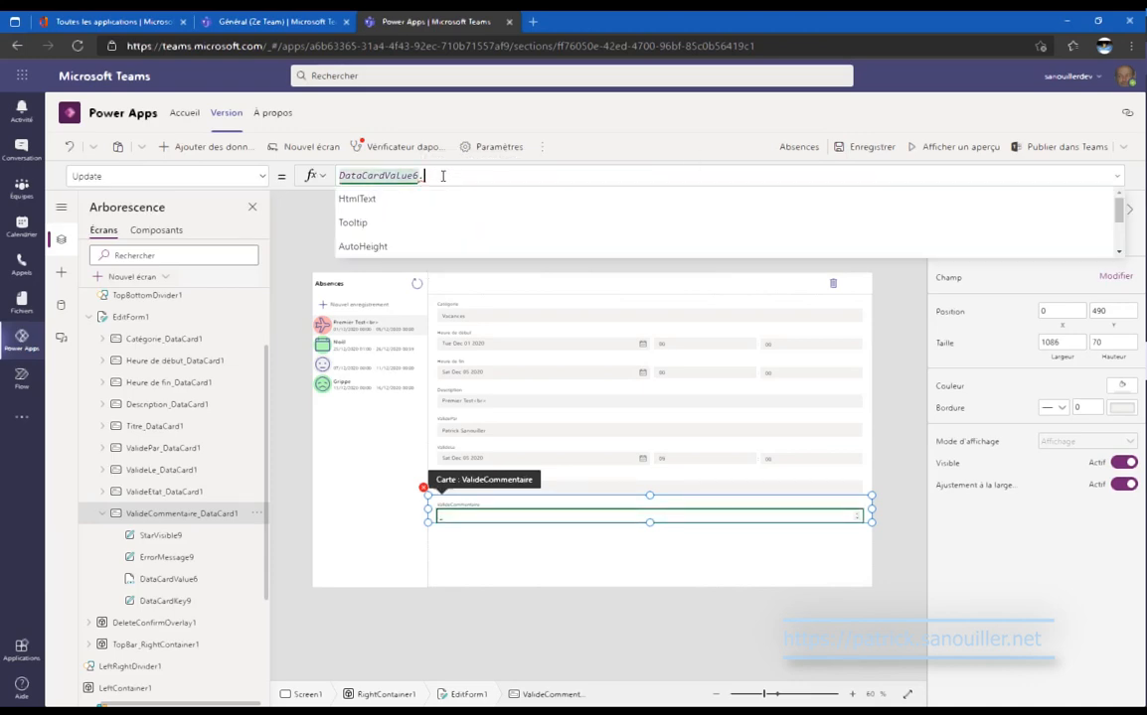
click(449, 200)
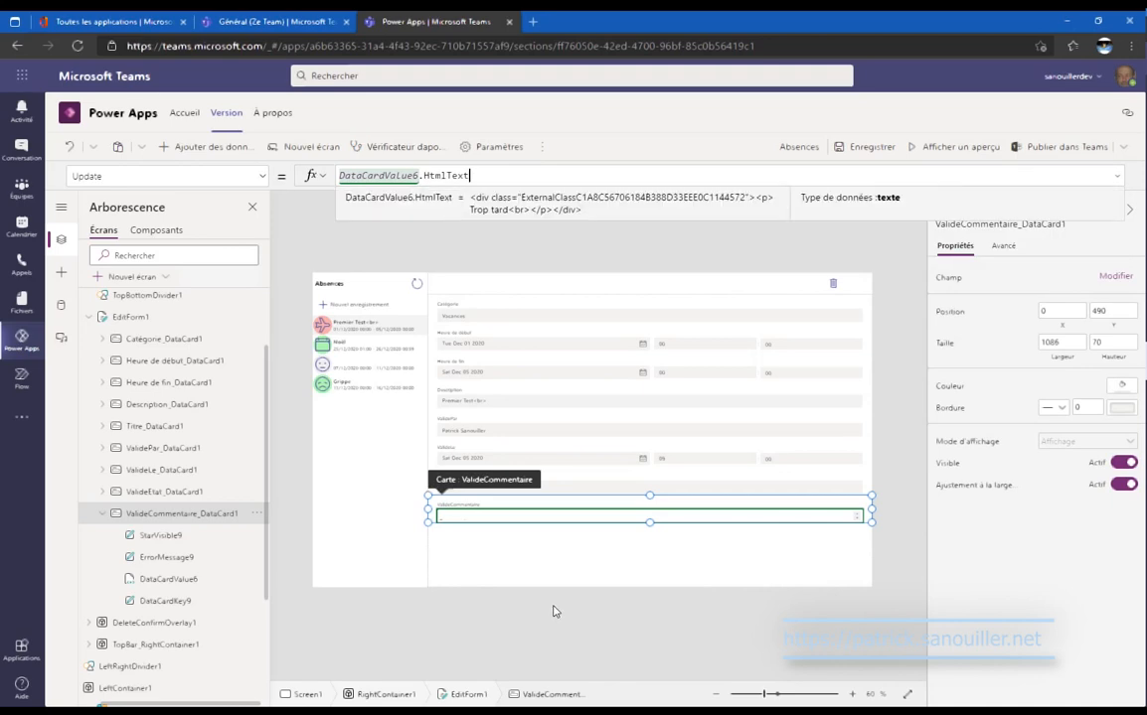
click(190, 577)
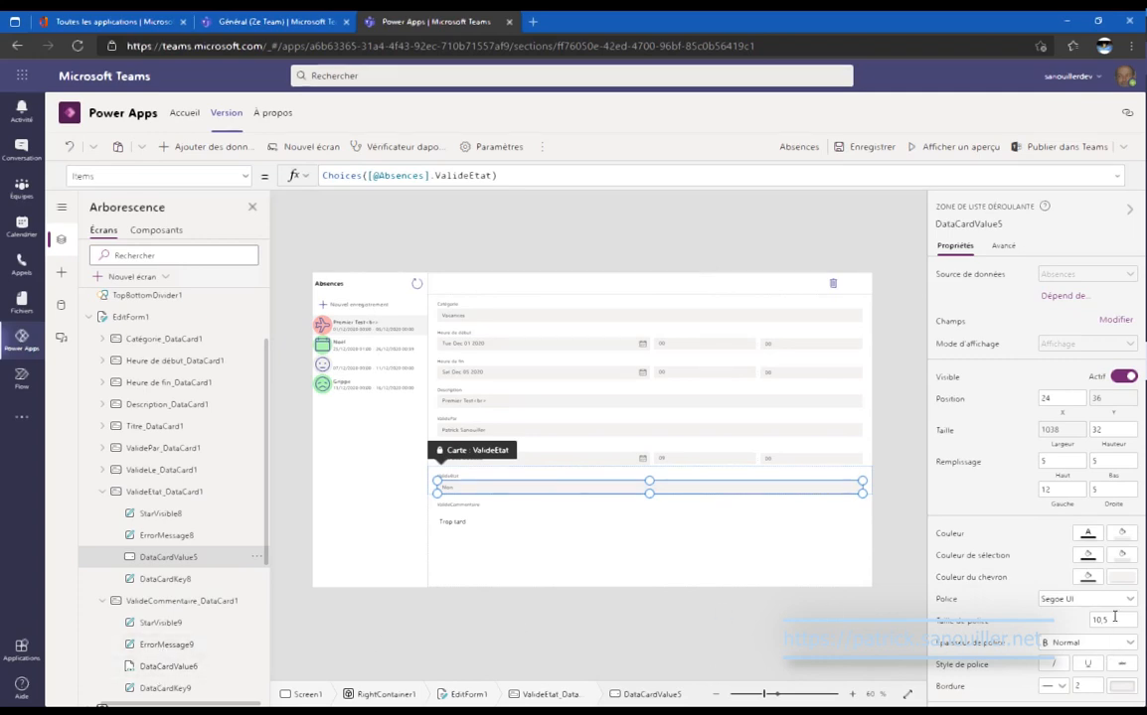
Set the ValideCommentaire comment text's font size to 10.5.
click(1098, 619)
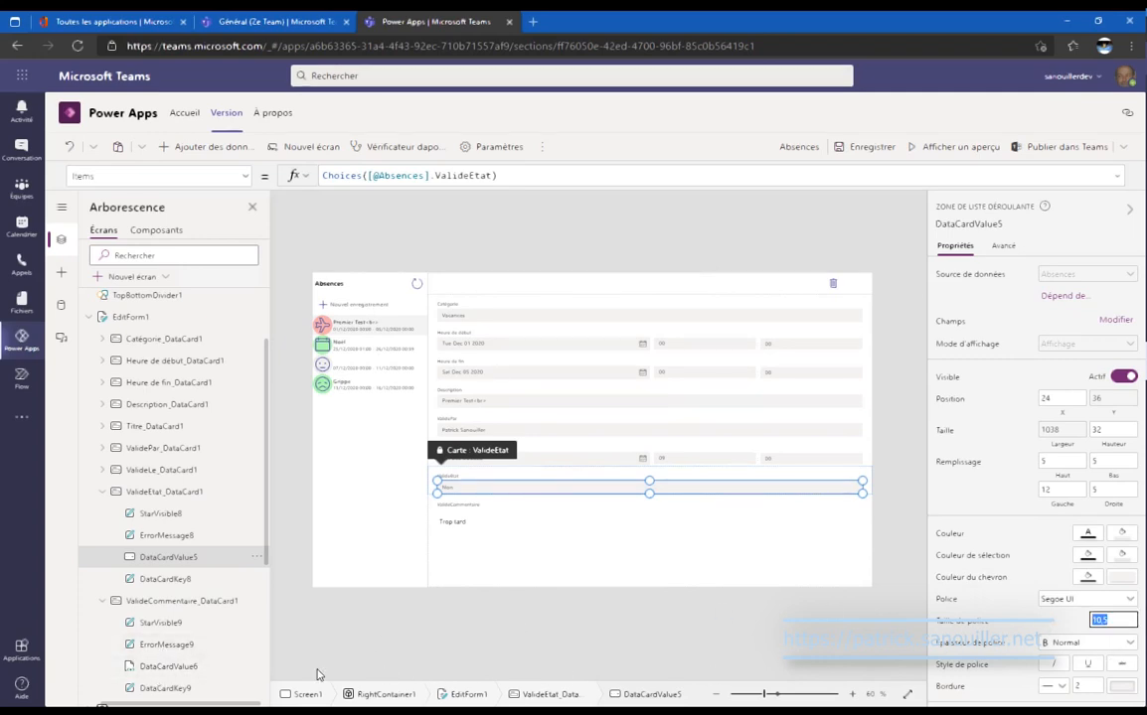
click(168, 666)
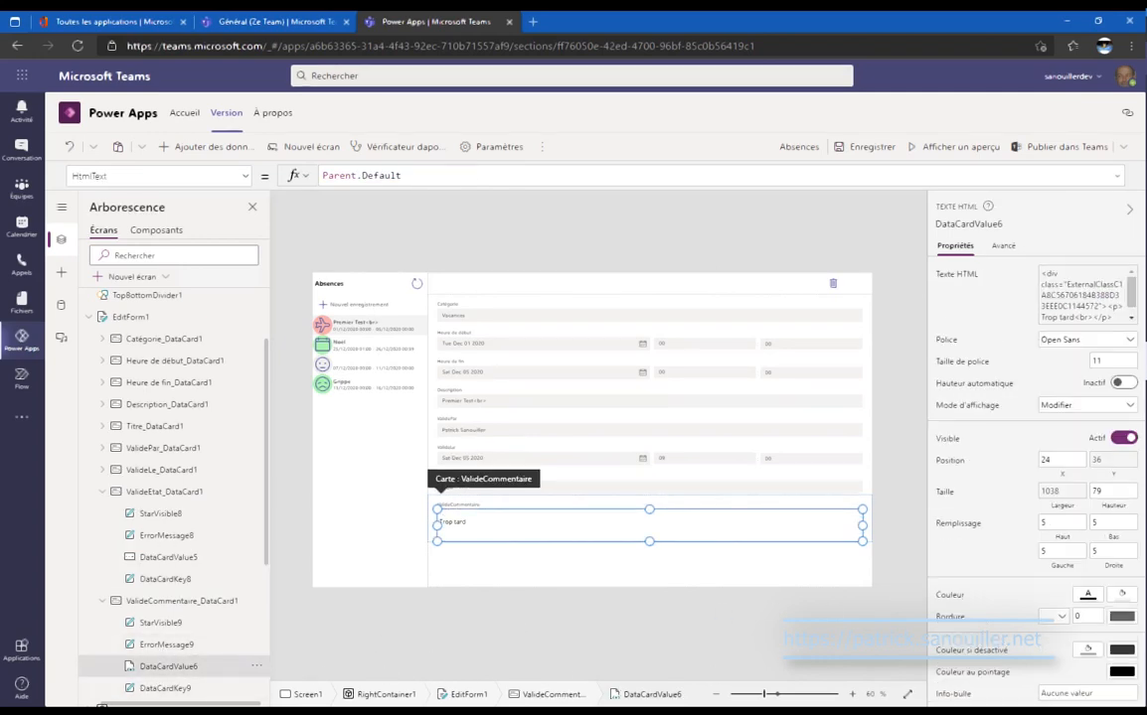
click(1110, 362)
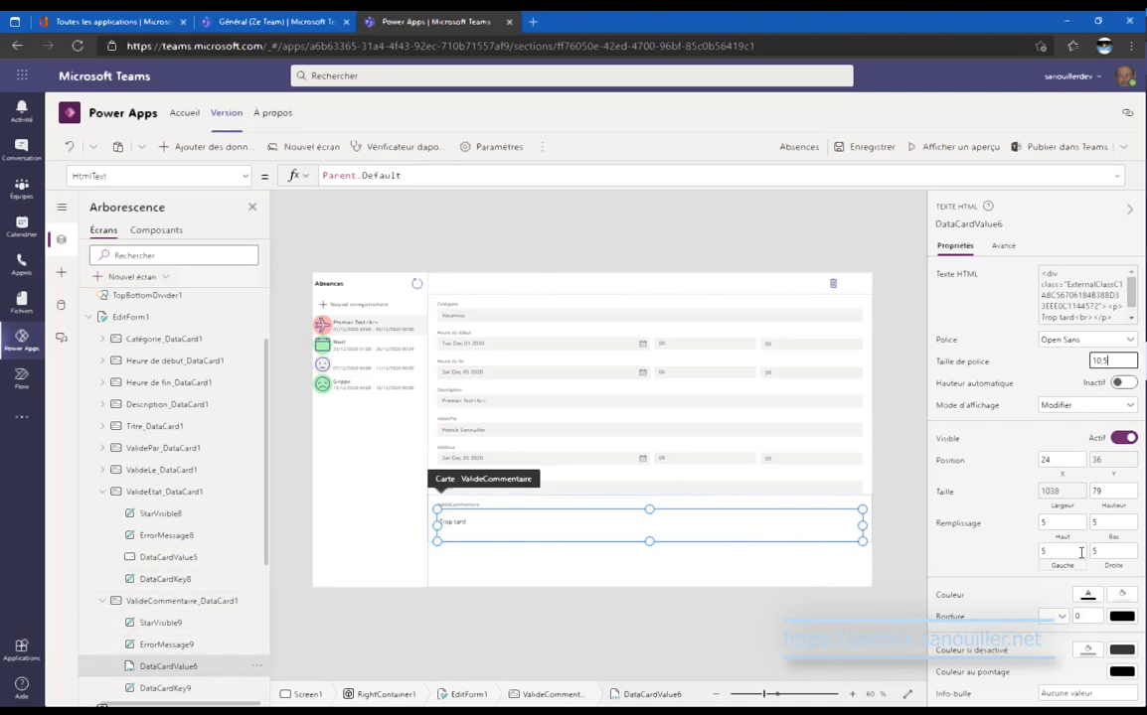
Select the ValideEtat dropdown's Fill formula, RGBA(243; 242; 241; 1), to reuse it.
click(168, 556)
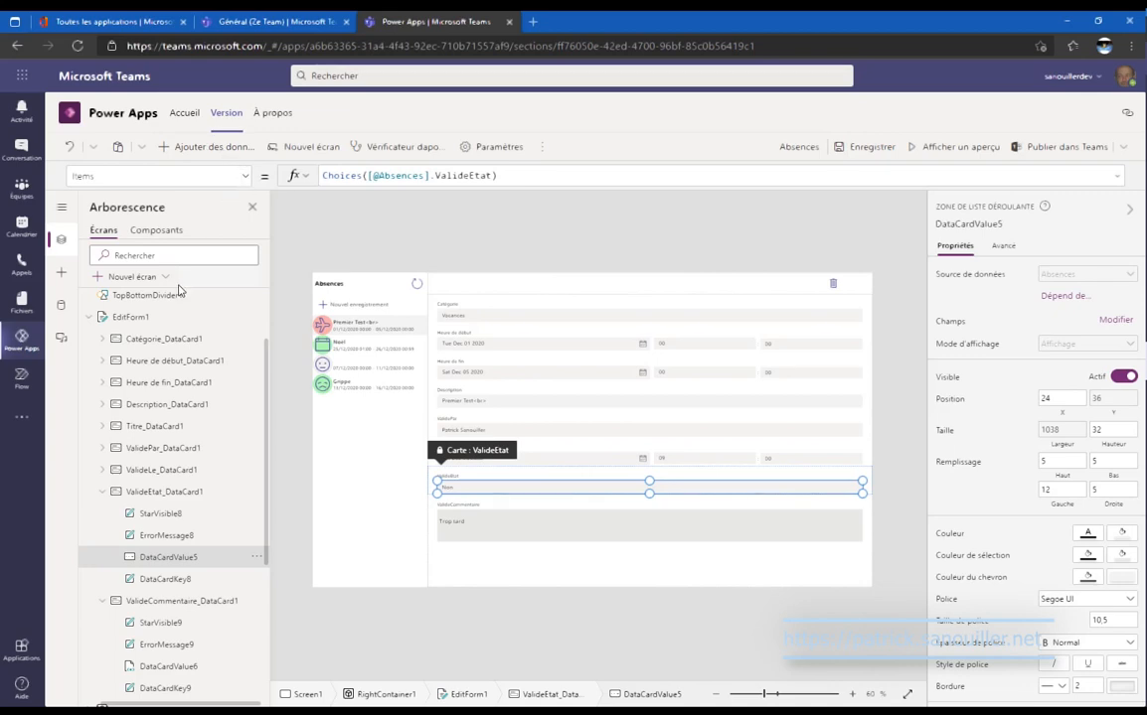
click(248, 177)
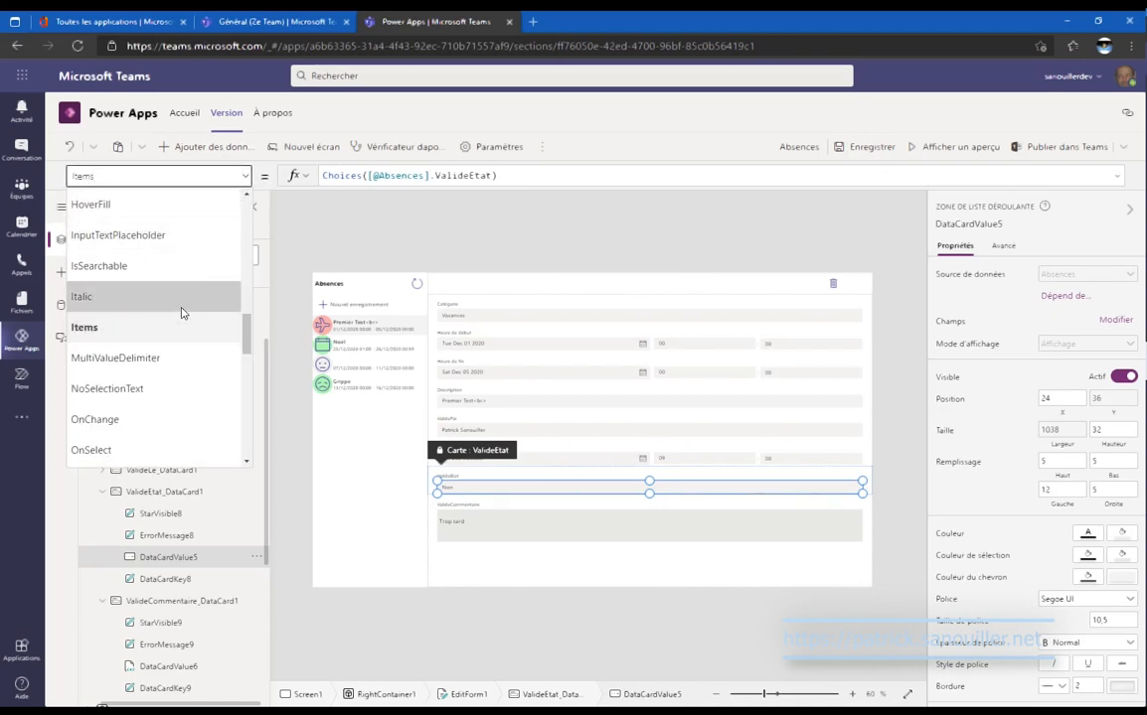
scroll(179, 312, up, 2)
text(Fill)
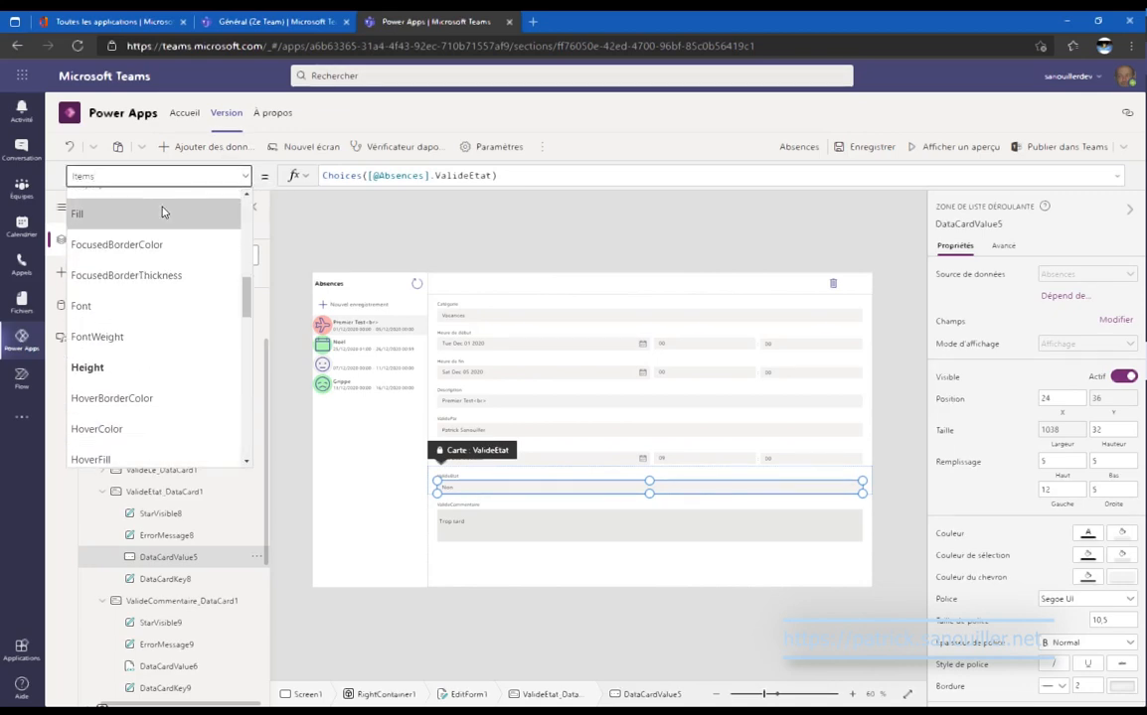
key(Return)
drag(482, 178, 262, 181)
key(ctrl+c)
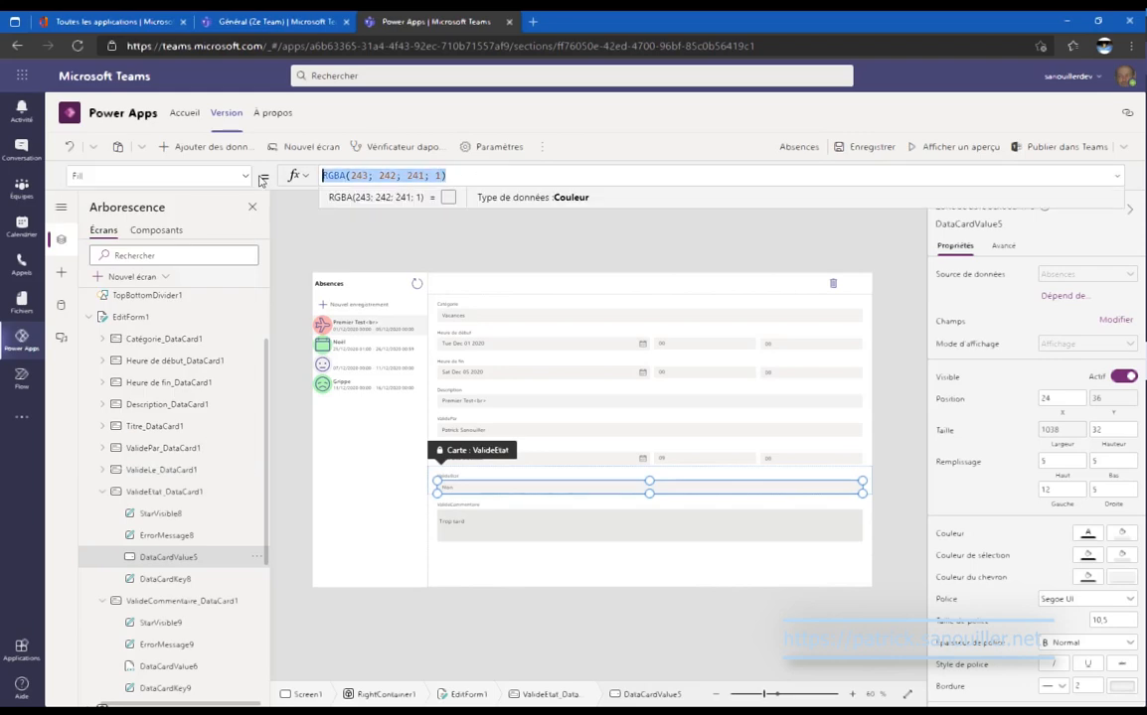
Paste that fill colour into the comment field's Fill, then preview the form briefly.
click(208, 664)
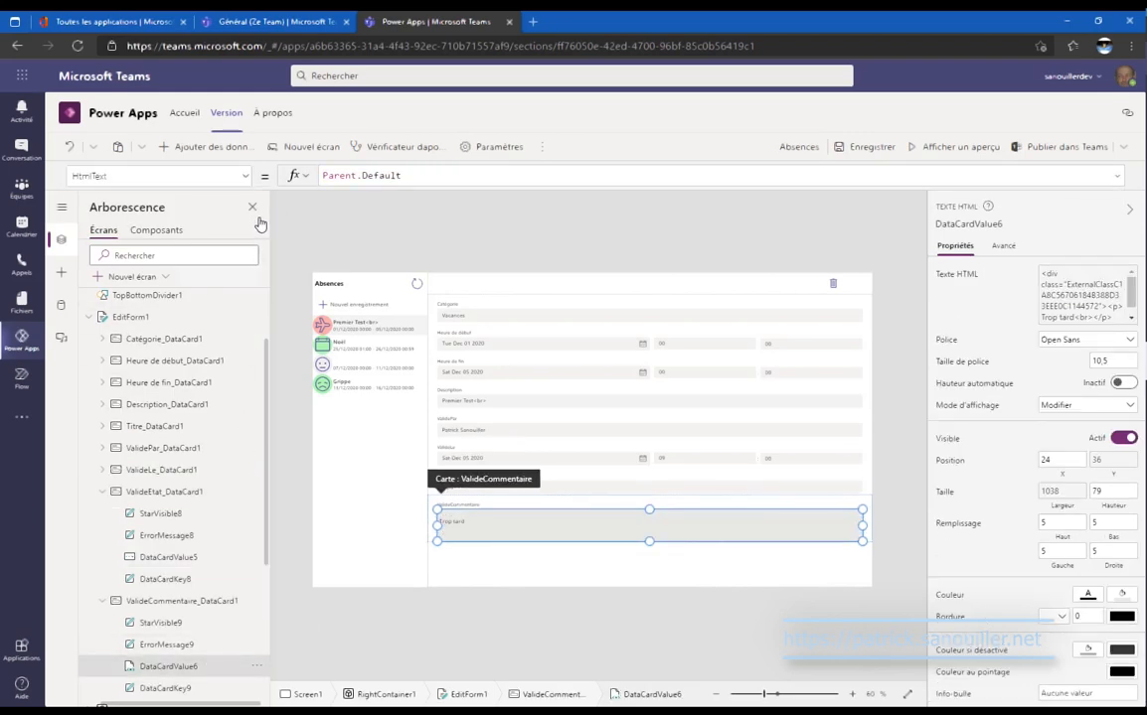
click(242, 178)
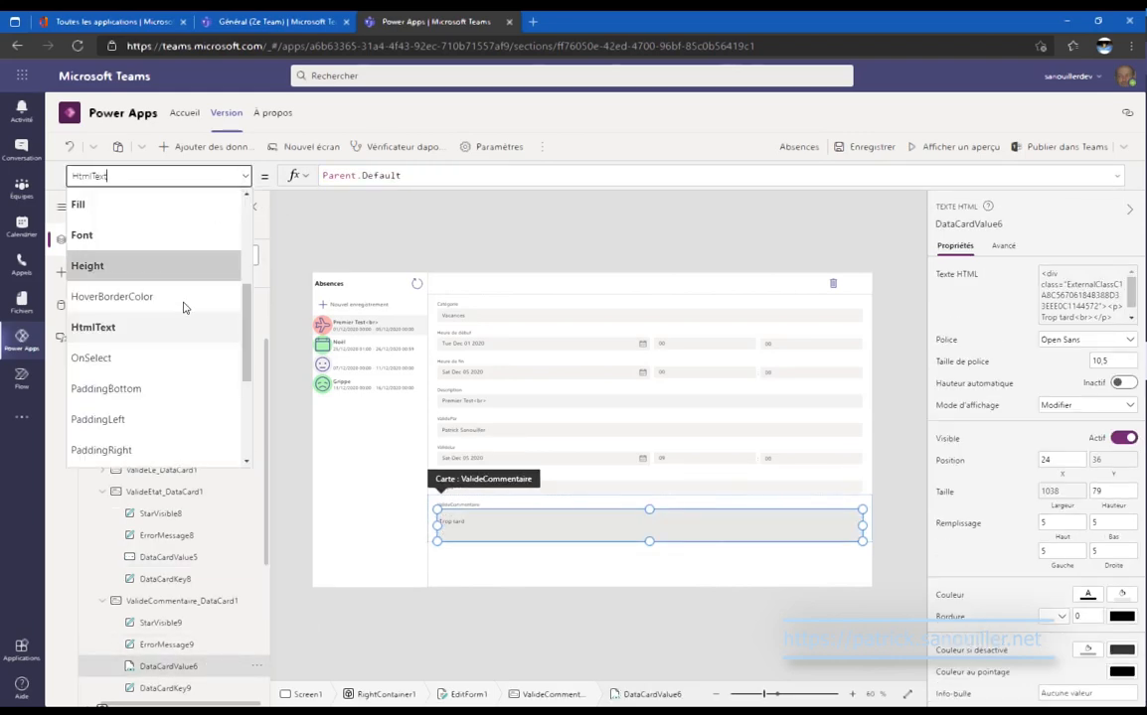
click(176, 207)
drag(460, 175, 266, 176)
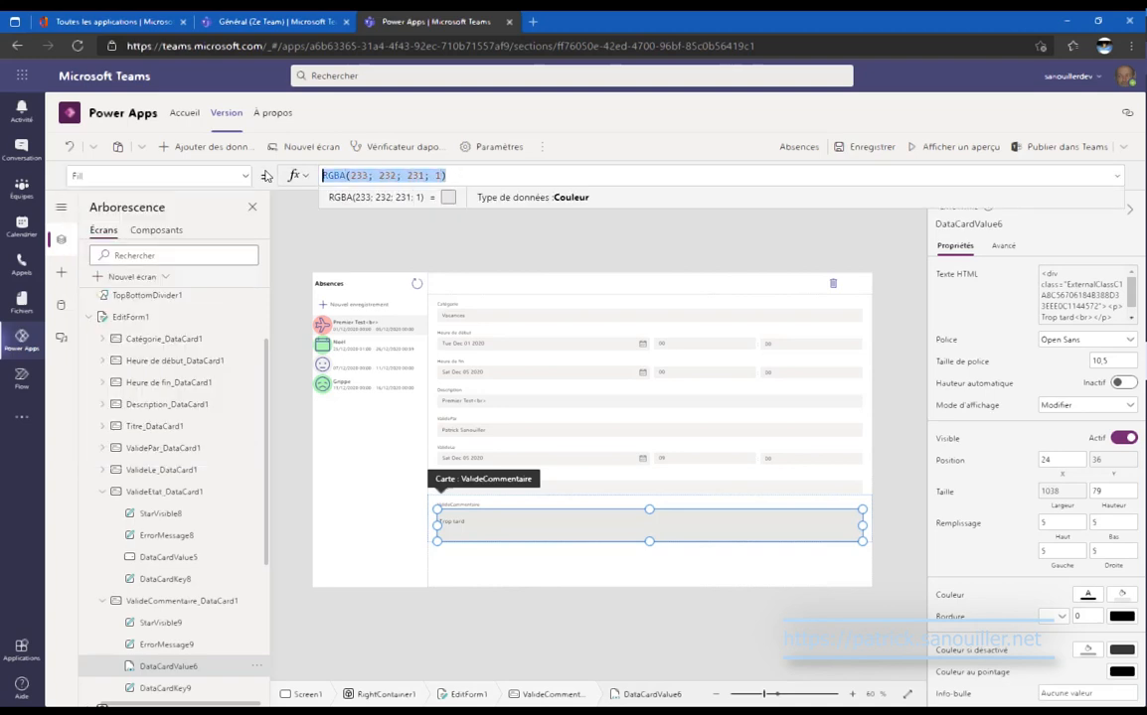
key(ctrl+v)
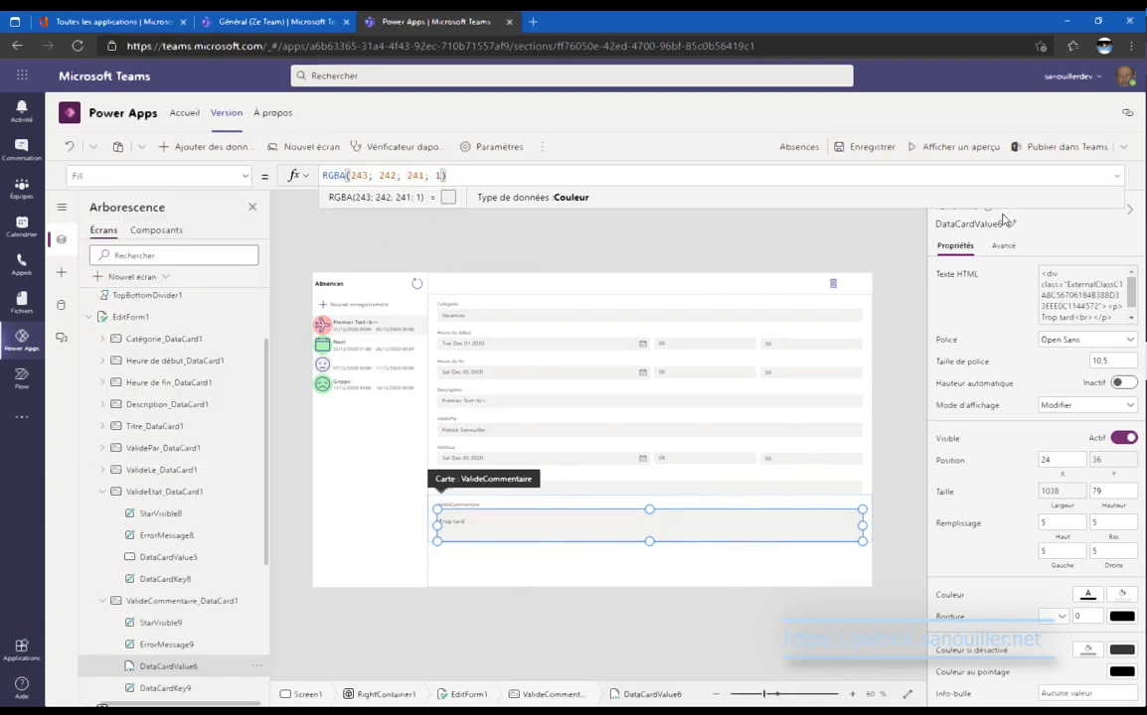
click(952, 147)
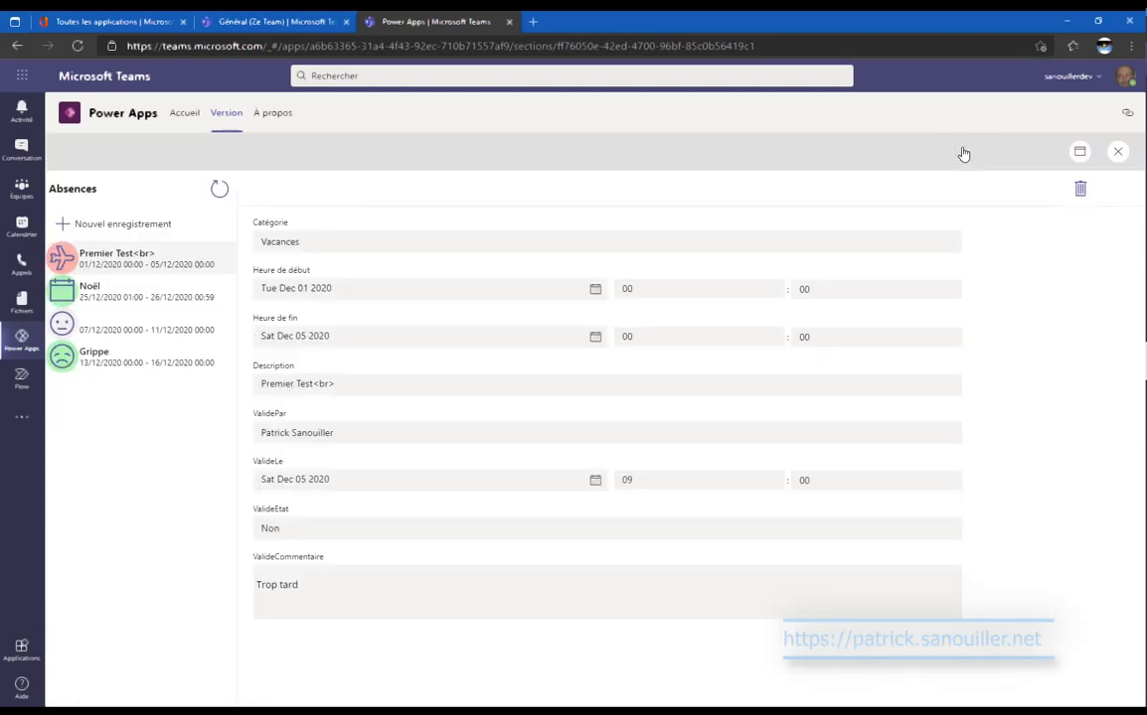
click(1117, 151)
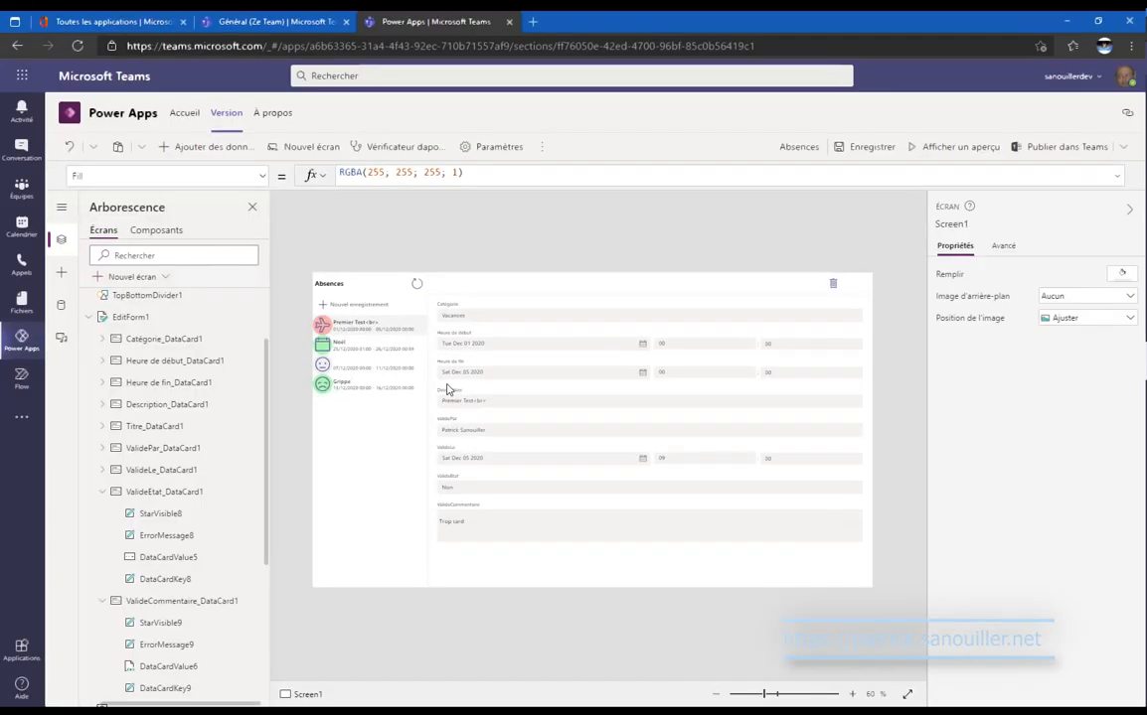
Set the ValidePar card's Visible formula to (!IsBlankOrError(ThisItem.ValidePar)) and copy it.
click(474, 430)
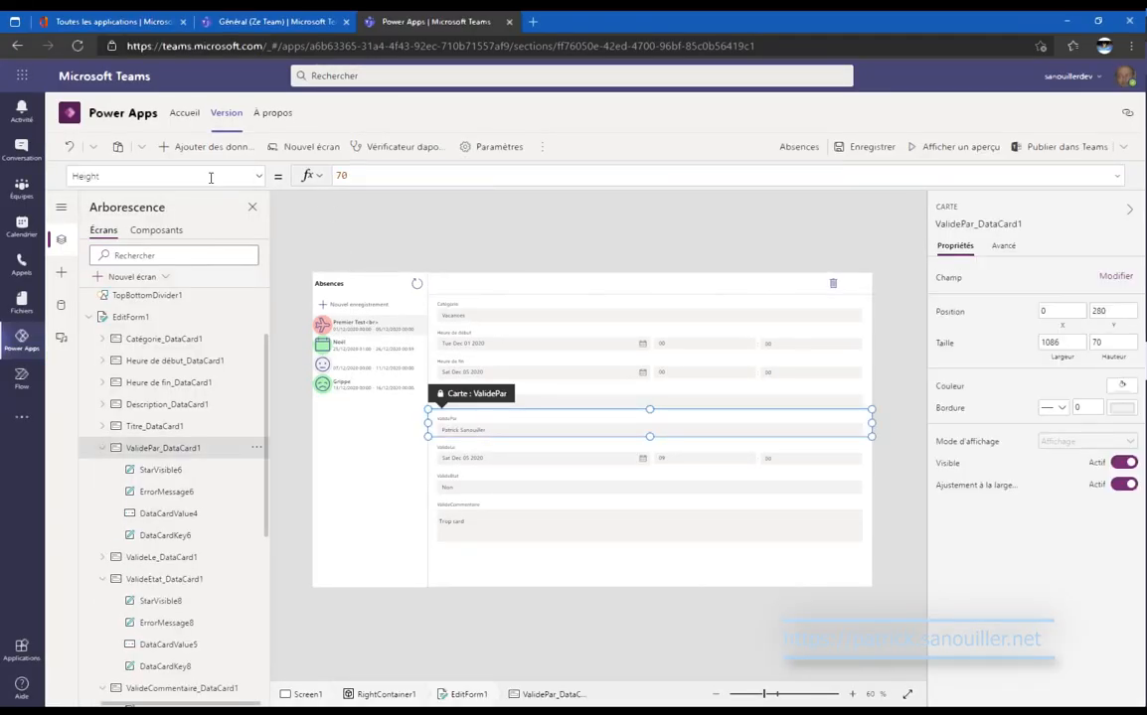
click(260, 177)
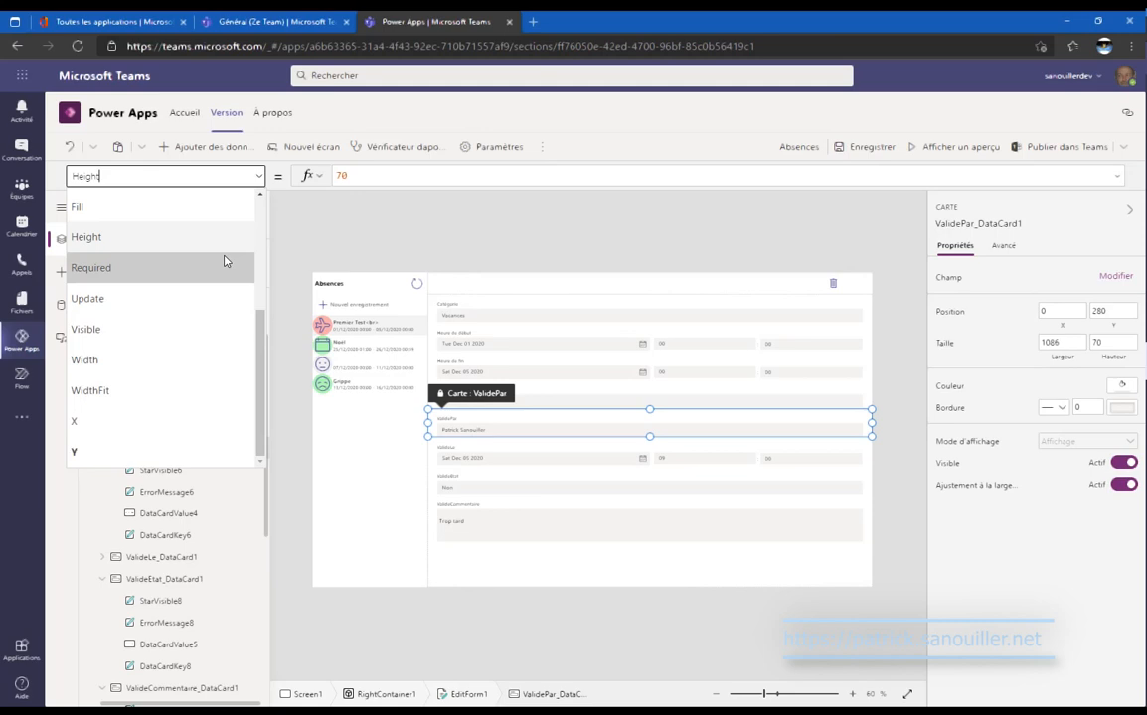
click(197, 324)
drag(434, 185, 269, 173)
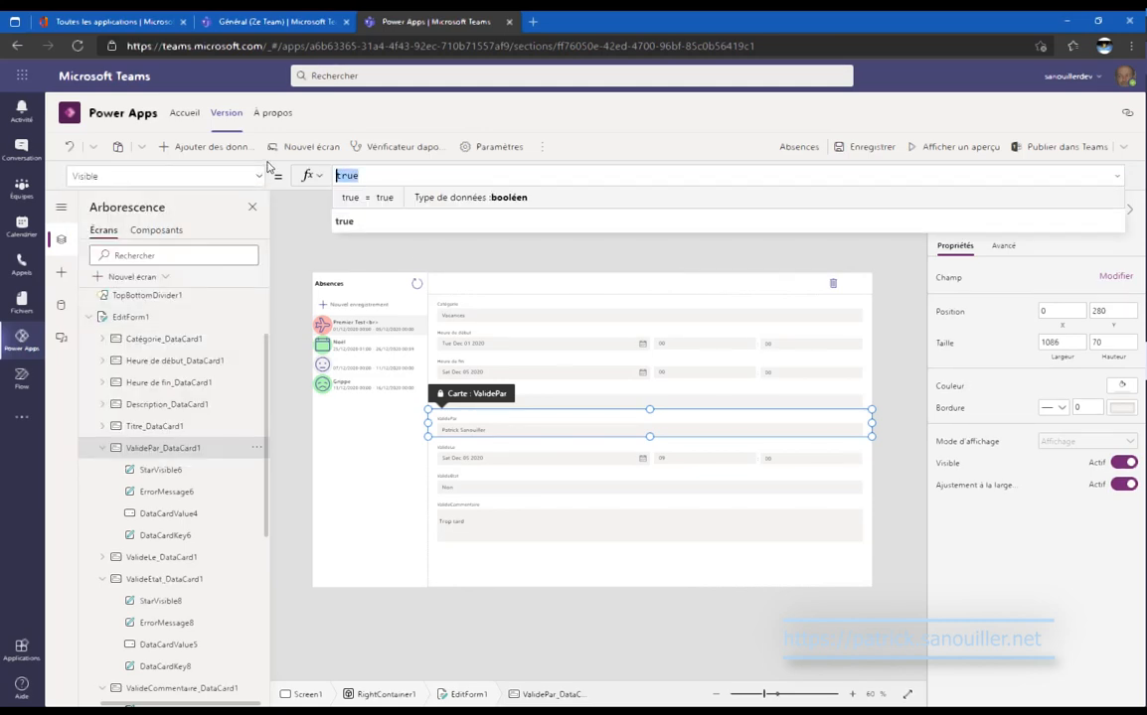
text(()
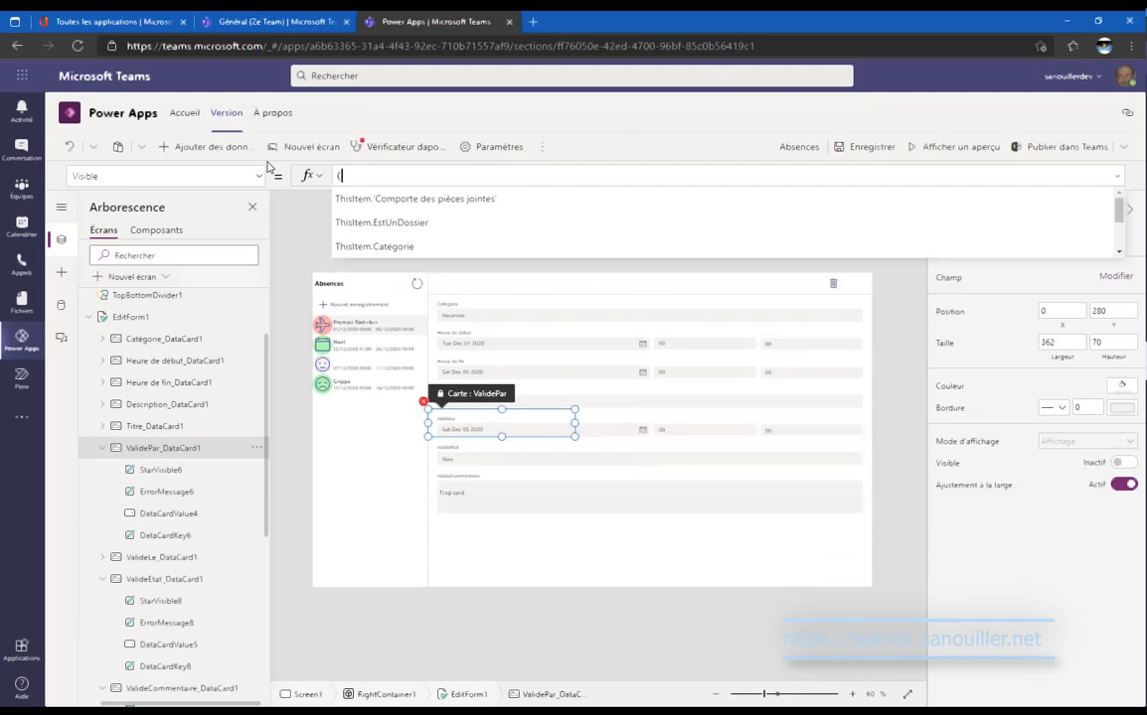
text(!IsBlankOrError(This)
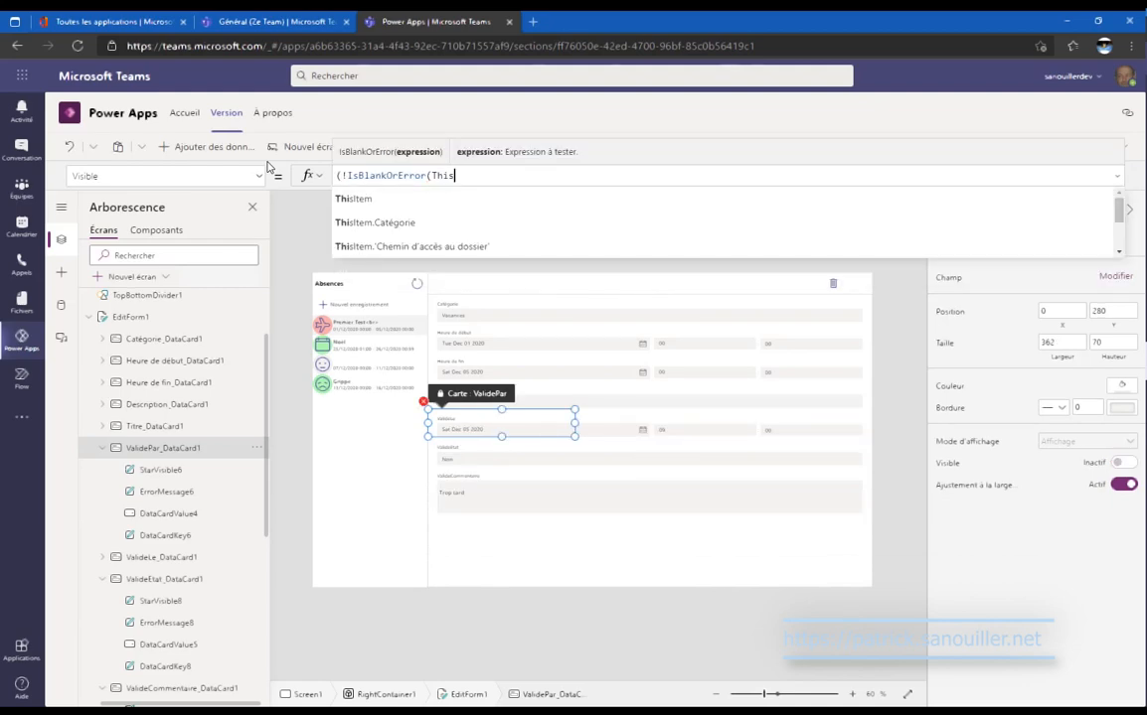
text(Item)
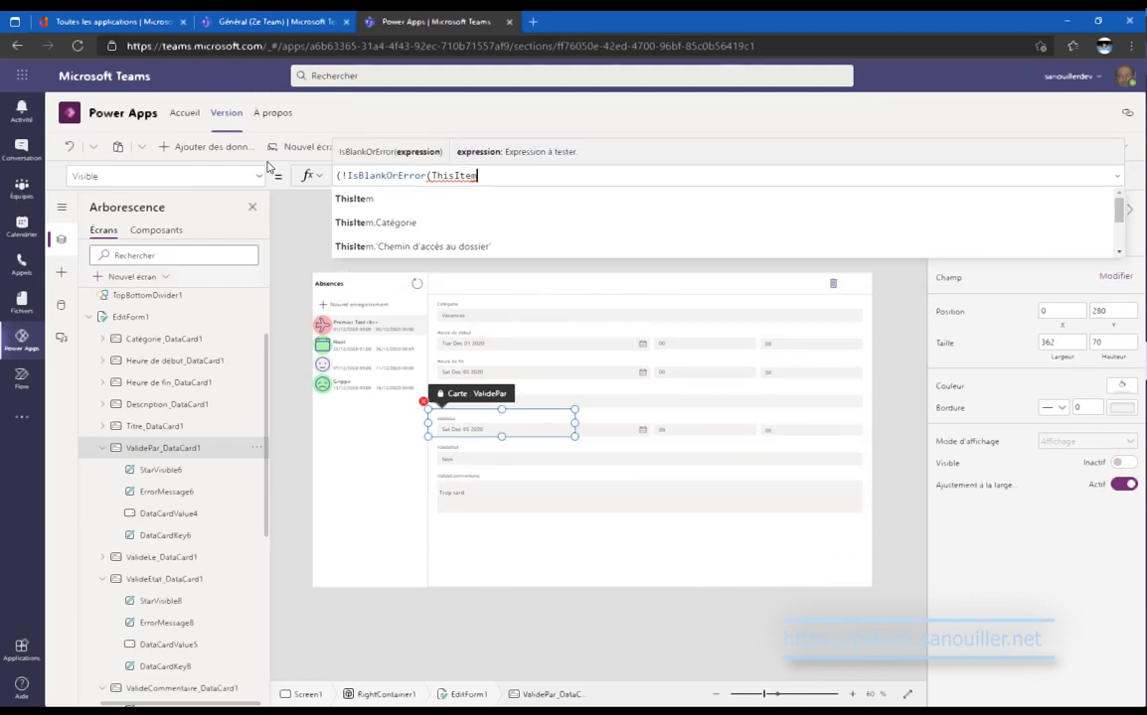
text(.b)
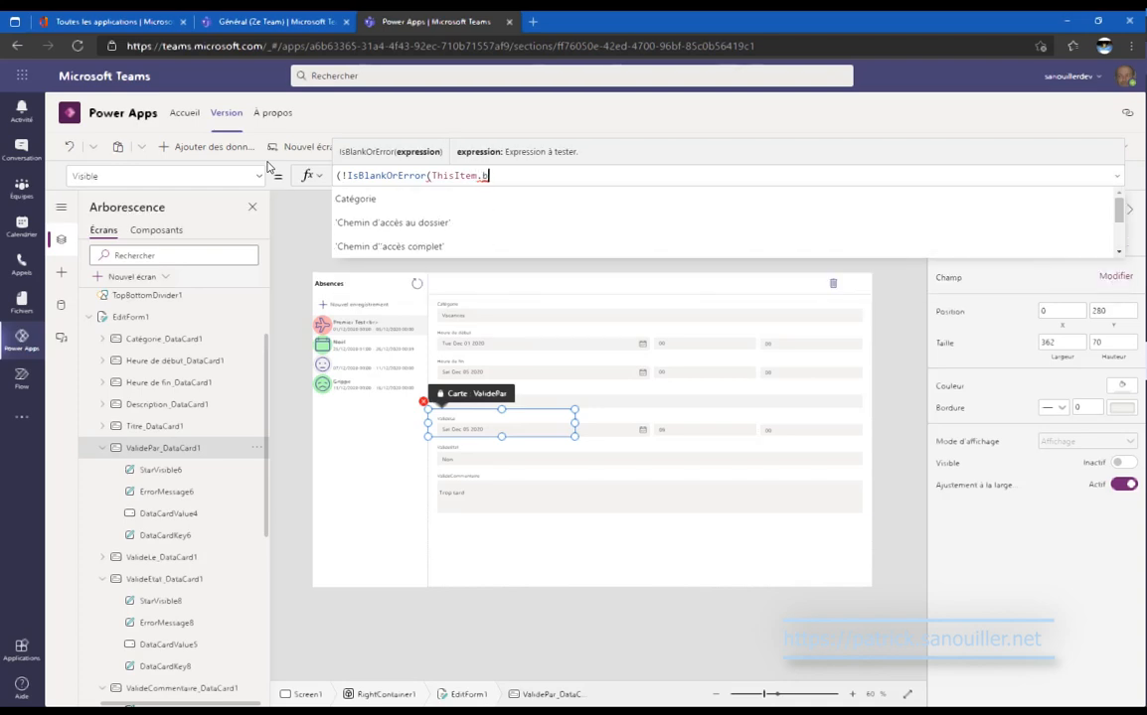
key(BackSpace)
text(vali)
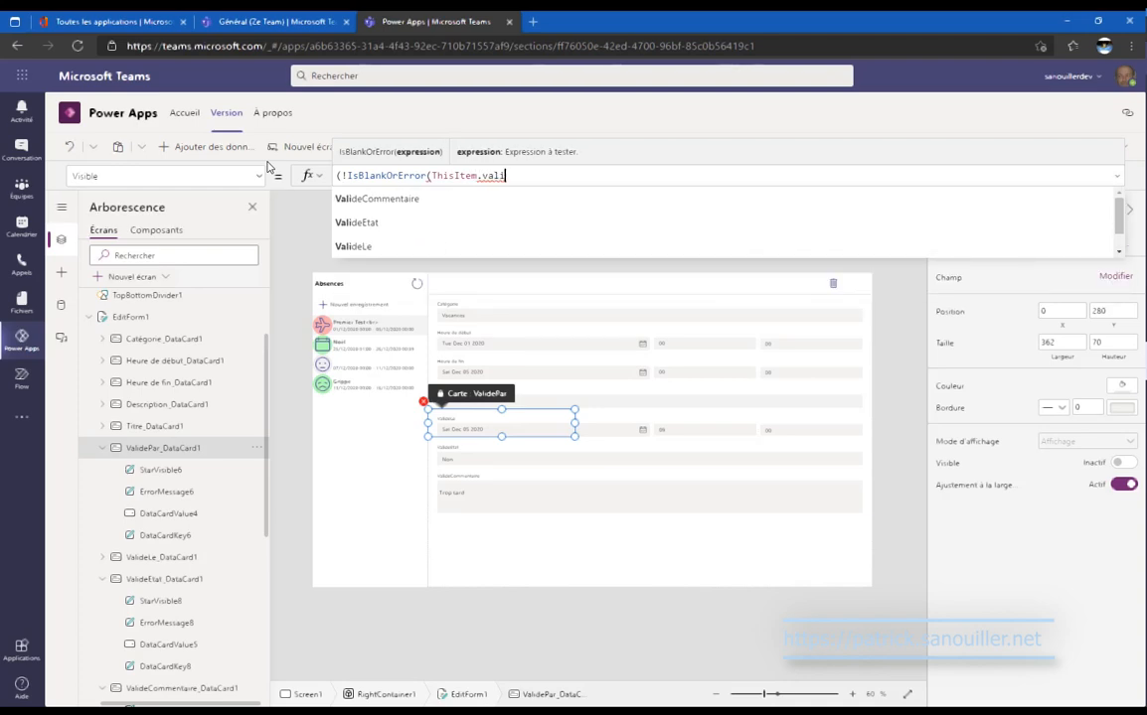
key(Down)
key(Down)
key(Down)
key(Down)
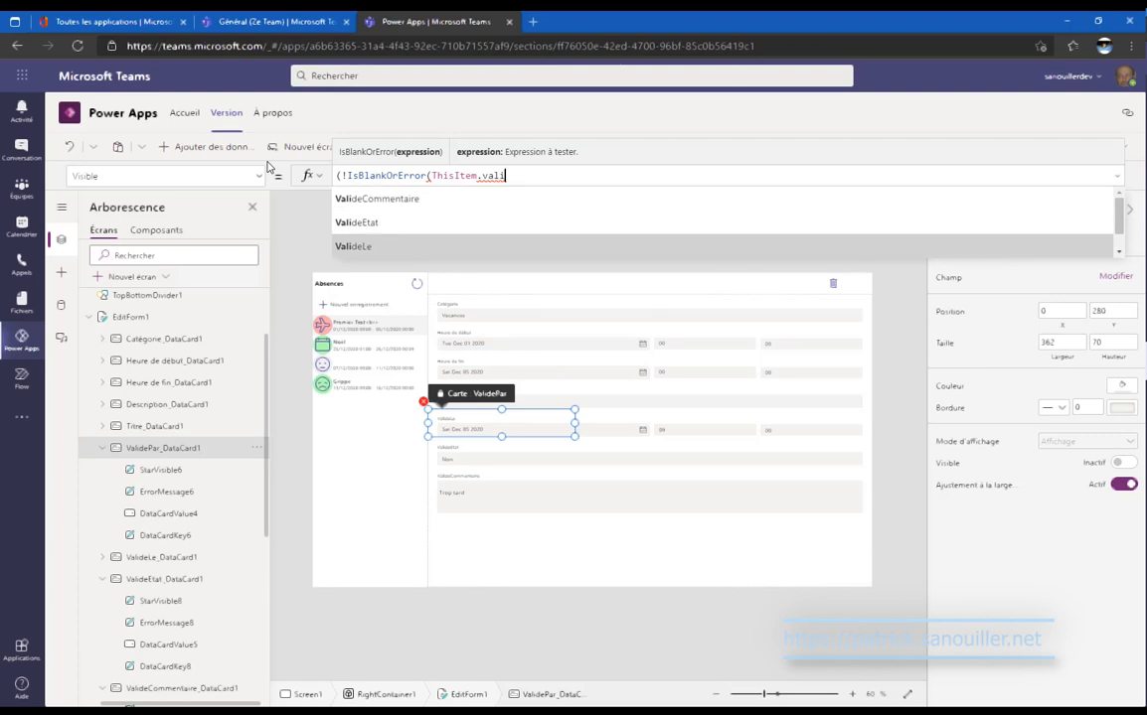
key(Return)
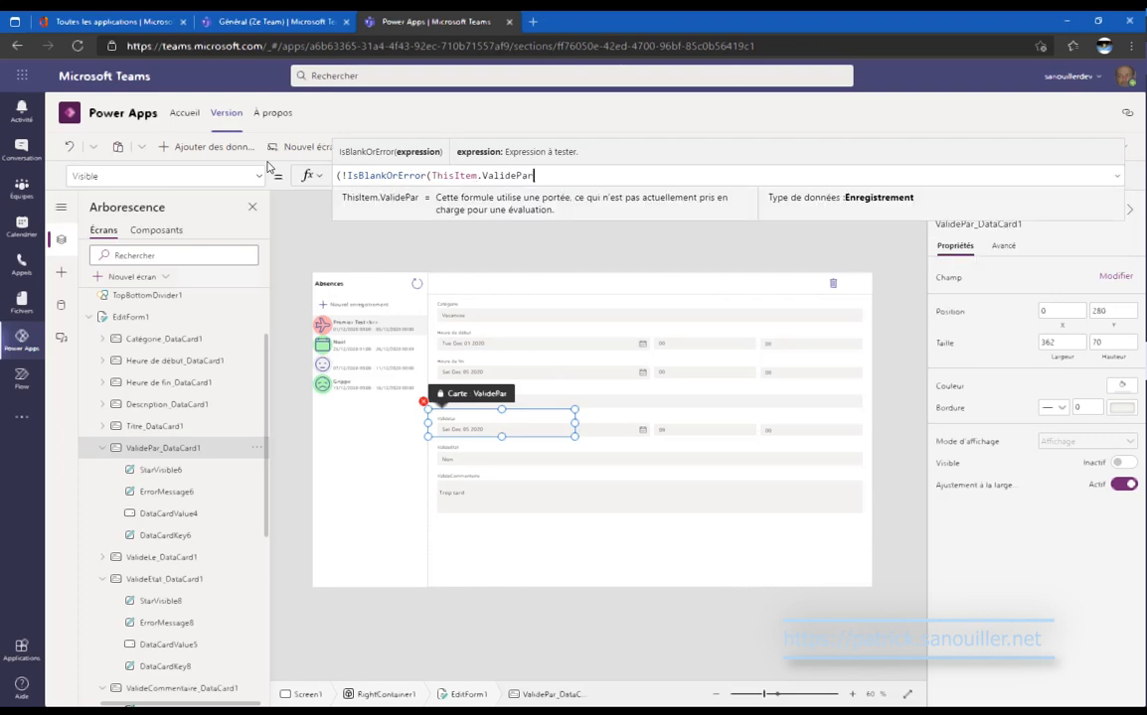
text()))
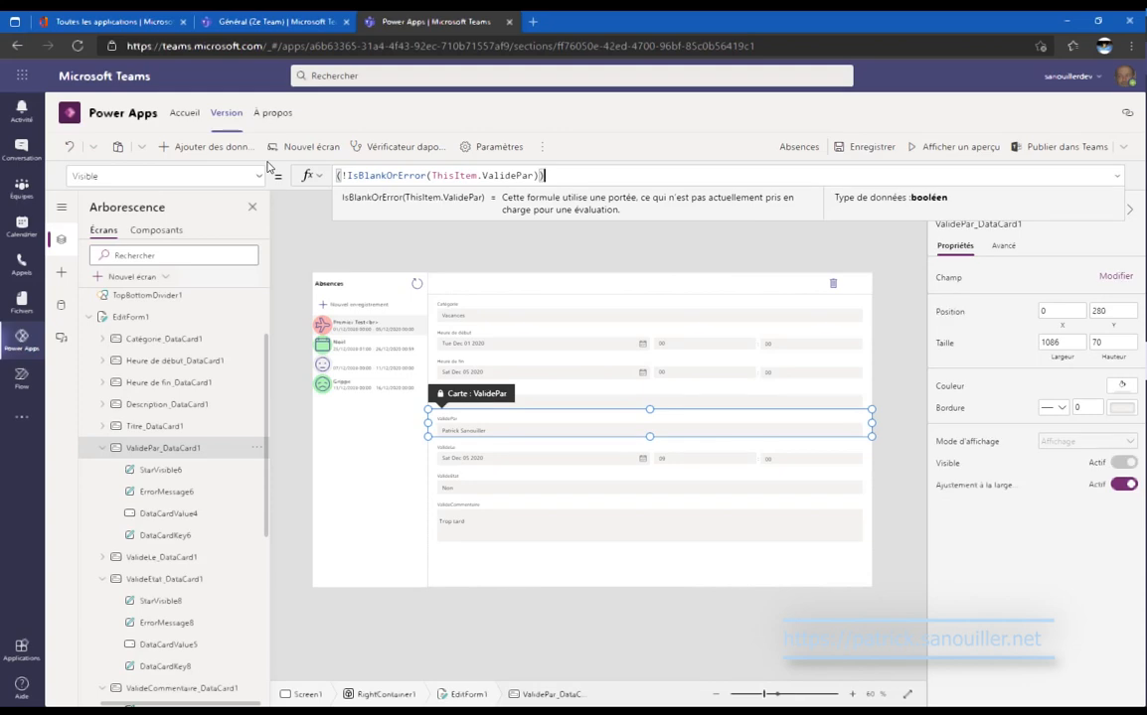
key(ctrl+a)
key(ctrl+c)
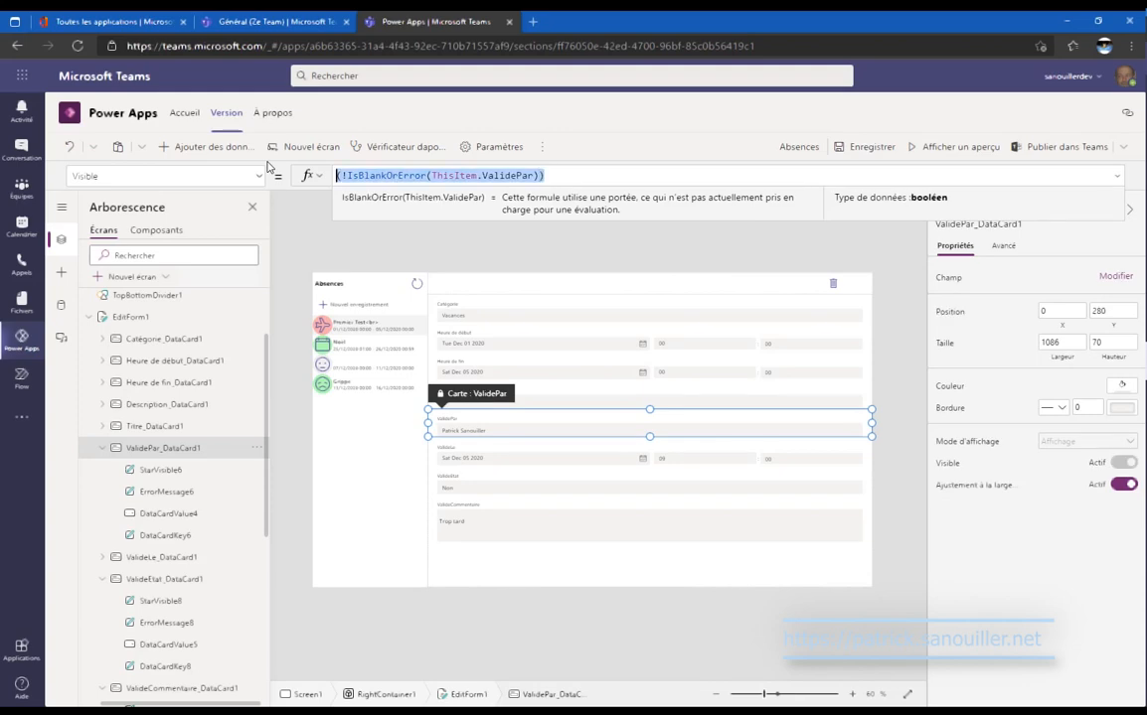
Paste the same visibility condition into the ValideLe card's Visible property.
click(534, 466)
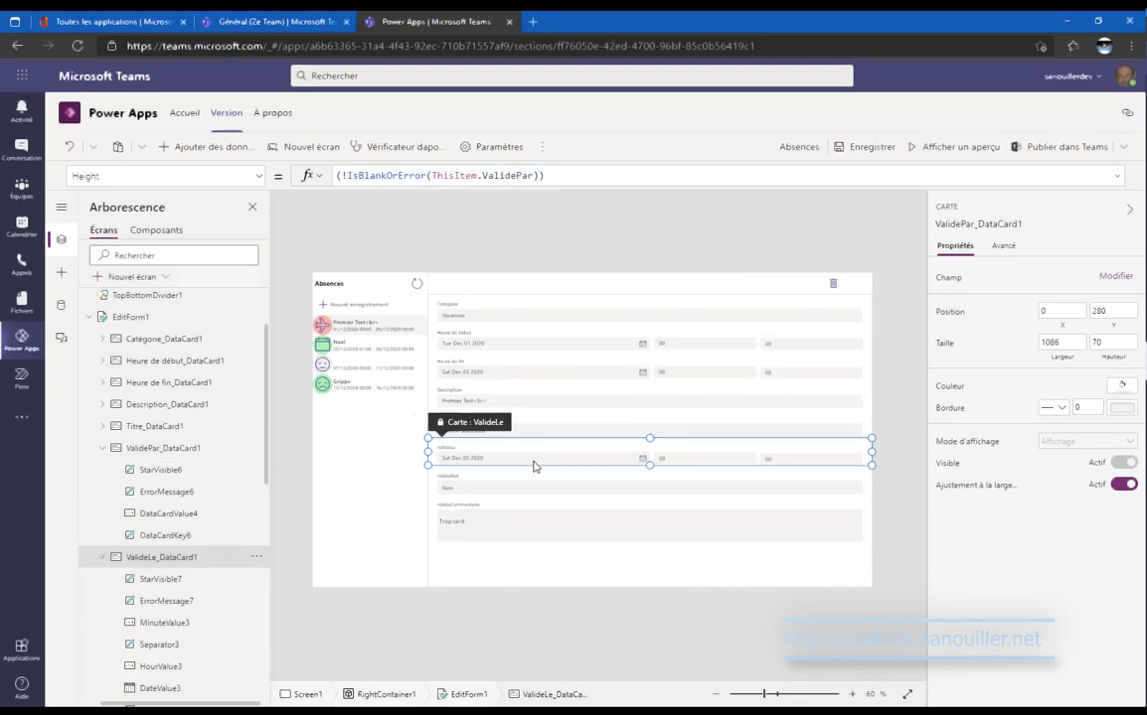
click(260, 179)
click(165, 327)
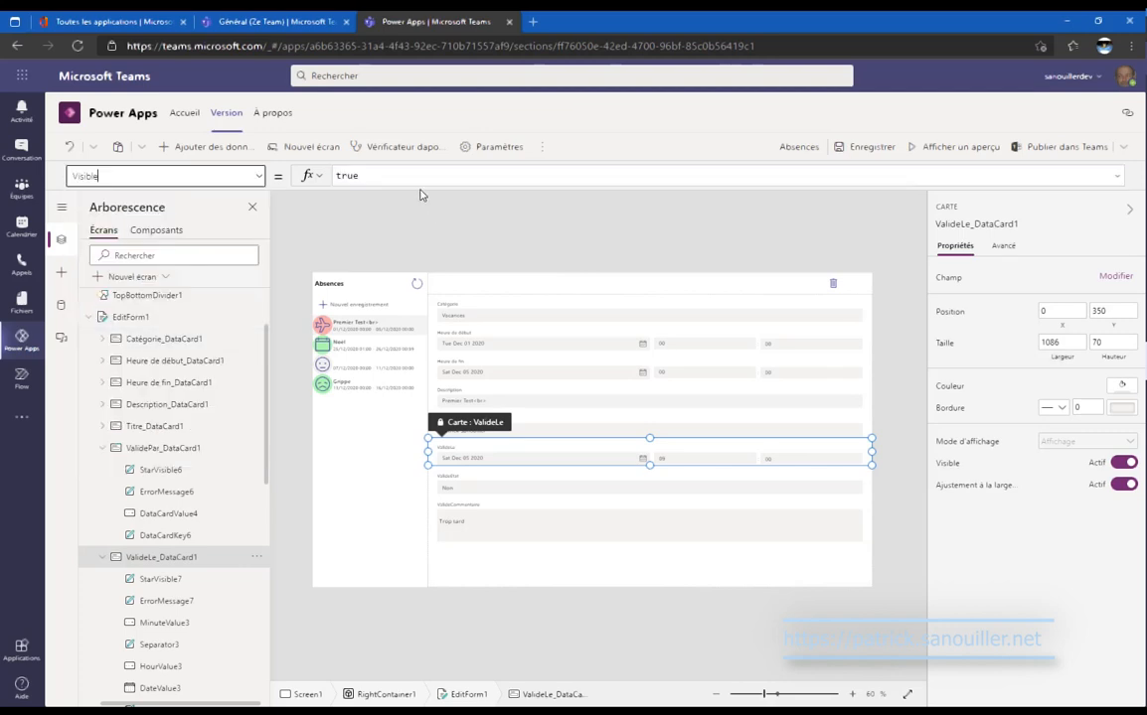
click(378, 175)
key(ctrl+a)
key(ctrl+v)
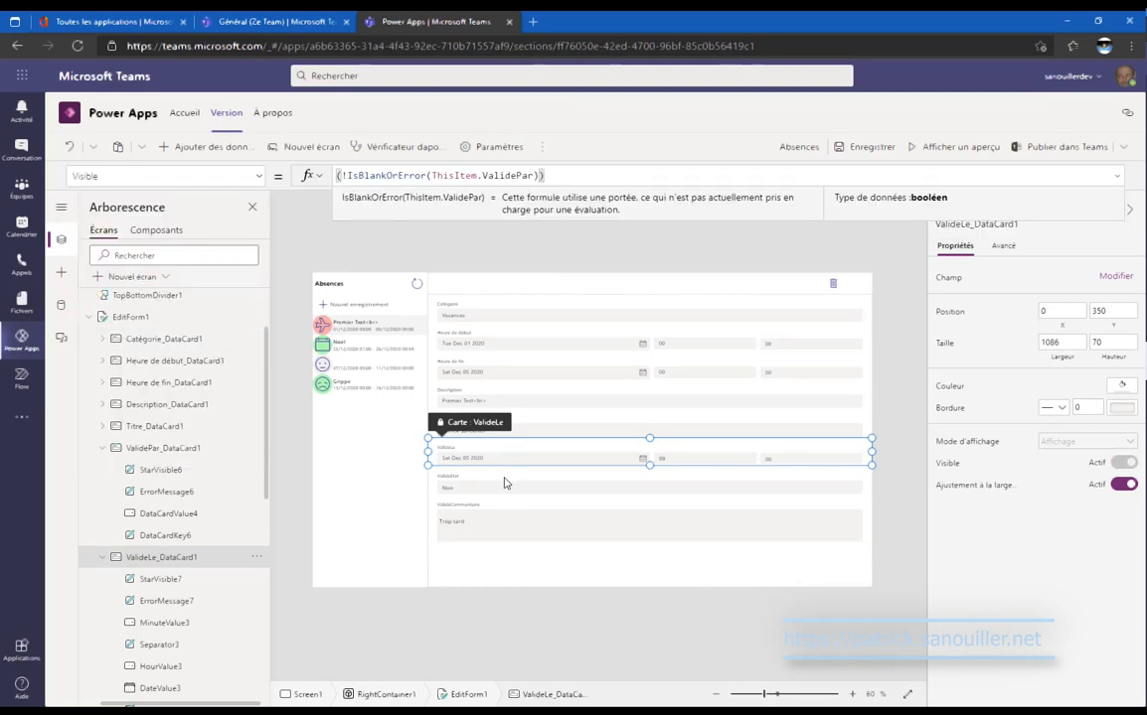
Paste the visibility condition into the ValideEtat and ValideCommentaire cards' Visible properties.
click(505, 482)
click(258, 178)
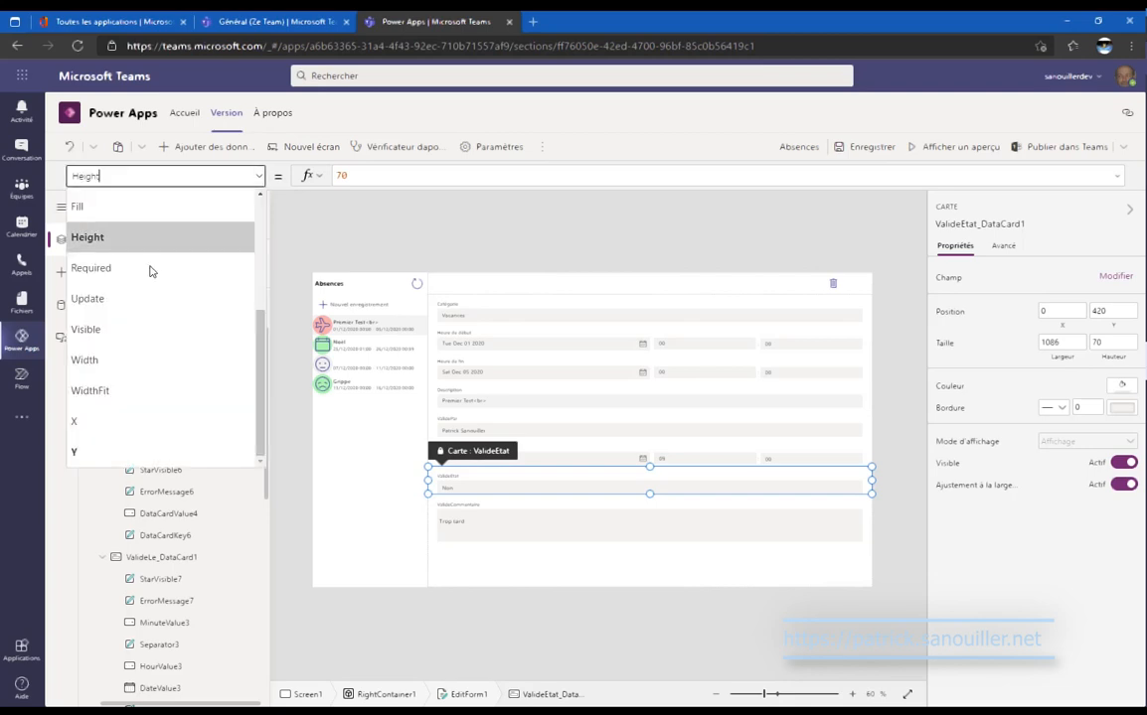
click(168, 332)
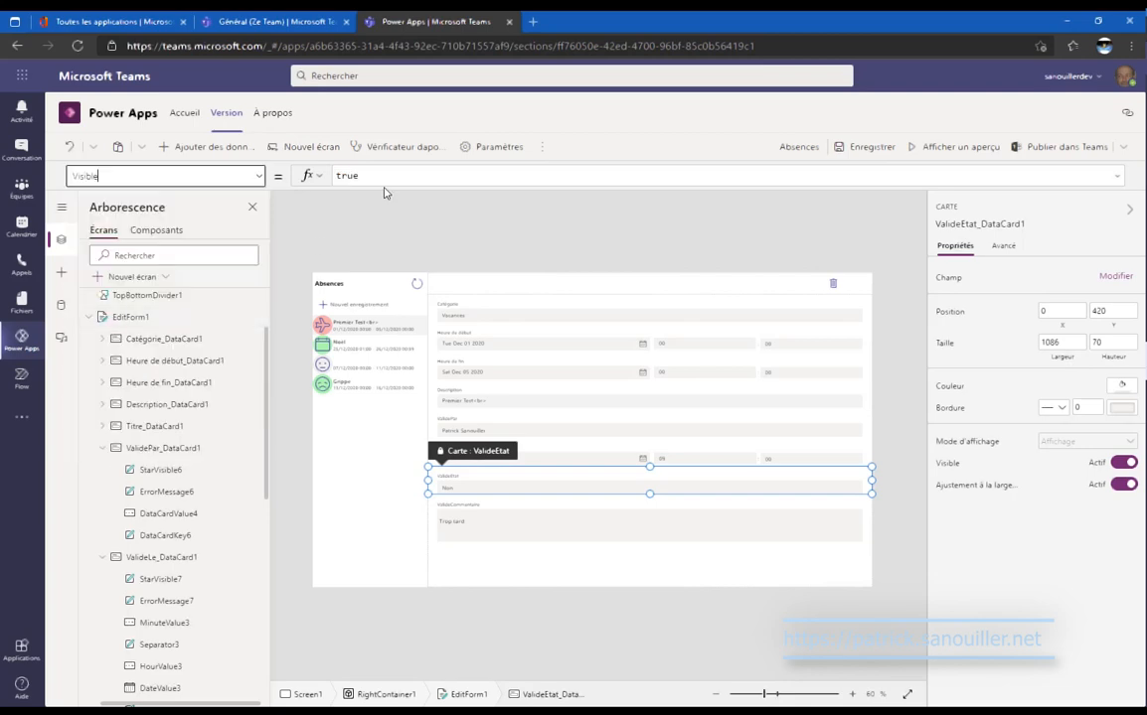
text(!IsBlankOrError(ThisItem.ValidePar))
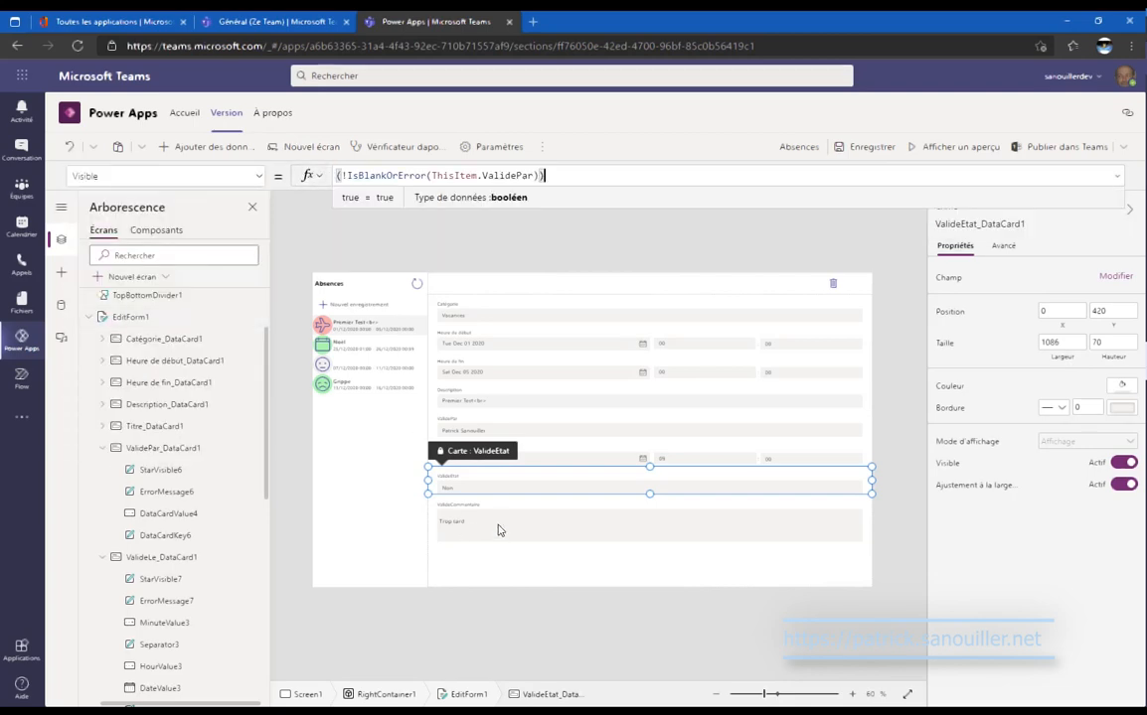
click(499, 530)
click(259, 178)
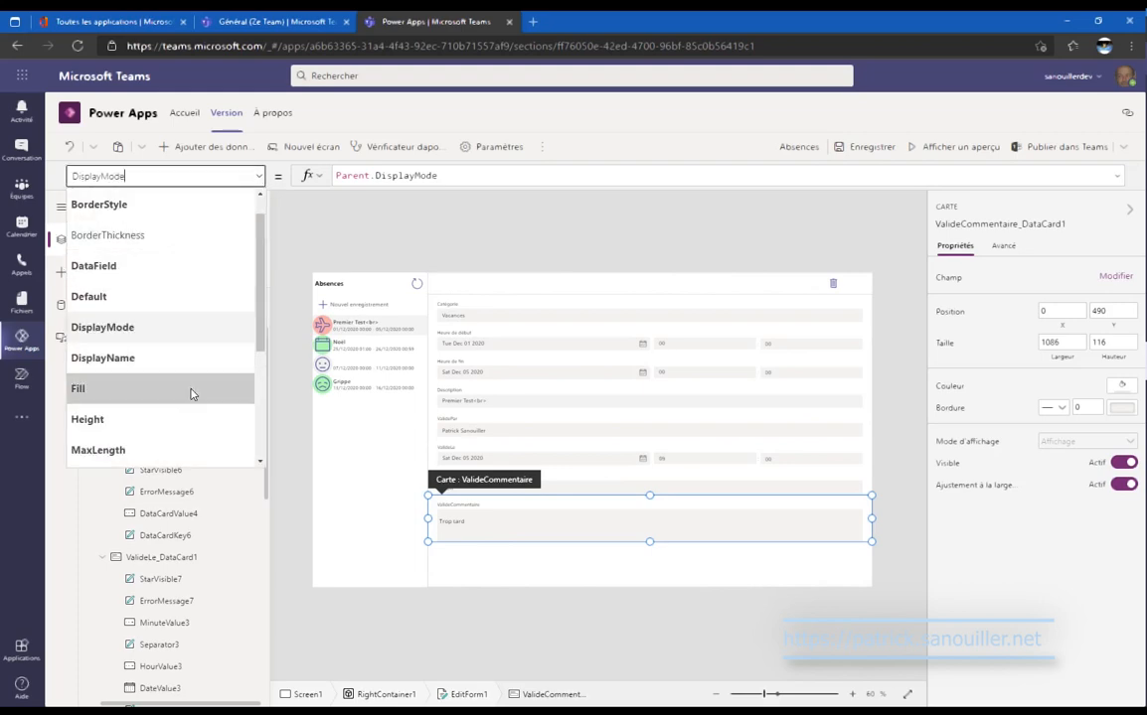
scroll(191, 375, down, 3)
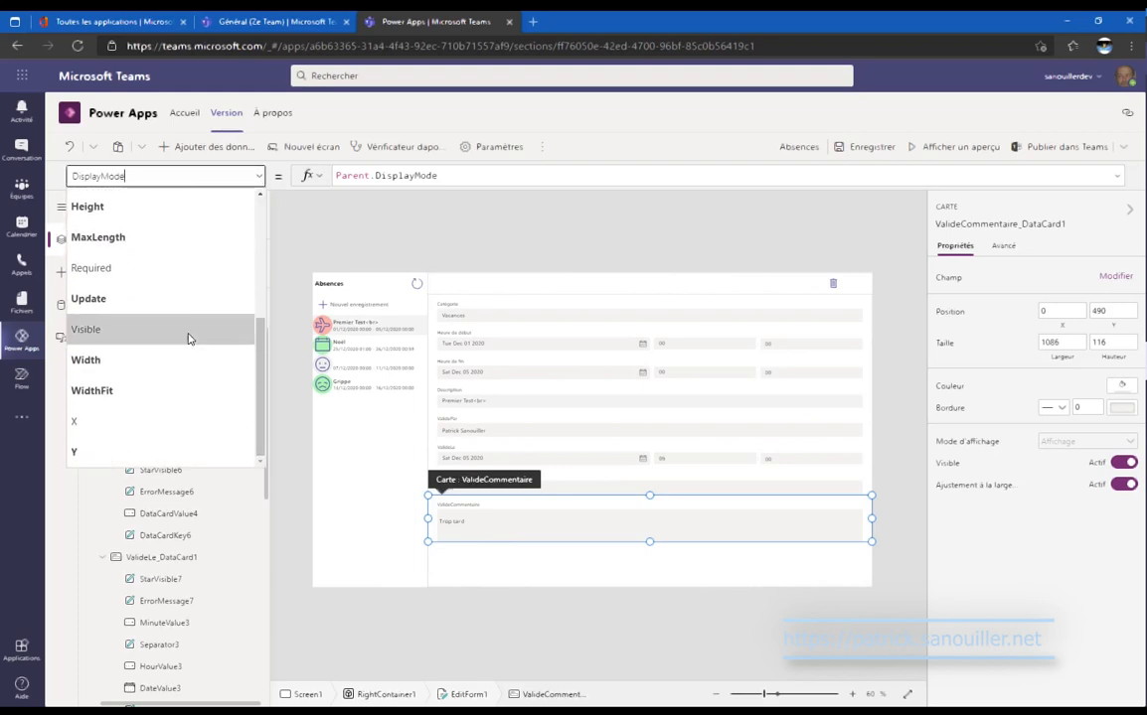
click(186, 332)
key(ctrl+v)
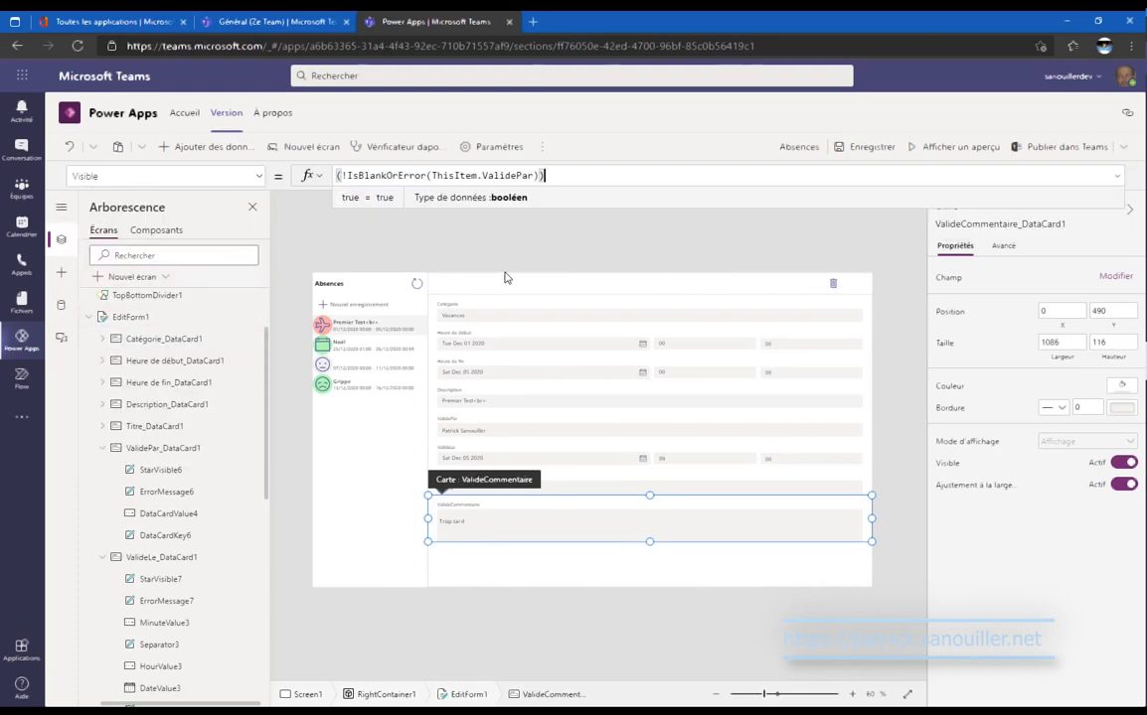
click(895, 359)
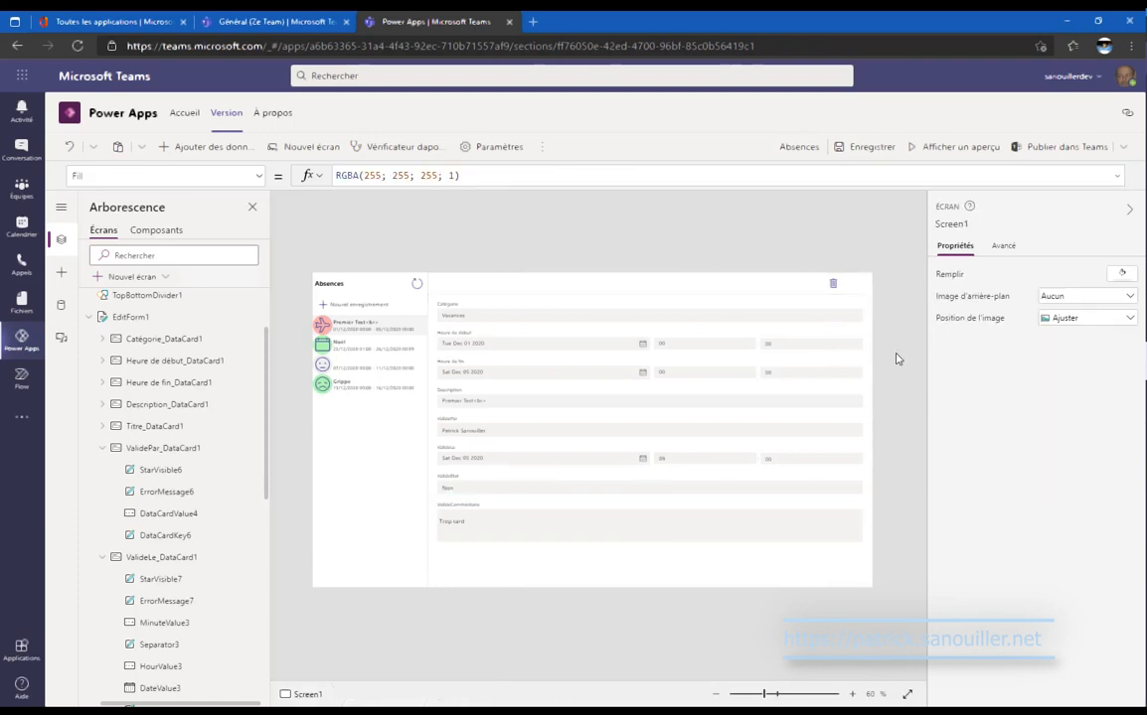
click(960, 155)
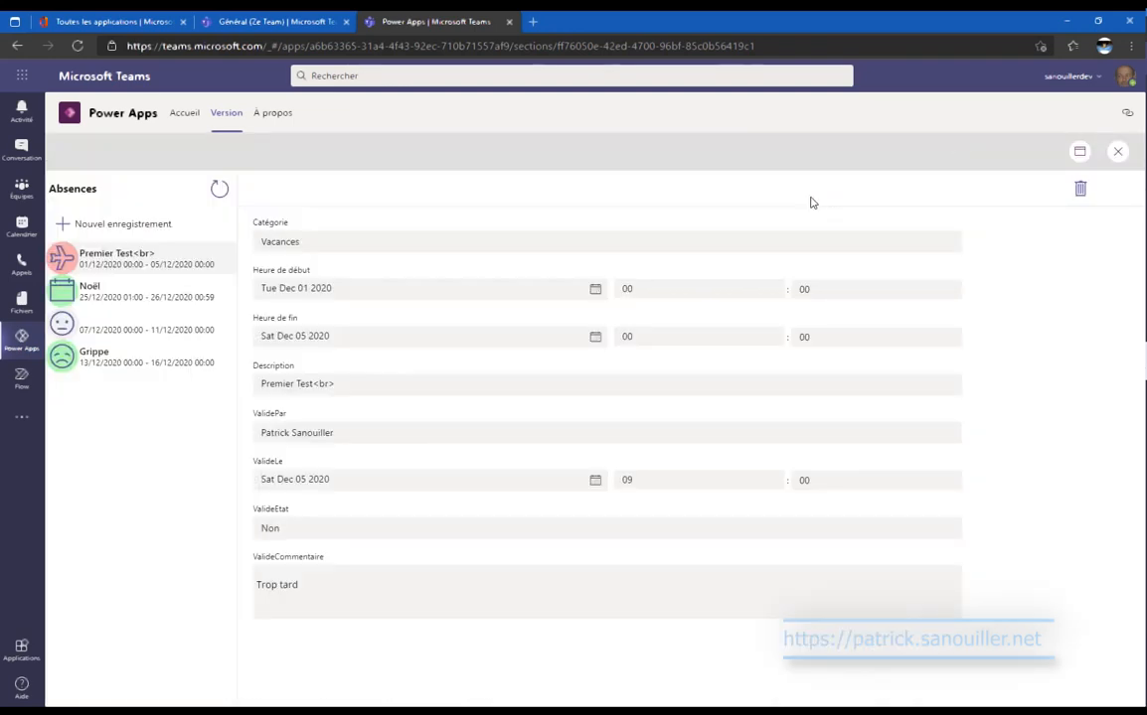
click(115, 368)
click(123, 339)
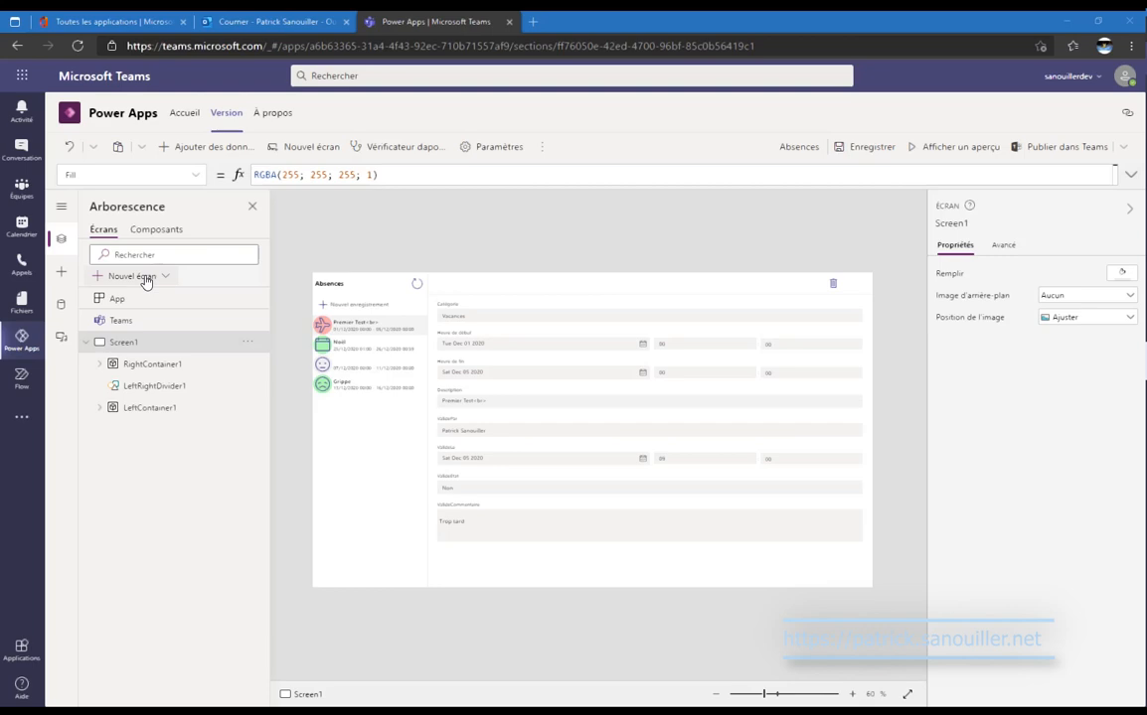
Add a blank Screen2 and a Calendrier scenario Screen3 alongside Screen1.
click(146, 280)
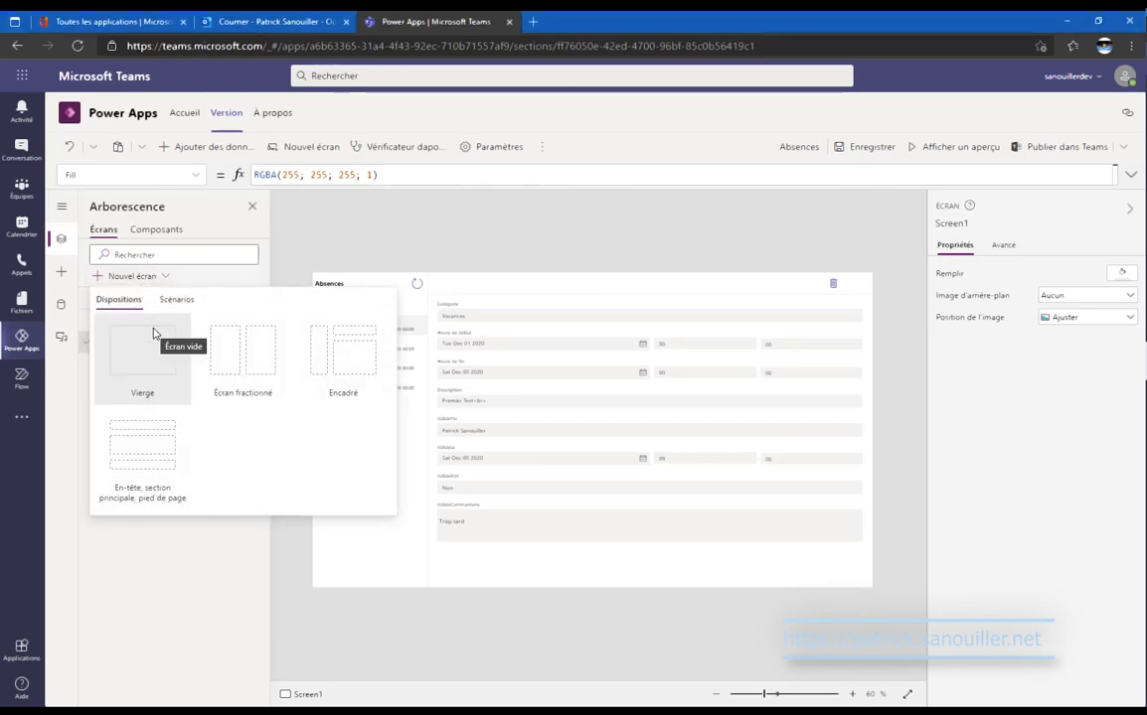
click(154, 334)
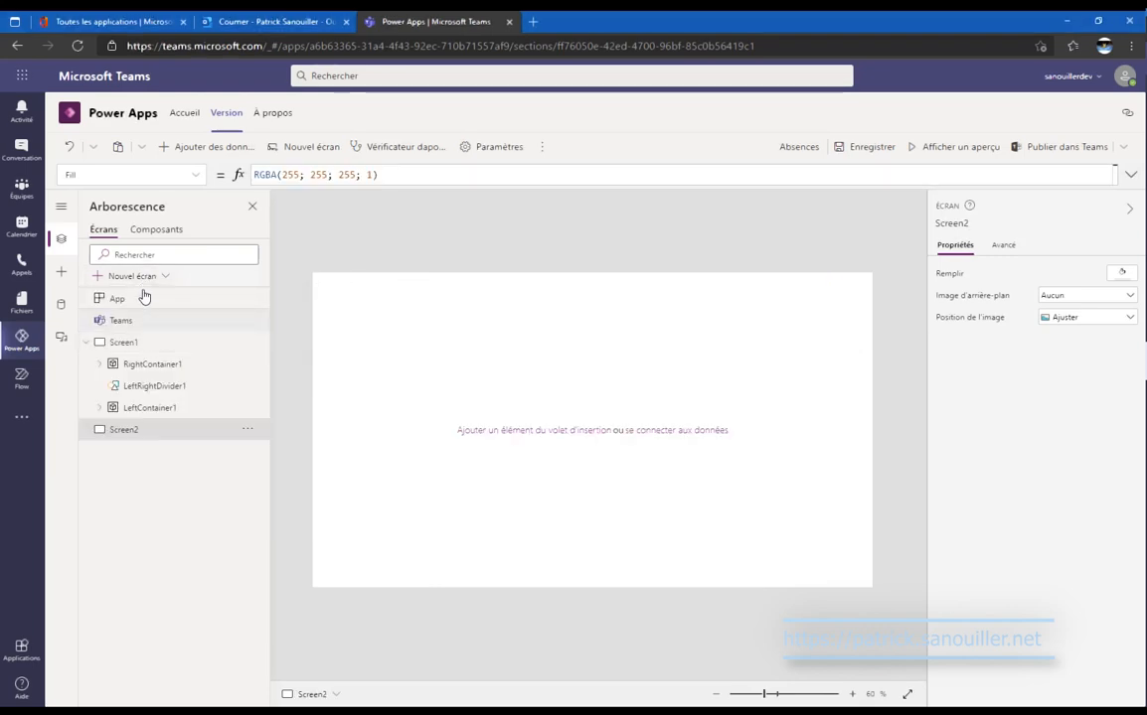
click(142, 283)
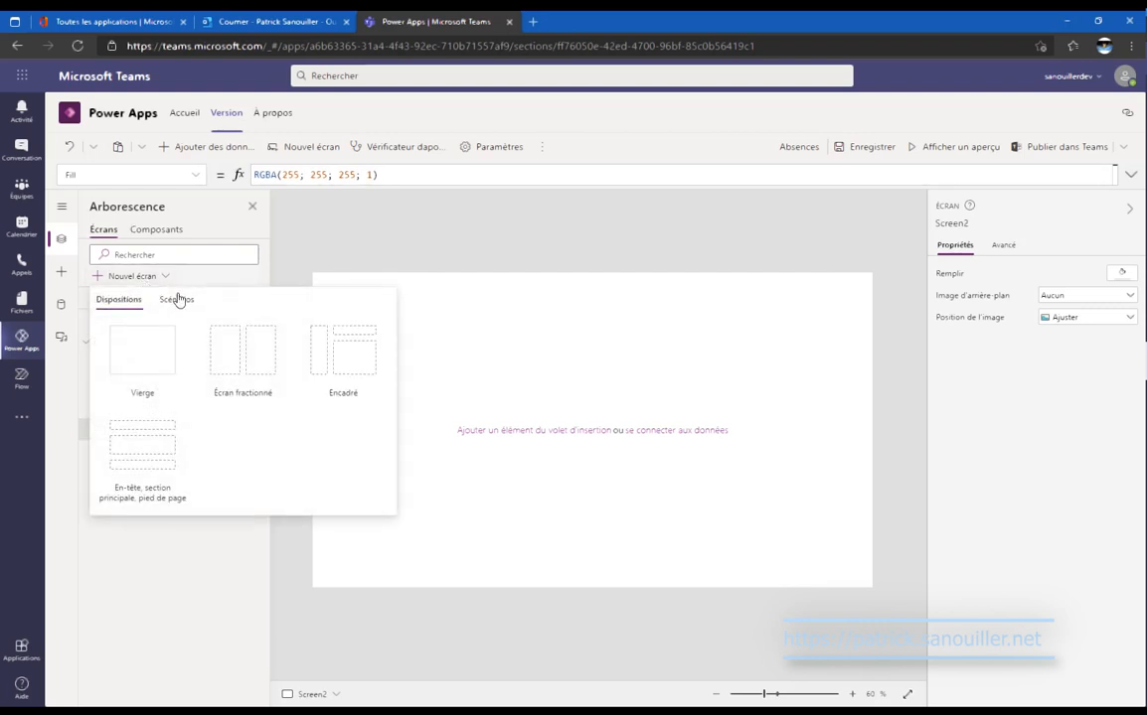
click(177, 301)
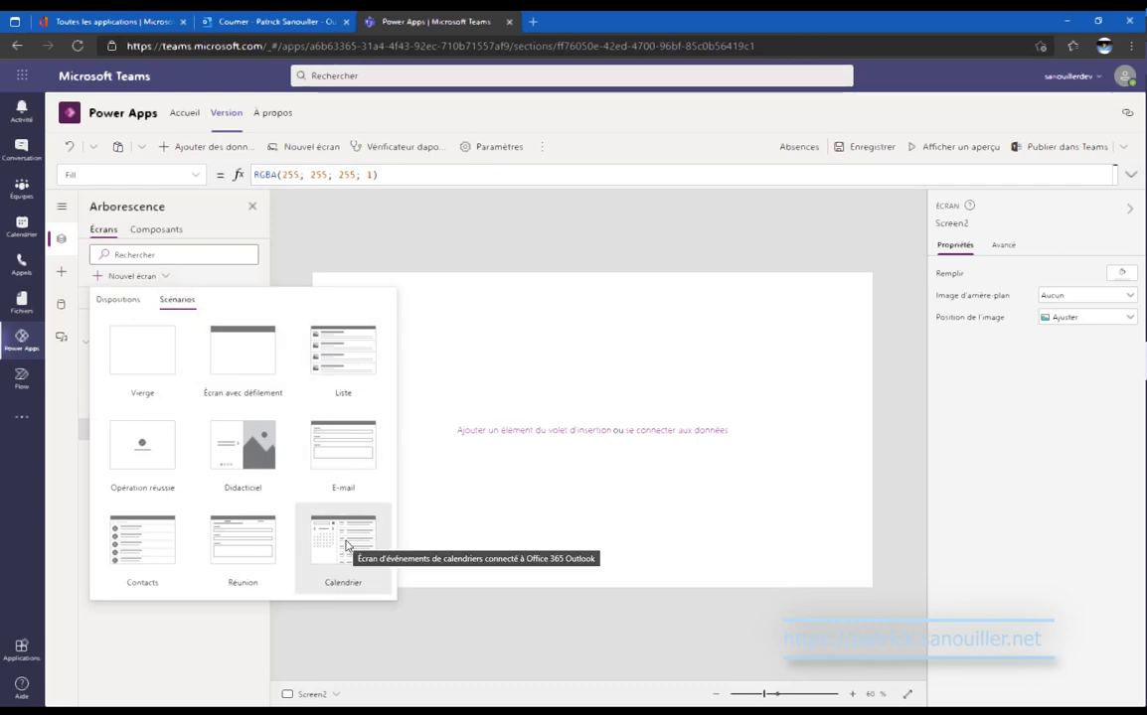
click(346, 544)
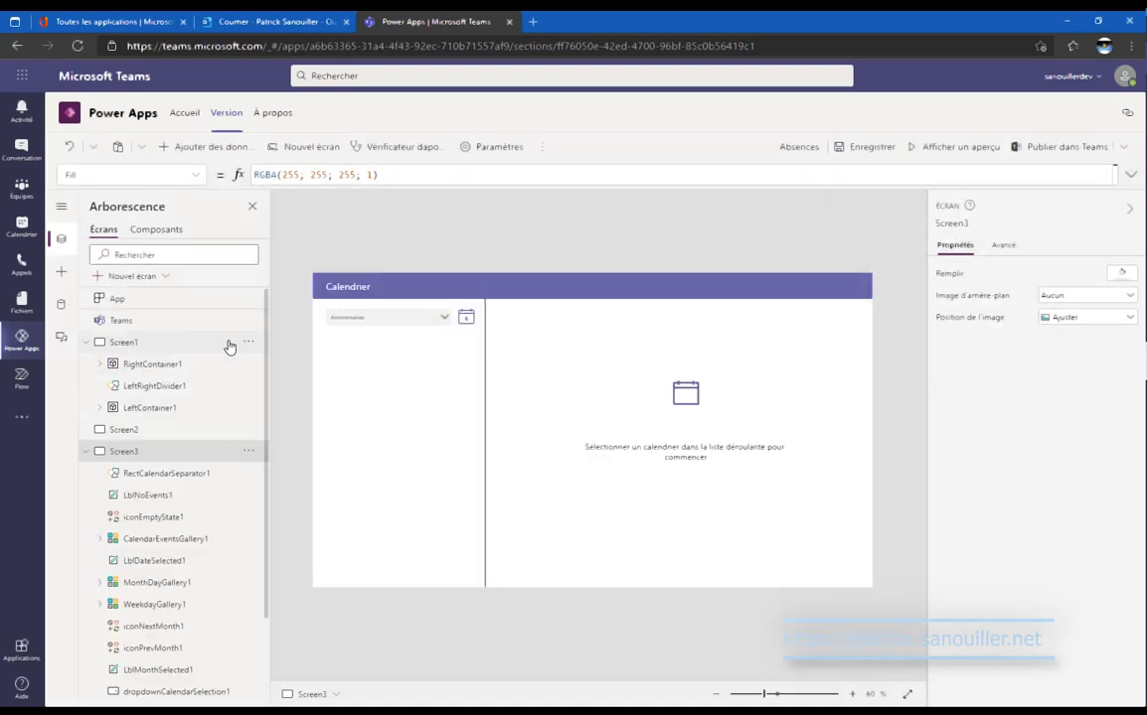
click(244, 346)
click(248, 341)
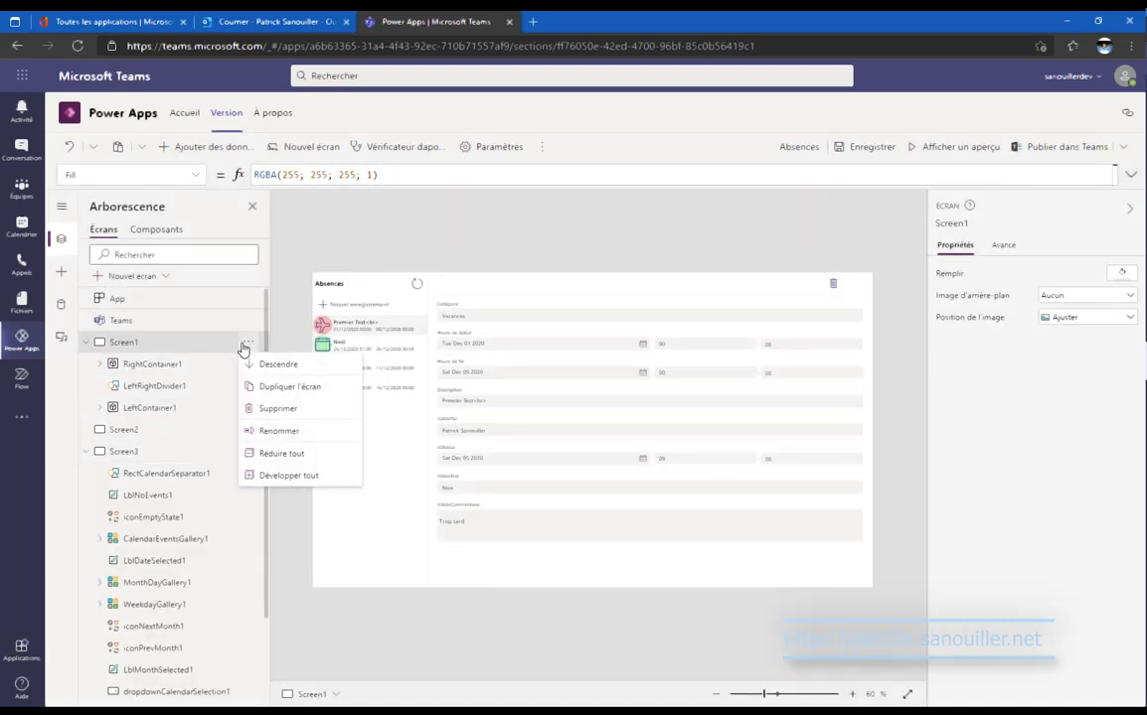
Rename Screen1 to ScreenDemande.
click(310, 436)
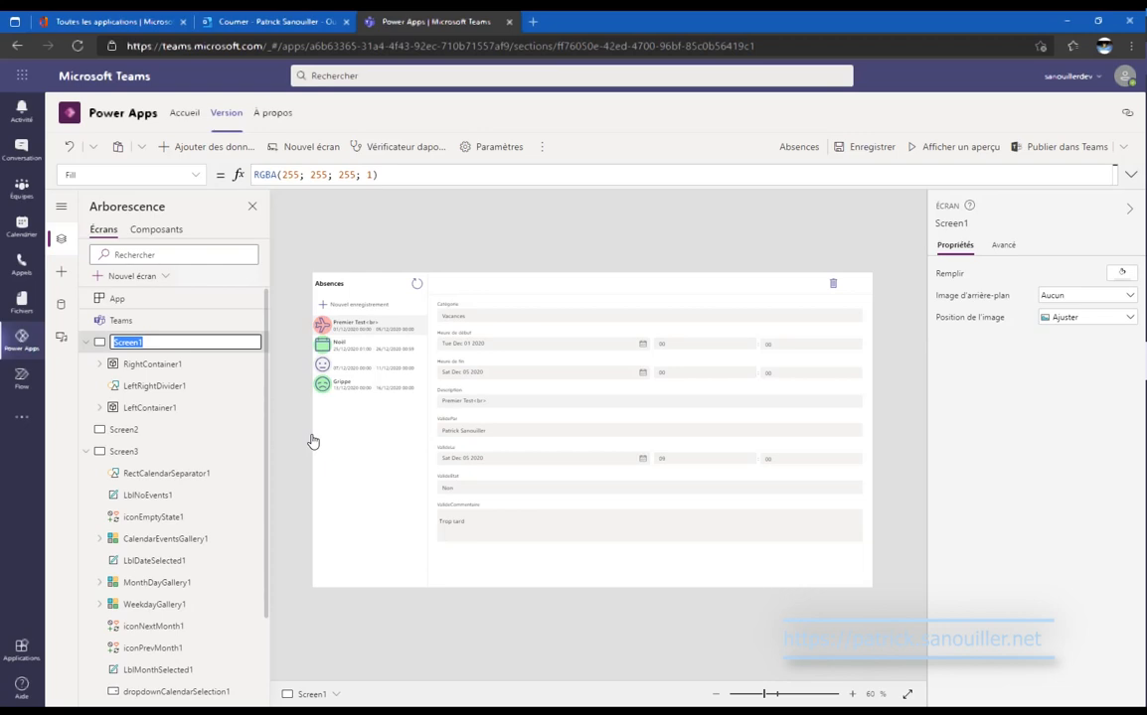
key(End)
text(ande)
key(Tab)
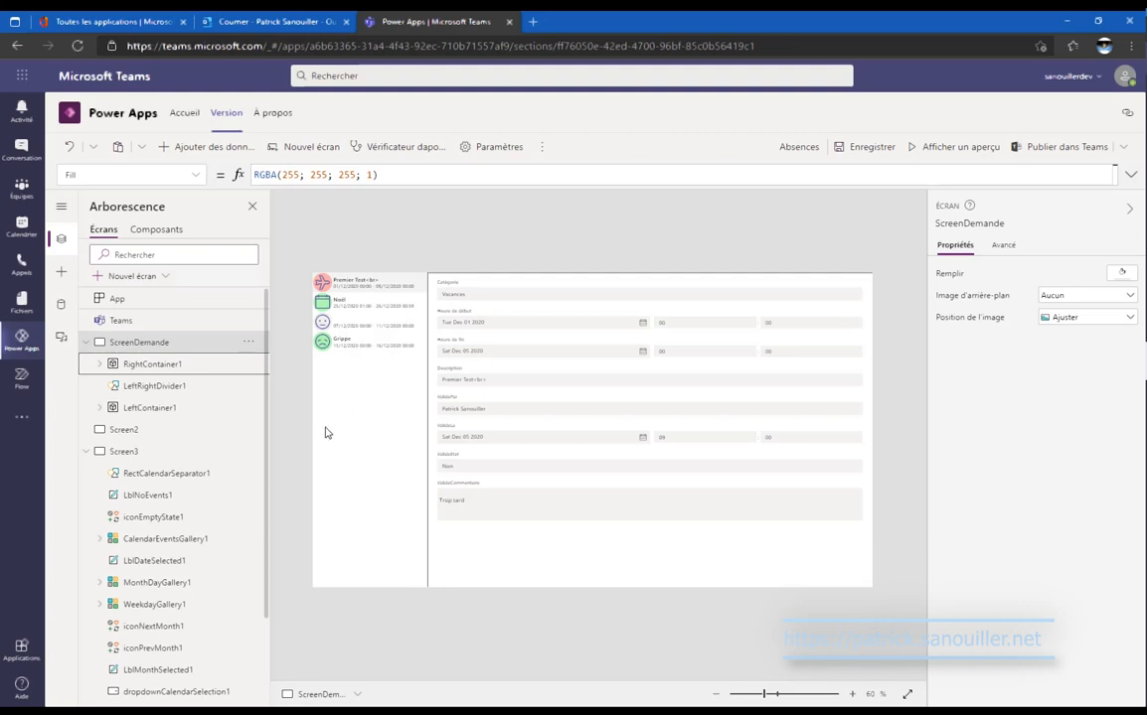
Rename Screen2 to ScreenListe.
click(190, 432)
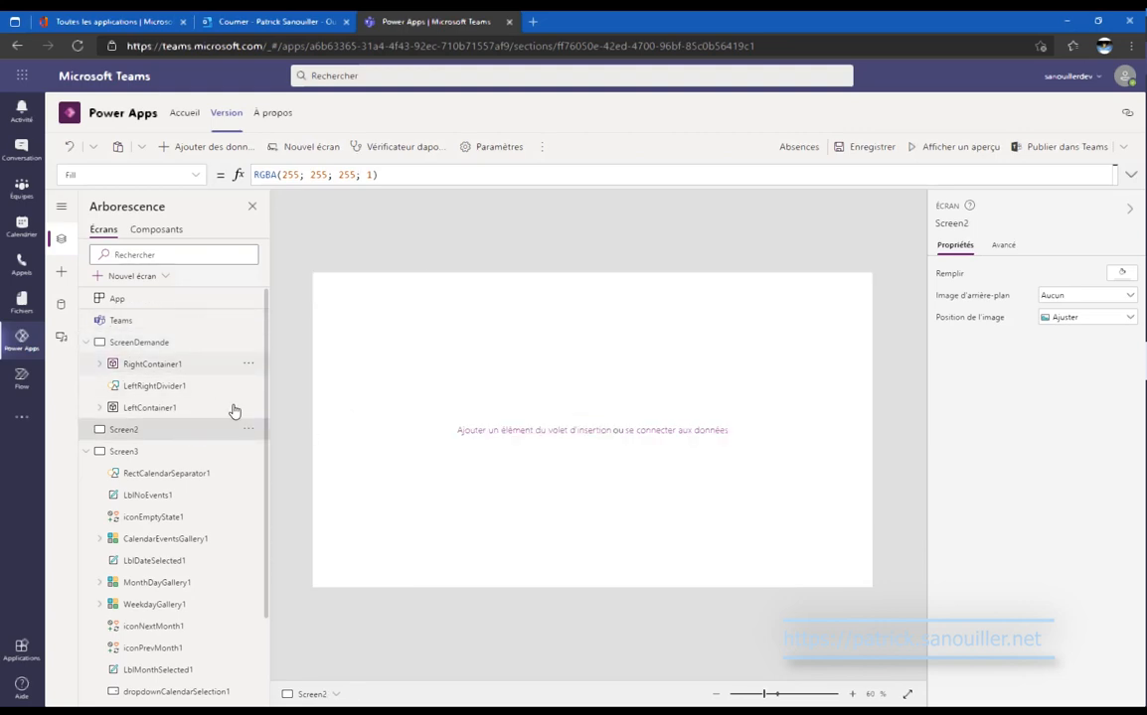
click(248, 429)
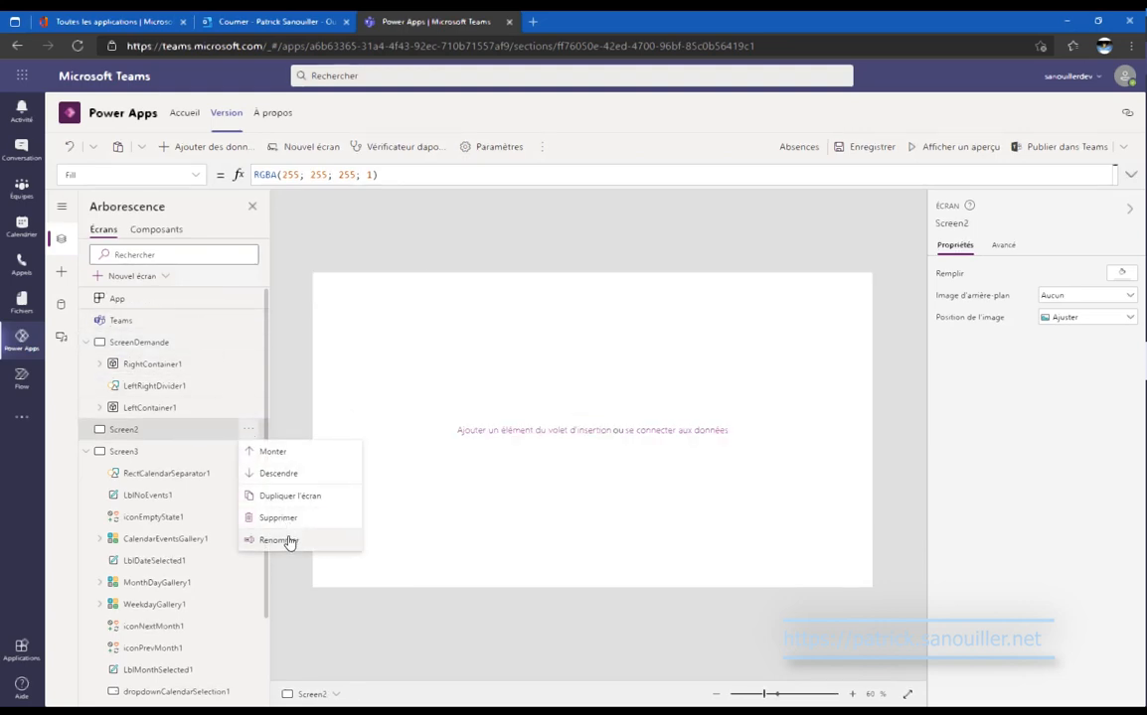
click(278, 540)
click(194, 429)
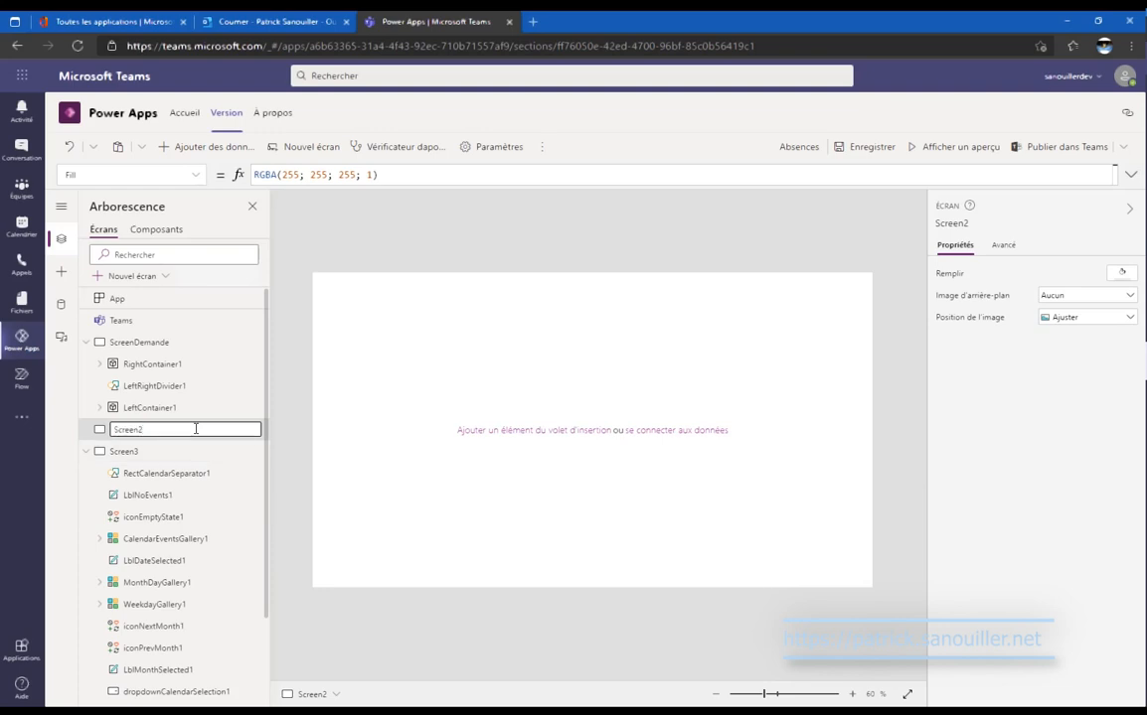
key(BackSpace)
text(Liste)
key(Return)
Rename Screen3 to ScreenCalendrier and return to ScreenDemande.
click(196, 455)
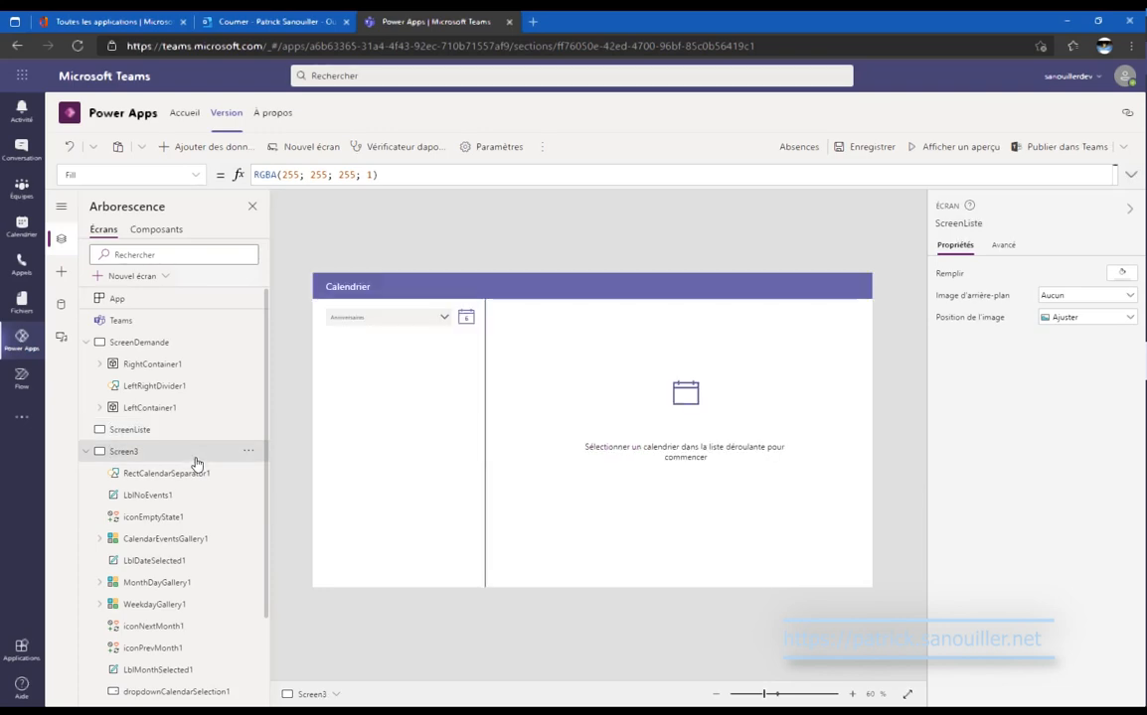
click(248, 451)
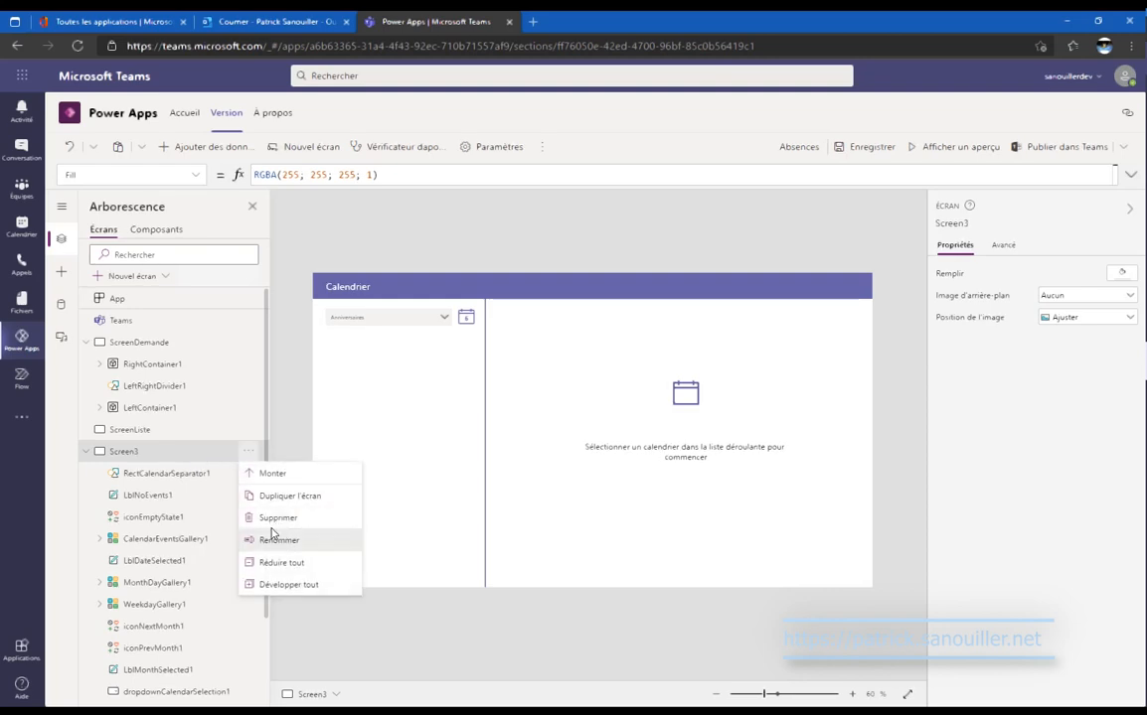
click(271, 538)
click(223, 452)
key(BackSpace)
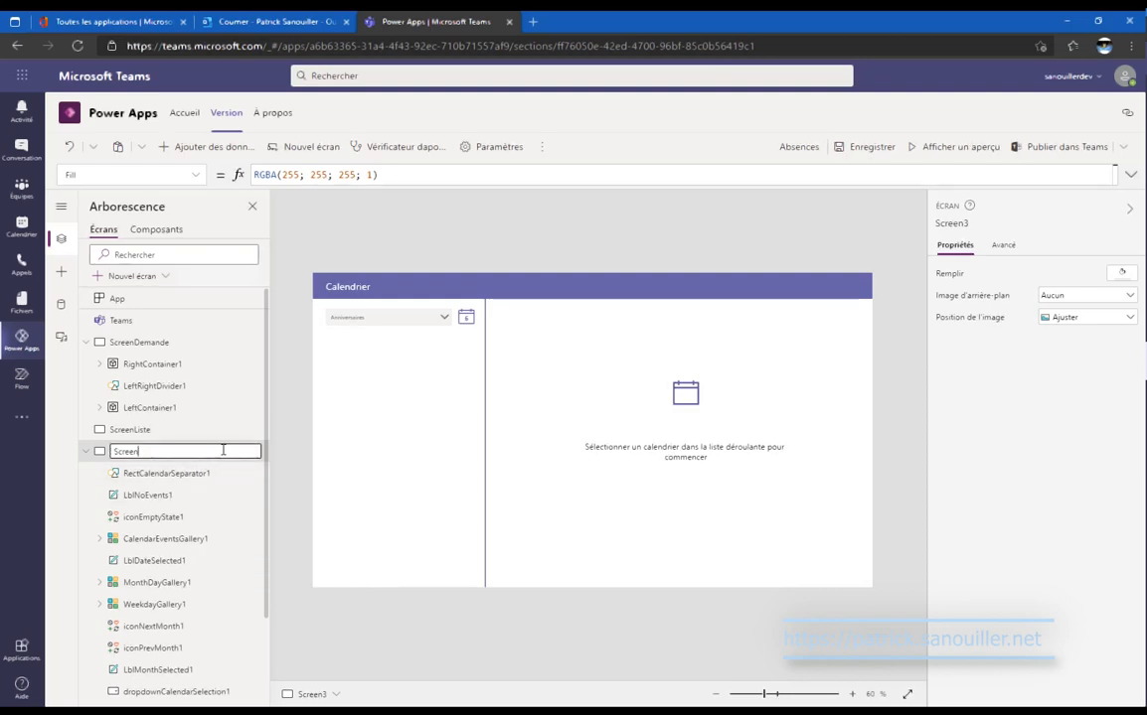
text(Calendrier)
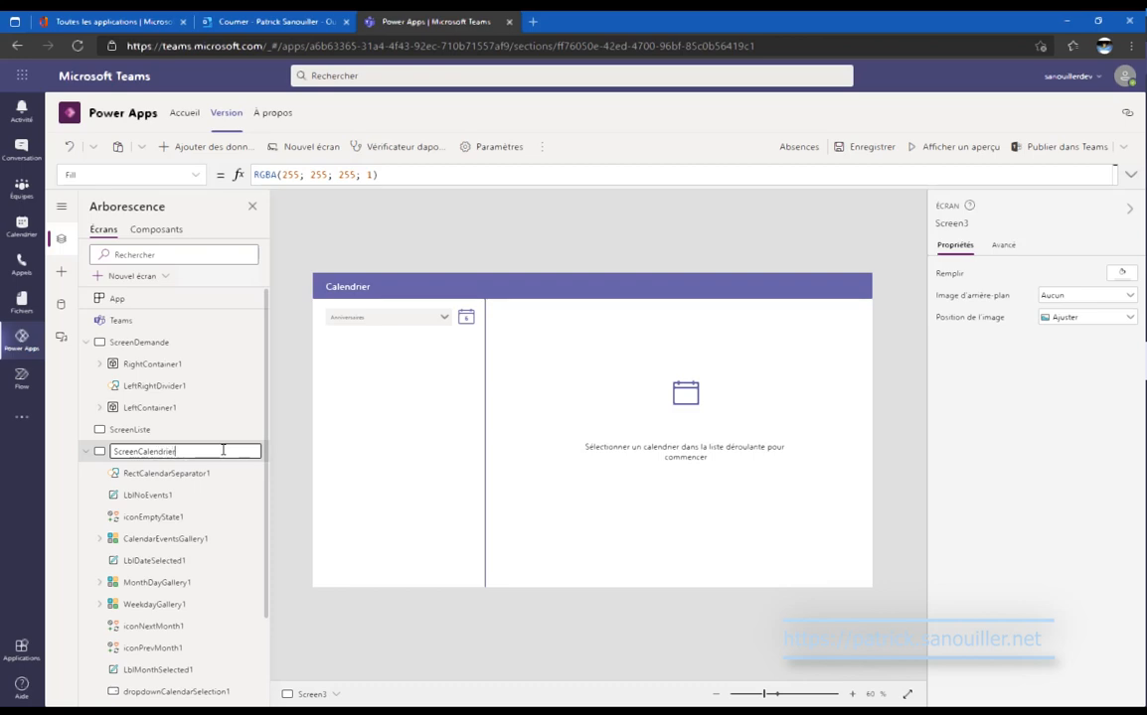
key(Return)
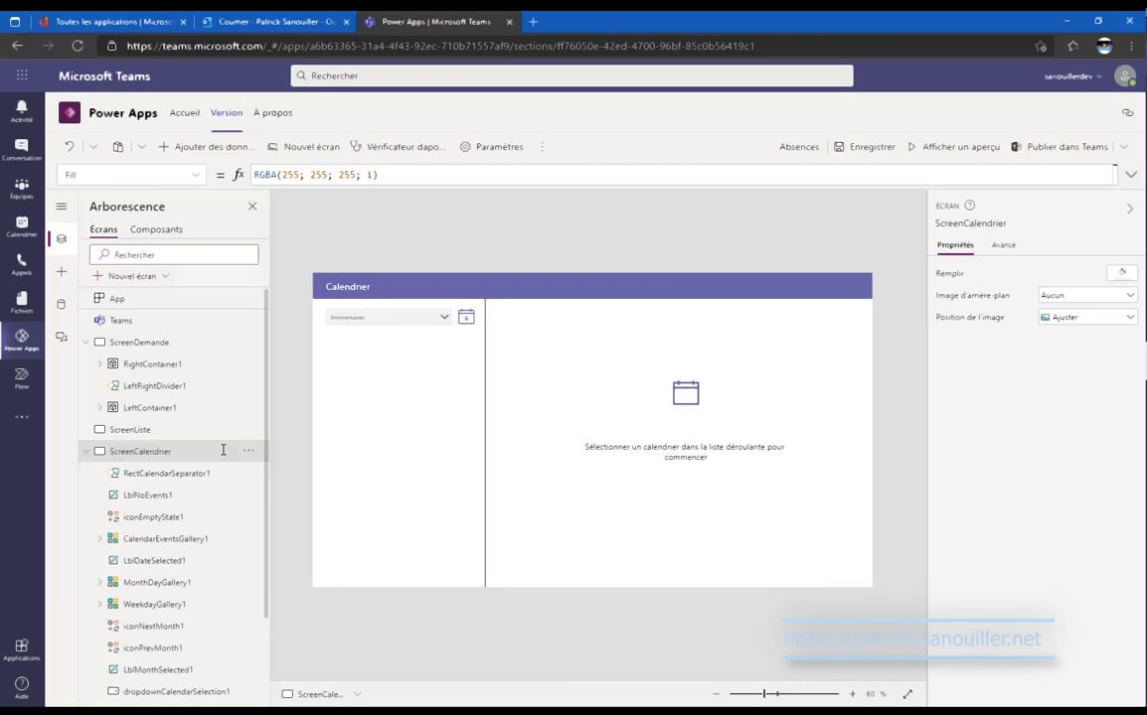
click(183, 347)
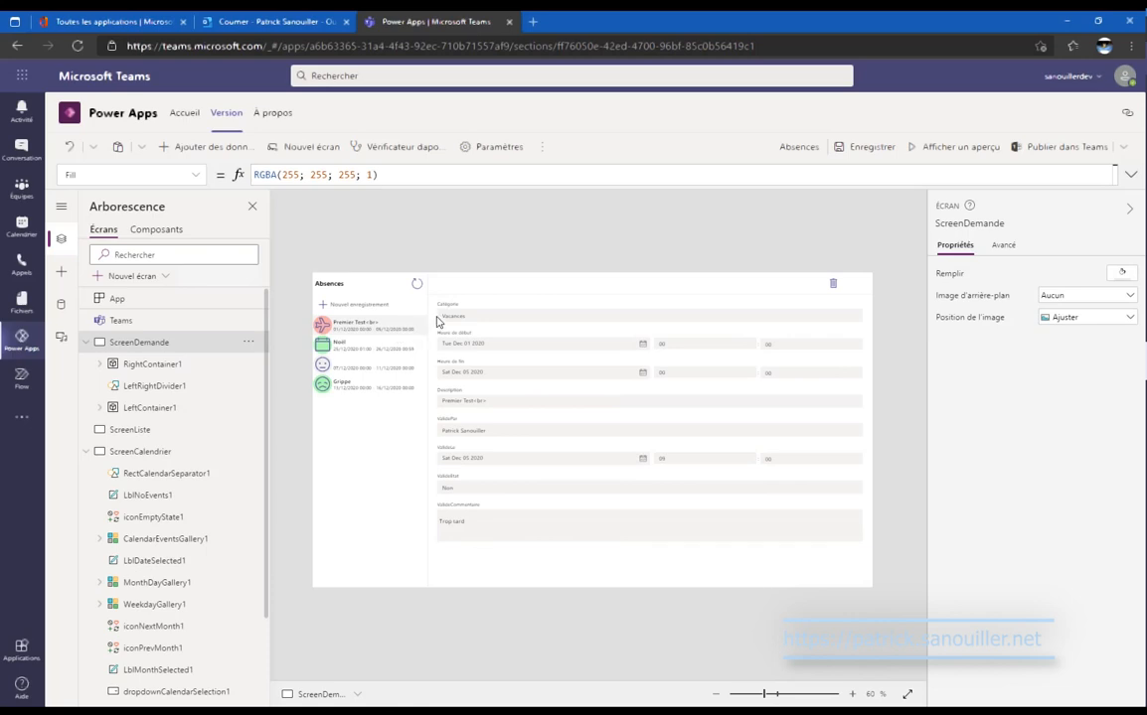
Duplicate the refresh icon and set IconScreenListe's OnSelect to Navigate(ScreenListe).
click(418, 285)
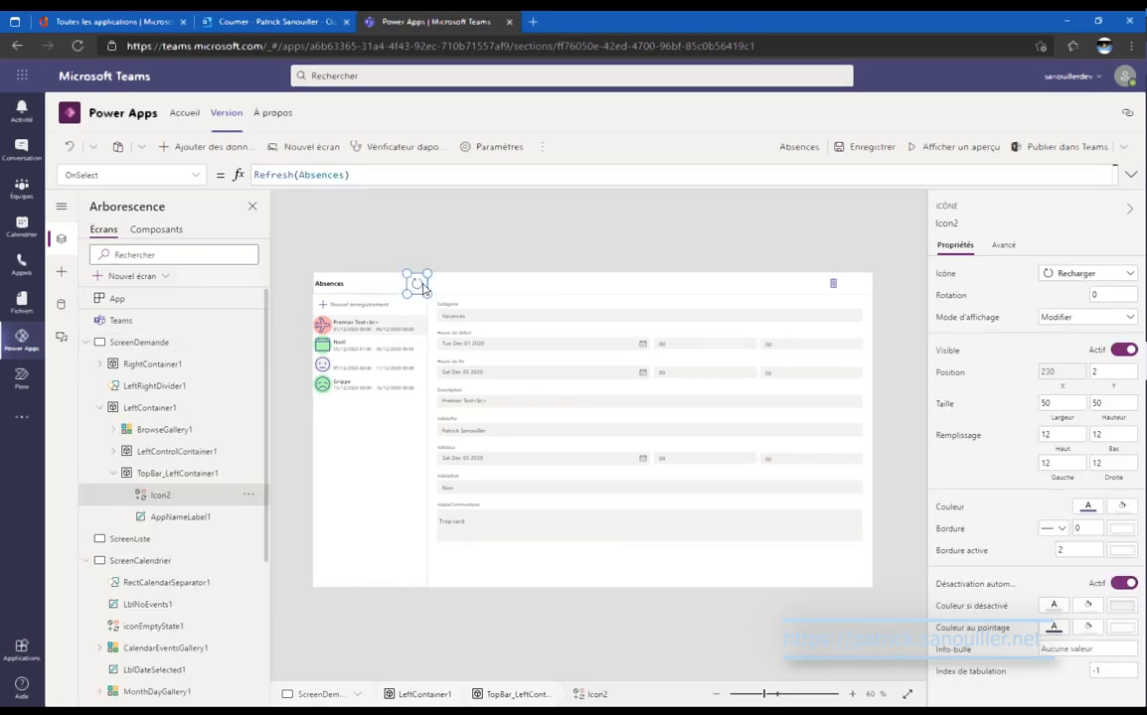
key(ctrl+v)
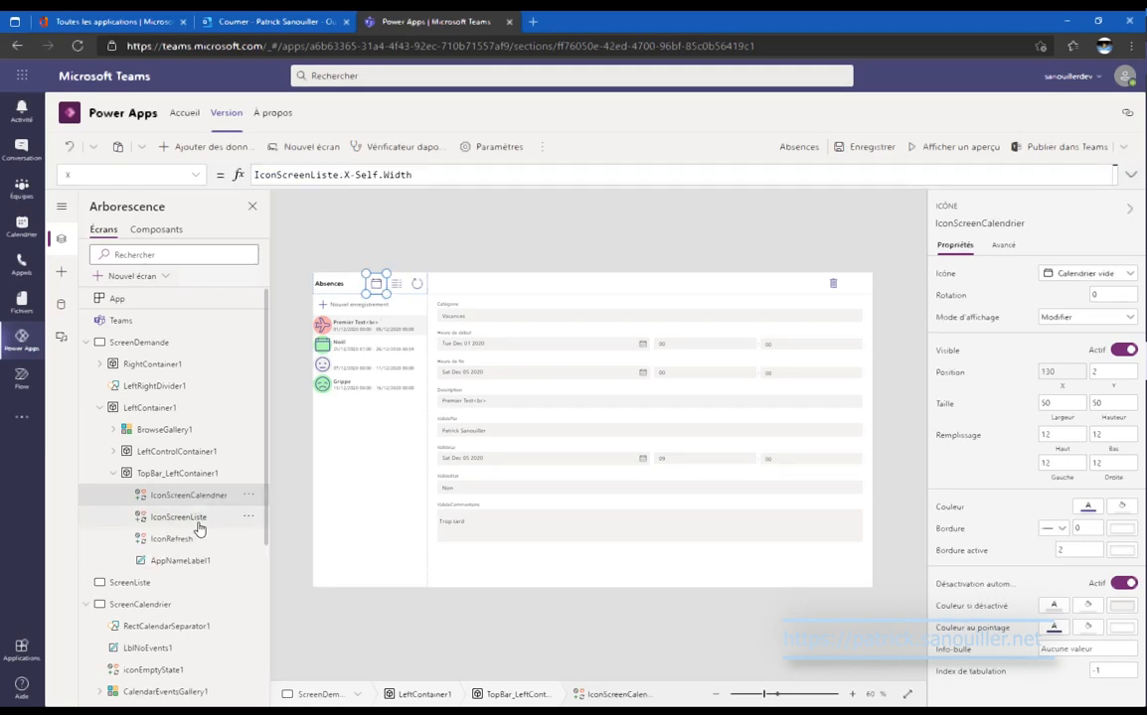
click(199, 517)
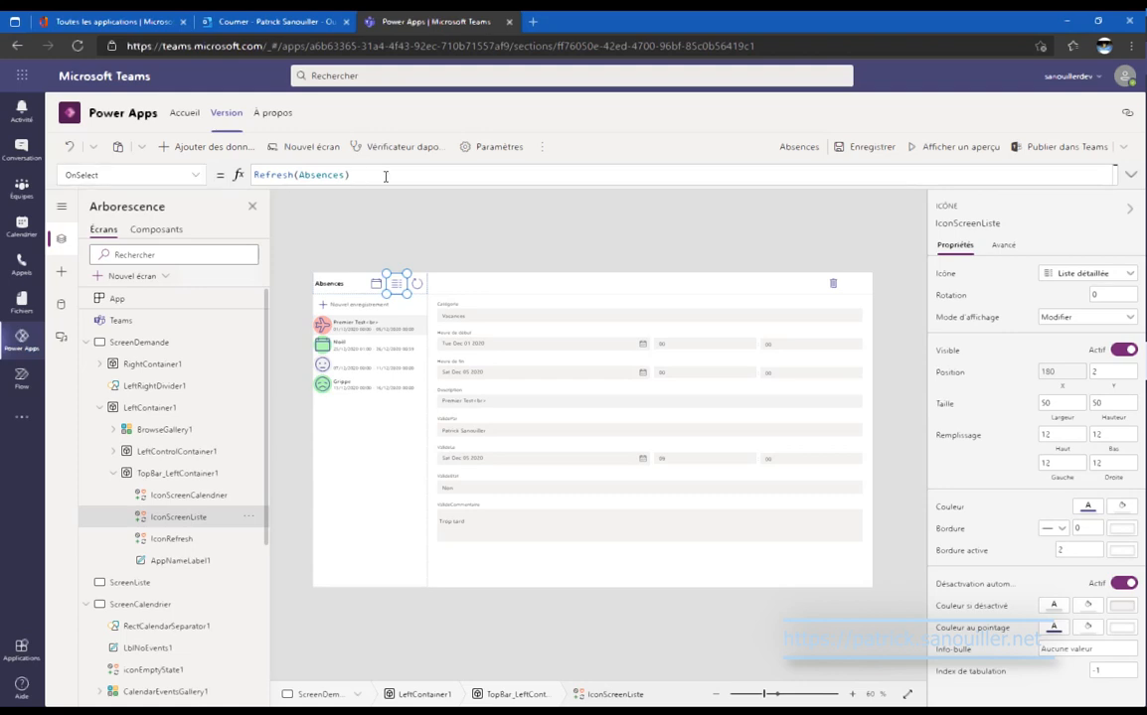
drag(383, 174, 193, 161)
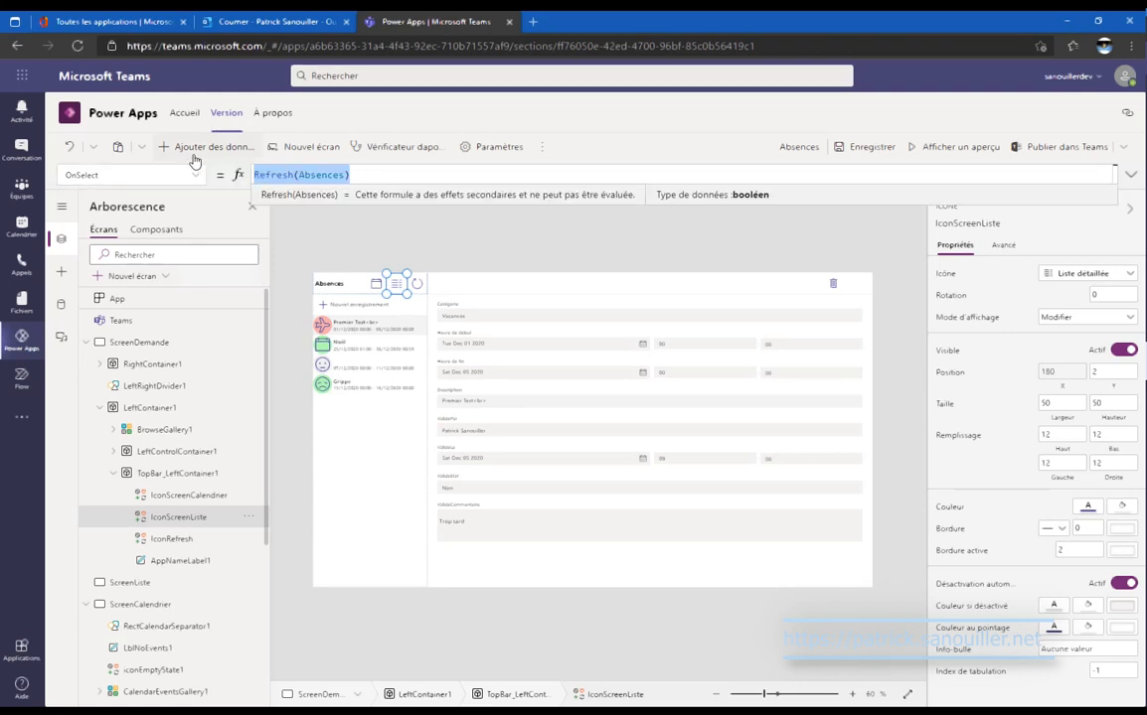
text(Navigate()
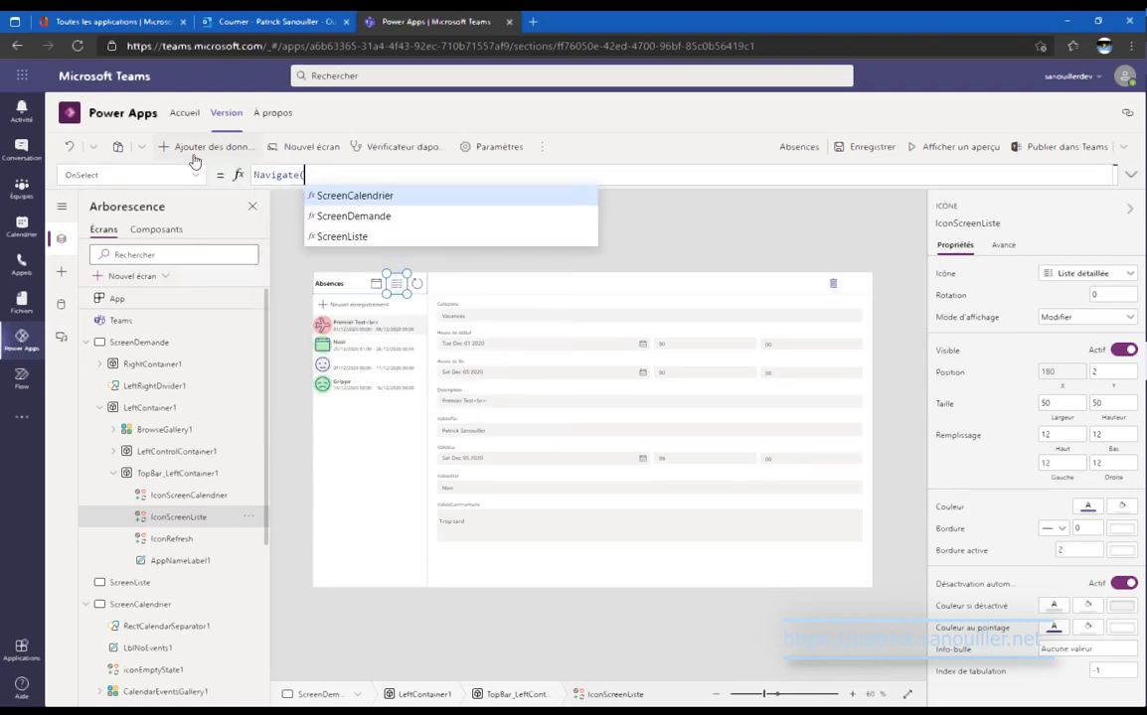
key(Down)
key(Down)
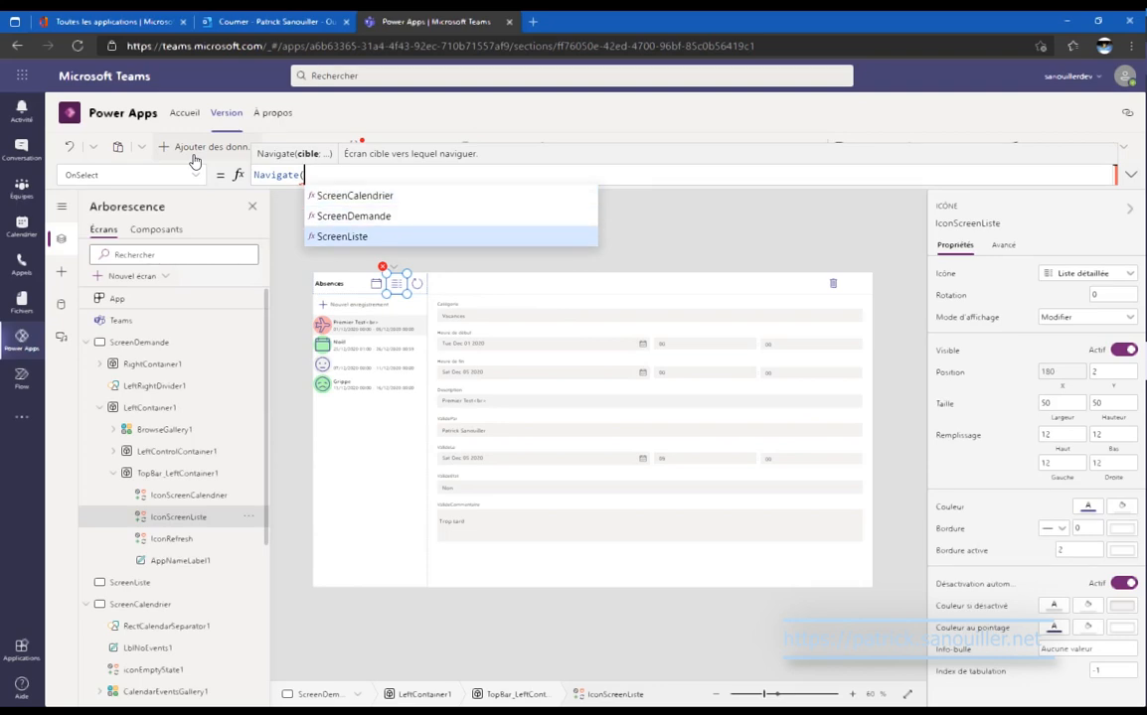
key(Tab)
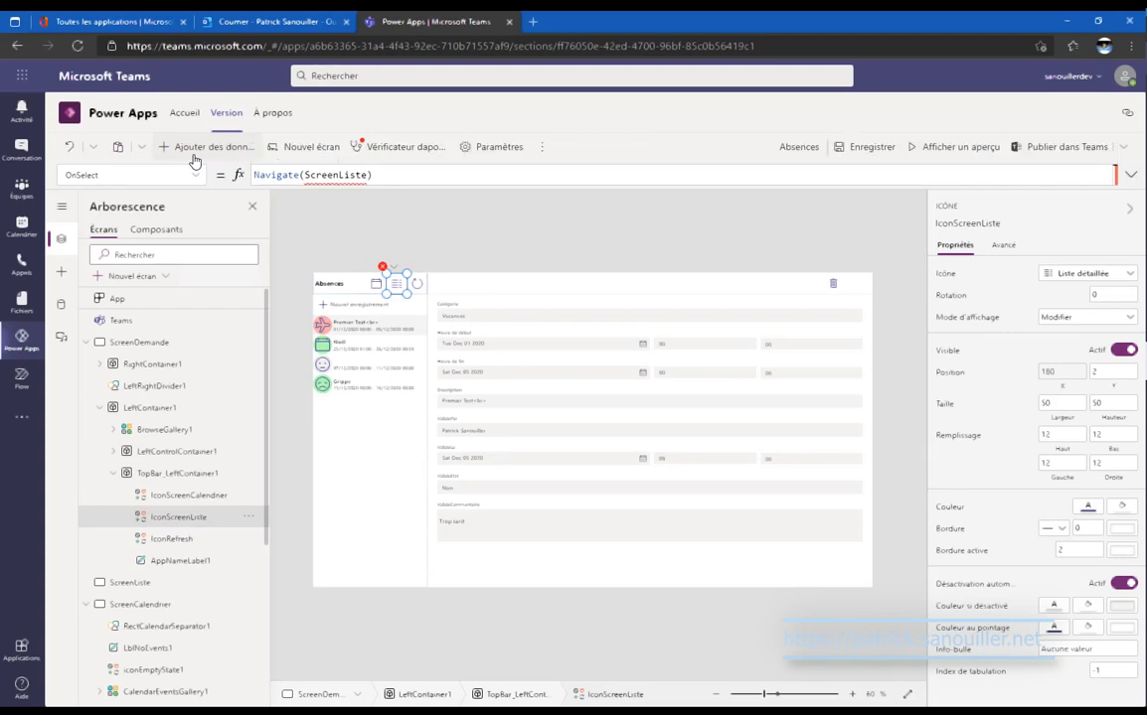
Replace IconScreenCalendrier's OnSelect with navigate(ScreenCalendrier).
click(213, 497)
click(282, 177)
key(ctrl+a)
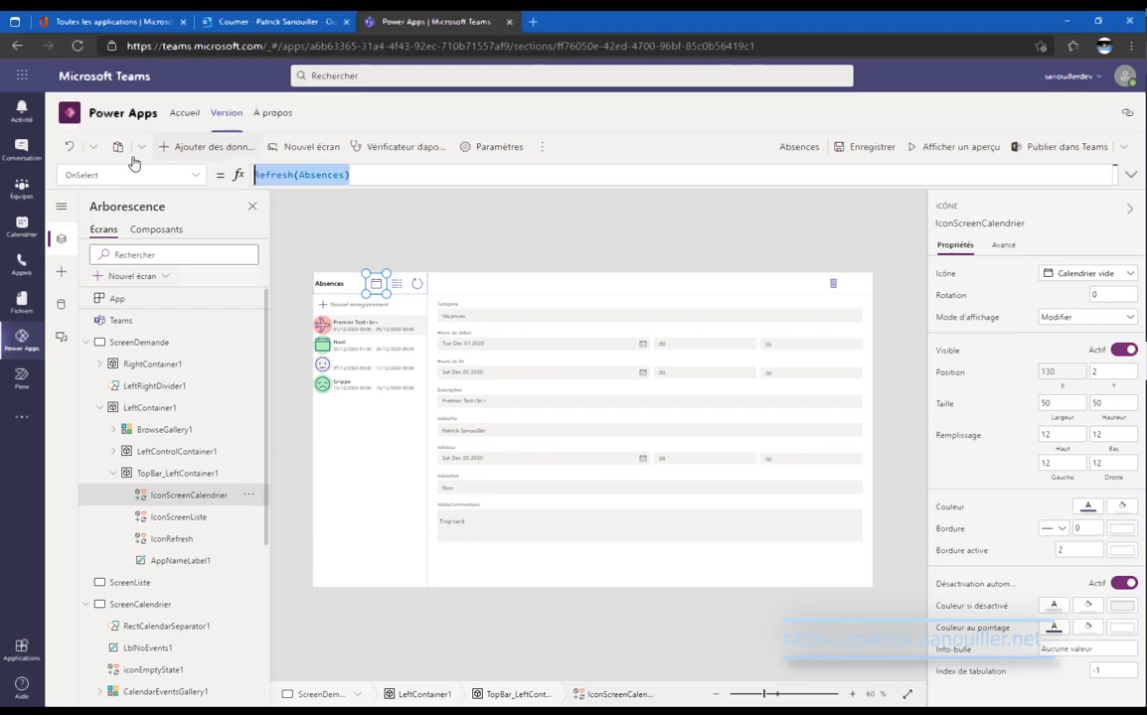
key(BackSpace)
text(navi)
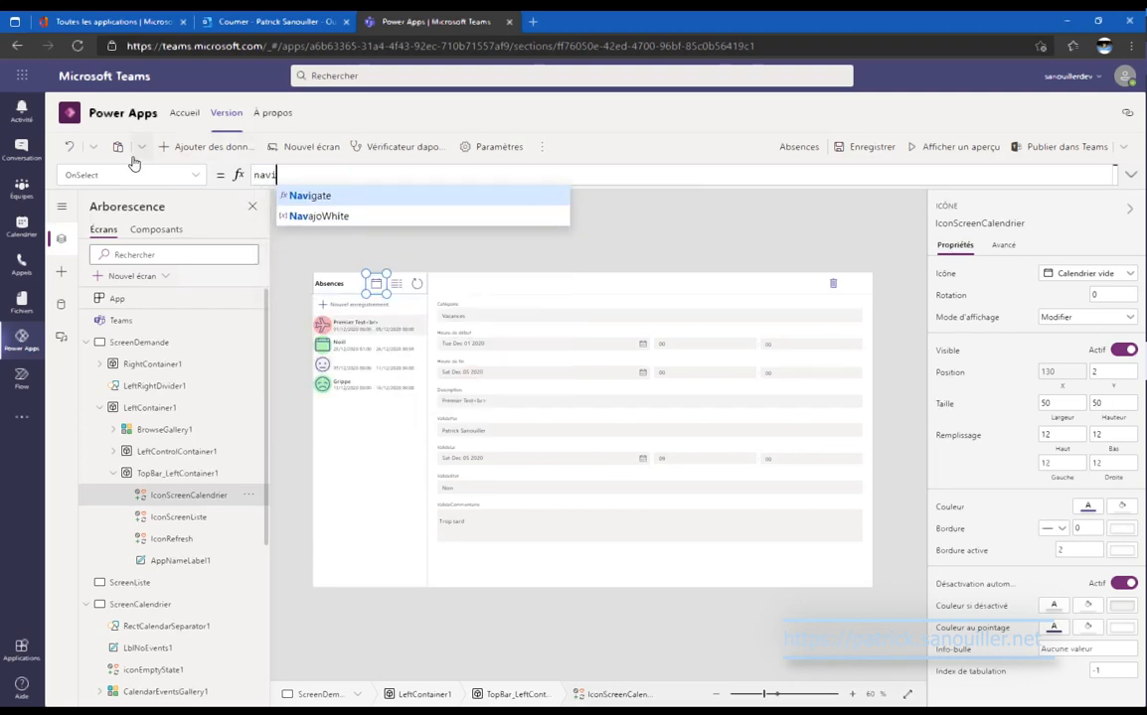
text(gate(ScreenCalendrier)
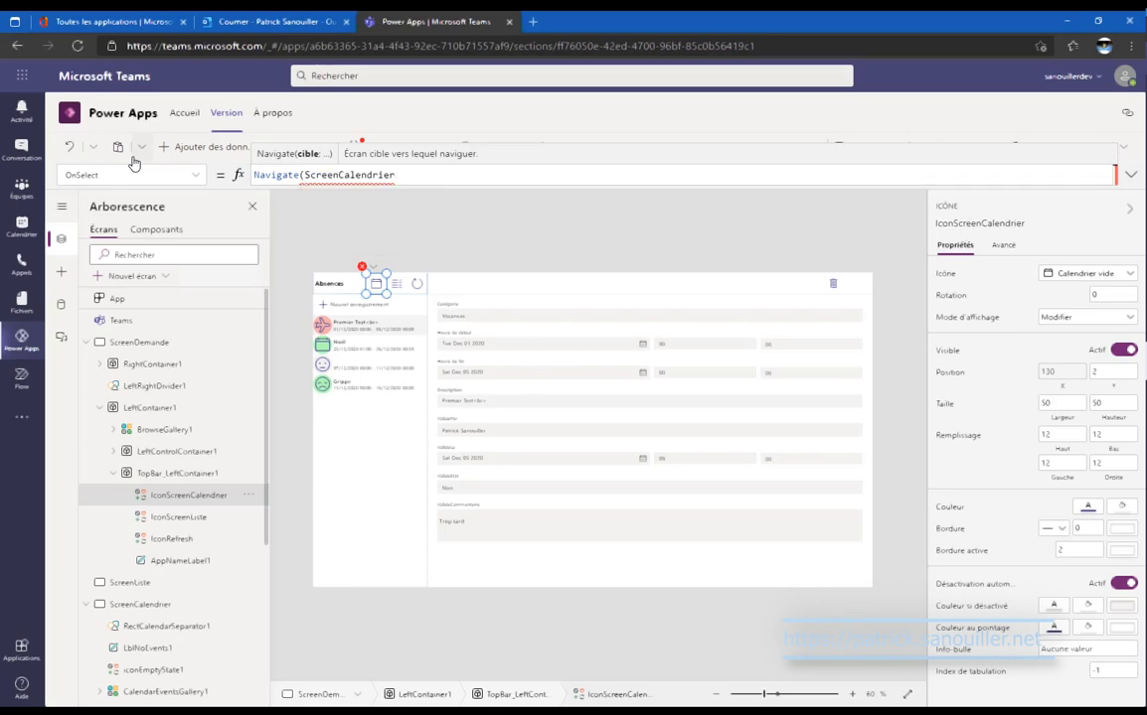
Test the header icons opening ScreenListe and ScreenCalendrier, then reopen ScreenListe.
alt+click(396, 288)
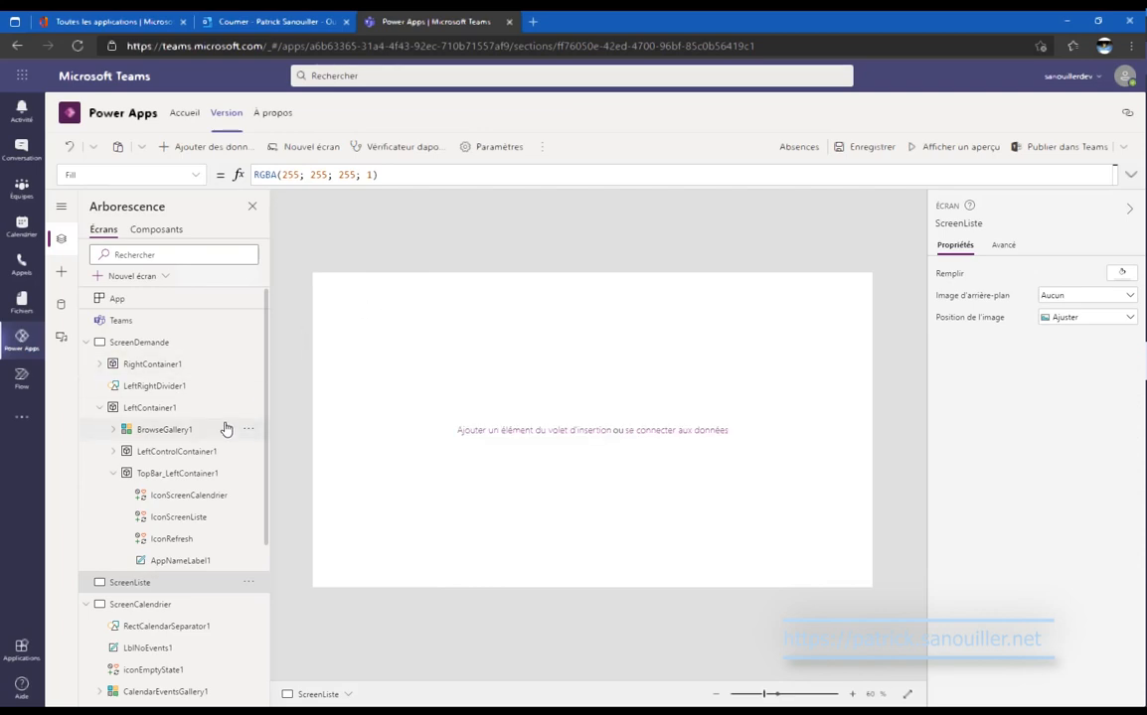
click(215, 473)
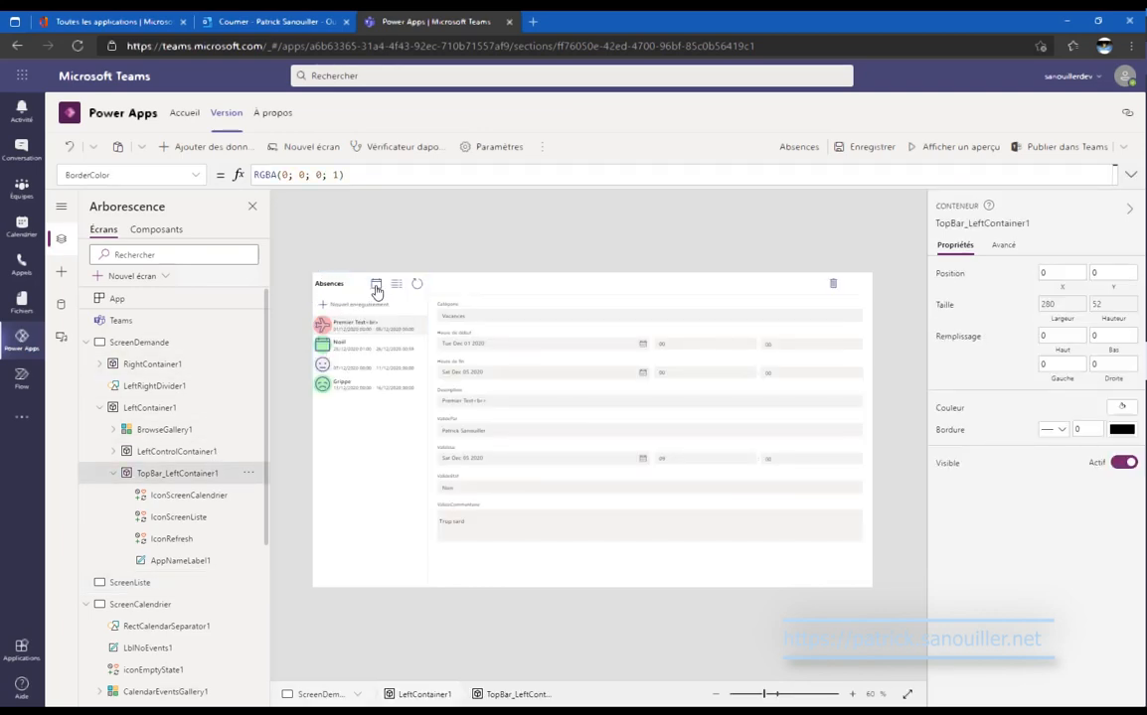
alt+click(375, 283)
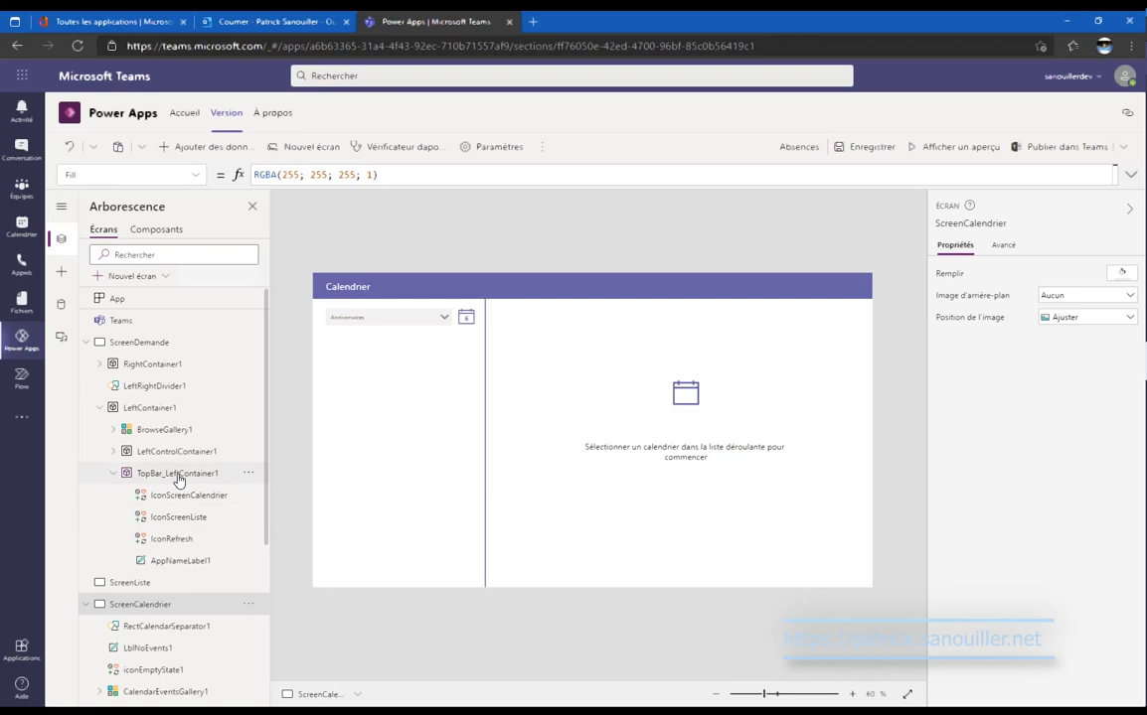
click(145, 473)
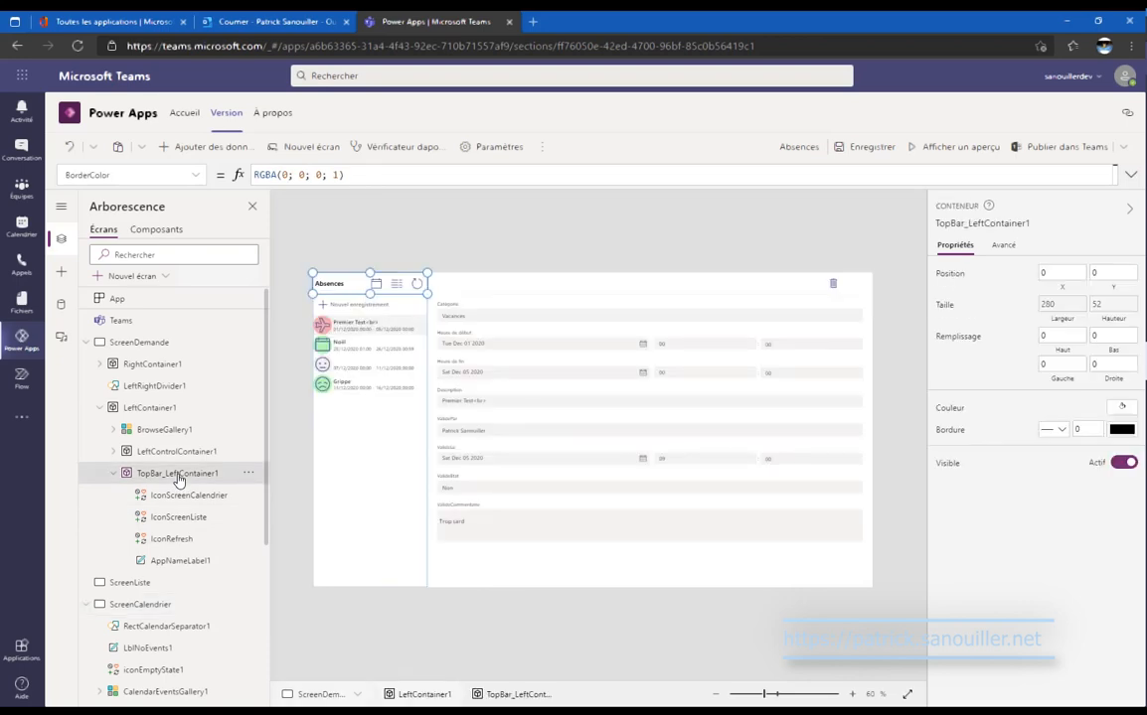
click(87, 343)
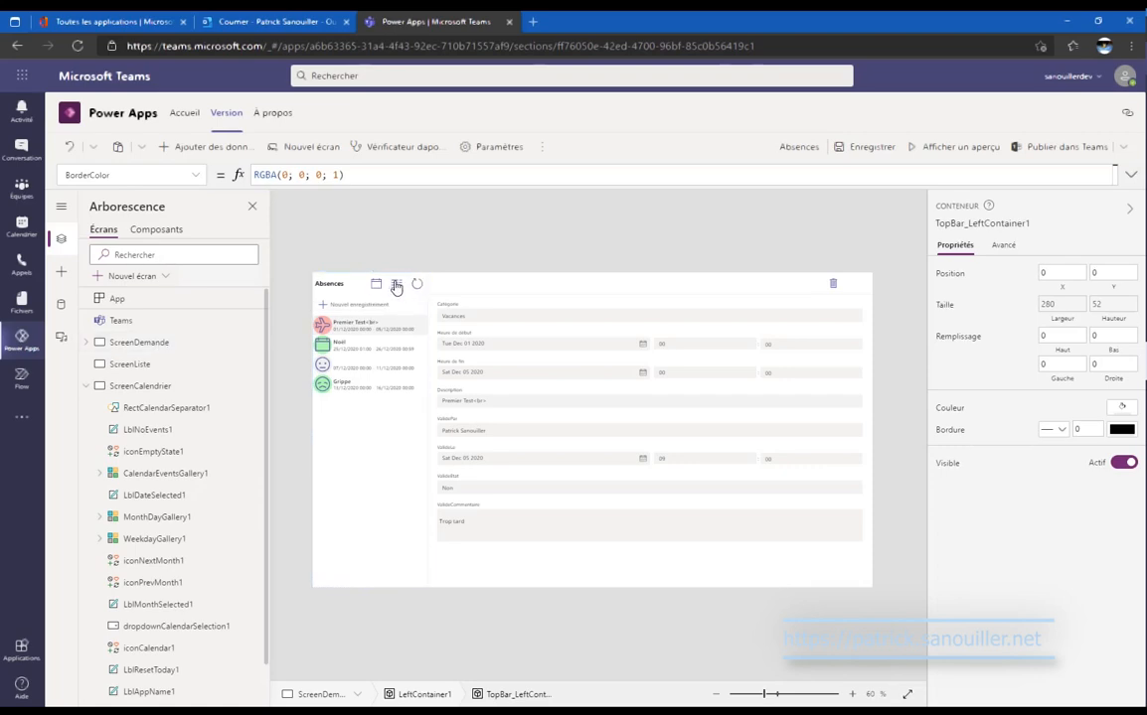
click(129, 363)
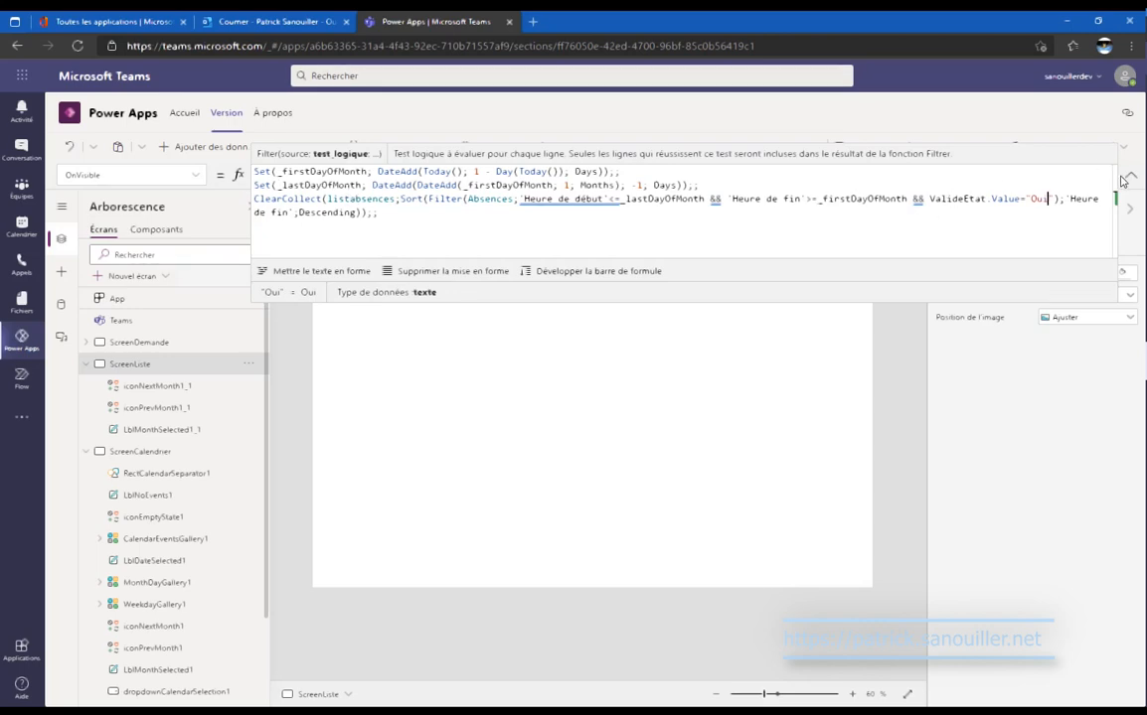
Send the BrowseGallery1_1 gallery back behind ScreenListe's month navigation controls.
click(379, 388)
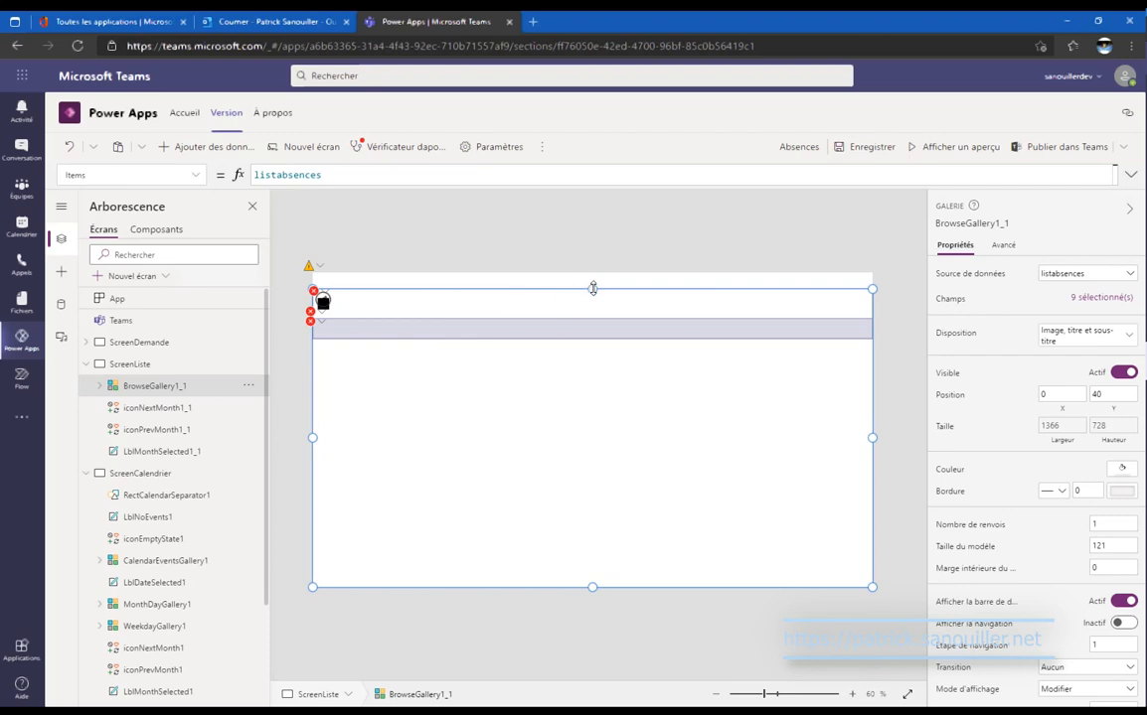
click(248, 386)
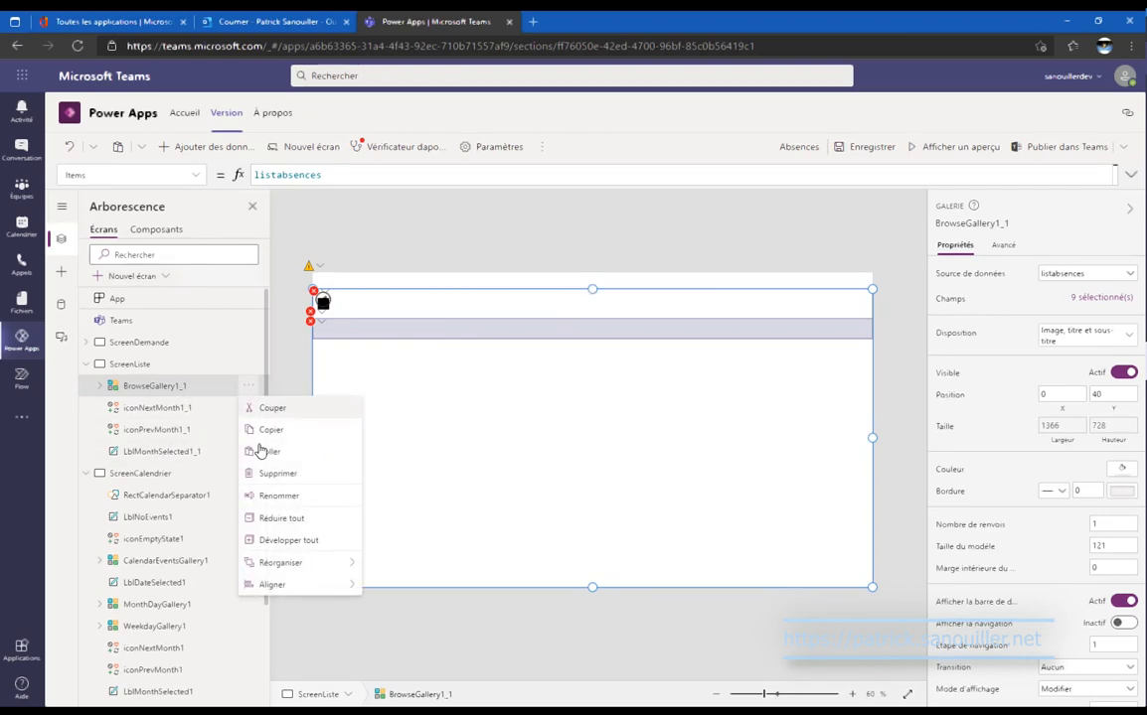
mouse_move(323, 567)
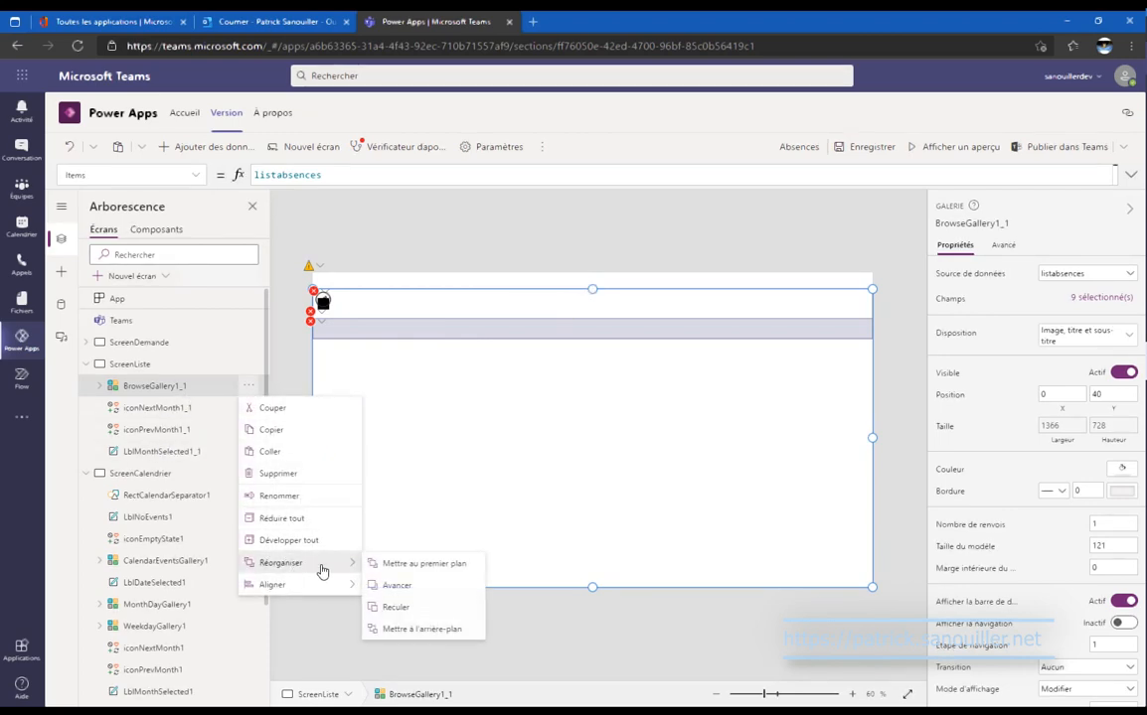
click(447, 629)
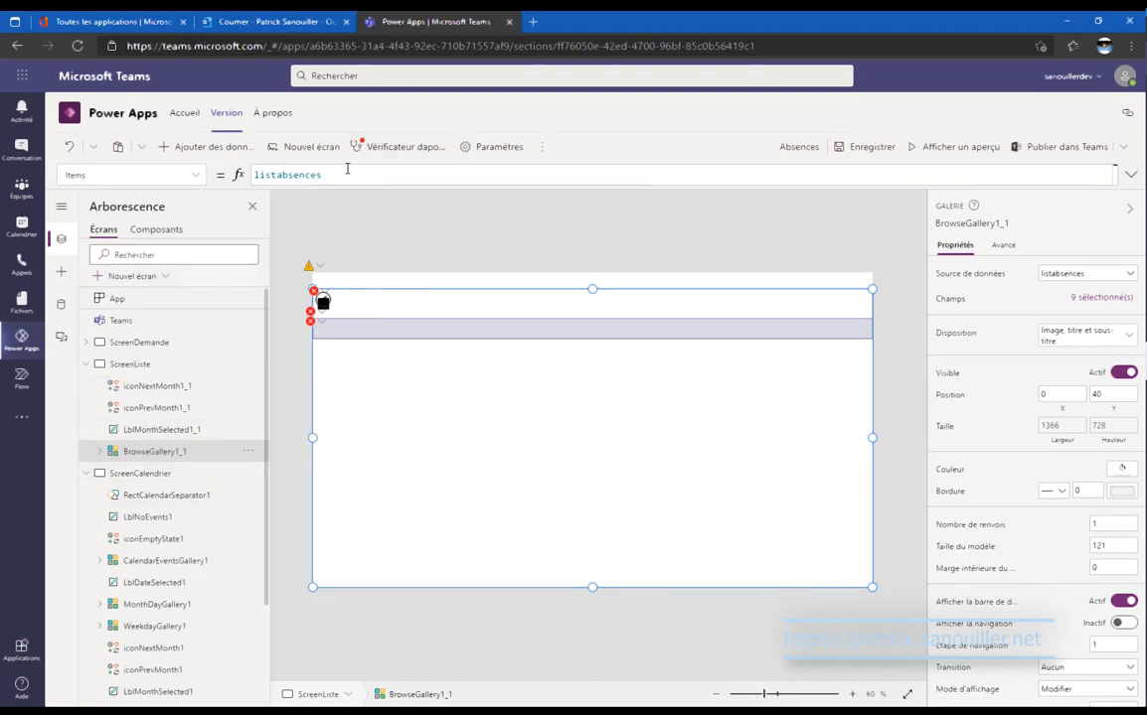
click(191, 473)
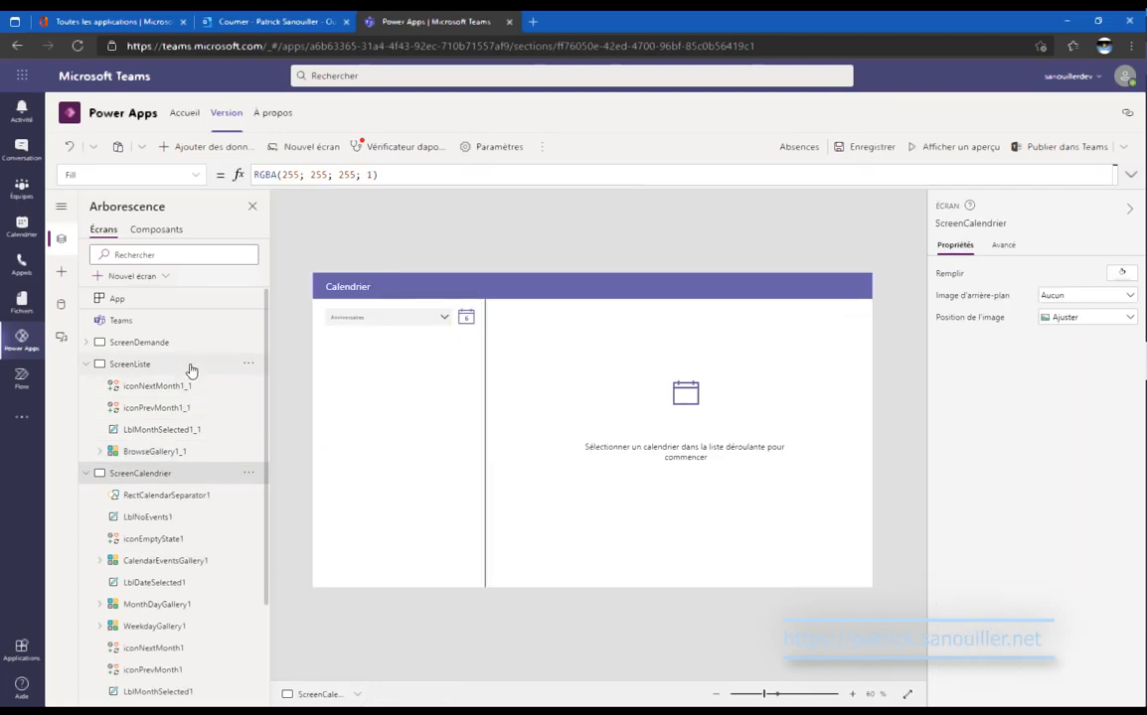
click(191, 366)
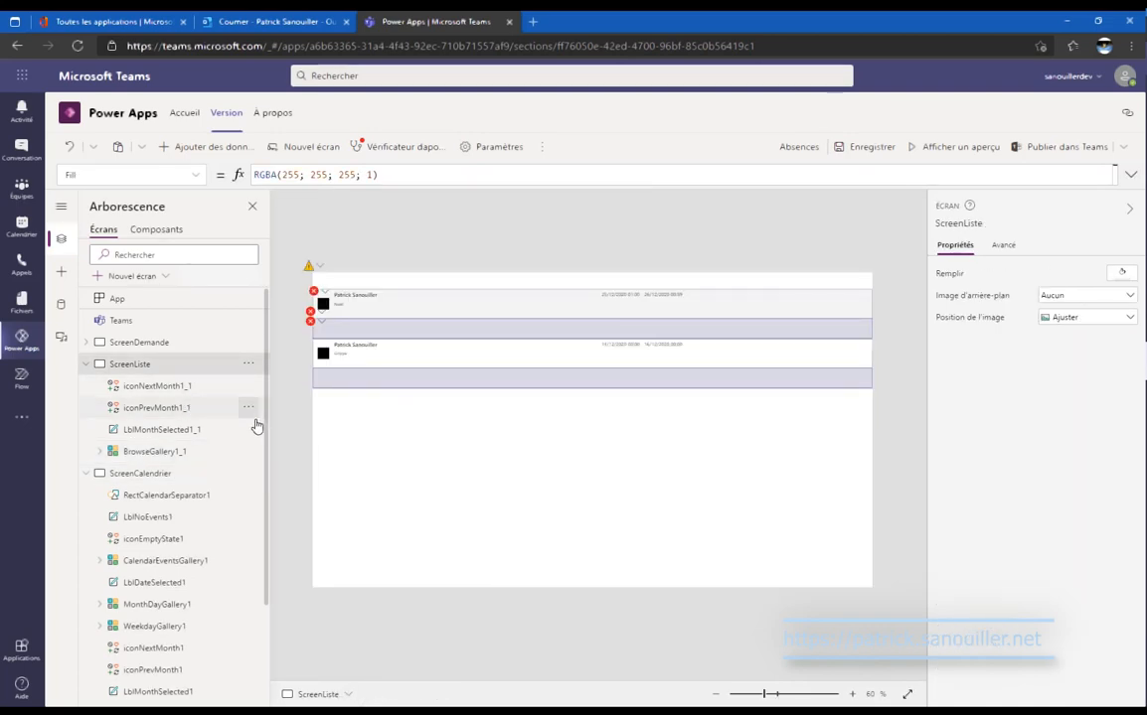
Paste the home and refresh icons onto ScreenListe and set the home icon's Y to 0.
click(103, 453)
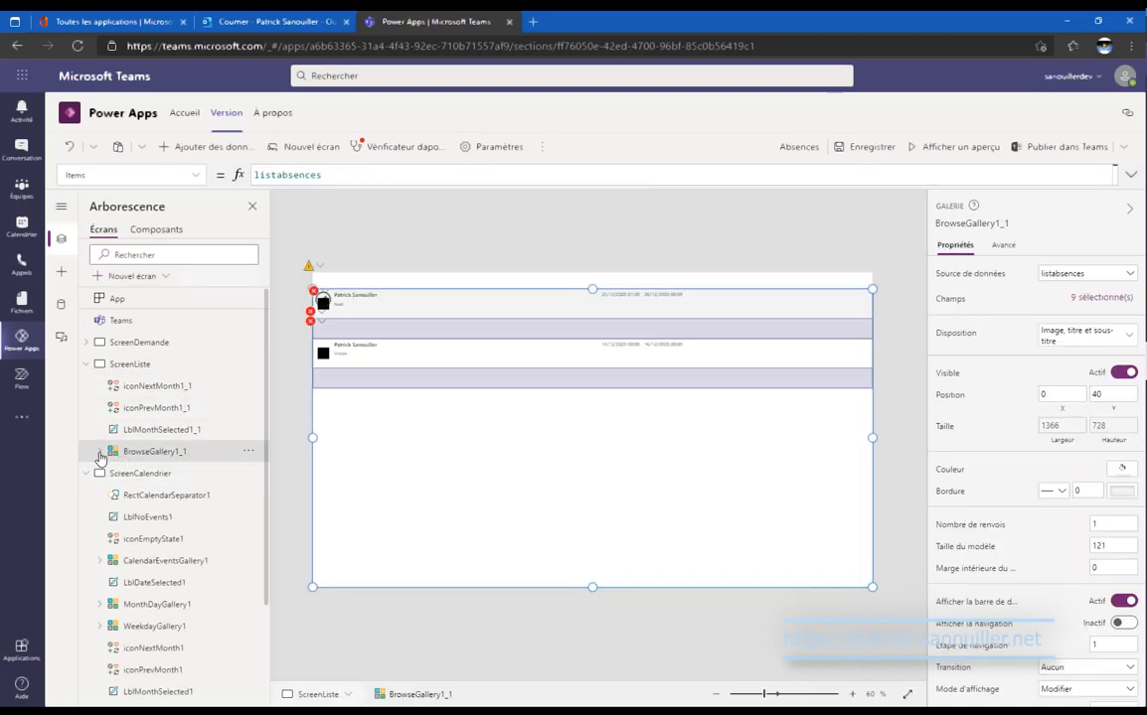
click(99, 453)
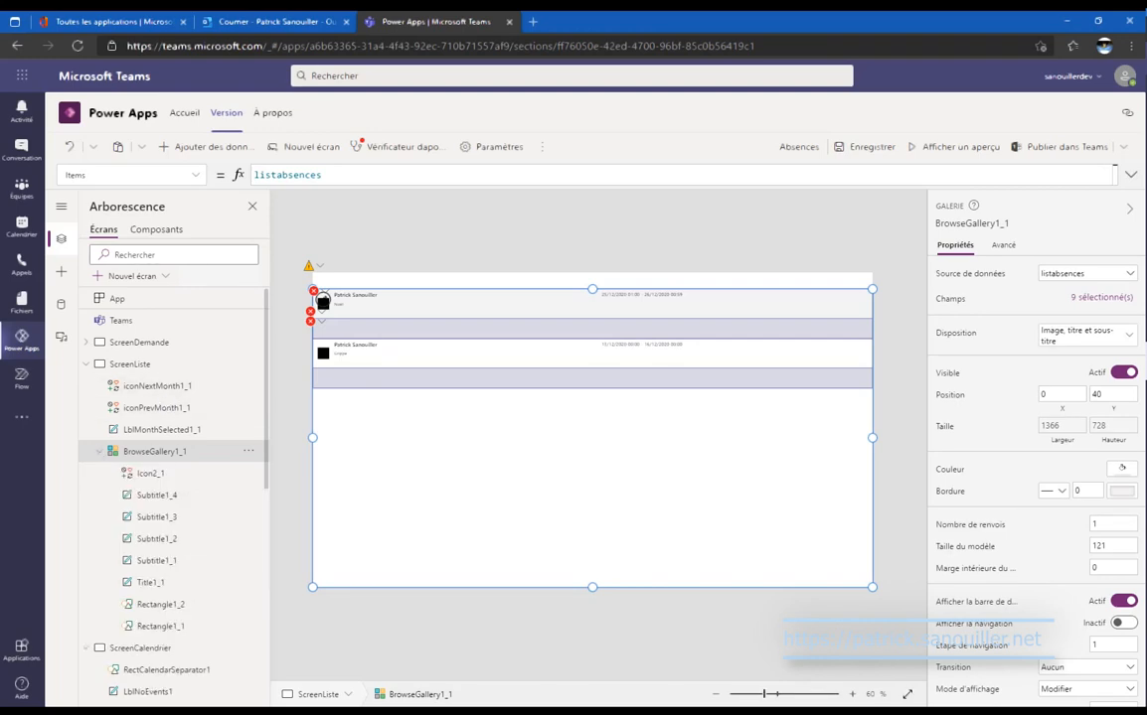
key(ctrl+v)
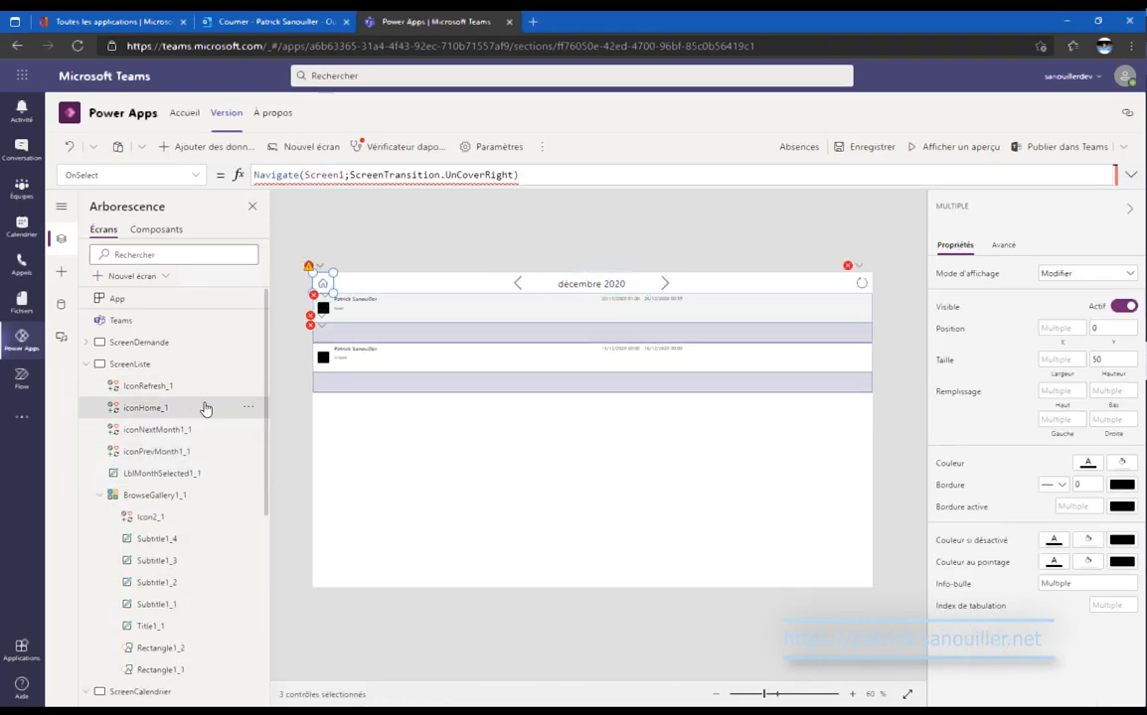
click(205, 408)
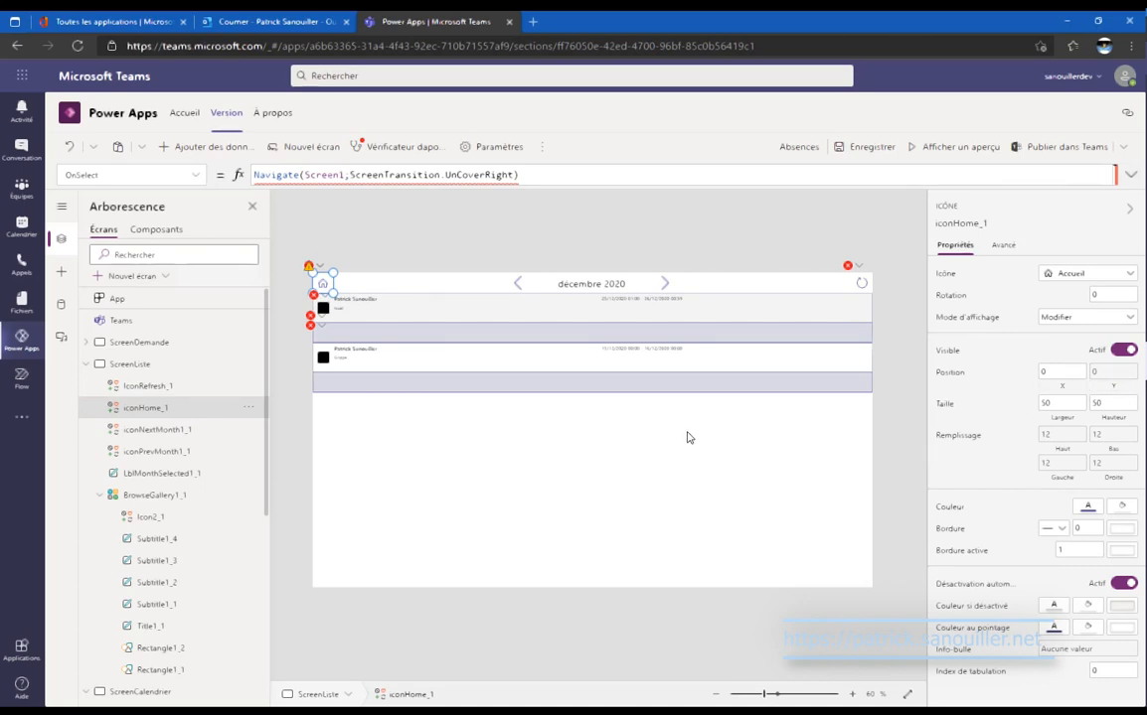
click(1113, 371)
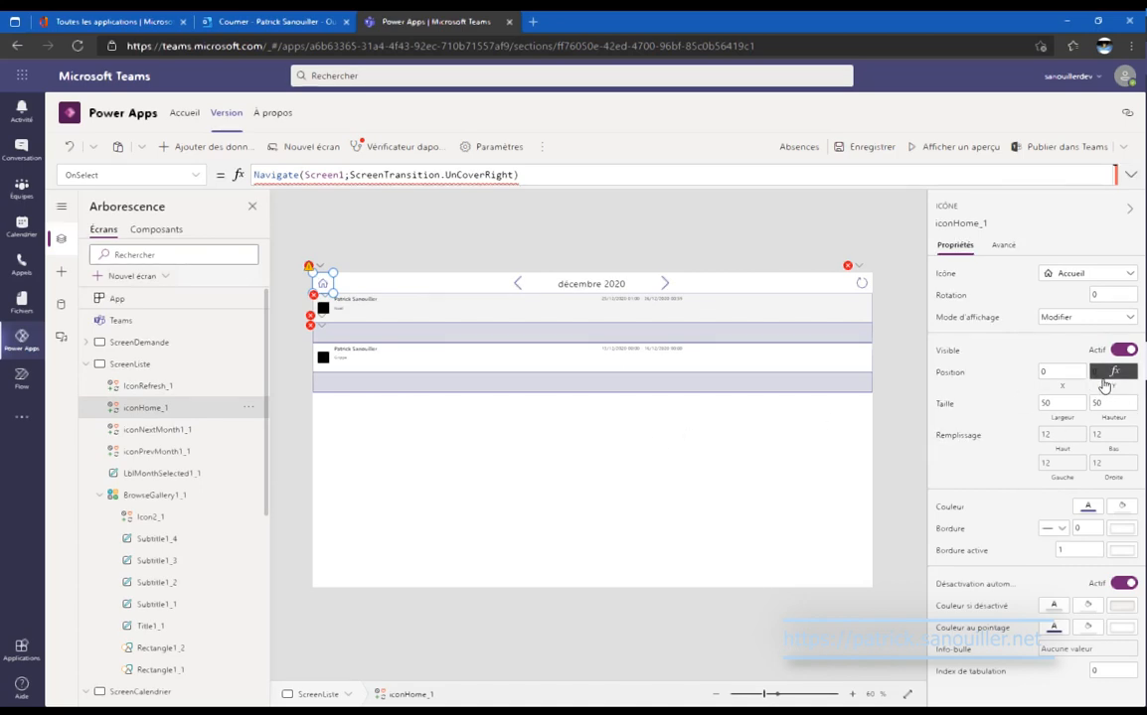
triple_click(418, 173)
text(0)
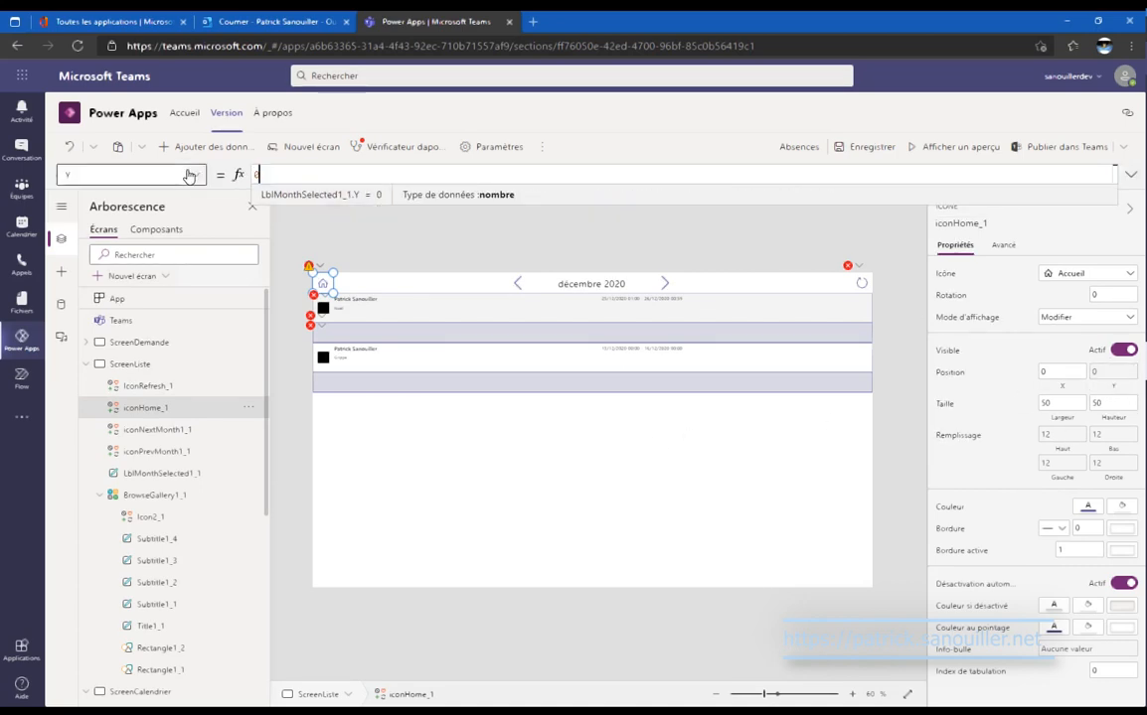
Multi-select the refresh icon, home icon, month arrow and month label.
click(176, 392)
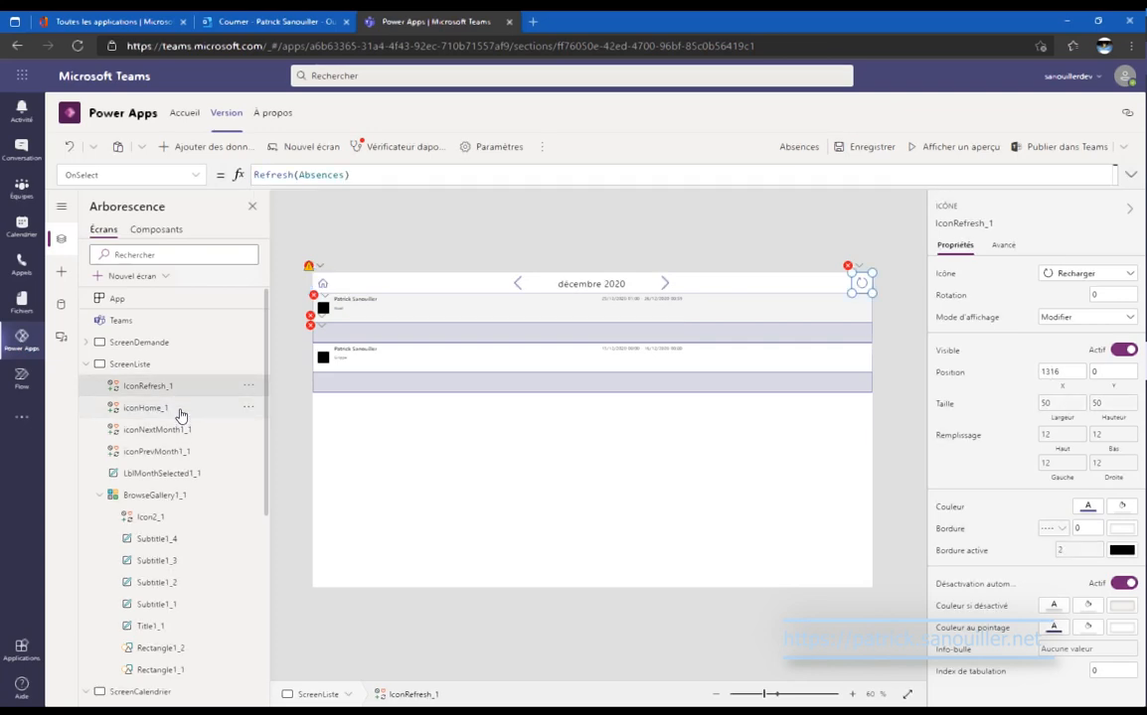
ctrl+click(181, 408)
ctrl+click(187, 429)
ctrl+click(204, 473)
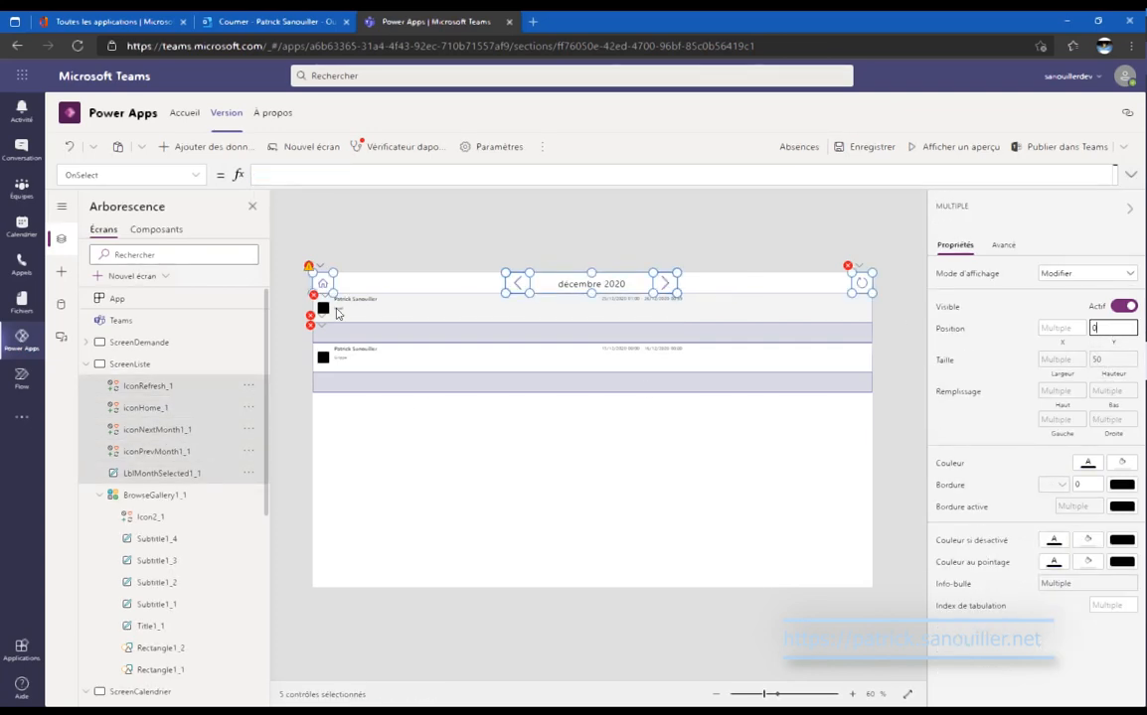
Bring the home icon and previous-month arrow to the front.
click(169, 408)
click(227, 390)
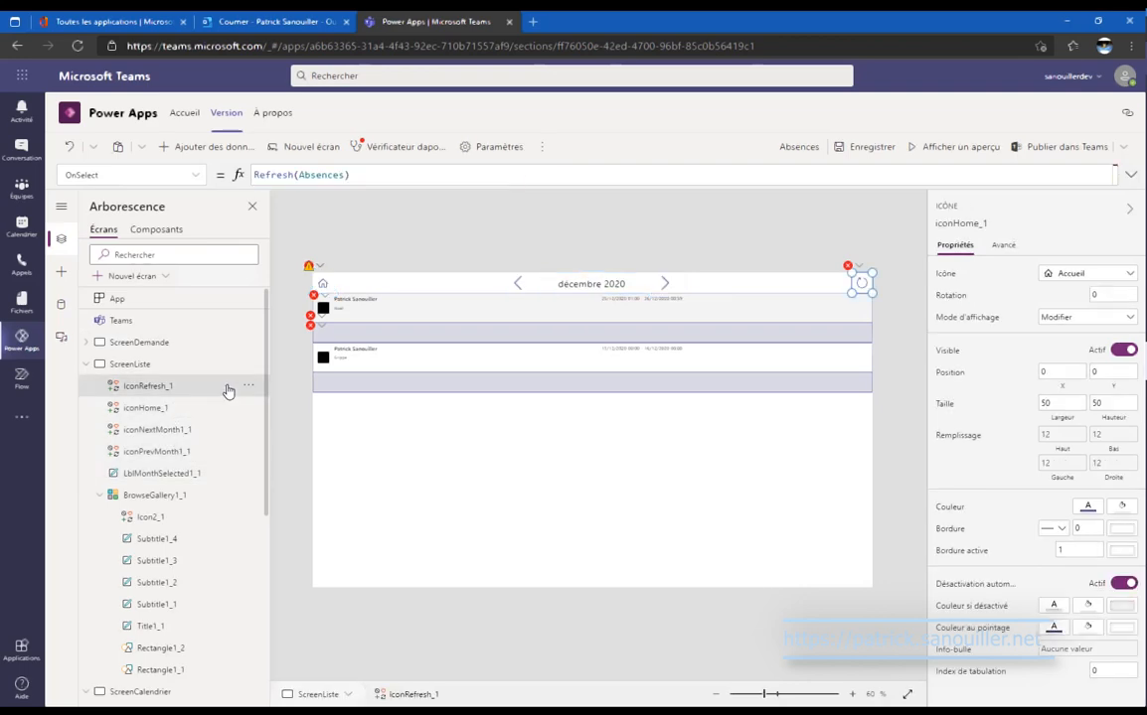
click(248, 387)
mouse_move(308, 520)
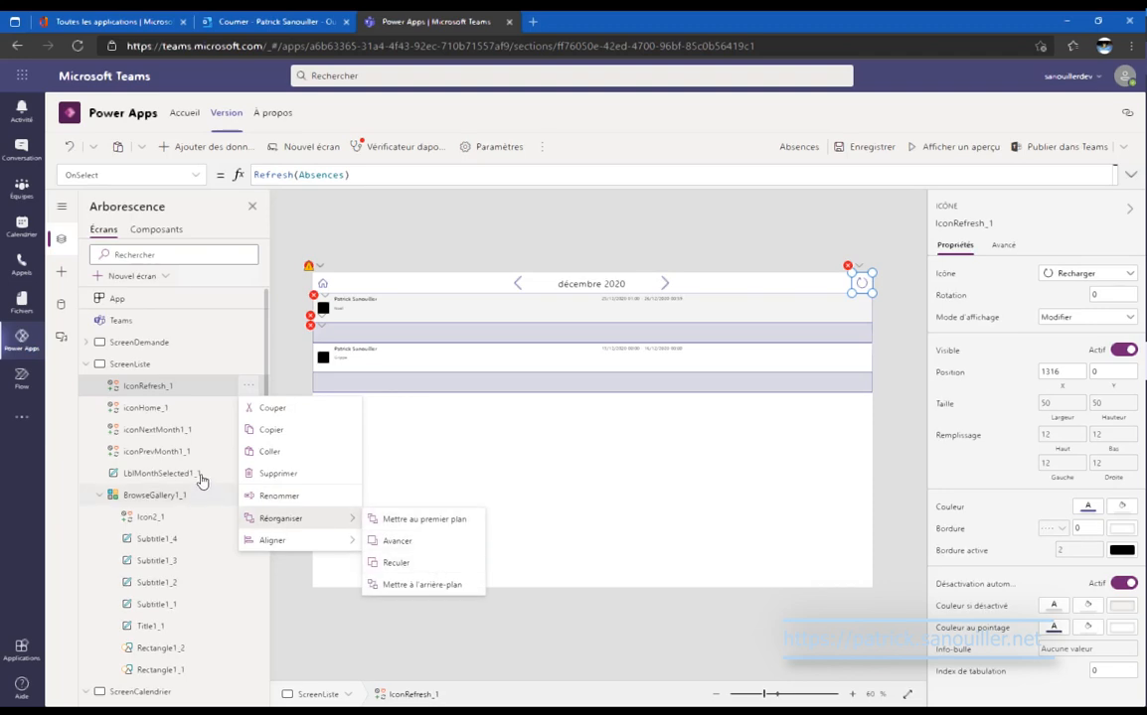
click(188, 413)
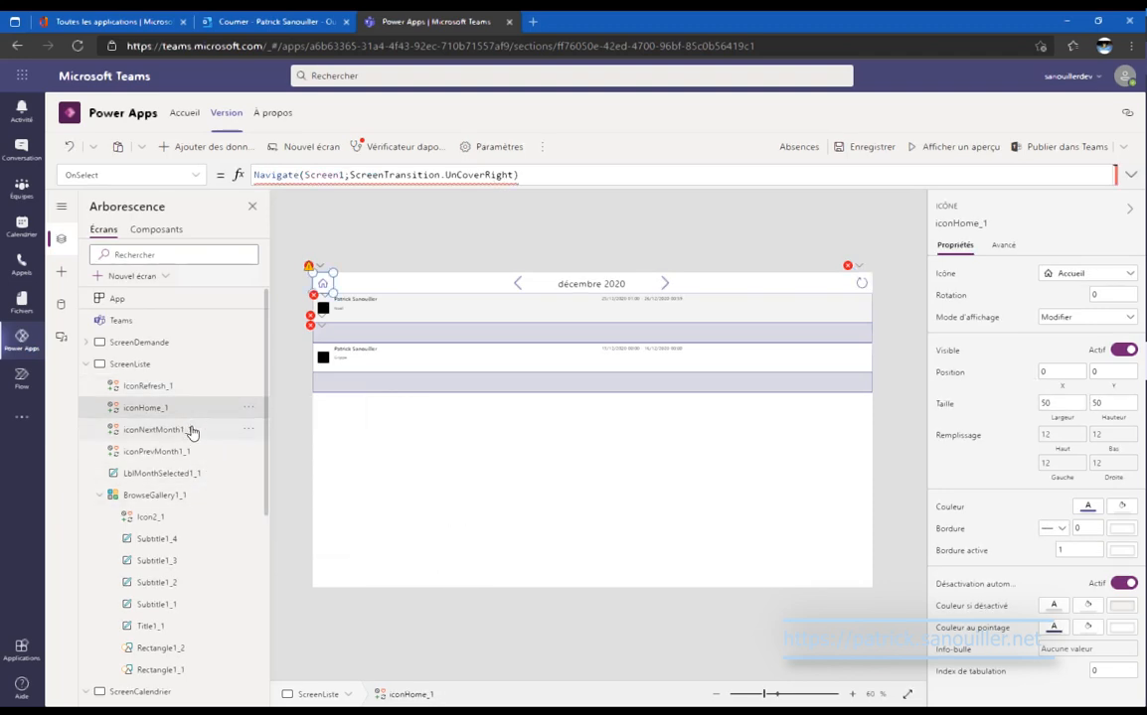
ctrl+click(189, 451)
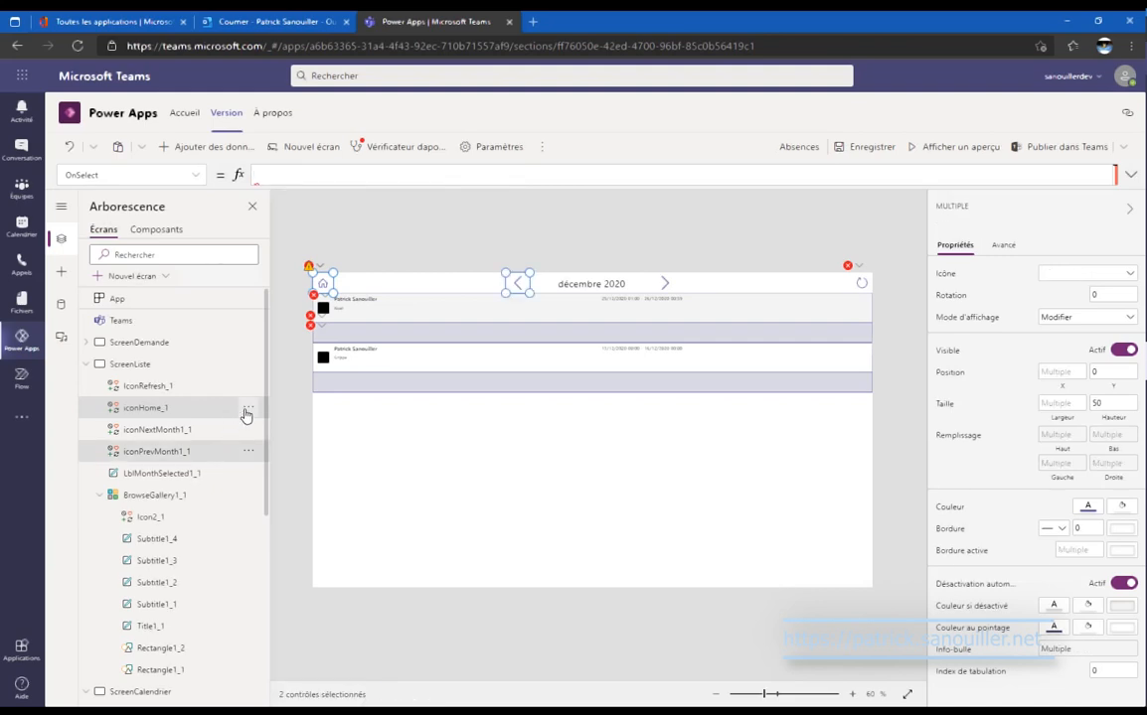
click(247, 409)
mouse_move(318, 543)
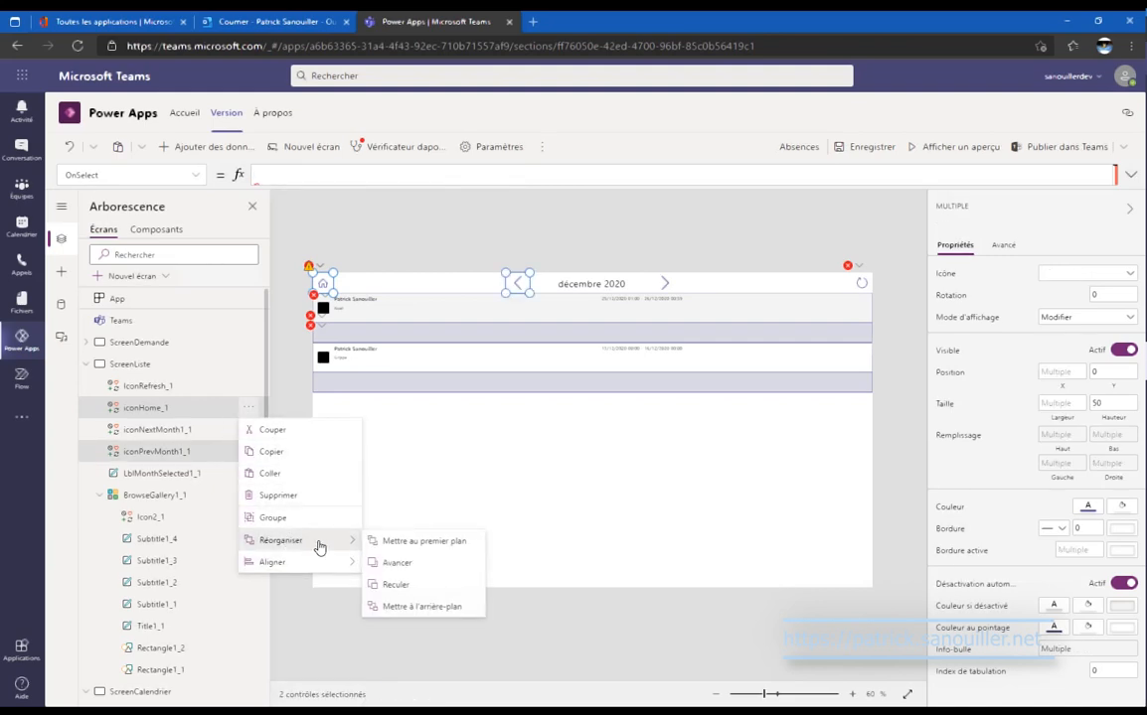
click(428, 545)
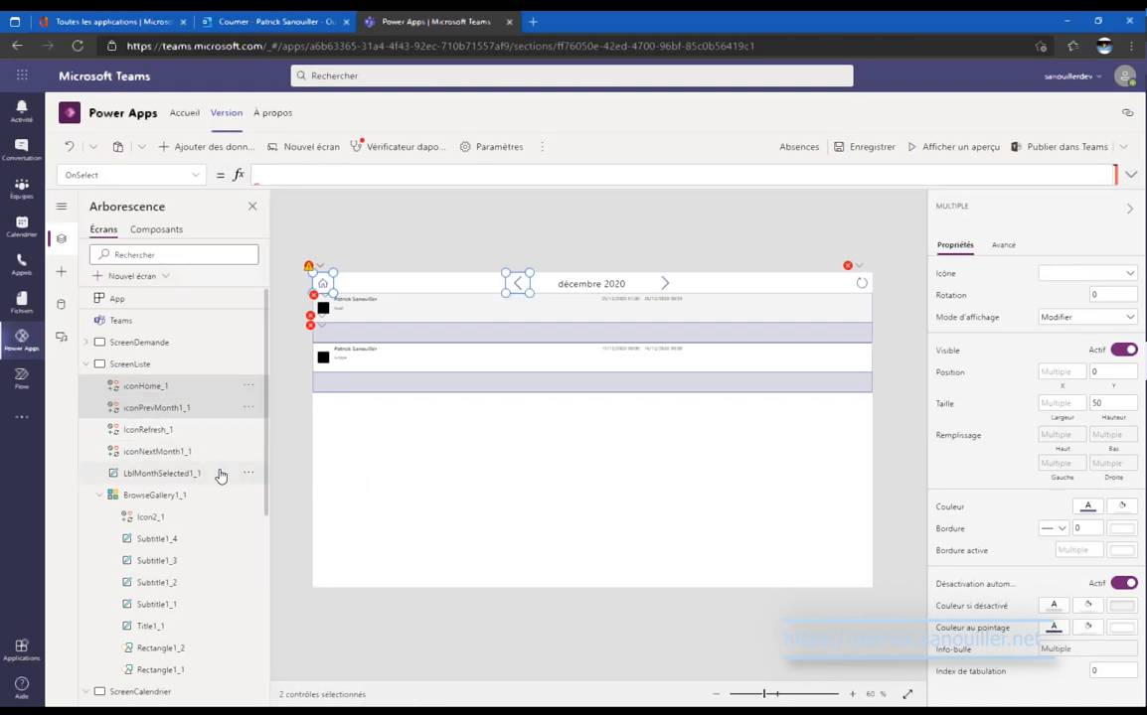
Move the month label forward two layers.
click(249, 474)
click(247, 474)
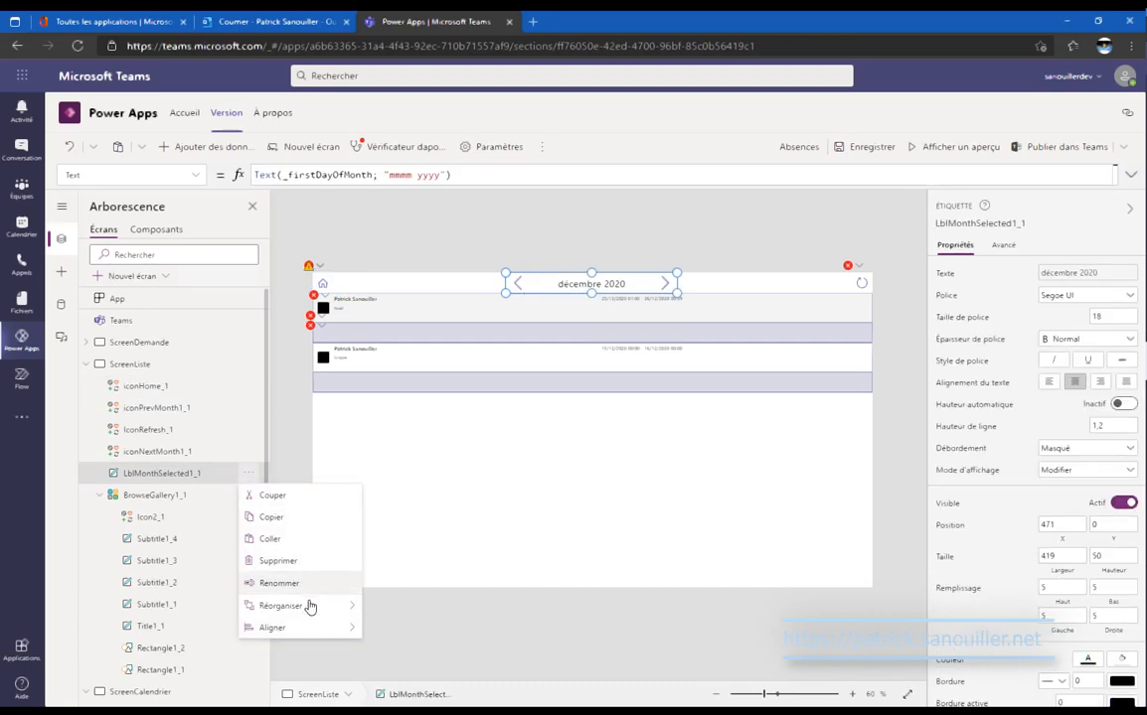
mouse_move(302, 605)
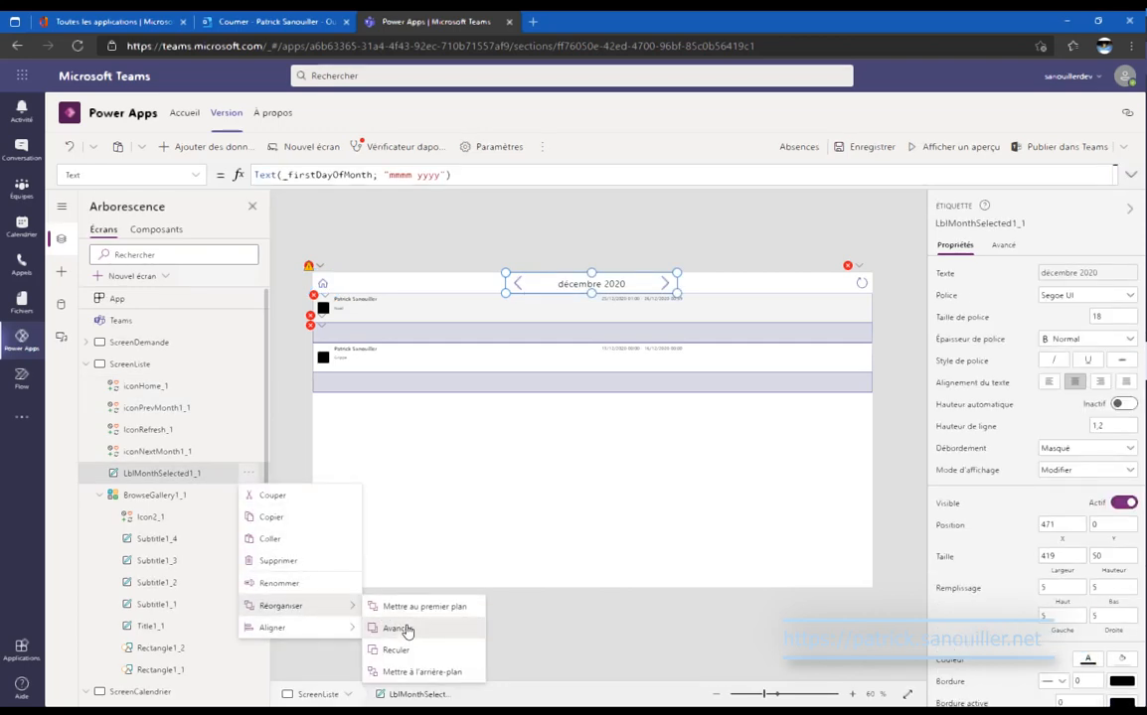
click(397, 626)
click(248, 451)
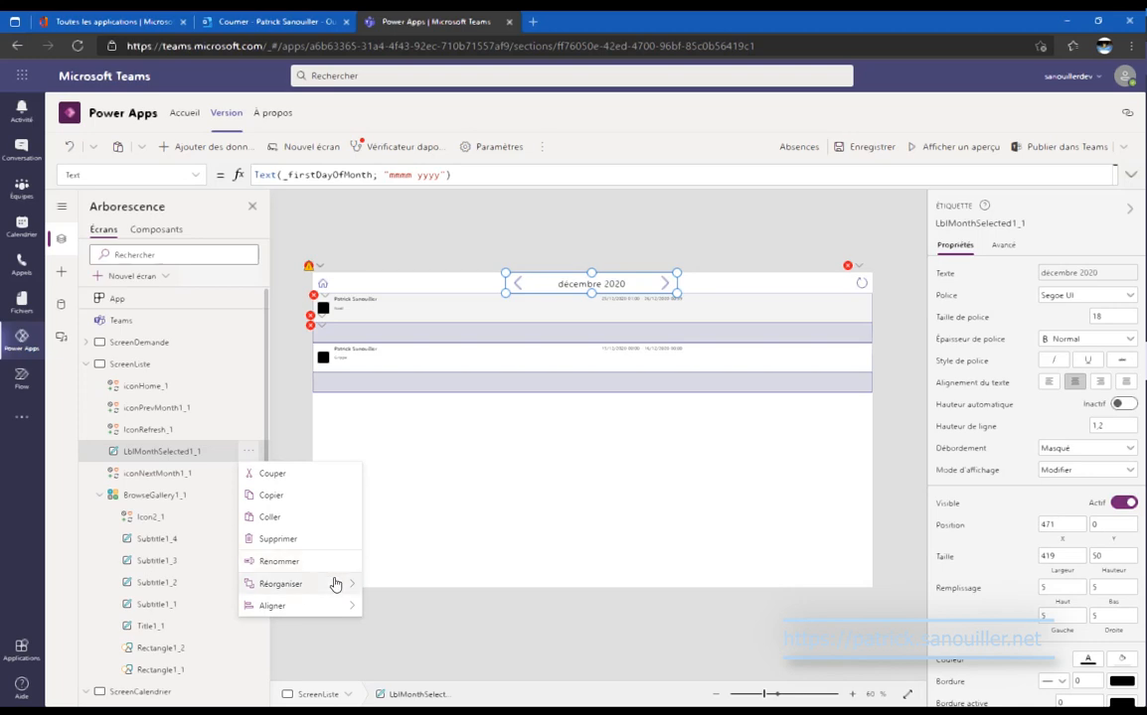
mouse_move(337, 584)
click(397, 607)
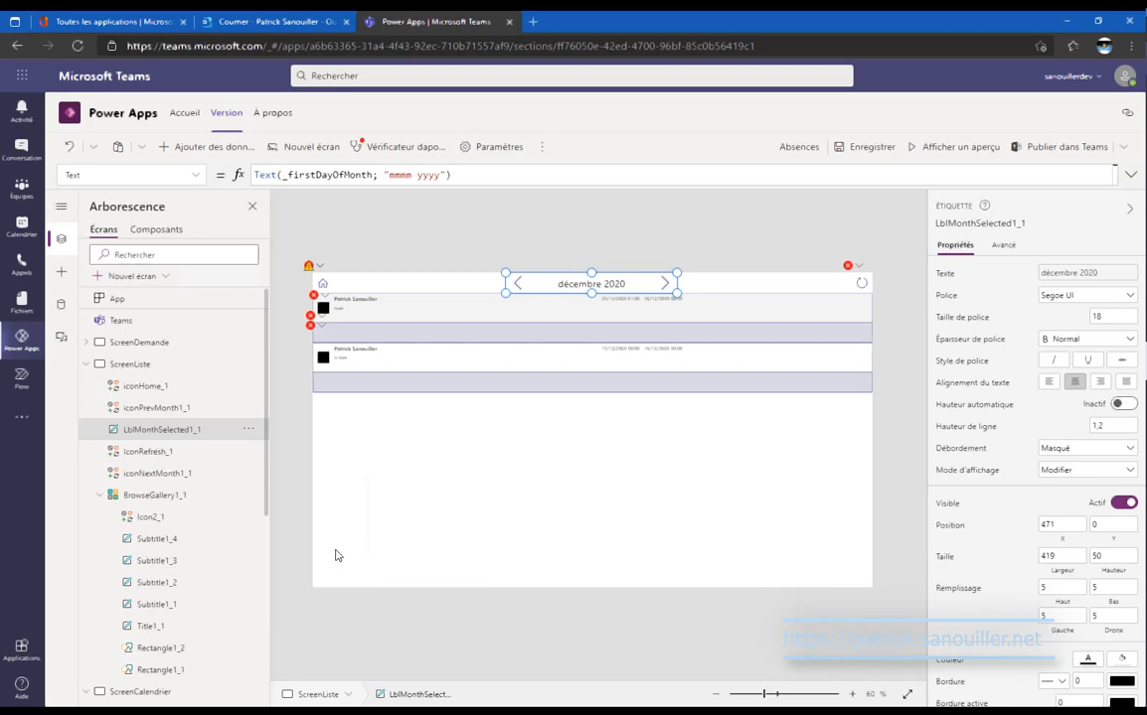
Send the refresh icon one layer backward.
click(204, 460)
click(249, 452)
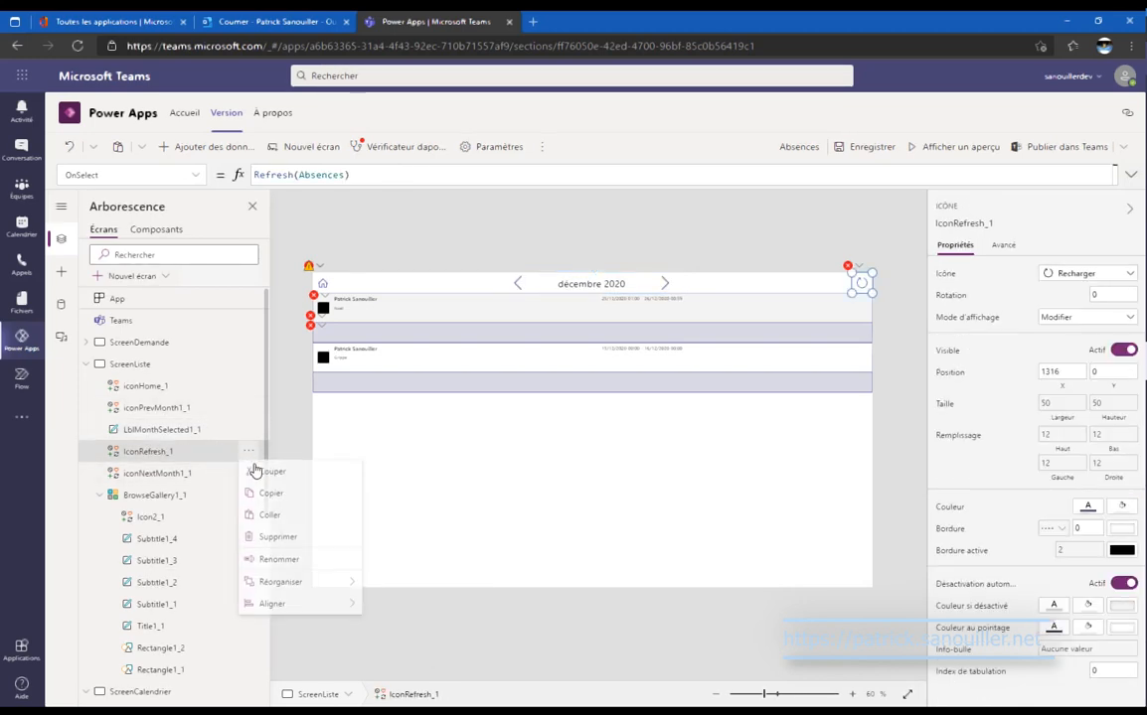
mouse_move(326, 585)
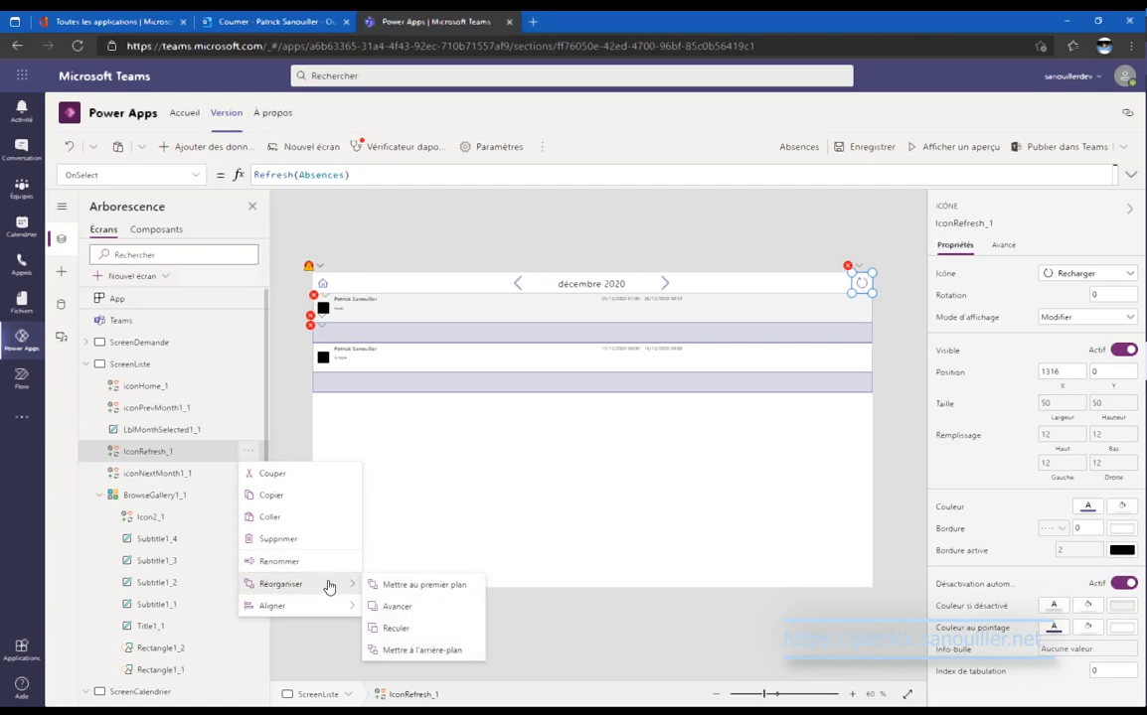
click(408, 627)
Change the home icon's OnSelect to navigate to ScreenDemande instead of Screen1.
click(195, 389)
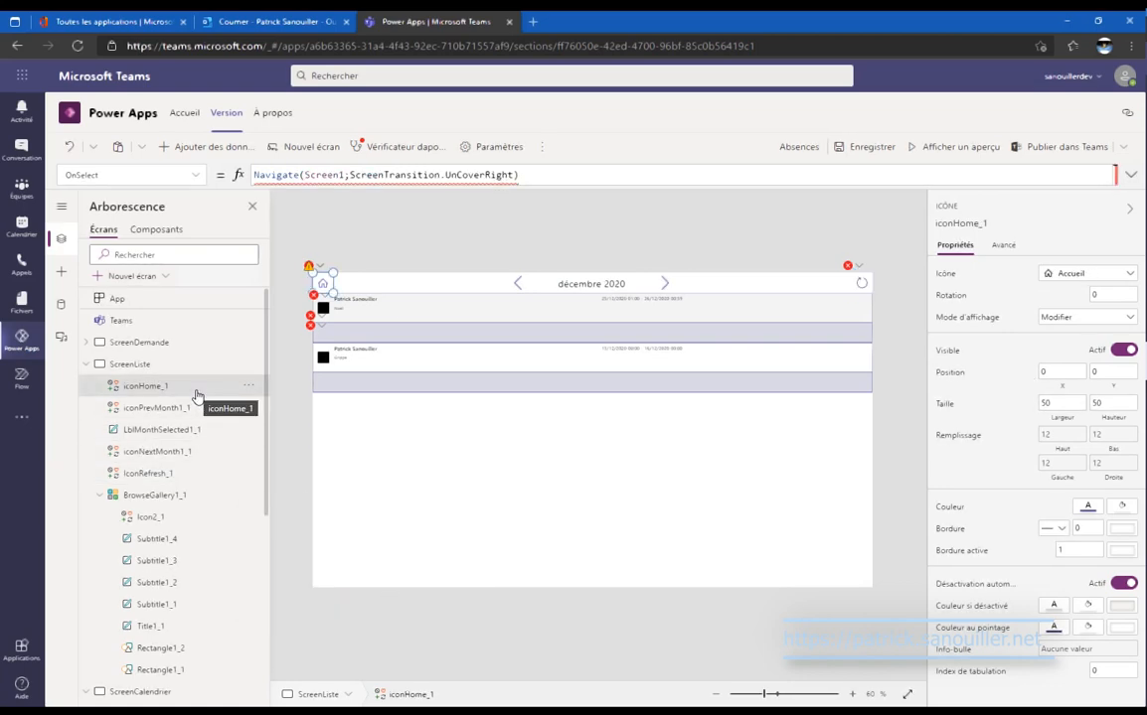
click(341, 176)
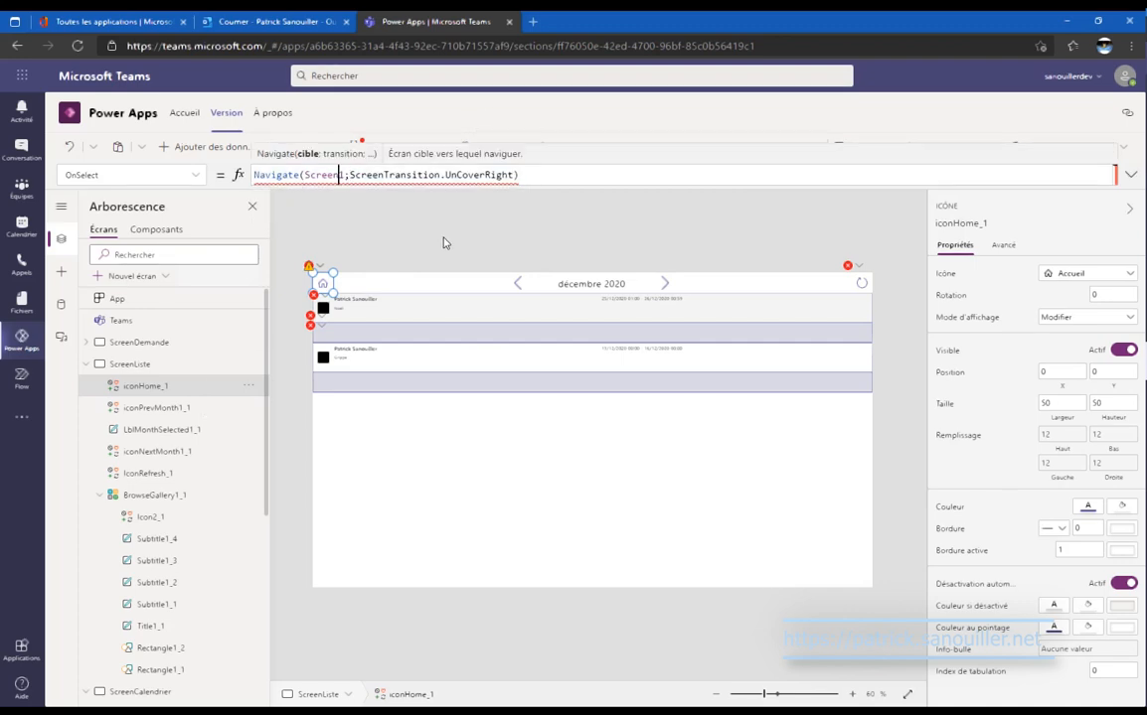
key(Delete)
text(Demande)
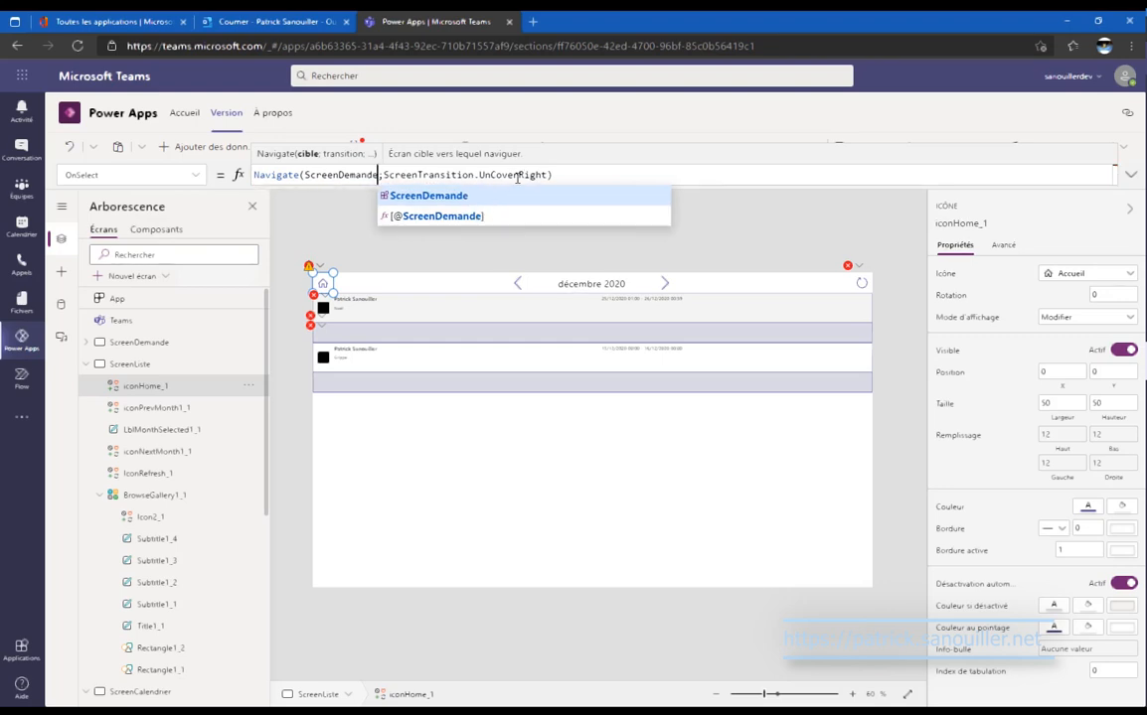
click(210, 412)
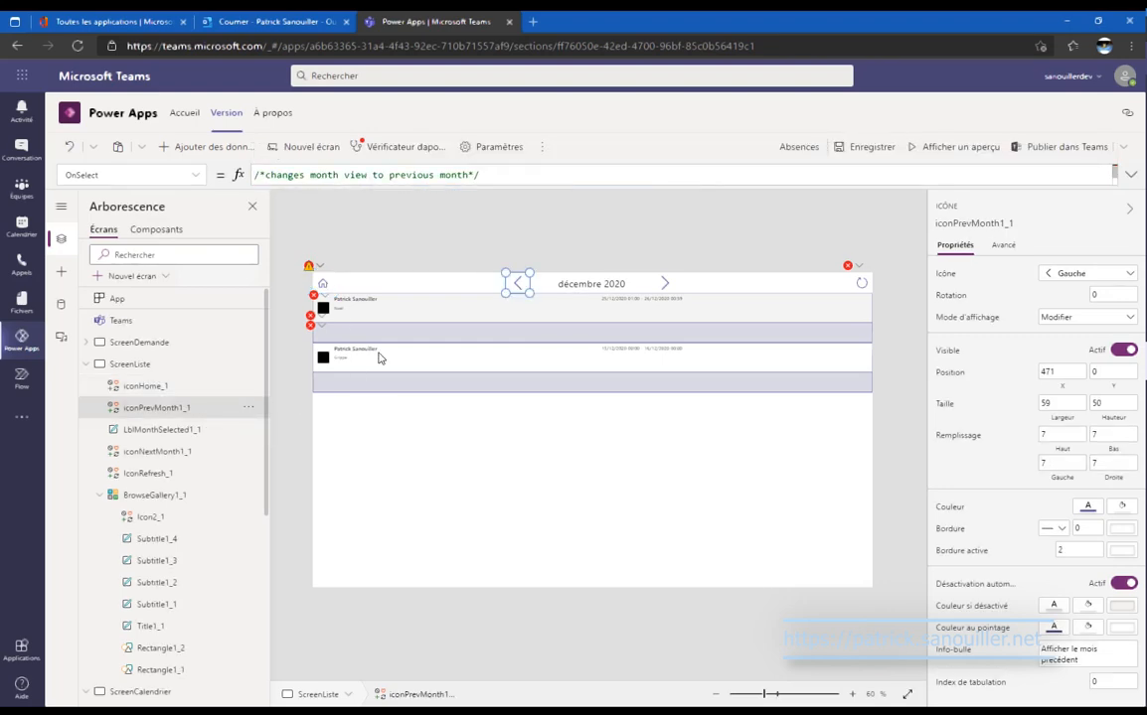
Set the month label's X to App.Width/2 and copy the label's name.
click(162, 430)
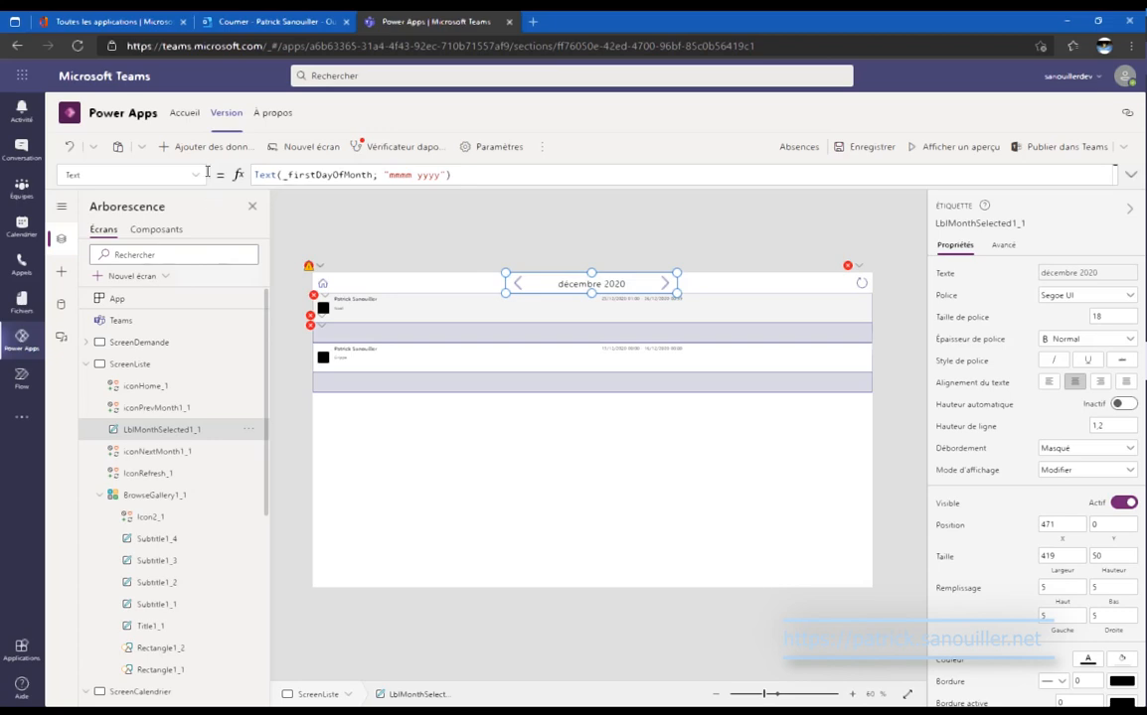
click(183, 174)
scroll(185, 382, down, 10)
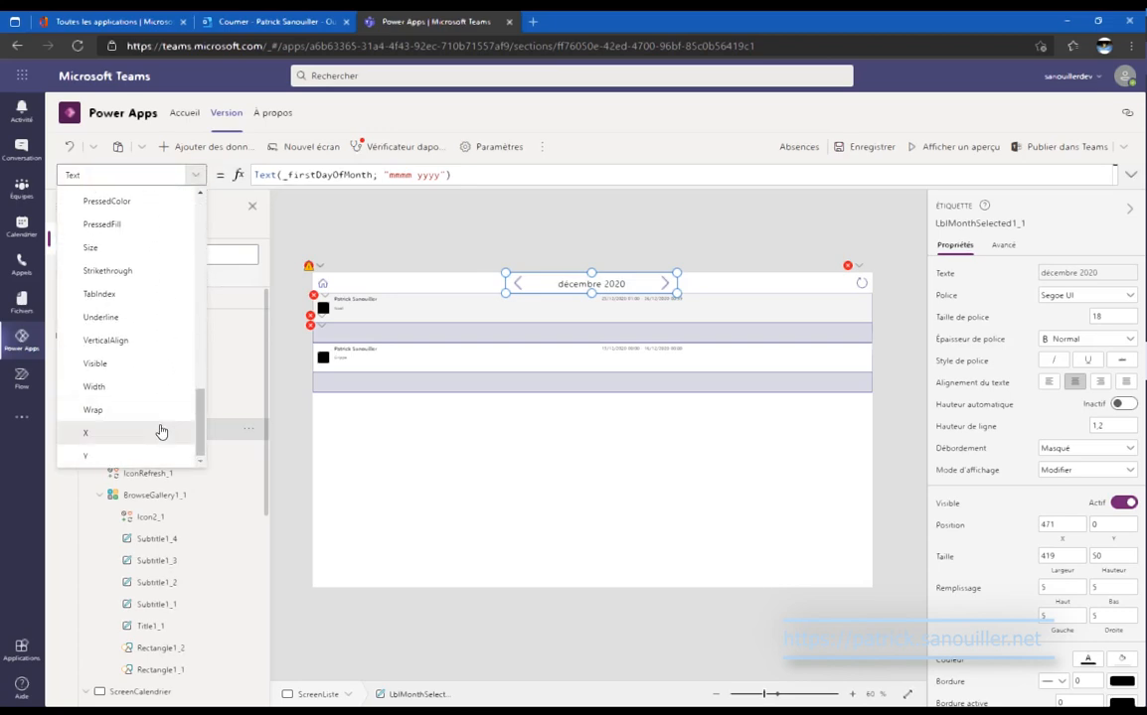
click(161, 431)
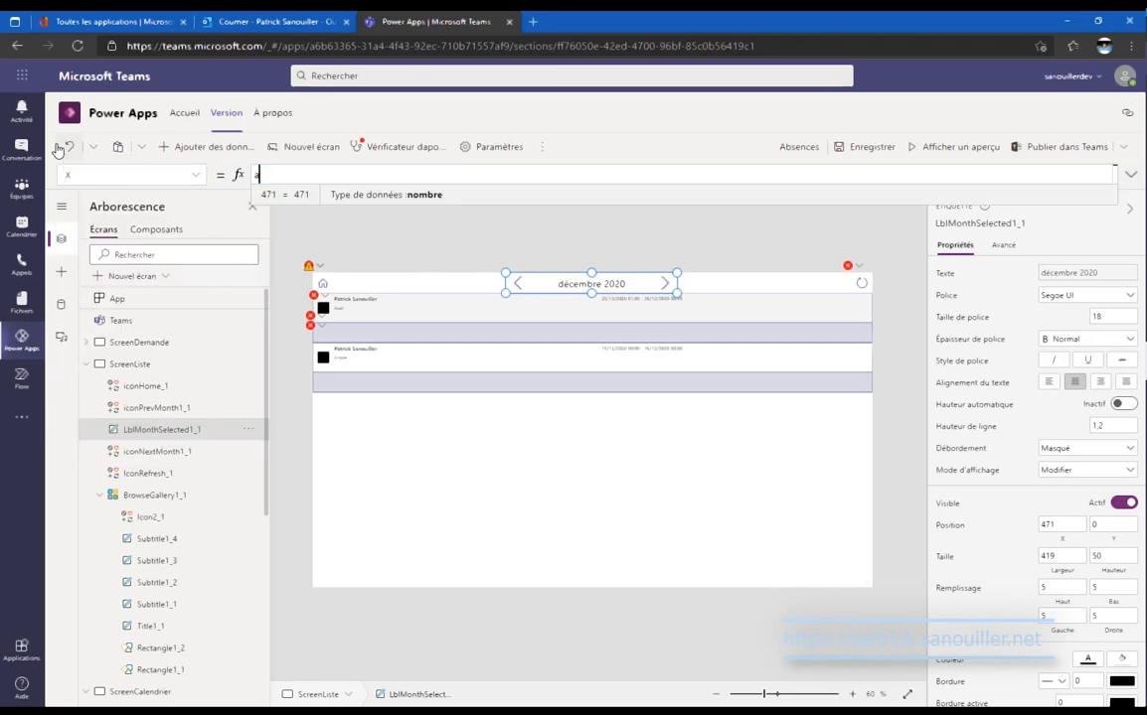
text(app)
key(Tab)
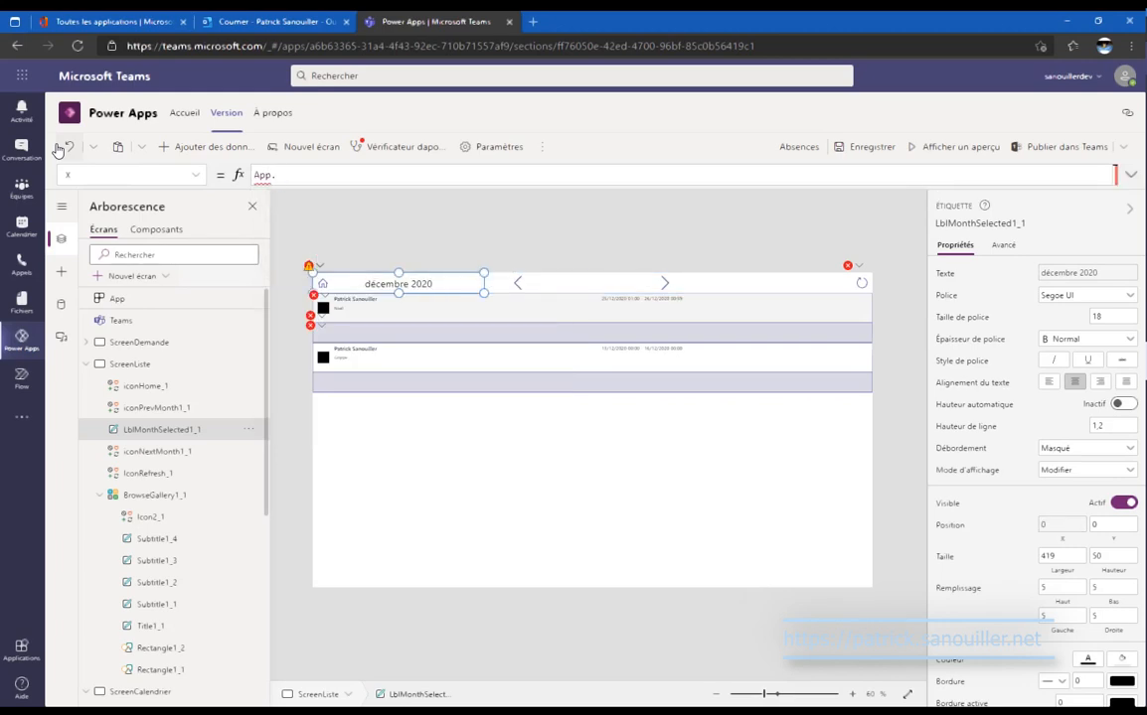
text(.width)
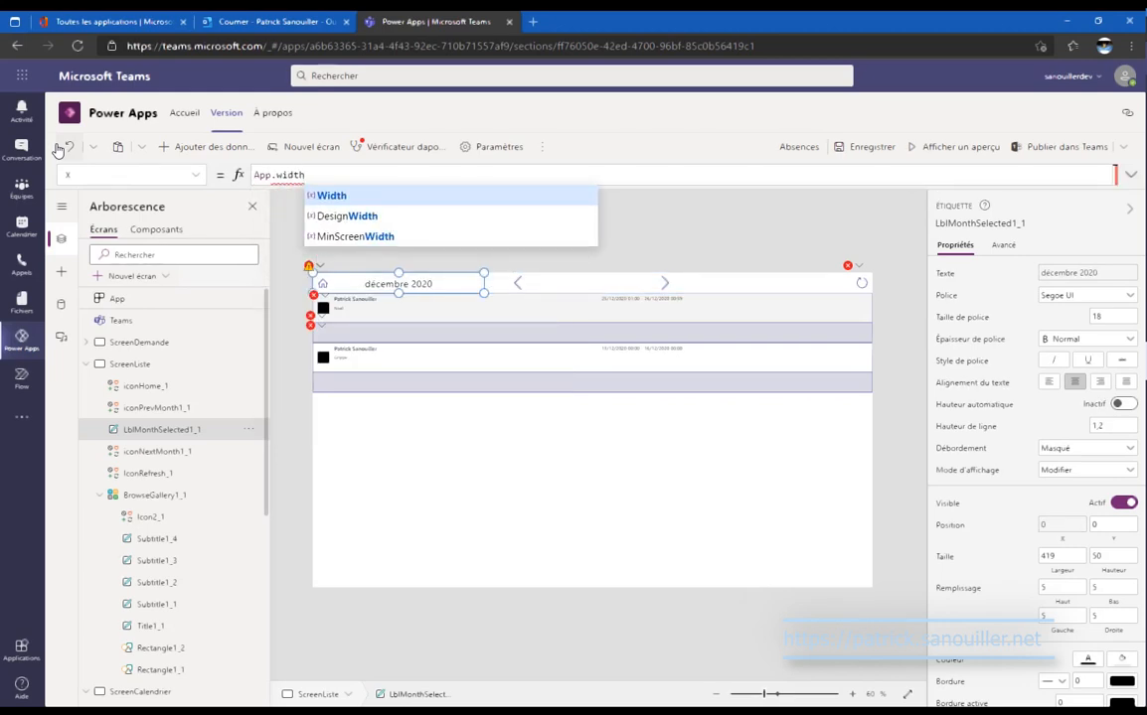
key(Tab)
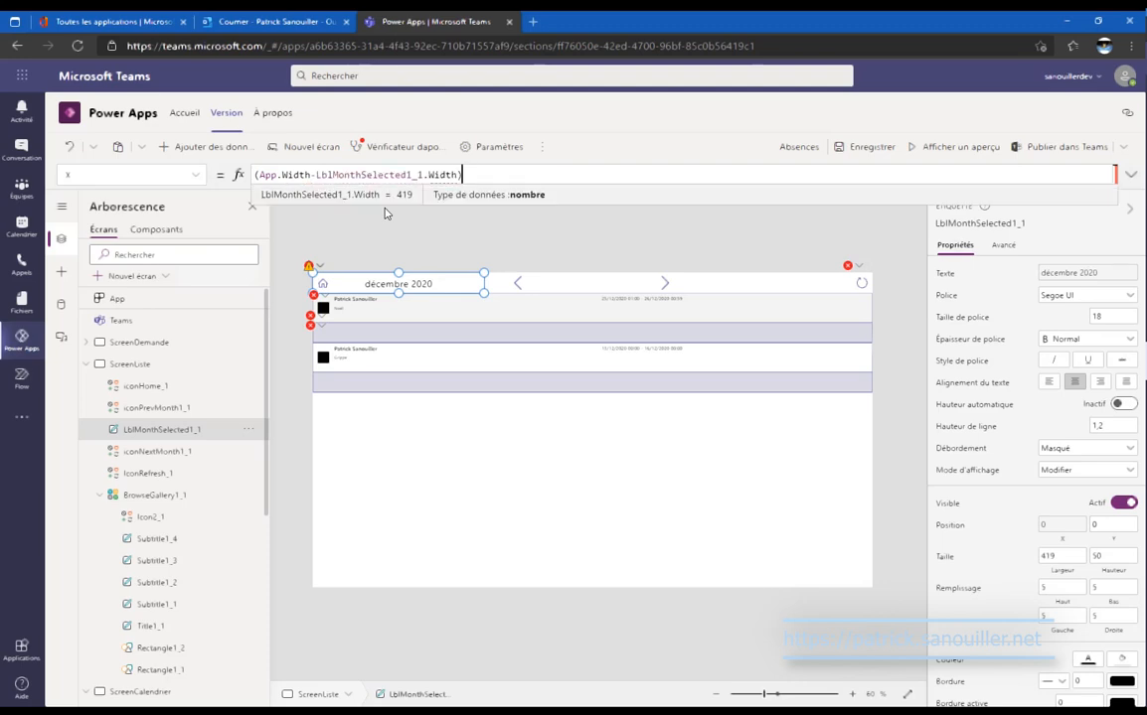
text(/2)
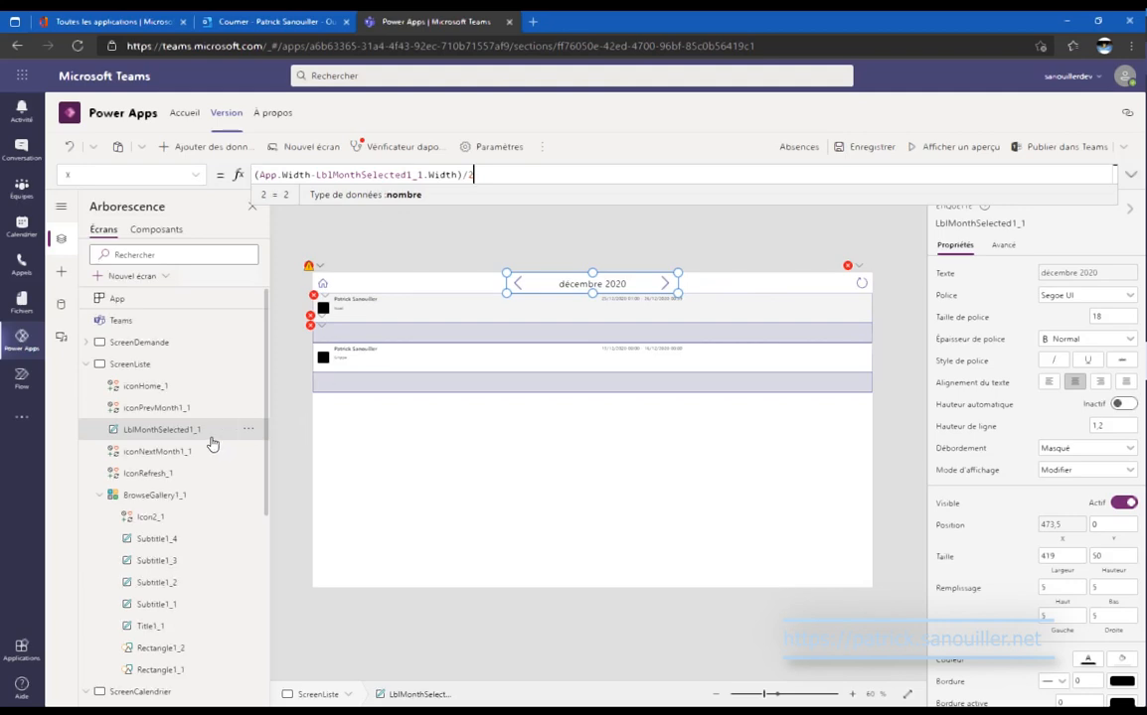
click(250, 429)
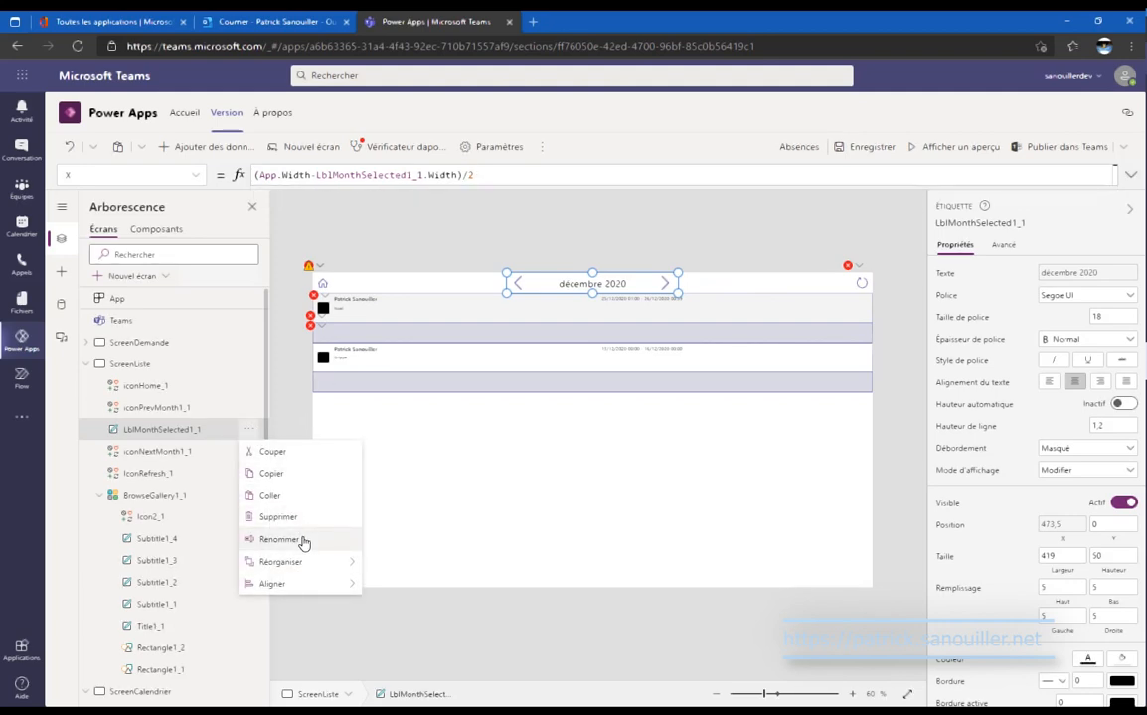
click(303, 539)
key(ctrl+c)
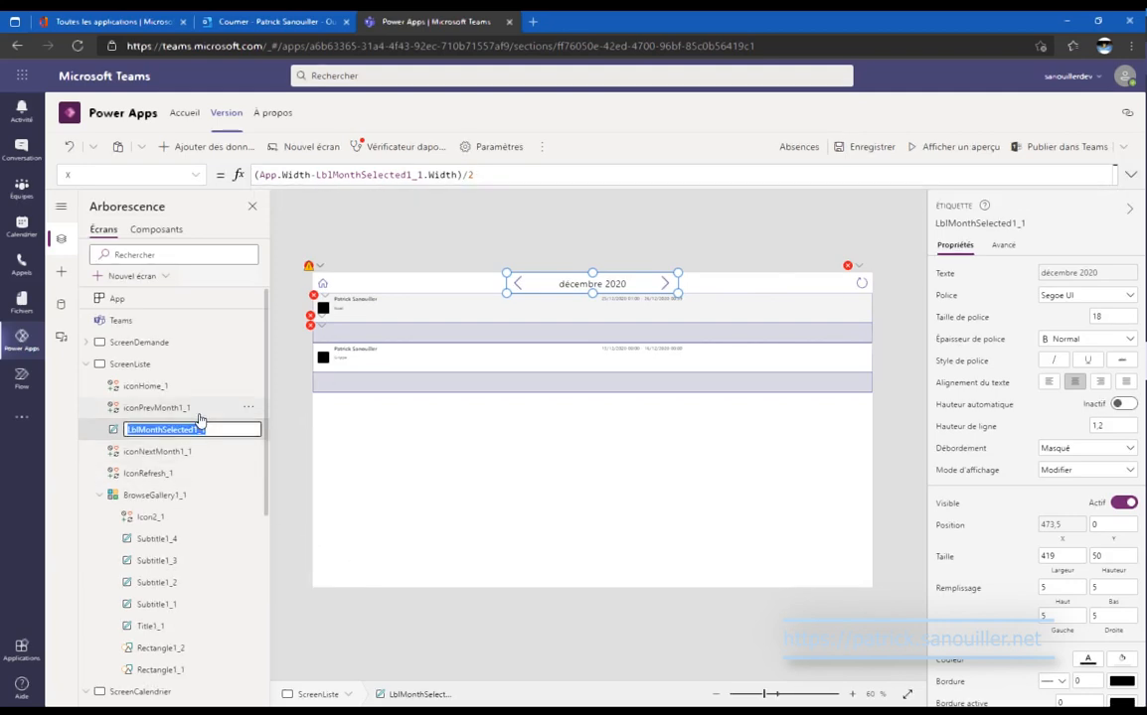
Set the previous-month icon's X to LblMonthSelected1_1.X-iconPrevMonth1_1.Width.
click(189, 408)
click(195, 175)
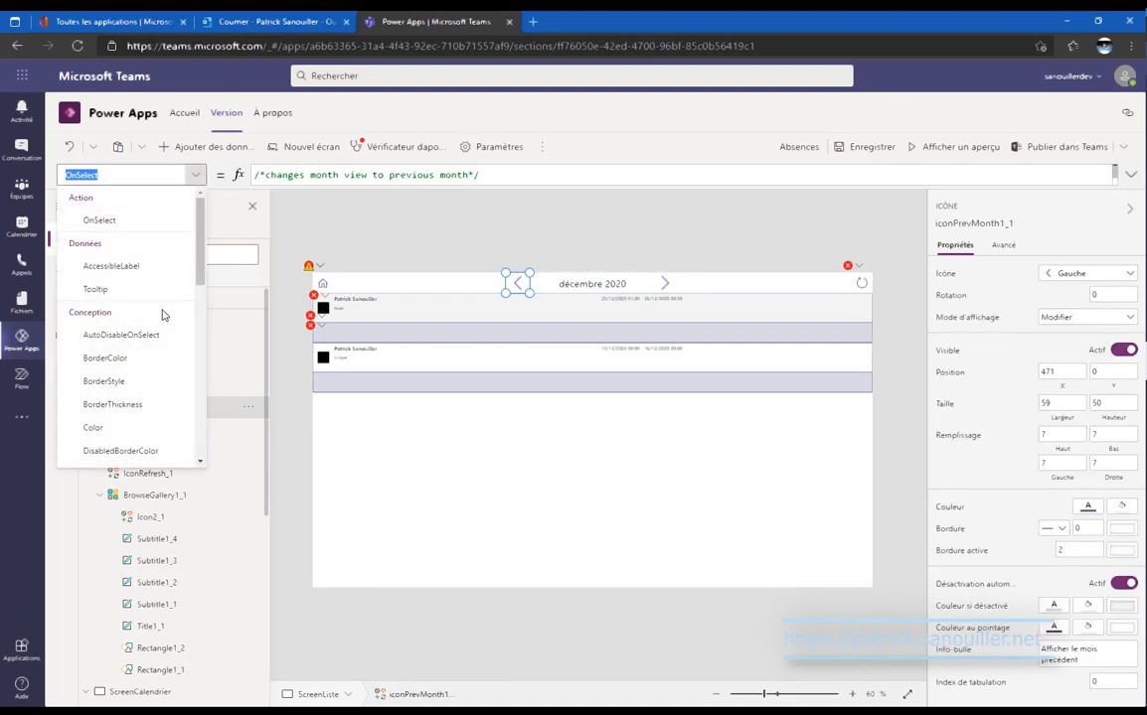
scroll(164, 312, down, 10)
click(149, 453)
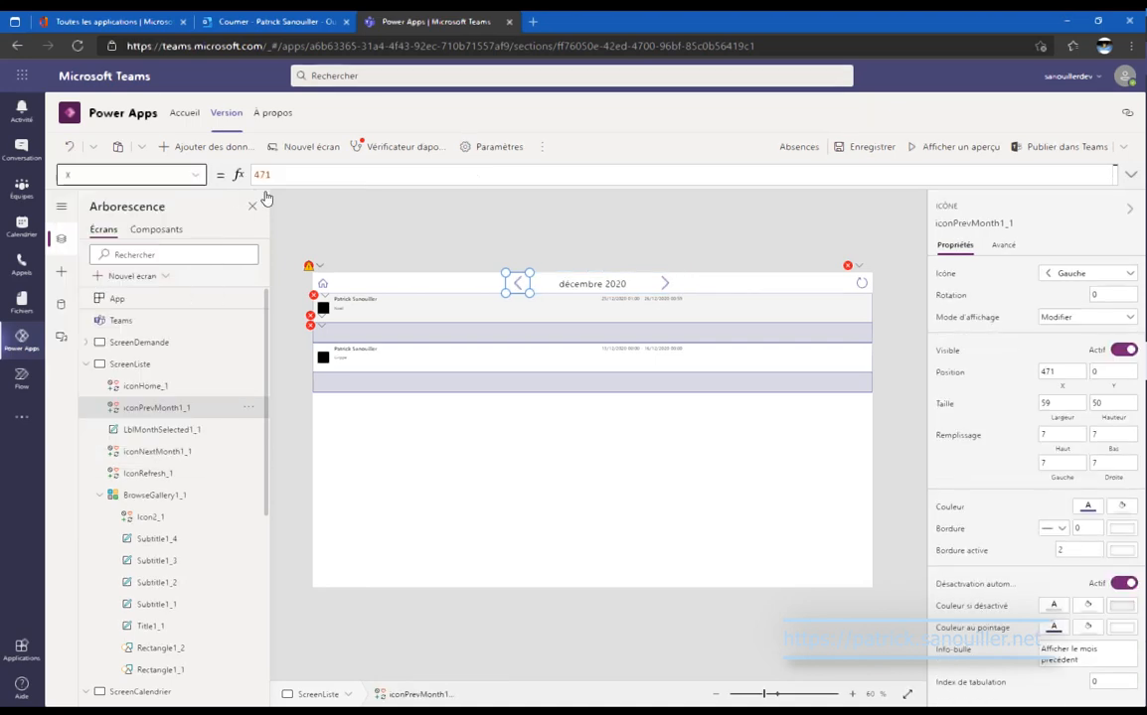
drag(284, 179, 207, 166)
key(ctrl+v)
text(.)
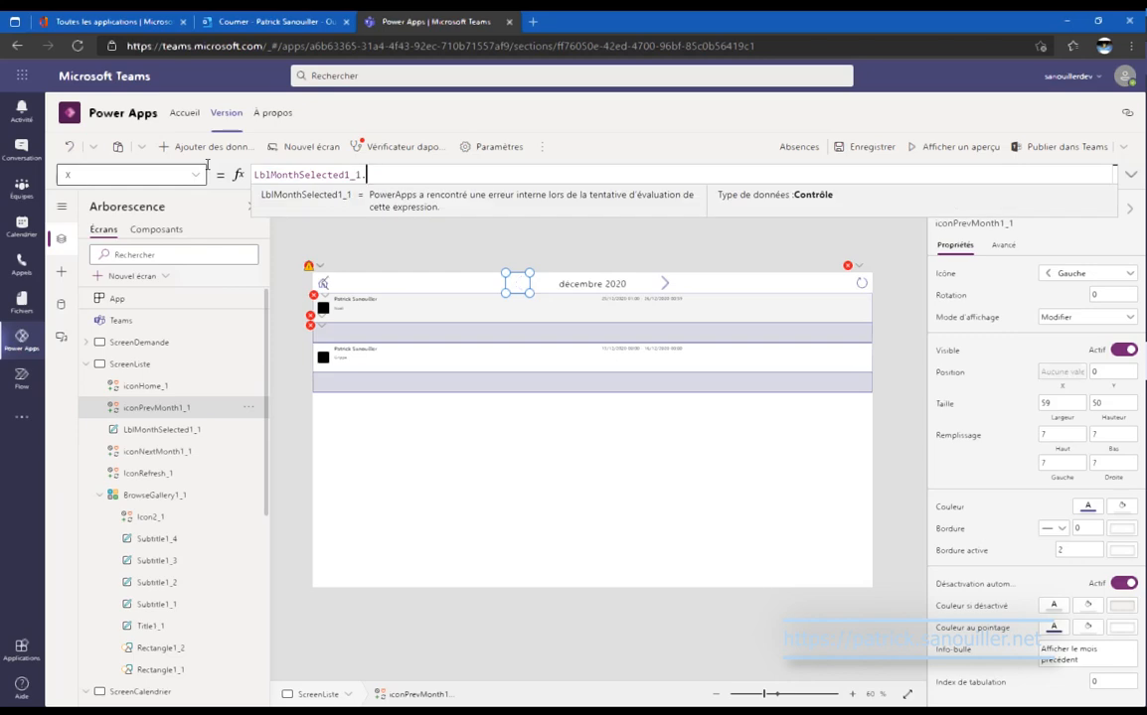
text(X)
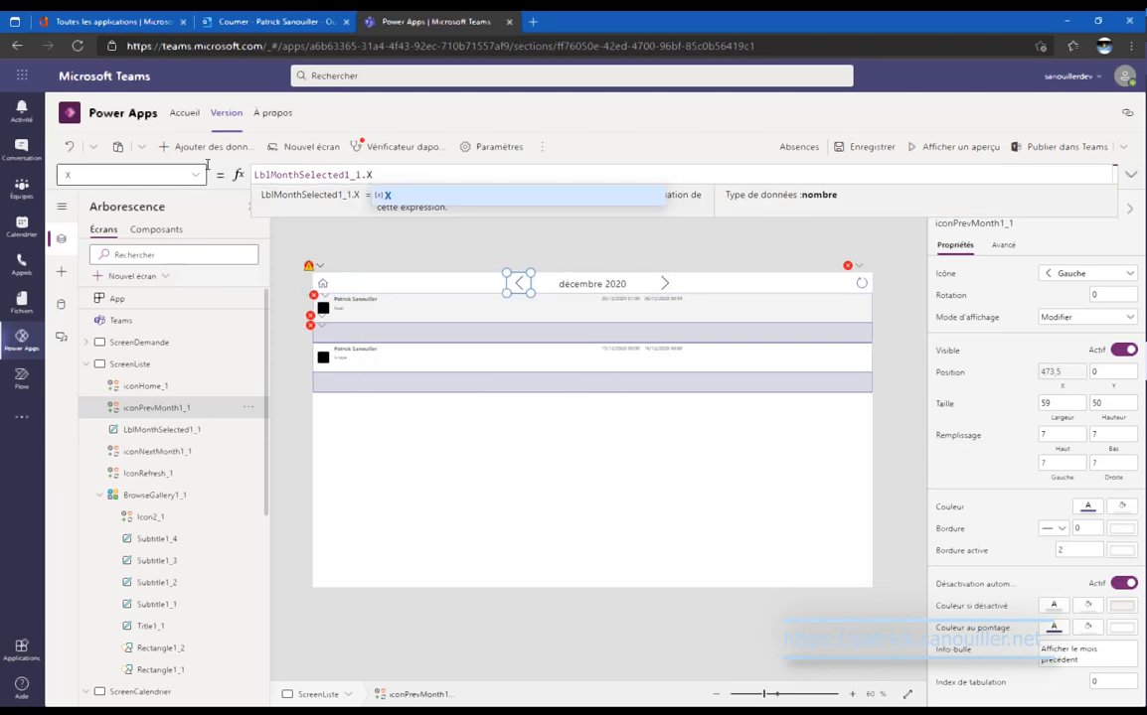
text(-)
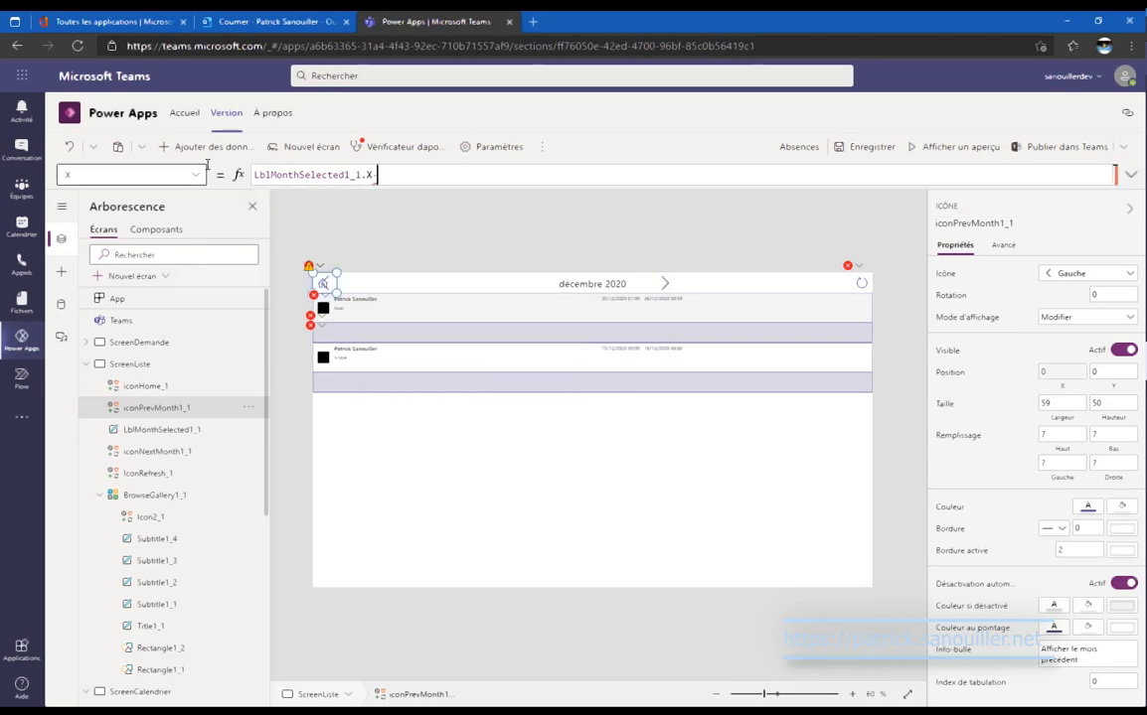
text(icon)
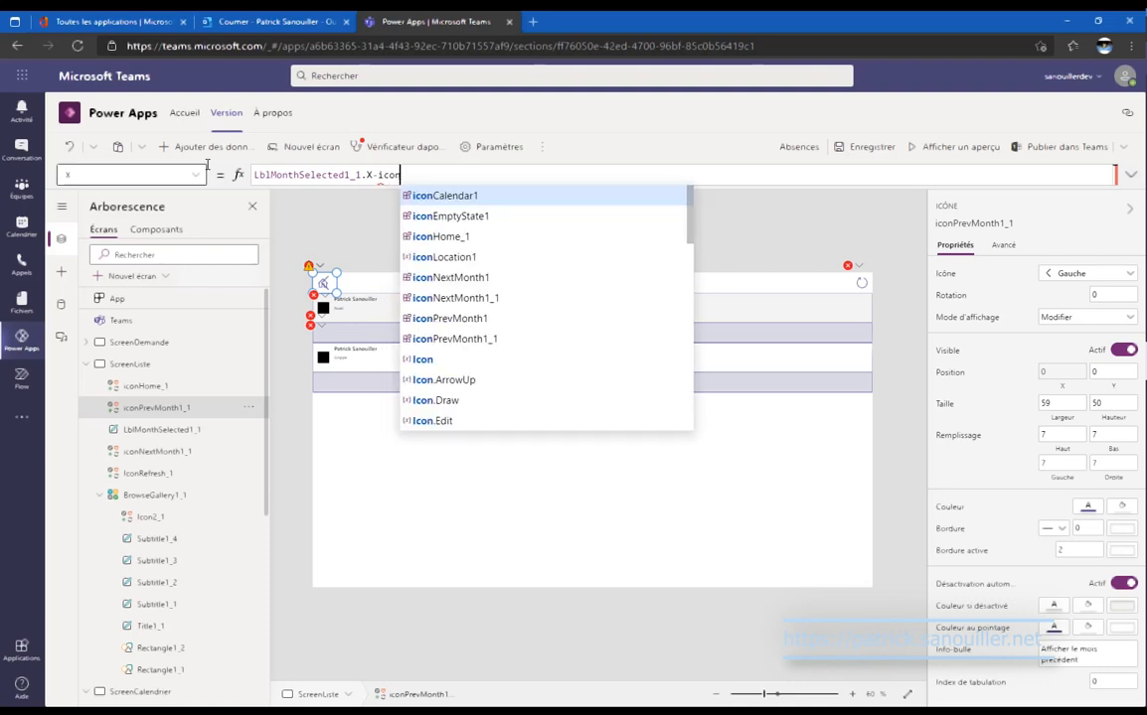
key(Down)
key(Down)
key(Down)
key(Down)
key(Down)
key(Down)
key(Down)
key(Return)
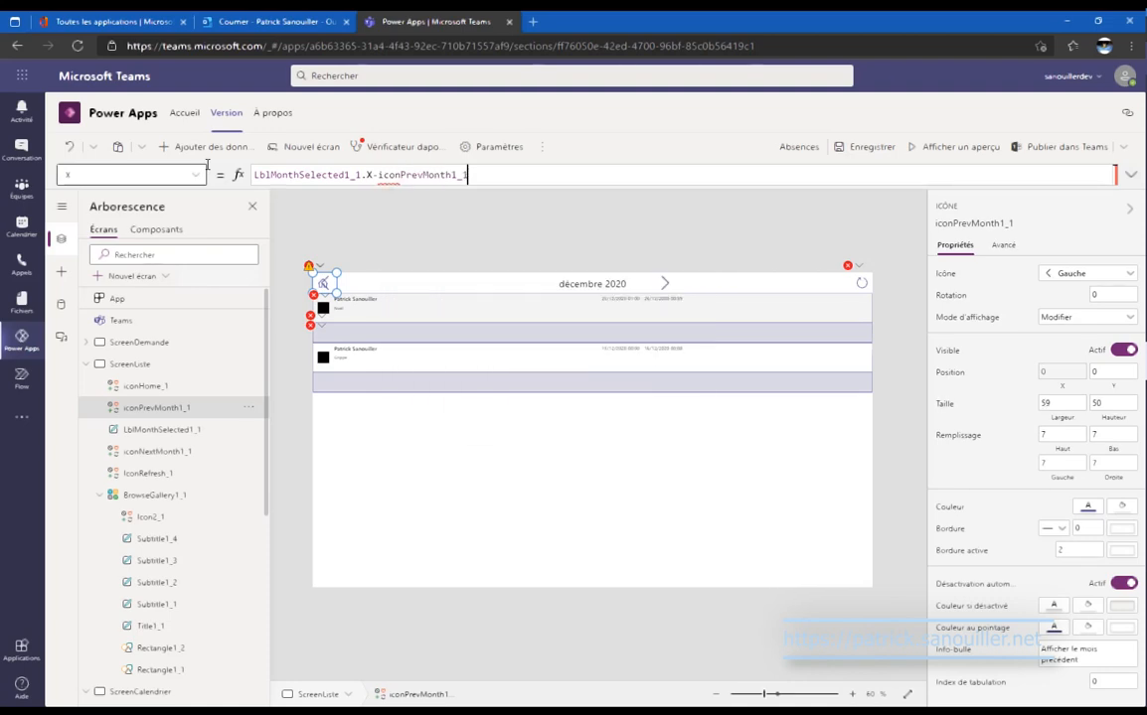
text(.)
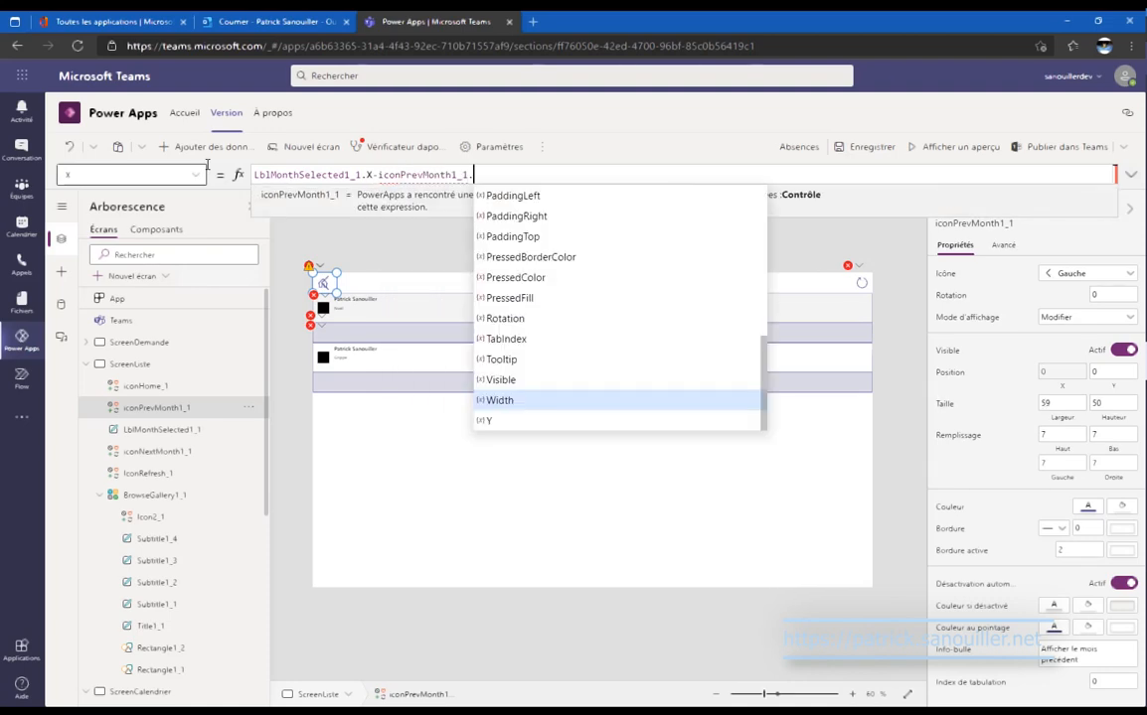
text(Width)
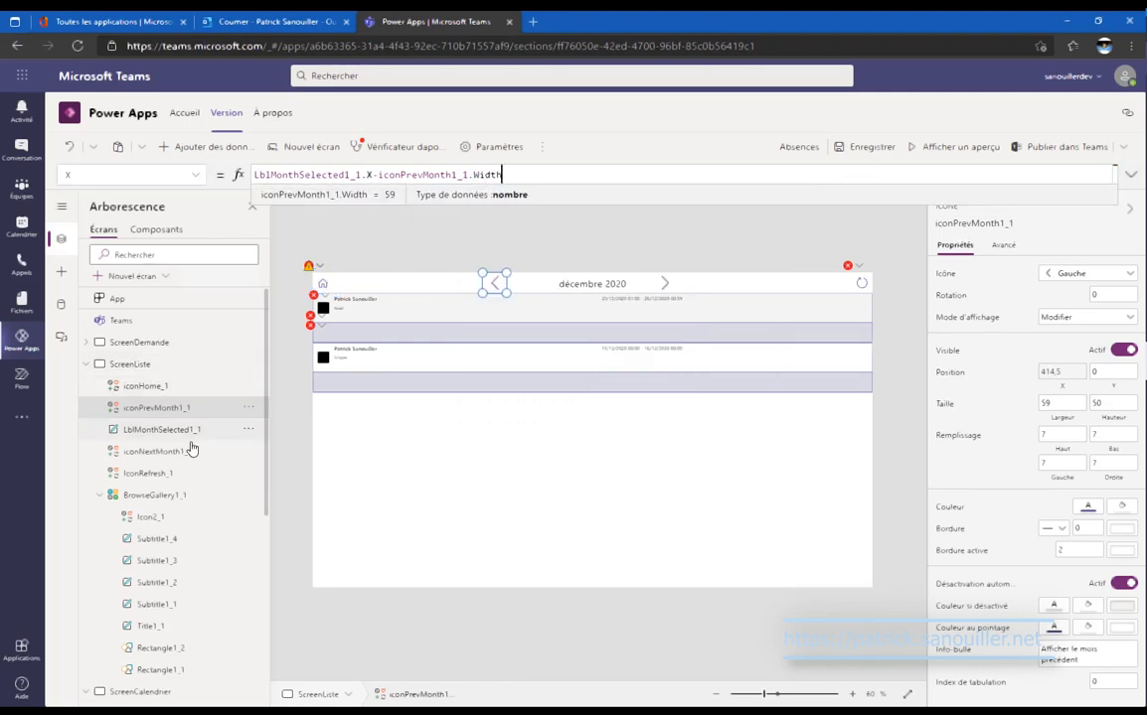
Replace the next-month icon's X value 831 with a formula based on the month label's X and Width.
click(159, 451)
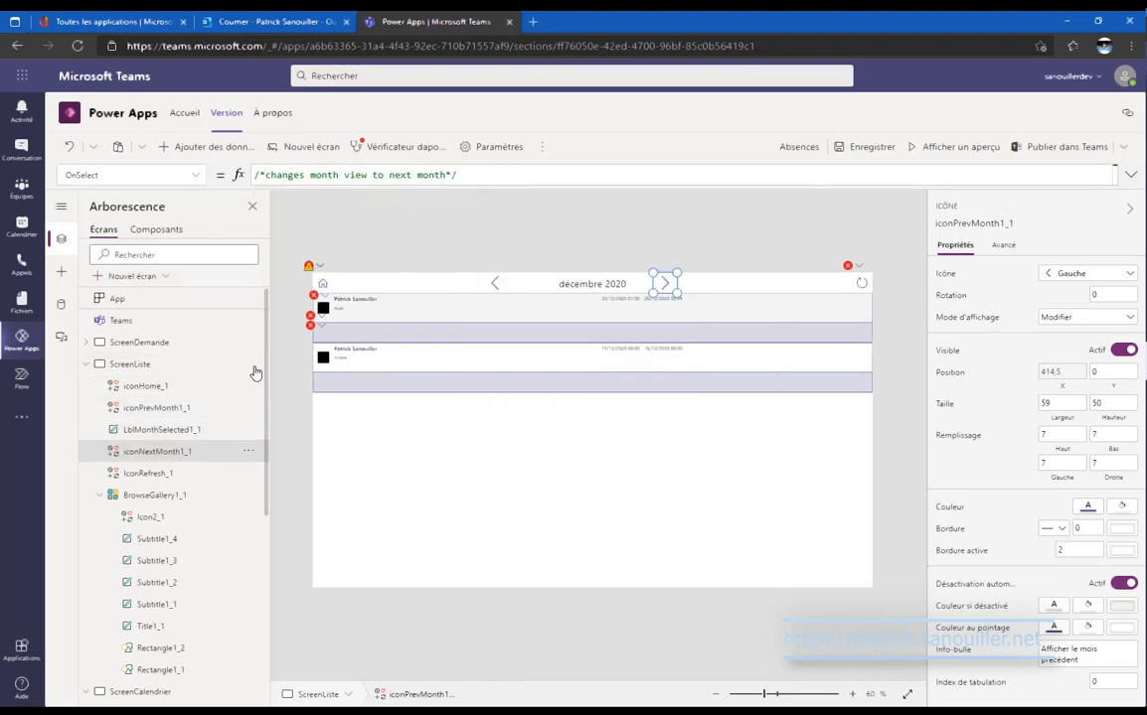
click(196, 176)
scroll(192, 353, down, 10)
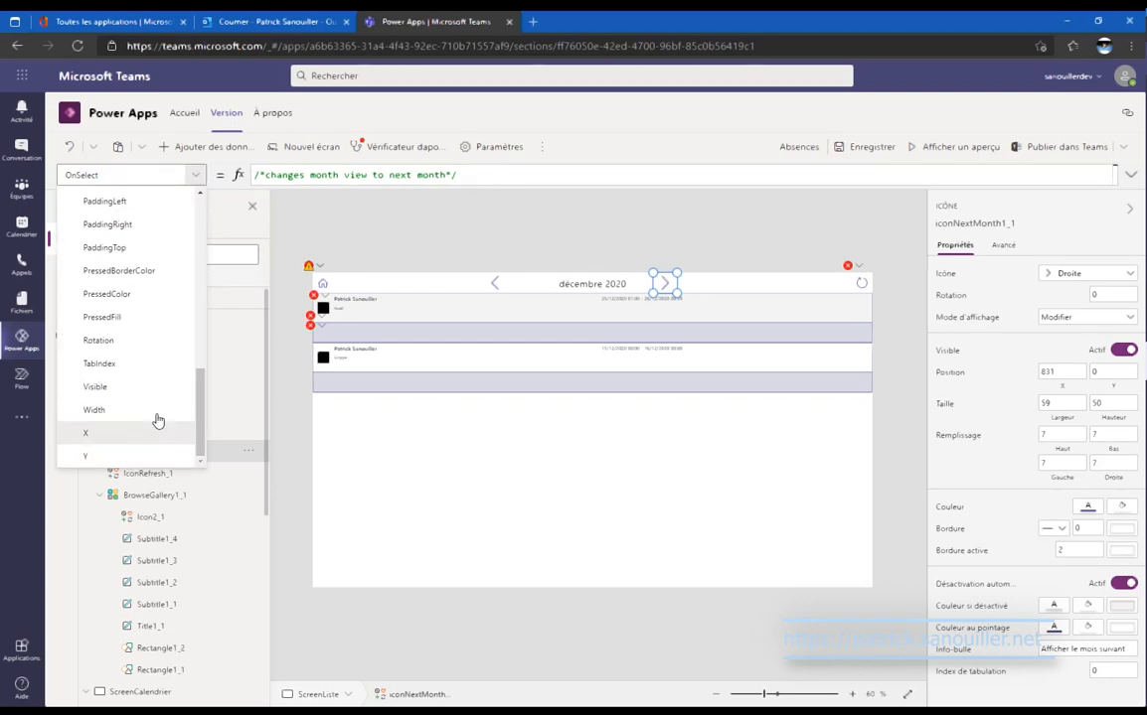
click(156, 429)
drag(355, 177, 67, 167)
key(ctrl+v)
text(.X+)
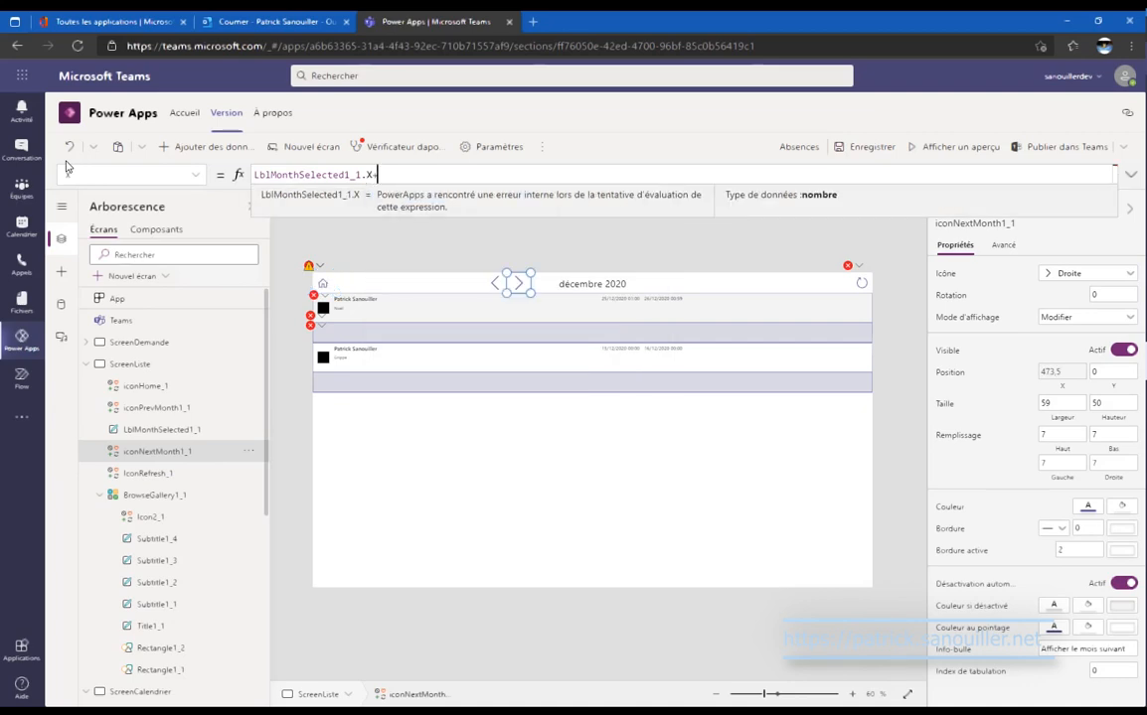
key(ctrl+v)
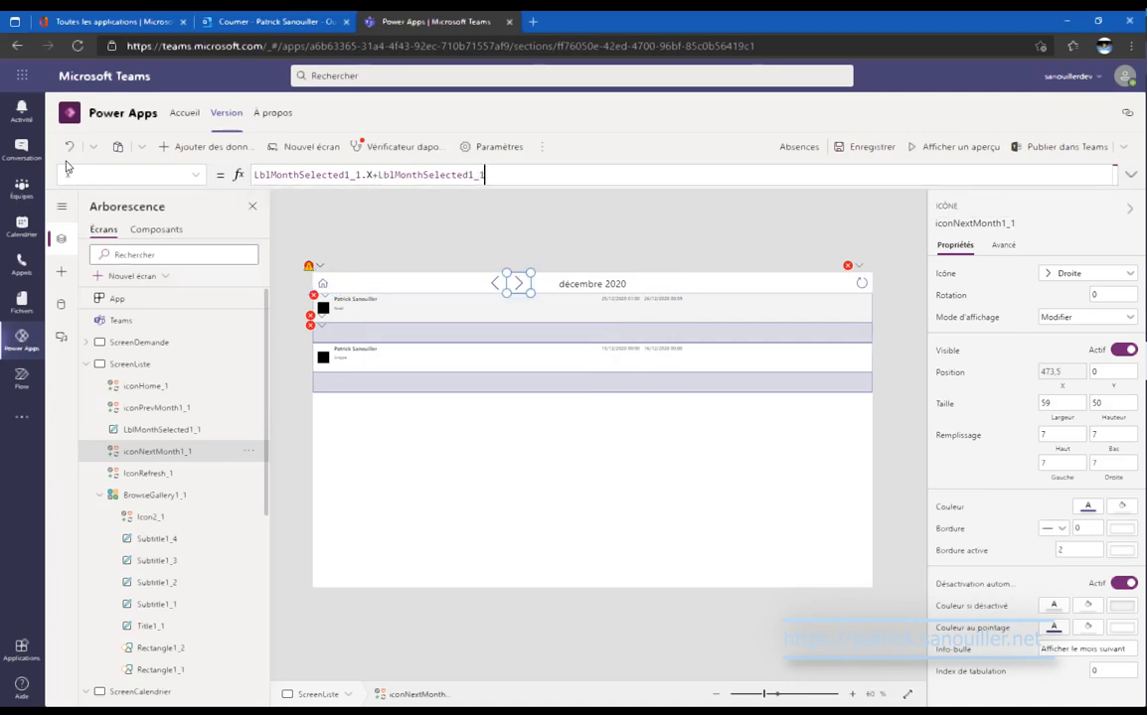
text(.)
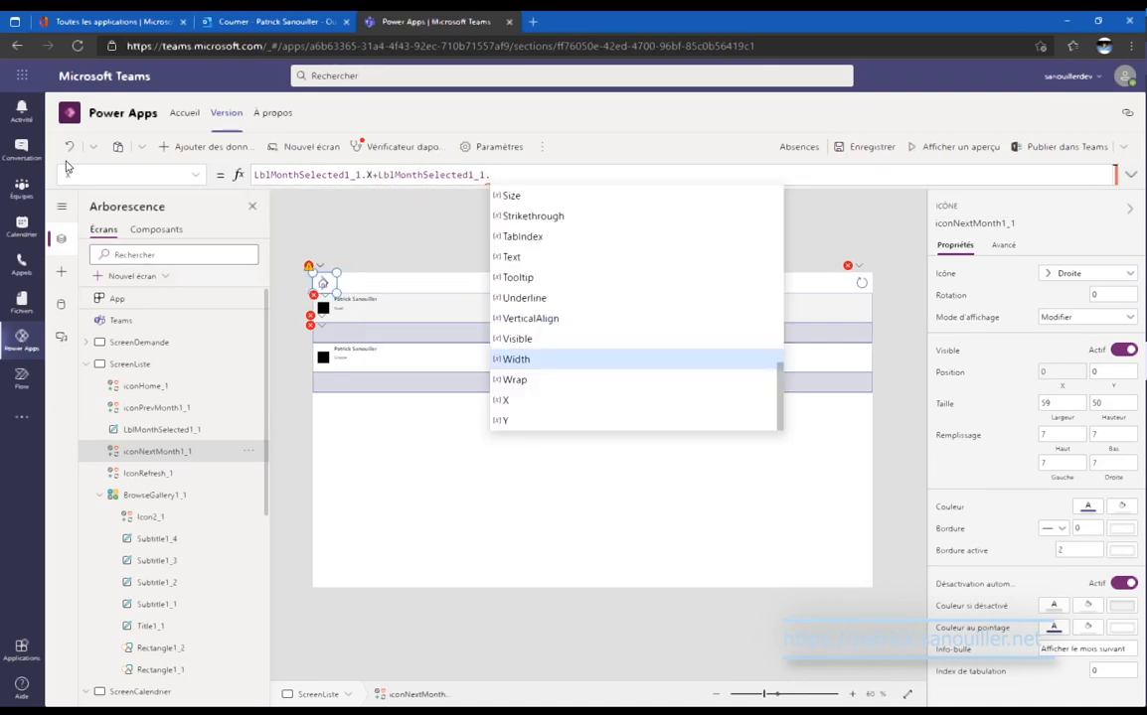
text(LblMonthSelected1_1)
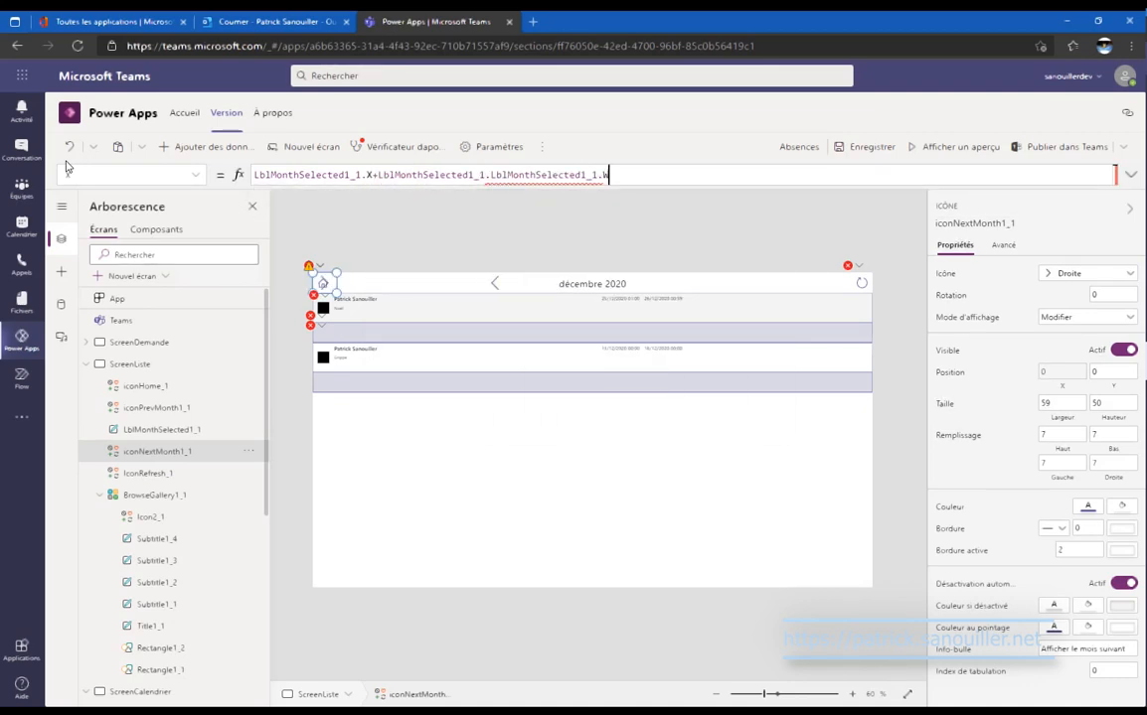
text(.Width)
key(shift+Return)
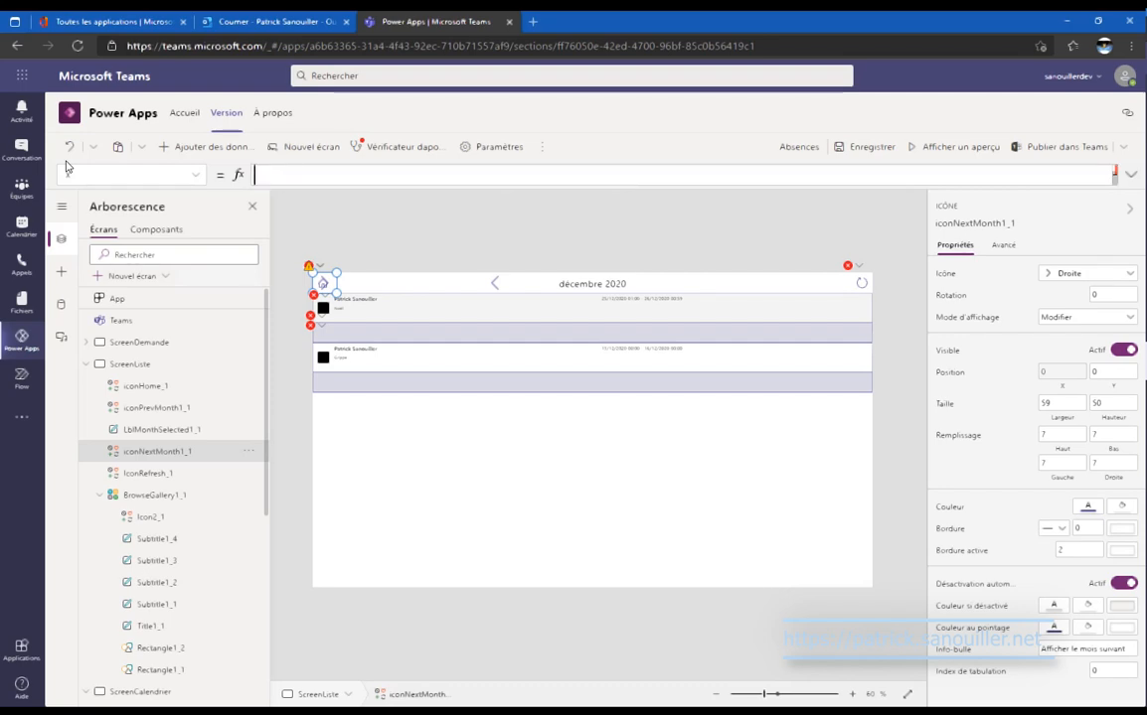
Remove the stray empty line and the duplicated label reference from the next-month X formula.
key(BackSpace)
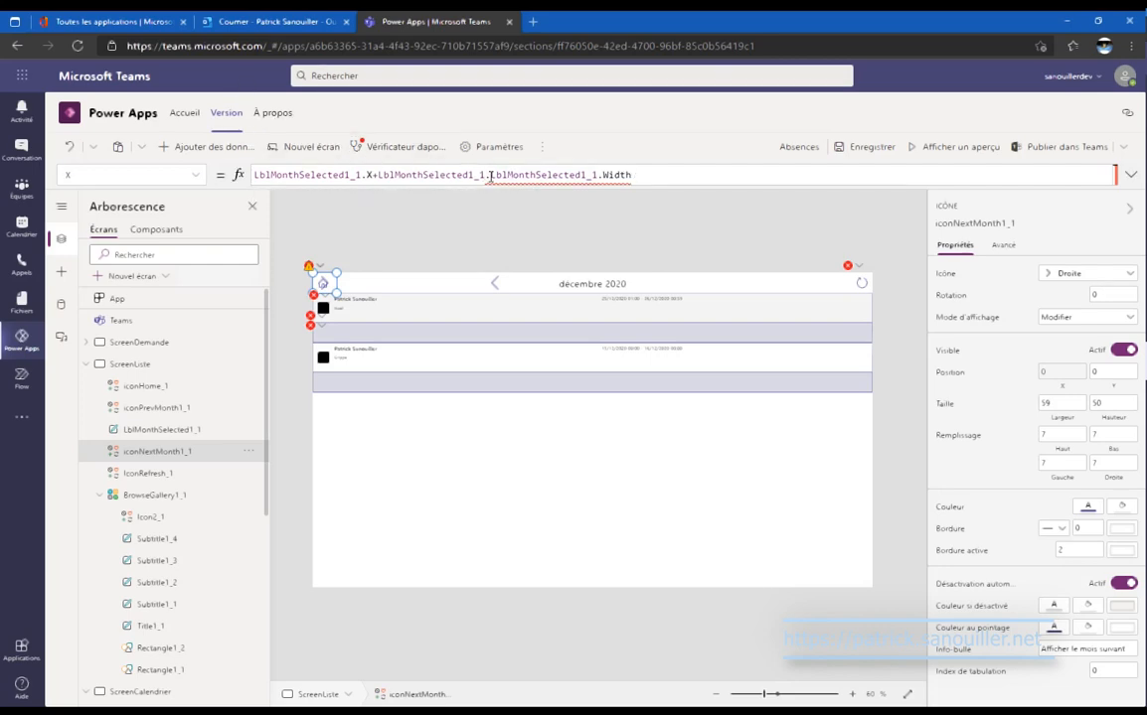
drag(490, 176, 603, 174)
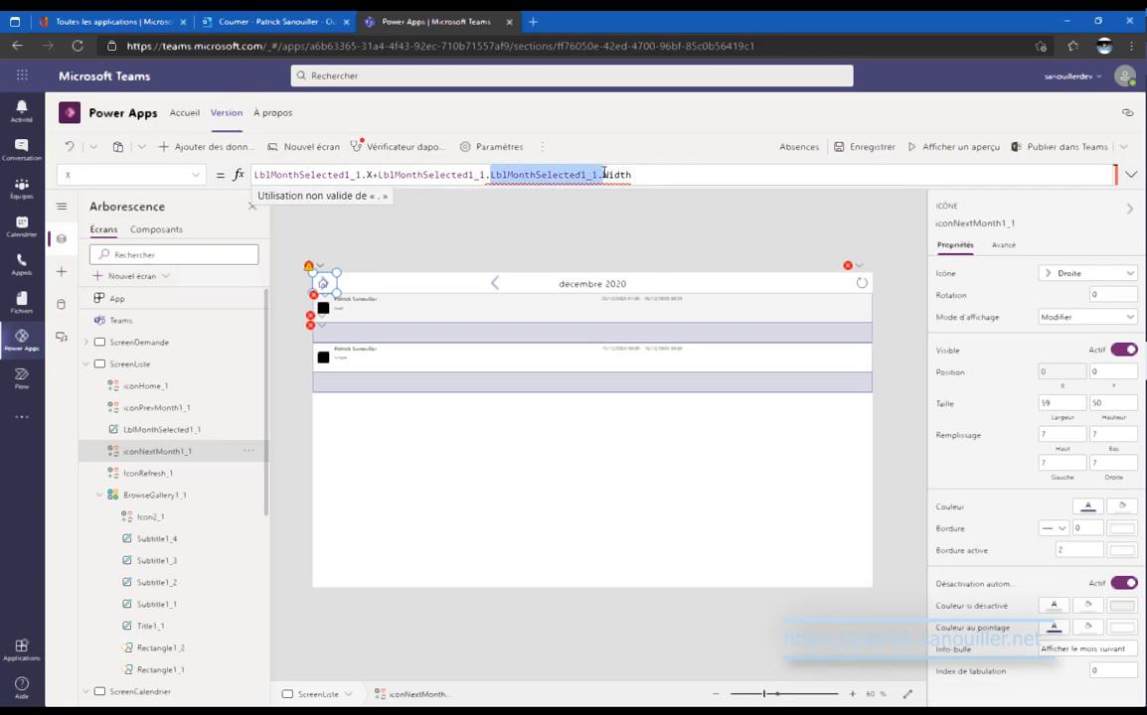
key(BackSpace)
Select the IconRefresh_1 refresh icon and clear its invalid TexteRecharger tooltip formula.
click(860, 282)
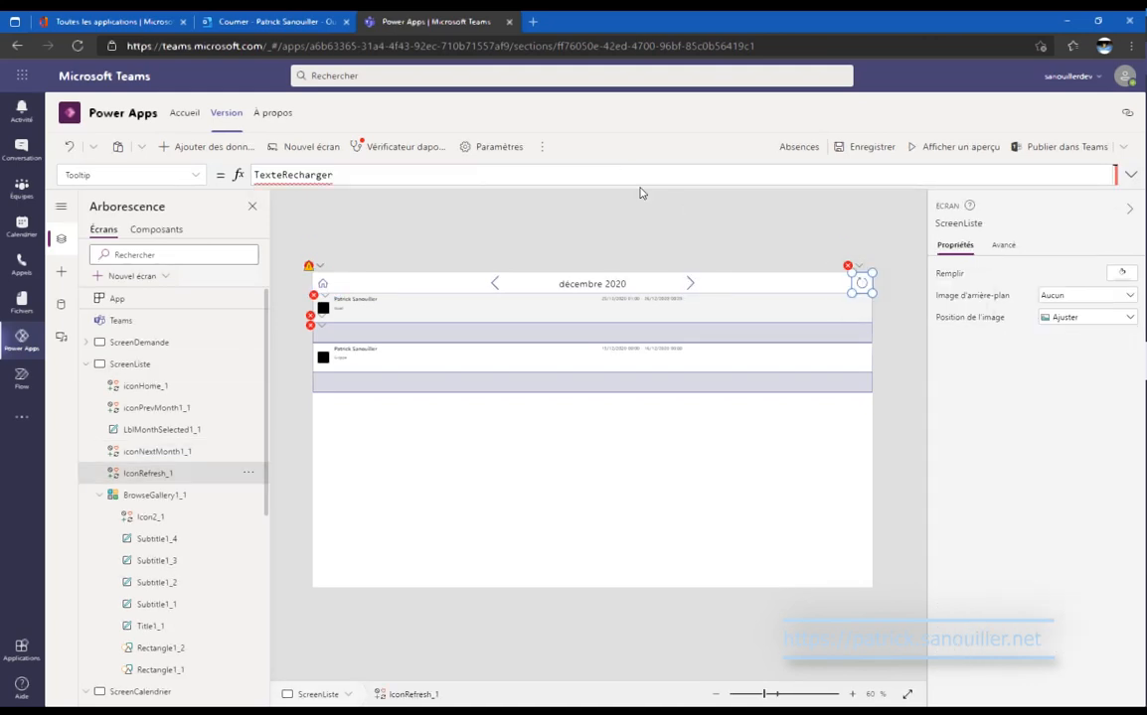
drag(370, 177, 240, 175)
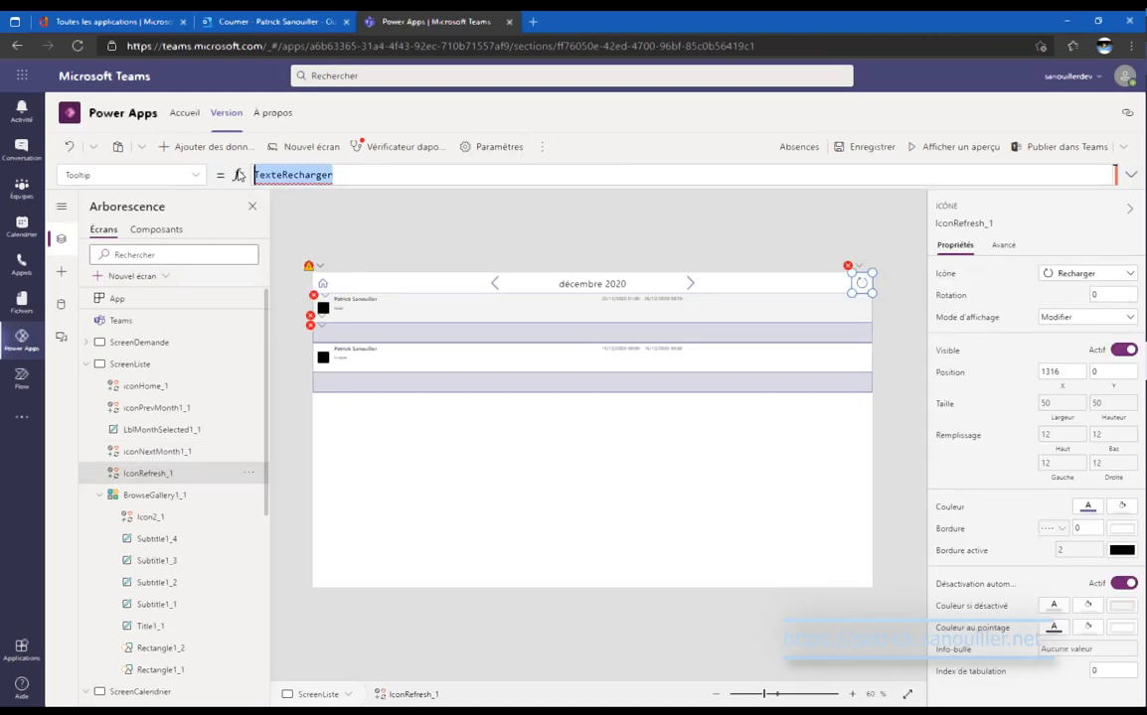
key(BackSpace)
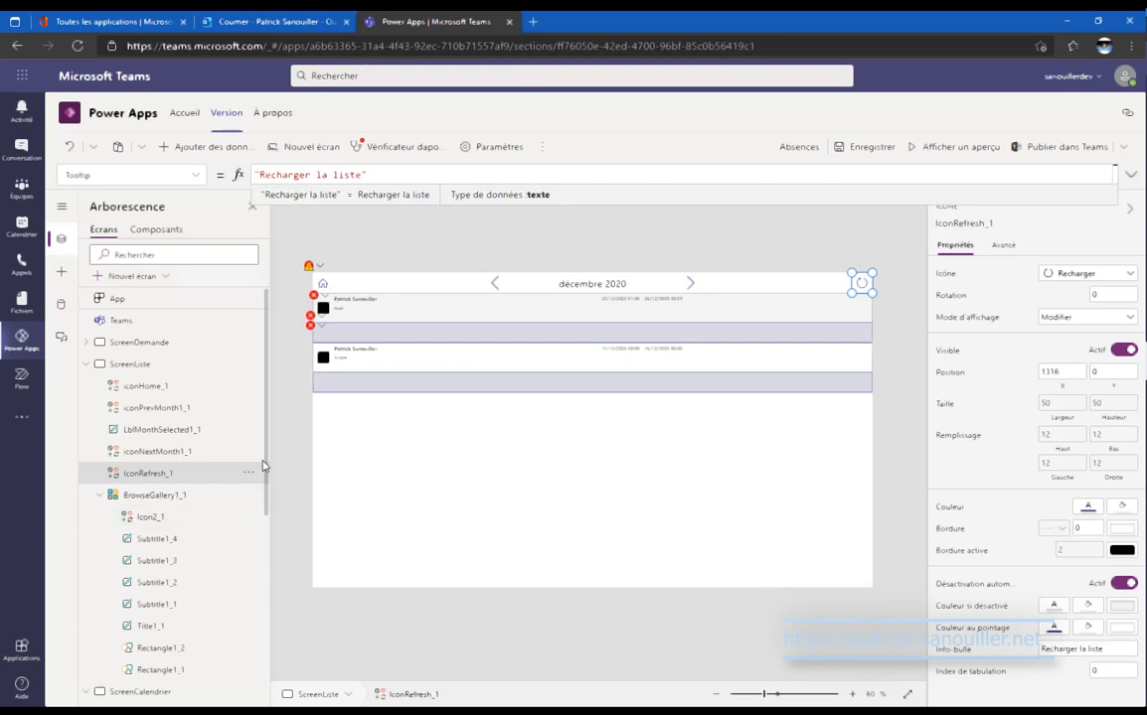
scroll(196, 447, down, 3)
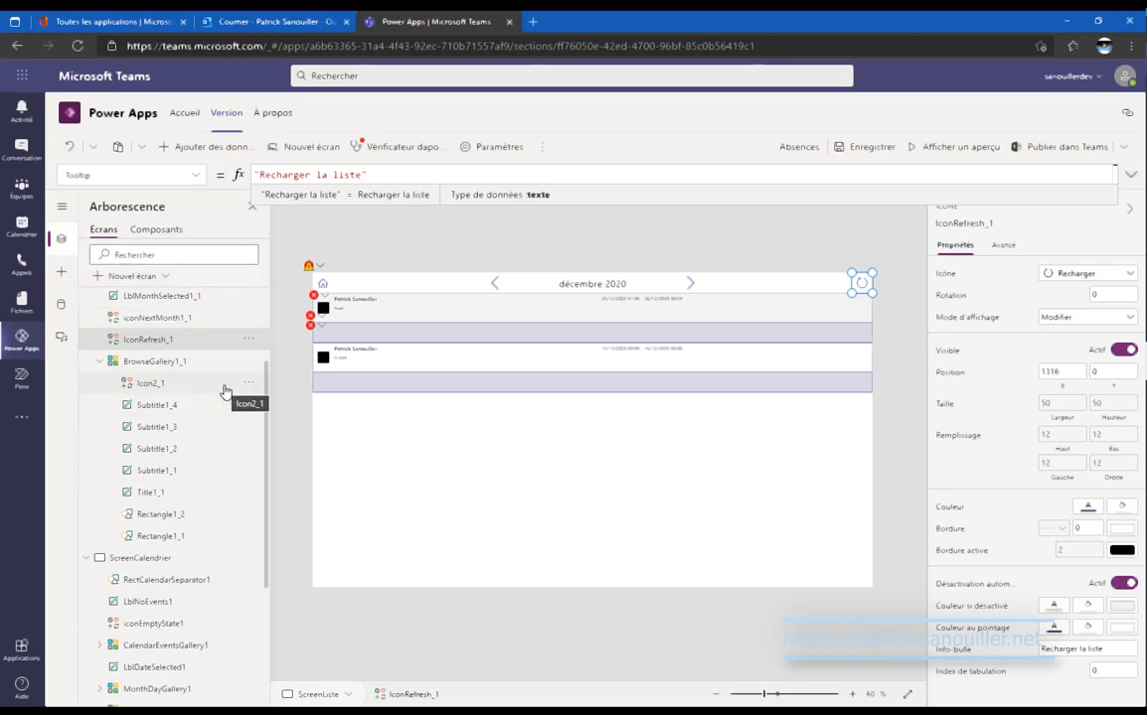
scroll(213, 377, up, 3)
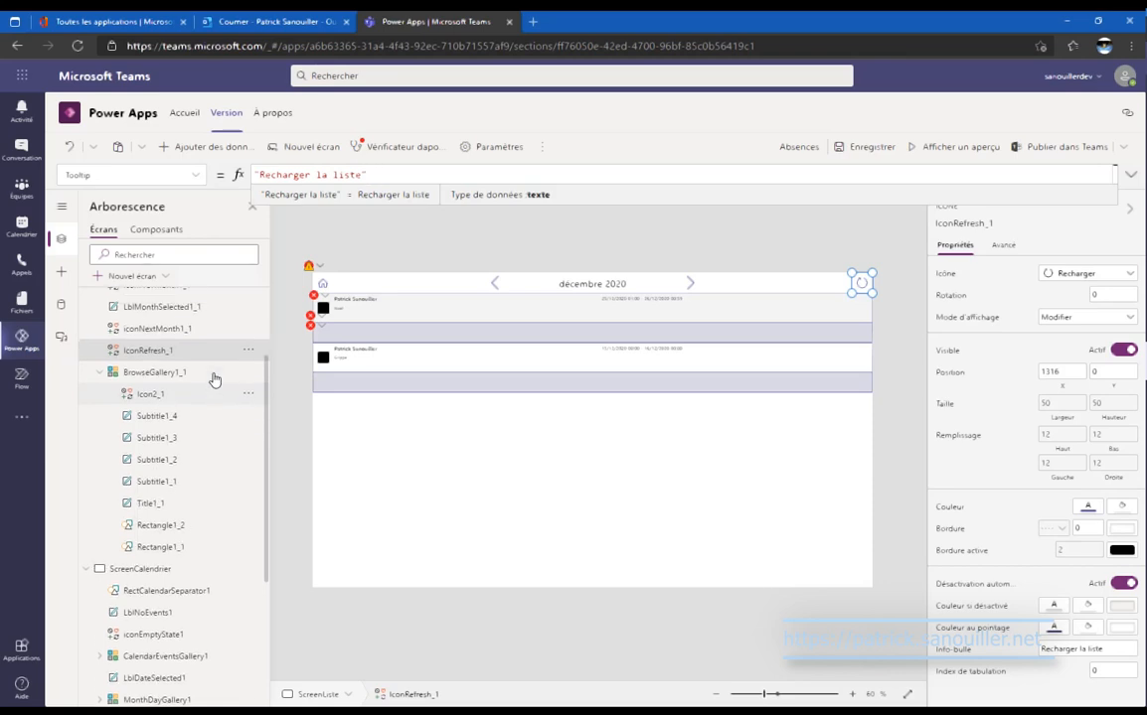
Paste the category circle from ScreenDemande's absences gallery into the ScreenListe gallery.
click(210, 348)
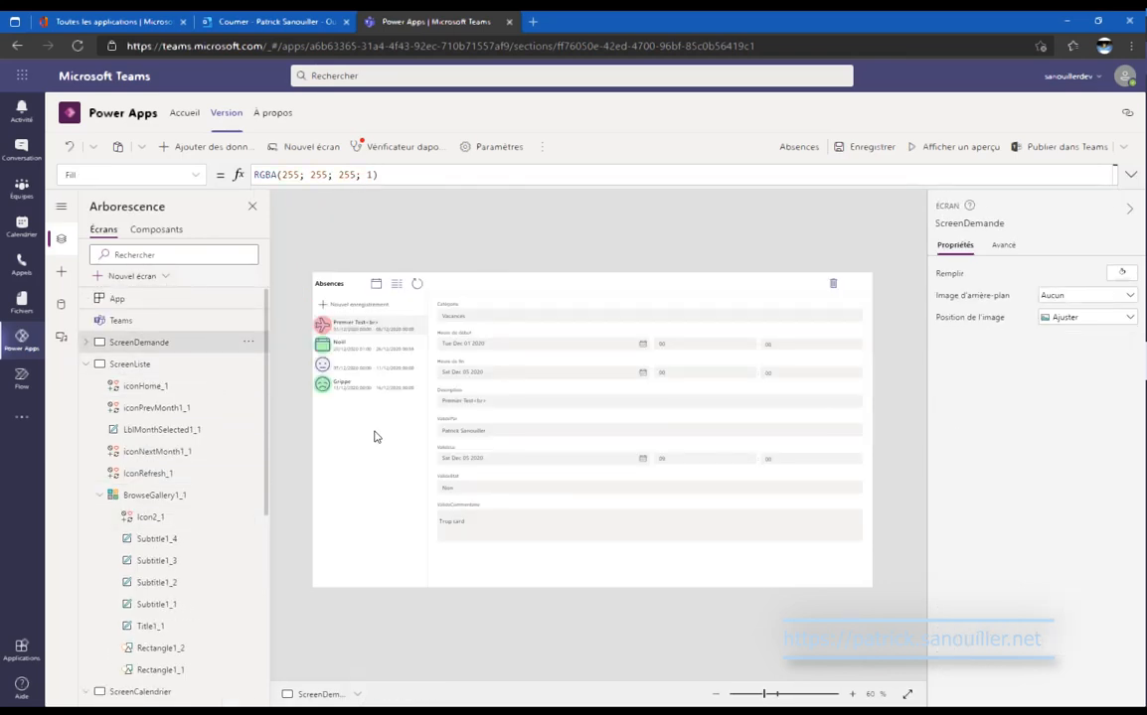
click(376, 437)
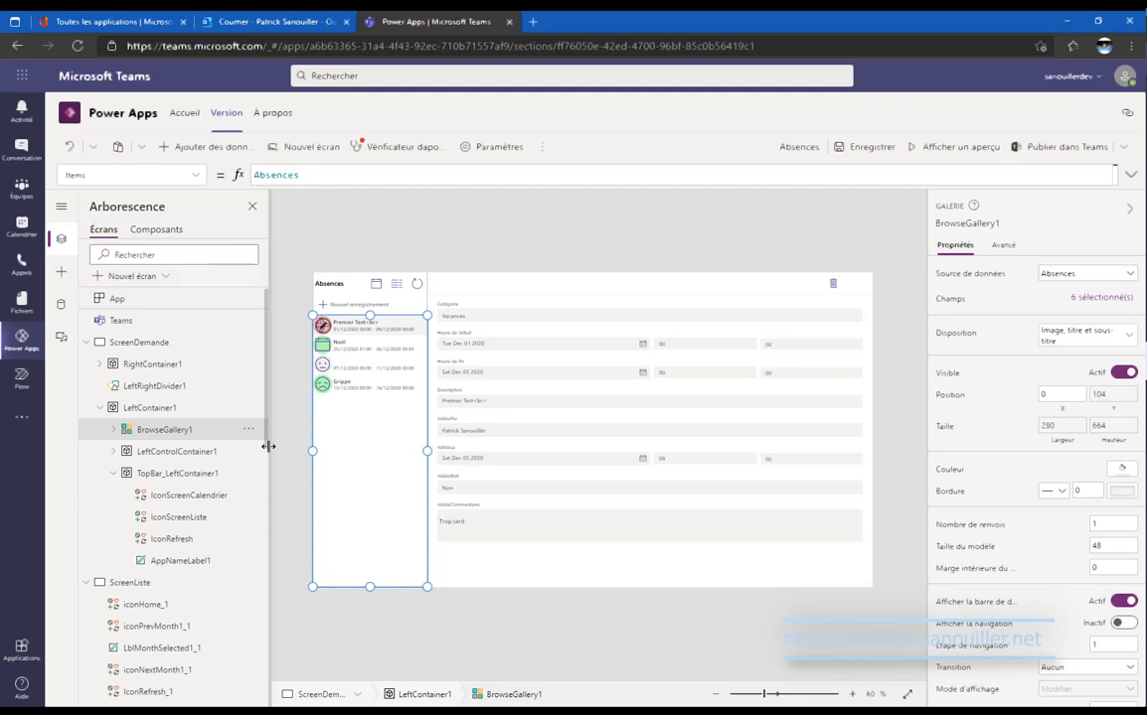
click(113, 430)
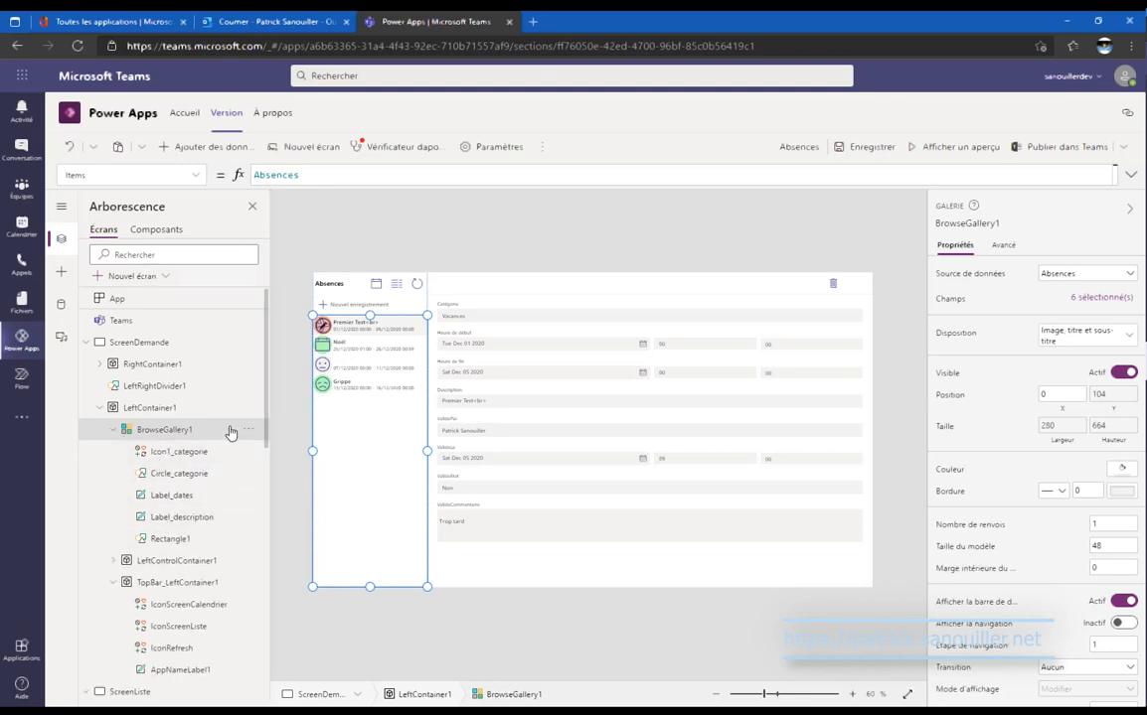
scroll(230, 432, down, 10)
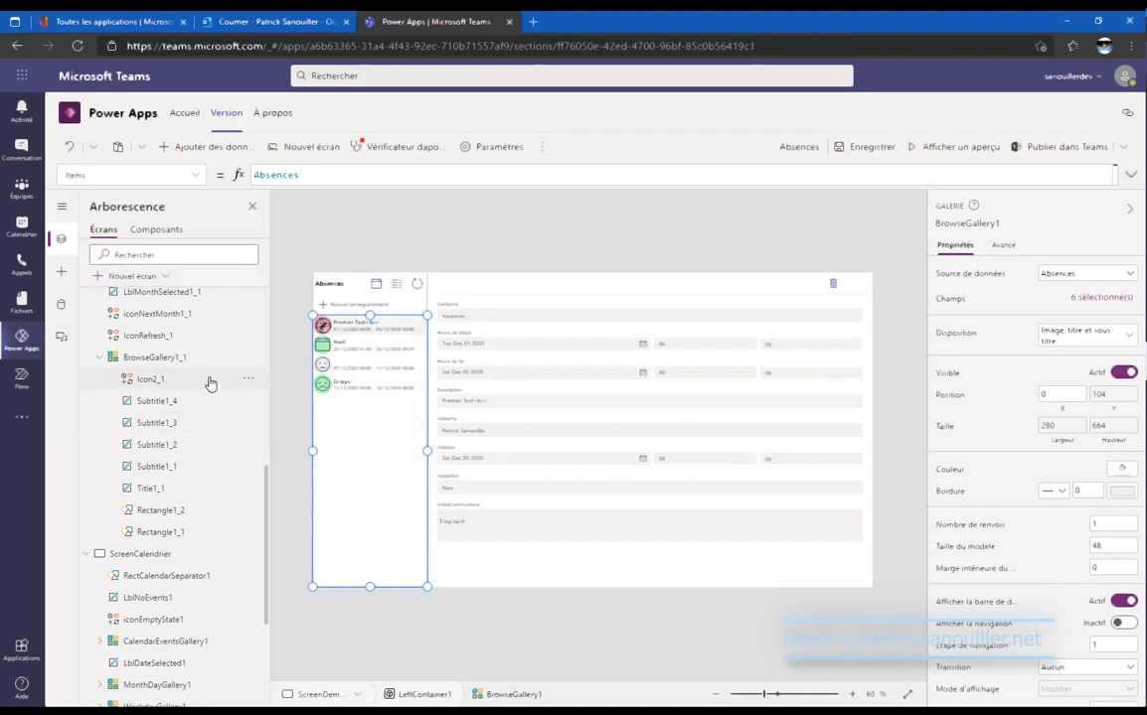
click(151, 378)
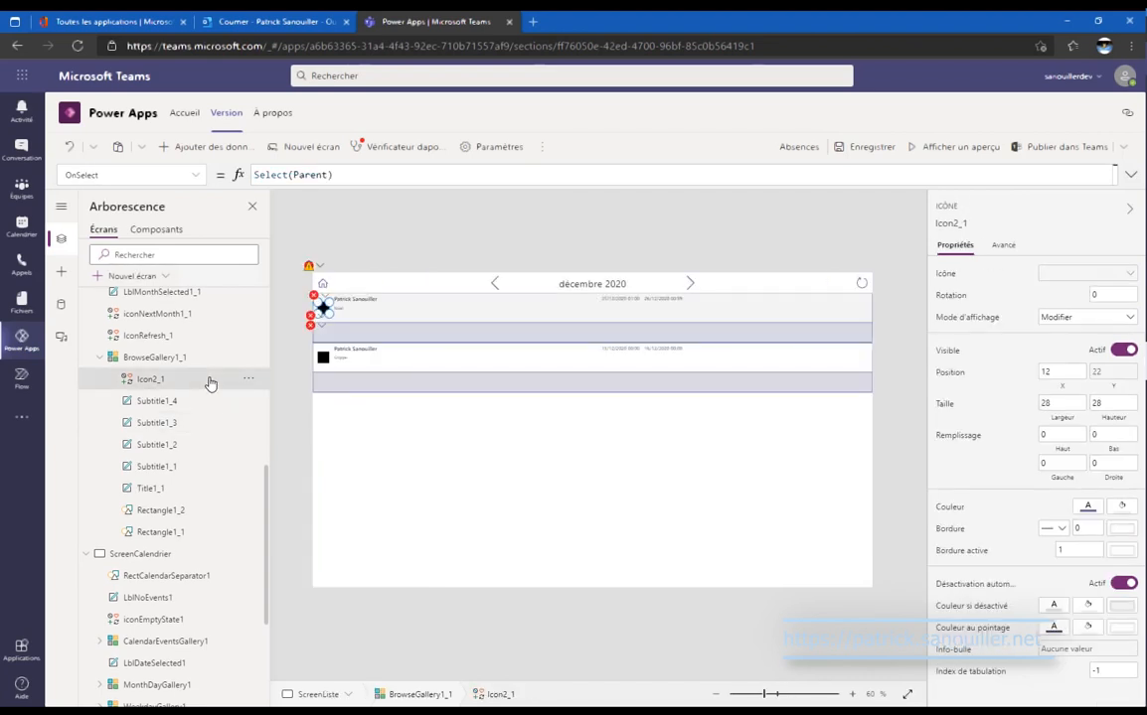
key(ctrl+v)
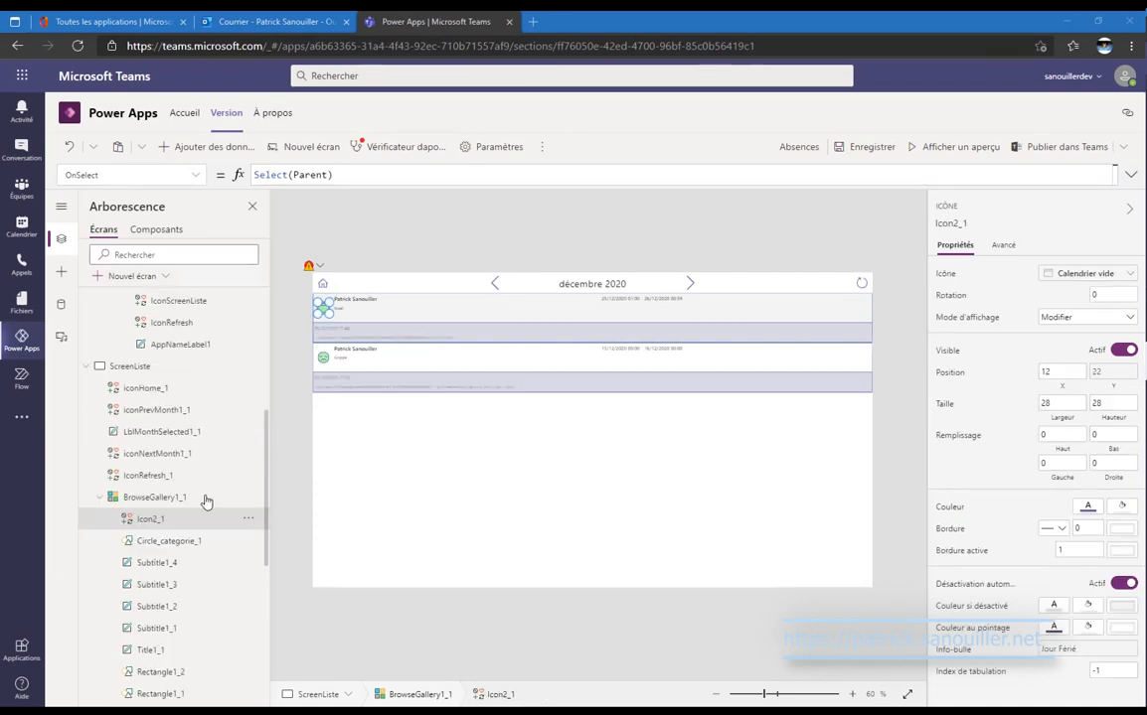
Review the row icon's Icon formula, a Switch on Catégorie, in the expanded formula bar.
scroll(159, 511, down, 3)
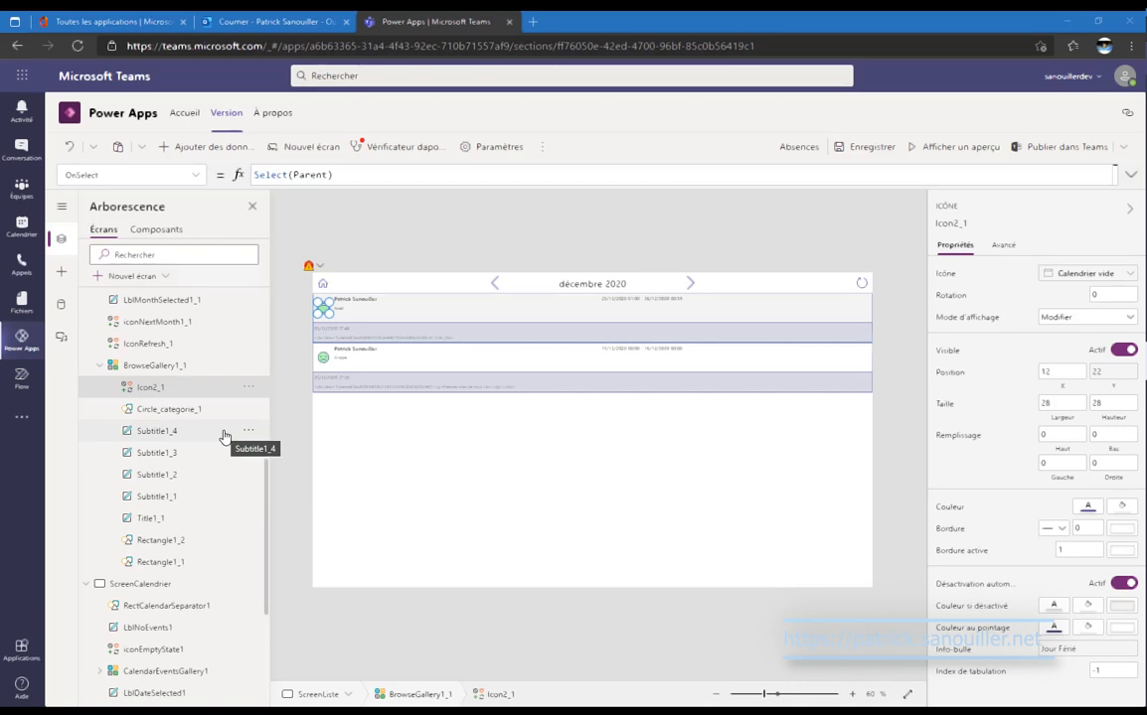
click(169, 175)
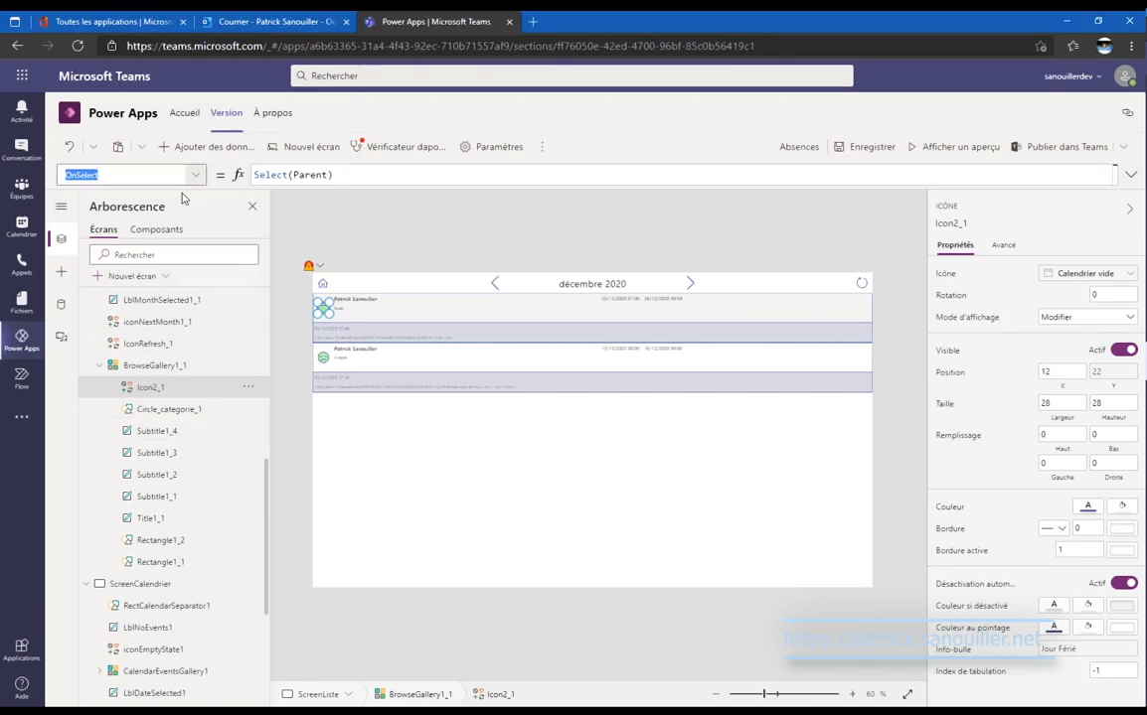
scroll(171, 300, down, 5)
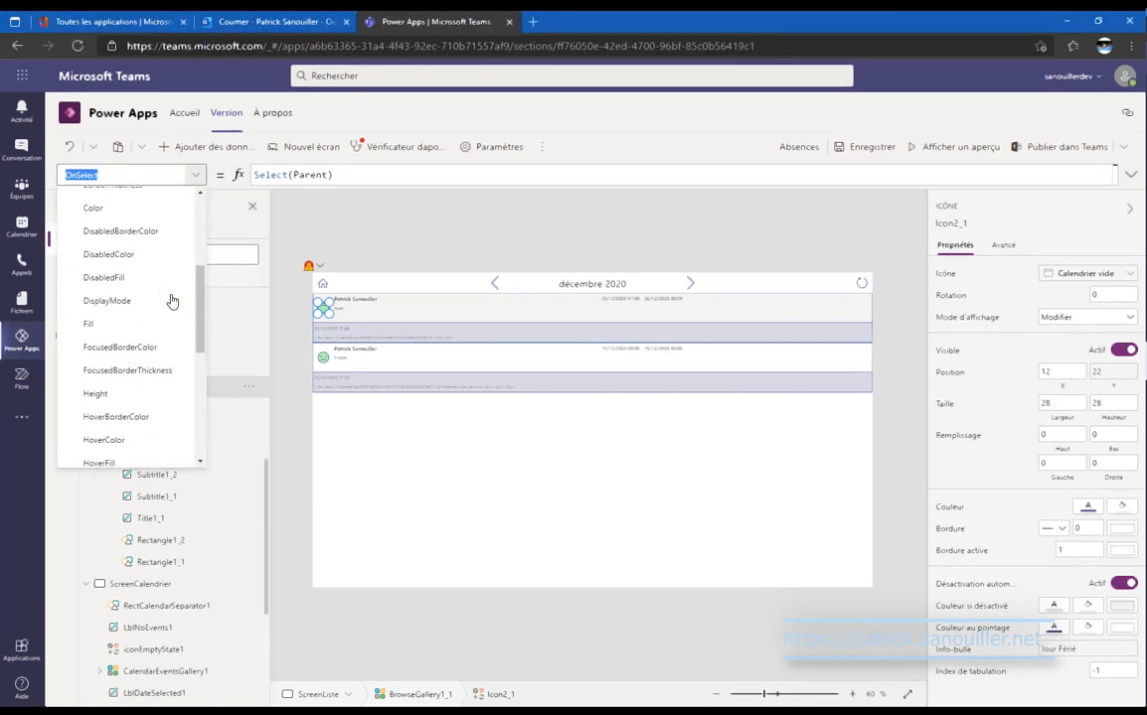
click(150, 356)
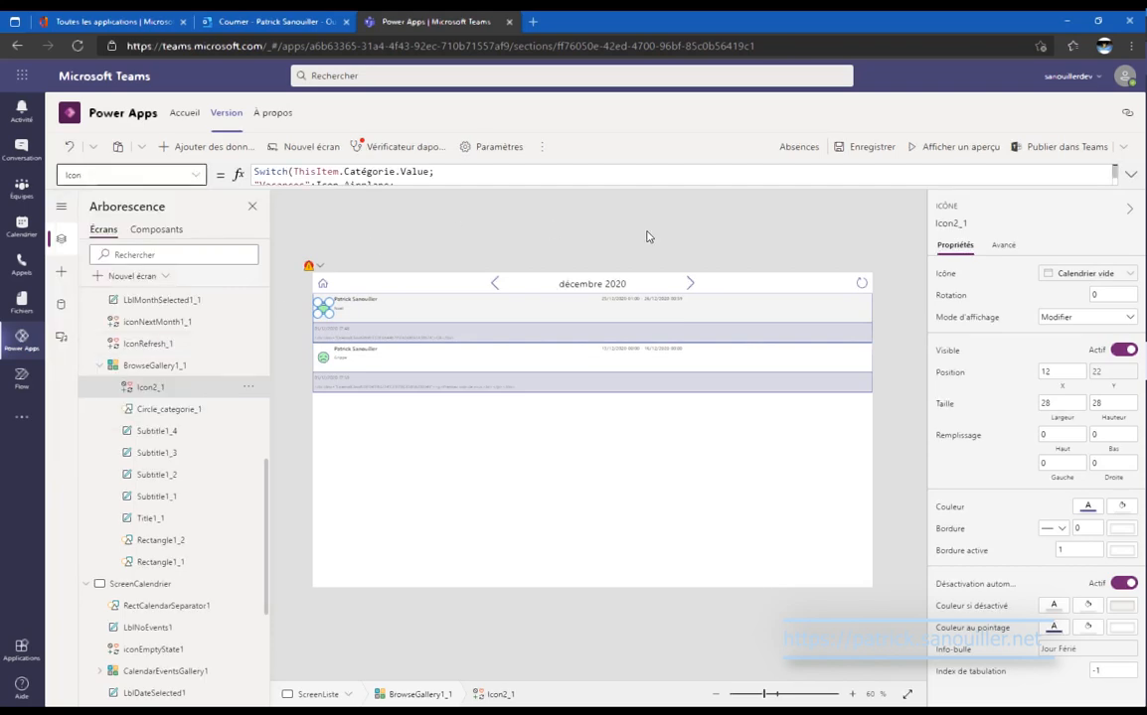
click(1128, 174)
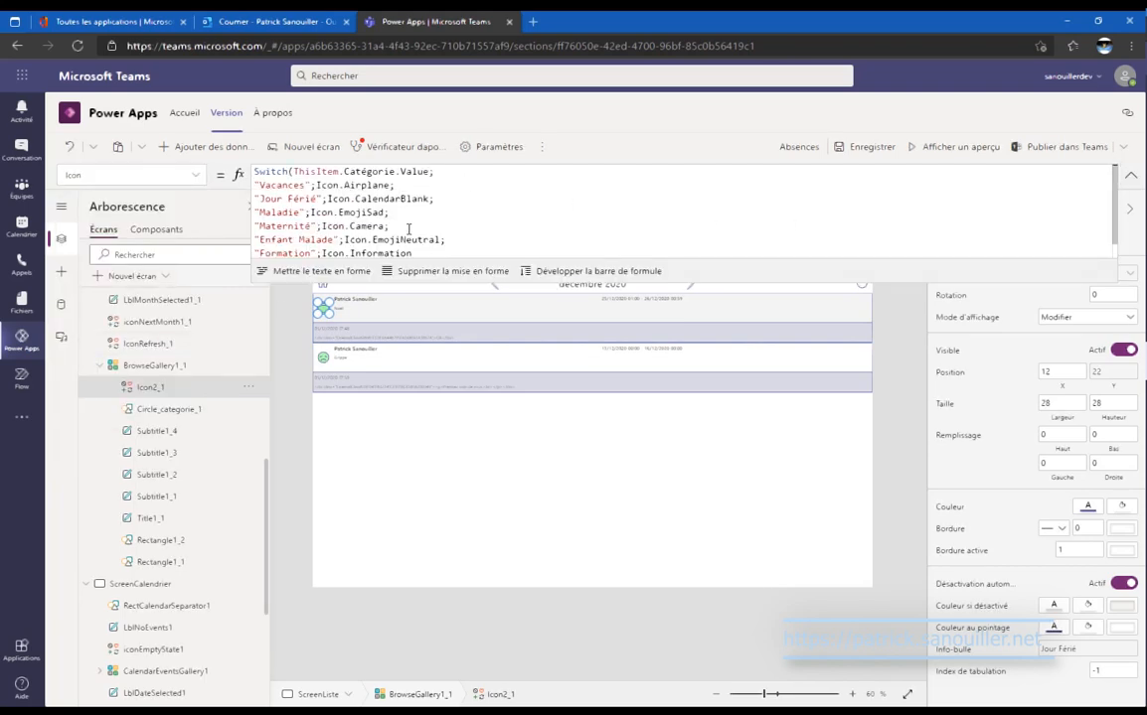
scroll(407, 230, down, 1)
scroll(408, 229, up, 1)
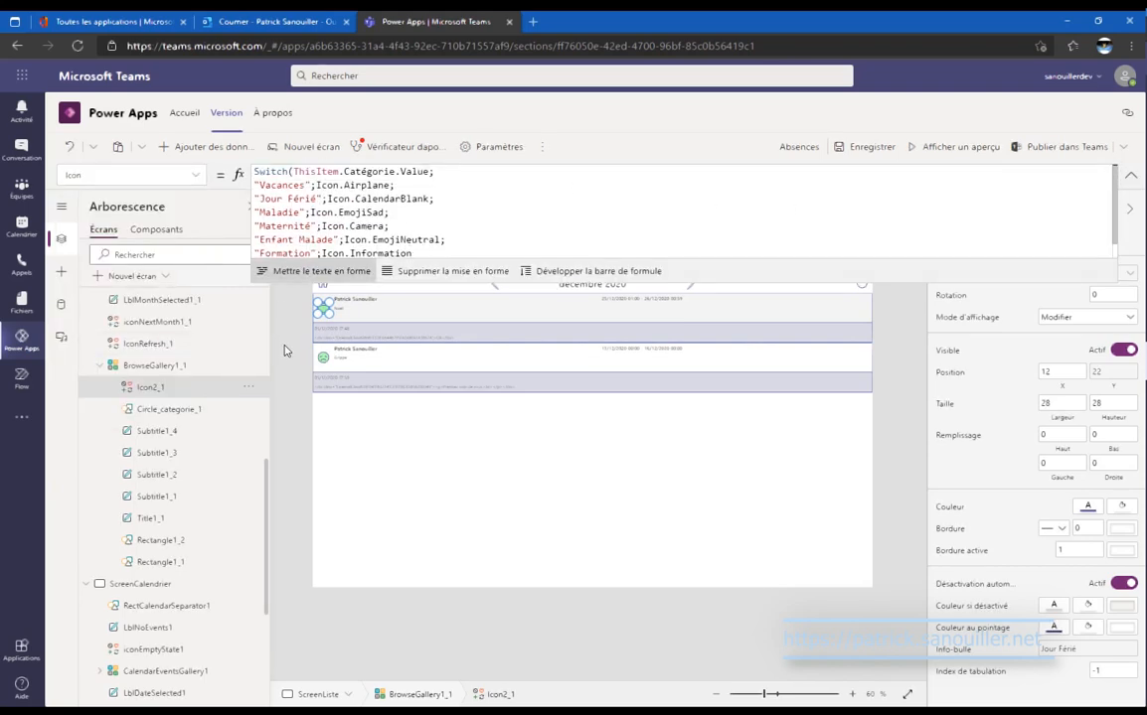
Check Circle_categorie_1's Fill formula, which switches colour on ValideEtat.
click(166, 410)
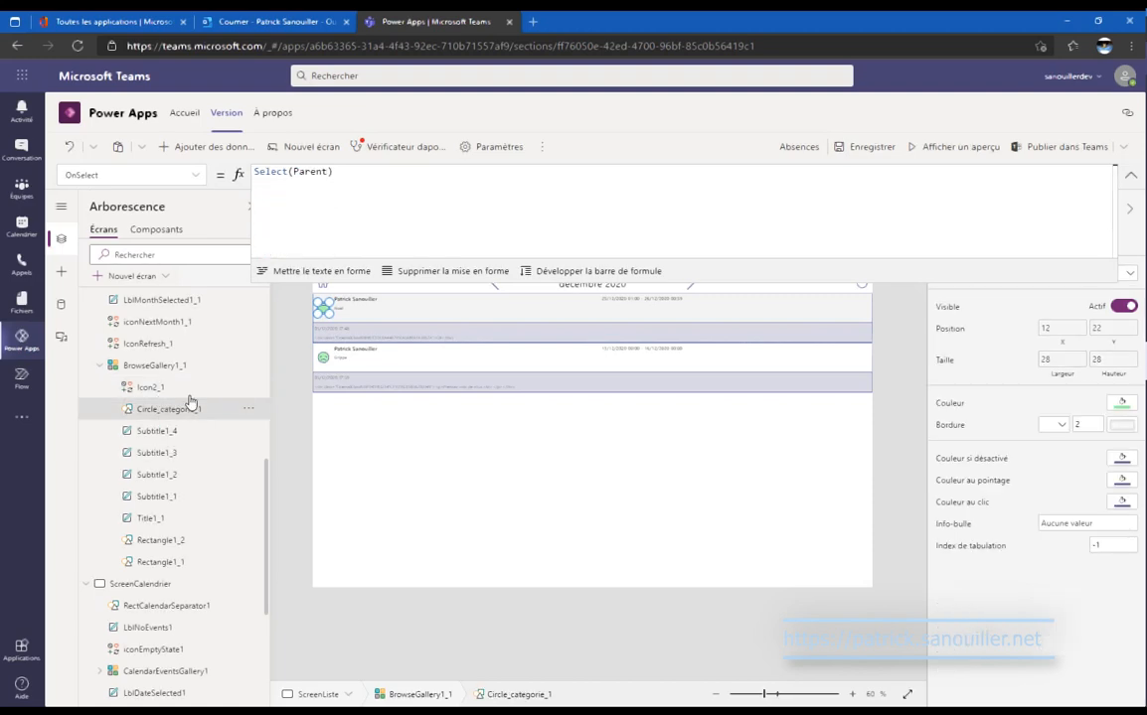
click(197, 175)
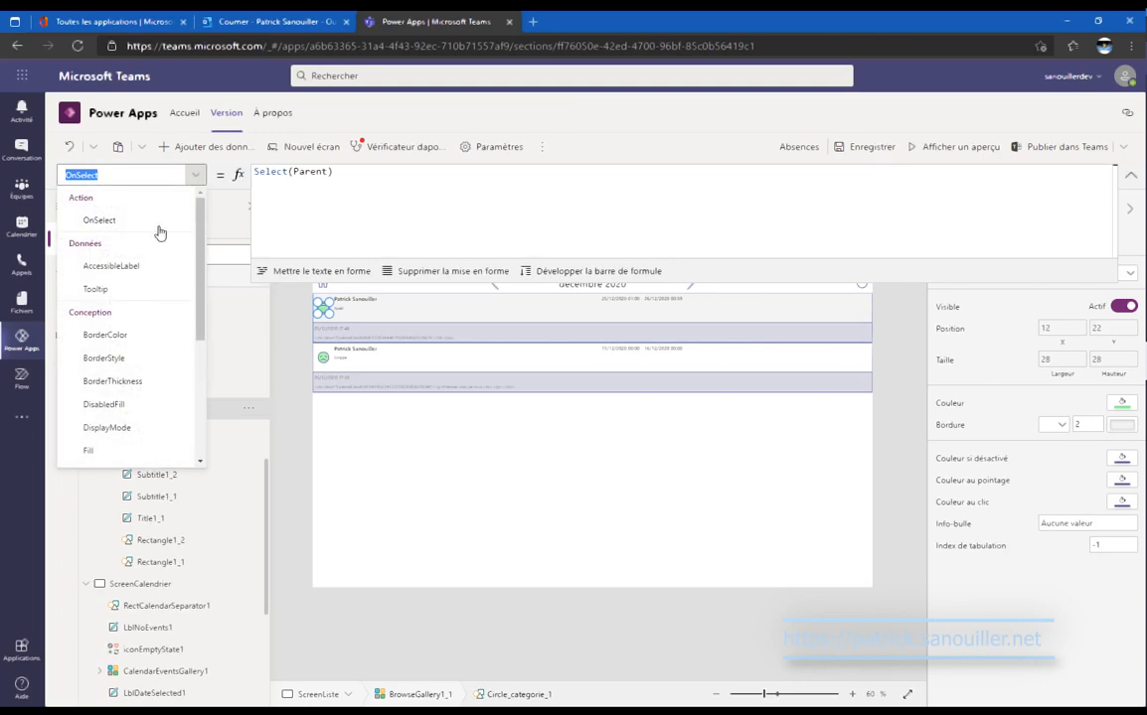
scroll(171, 283, down, 1)
scroll(164, 293, down, 1)
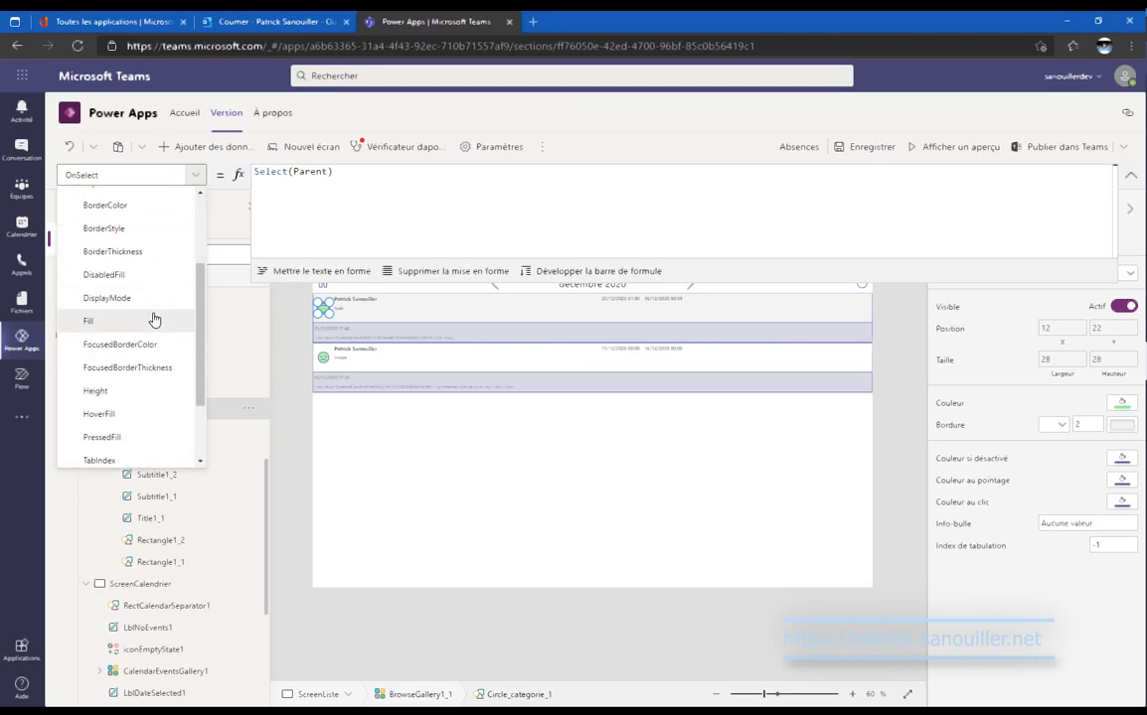
click(156, 322)
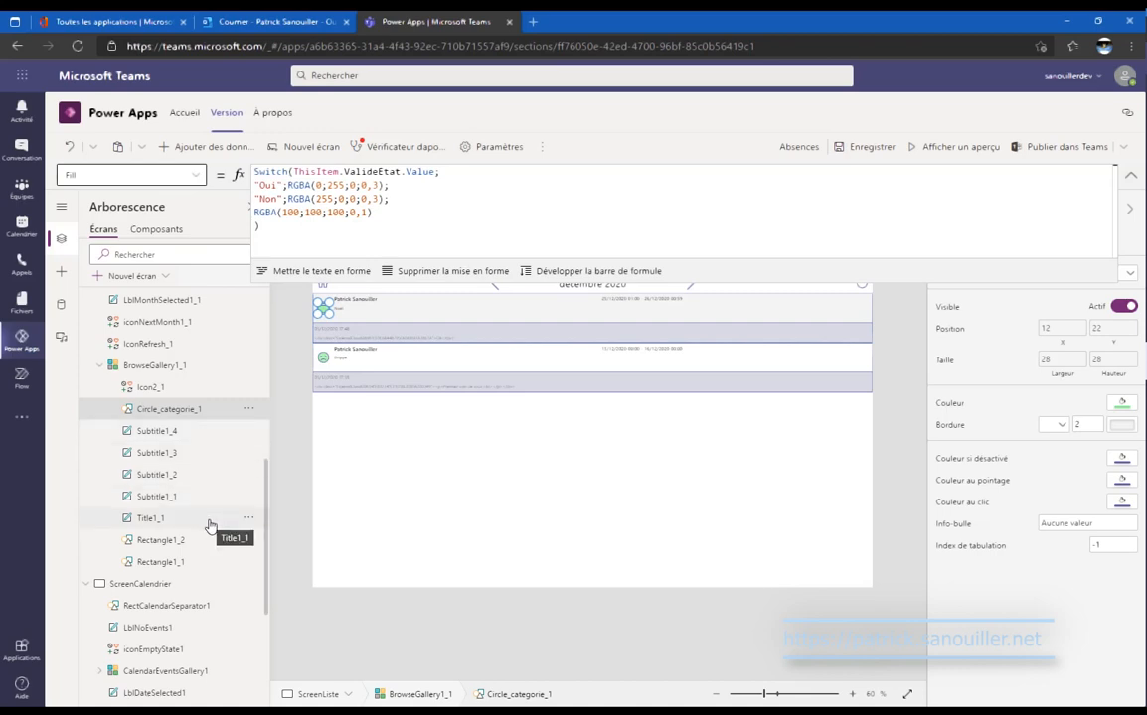
click(1129, 177)
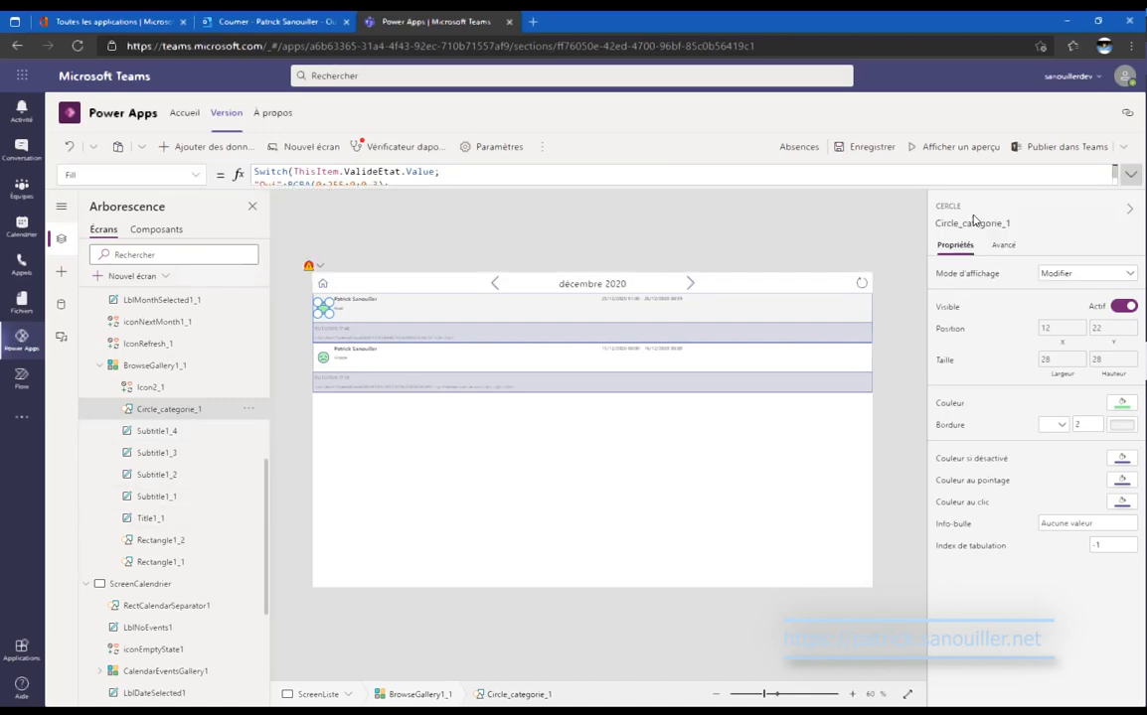
click(190, 543)
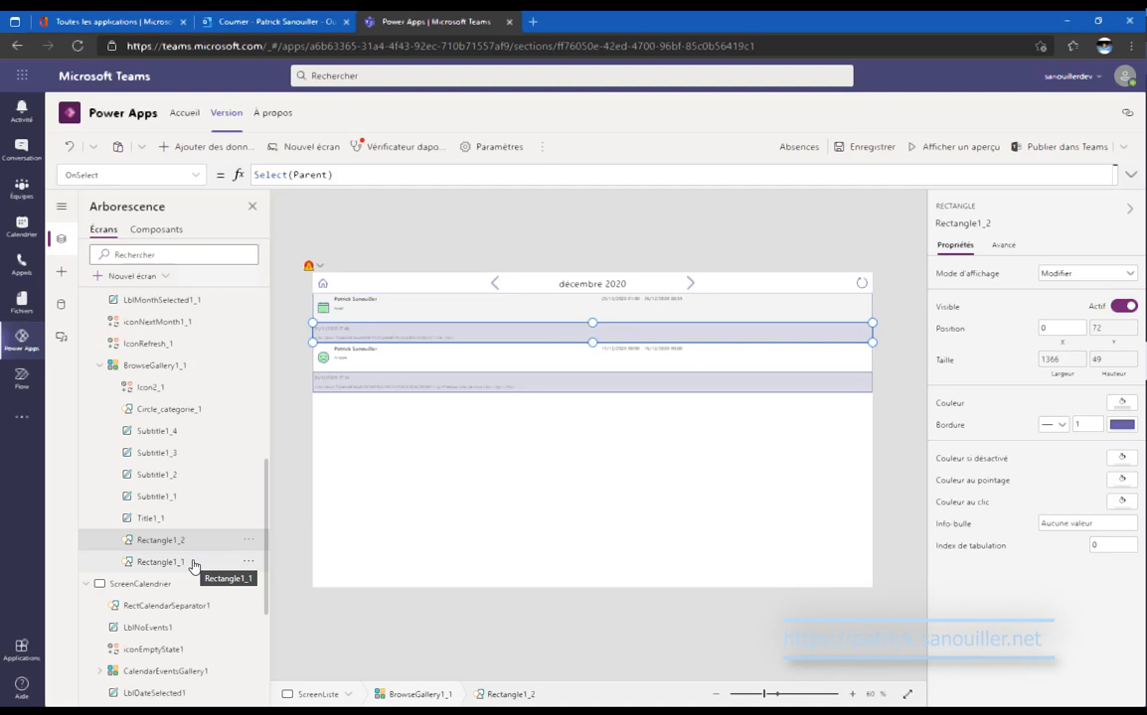
click(192, 563)
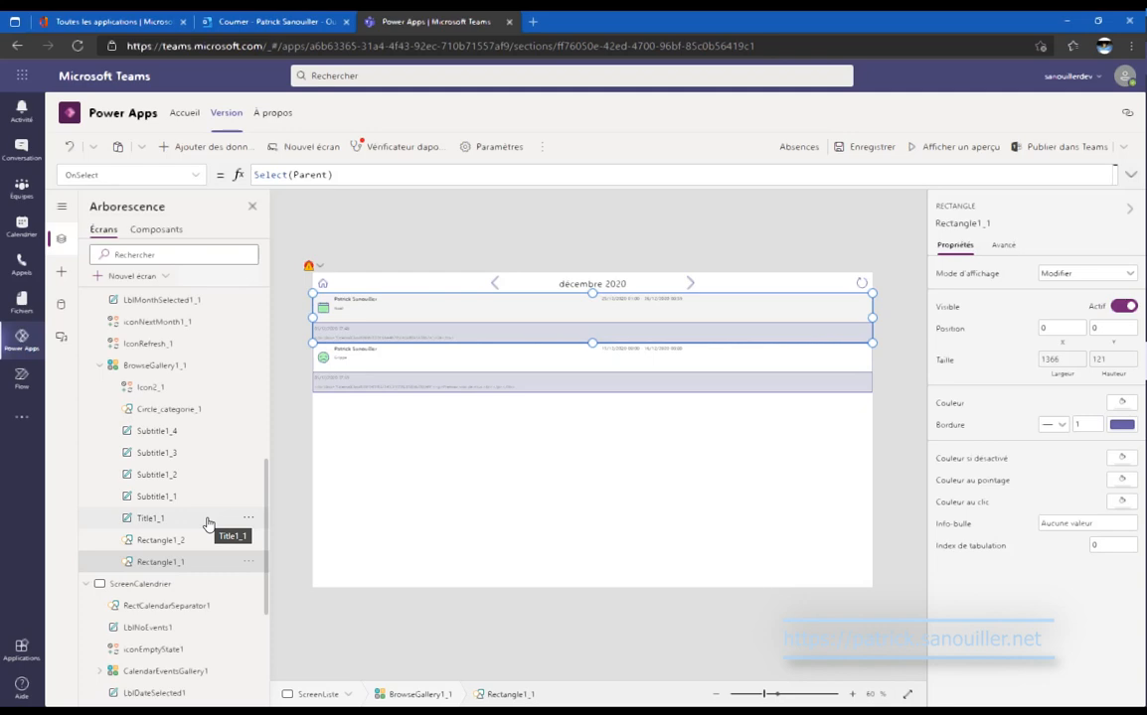
click(208, 523)
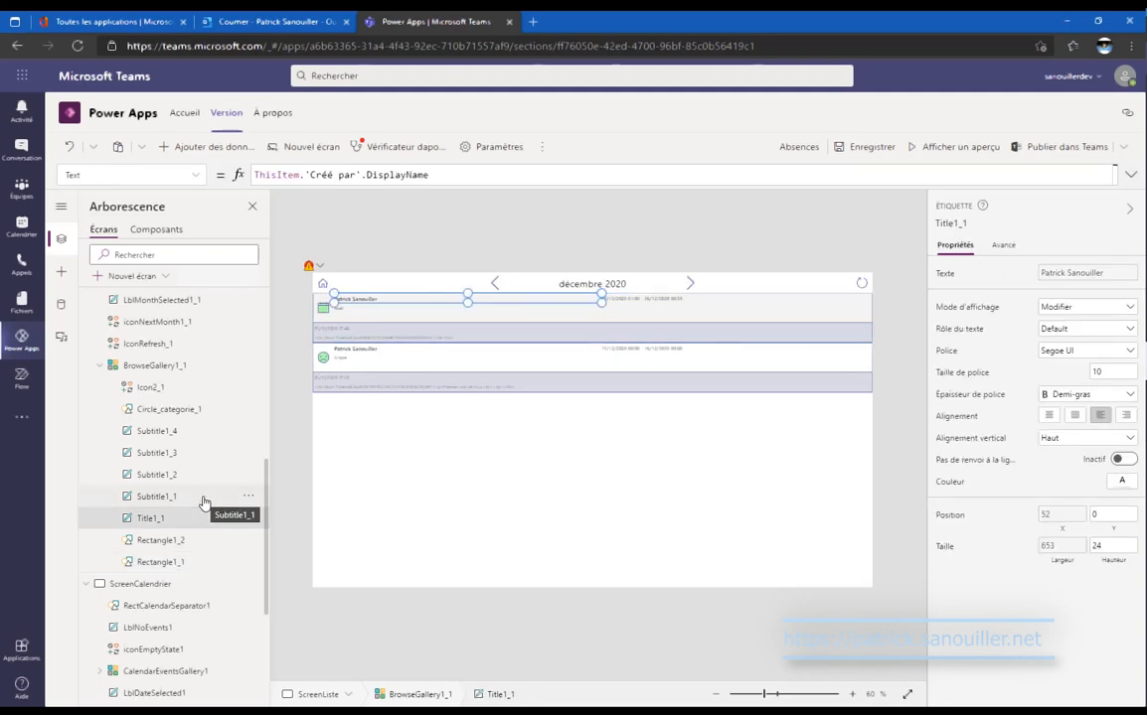
click(203, 497)
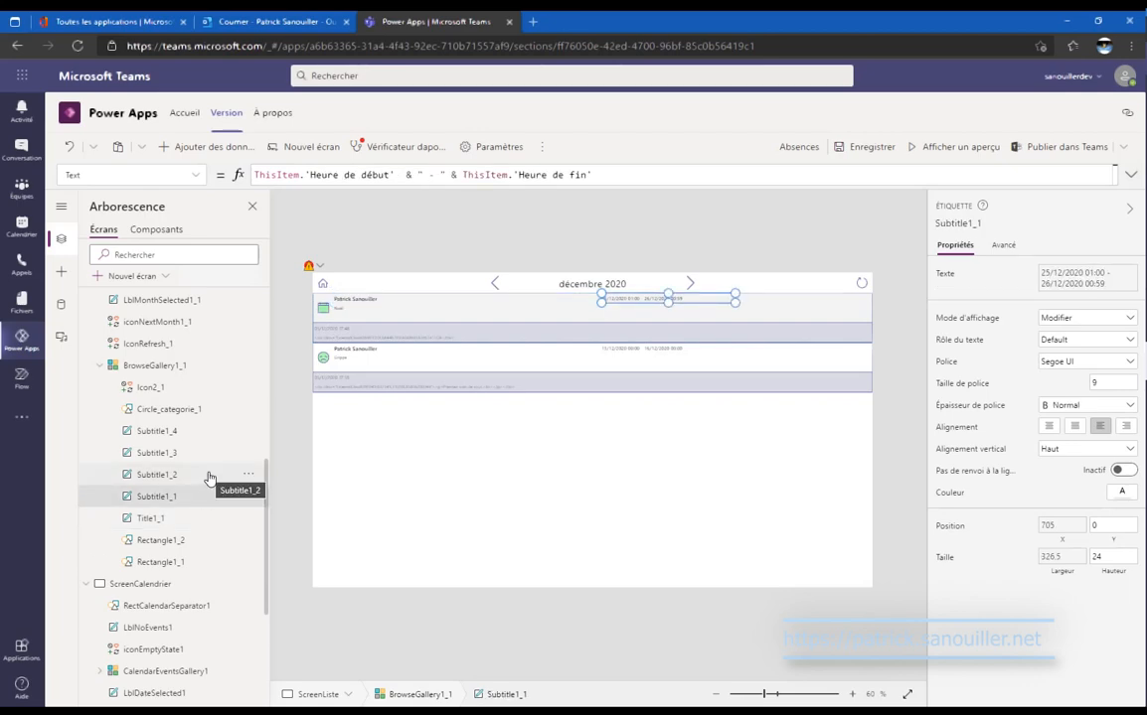
click(210, 479)
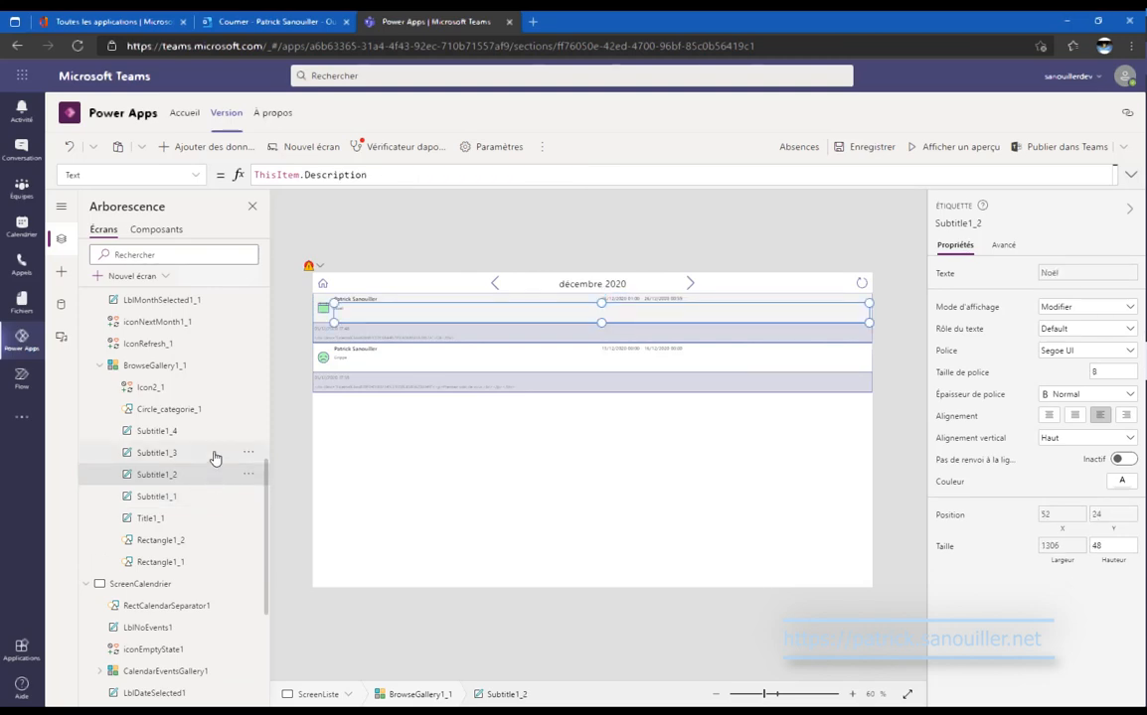
click(212, 456)
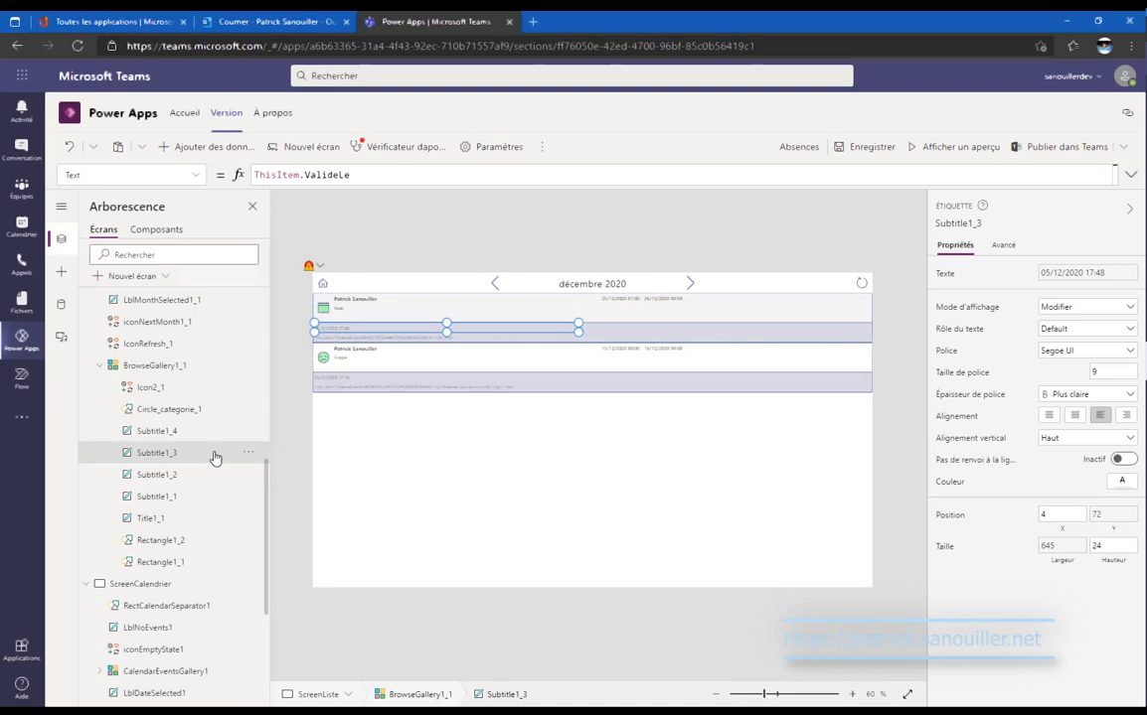
click(216, 439)
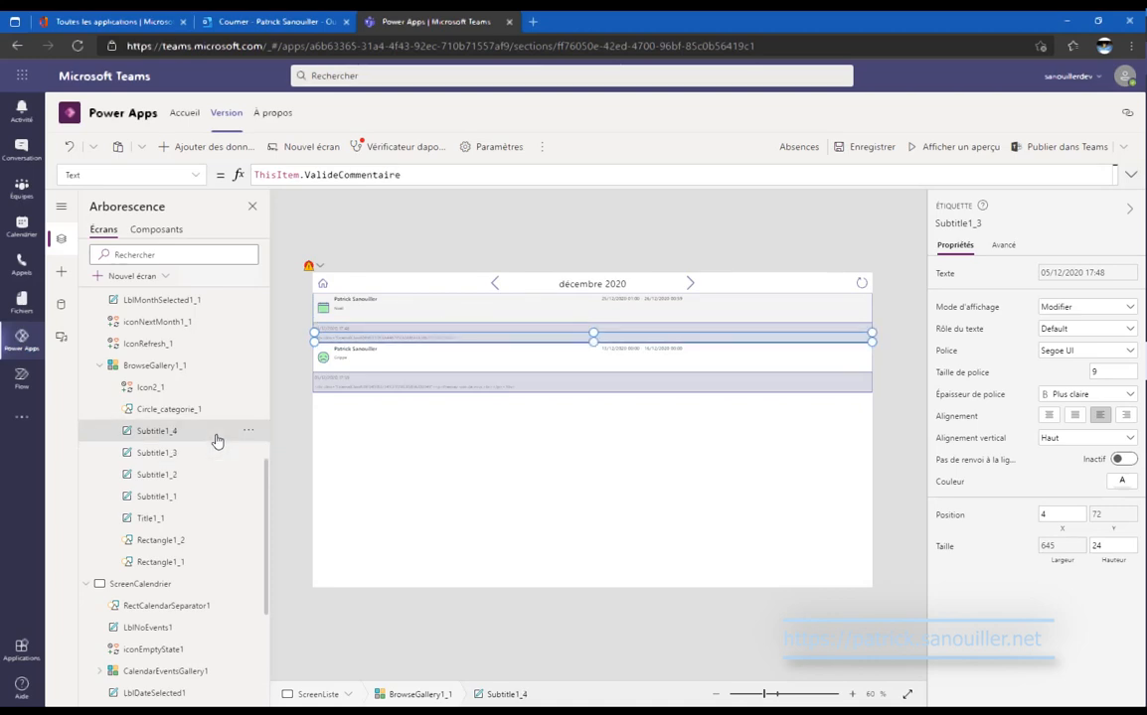
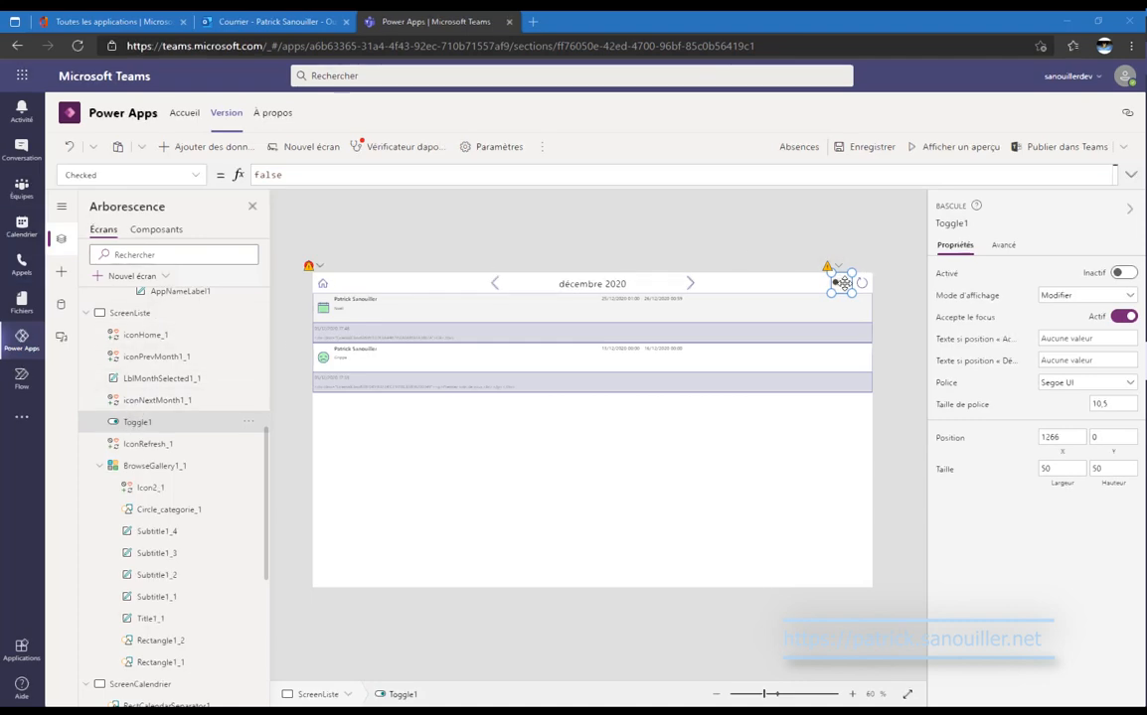
Review Toggle1's OnChange If/ClearCollect formula, then switch the validation toggle on.
click(196, 178)
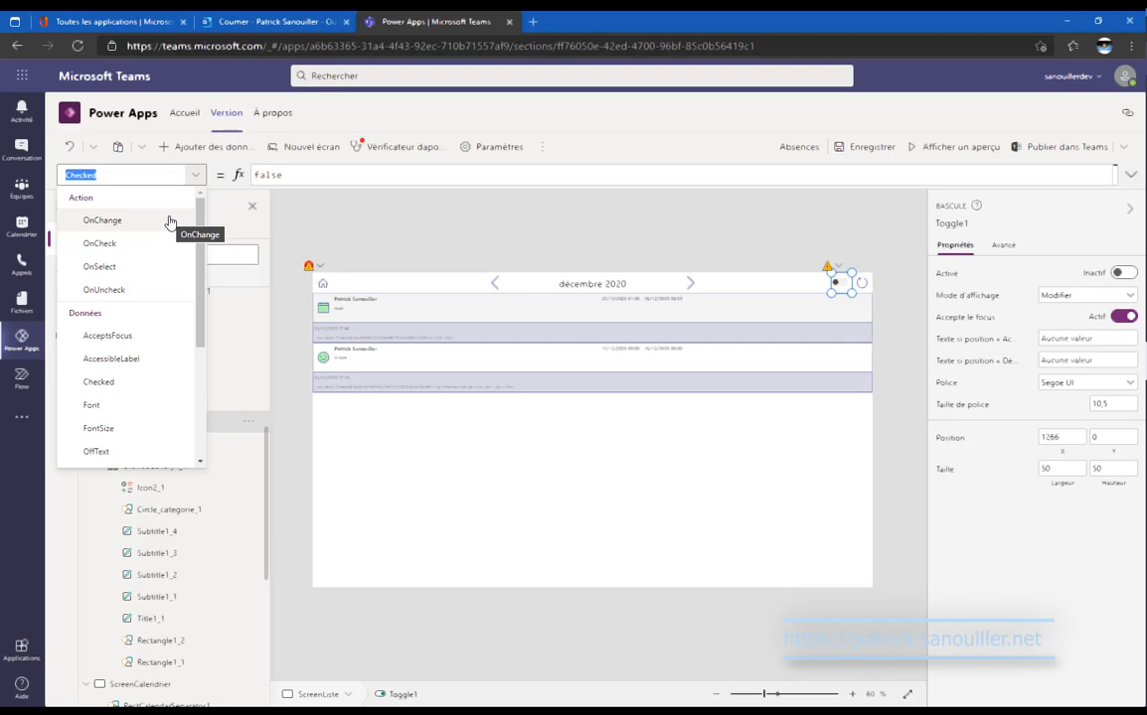
click(103, 220)
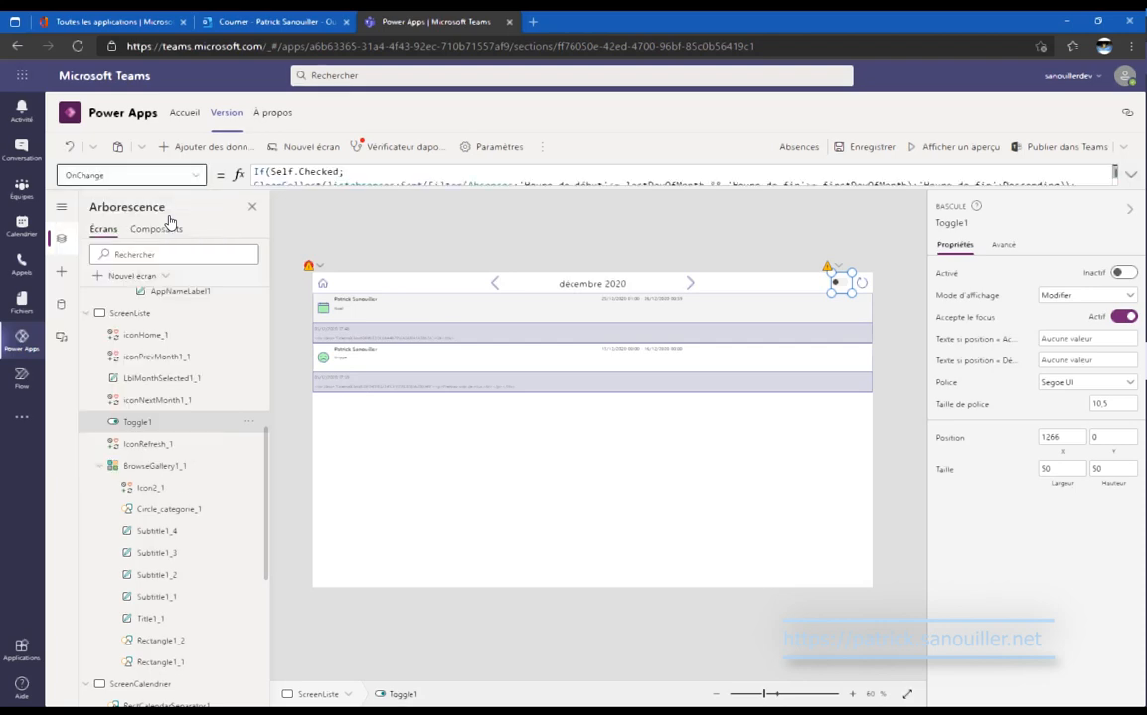
click(1135, 179)
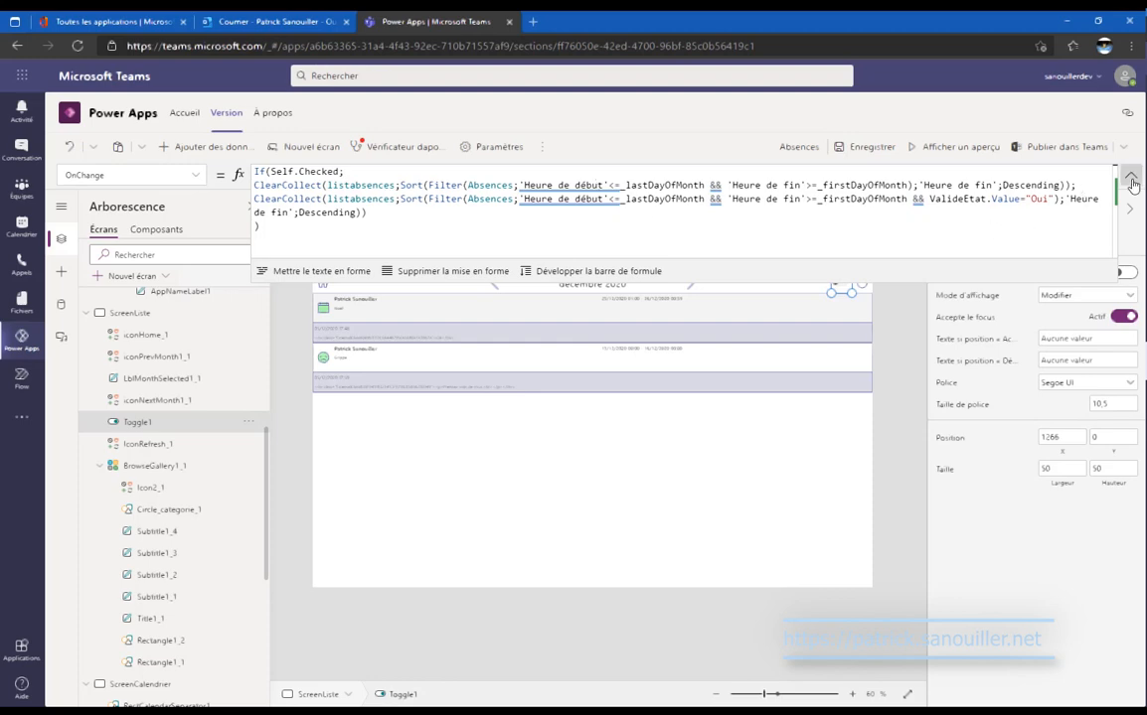
click(1131, 179)
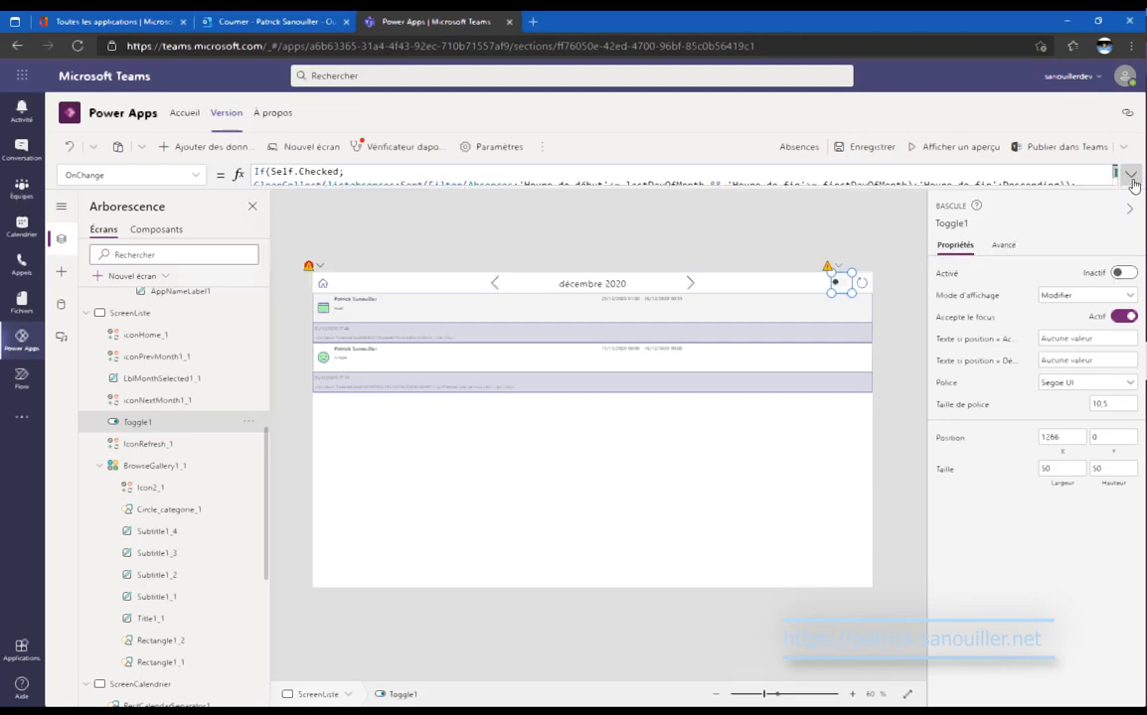
click(839, 286)
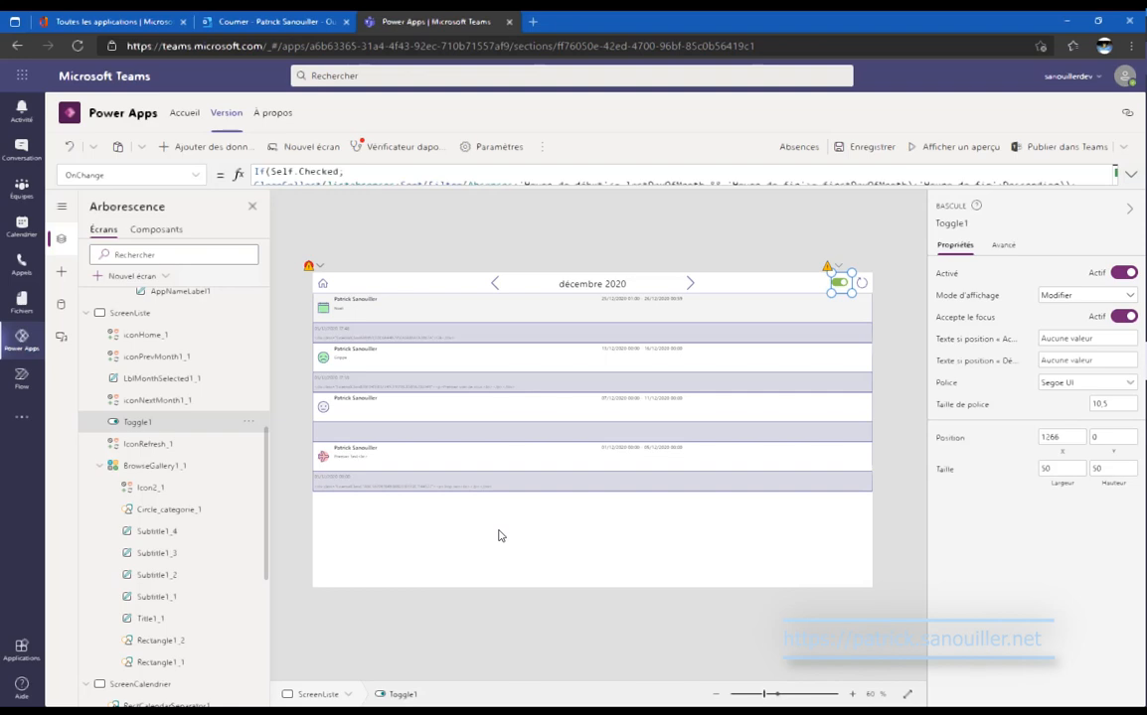
On ScreenCalendrier, delete the LblNoEvents1 message and iconEmptyState1 icon.
click(87, 314)
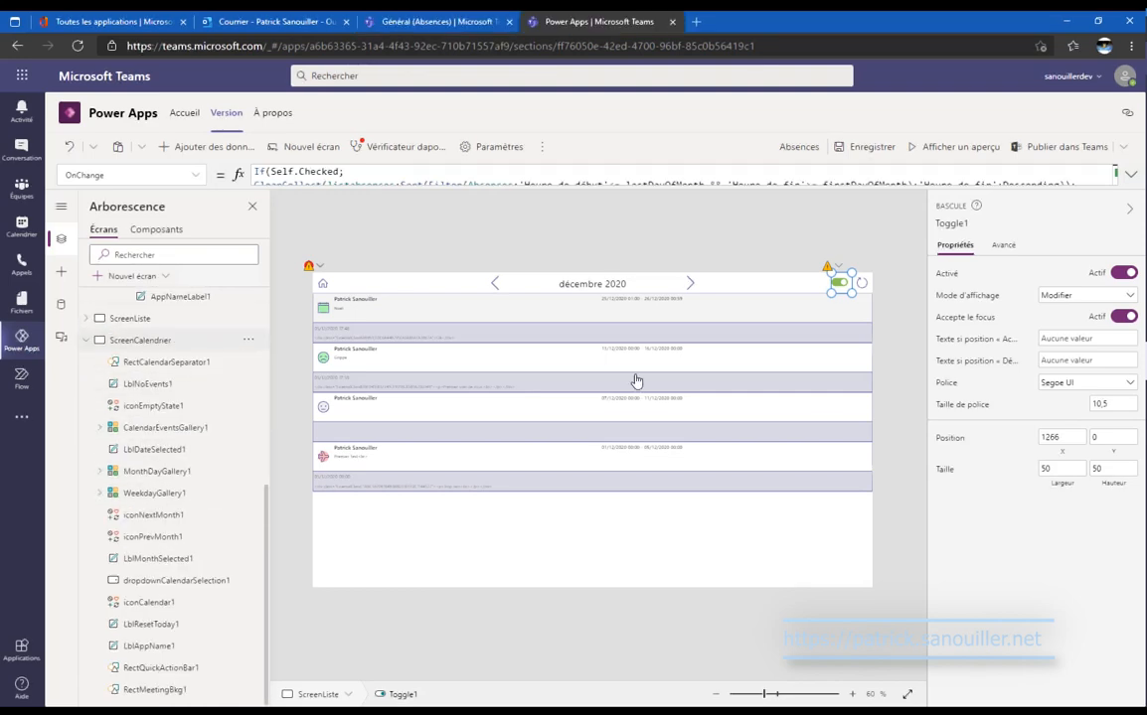
click(150, 340)
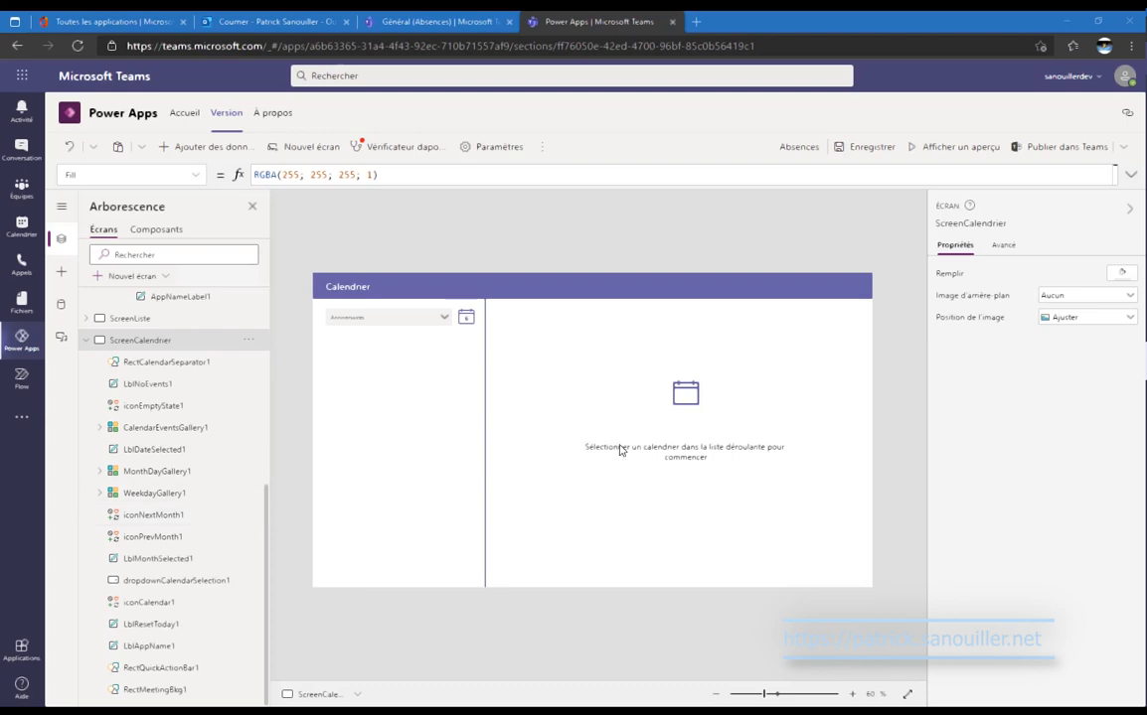
click(716, 453)
shift+click(684, 393)
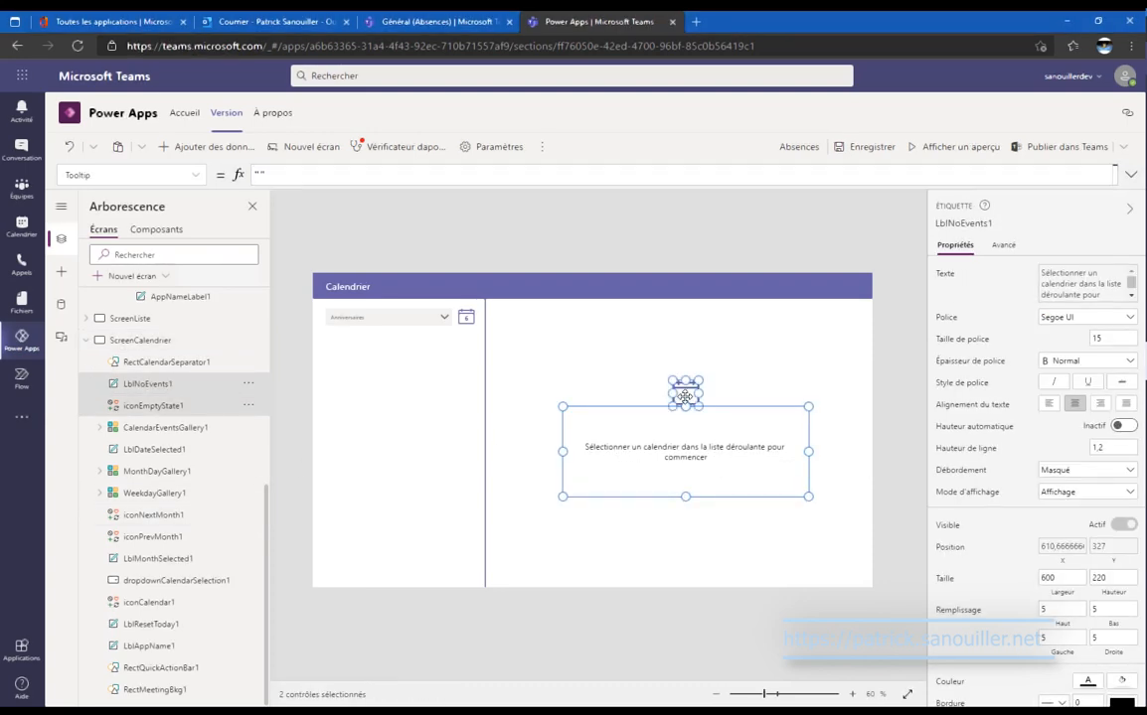
key(Delete)
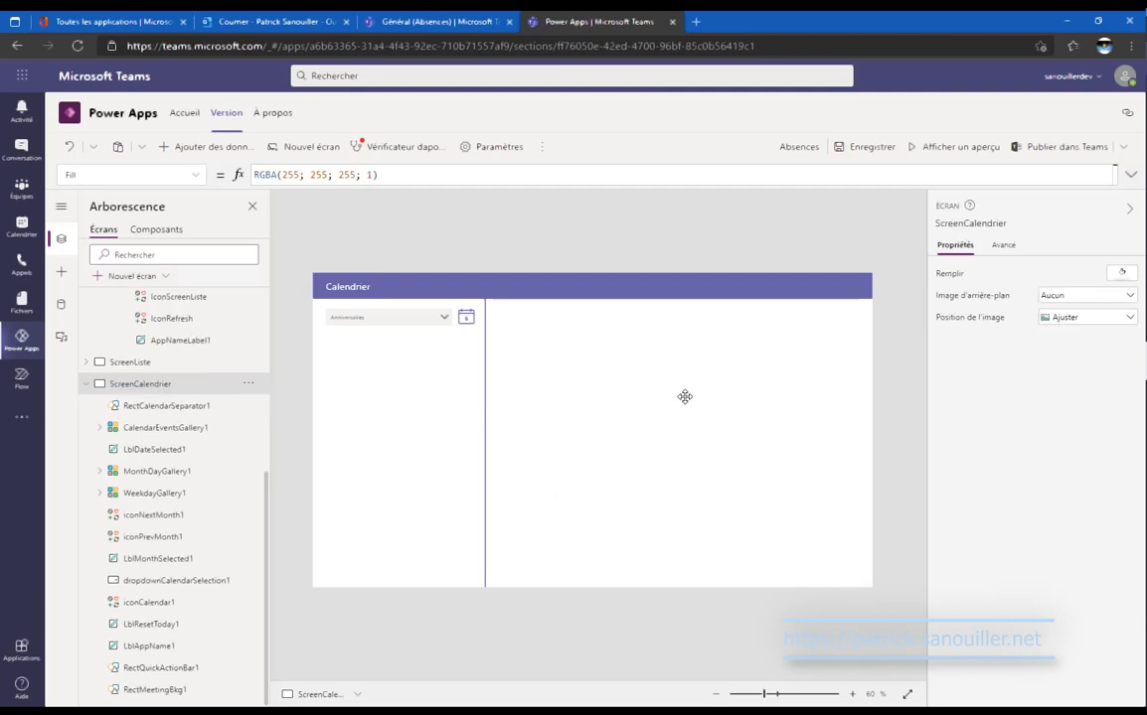
Stretch MonthDayGallery1 and WeekdayGallery1 to the full screen width.
click(223, 604)
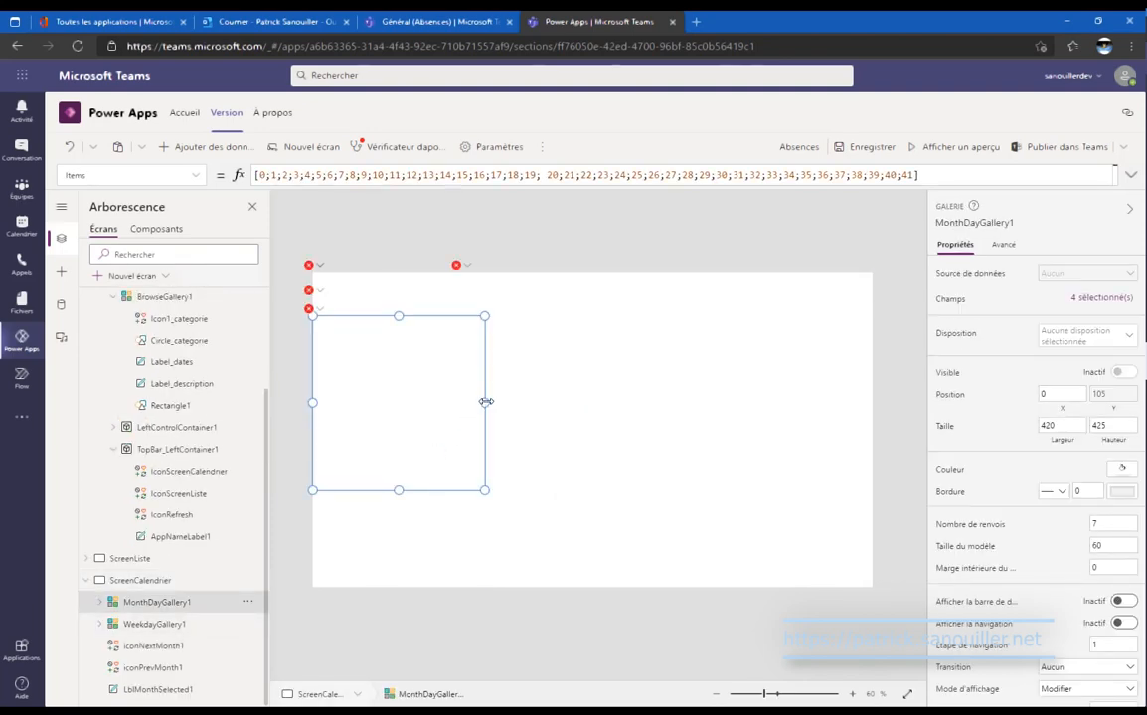
drag(482, 490, 875, 593)
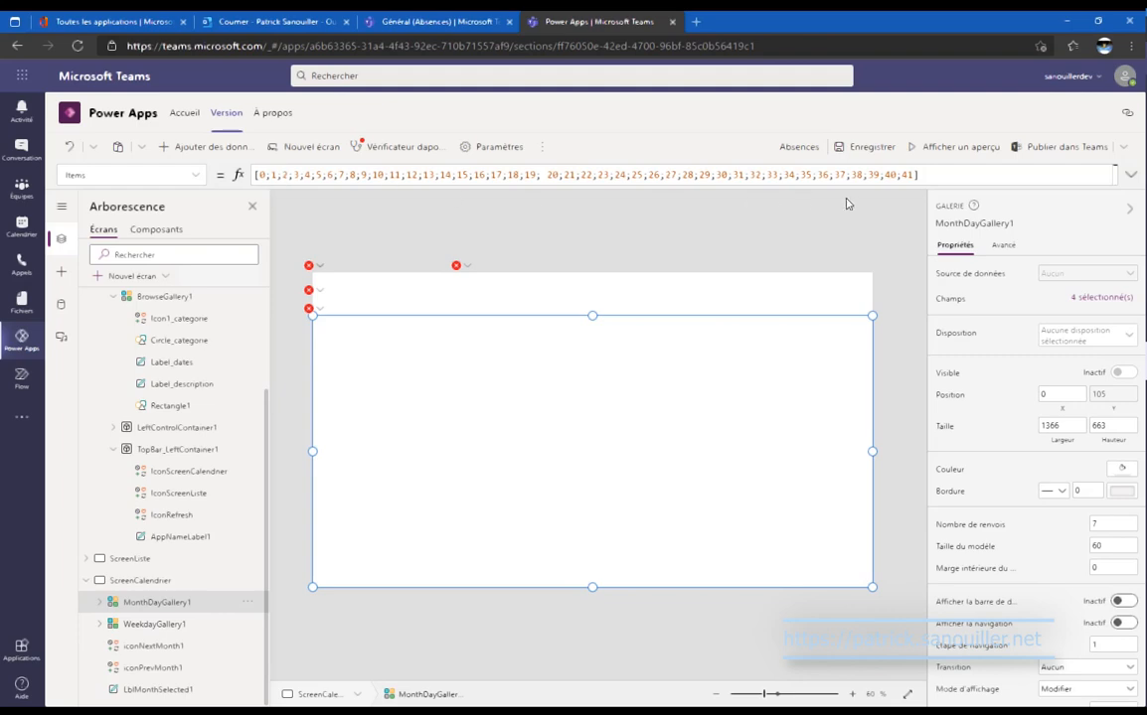
click(154, 626)
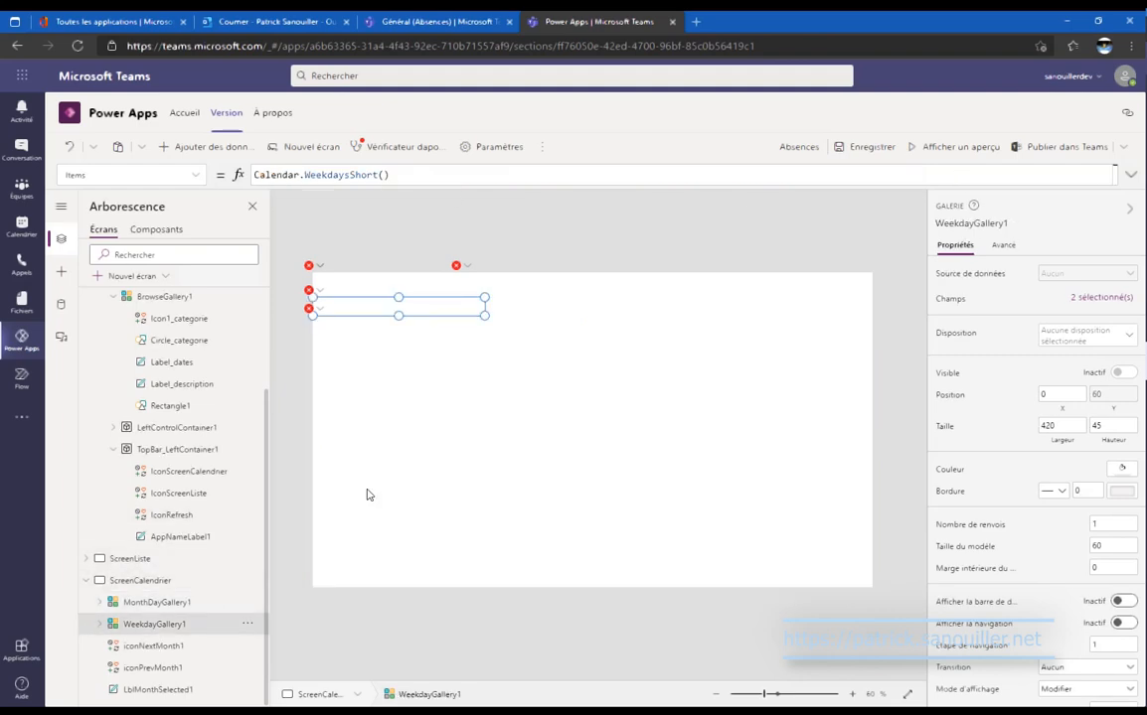
drag(484, 316, 880, 316)
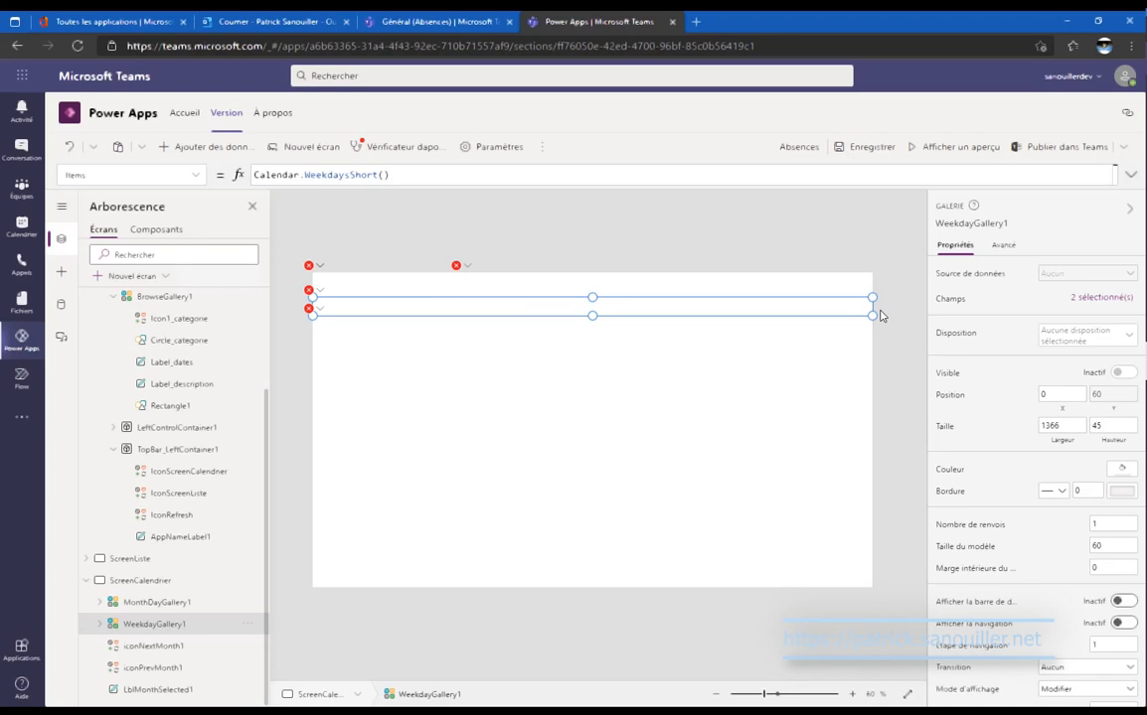
Bring the next/previous month arrows and month label to the front with Mettre au premier plan.
click(196, 648)
click(197, 668)
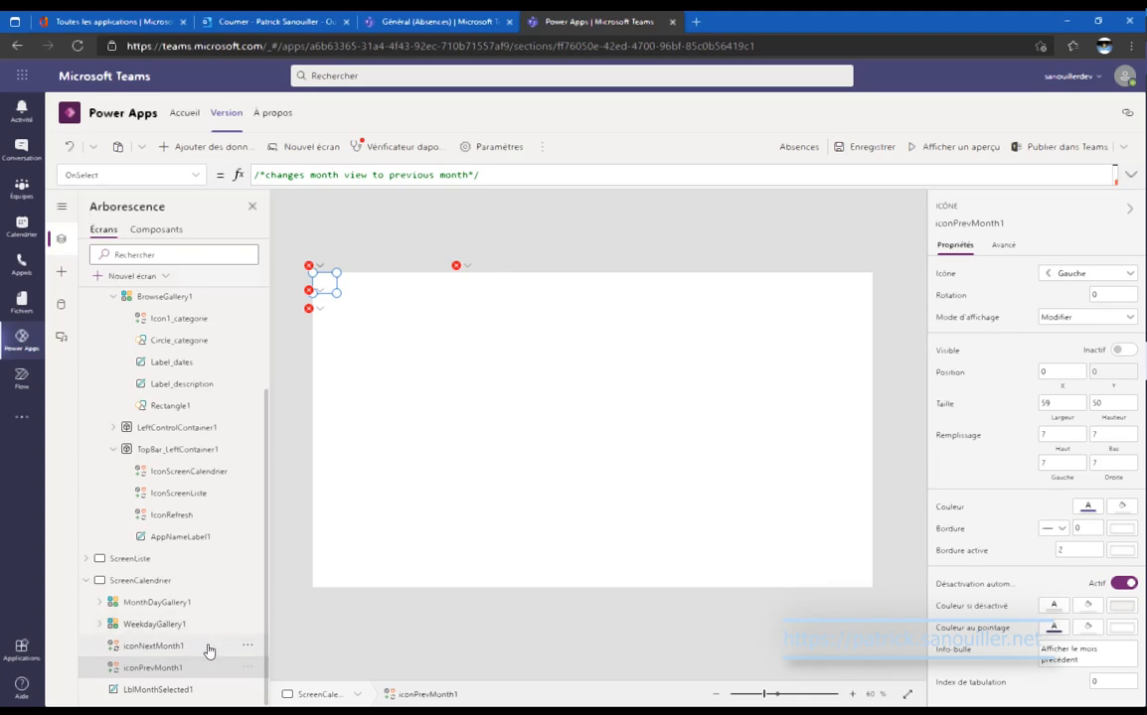
click(209, 648)
ctrl+click(208, 668)
ctrl+click(234, 689)
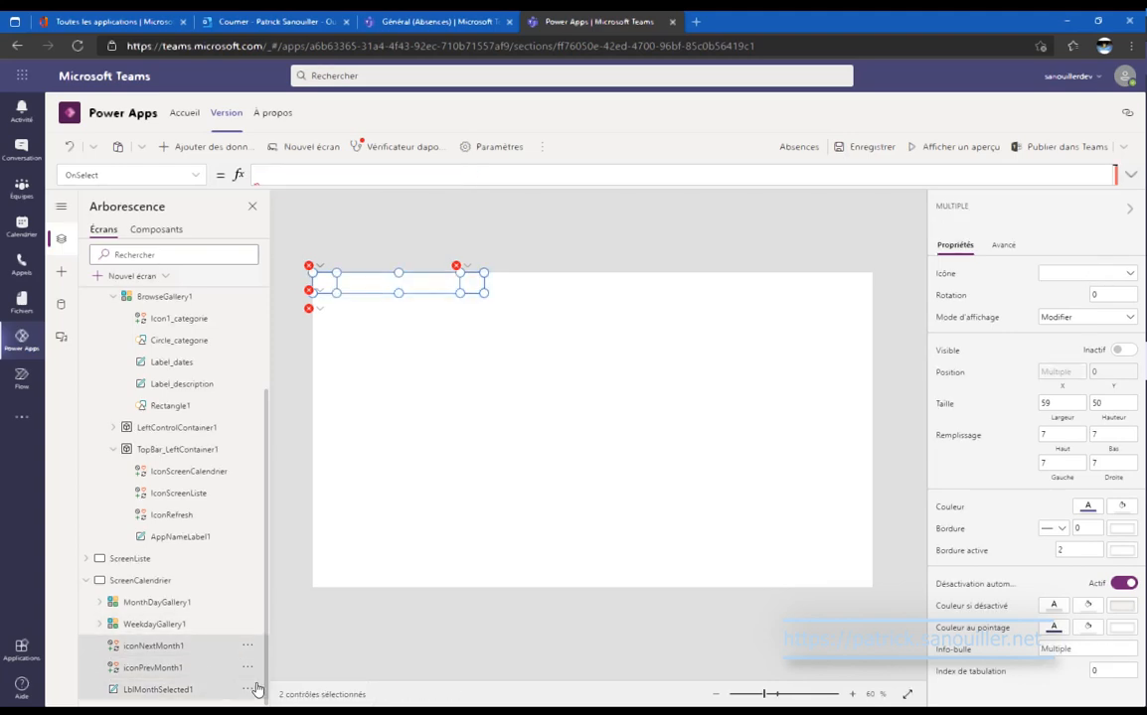
click(247, 690)
mouse_move(298, 656)
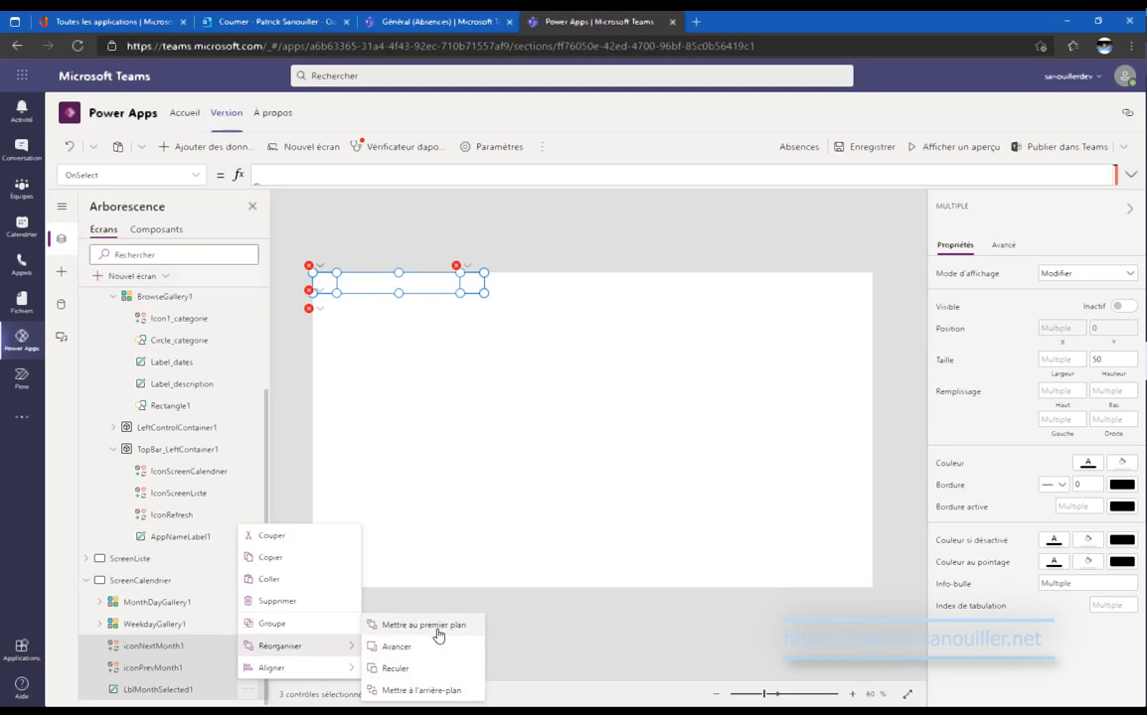
click(392, 650)
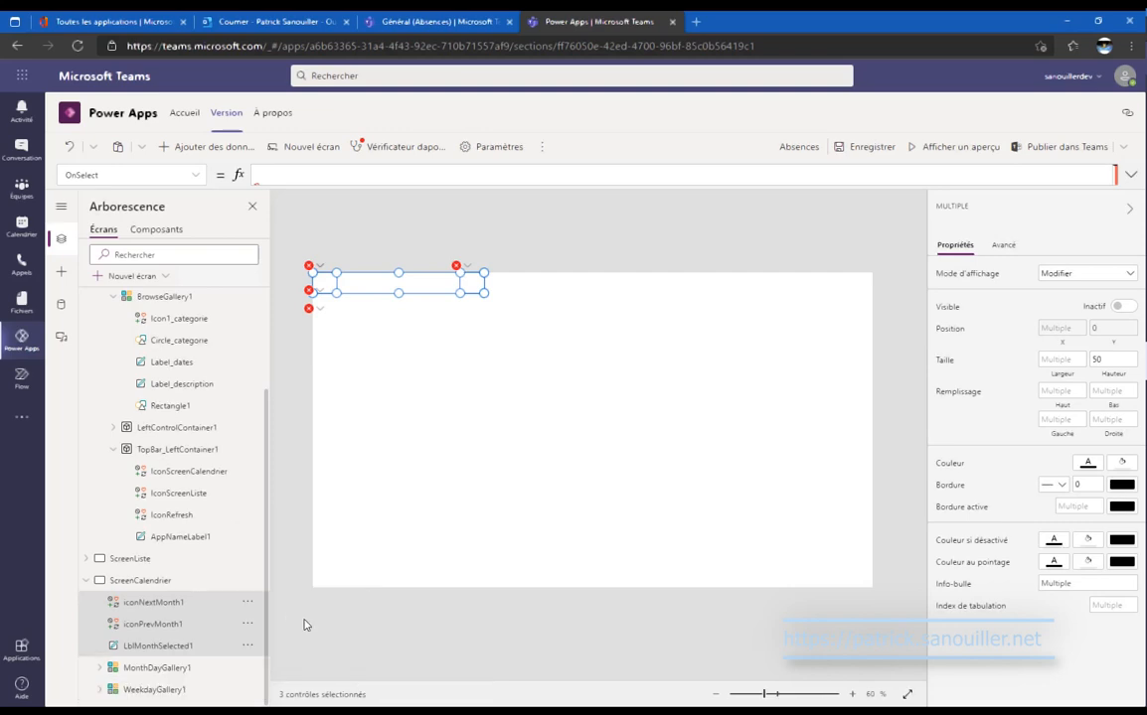
click(139, 559)
Select all of ScreenListe's OnVisible formula, then return to ScreenCalendrier's weekday gallery.
click(191, 175)
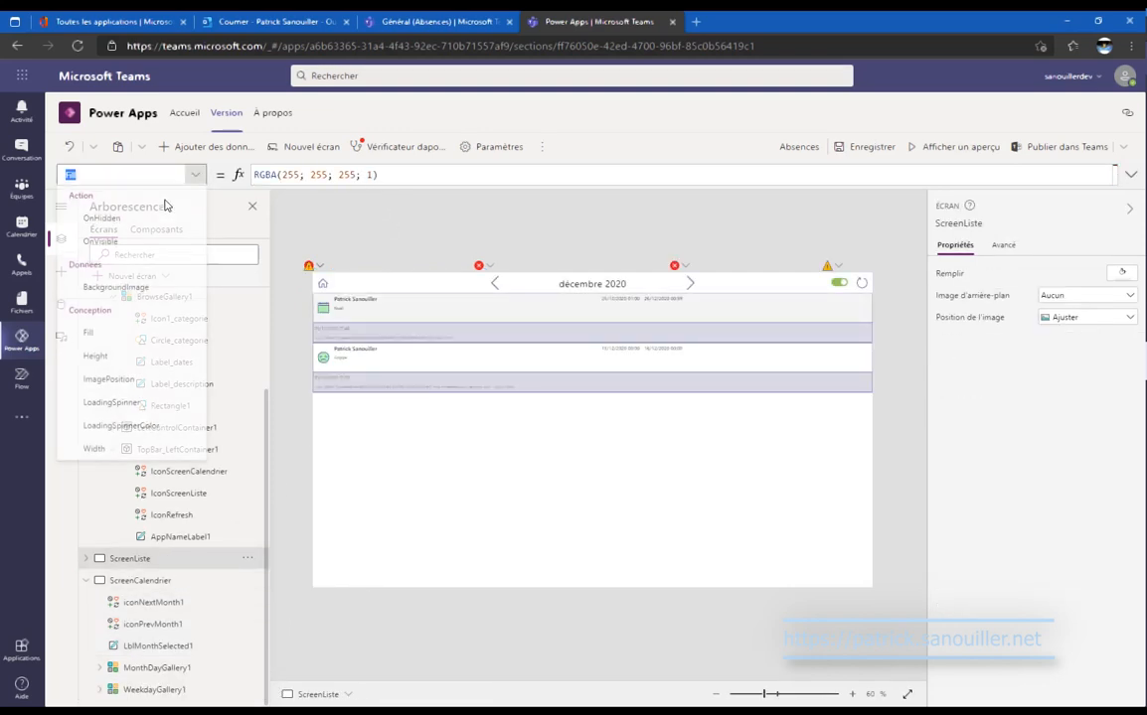
click(143, 249)
click(381, 181)
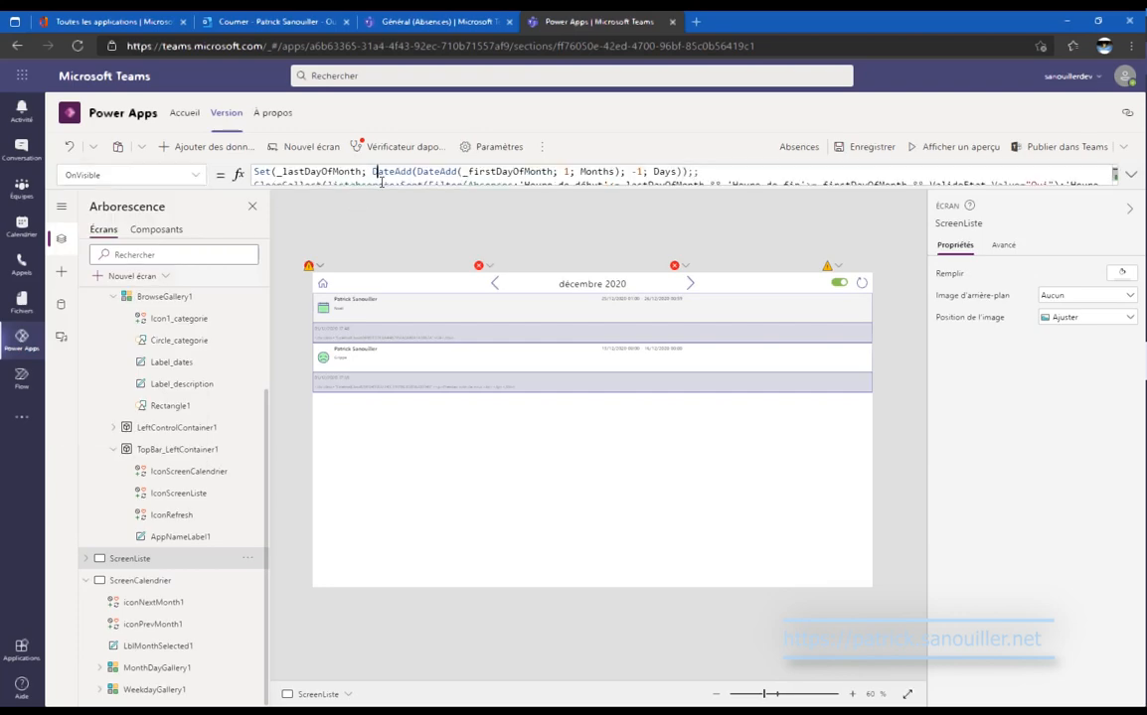
key(ctrl+a)
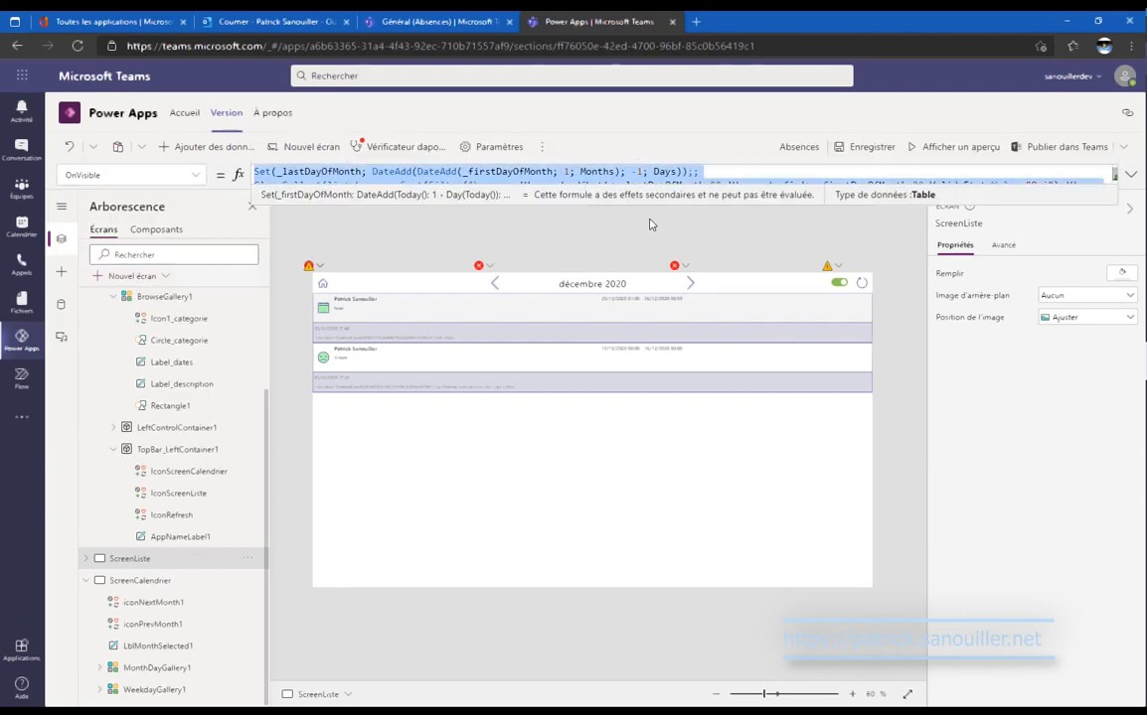
click(184, 580)
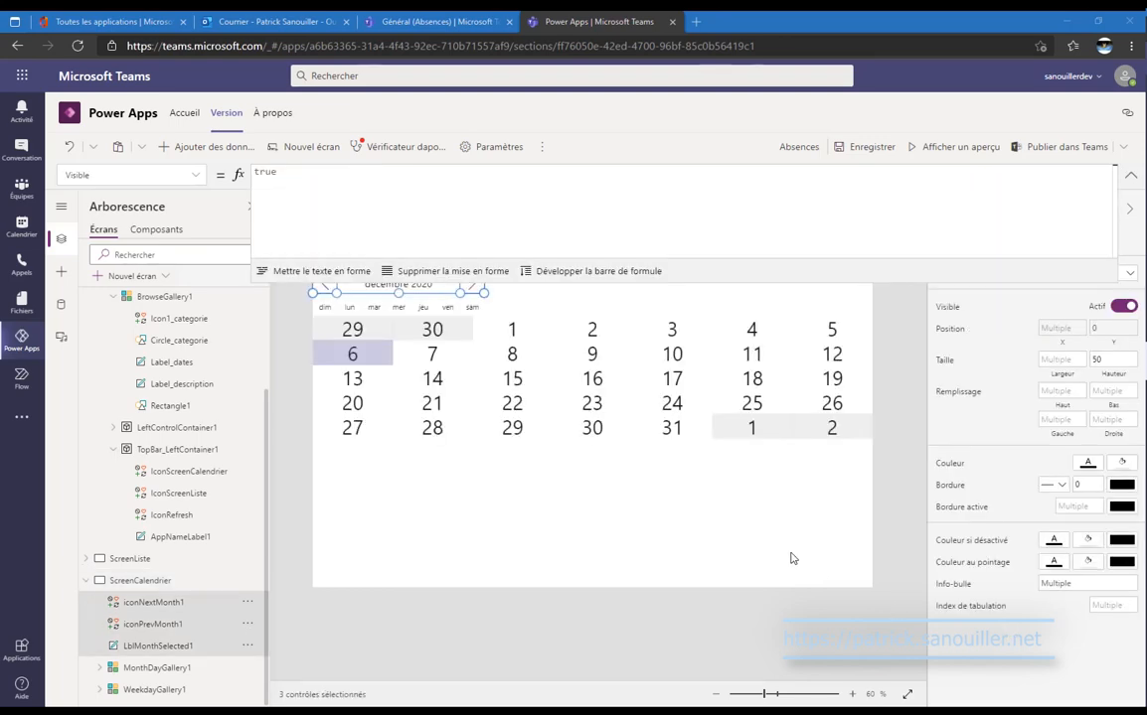
click(179, 688)
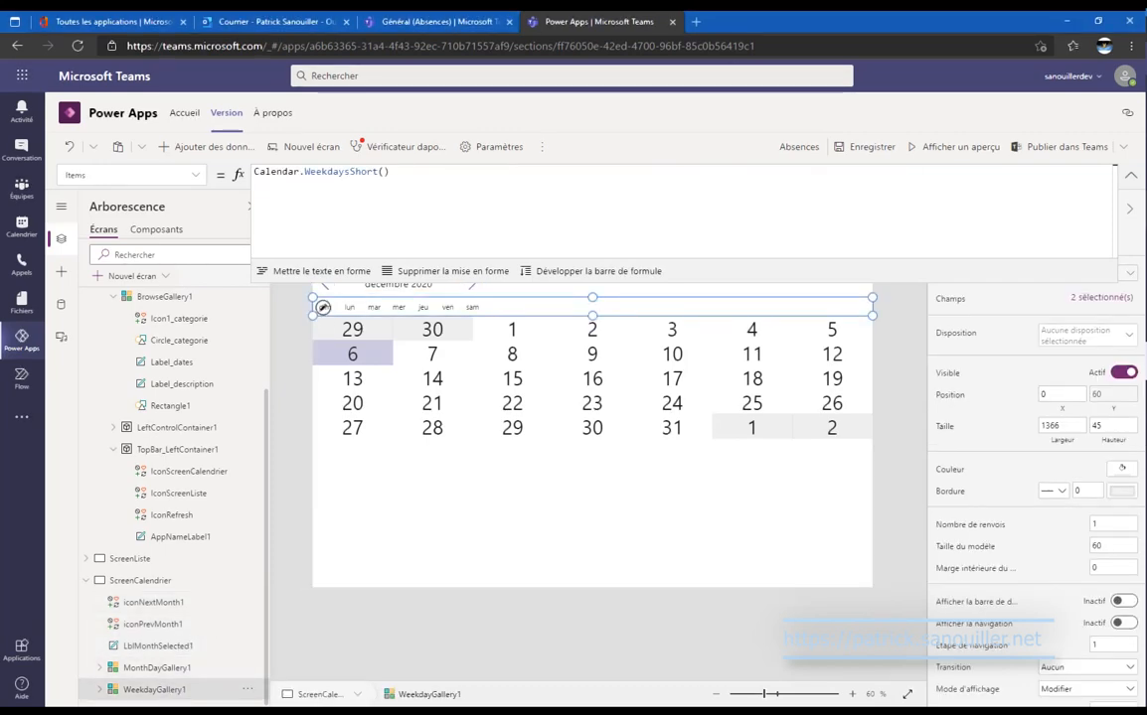
Set WeekdayGallery1's TemplateSize to WeekdayGallery1.Width/7.
click(1132, 182)
click(194, 174)
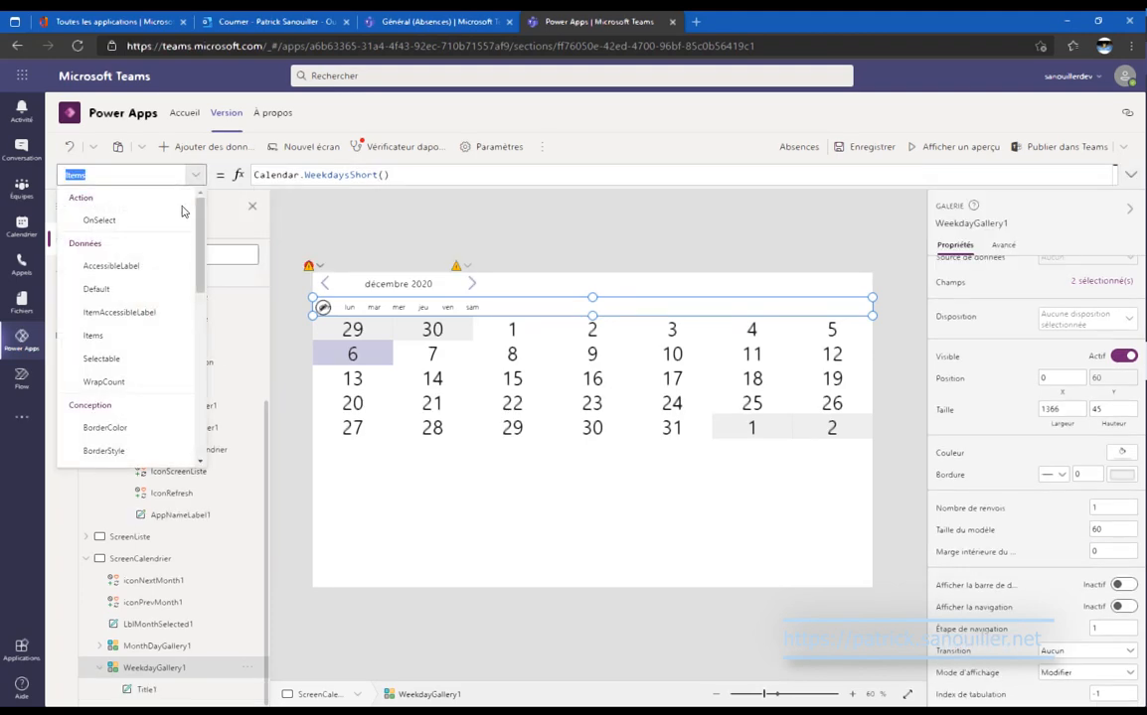
scroll(175, 281, down, 6)
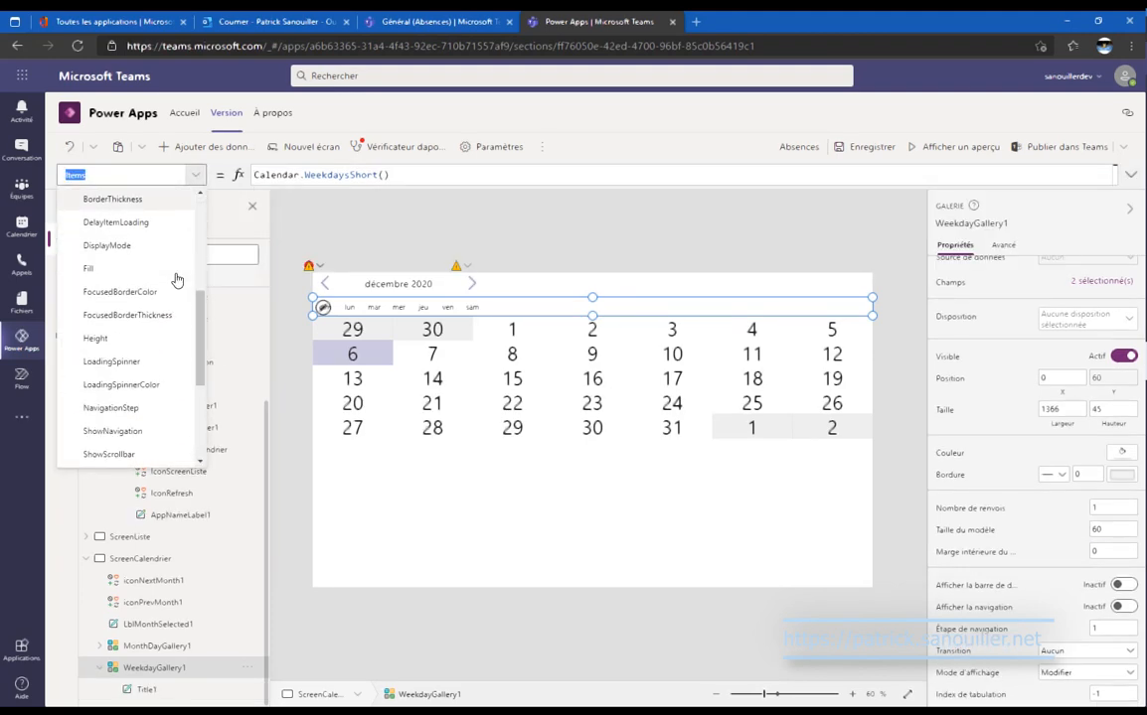
scroll(175, 281, down, 3)
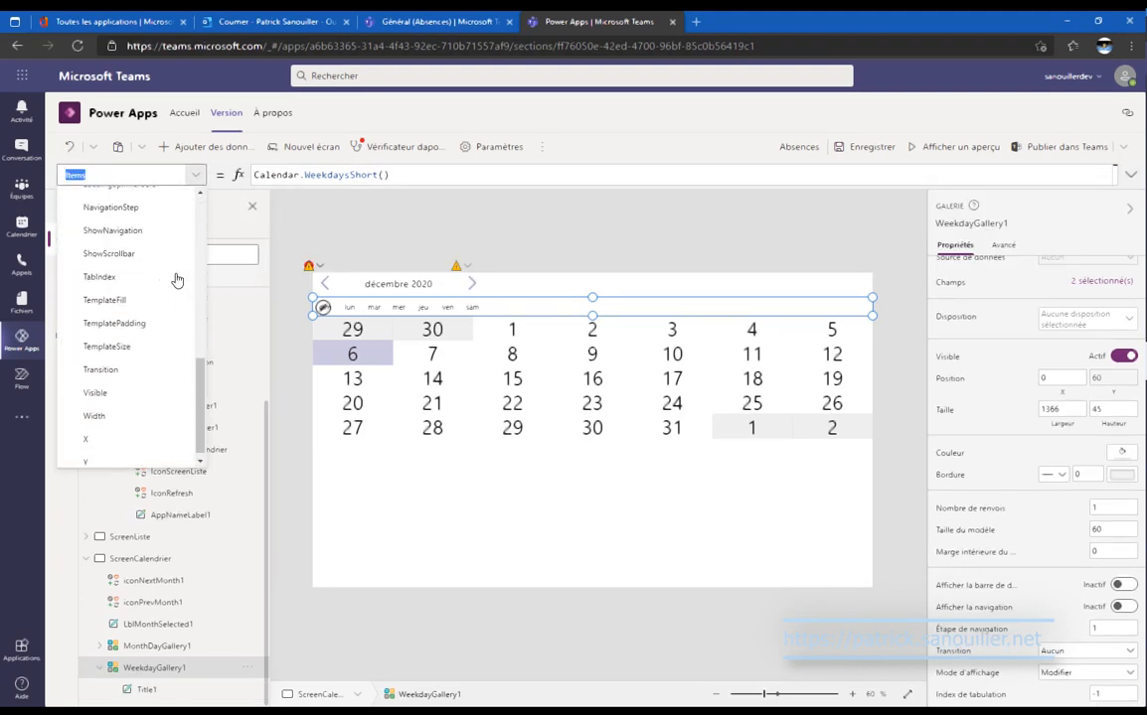
click(162, 339)
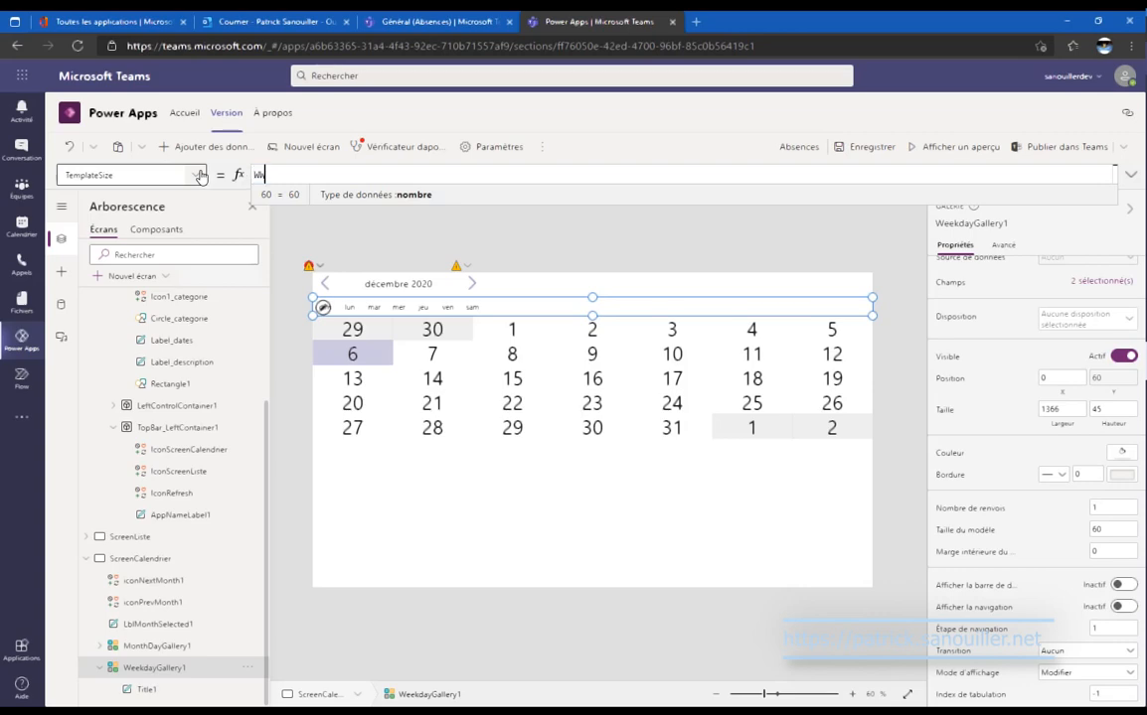
text(WWeek)
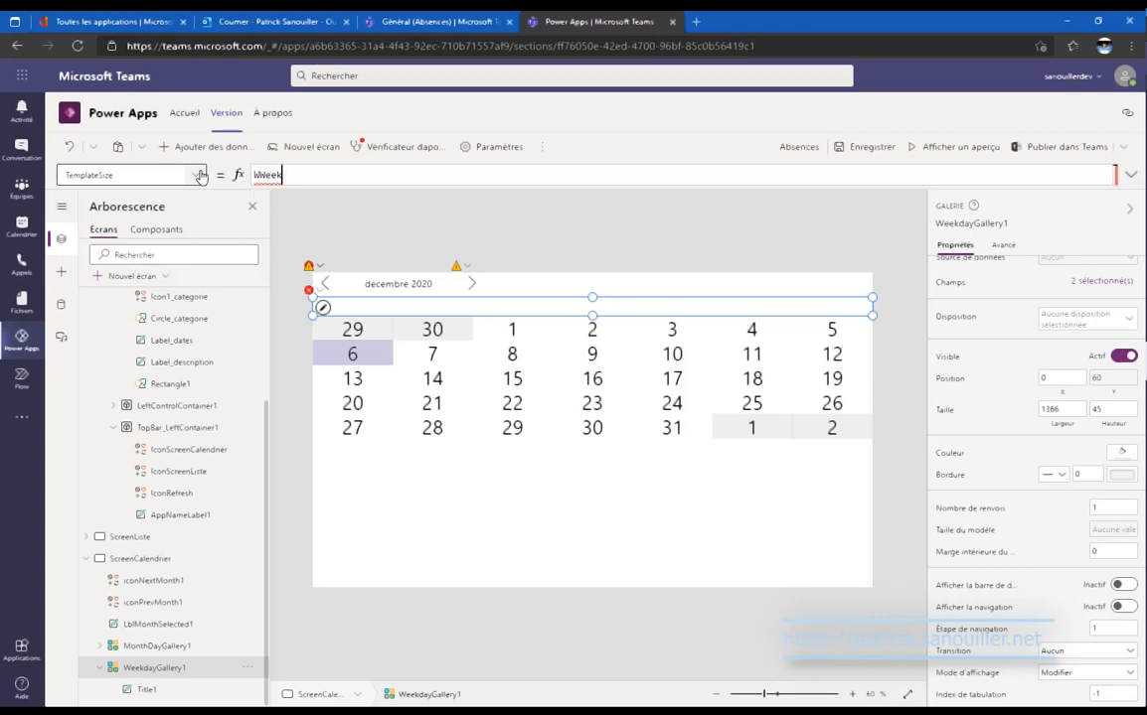
text(day)
key(Left)
key(Left)
key(Left)
key(Left)
key(Left)
key(Left)
key(Left)
key(BackSpace)
key(End)
key(Tab)
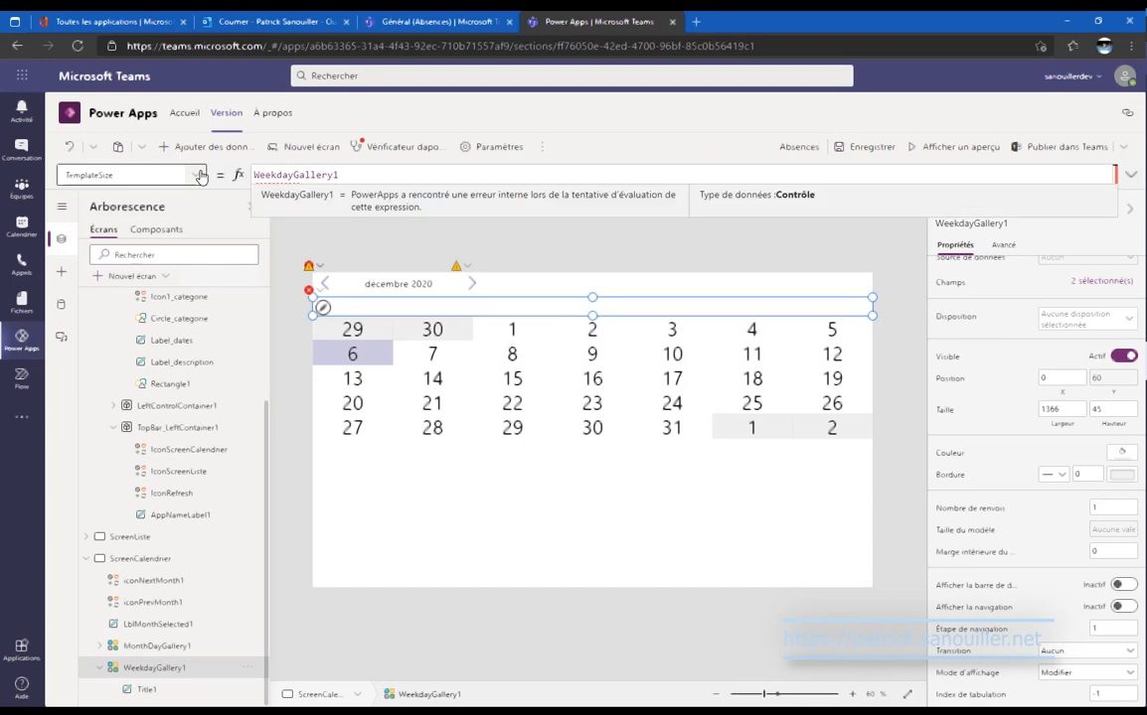
text(.wi)
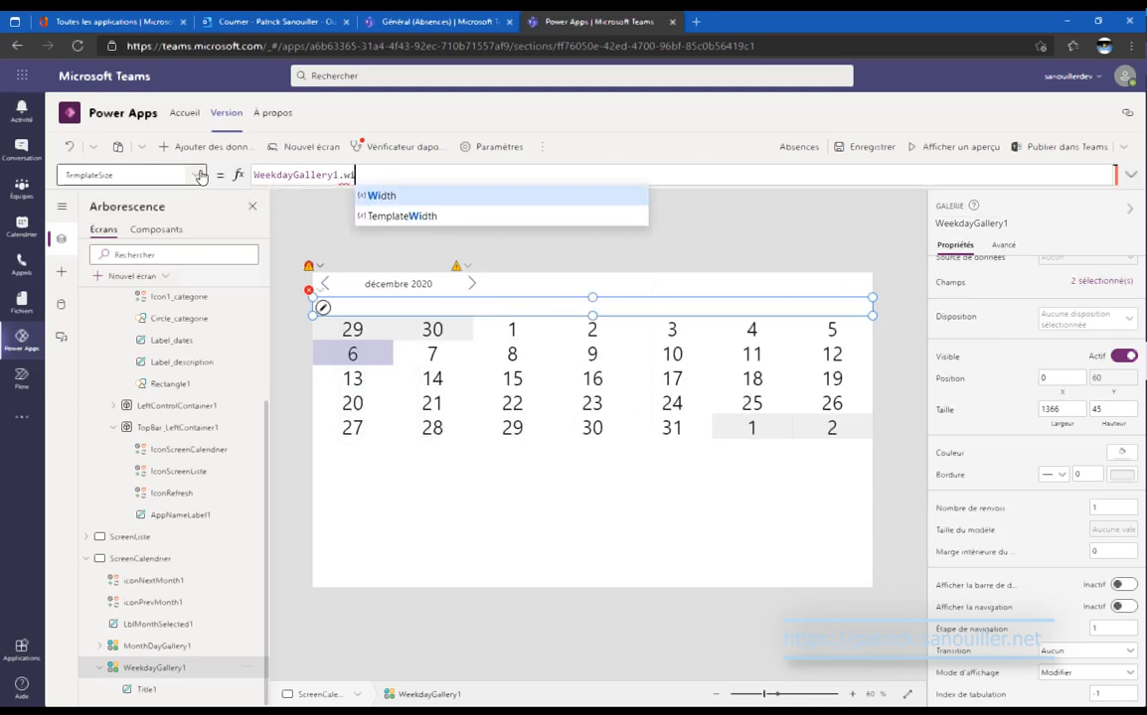
text(dth/7)
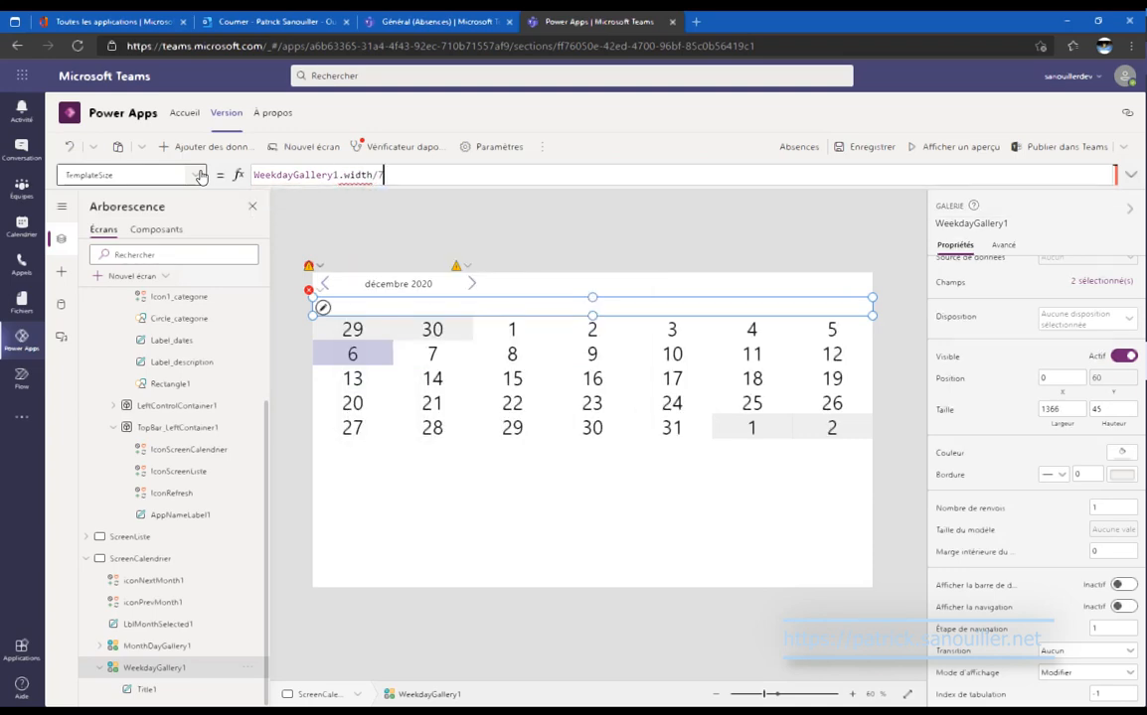
key(Left)
key(Left)
key(Left)
key(Left)
key(BackSpace)
text(W)
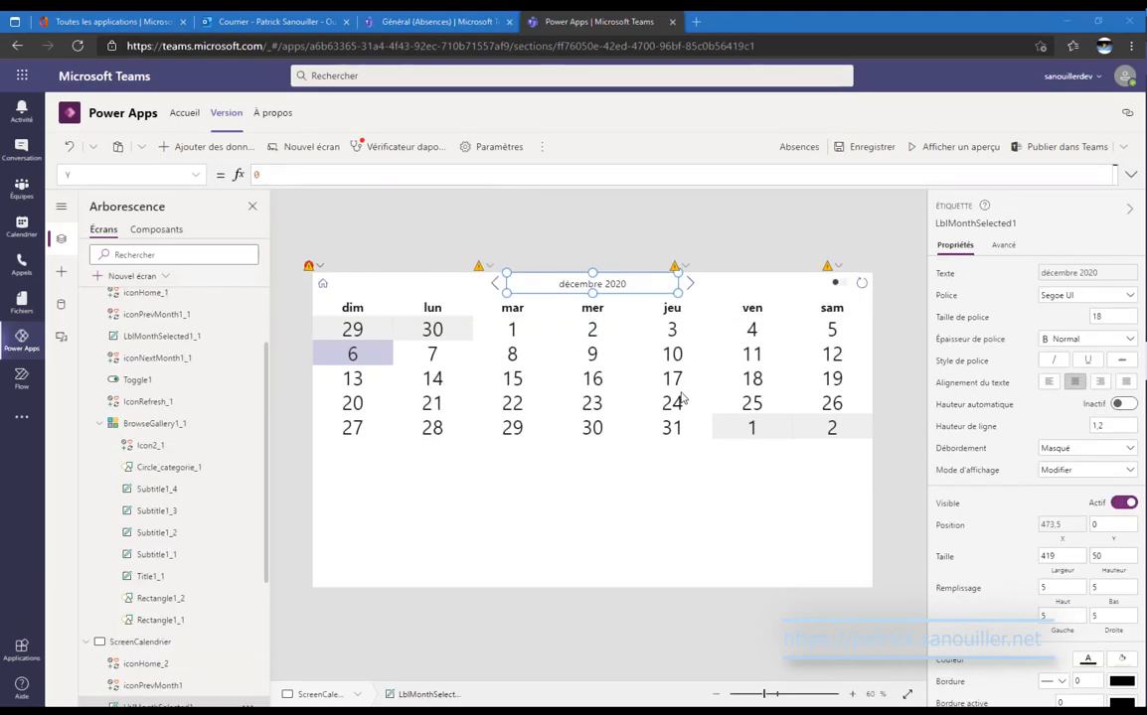
Move WeekdayGallery1 forward above MonthDayGallery1 using Réorganiser > Avancer in the tree.
click(841, 286)
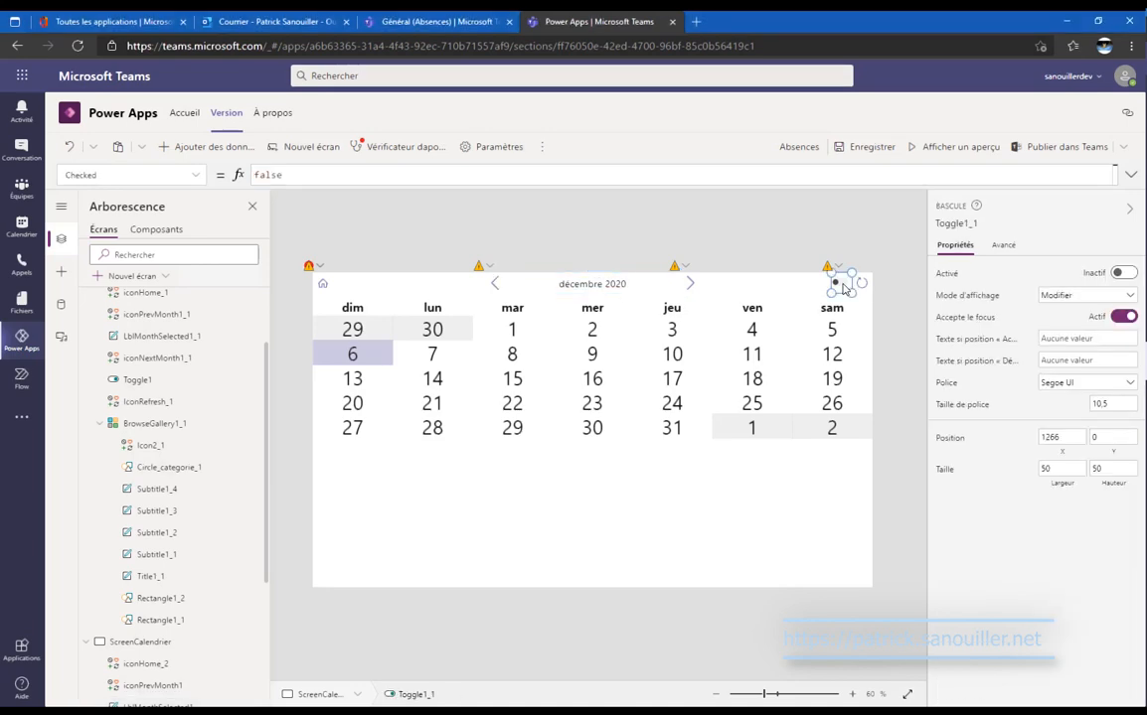
scroll(144, 438, up, 2)
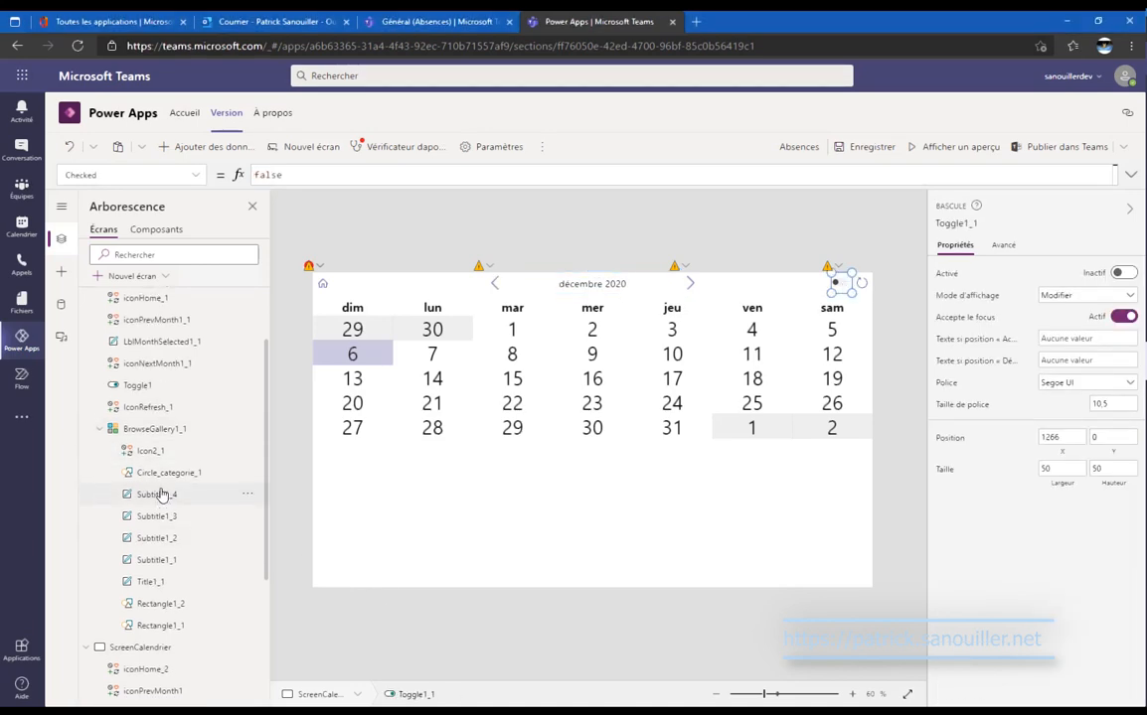
click(86, 363)
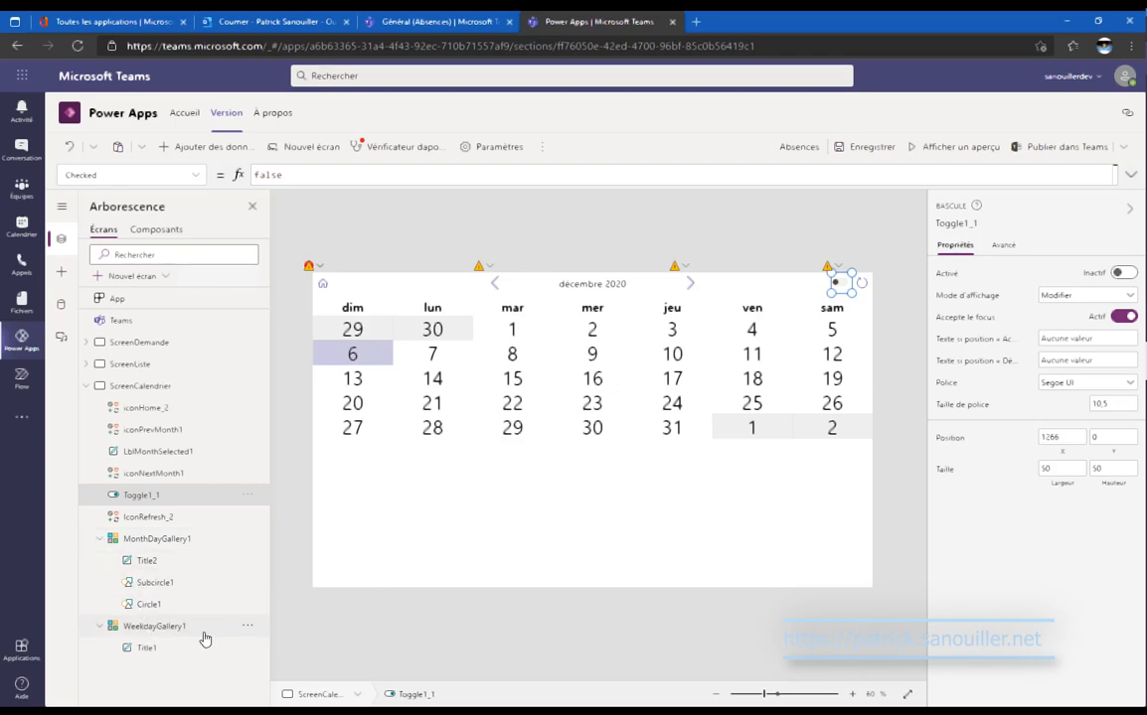
click(253, 622)
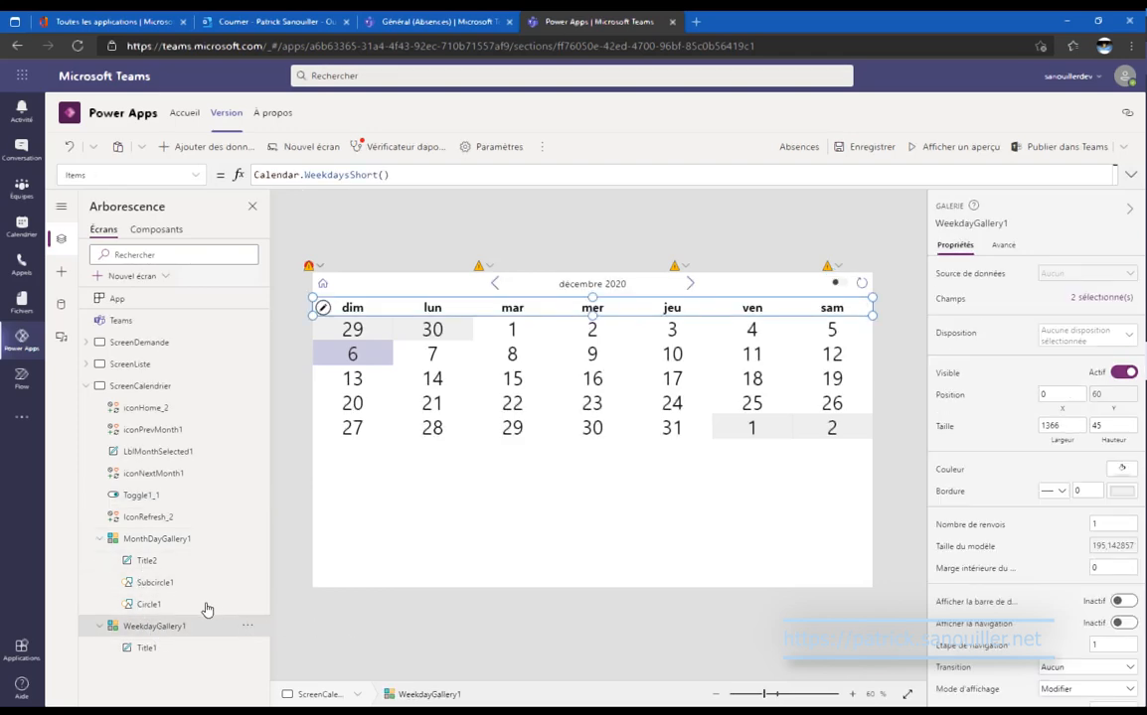
click(247, 626)
mouse_move(323, 583)
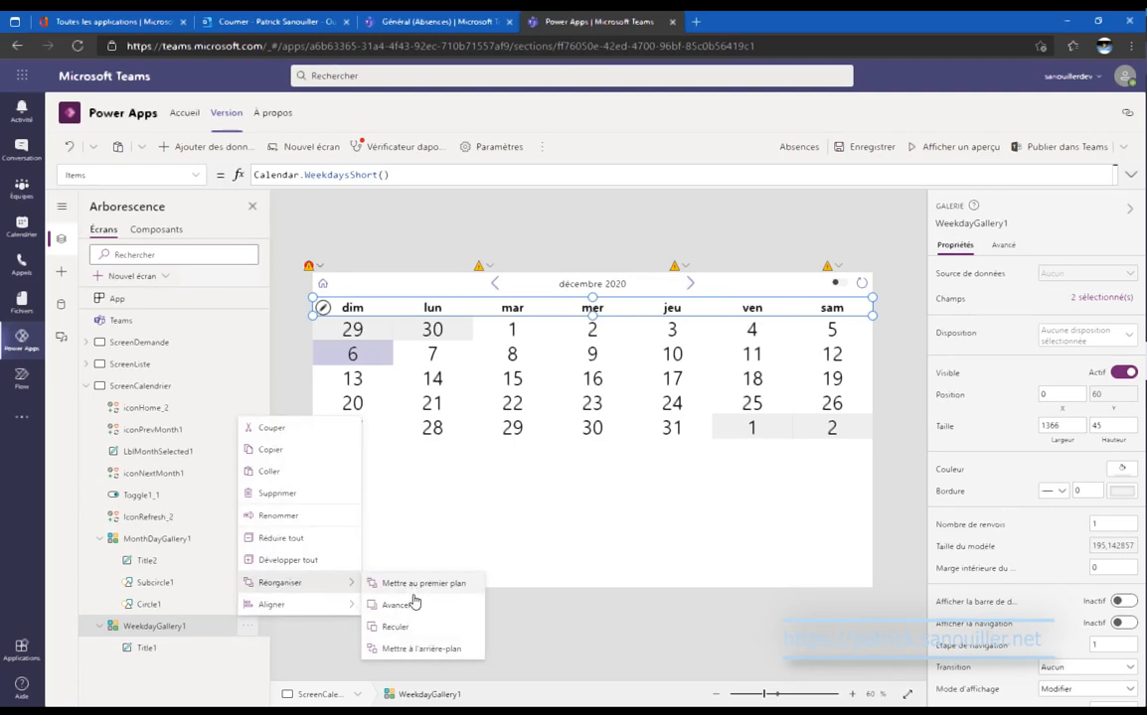
click(417, 606)
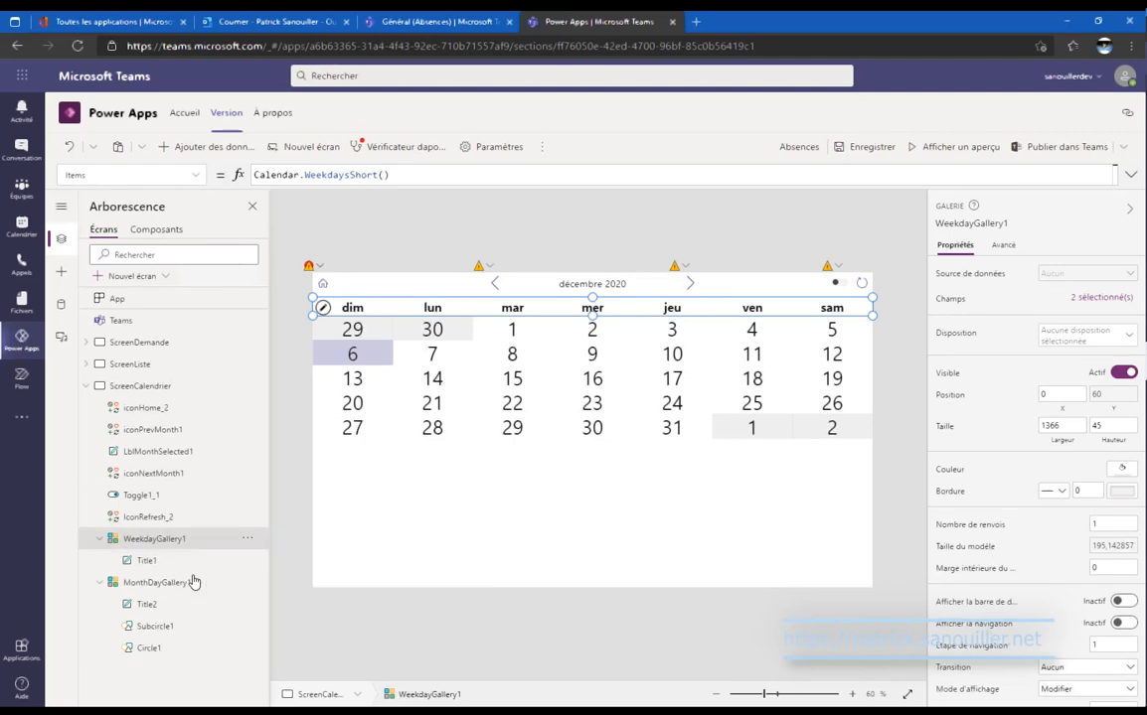
click(98, 542)
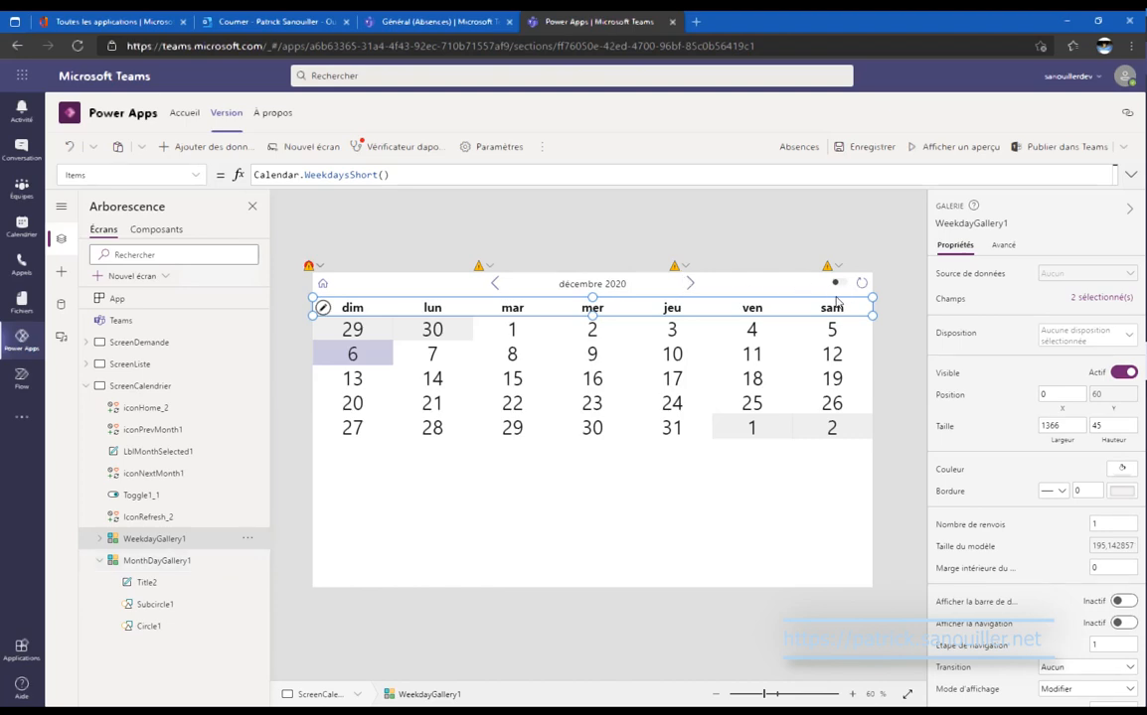
Replace MonthDayGallery1's TemplateSize of 60 with MonthDayGallery1.Height/6.
click(211, 566)
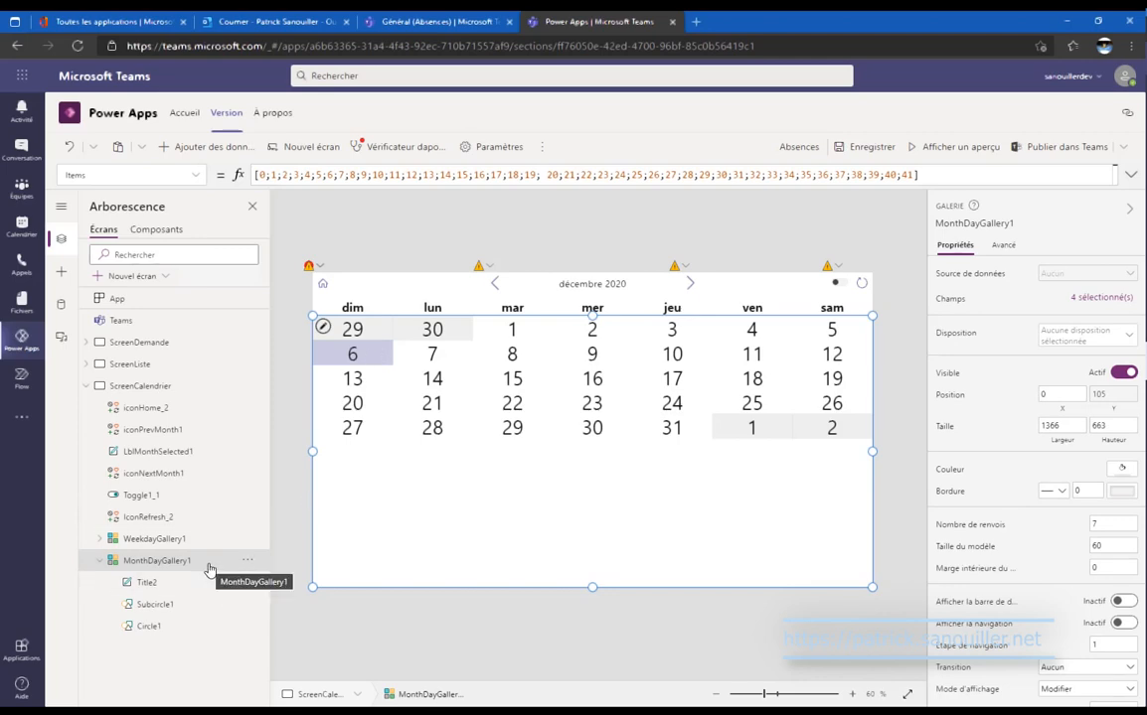
click(215, 628)
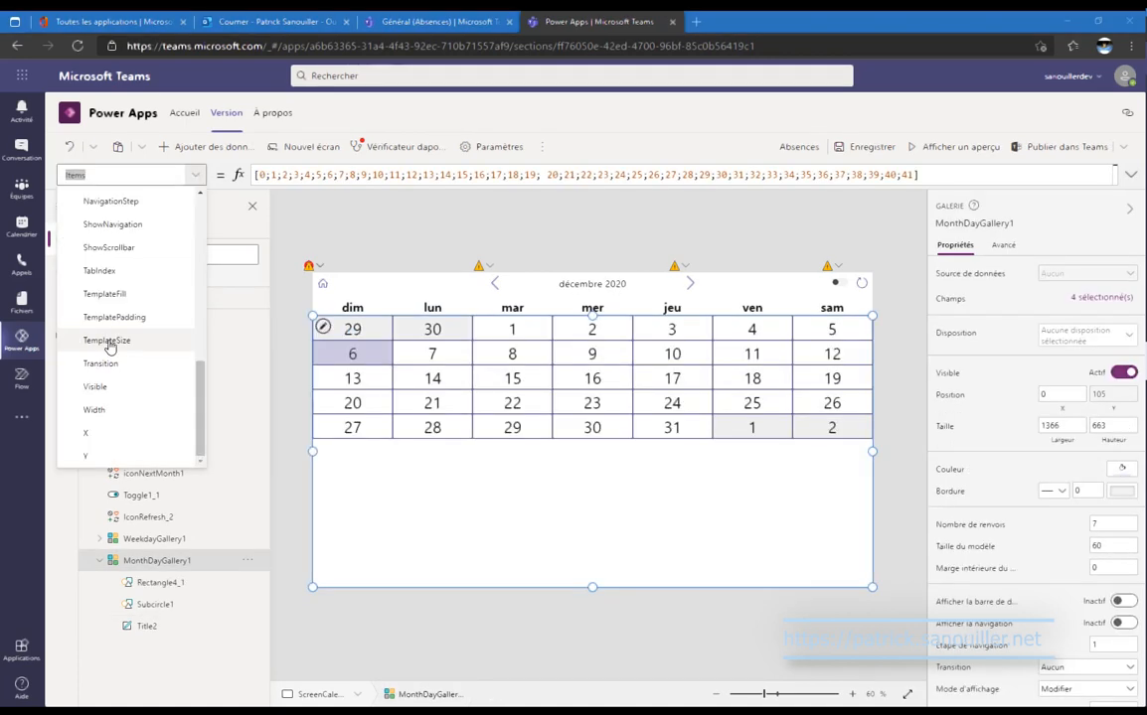
click(110, 340)
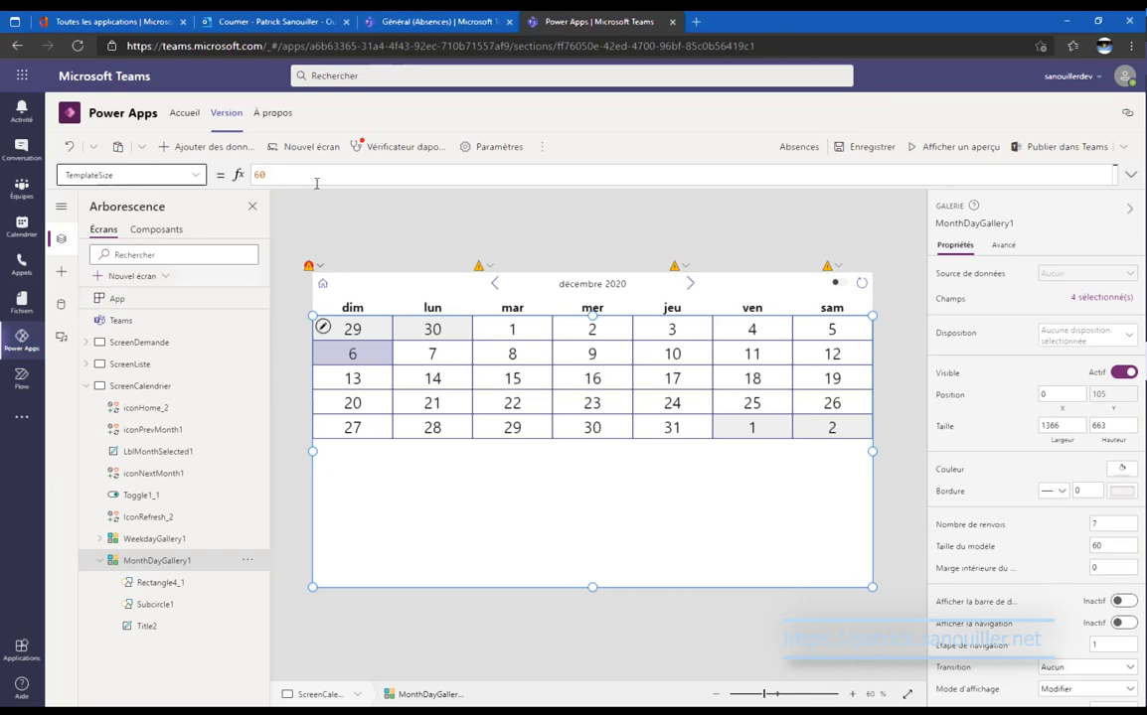
drag(316, 176, 185, 173)
text(MonthDayGallery1_1.Height/6)
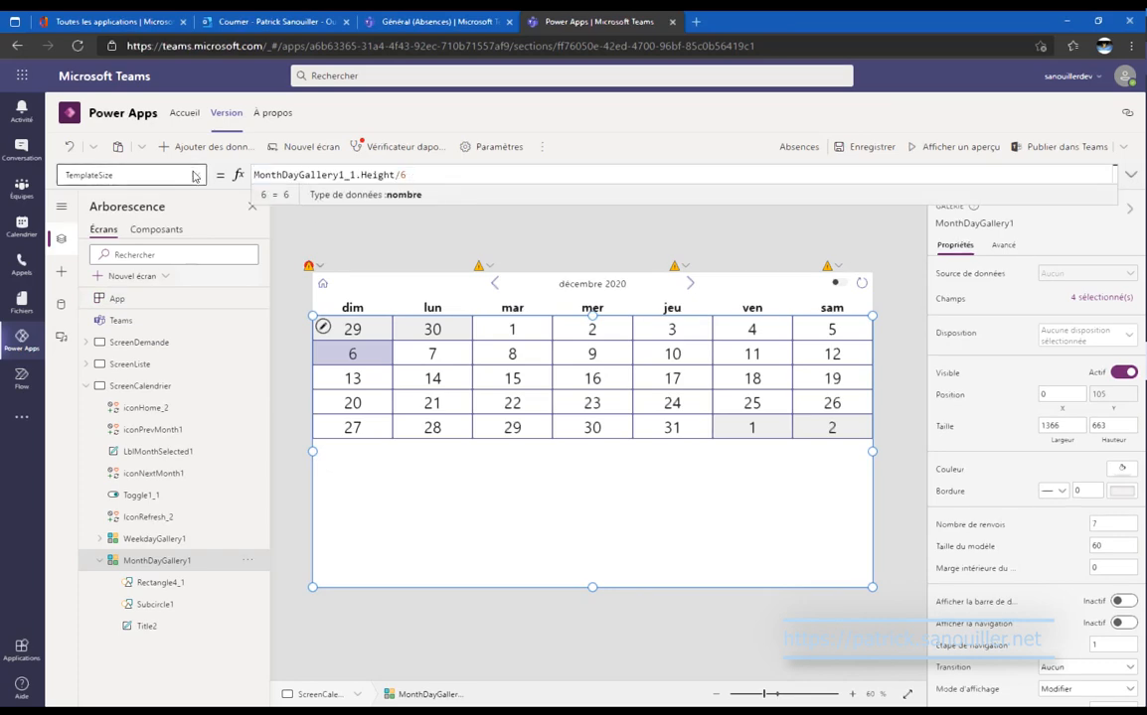
drag(346, 175, 357, 176)
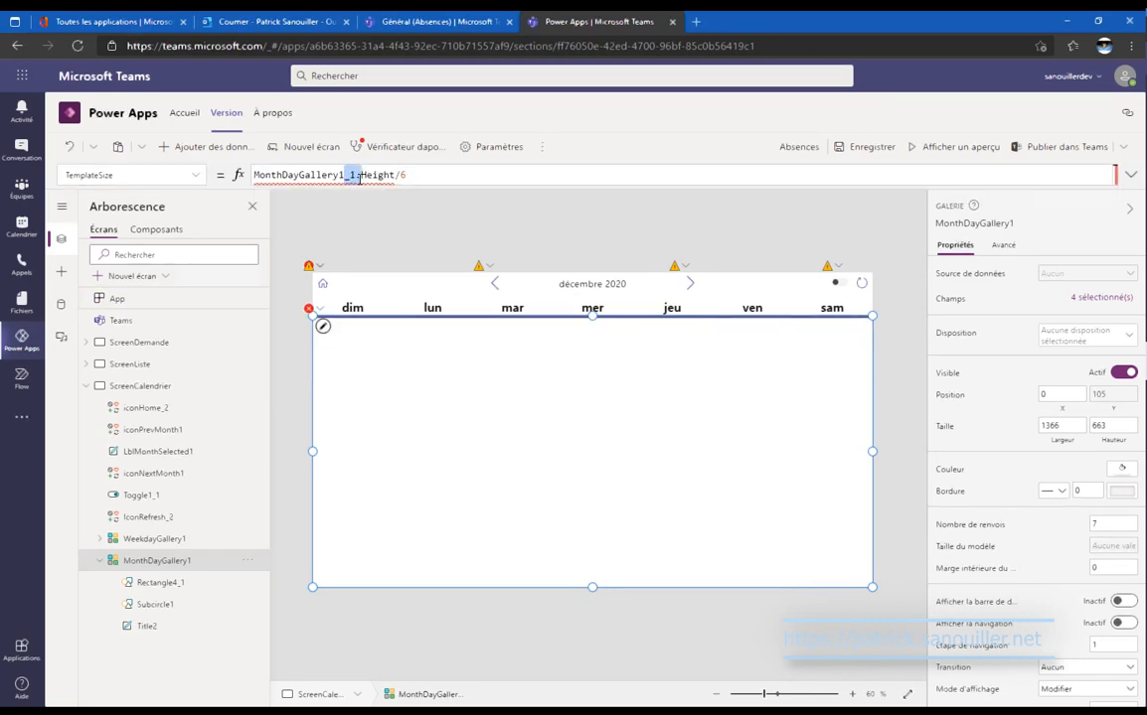
key(BackSpace)
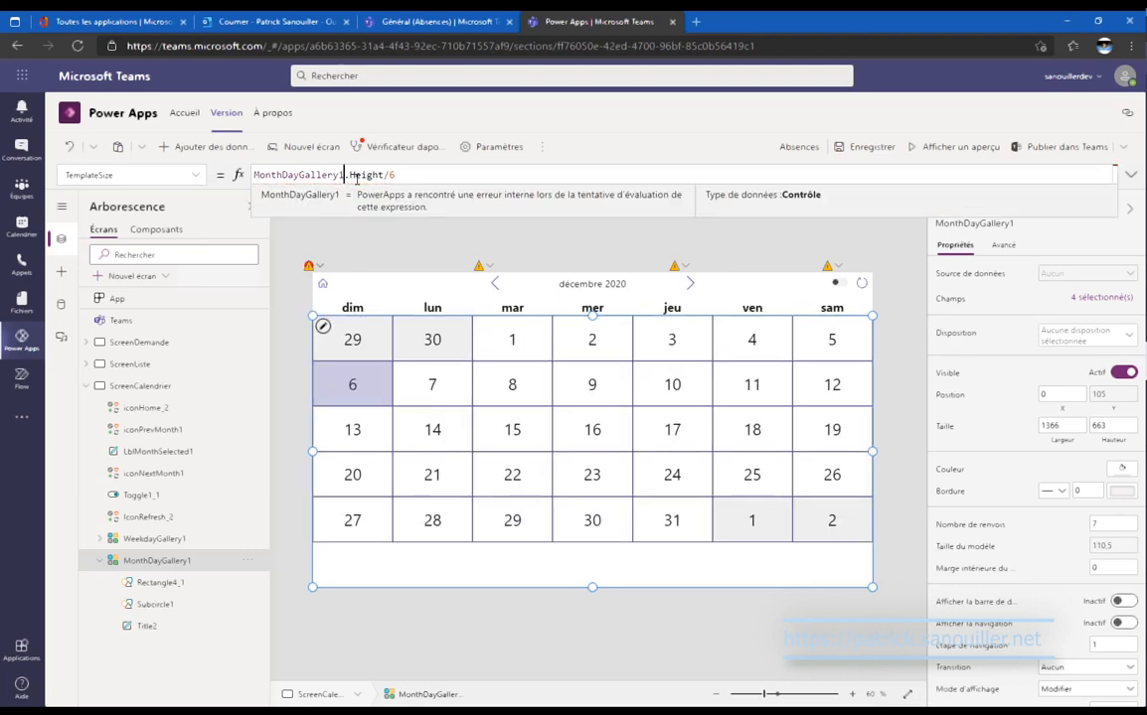
click(352, 334)
click(62, 274)
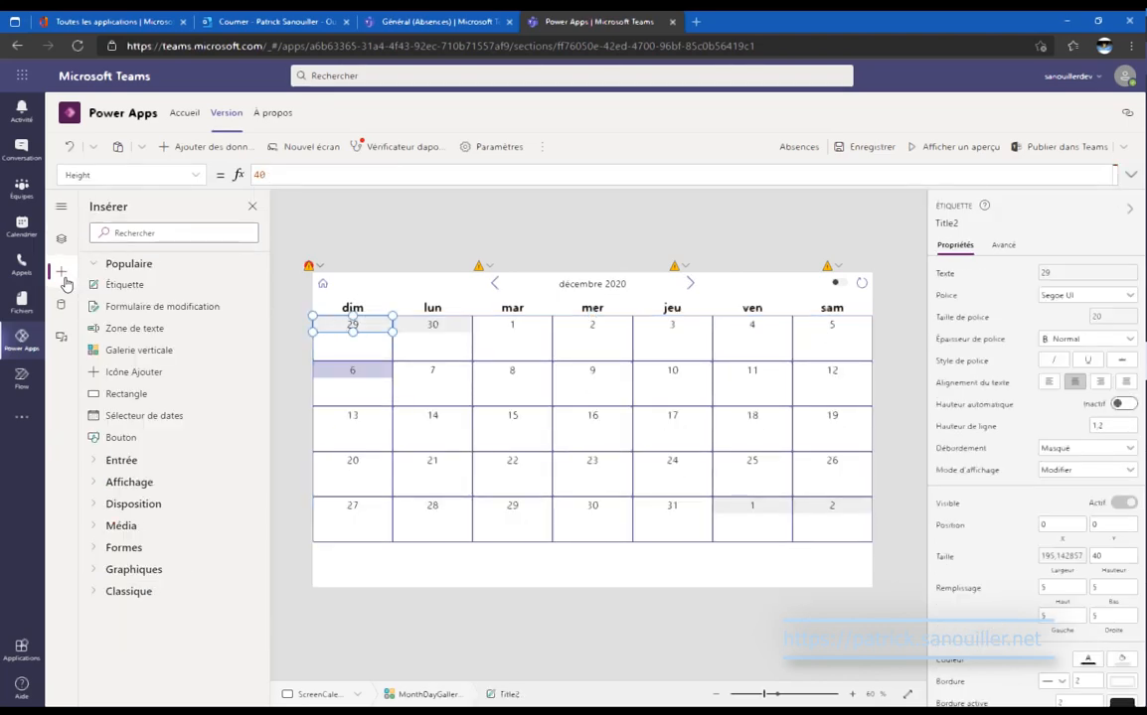
Insert a vertical gallery into the day cell and send it to the back.
click(186, 350)
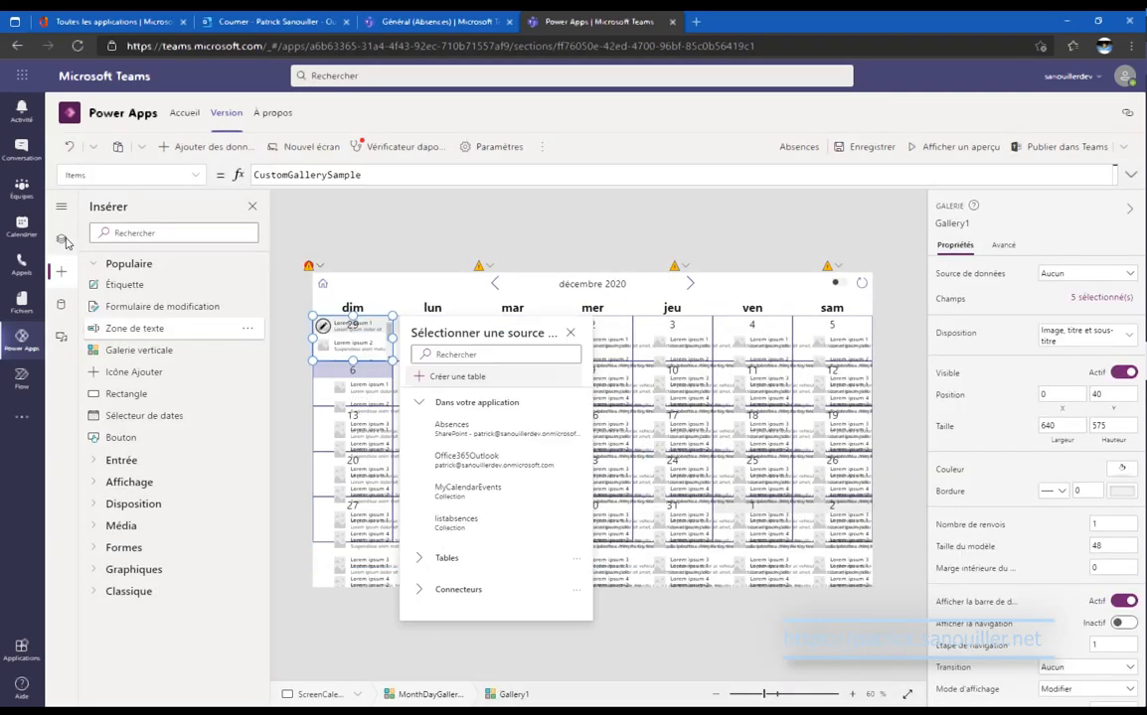
click(63, 242)
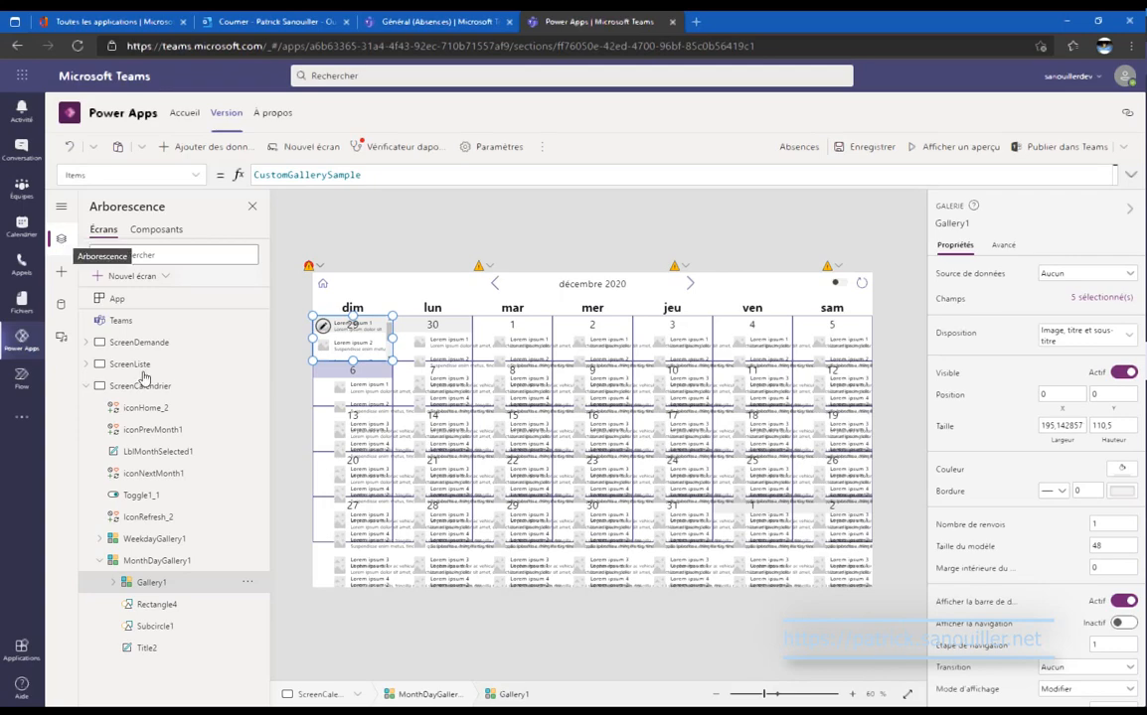
click(247, 582)
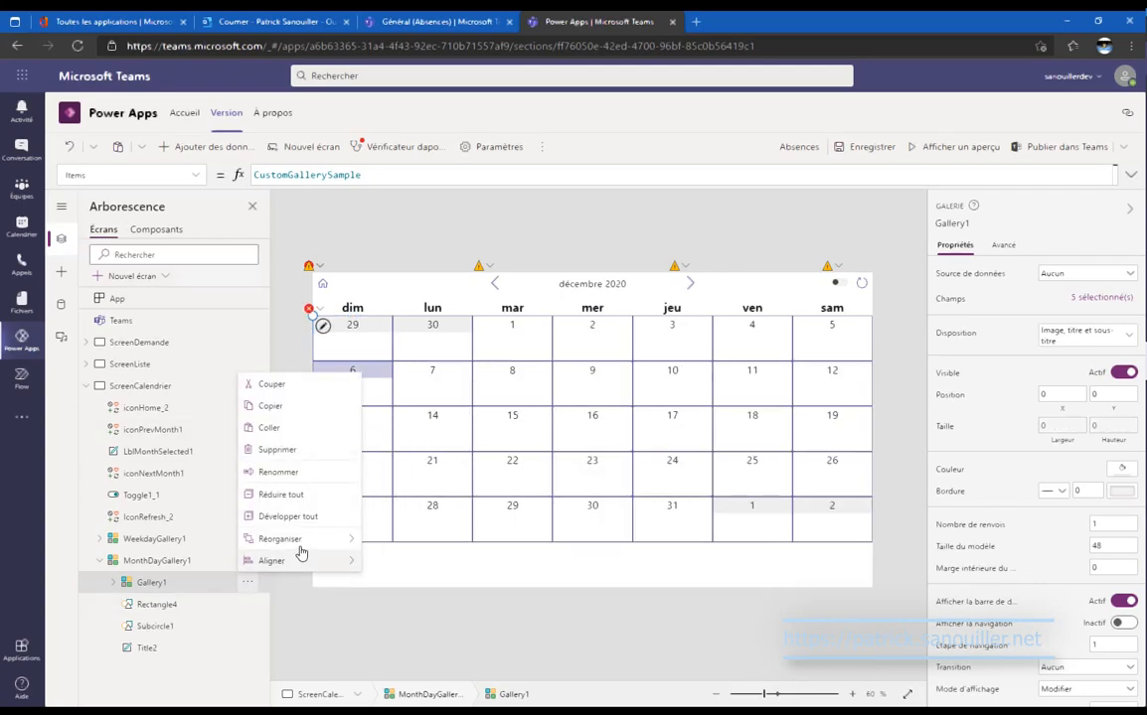
mouse_move(298, 538)
click(418, 606)
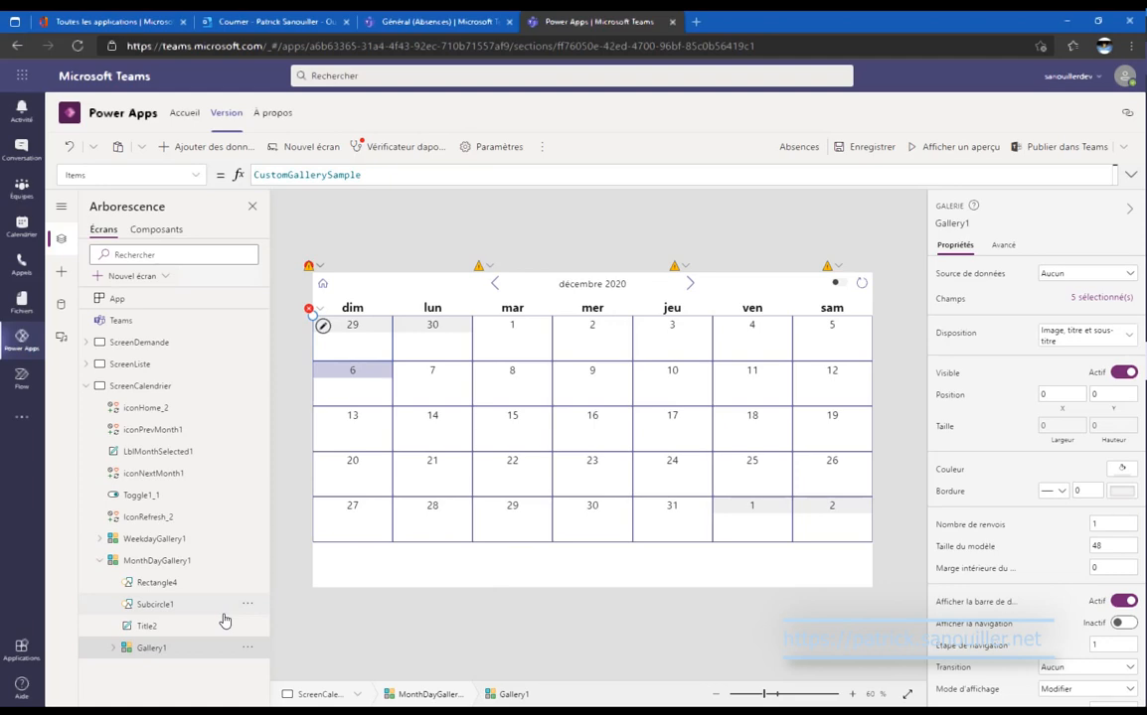
Bind the nested Gallery1 to the Absences list.
click(209, 584)
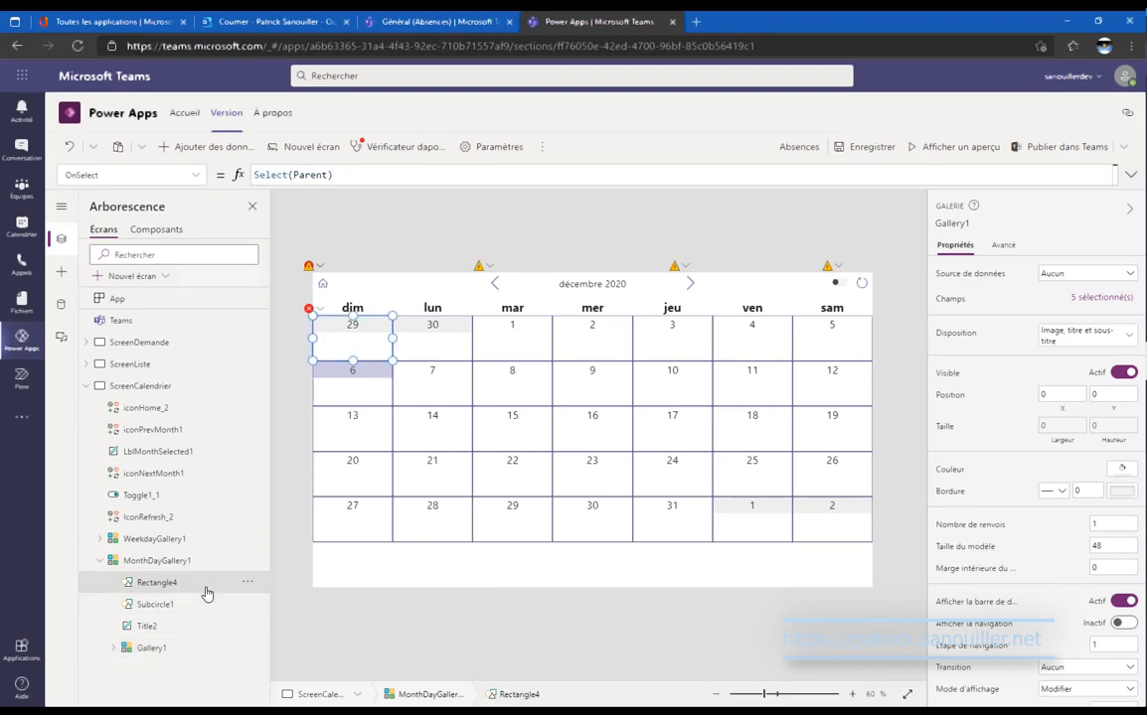
click(209, 654)
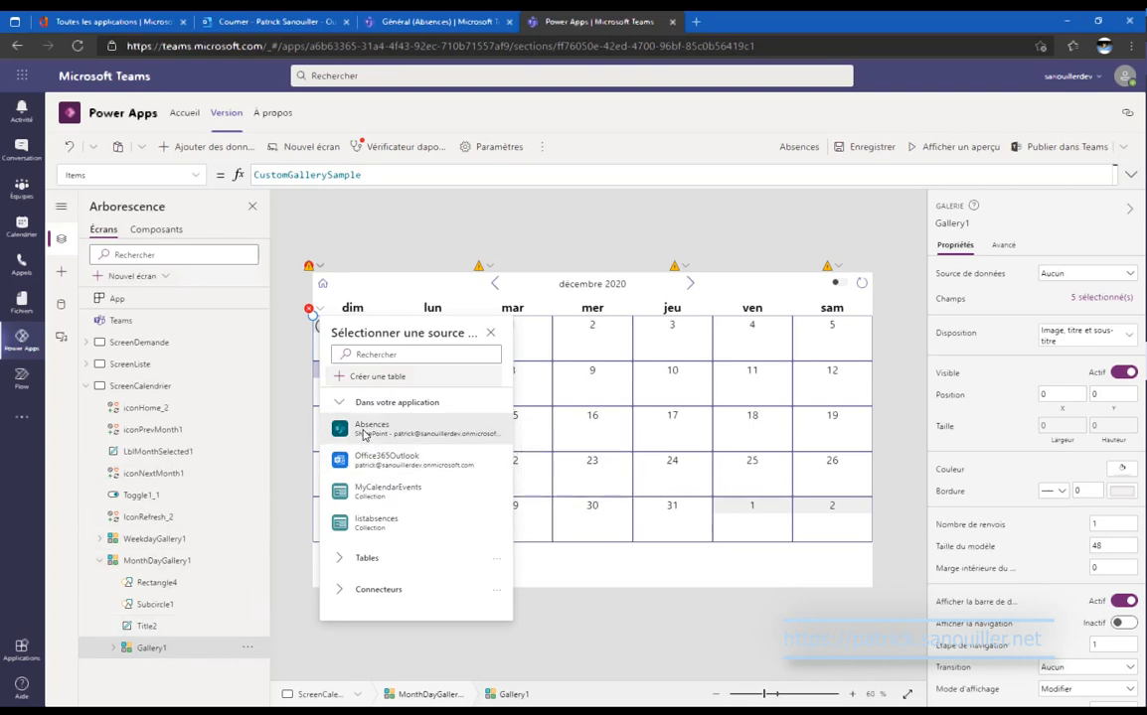
mouse_move(364, 435)
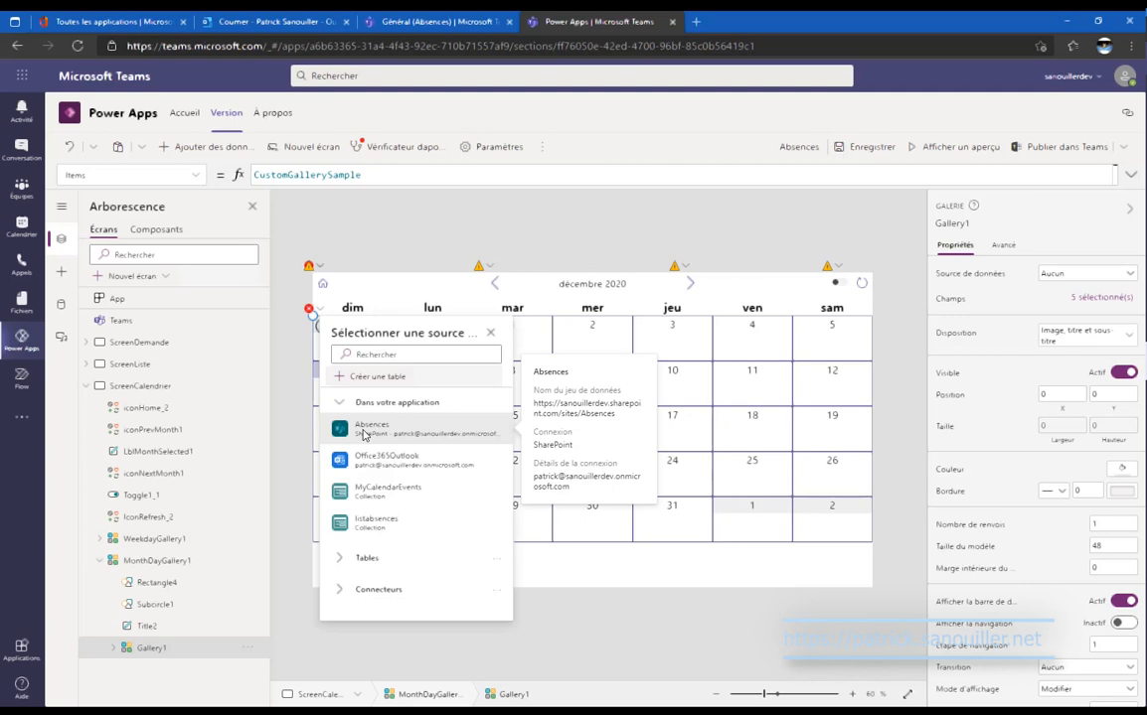
click(364, 435)
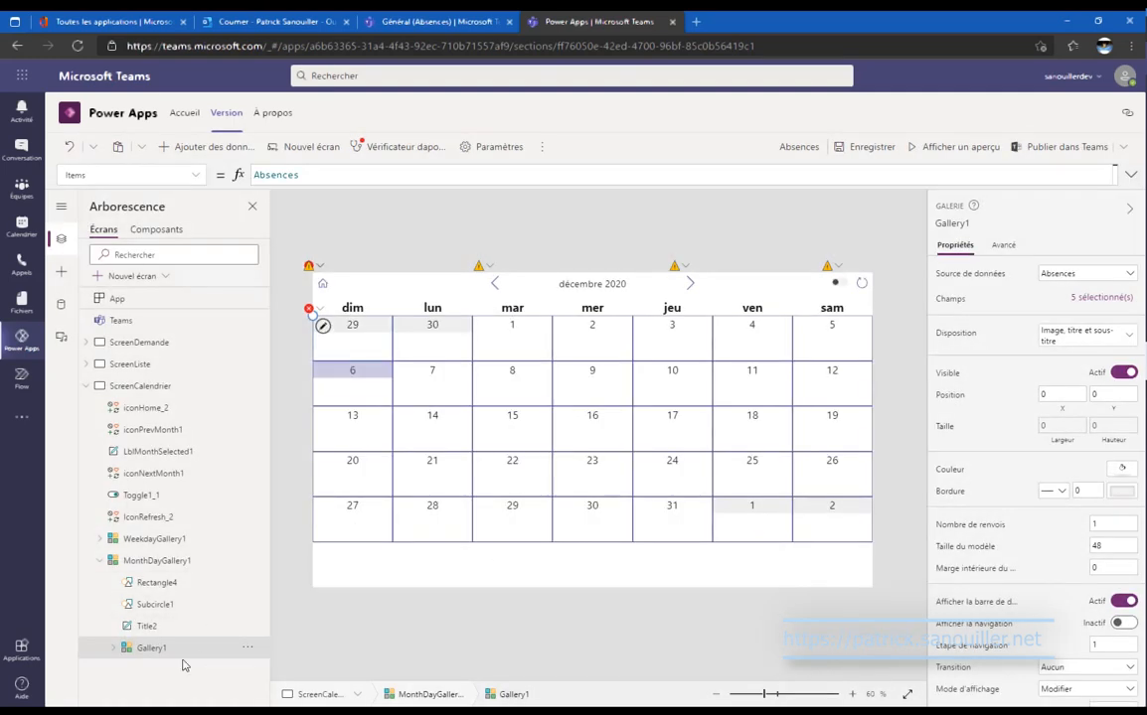
click(117, 652)
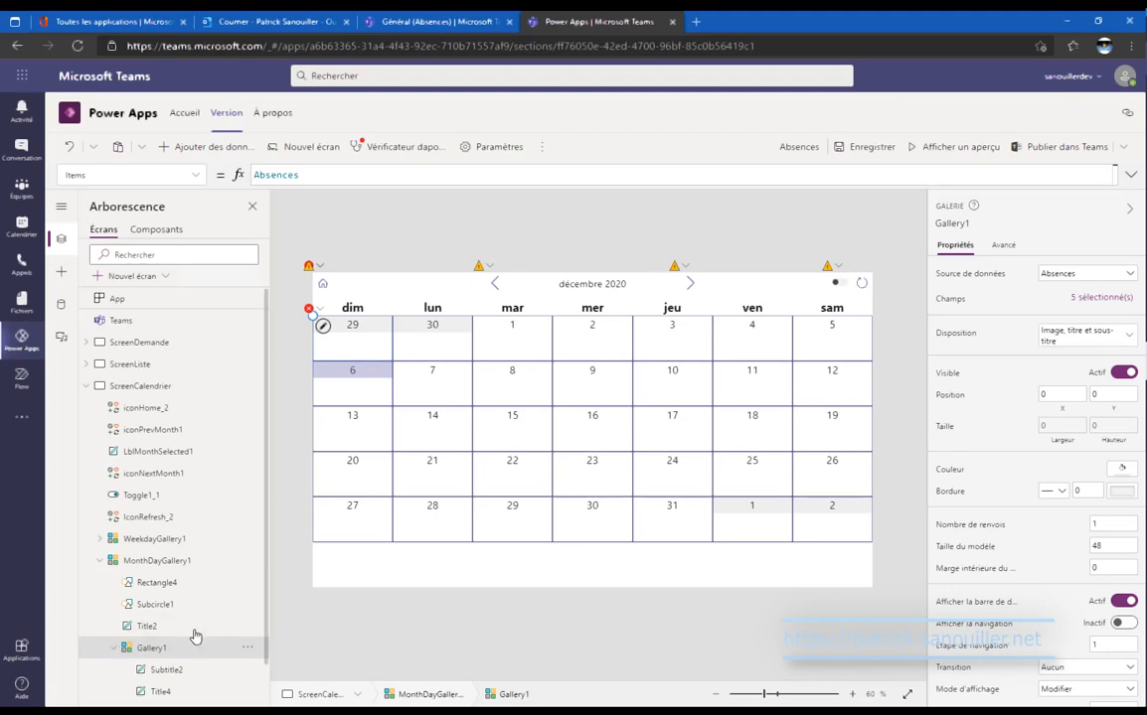
scroll(204, 621, down, 1)
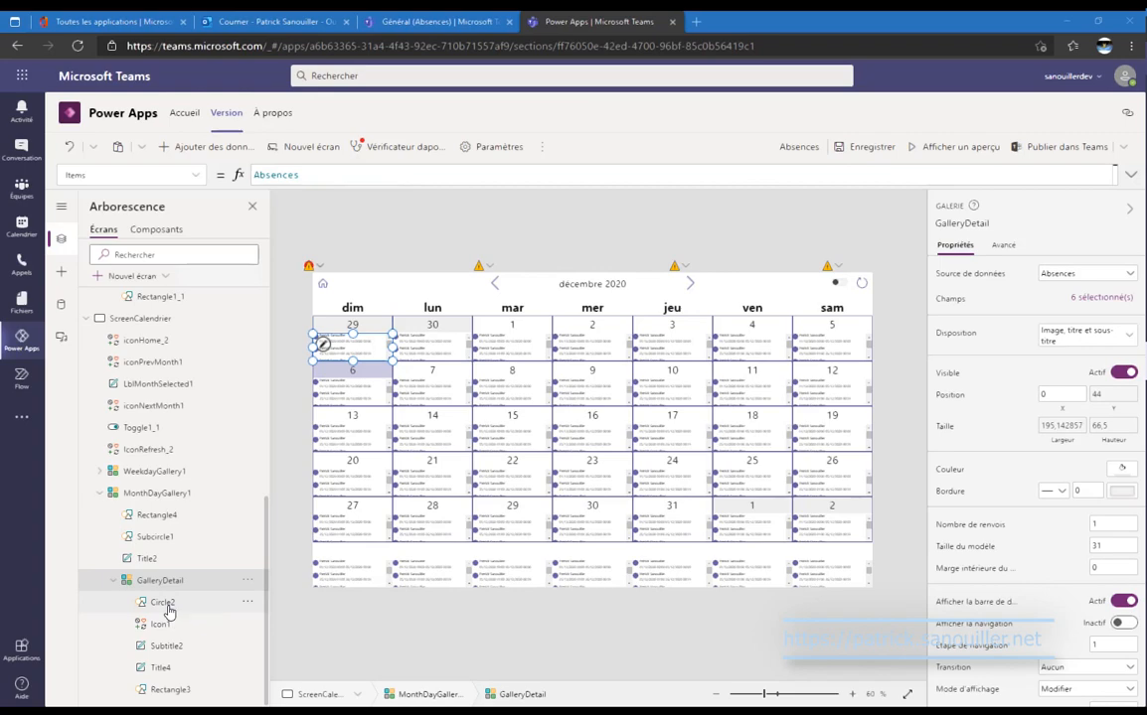
Set the Title4 label's Y position to 0 in the detail gallery.
click(164, 603)
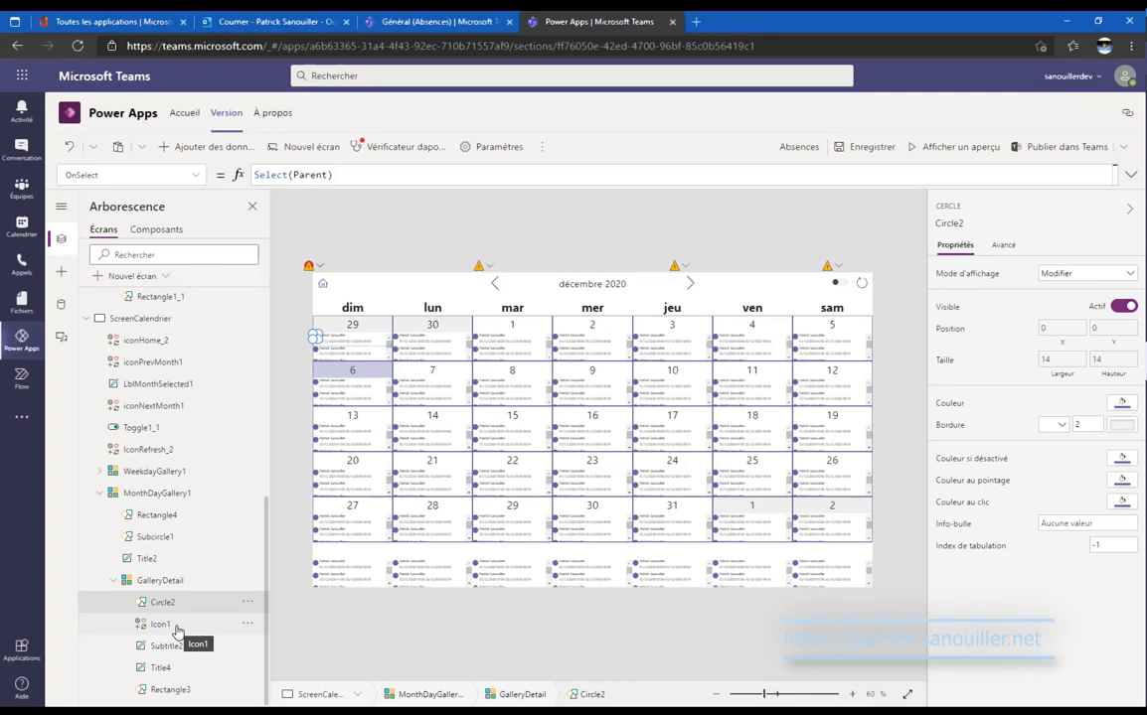
click(177, 632)
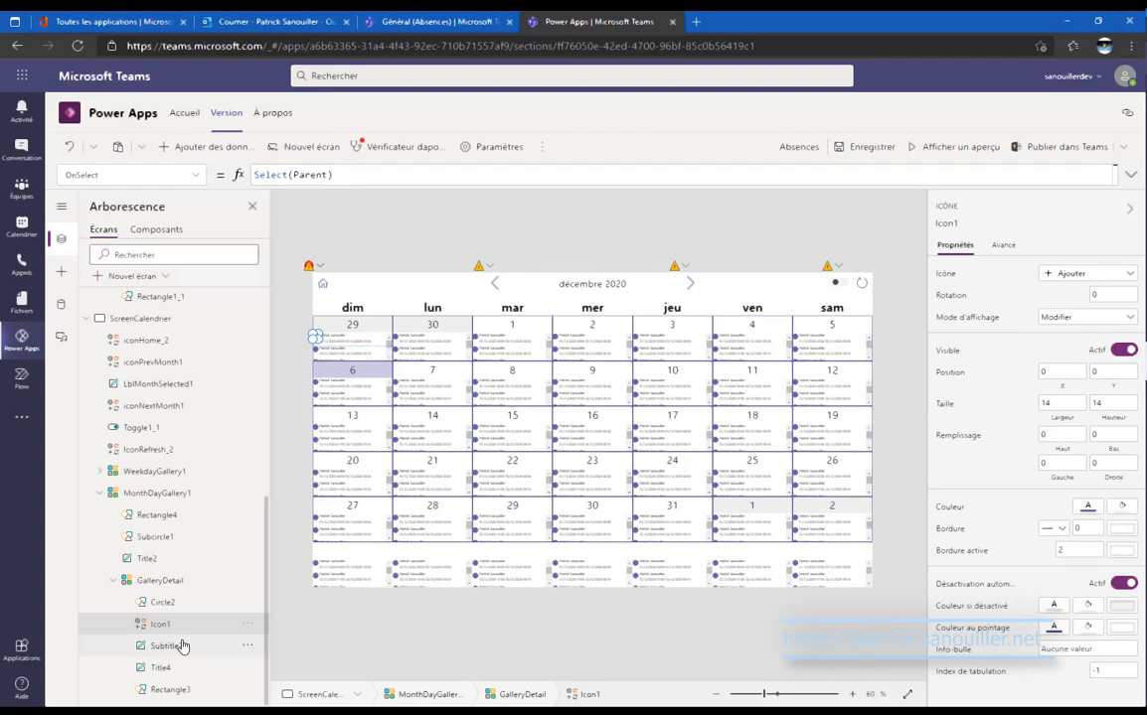
click(182, 646)
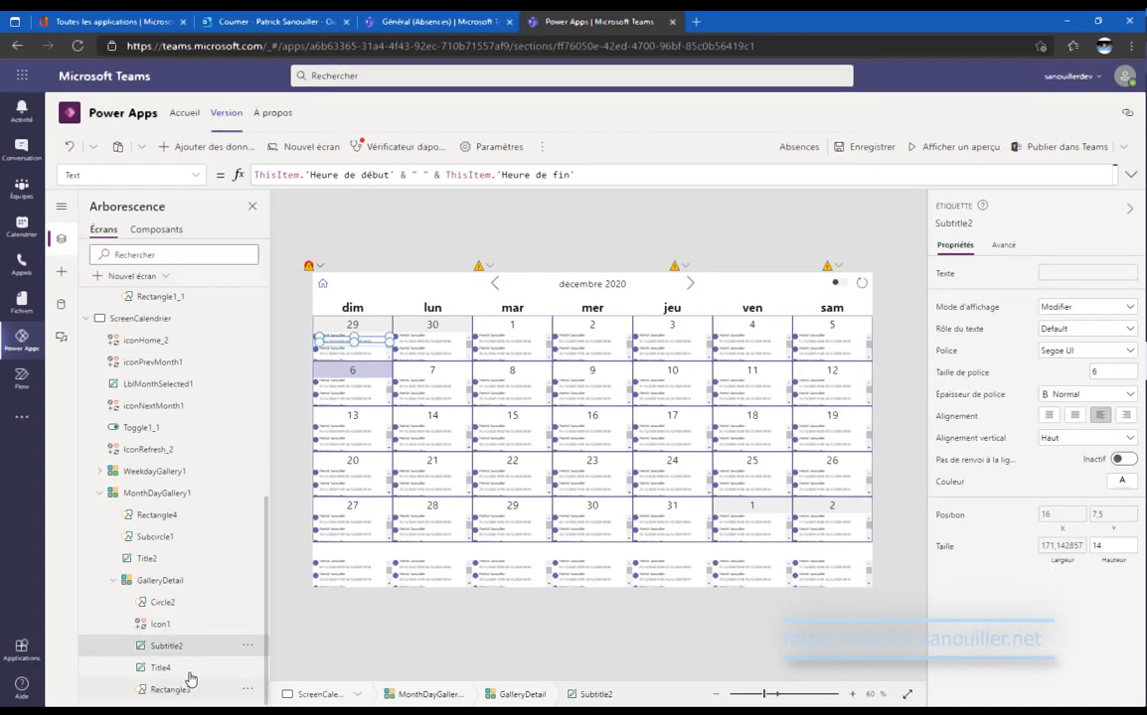
click(189, 672)
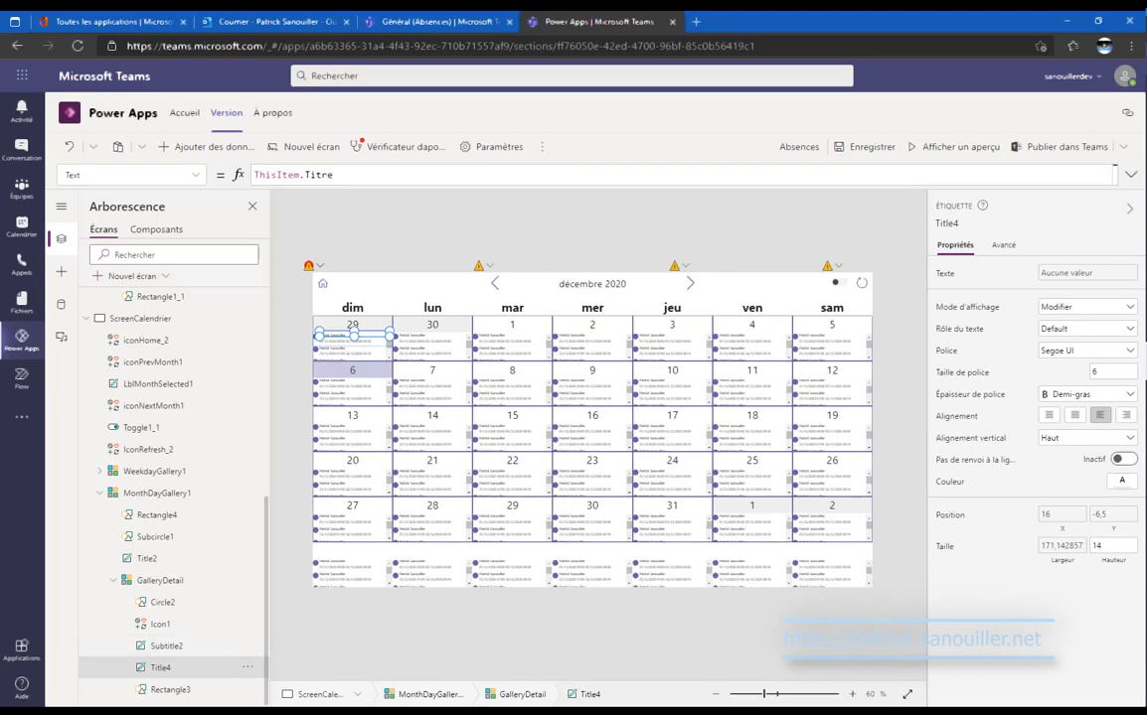
click(1103, 515)
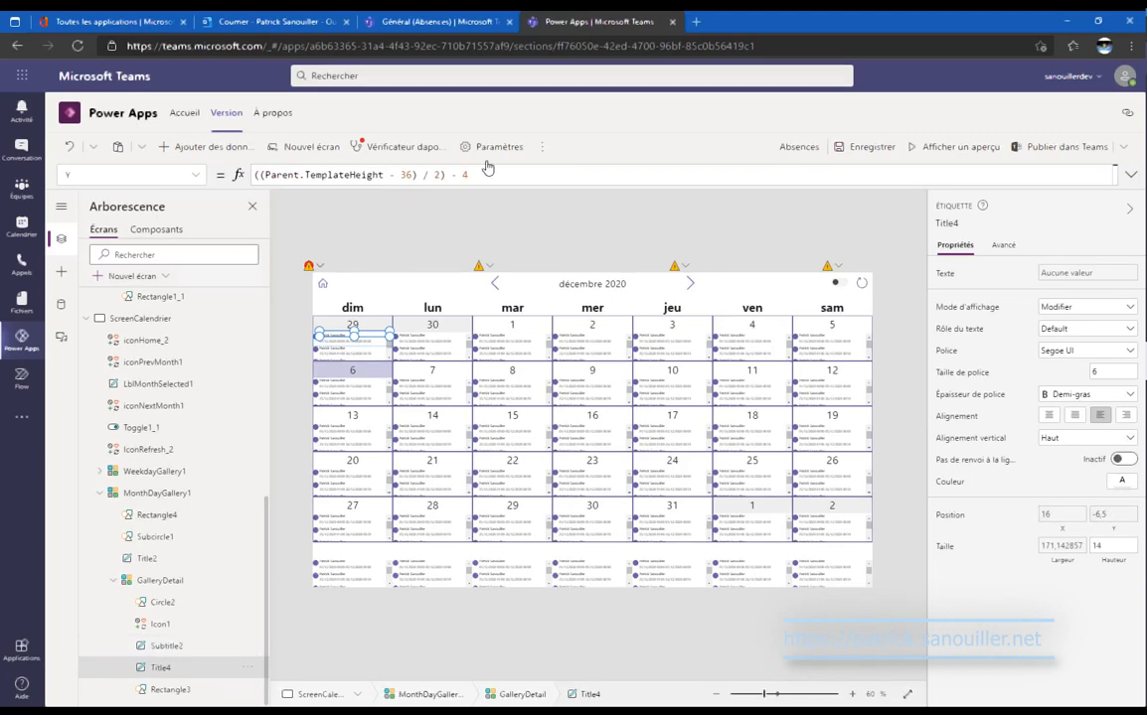
drag(490, 180, 3, 162)
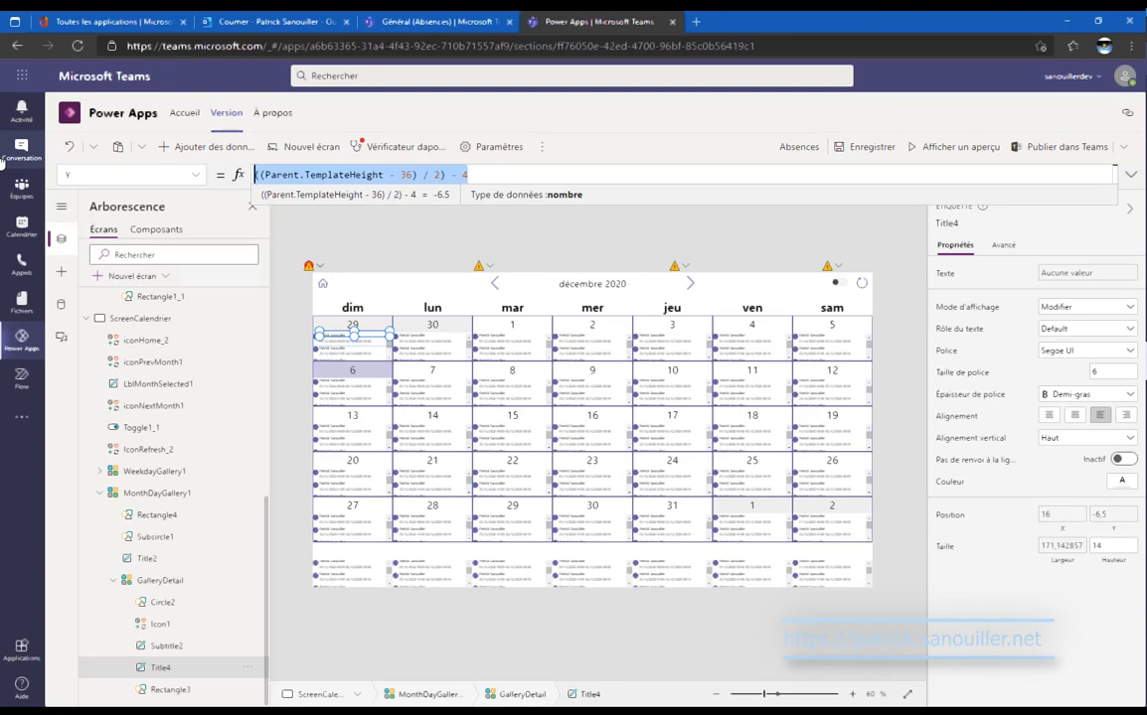
text(0)
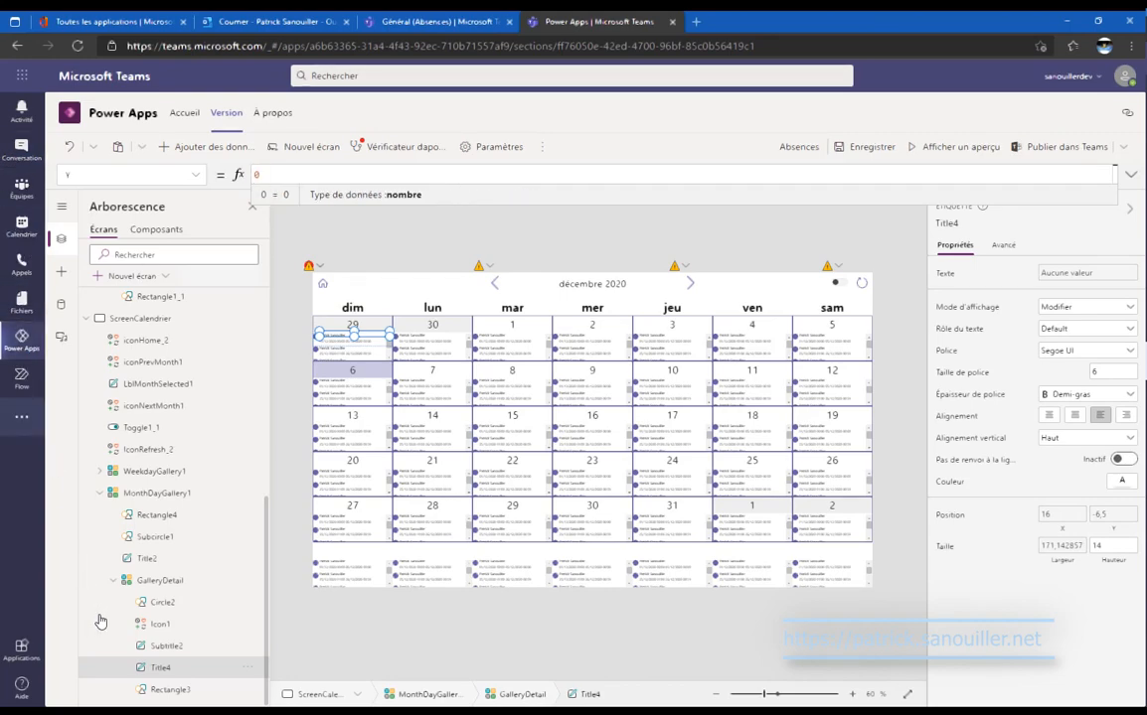
Give Rectangle3 a border thickness of 1.
click(199, 650)
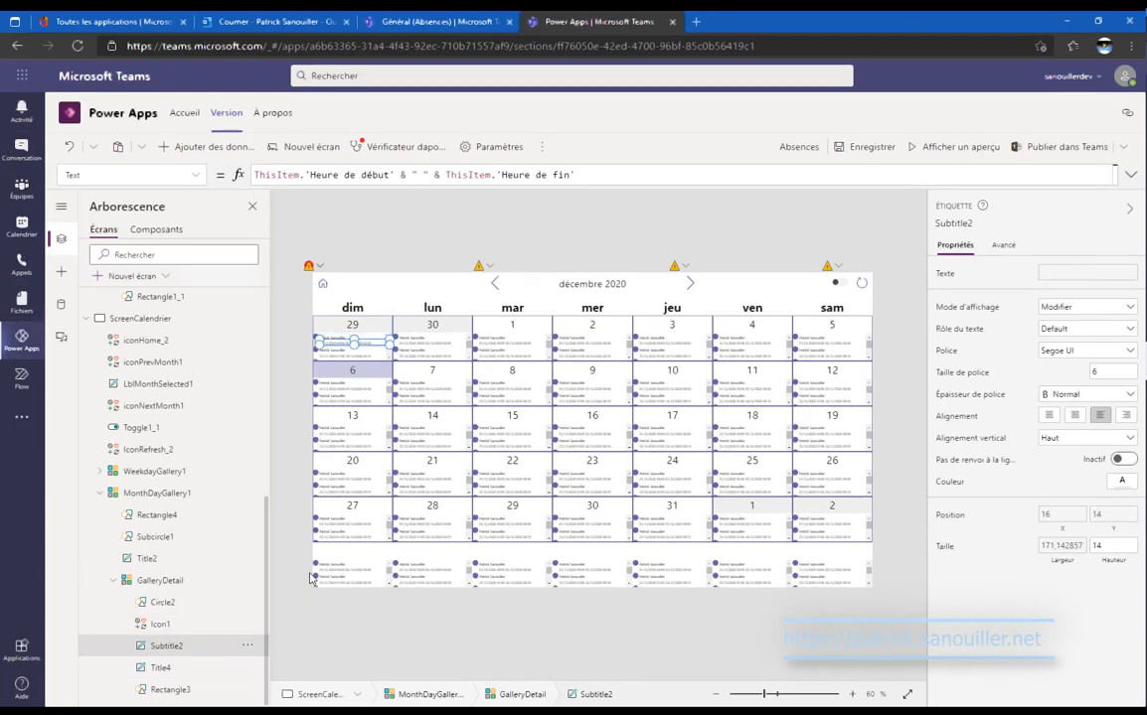
click(199, 689)
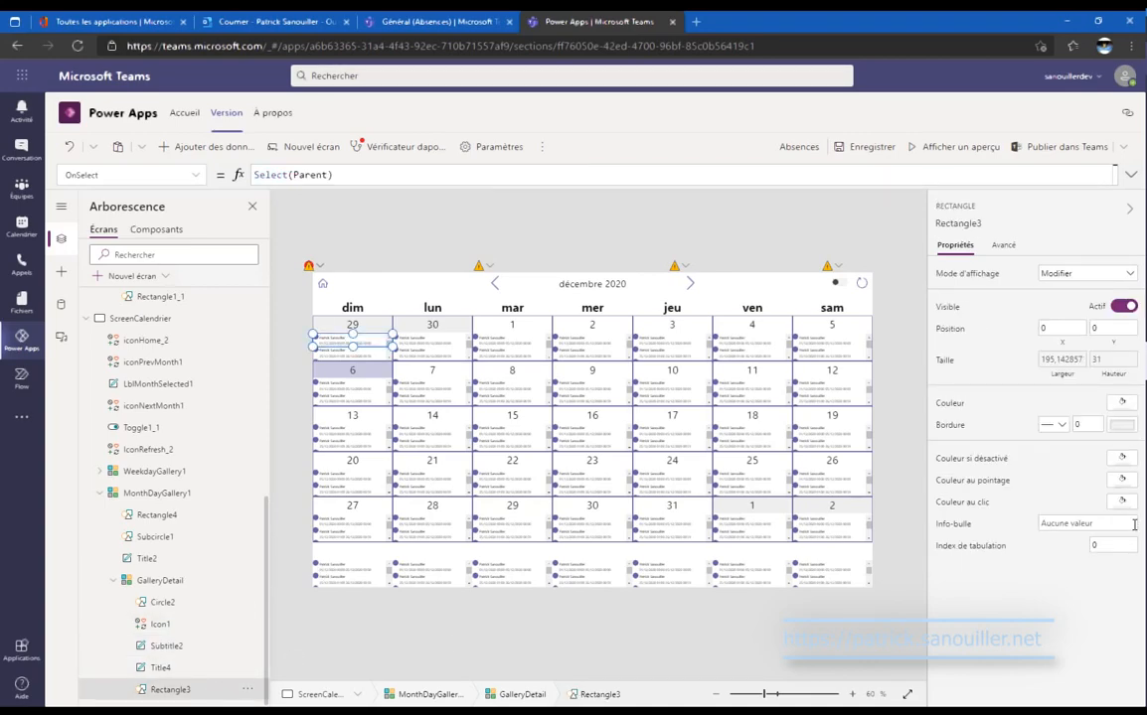
click(1093, 423)
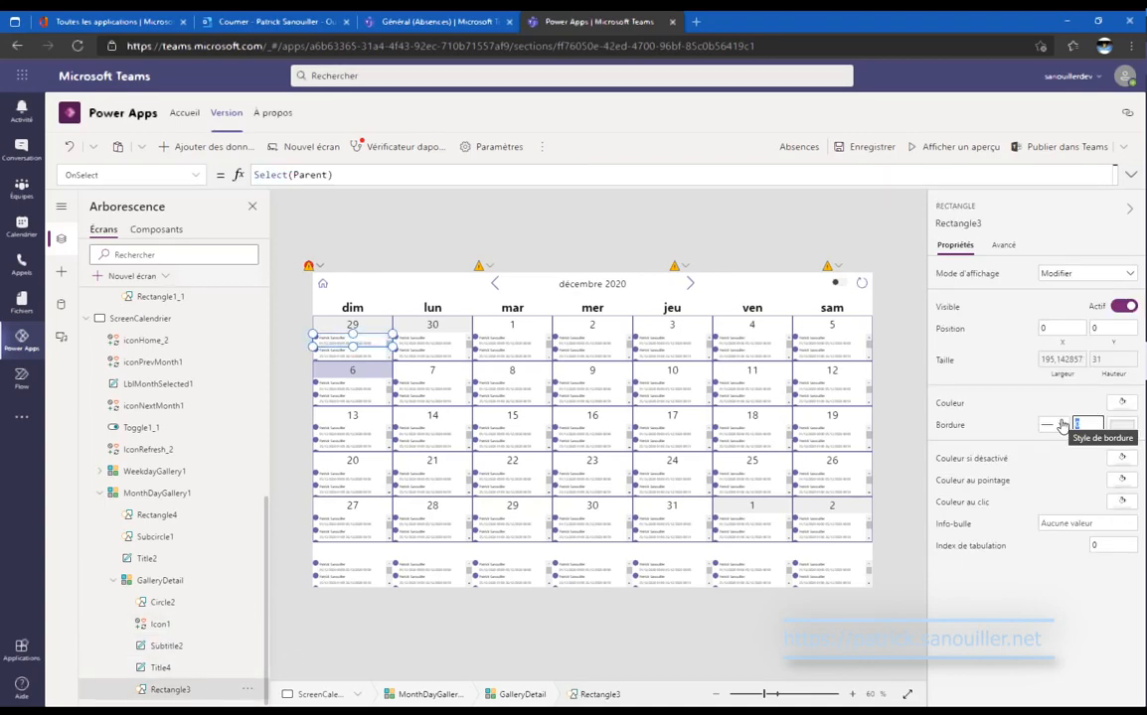
text(1)
click(1113, 431)
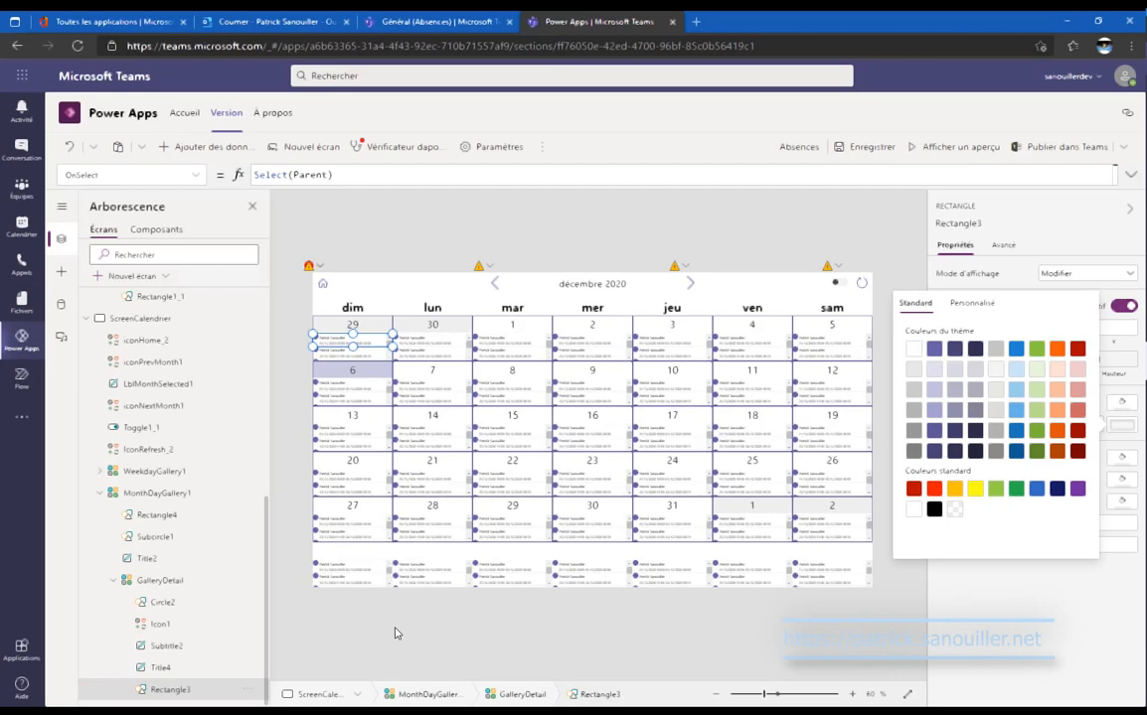
click(394, 633)
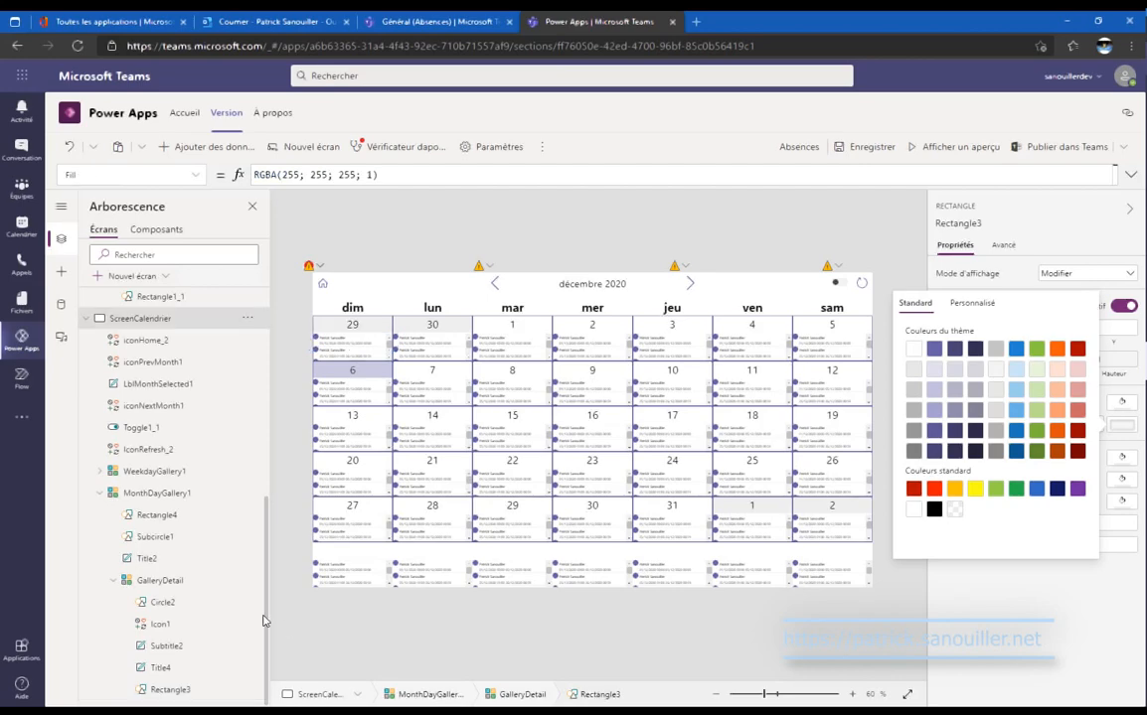
Copy the list screen icon's category-based Icon formula.
scroll(199, 467, up, 5)
click(199, 486)
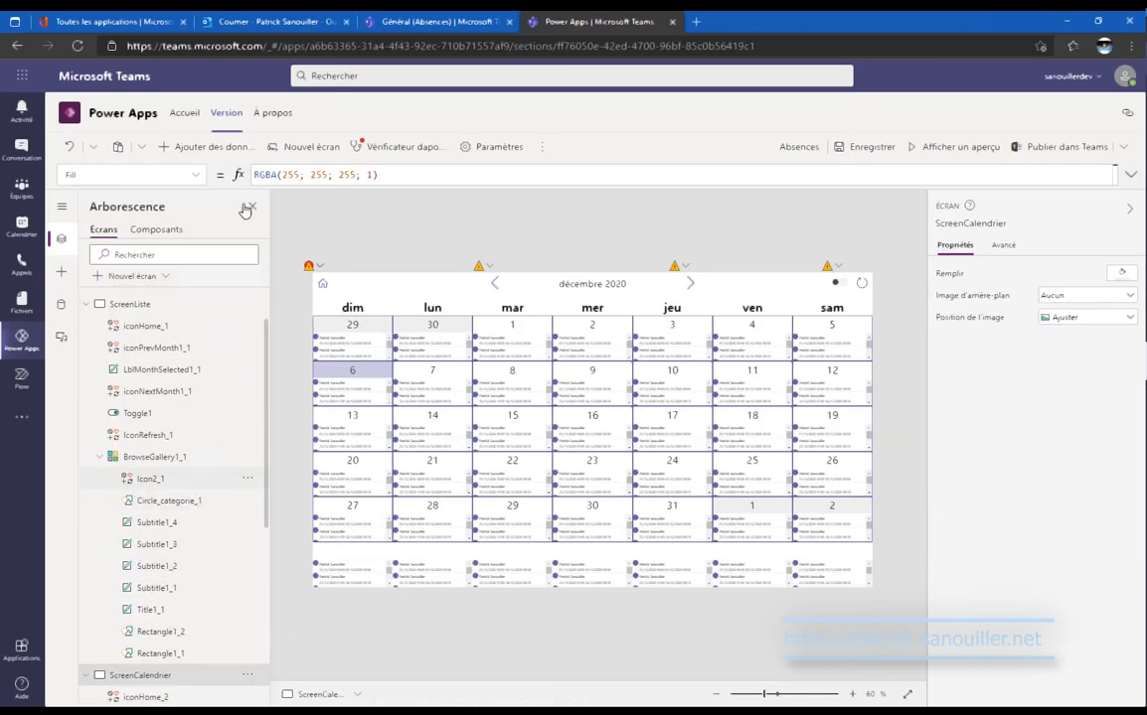
click(119, 175)
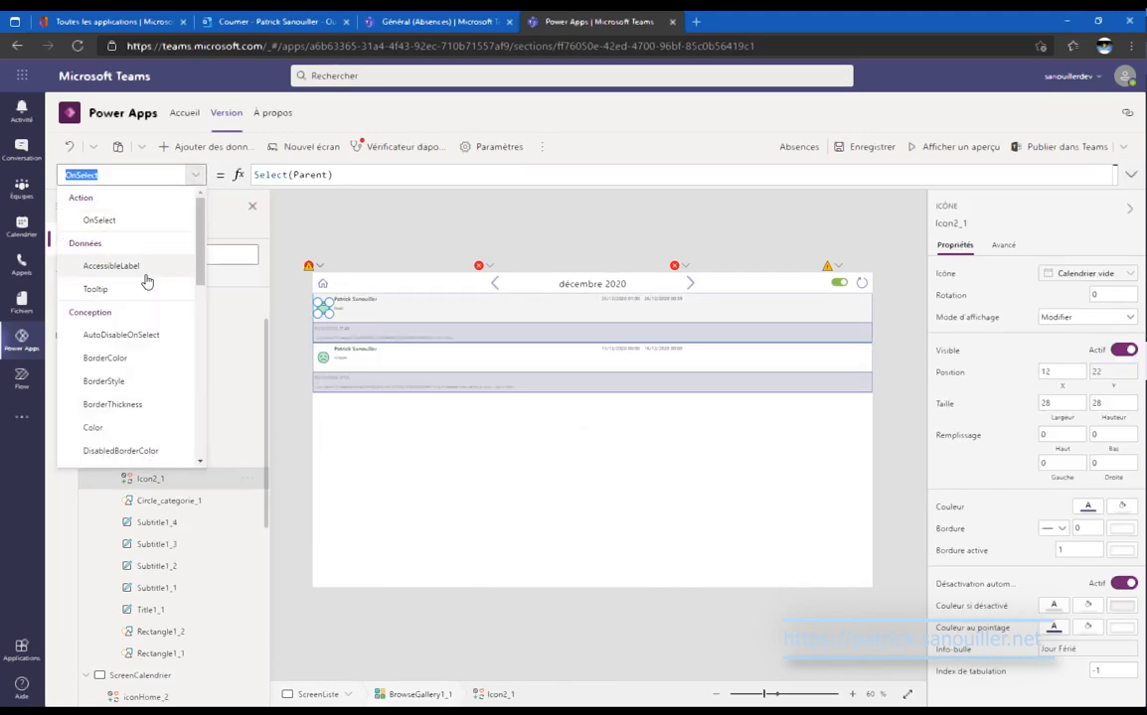
scroll(146, 282, down, 5)
scroll(146, 281, down, 3)
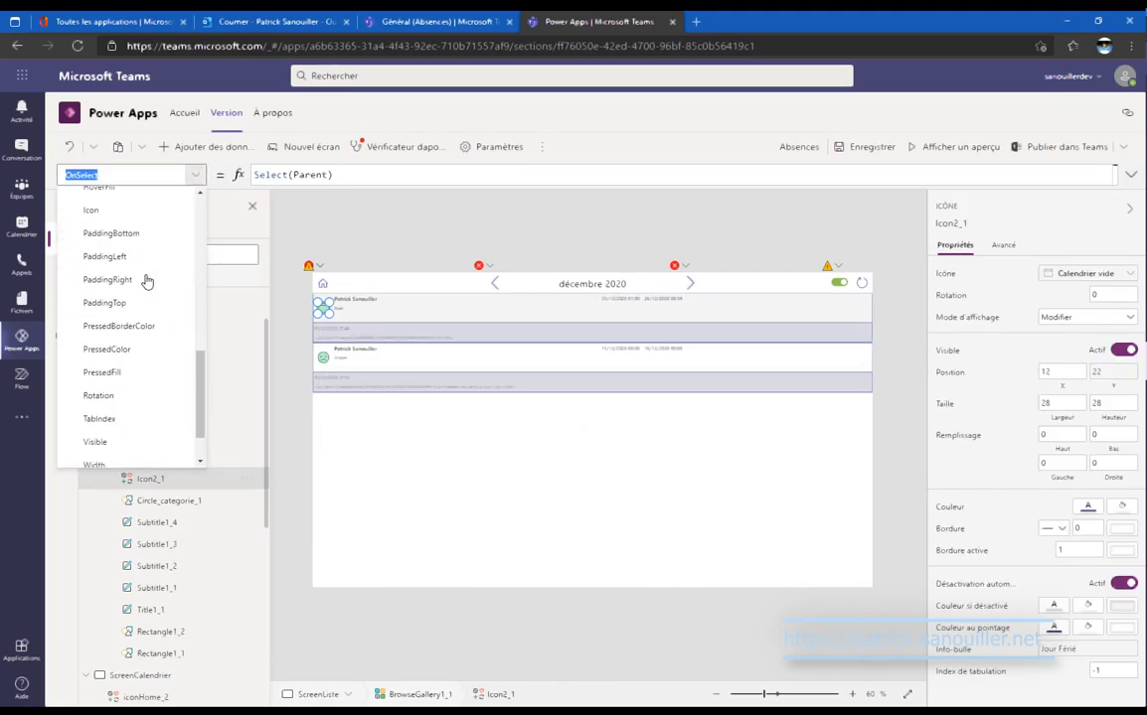
scroll(166, 311, up, 4)
scroll(166, 311, up, 1)
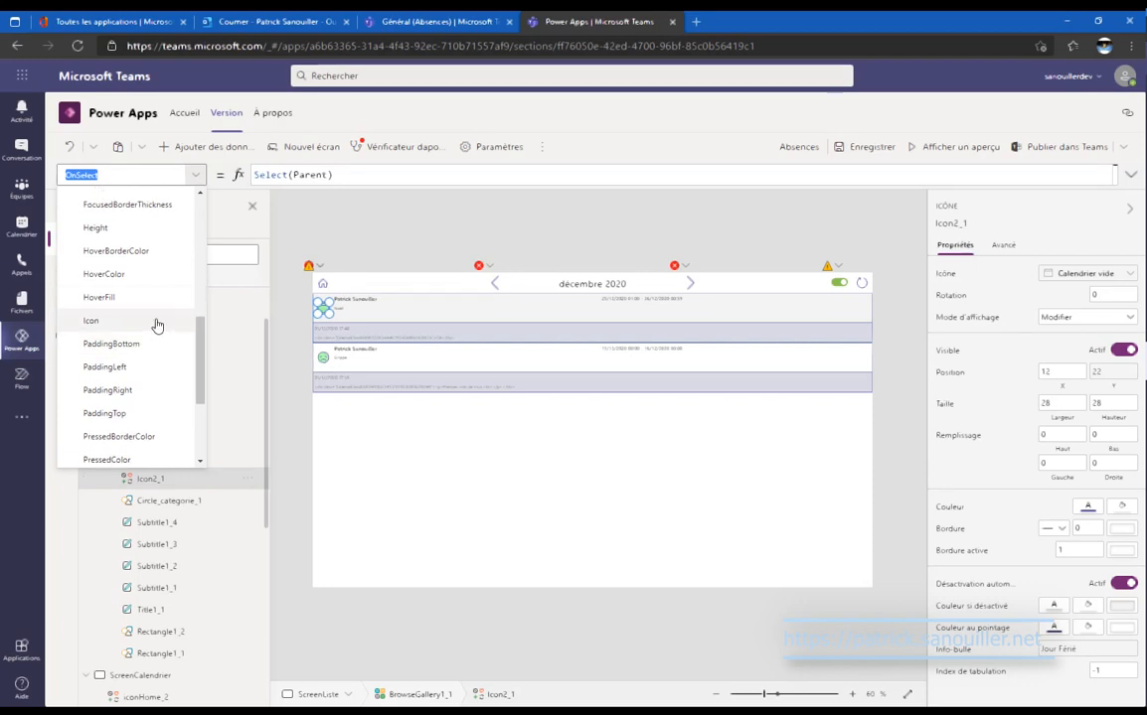
click(159, 323)
click(453, 175)
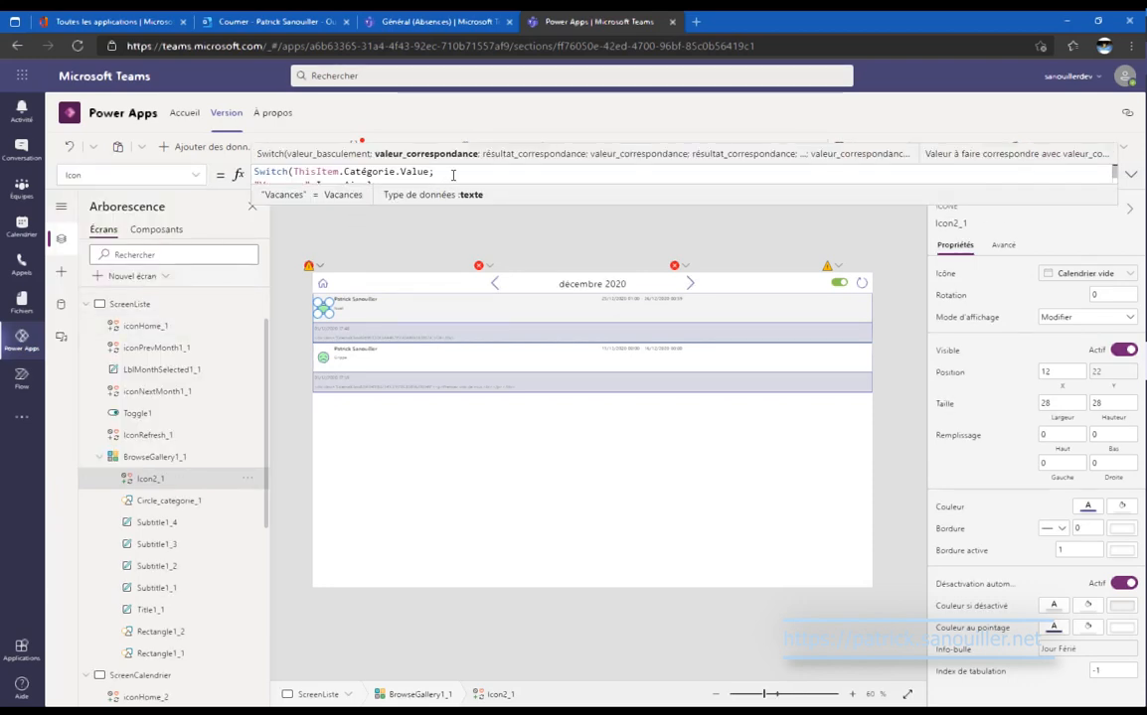
key(ctrl+a)
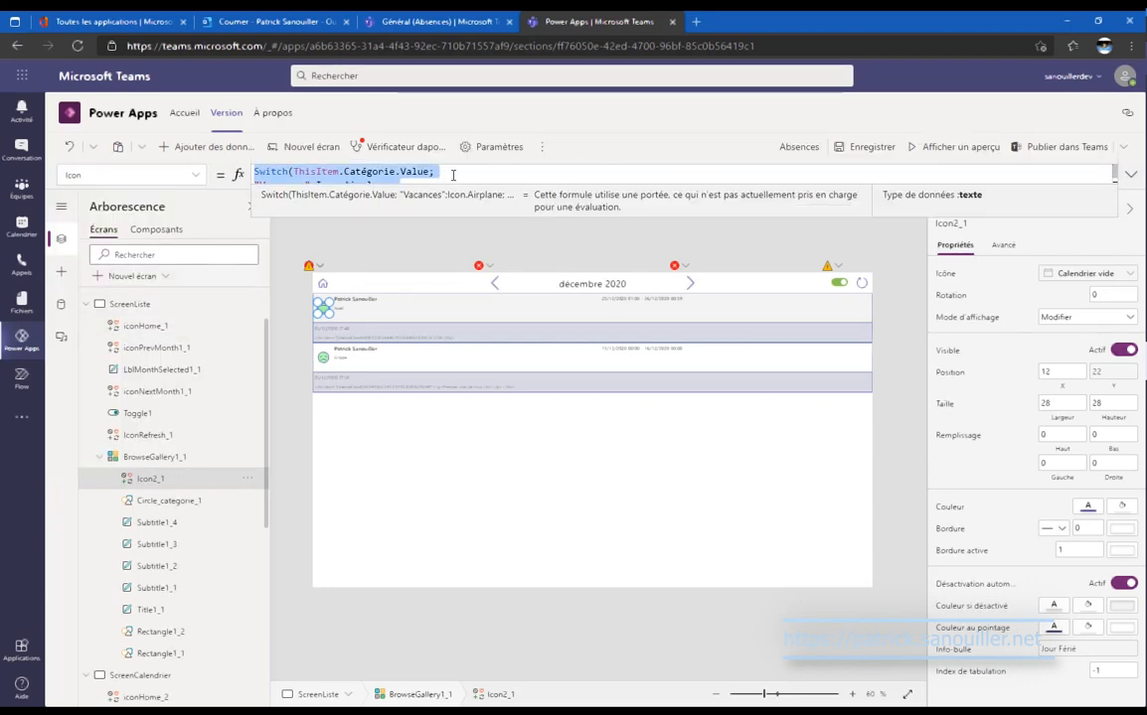
Replace Icon1's Icon.Add with the category Switch formula.
scroll(226, 439, down, 5)
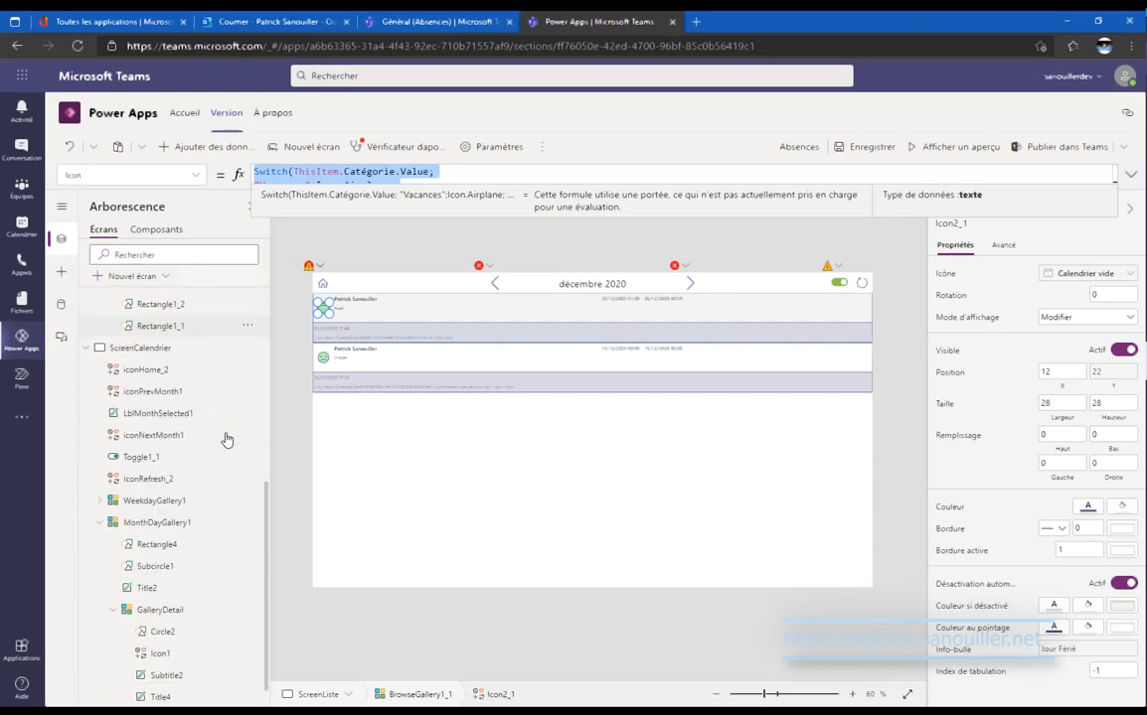
scroll(226, 439, down, 1)
click(200, 623)
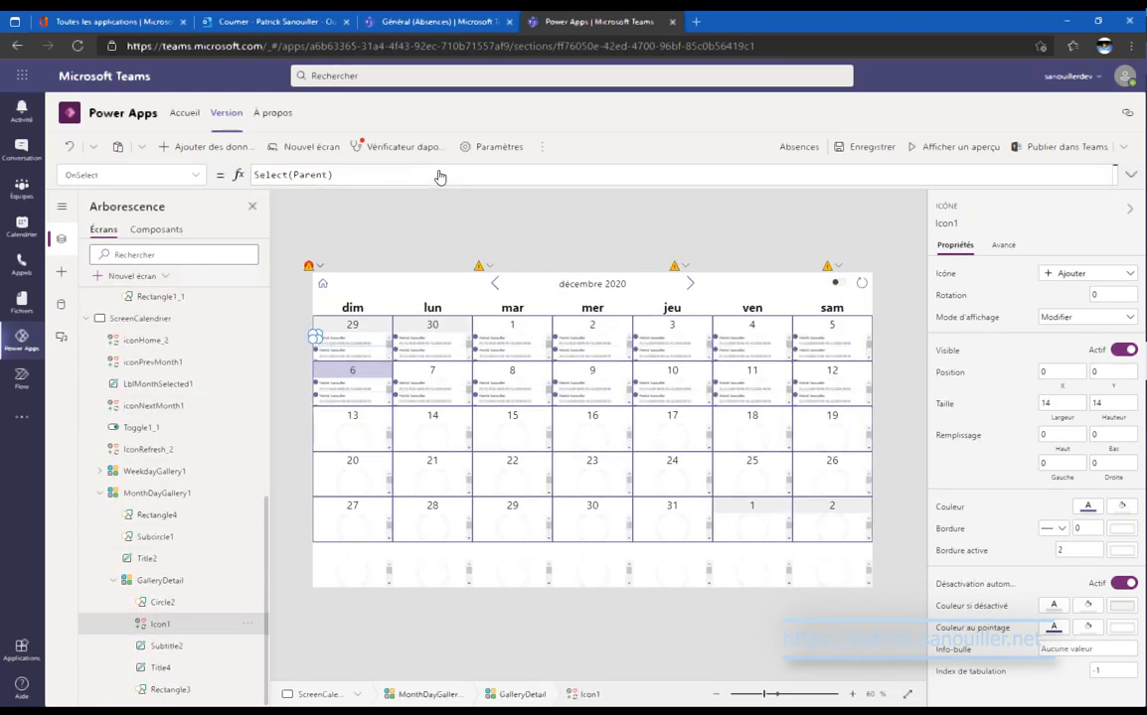
click(200, 180)
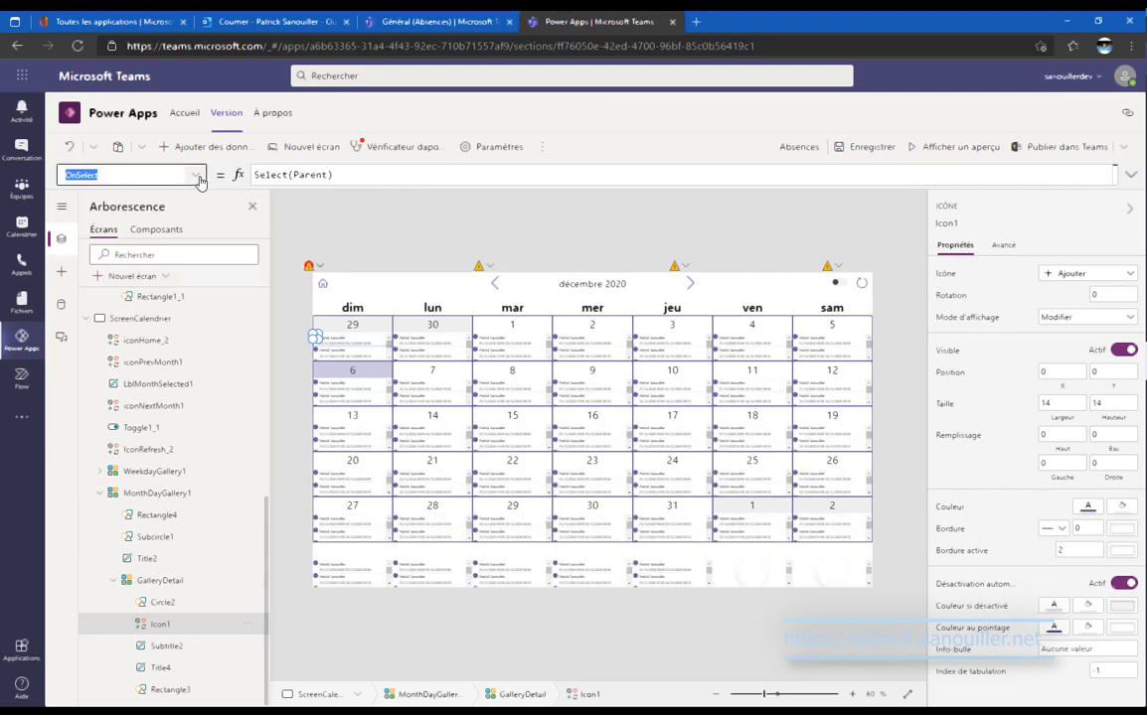
scroll(166, 278, down, 5)
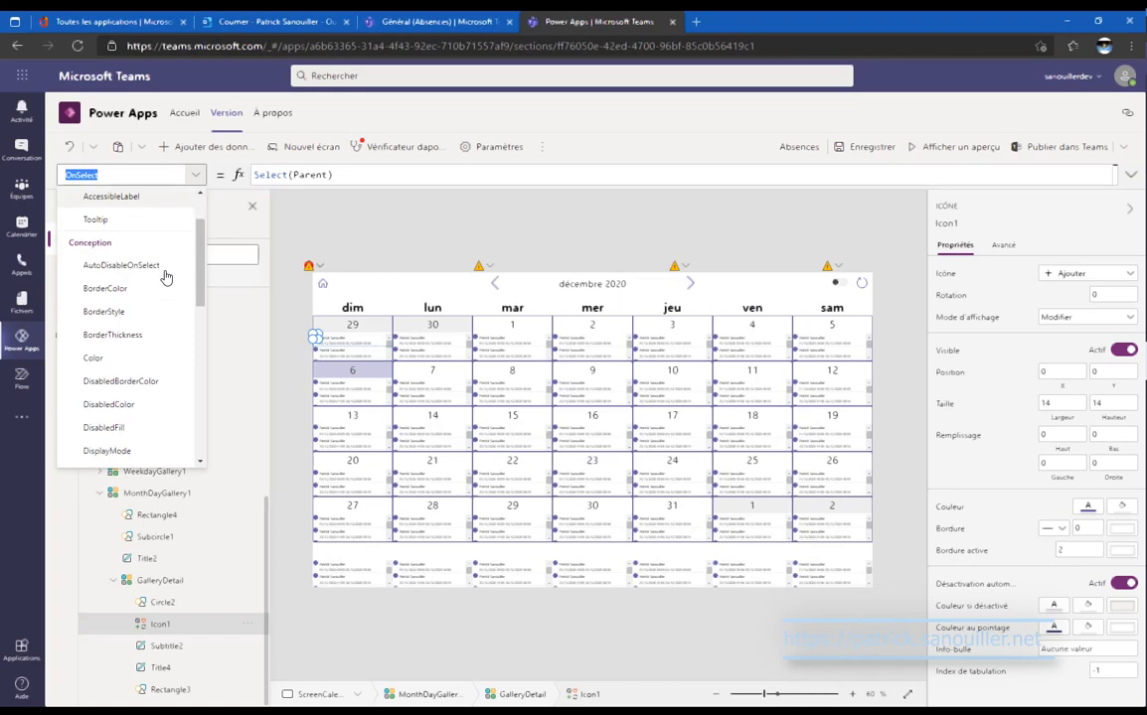
scroll(165, 312, up, 2)
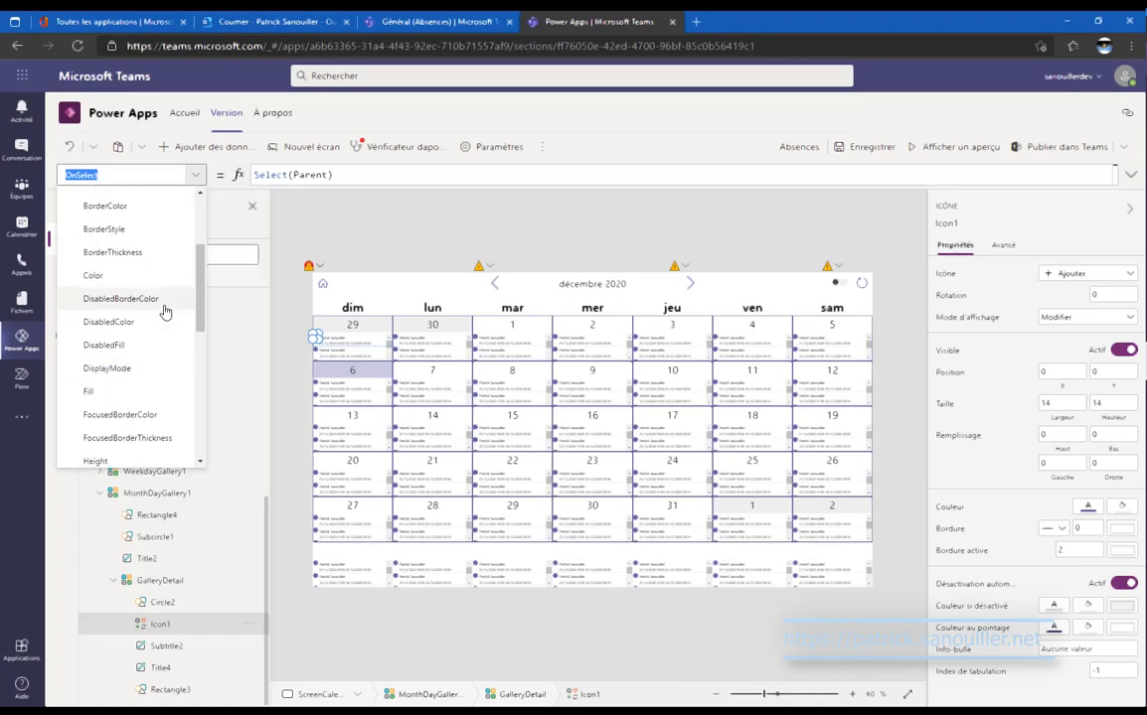
scroll(165, 328, down, 5)
click(164, 338)
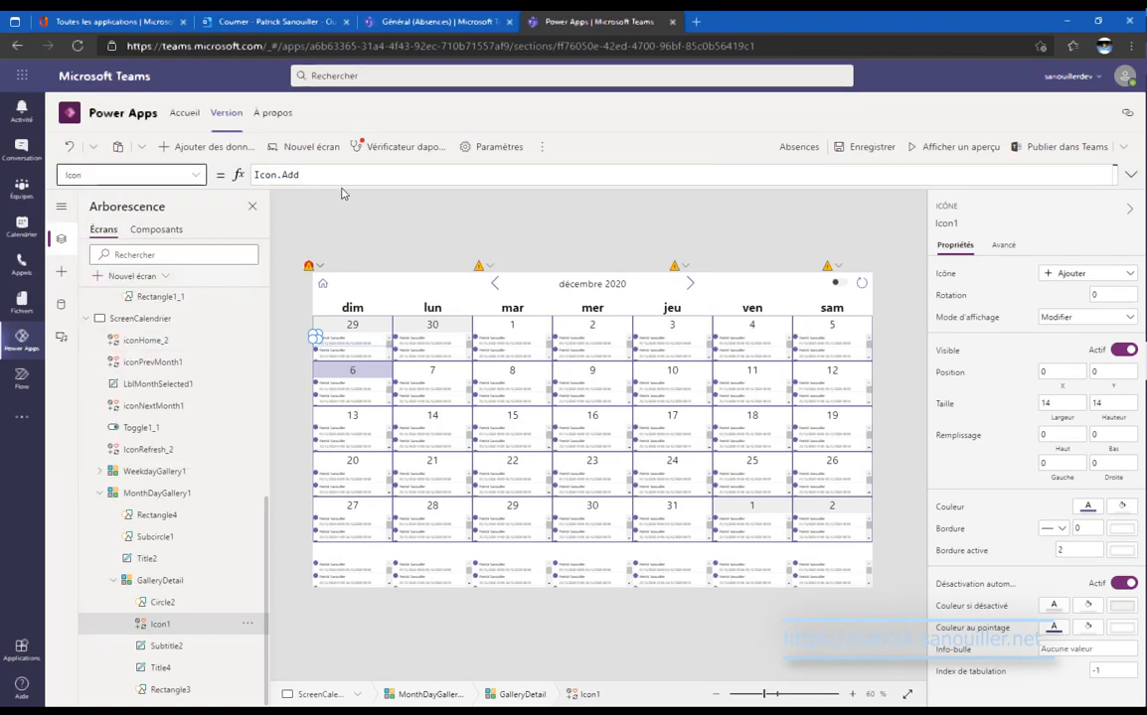
click(313, 175)
key(ctrl+a)
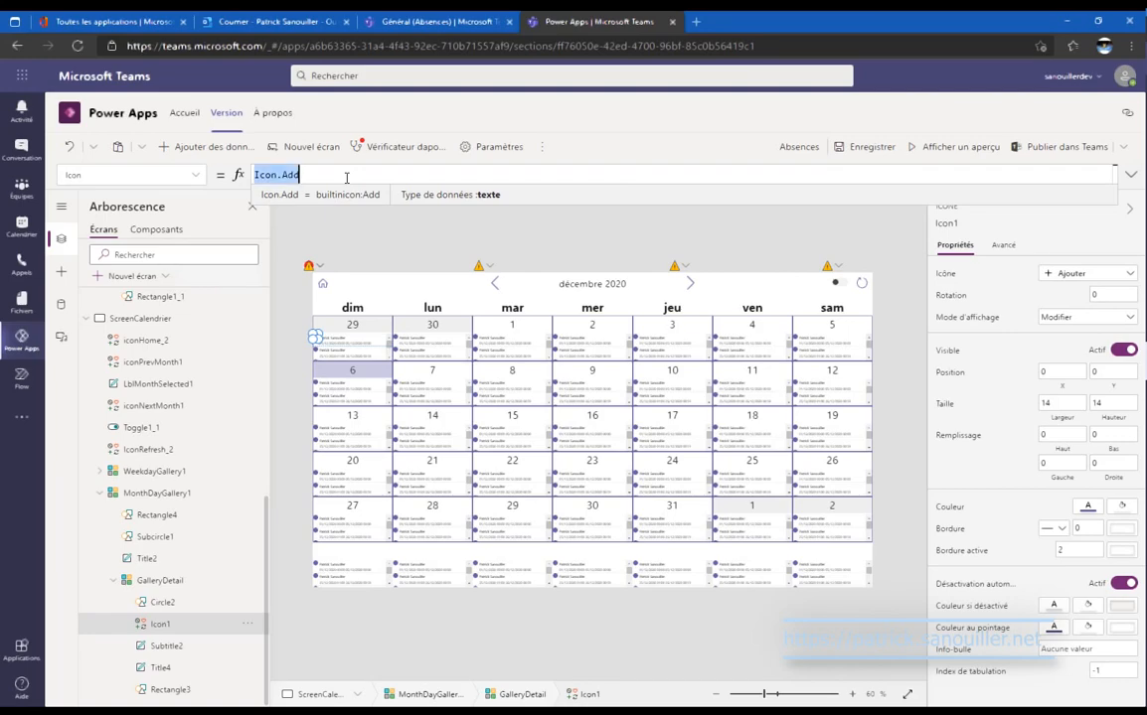
key(ctrl+v)
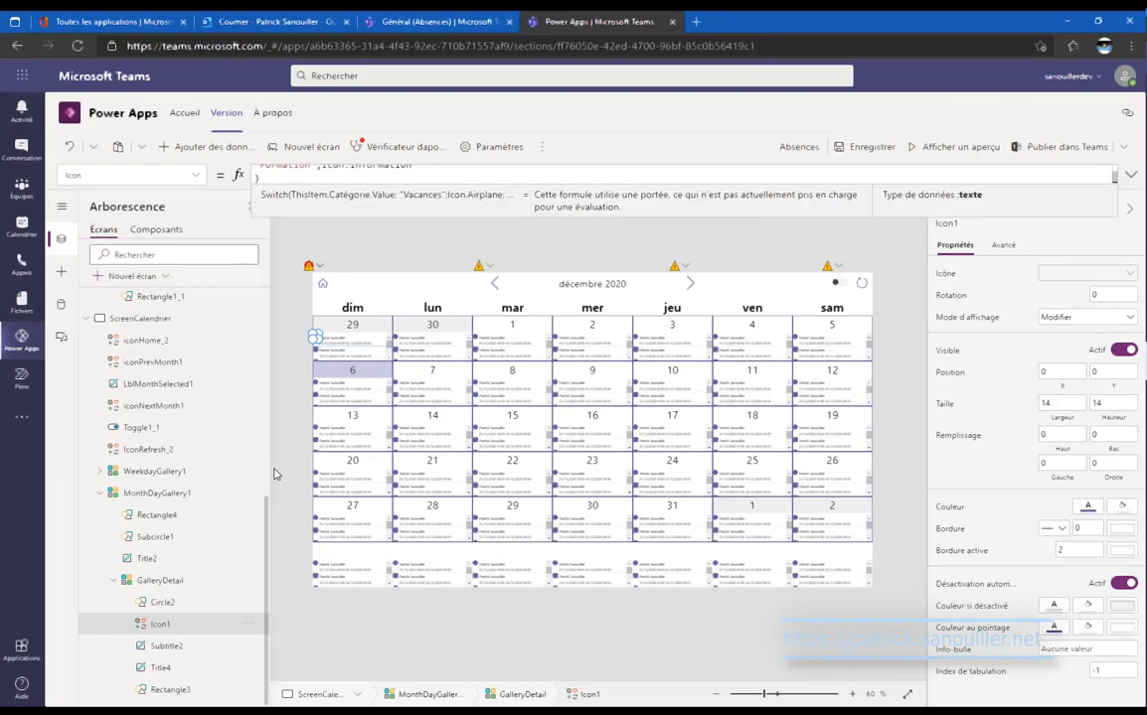
Copy Circle_categorie_1's validation-status Fill formula from the list screen.
scroll(178, 477, up, 8)
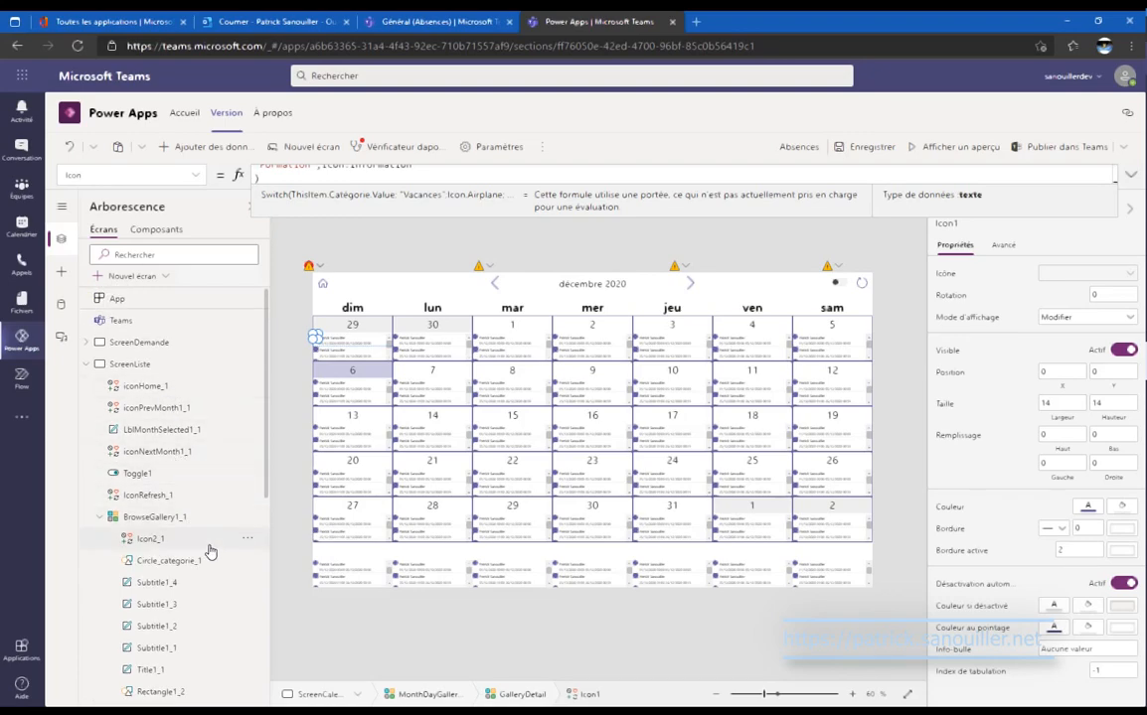
click(209, 561)
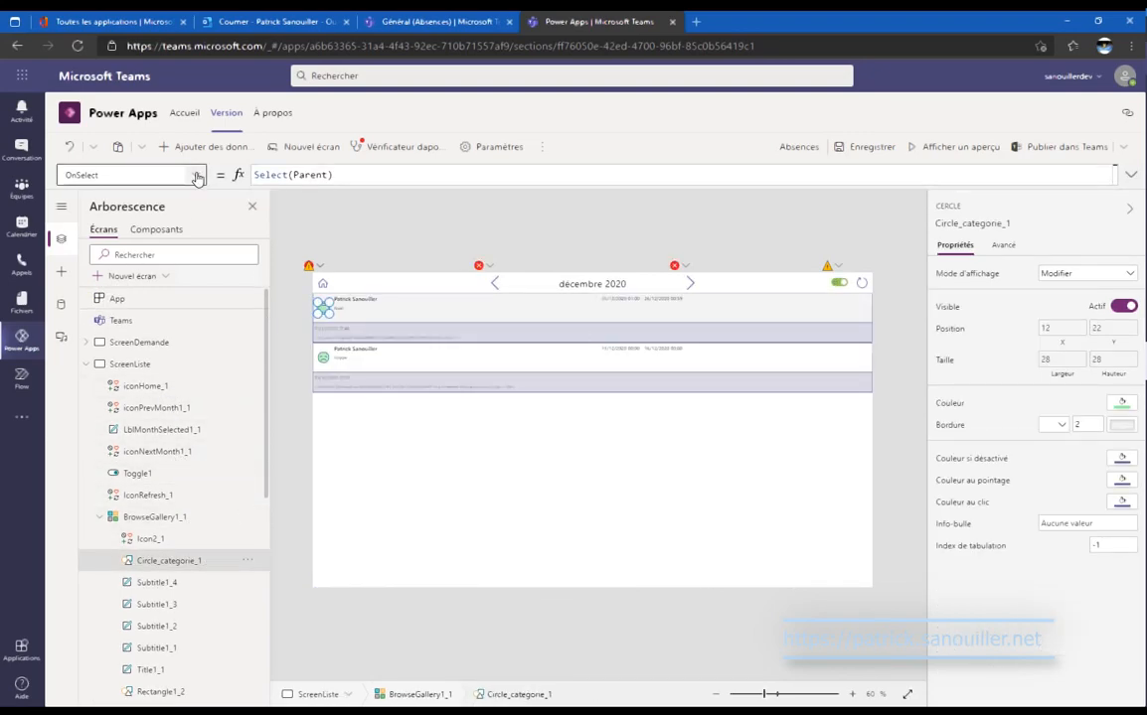
click(194, 175)
scroll(141, 327, down, 2)
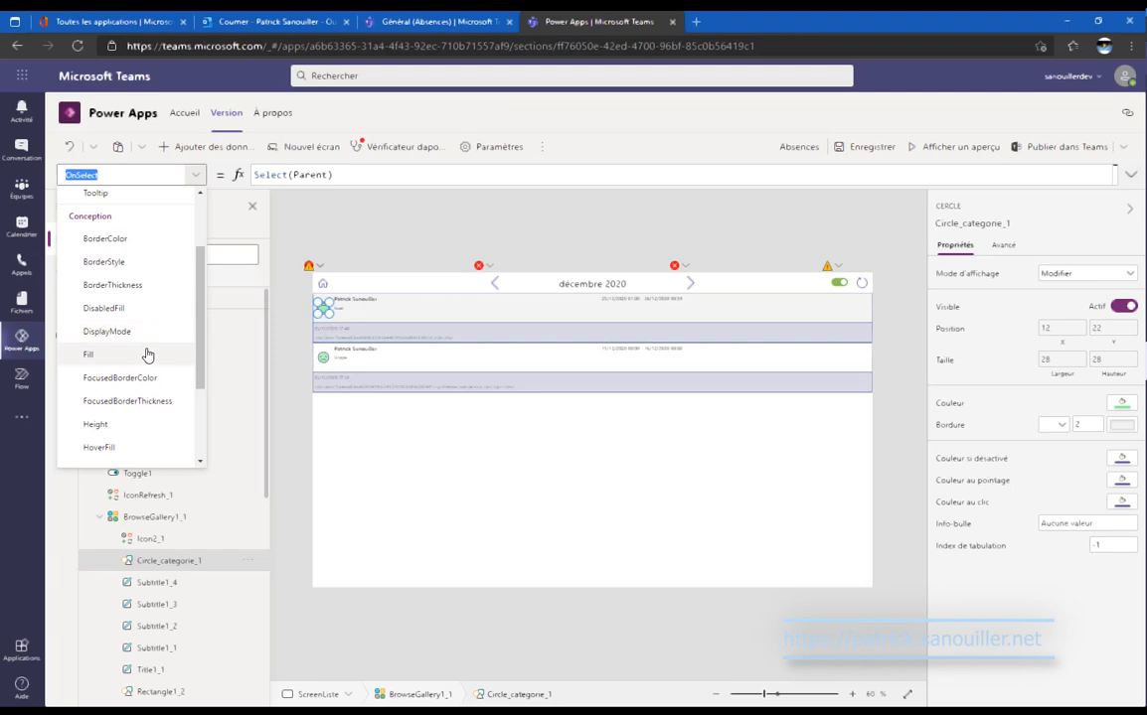
click(169, 355)
click(438, 171)
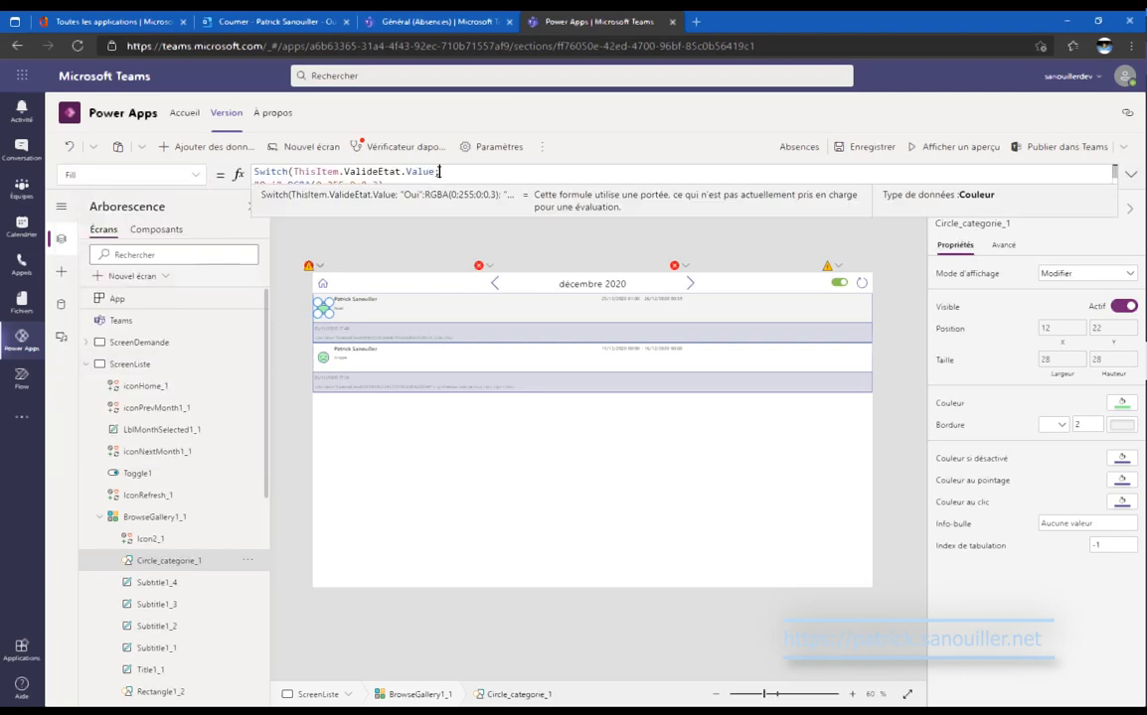
triple_click(438, 171)
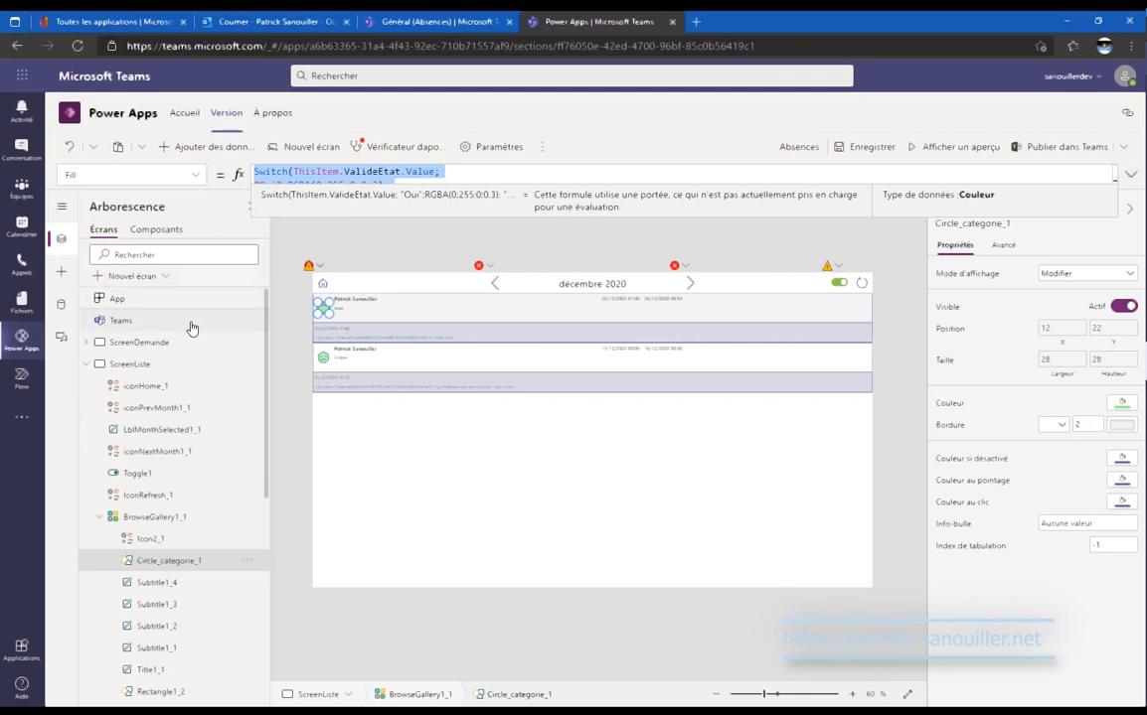
Replace Circle2's fixed purple Fill with the ValideEtat status colour formula.
scroll(192, 327, down, 10)
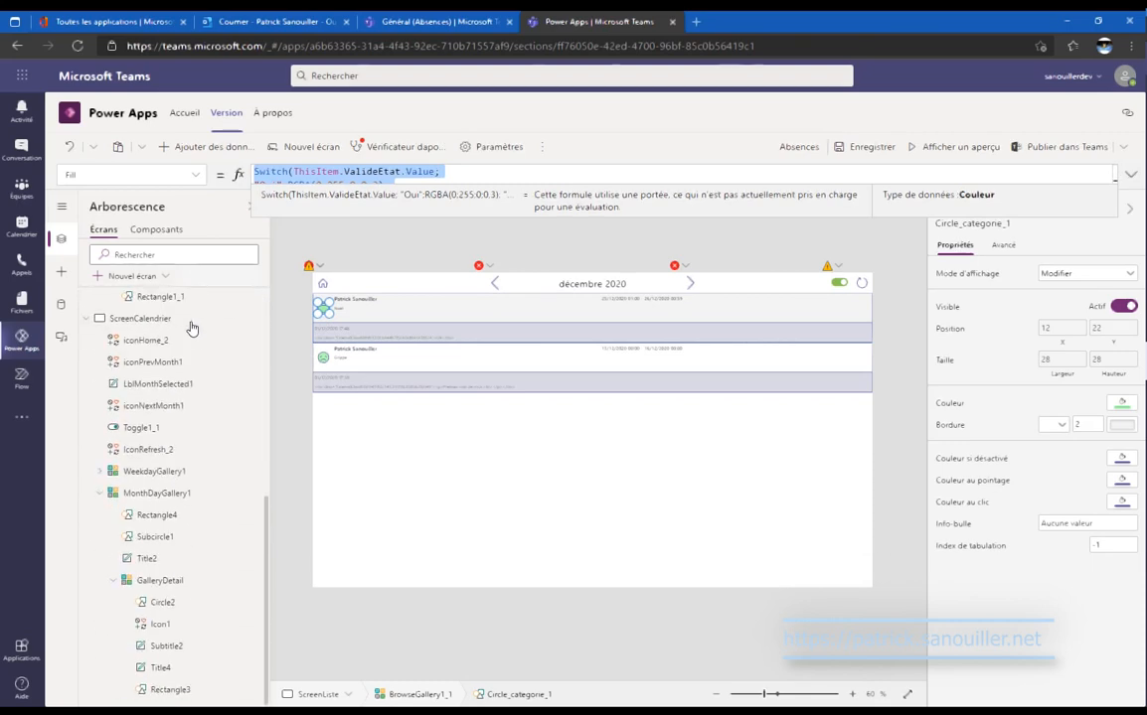
click(188, 603)
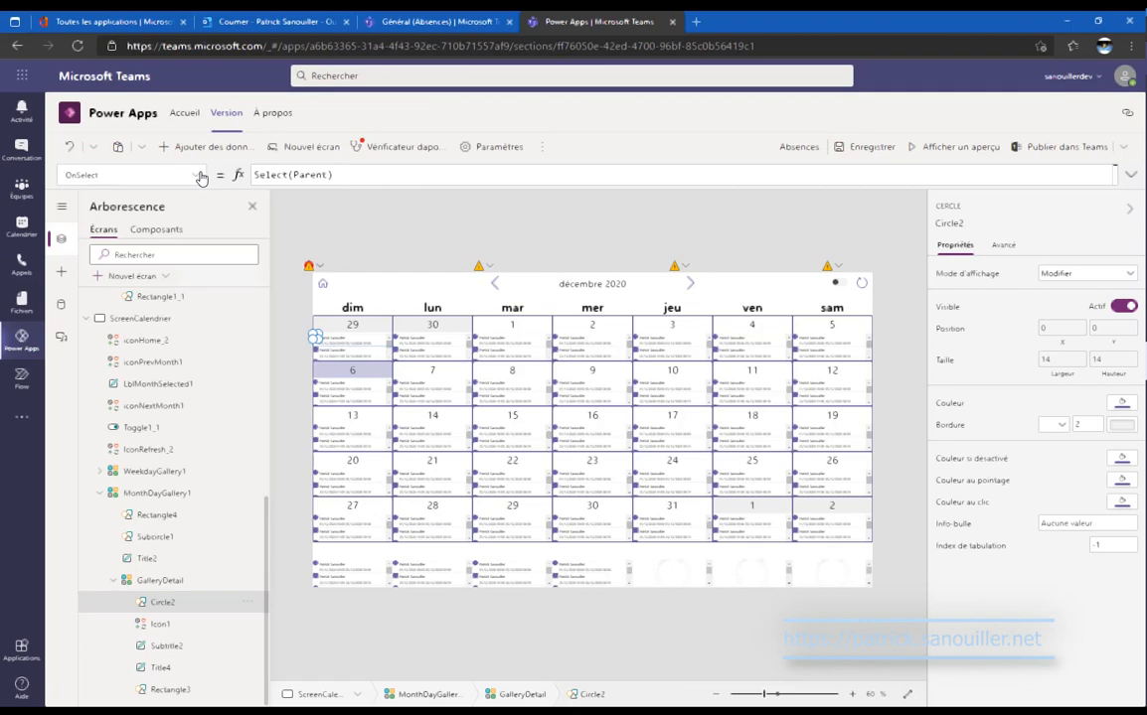
click(199, 175)
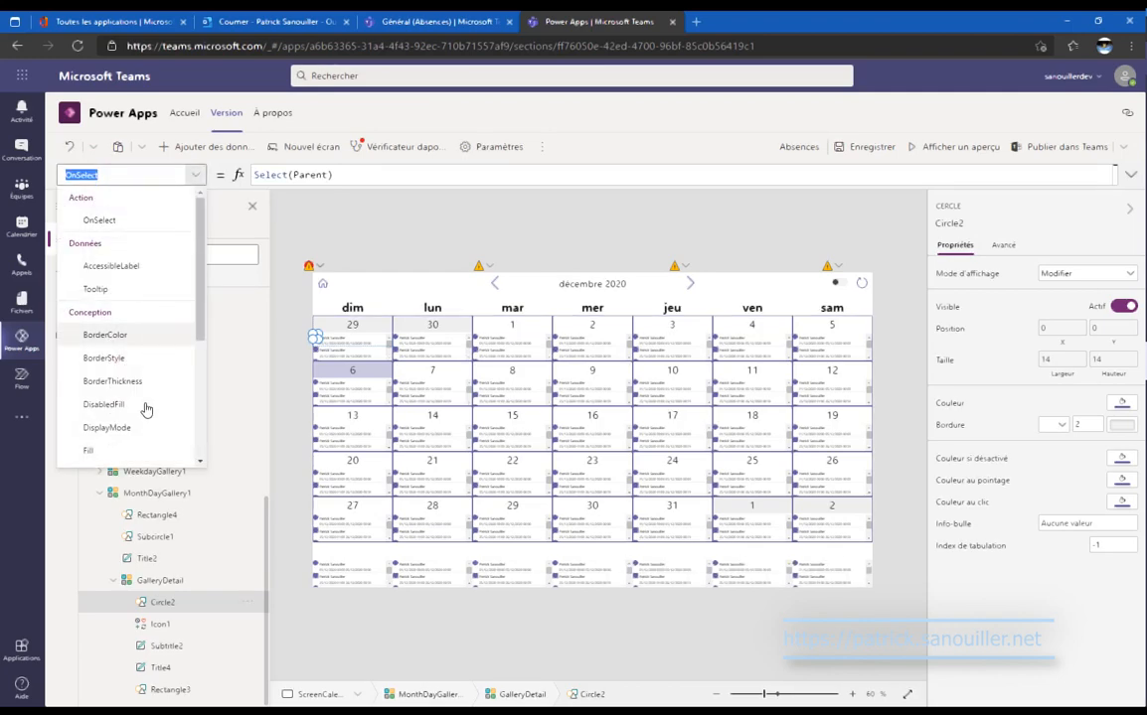
click(147, 452)
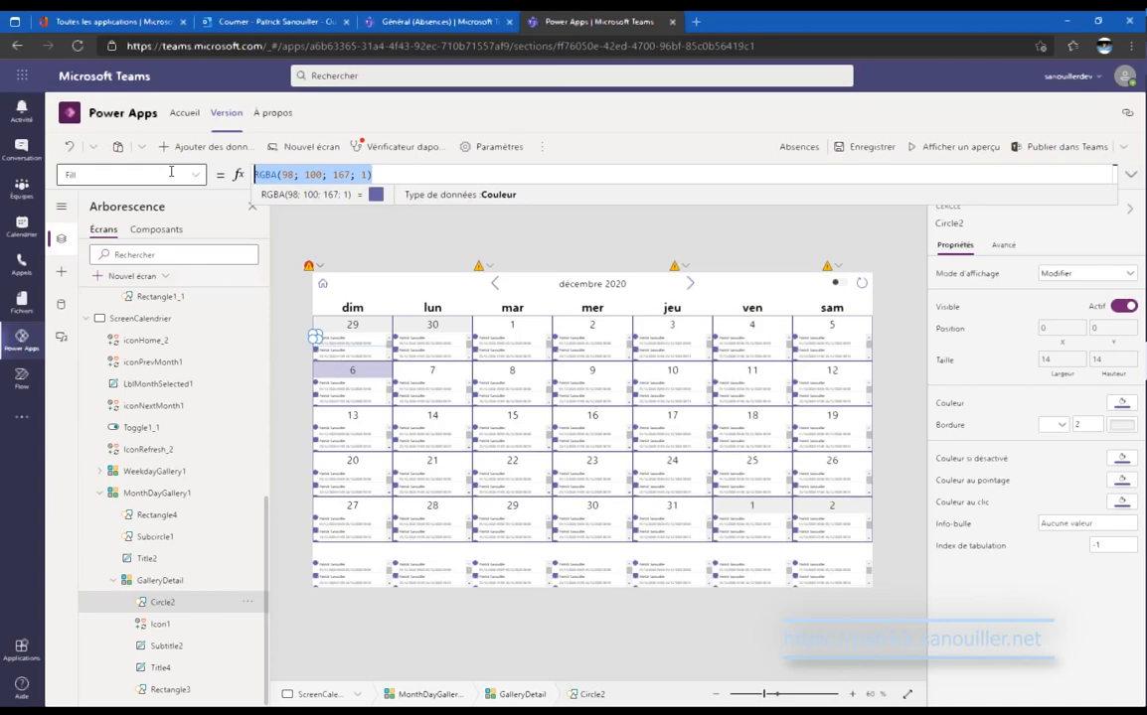
key(ctrl+v)
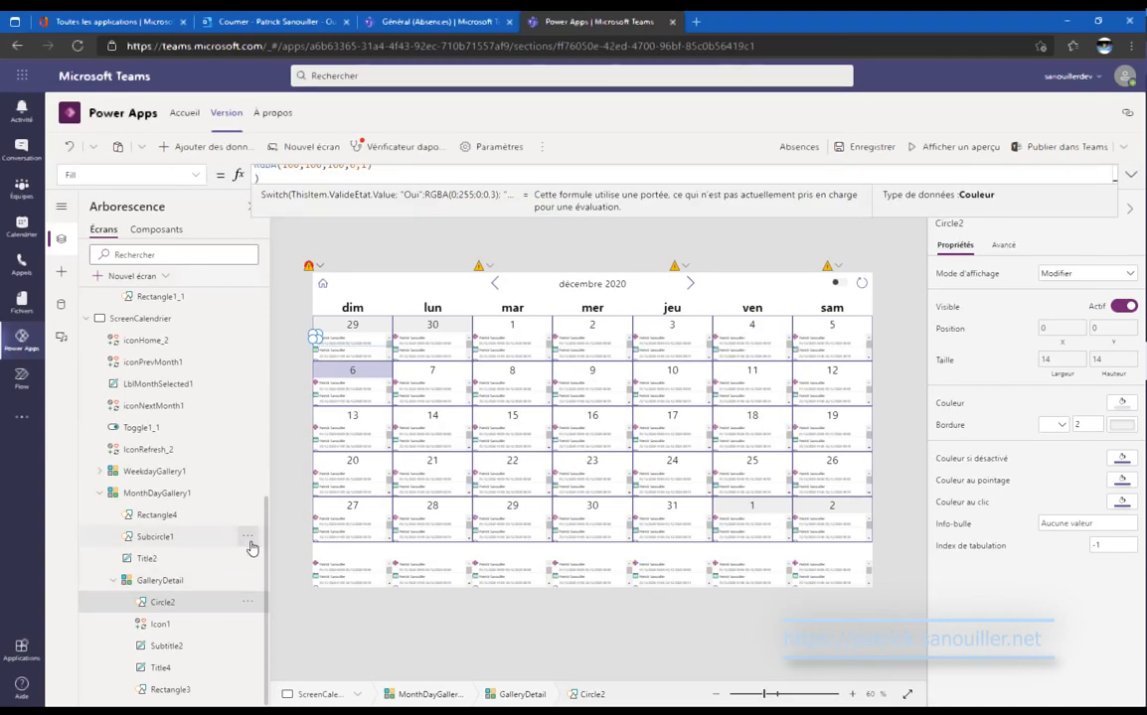
click(244, 580)
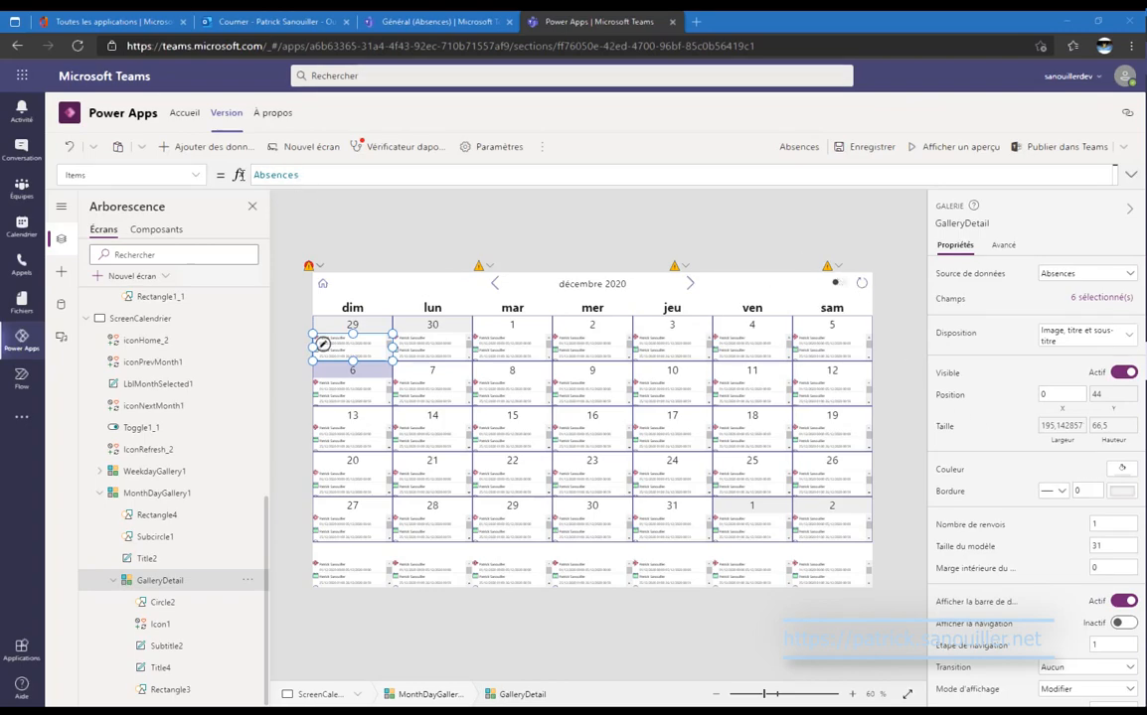
Replace GalleryDetail's Items with the If(Toggle1_1.Checked; ...) date filter, Oui-only when off.
drag(300, 175, 240, 175)
key(ctrl+v)
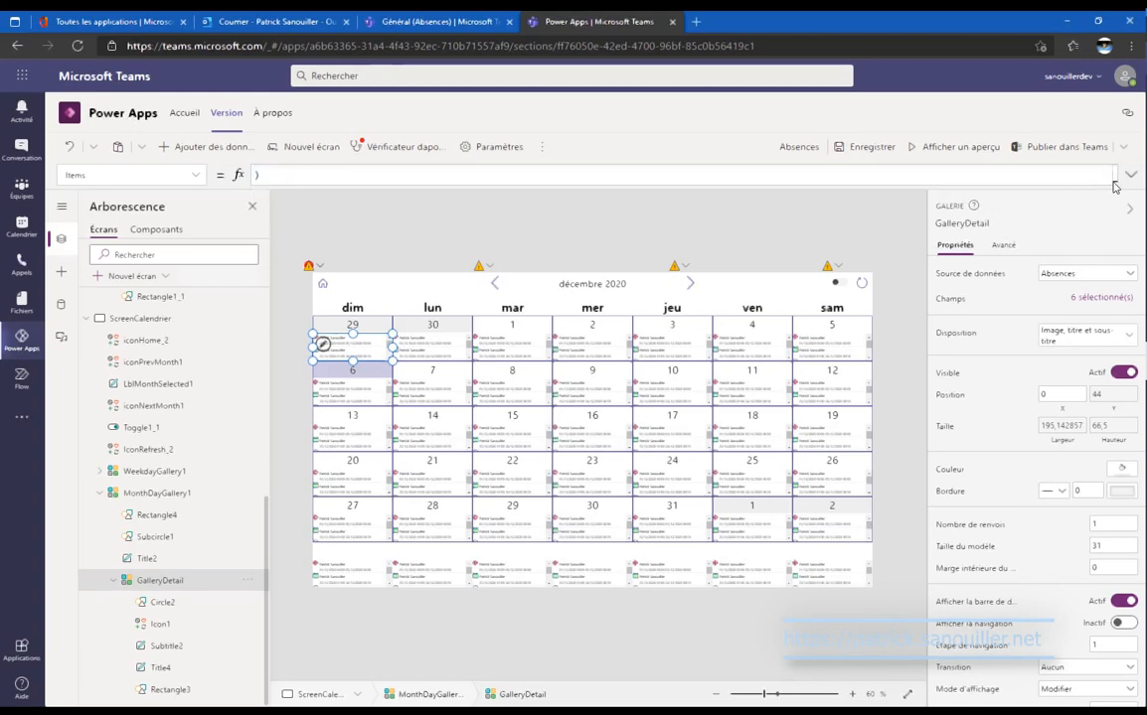
click(1130, 175)
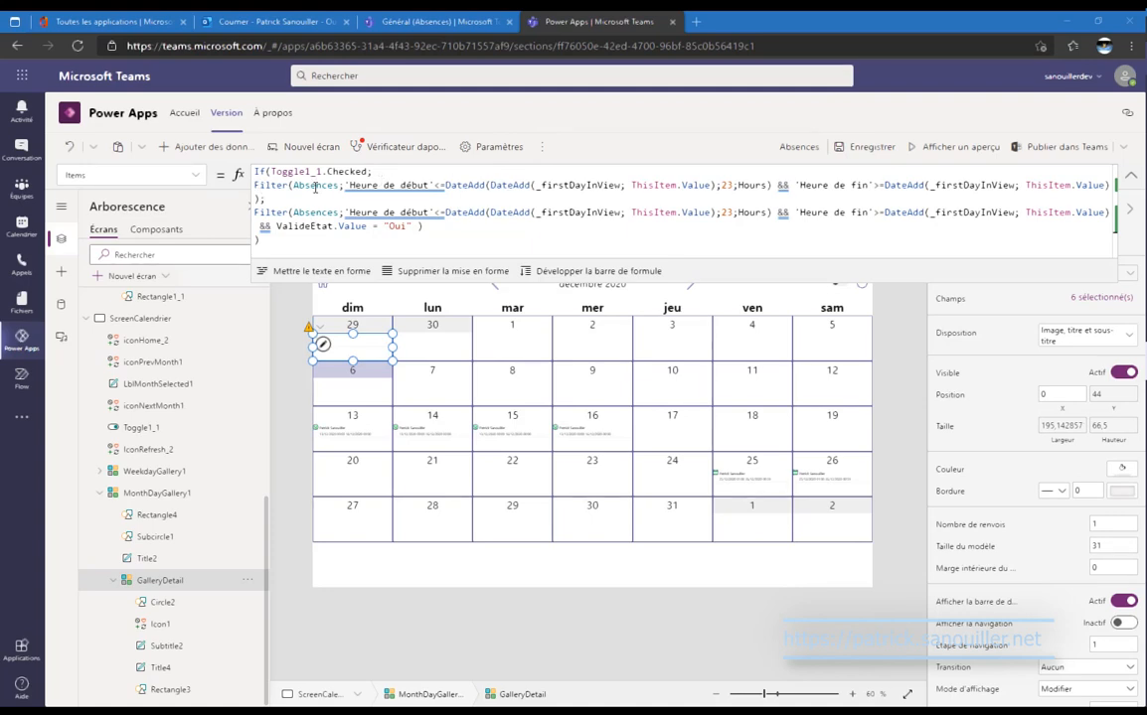
mouse_move(456, 199)
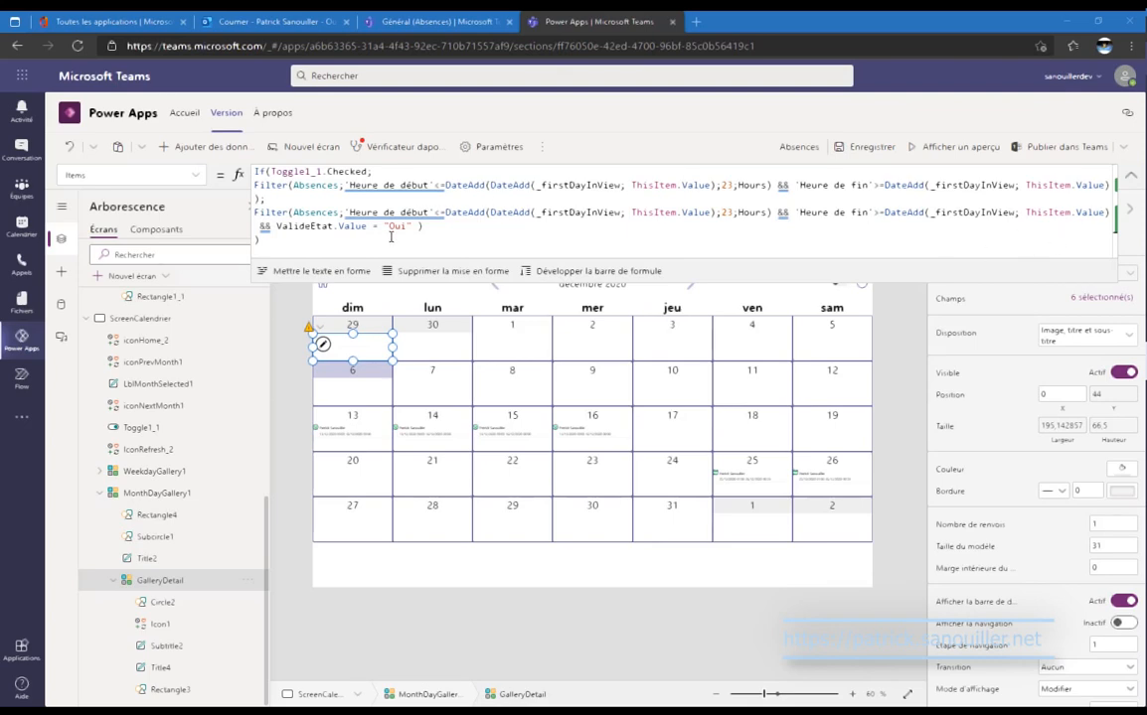
click(1130, 177)
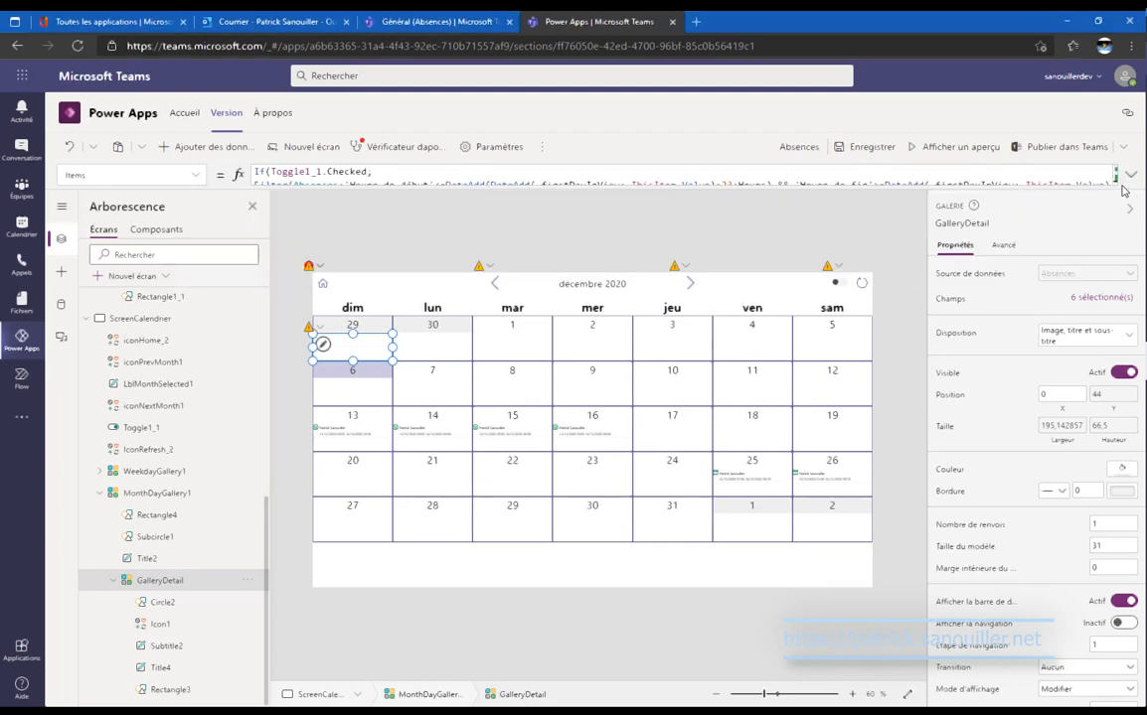
Save the Absences app, preview it, and toggle the validation filter on then off.
click(867, 147)
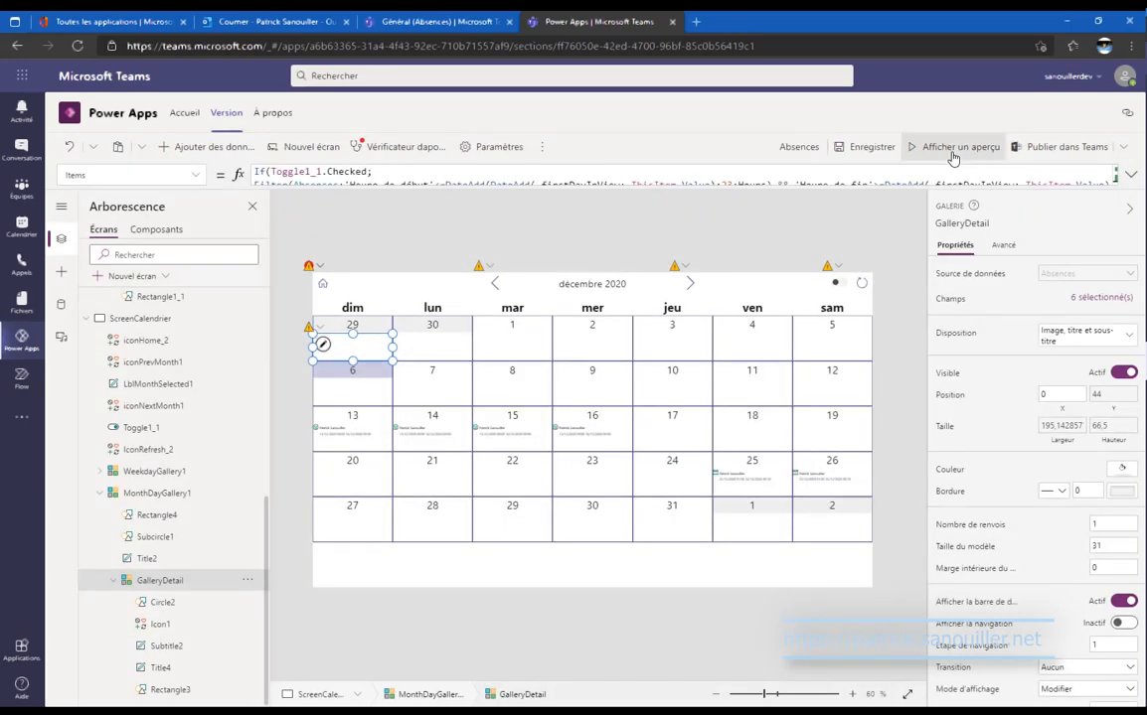
click(952, 155)
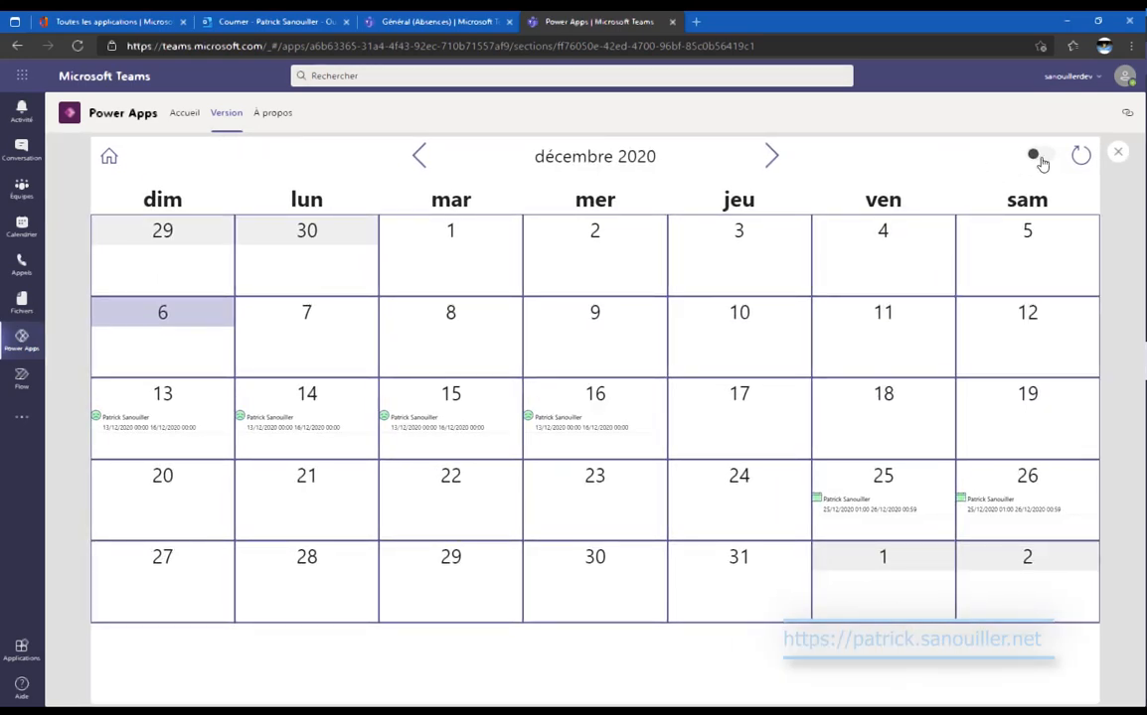
click(1038, 156)
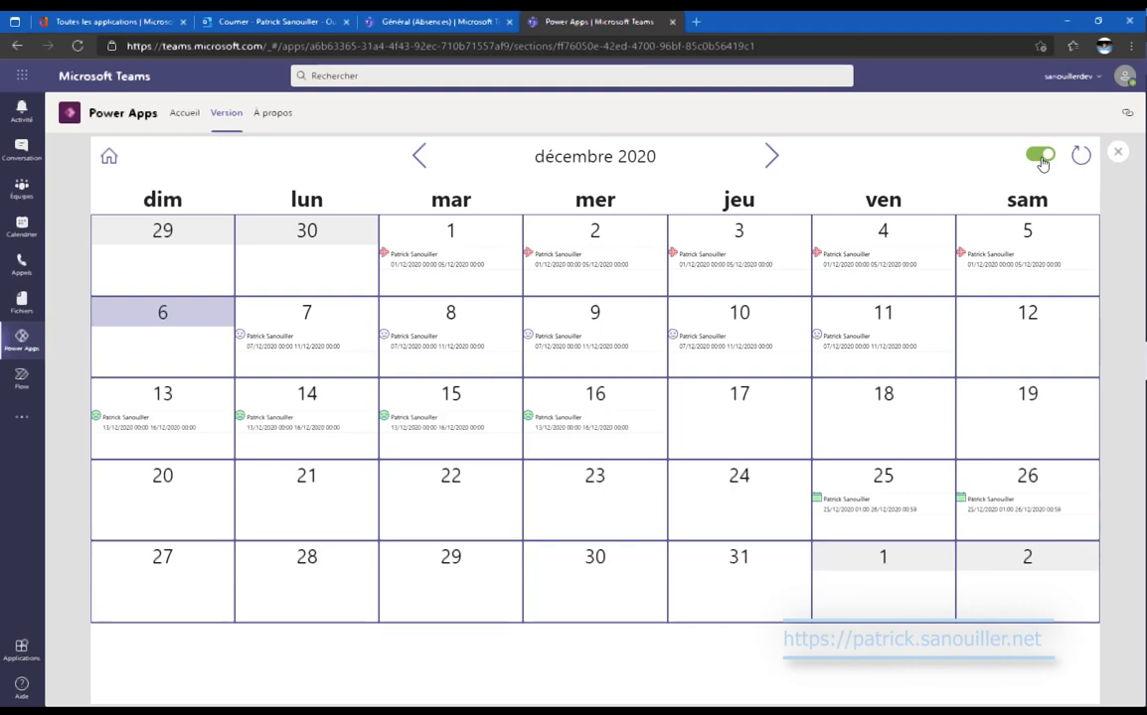
click(1039, 156)
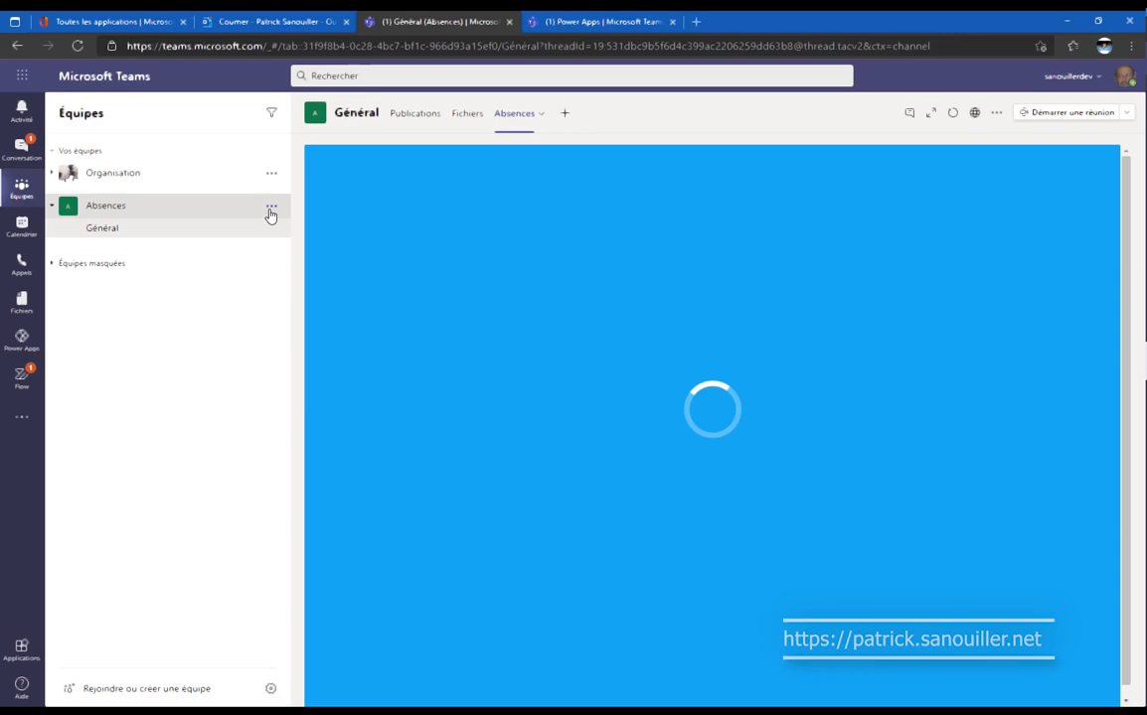
Add a channel named 'Communication Ressources Humaines' to the Absences team.
click(270, 205)
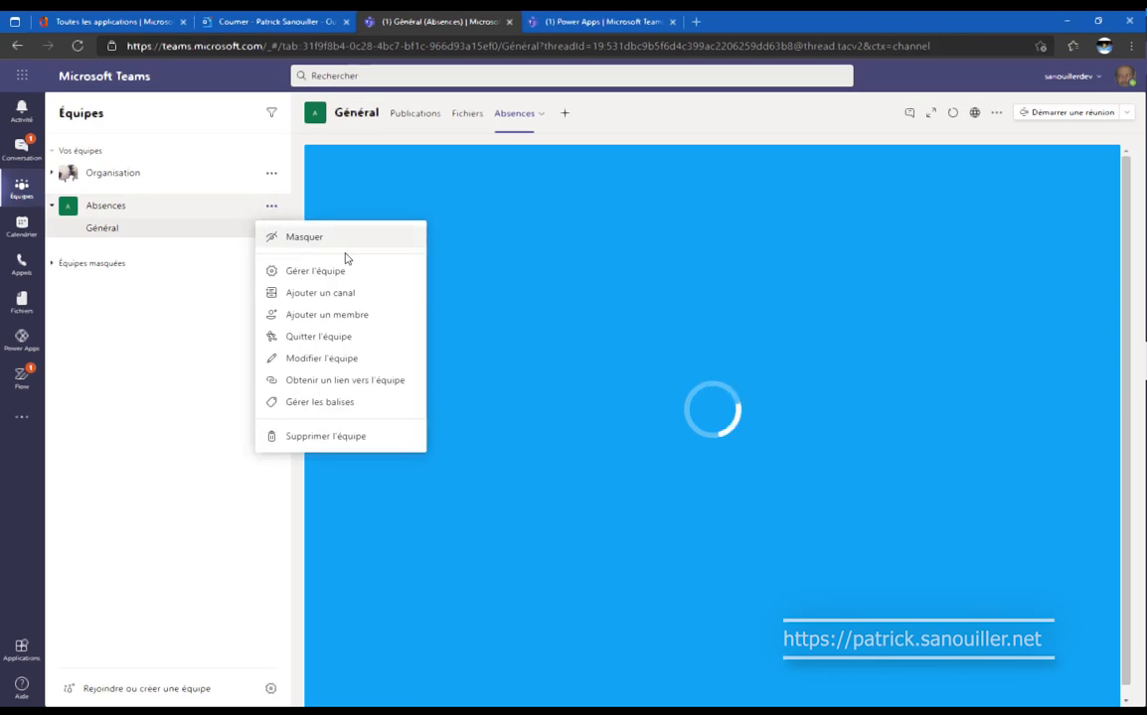
click(343, 296)
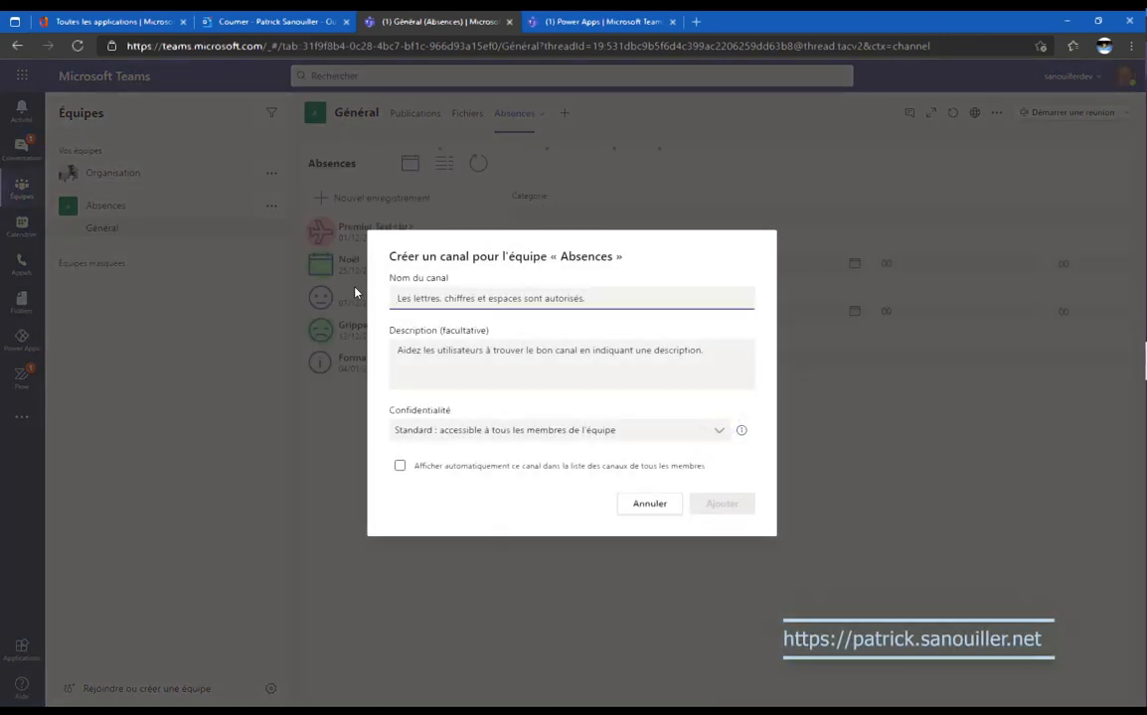
text(Communic)
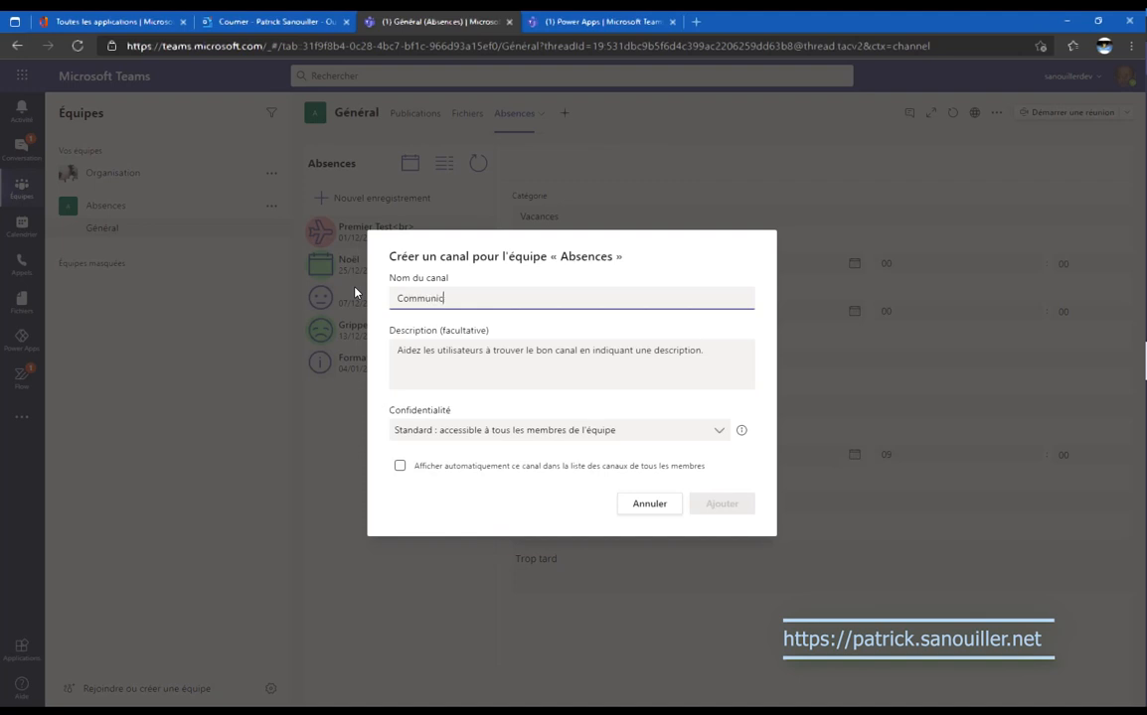
text(ation Re)
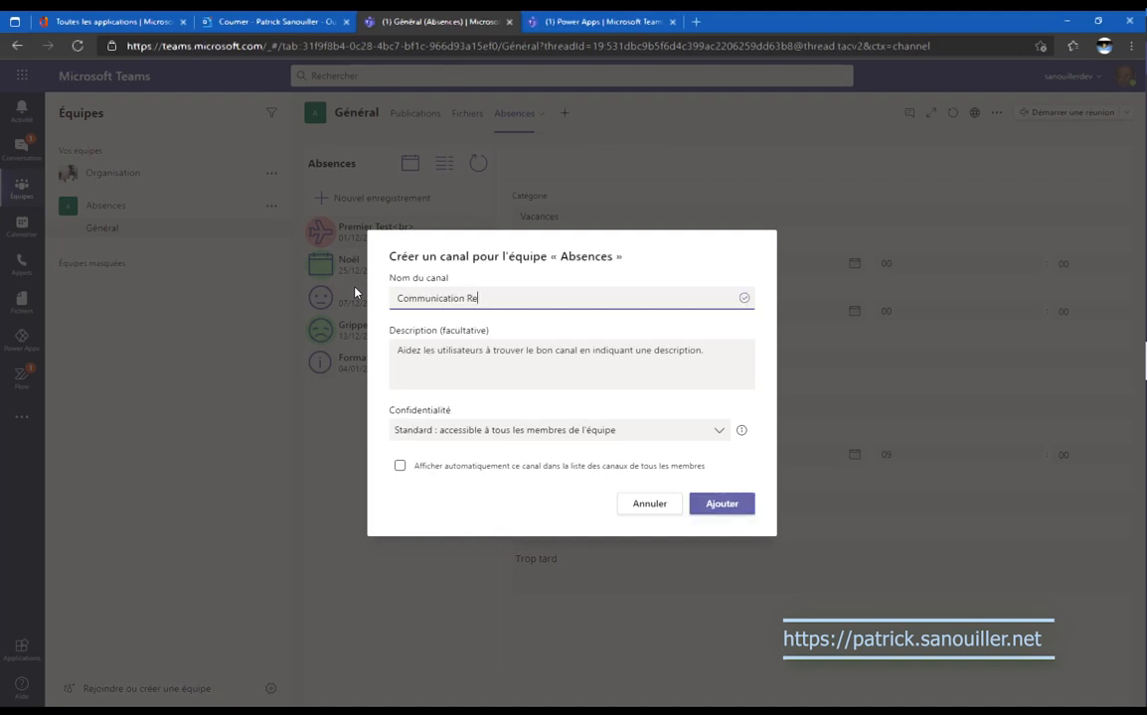
text(ssources Humaines)
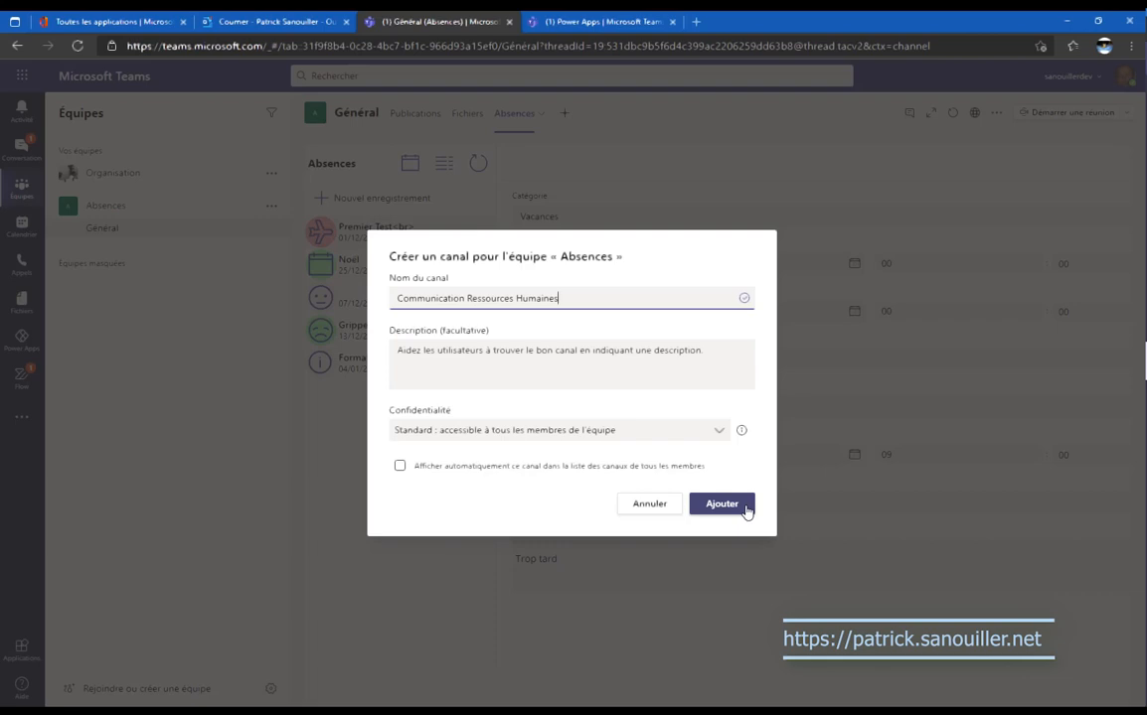
click(723, 504)
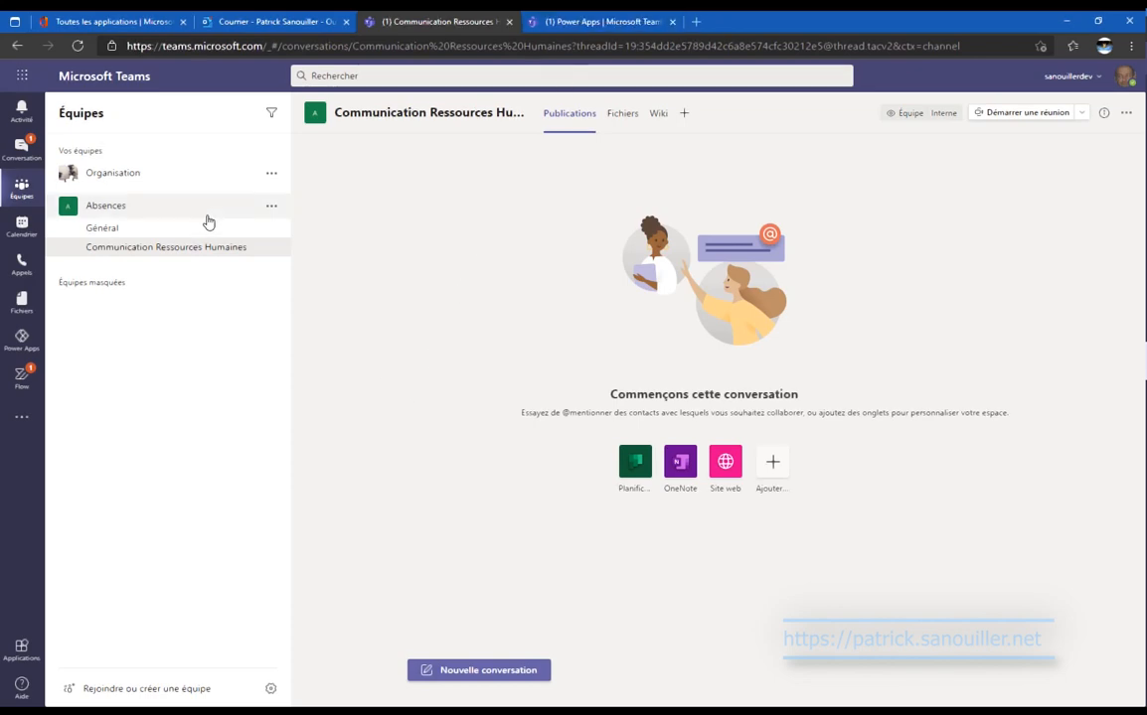
Publish the Absences app to Teams, selecting the General channel, and save.
click(596, 21)
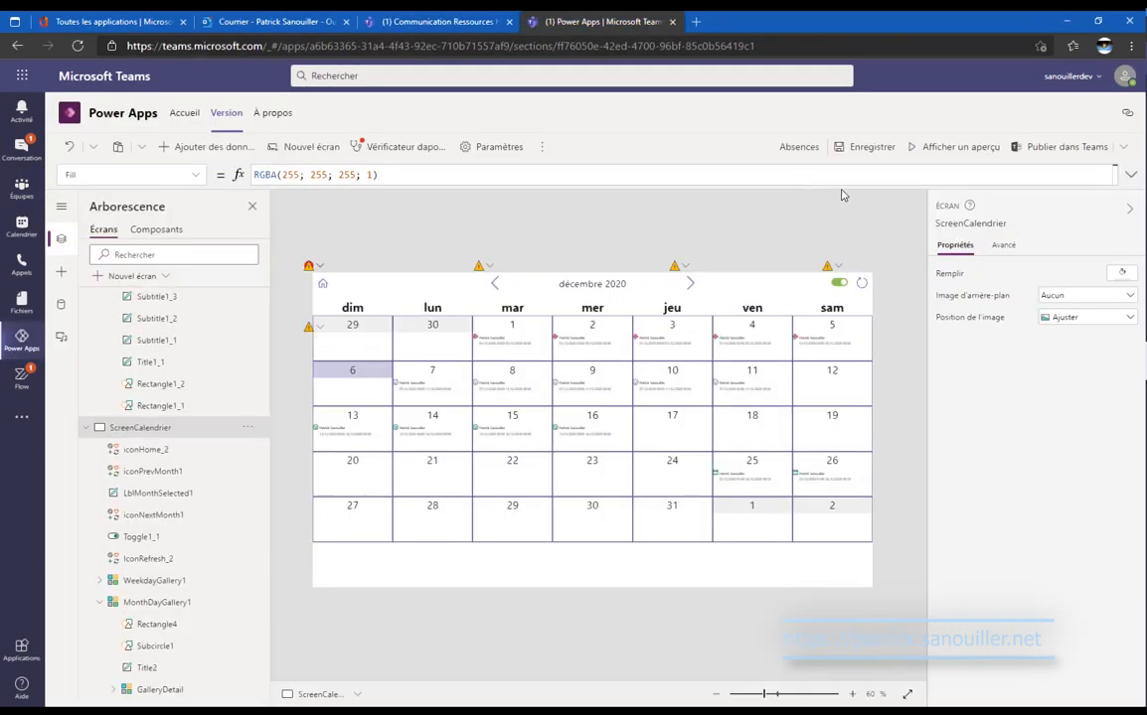
click(1043, 159)
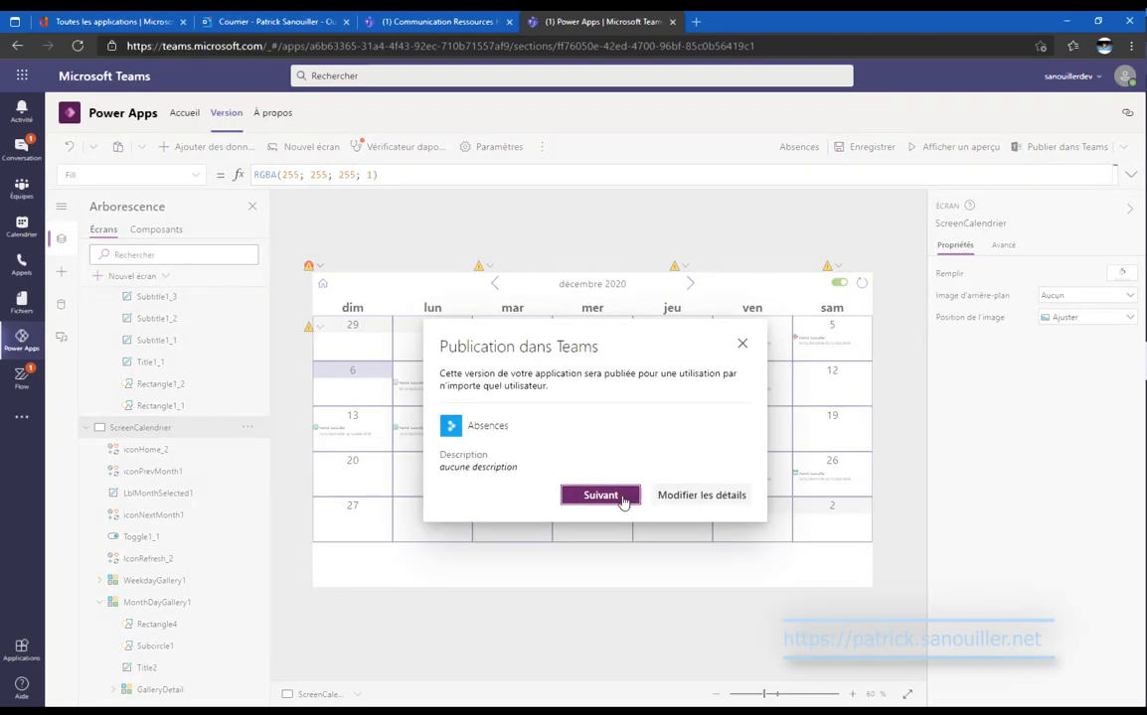
click(601, 495)
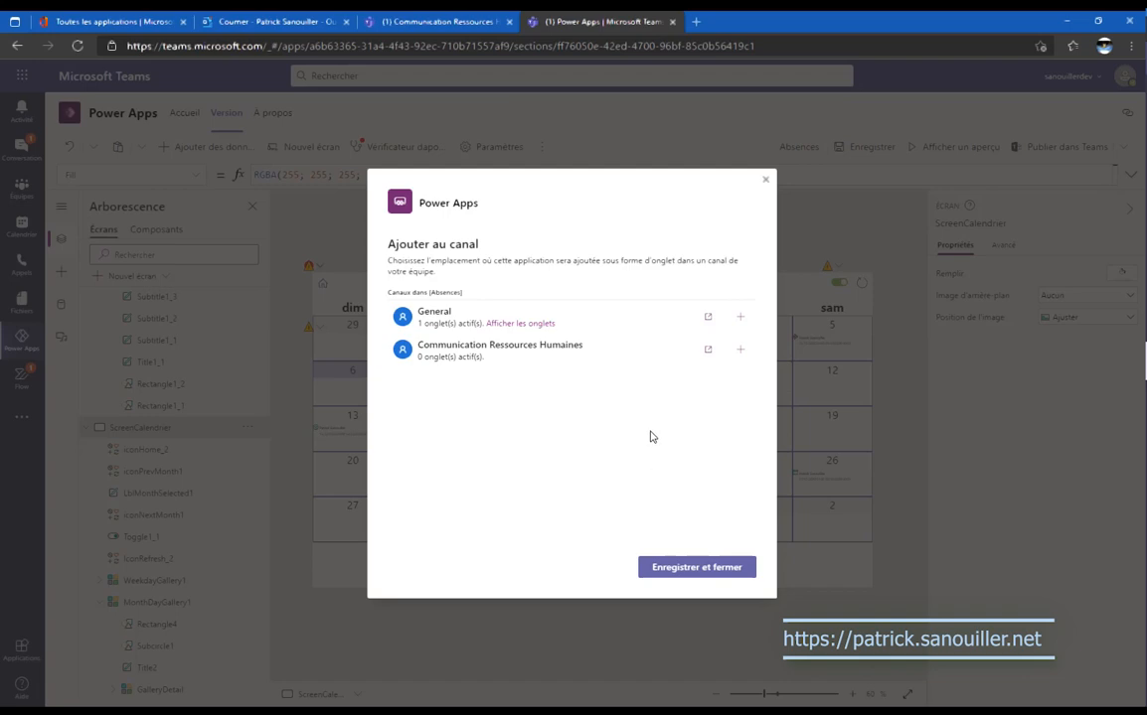
click(596, 333)
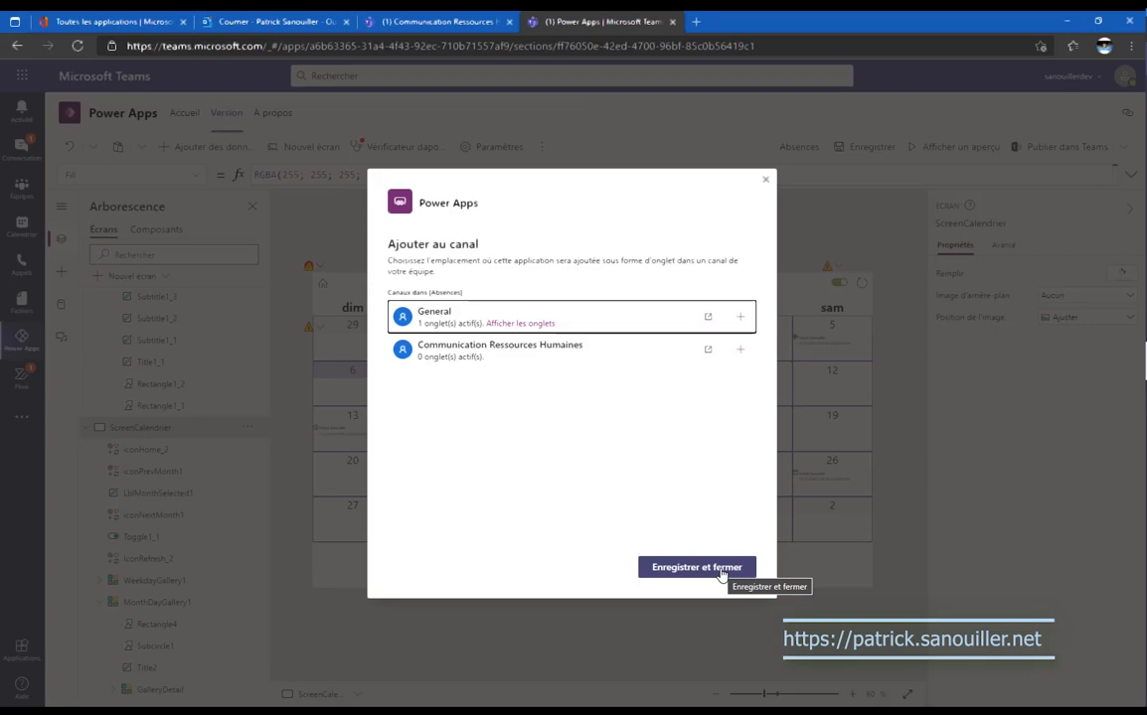
click(695, 567)
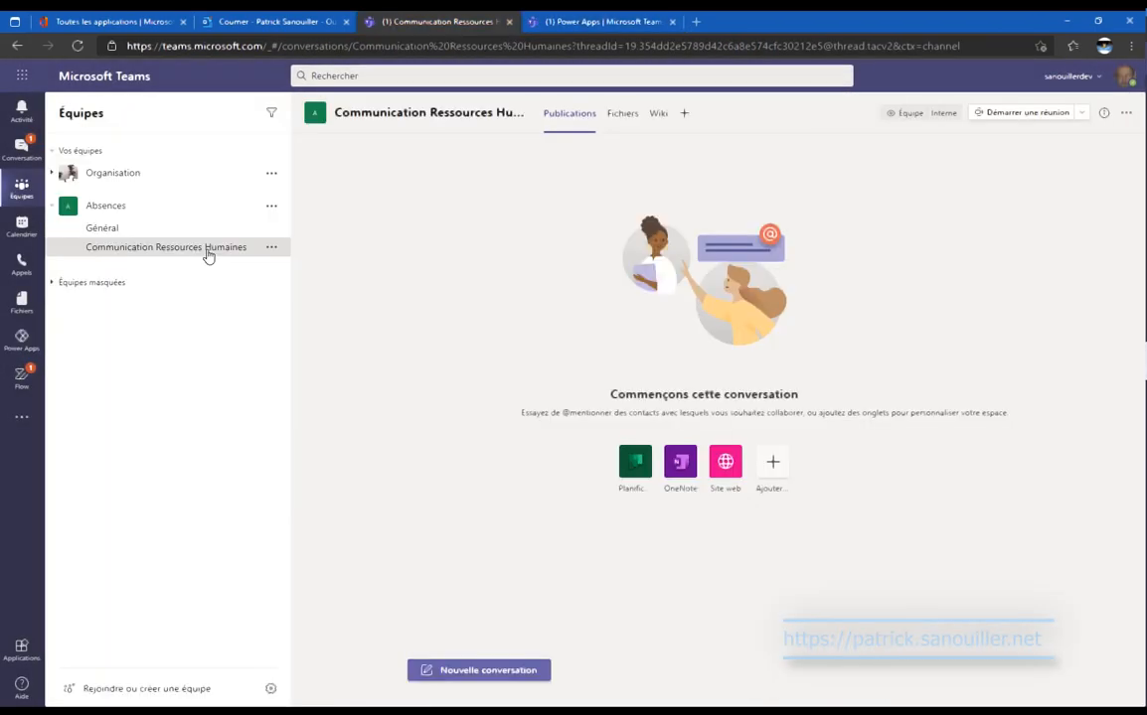
Add an Absences Power Apps tab to Communication Ressources Humaines, then view the Général channel.
click(683, 113)
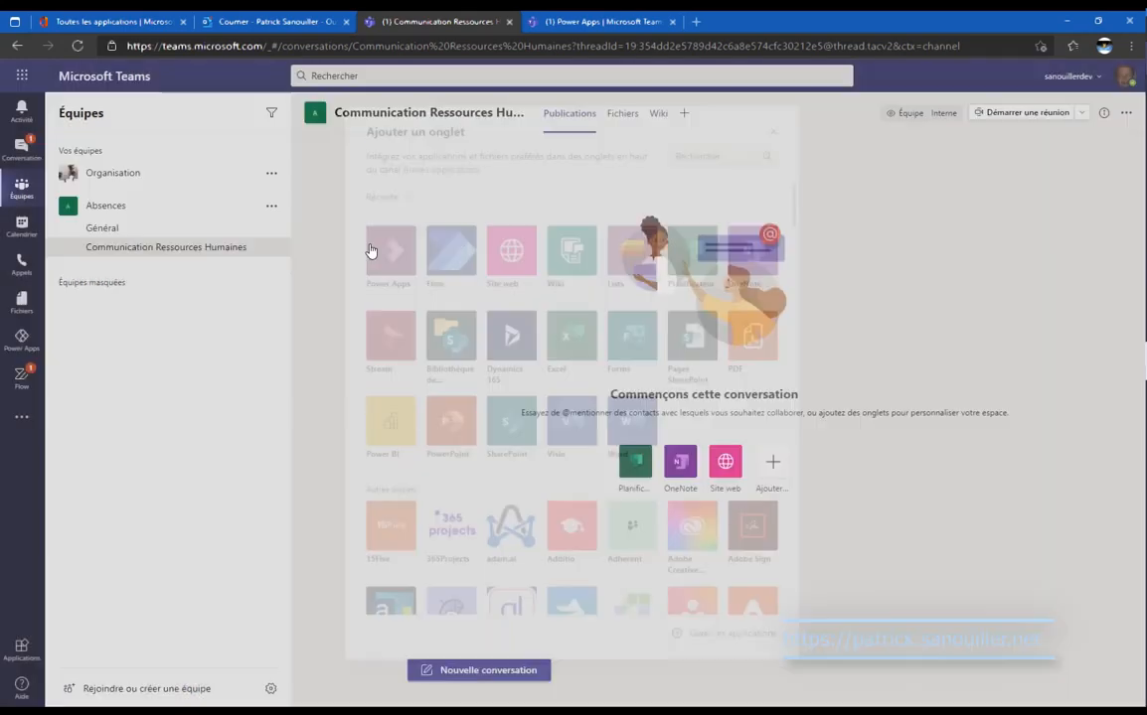
click(371, 250)
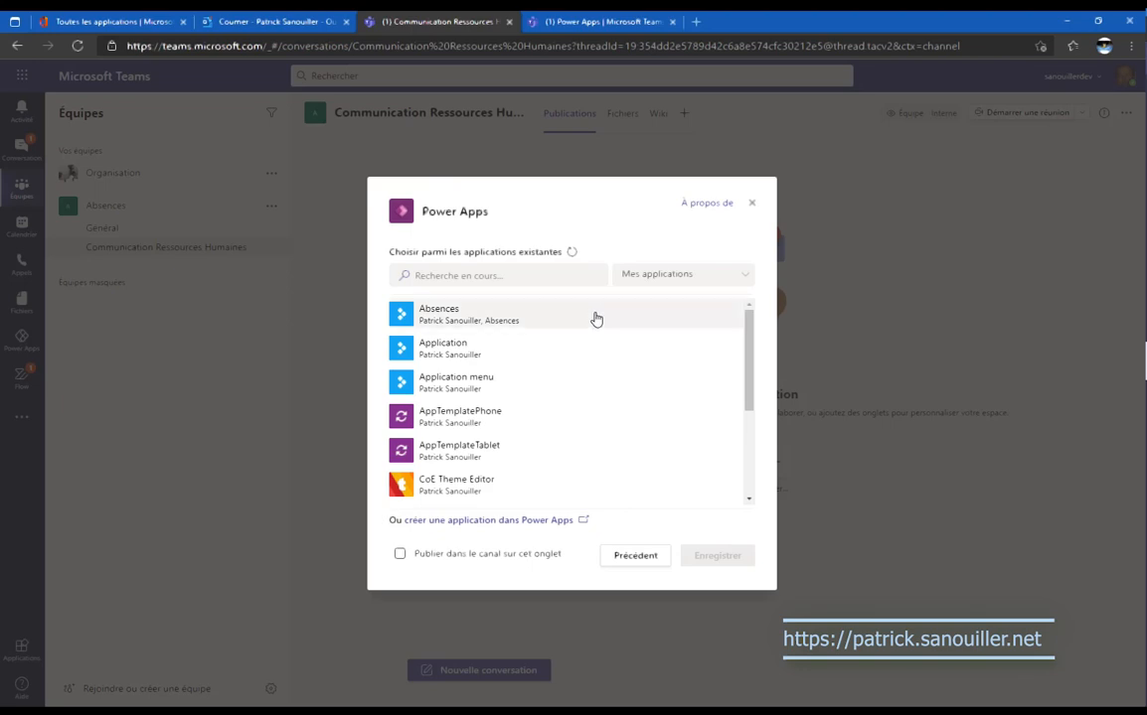
click(596, 318)
click(724, 562)
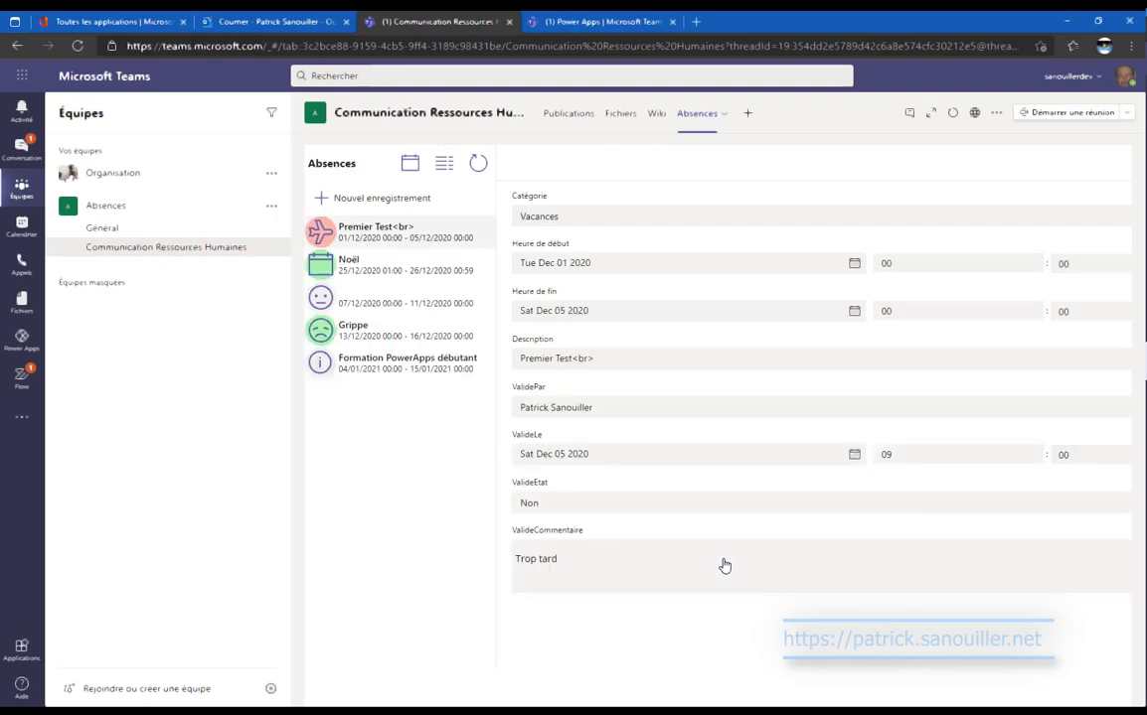
click(103, 229)
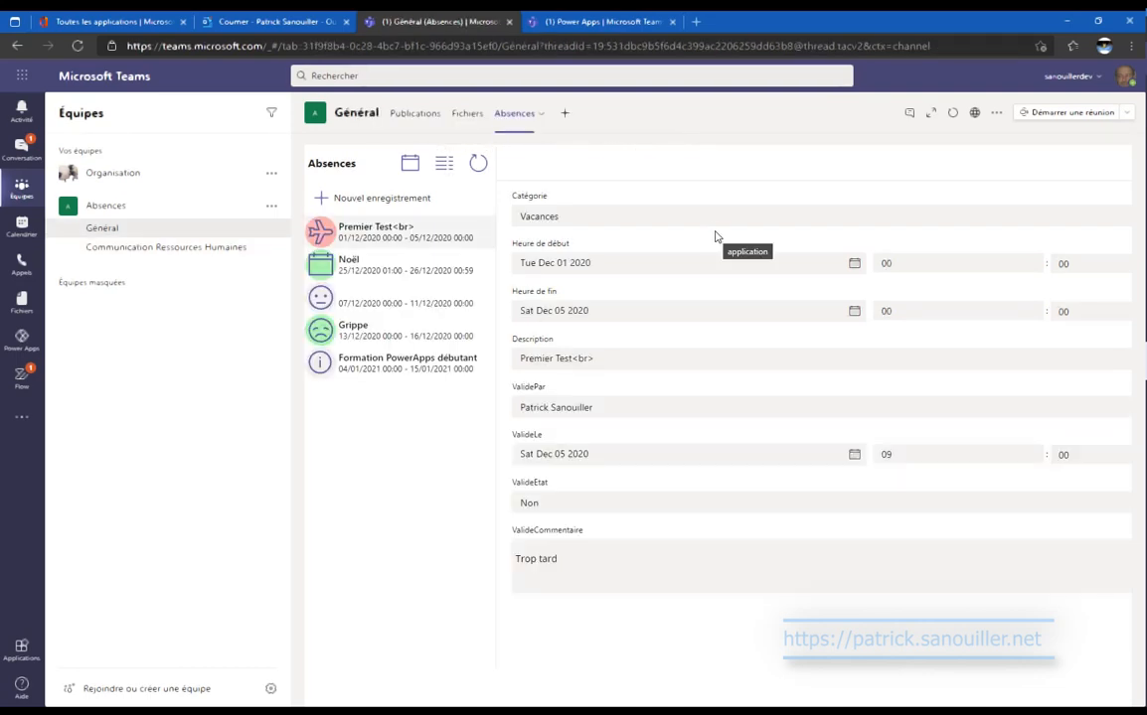
Back in the Power Apps editor, select BrowseGallery1 on the ScreenDemande screen.
click(597, 16)
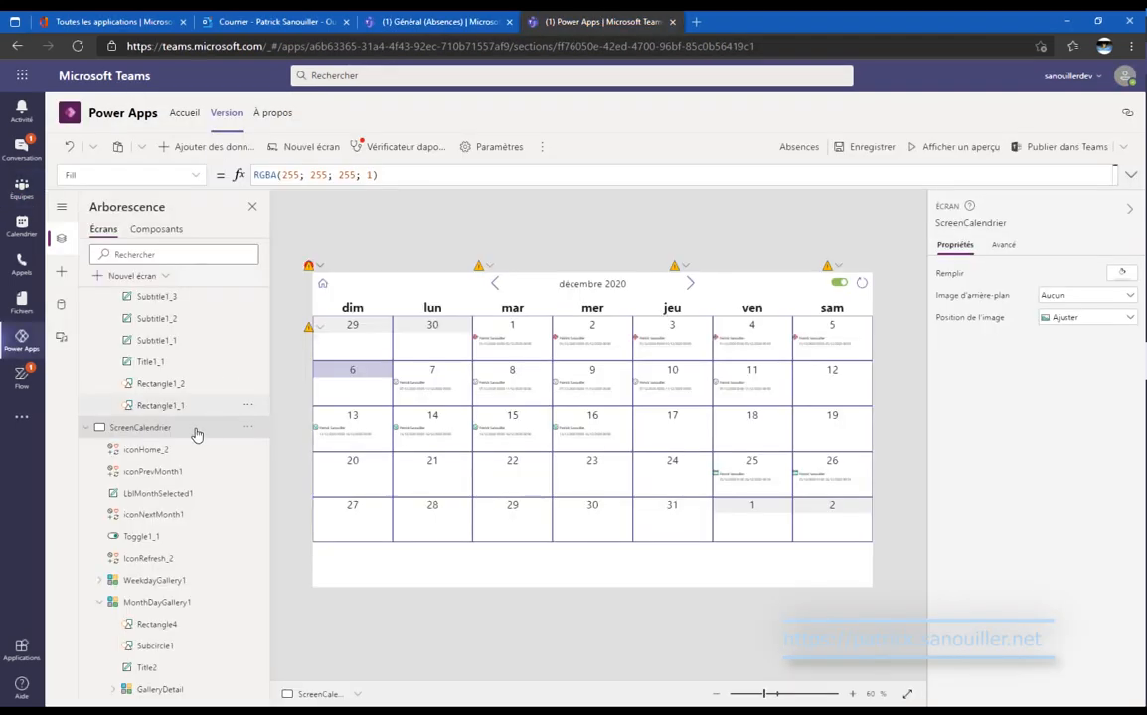
scroll(196, 435, up, 5)
scroll(196, 435, up, 8)
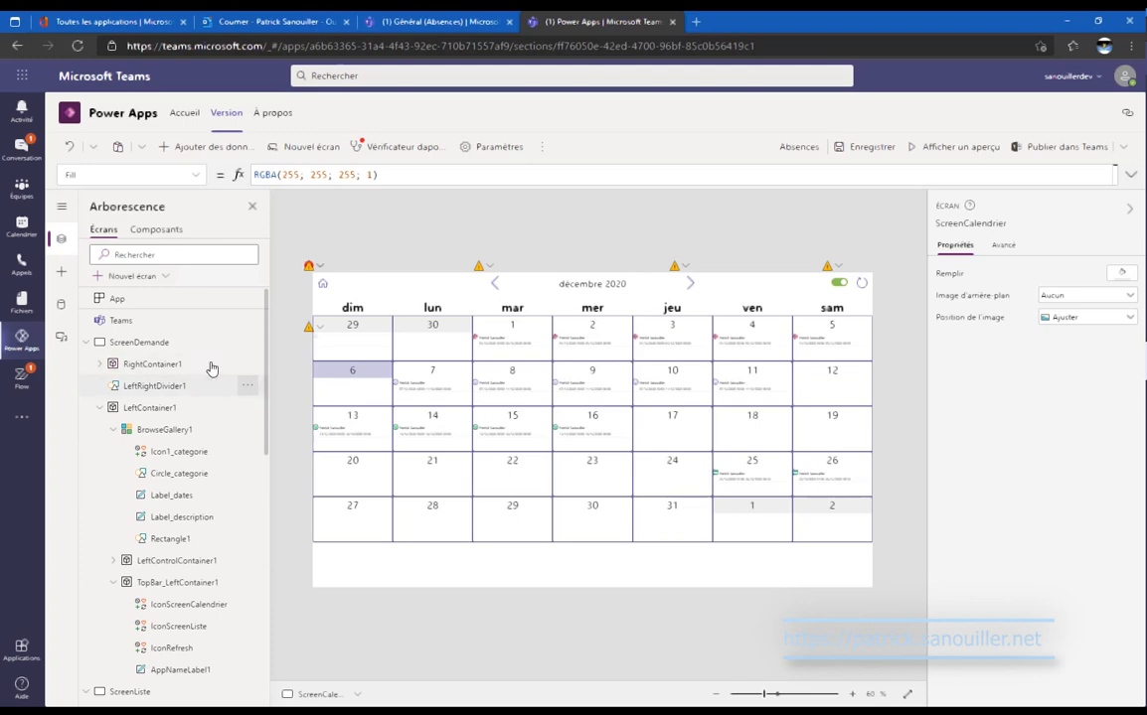
click(193, 349)
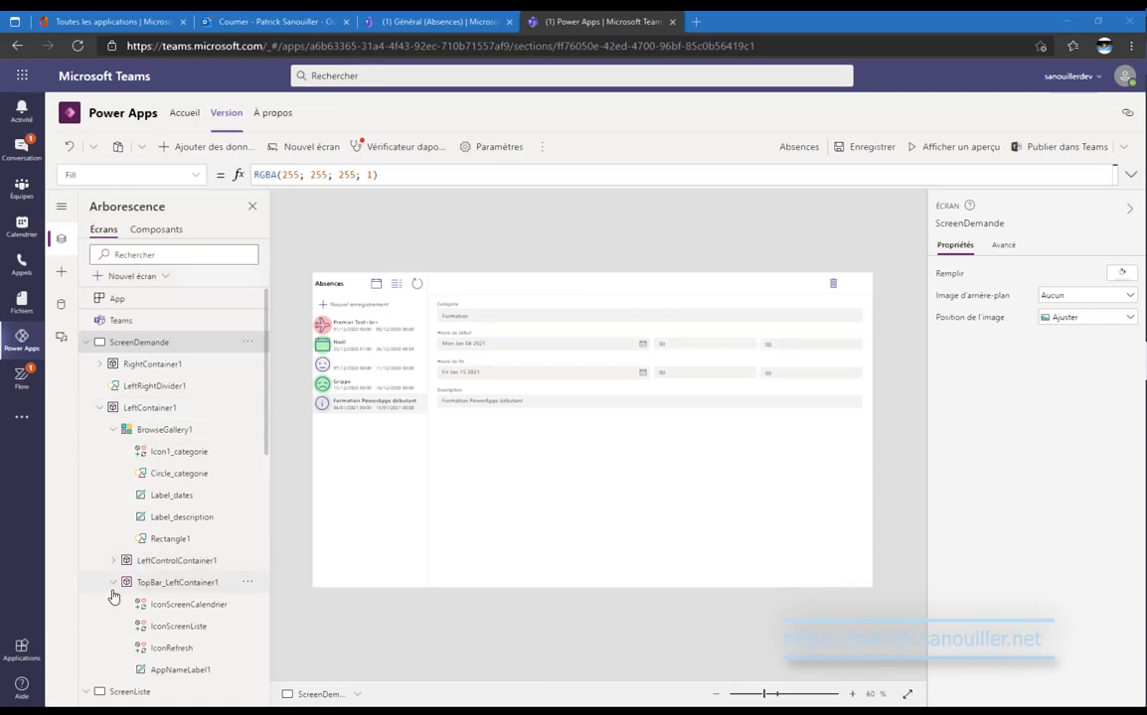
scroll(112, 591, down, 3)
click(388, 506)
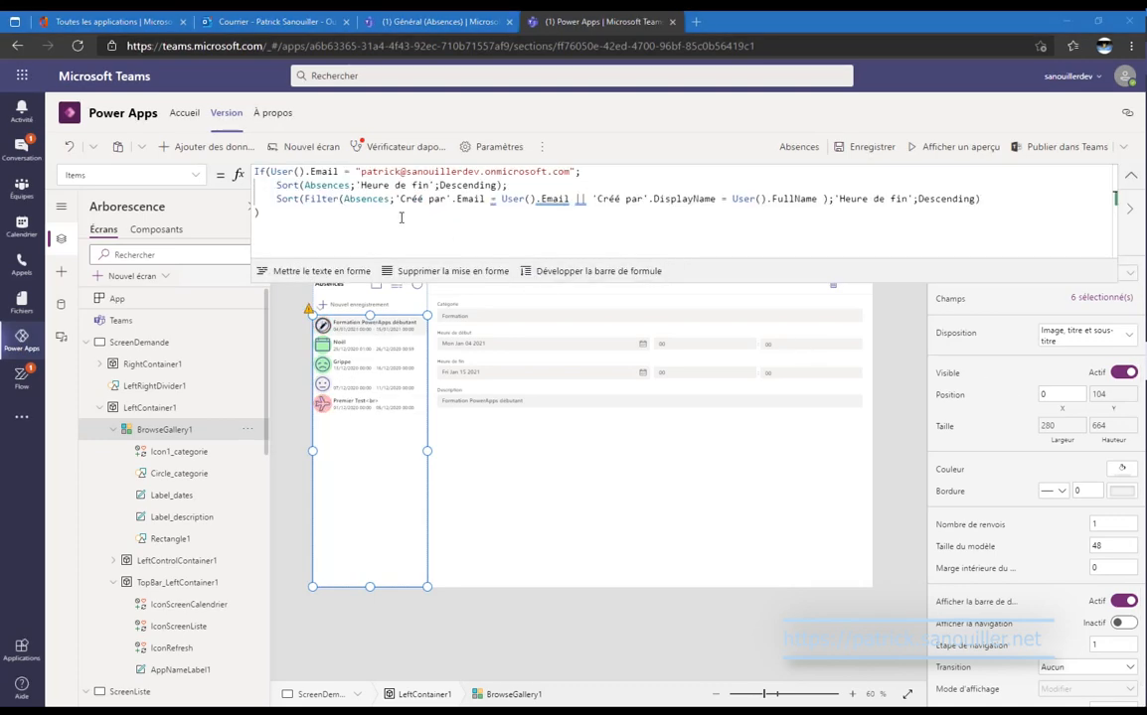
Copy the User().Email condition from BrowseGallery1's Items formula.
click(375, 224)
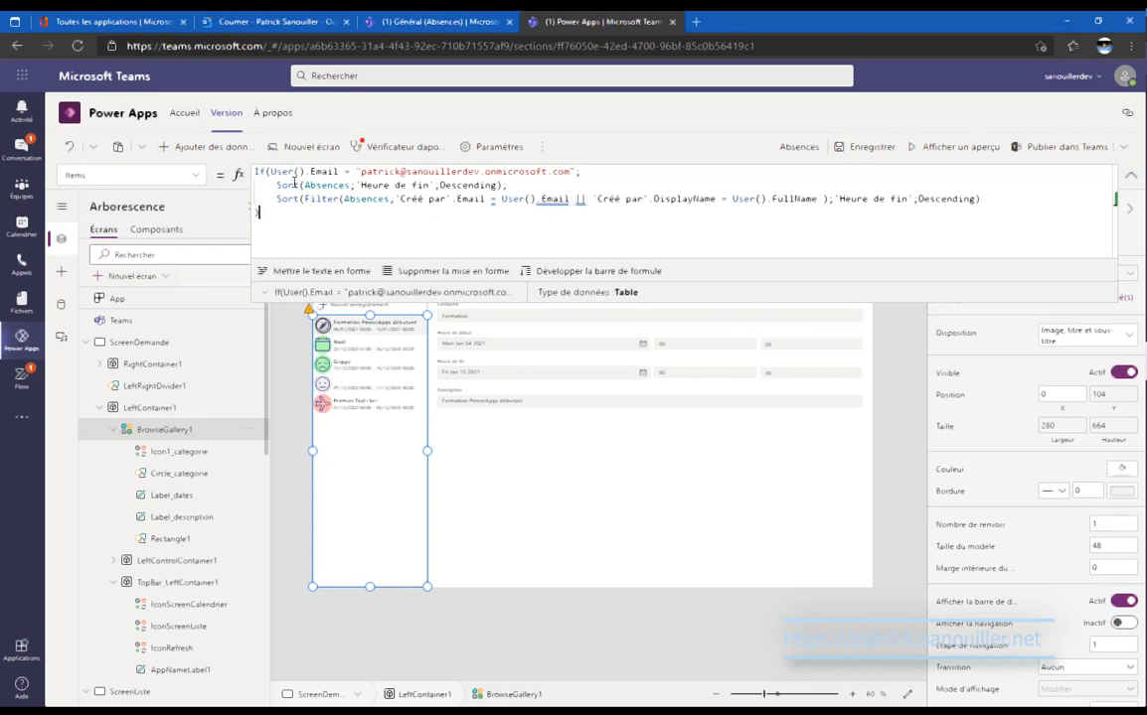
drag(264, 171, 576, 171)
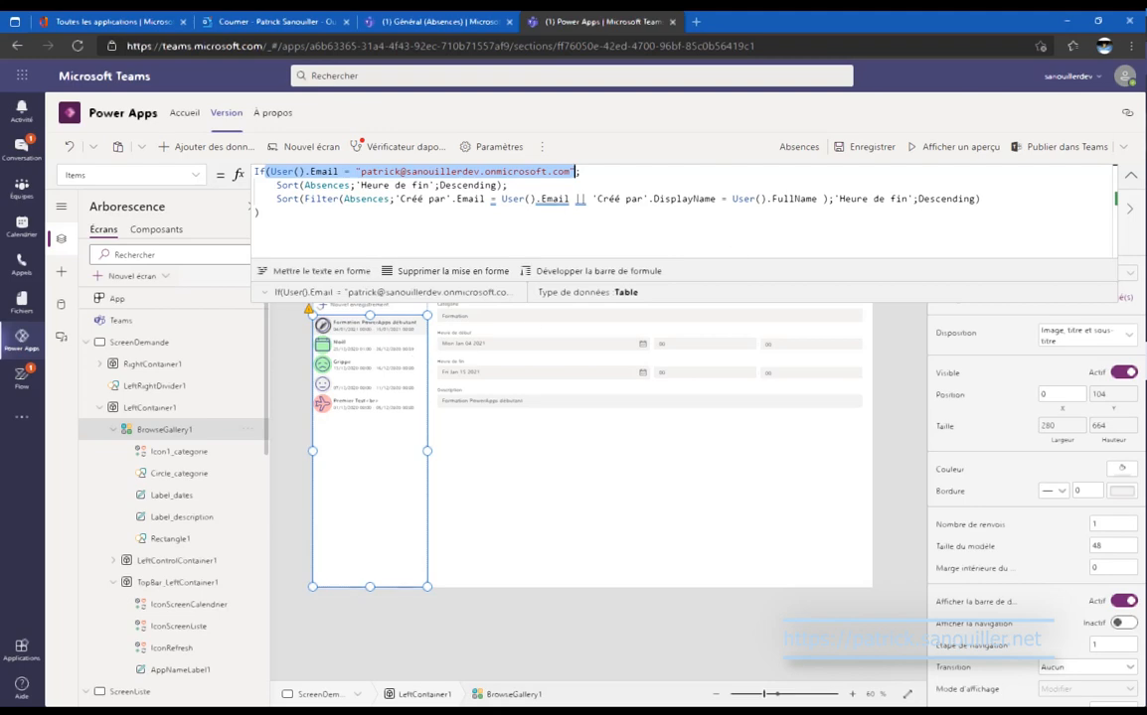
click(1132, 174)
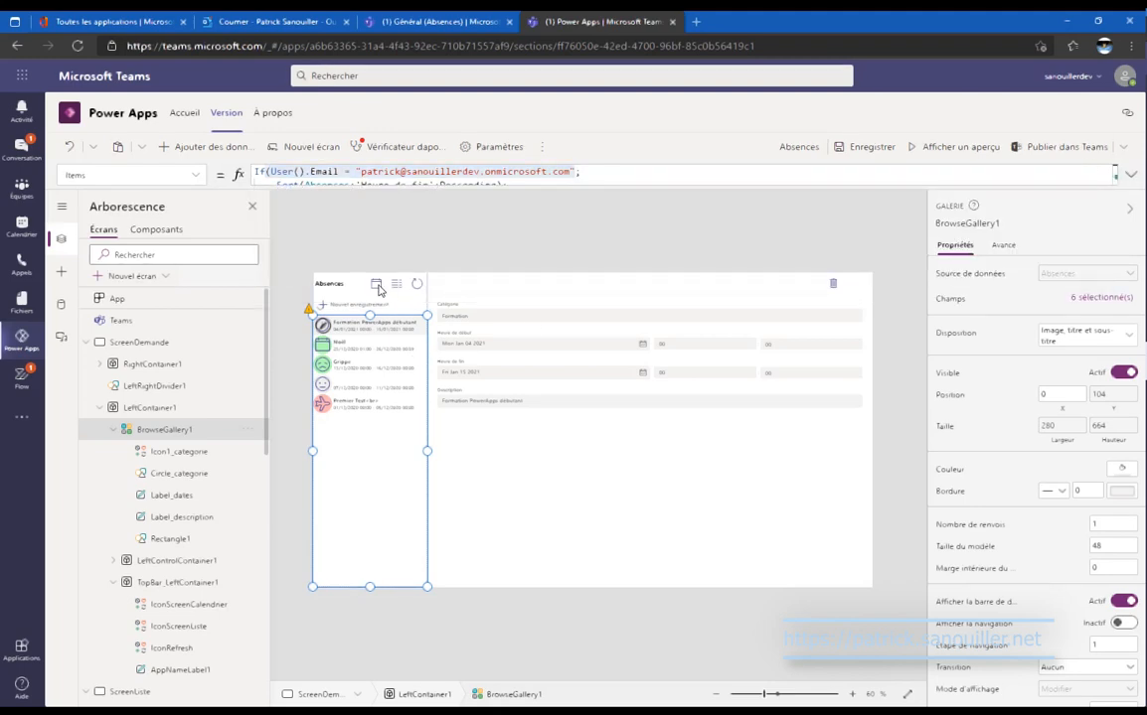
Paste the e-mail condition as the Visible formula of IconScreenCalendrier and IconScreenListe.
click(384, 284)
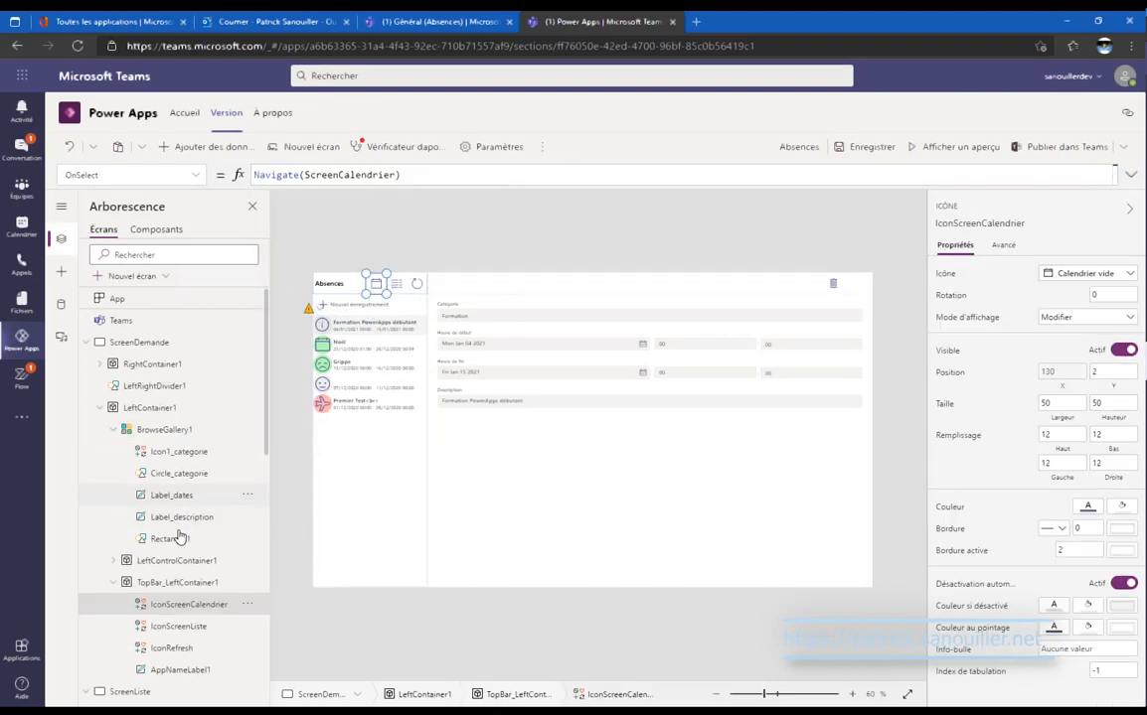
ctrl+click(223, 628)
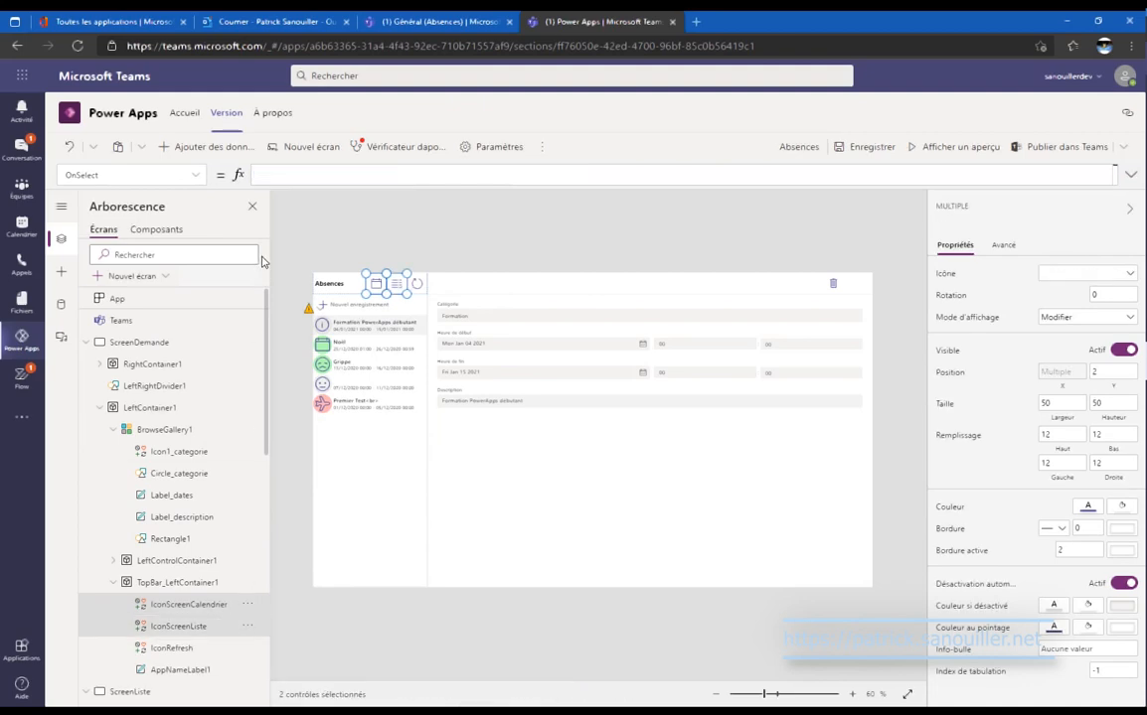
click(196, 178)
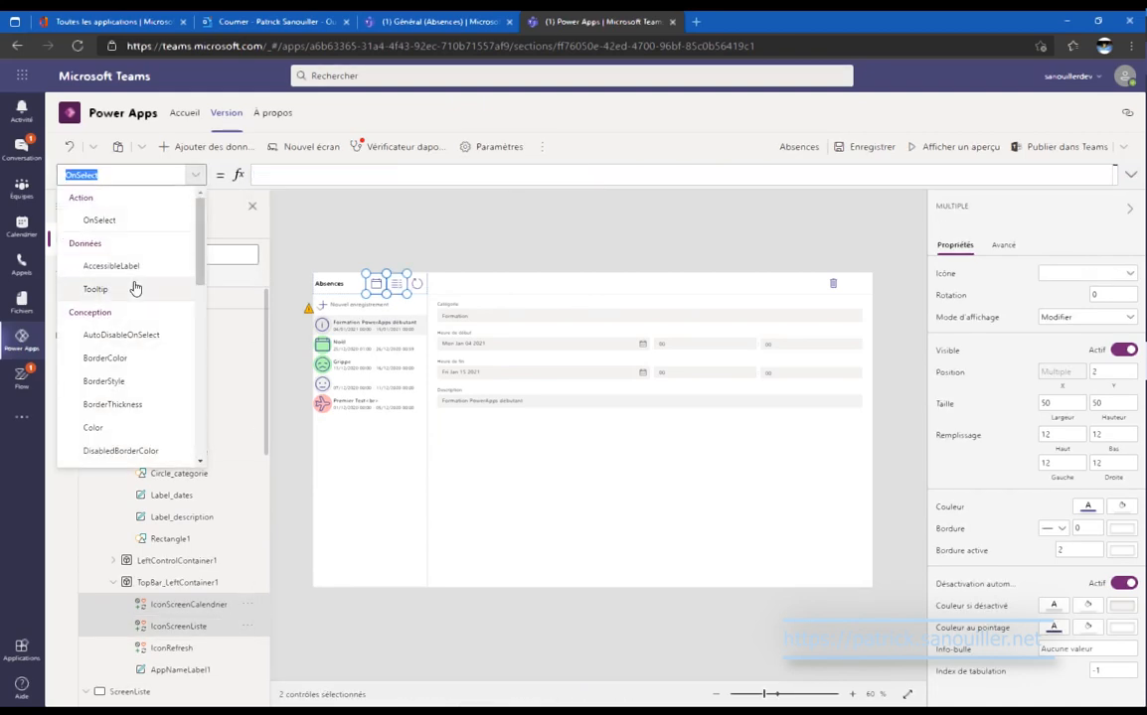
scroll(149, 303, down, 10)
click(149, 387)
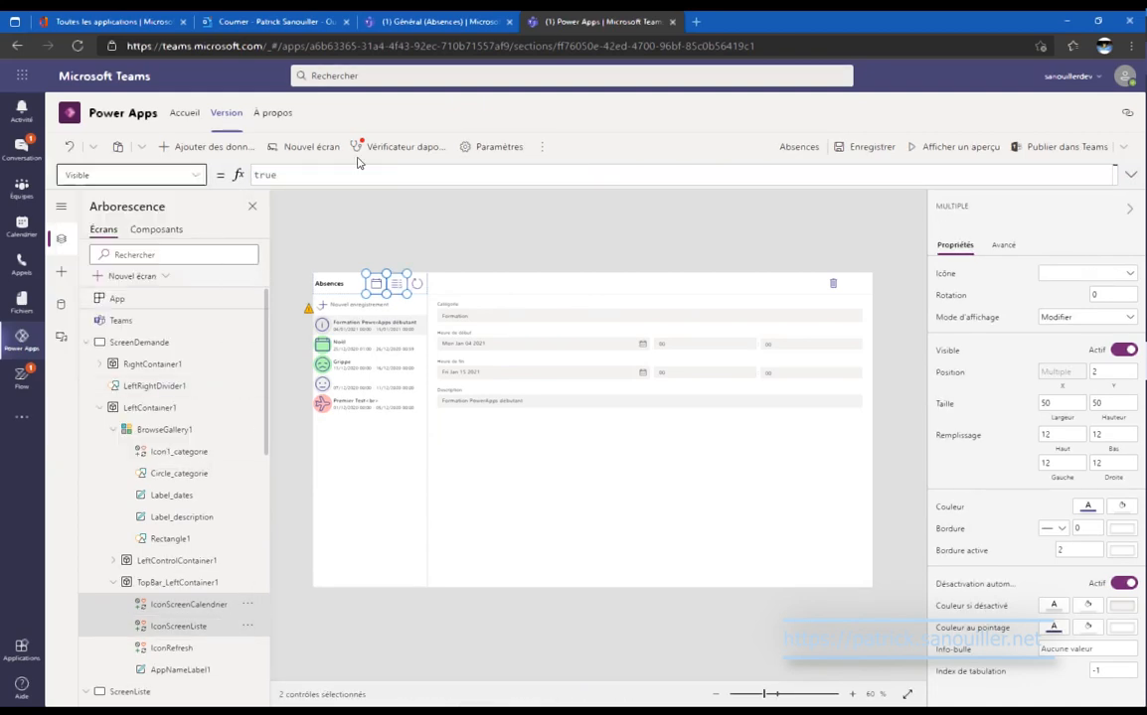
key(ctrl+v)
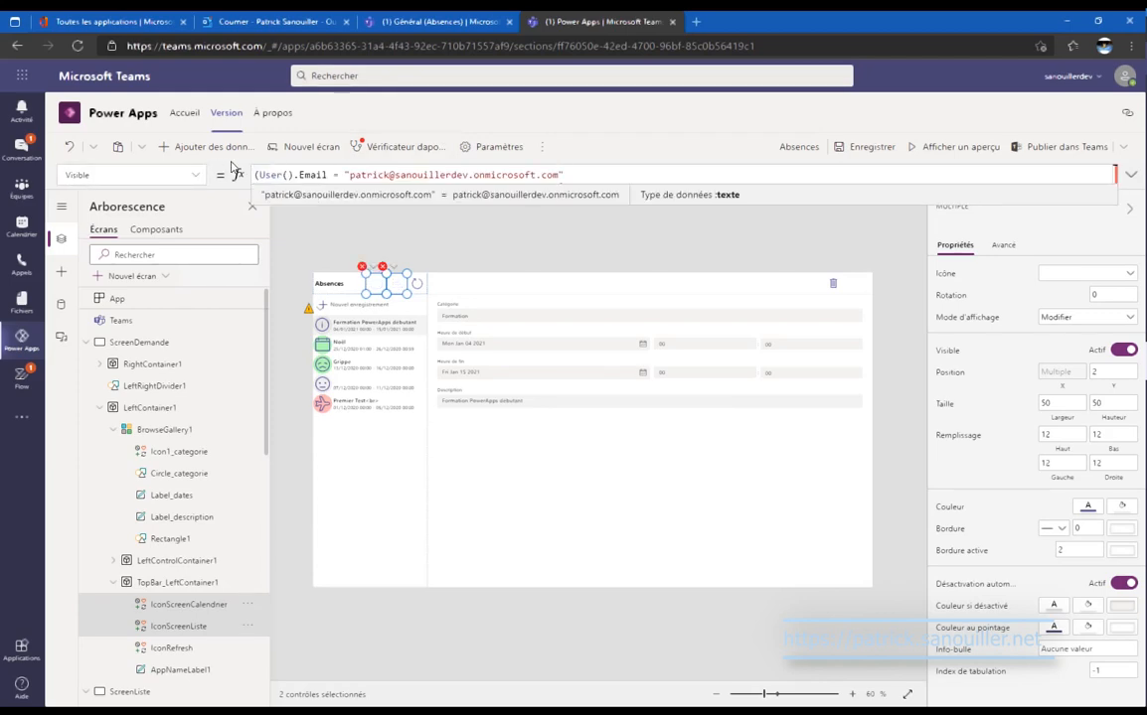